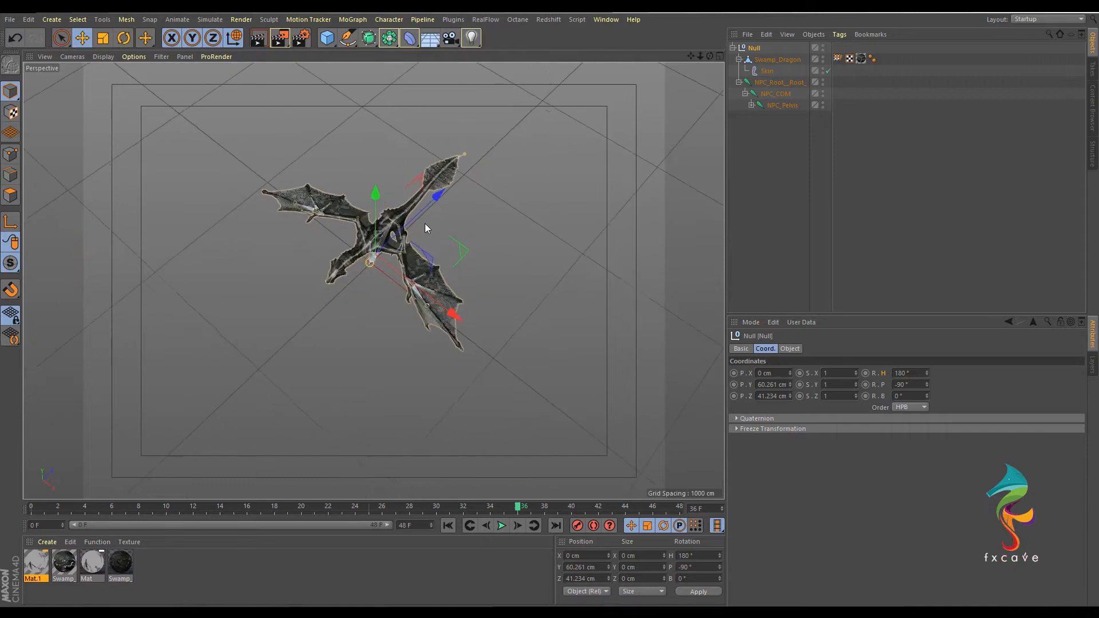
# - Hide the NPC_Root__Root_ joint chain to examine the bare dragon mesh from another angle, and show the joints again
pyautogui.scroll(4, 388, 255)
pyautogui.scroll(2, 387, 259)
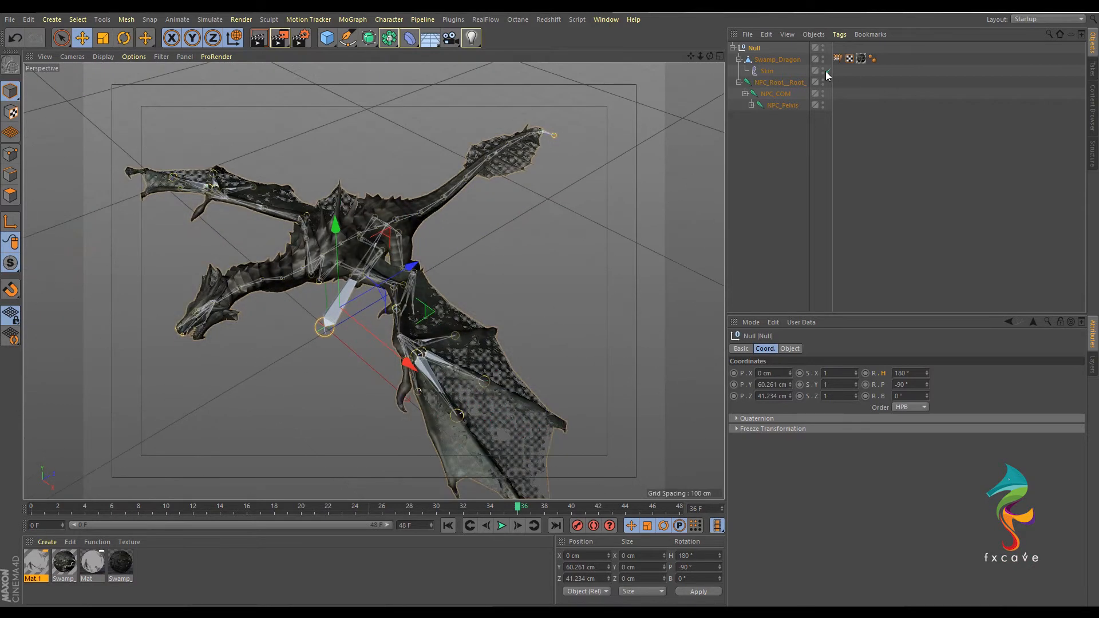
pyautogui.click(822, 79)
pyautogui.click(864, 187)
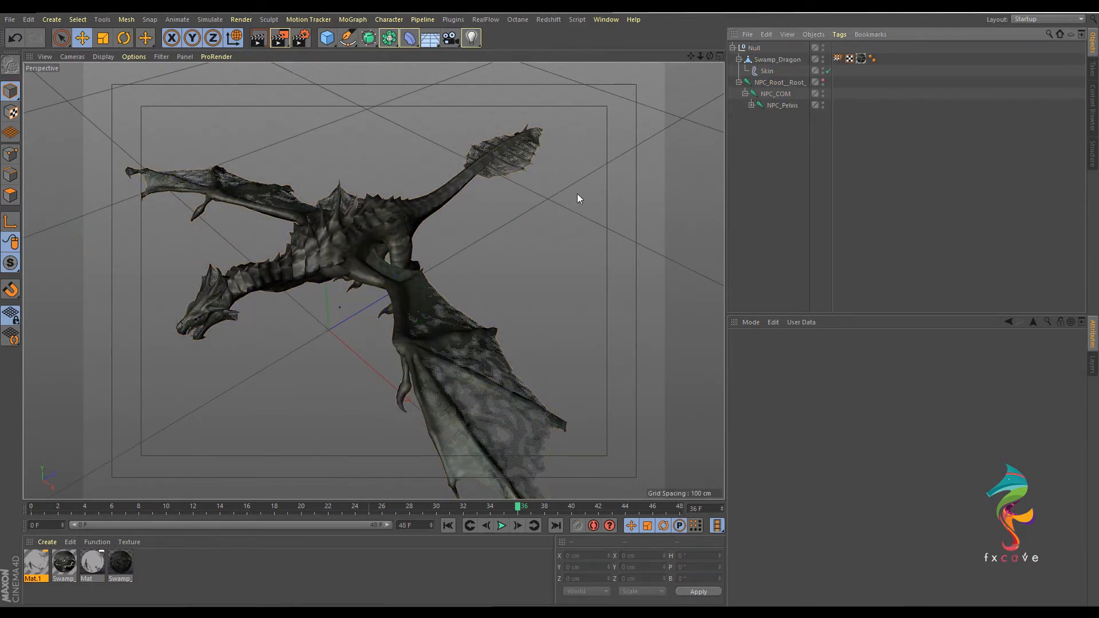
pyautogui.keyDown('alt'); pyautogui.moveTo(577, 194); pyautogui.dragTo(292, 182); pyautogui.keyUp('alt')
pyautogui.click(823, 81)
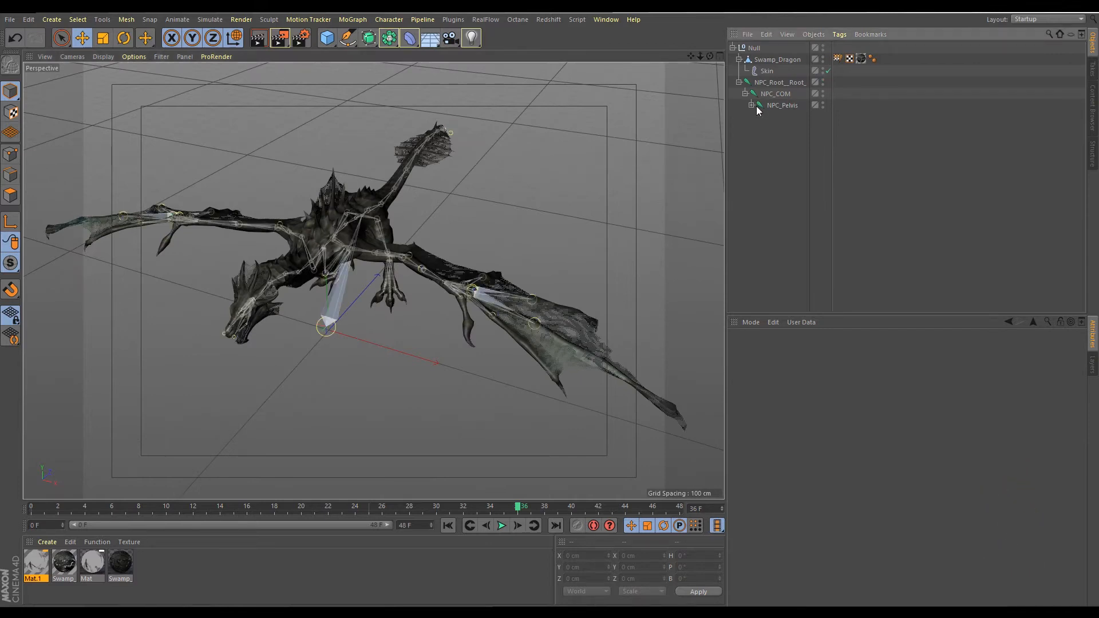
# - Expand the dragon's joint hierarchy and inspect the coordinates of the right leg and tail joints, including NPC_Tail1 and NPC_TailHub
pyautogui.click(745, 94)
pyautogui.click(752, 105)
pyautogui.click(797, 116)
pyautogui.keyDown('alt'); pyautogui.moveTo(503, 217); pyautogui.dragTo(441, 149); pyautogui.keyUp('alt')
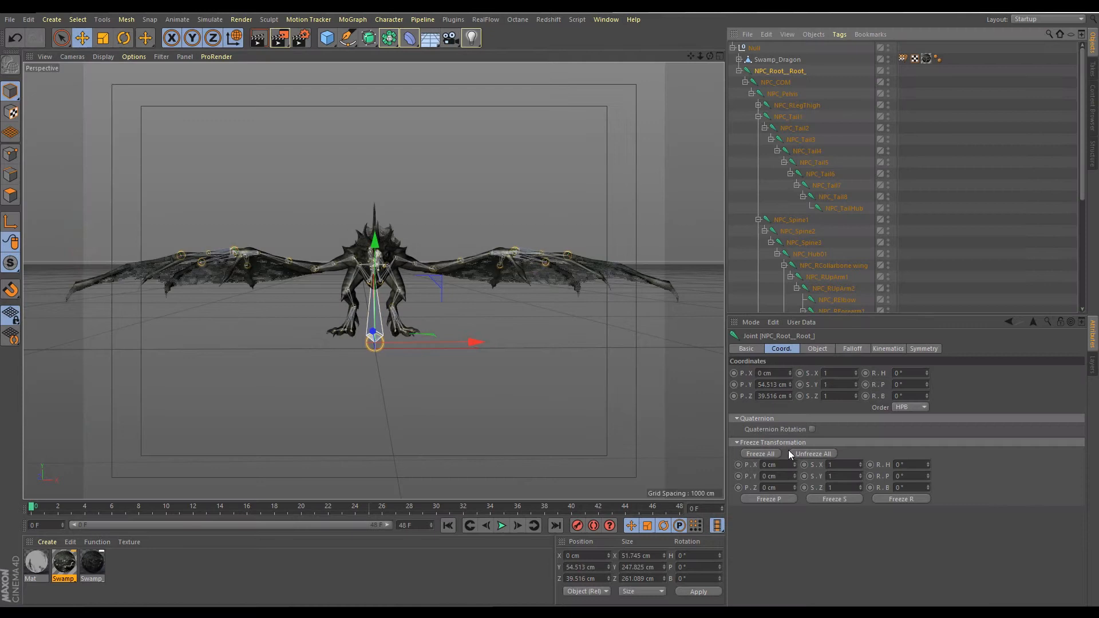
pyautogui.click(769, 104)
pyautogui.click(788, 139)
pyautogui.click(805, 175)
pyautogui.click(788, 117)
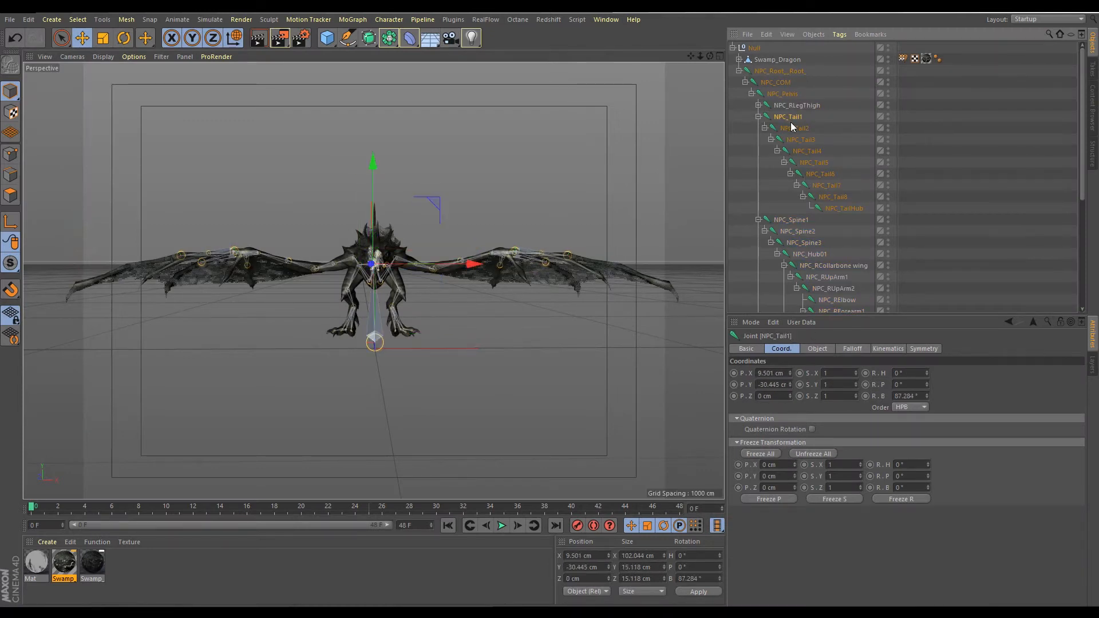
pyautogui.click(836, 209)
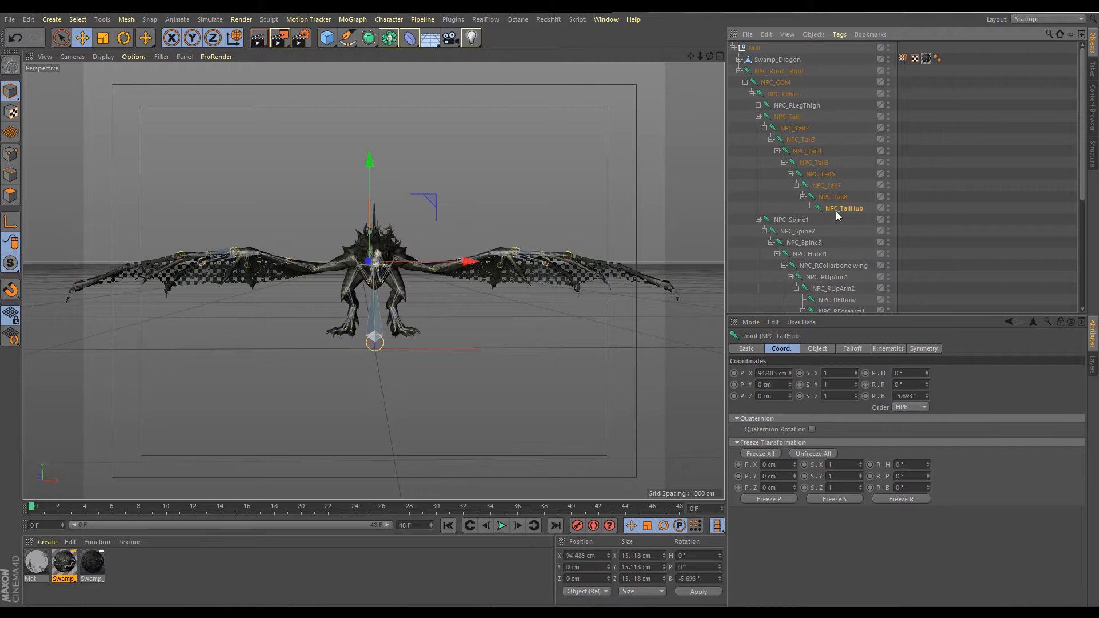
# - Select every joint from NPC_Root__Root_ down, including all children, and freeze all of their transformations
pyautogui.click(751, 72)
pyautogui.scroll(-5, 805, 179)
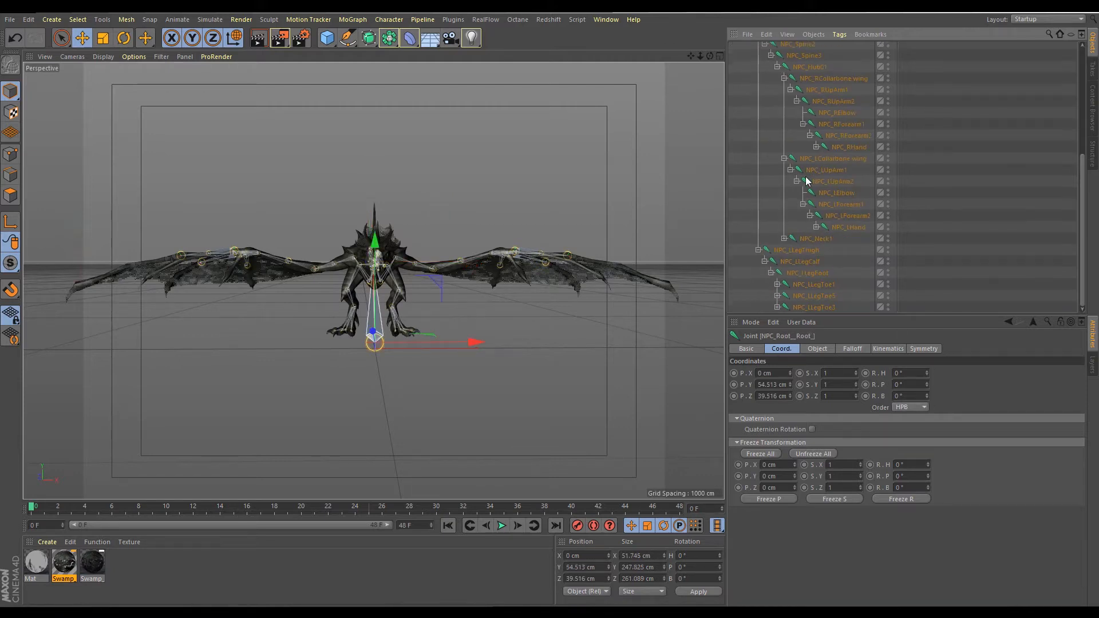
pyautogui.keyDown('shift'); pyautogui.click(804, 308); pyautogui.keyUp('shift')
pyautogui.scroll(5, 819, 183)
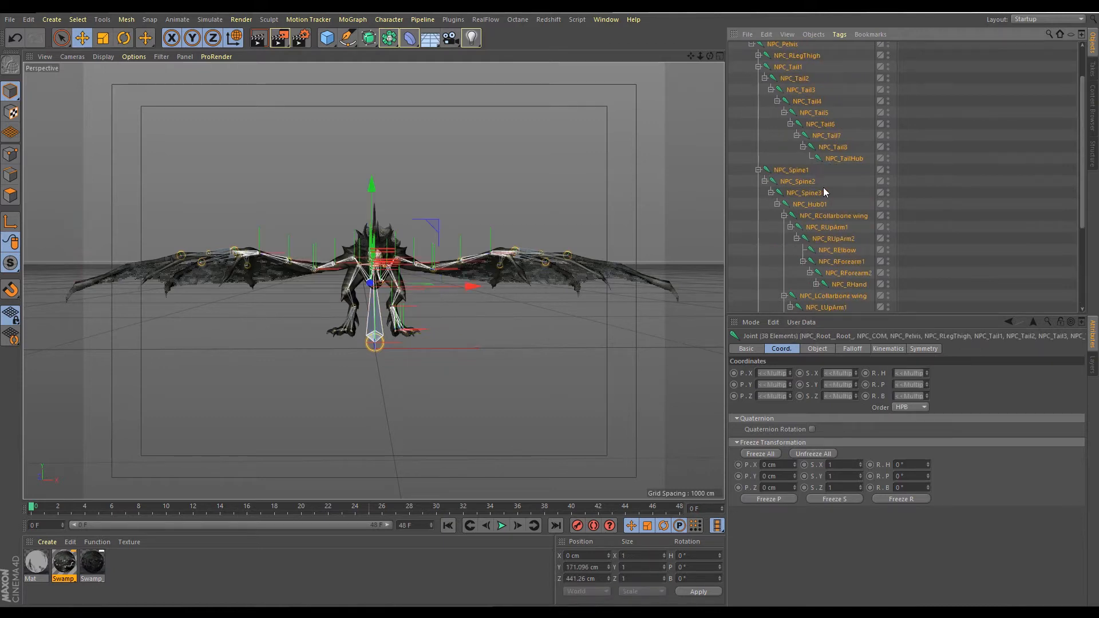
pyautogui.rightClick(786, 122)
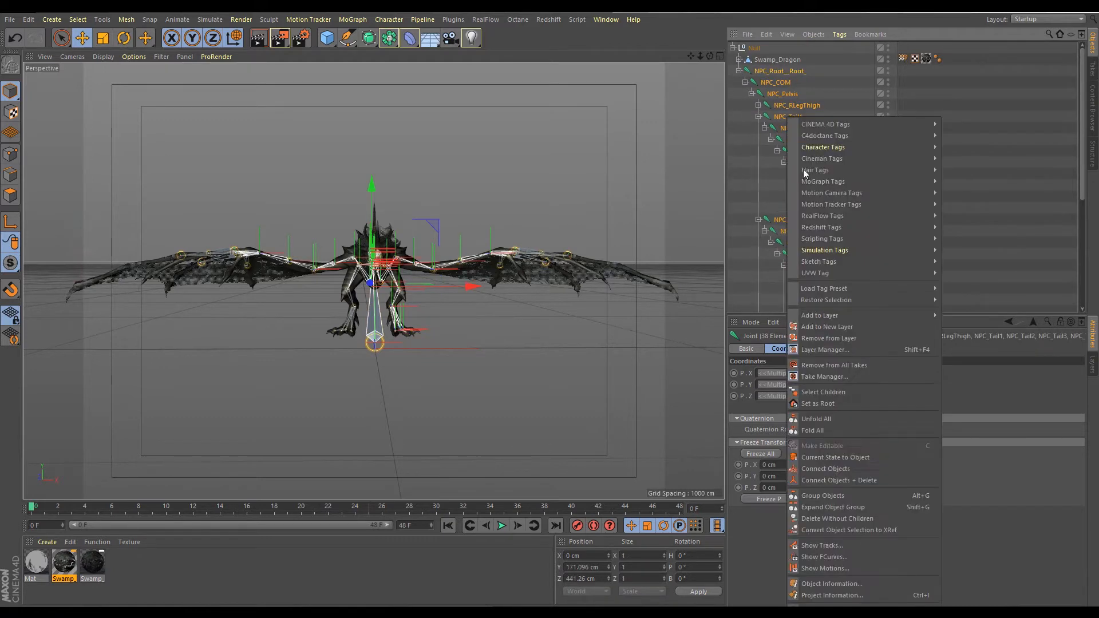
pyautogui.click(826, 393)
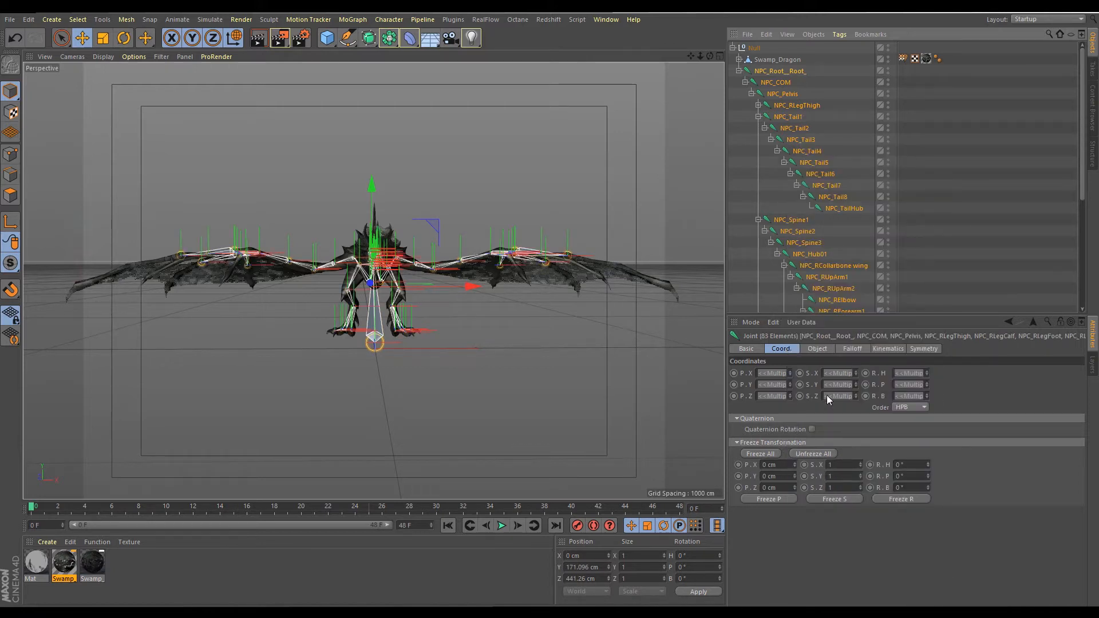
pyautogui.click(760, 454)
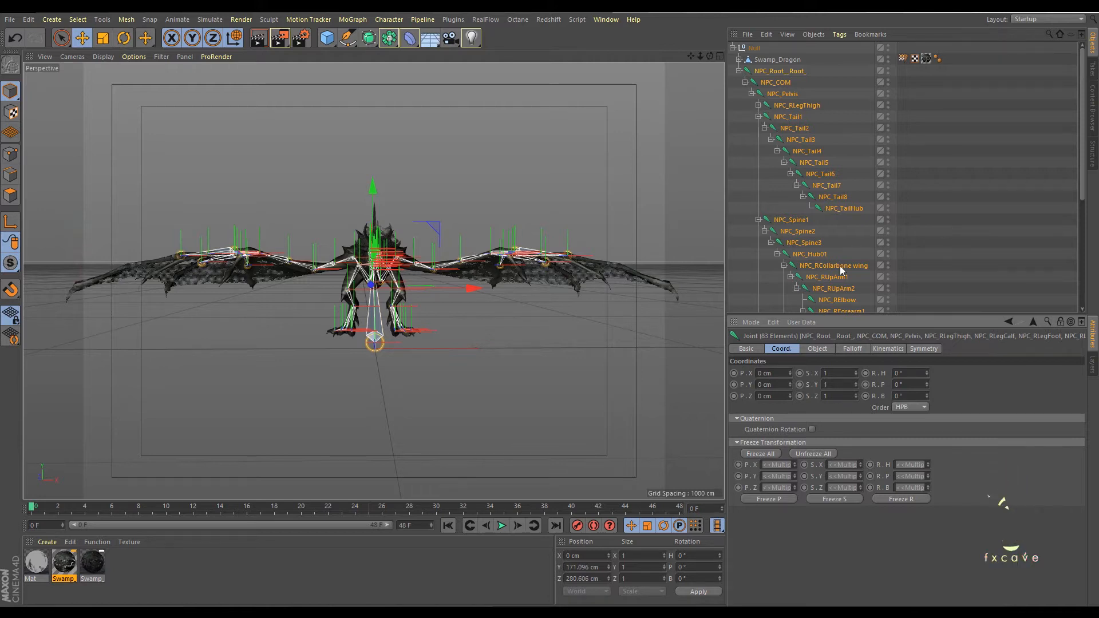
# - Check the frozen joints' coordinates, and try a 14° pitch rotation on NPC_TailHub before undoing it
pyautogui.click(817, 131)
pyautogui.click(804, 126)
pyautogui.click(819, 163)
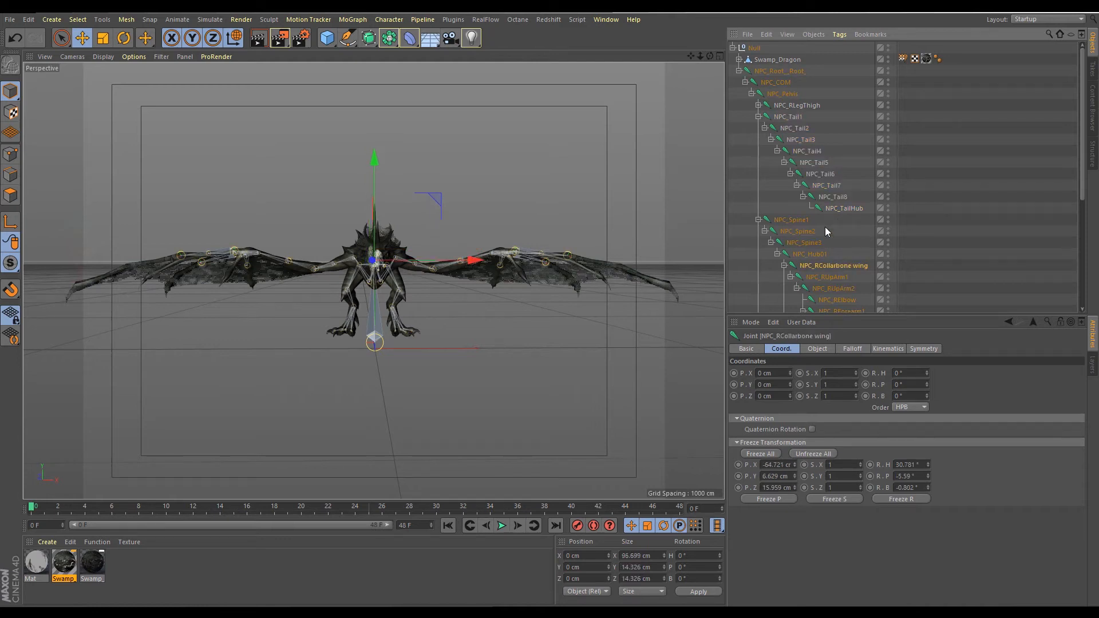
pyautogui.click(927, 382)
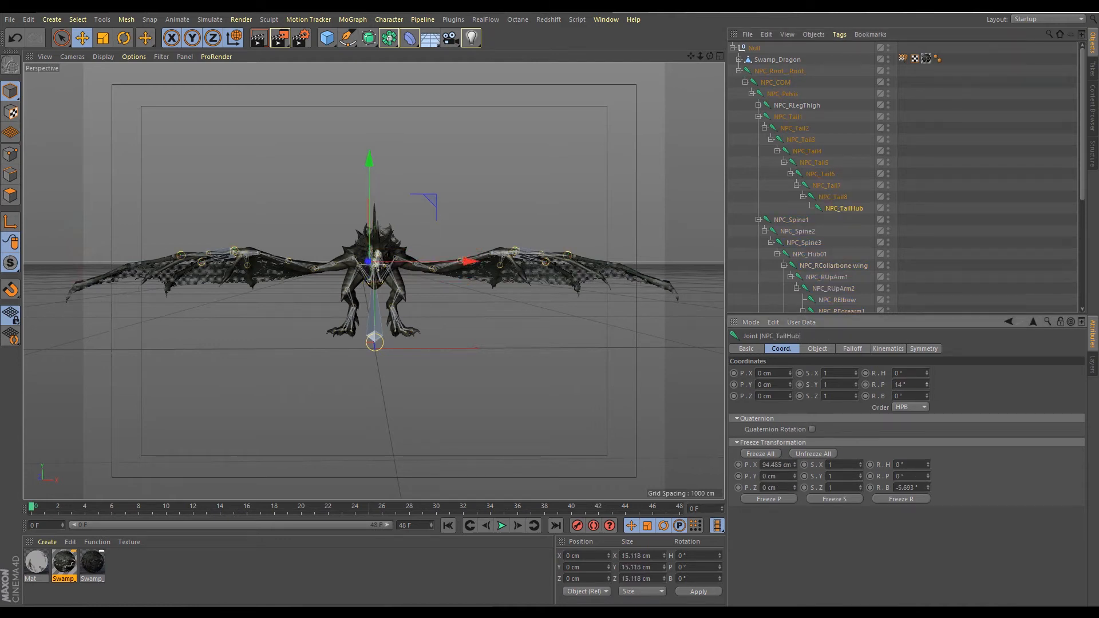
pyautogui.hotkey('ctrl', 'z')
pyautogui.click(796, 106)
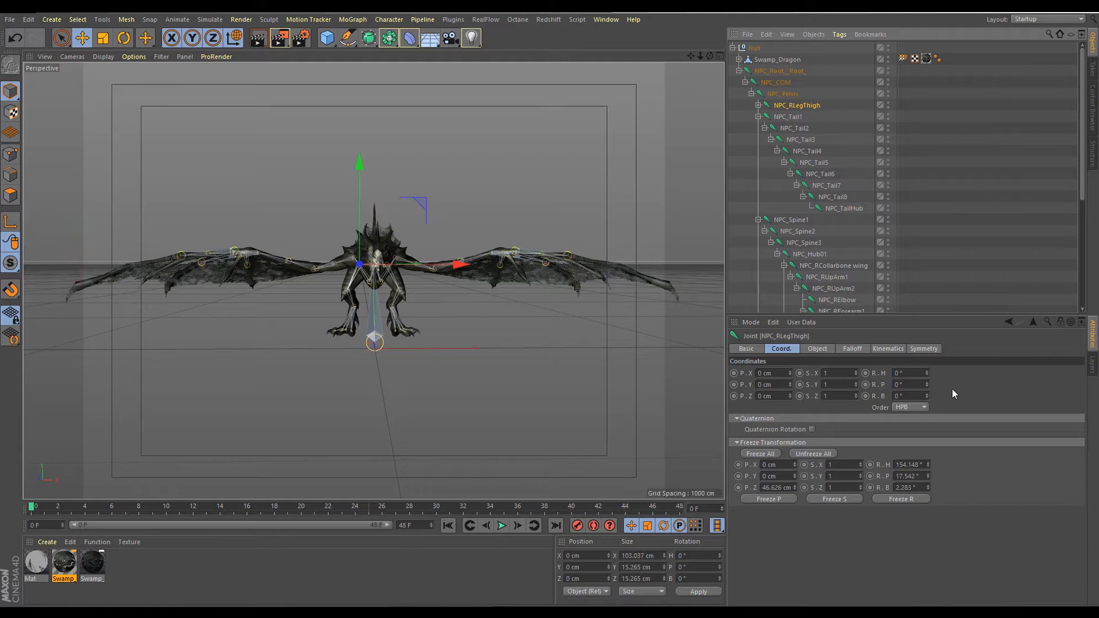
# - Test the left wing's deformation by rotating the NPC_LForearm2 joint's pitch to 100° and resetting it
pyautogui.keyDown('alt'); pyautogui.moveTo(541, 221); pyautogui.dragTo(482, 266); pyautogui.keyUp('alt')
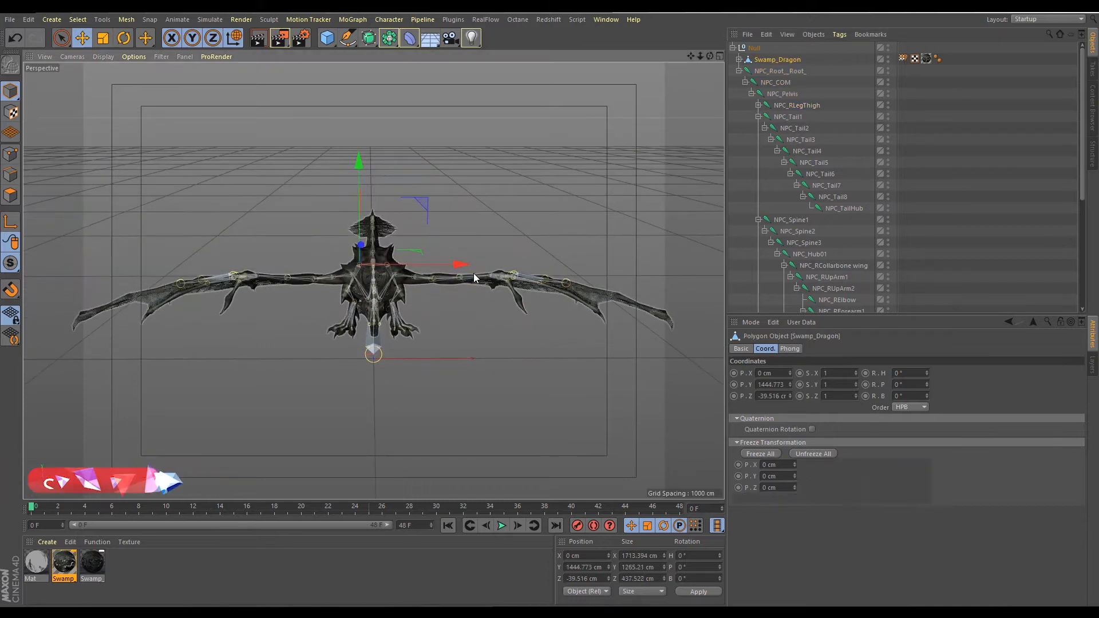
pyautogui.click(473, 276)
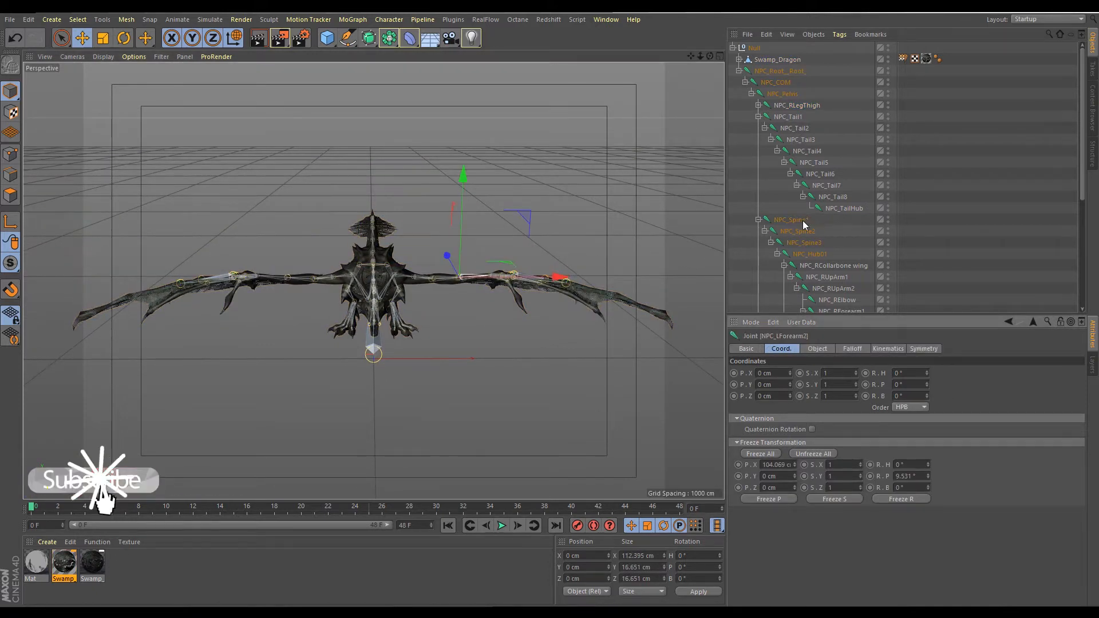
pyautogui.scroll(-5, 824, 264)
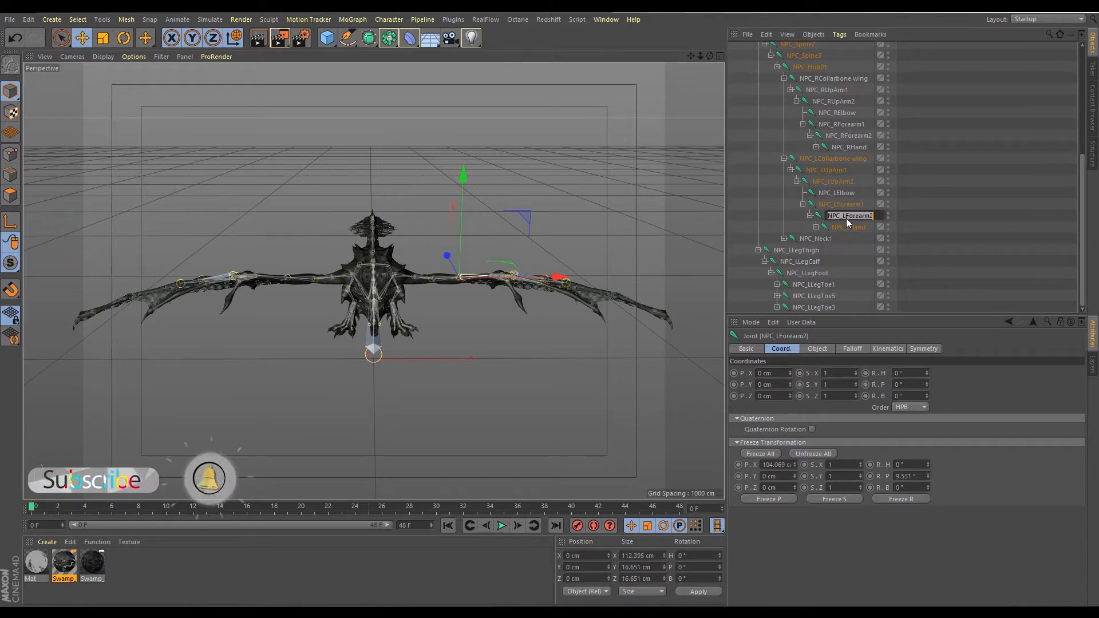
pyautogui.moveTo(927, 384); pyautogui.dragTo(927, 327)
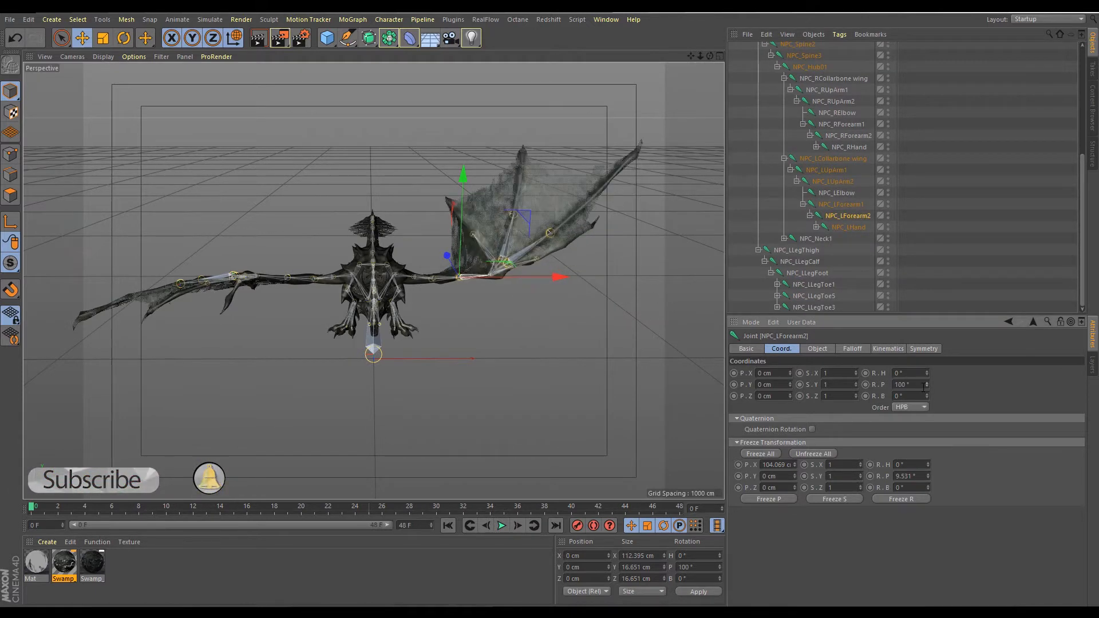
pyautogui.rightClick(926, 383)
pyautogui.keyDown('alt'); pyautogui.moveTo(572, 349); pyautogui.dragTo(532, 289); pyautogui.keyUp('alt')
pyautogui.moveTo(926, 384); pyautogui.dragTo(926, 338)
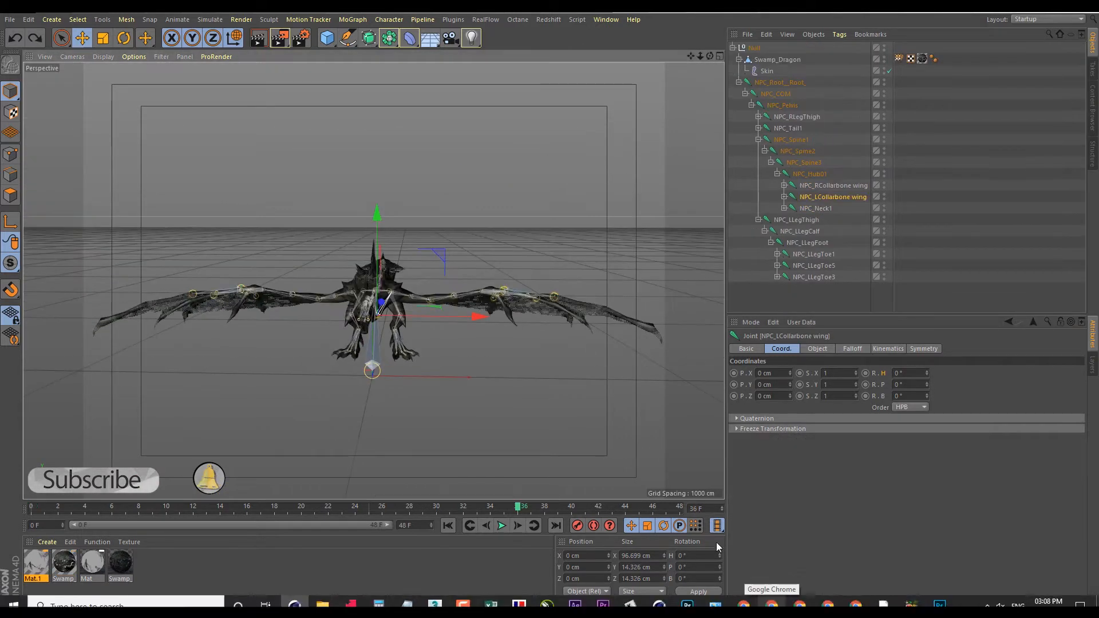
# - Collapse the root joint hierarchy, clear the selection, and add a Plane object to the scene
pyautogui.click(739, 83)
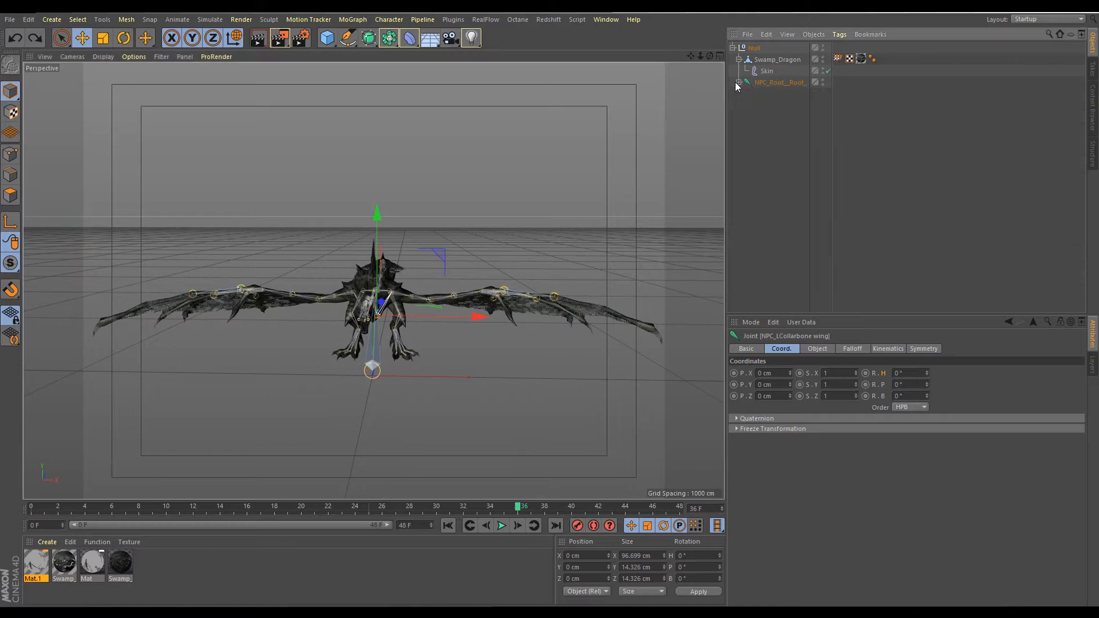
pyautogui.click(752, 140)
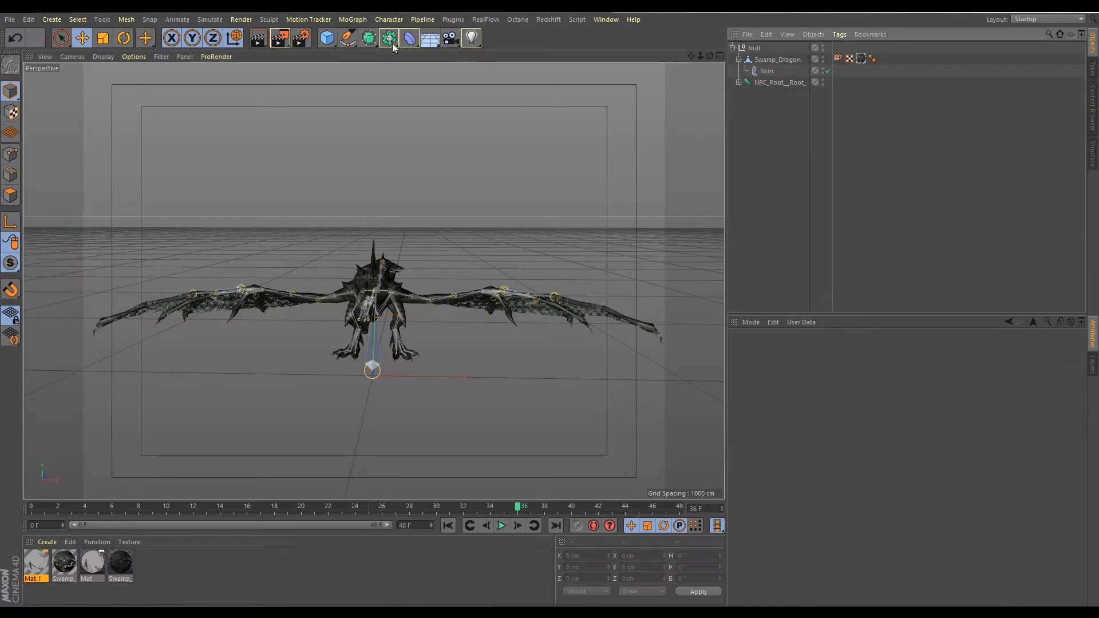
pyautogui.click(327, 40)
pyautogui.click(422, 77)
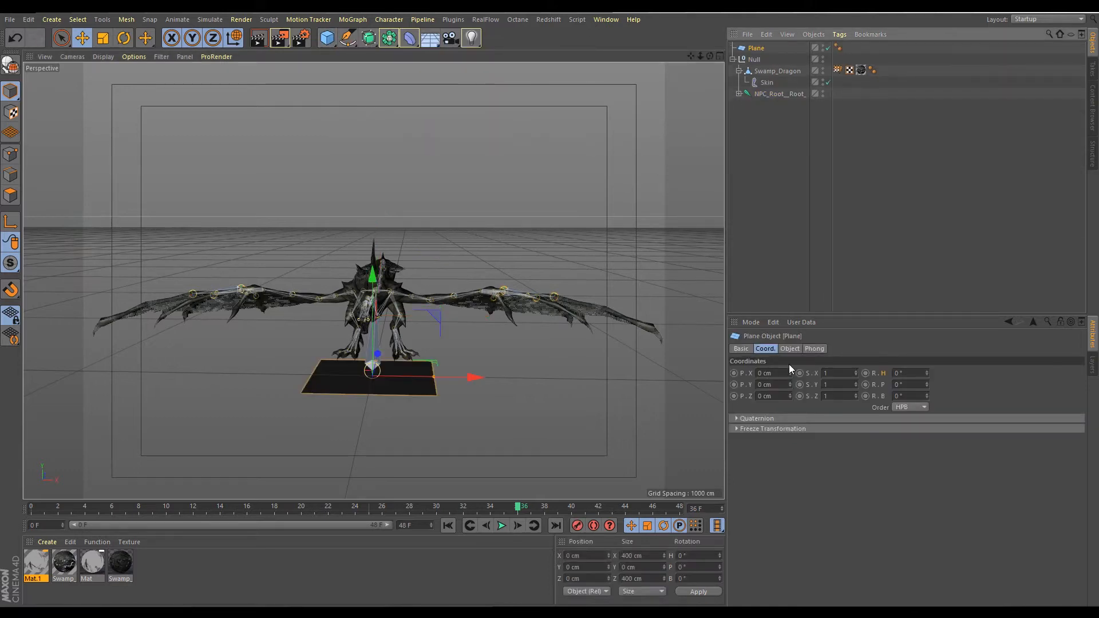
# - Set the plane's orientation to -Z, its width to 1920 cm and its height to 1080 cm
pyautogui.click(790, 348)
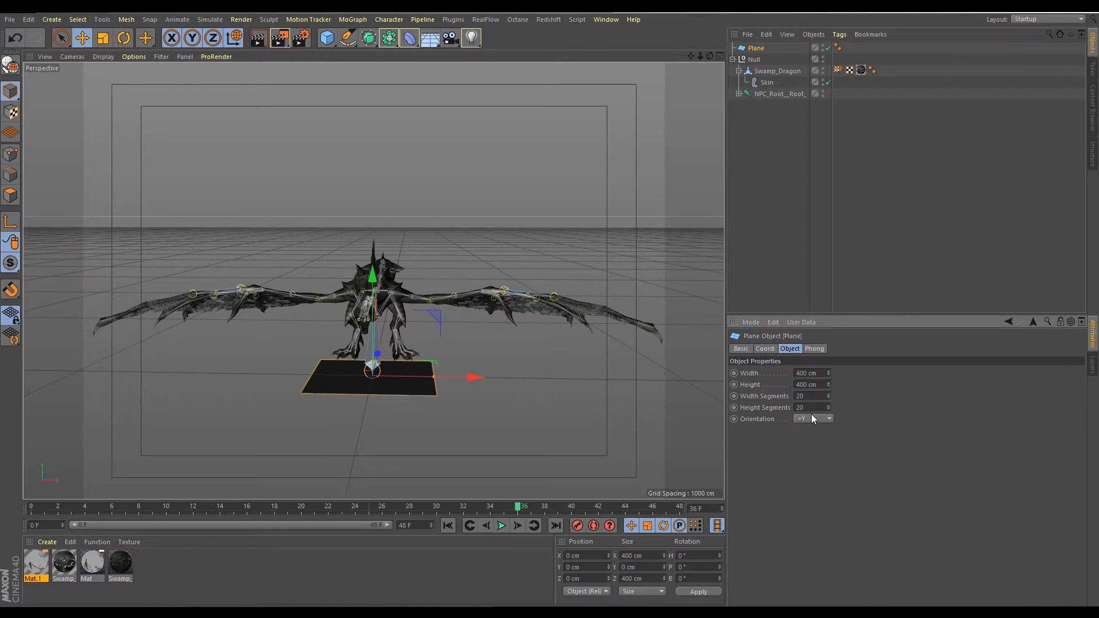
pyautogui.scroll(-3, 812, 415)
pyautogui.click(817, 374)
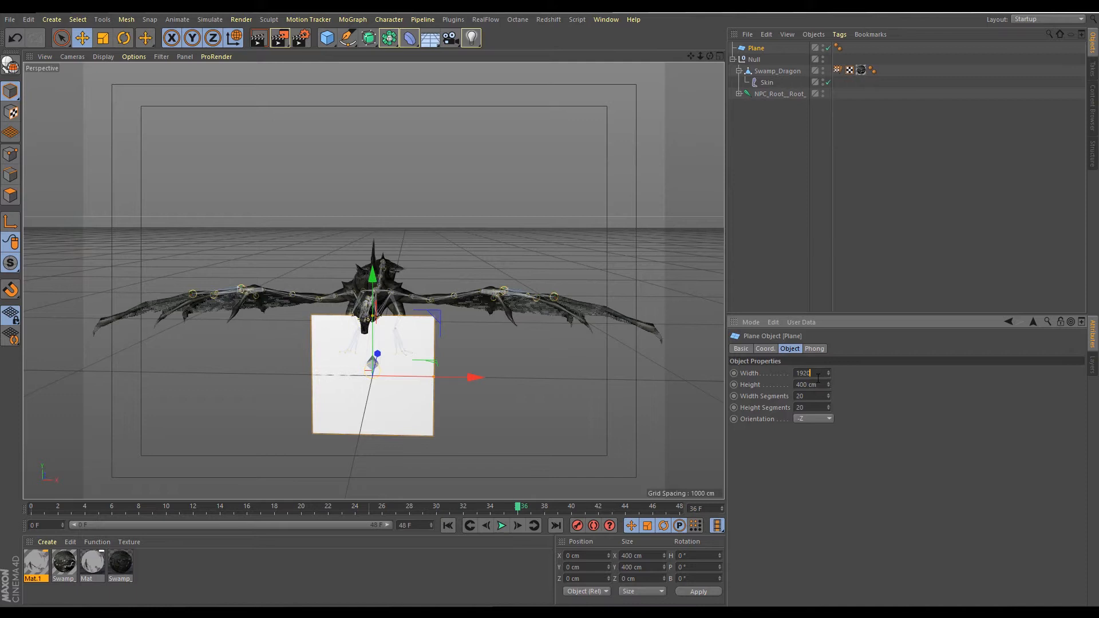
pyautogui.write('1920')
pyautogui.press('Tab')
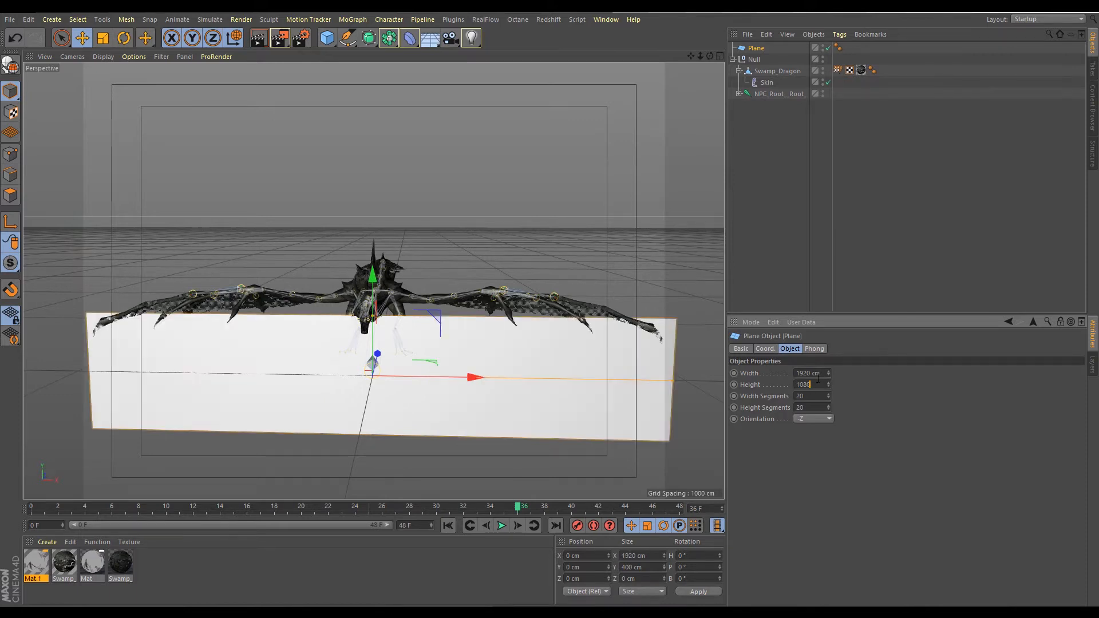
pyautogui.press('Return')
# - Using the top view, move the plane behind the dragon to about 1008 cm on Z, and return to the perspective view
pyautogui.press('F2')
pyautogui.scroll(-5, 376, 276)
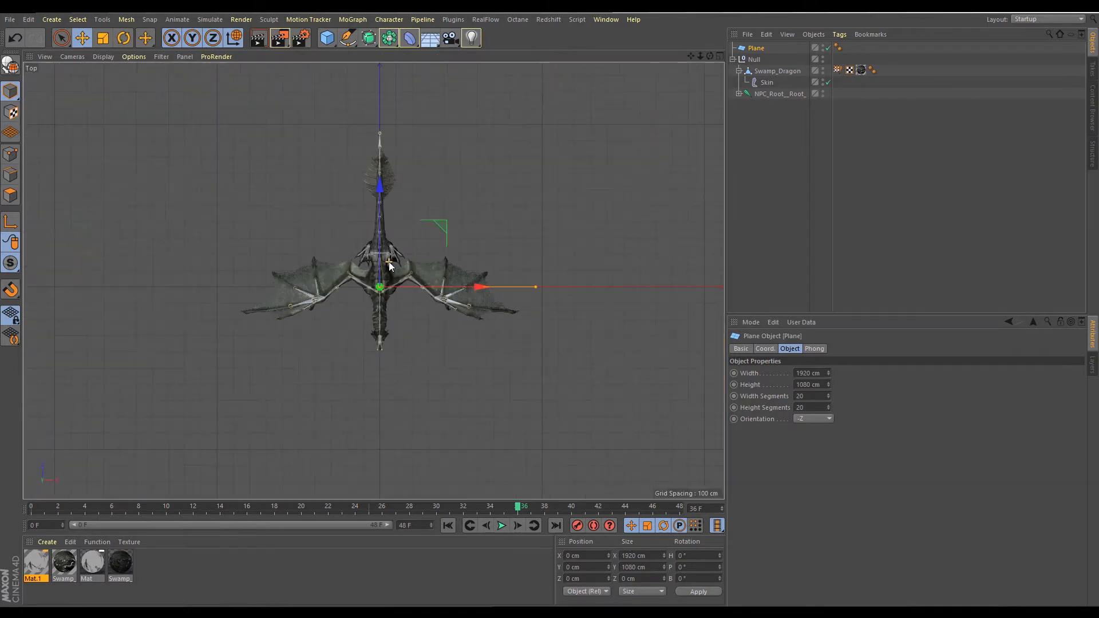
pyautogui.moveTo(367, 141); pyautogui.dragTo(354, 113)
pyautogui.middleClick(354, 112)
pyautogui.middleClick(293, 173)
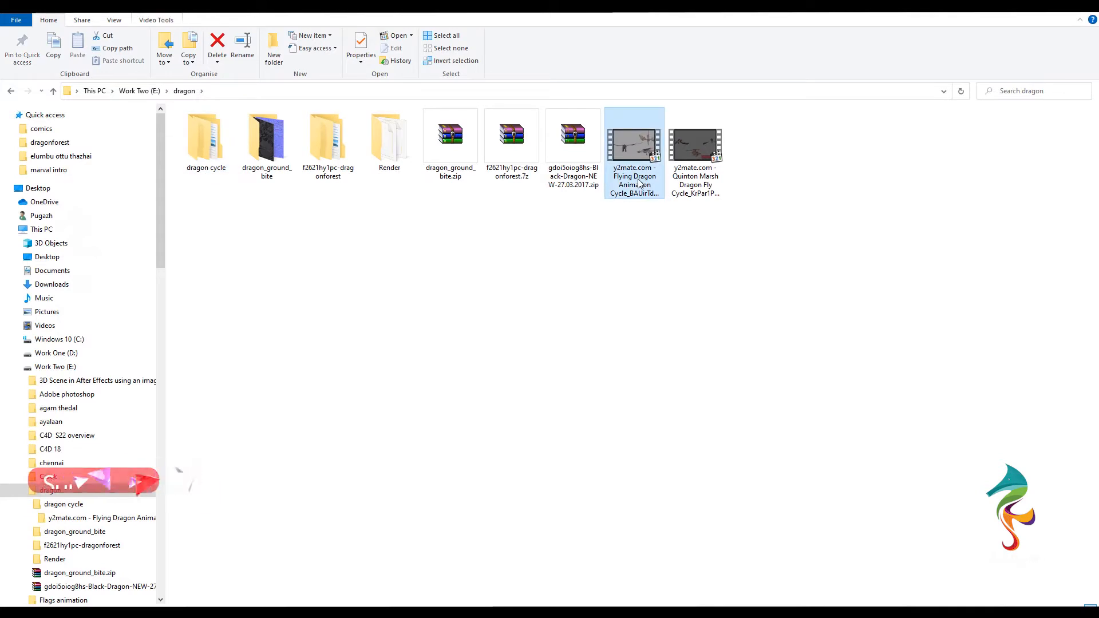
# - Open the Flying Dragon Animation Cycle reference video from the dragon folder in File Explorer
pyautogui.doubleClick(639, 182)
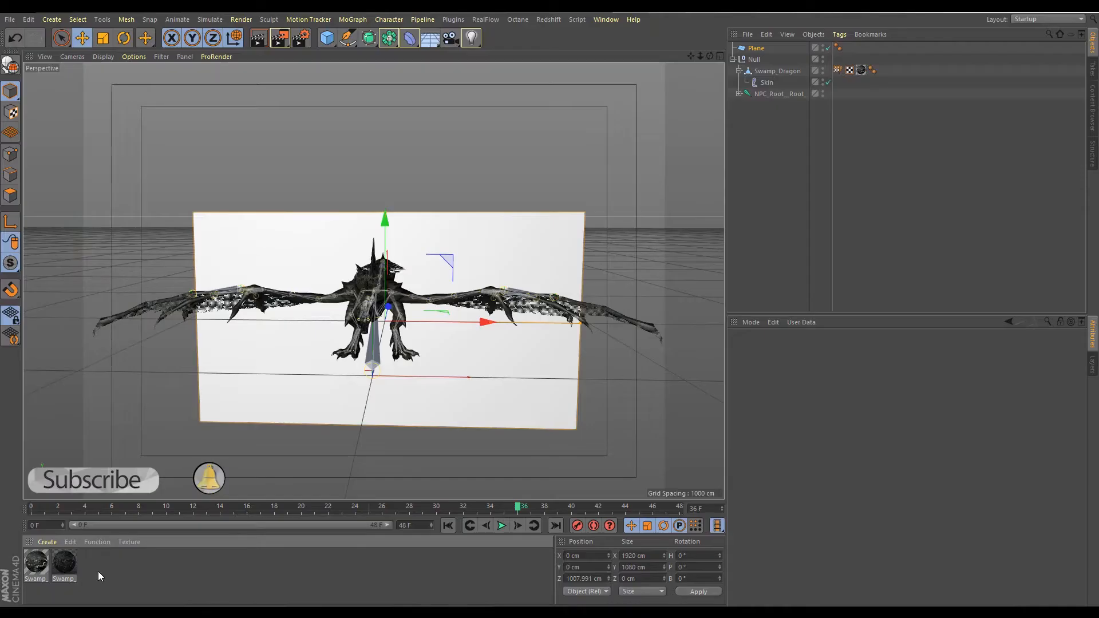
# - Create a new material with Color and Reflectance disabled and Luminance enabled, and show its Luminance settings
pyautogui.doubleClick(100, 576)
pyautogui.click(753, 348)
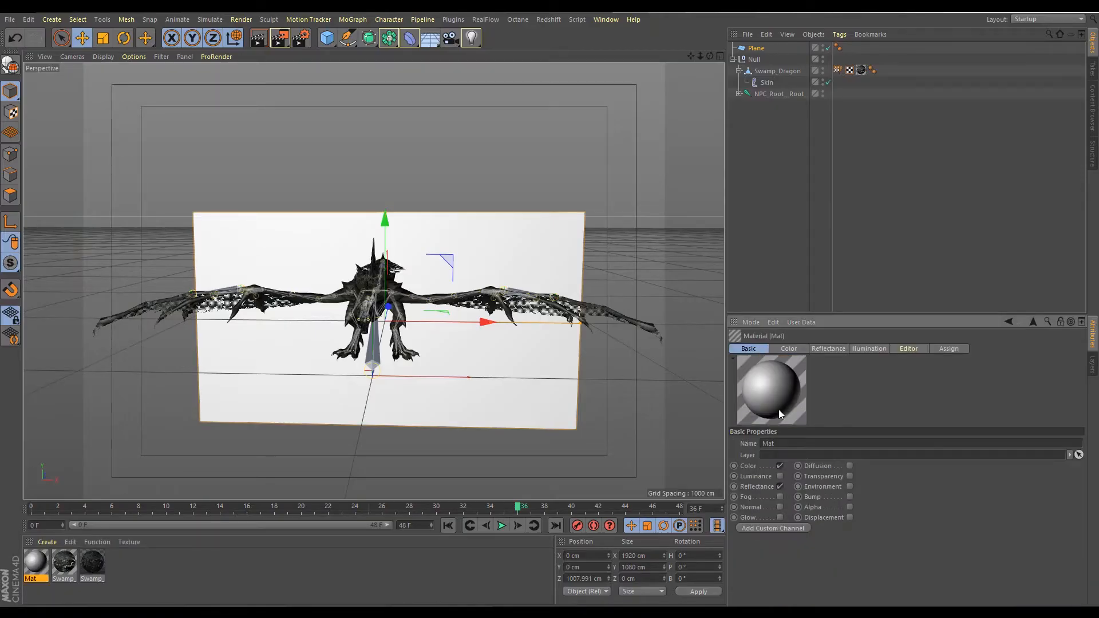
pyautogui.click(779, 466)
pyautogui.click(780, 487)
pyautogui.click(779, 477)
pyautogui.click(790, 349)
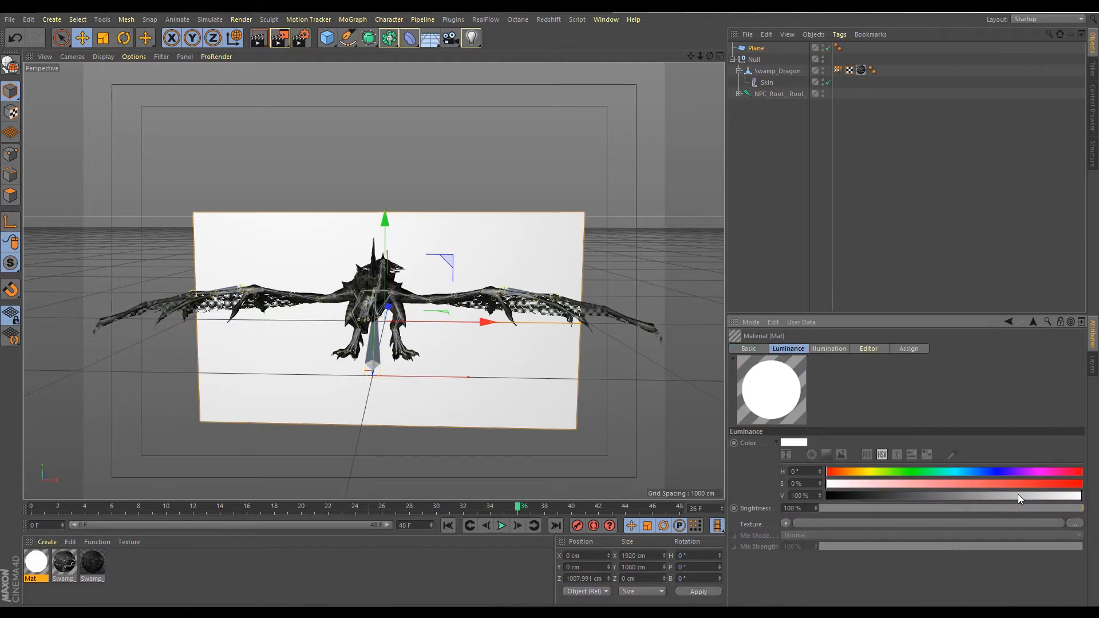
# - Load dragon cycle_00000.jpg as the texture of the material's Luminance channel
pyautogui.click(1075, 525)
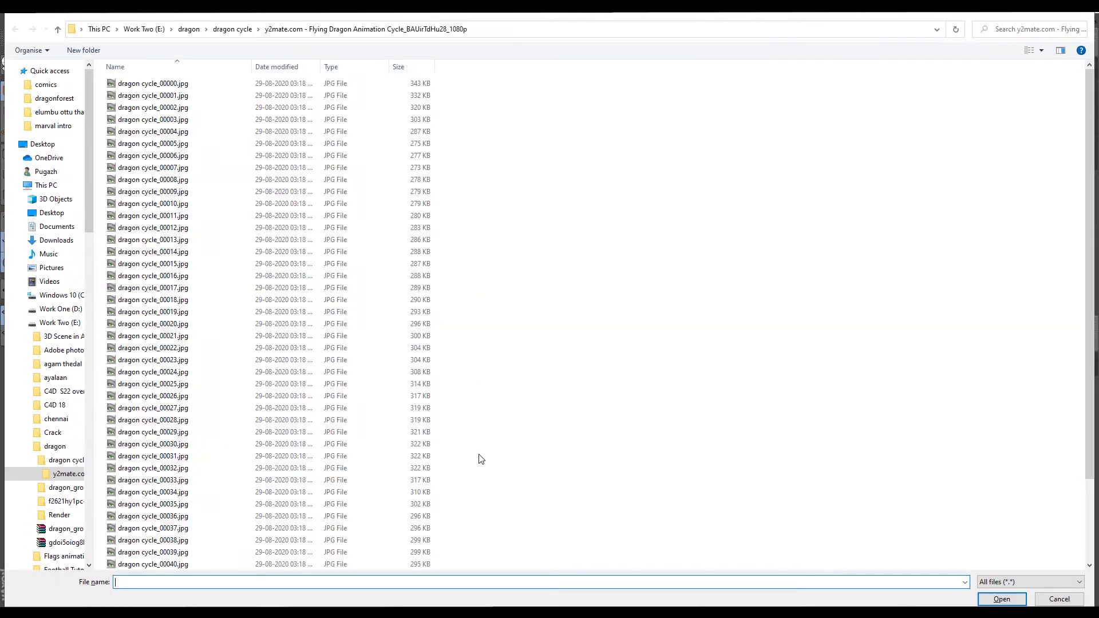
pyautogui.click(985, 598)
pyautogui.click(151, 98)
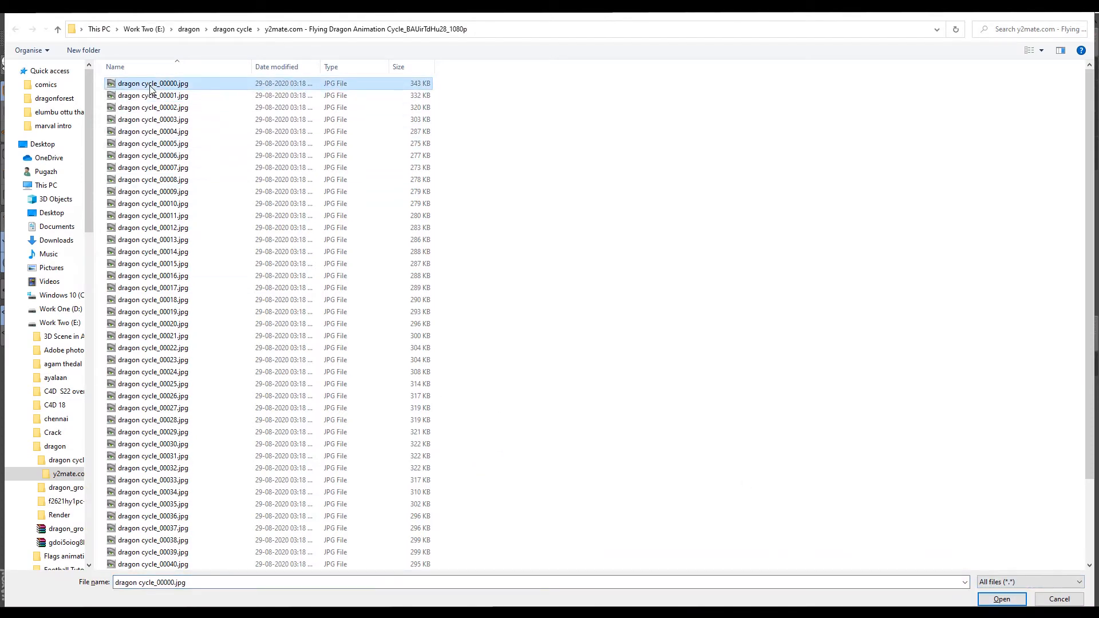
pyautogui.click(1001, 598)
pyautogui.click(613, 353)
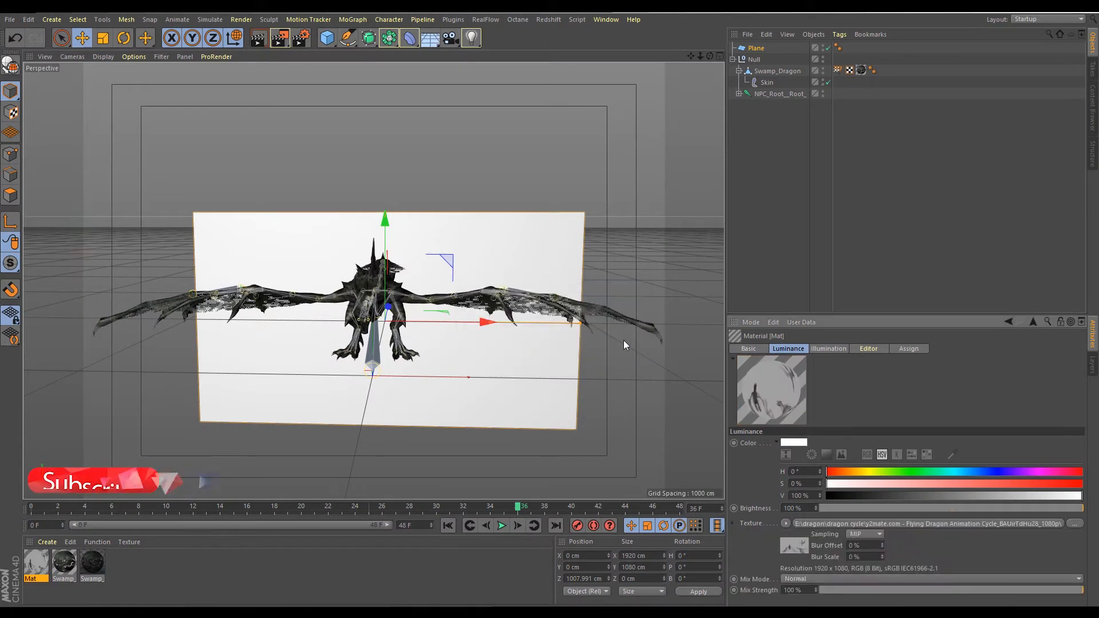
# - Apply the reference material to the plane and place the plane at about X 373 cm, Y 338 cm, checking it in the front view
pyautogui.moveTo(755, 56); pyautogui.dragTo(756, 51)
pyautogui.keyDown('alt'); pyautogui.moveTo(465, 289); pyautogui.dragTo(558, 192); pyautogui.keyUp('alt')
pyautogui.middleClick(521, 220)
pyautogui.middleClick(571, 360)
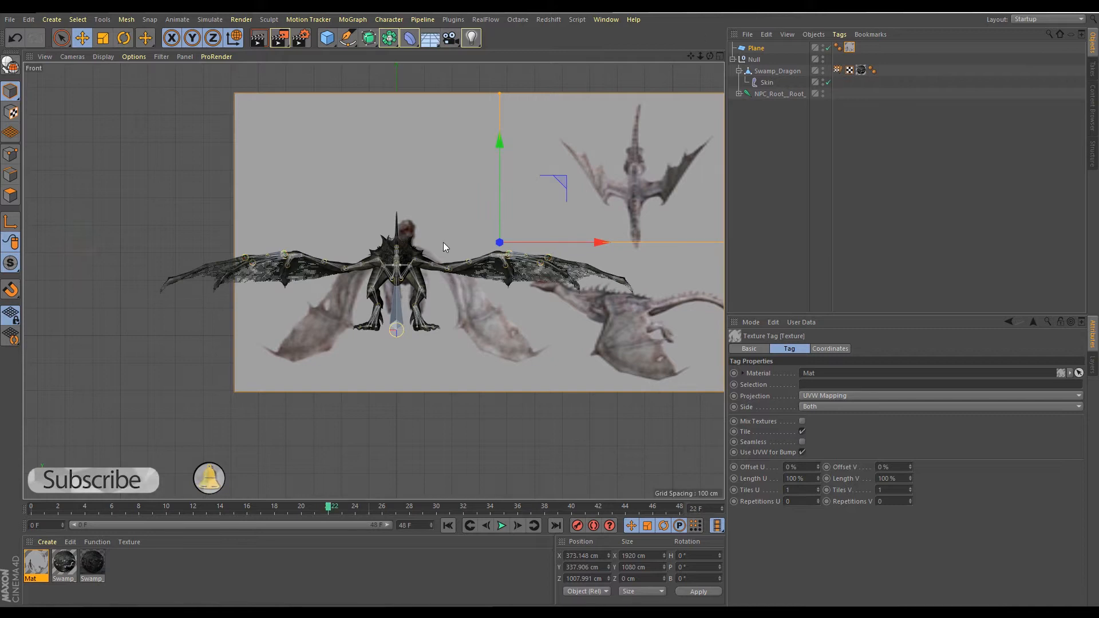
pyautogui.keyDown('alt'); pyautogui.moveTo(510, 231); pyautogui.dragTo(444, 282, button='middle'); pyautogui.keyUp('alt')
pyautogui.click(840, 138)
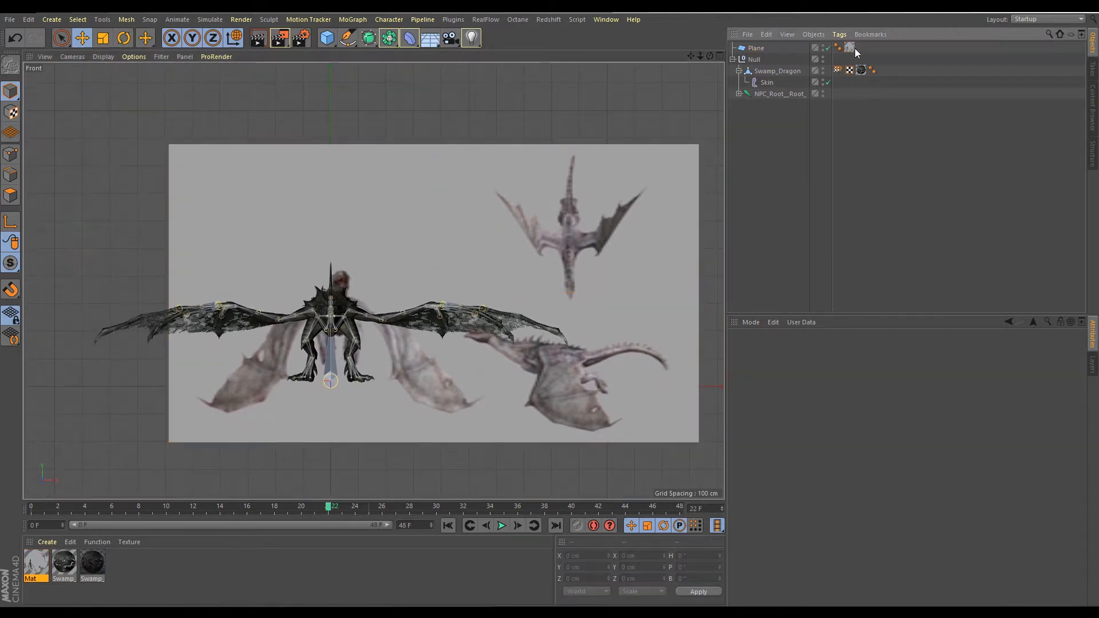
# - Set the movie frame range of the image sequence in the reference material's Luminance texture, starting at frame 0
pyautogui.click(849, 48)
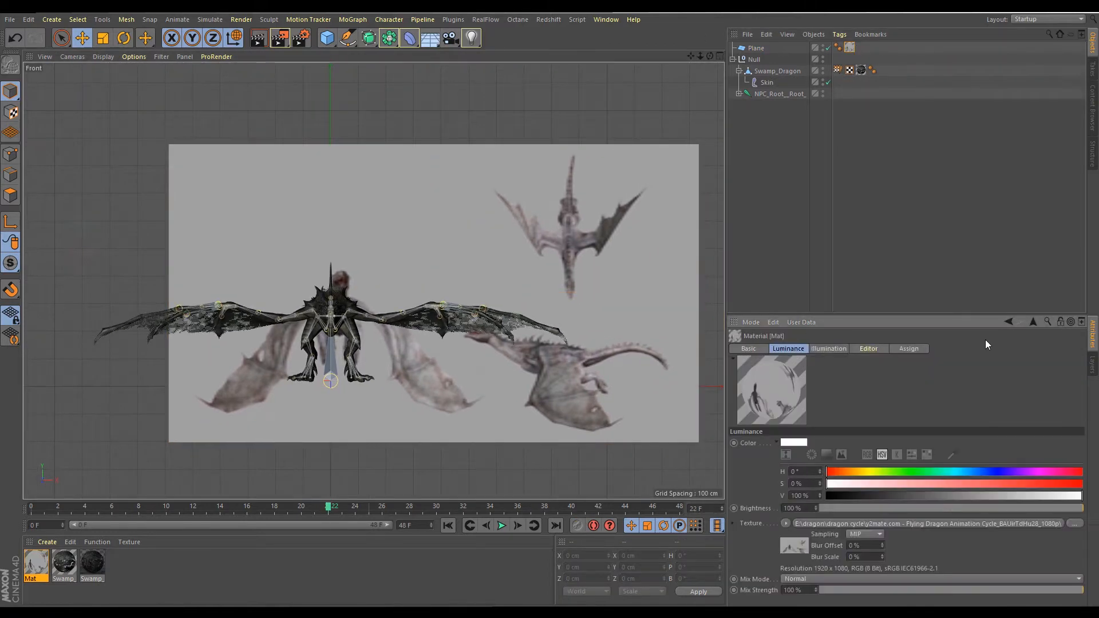
pyautogui.click(880, 523)
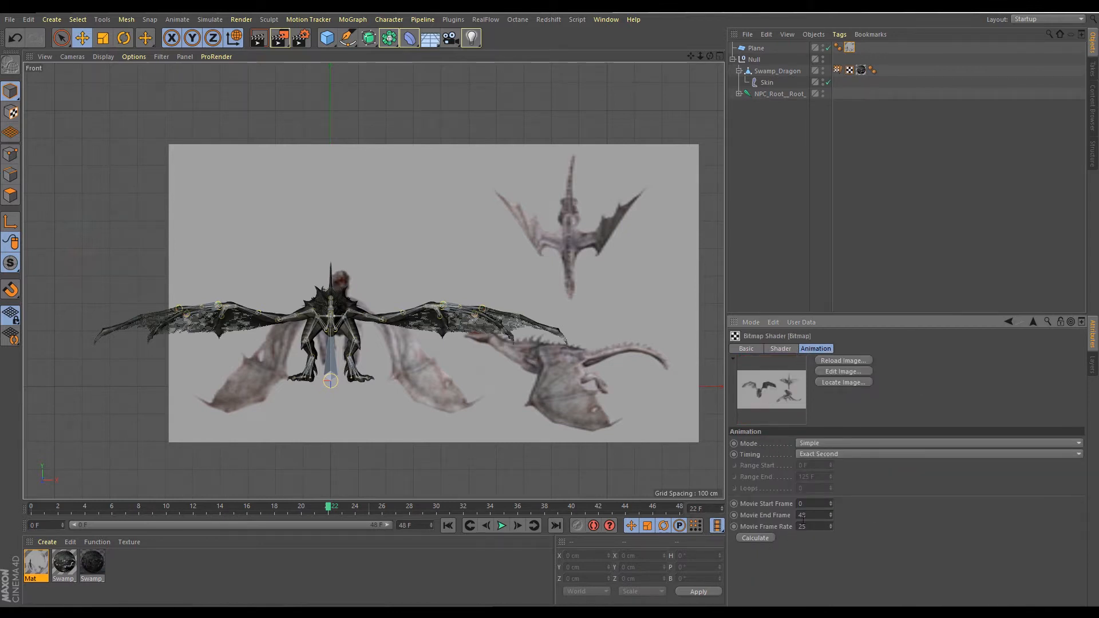
pyautogui.click(1005, 324)
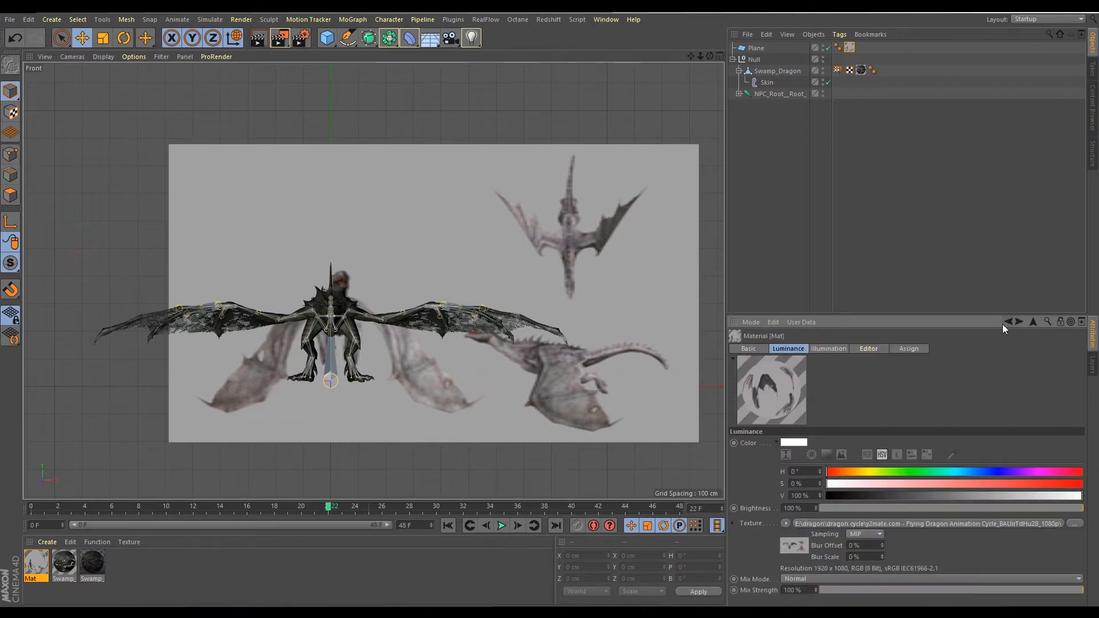
# - Enable Animate Preview in the reference material's editor settings and scrub the timeline to frame 41 to check the playback
pyautogui.click(867, 349)
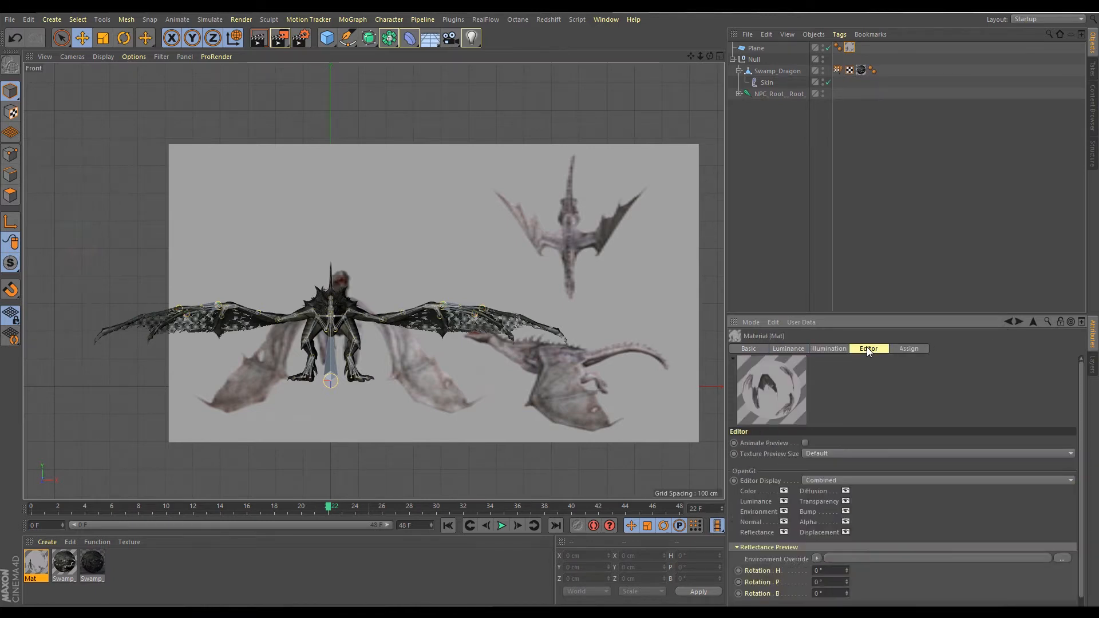
pyautogui.click(805, 443)
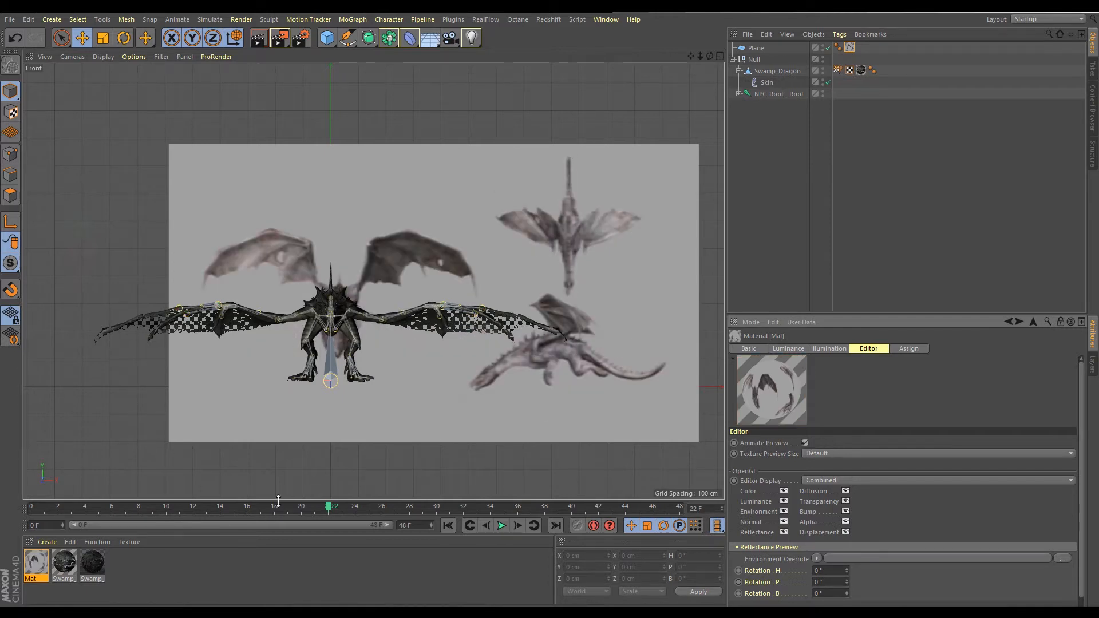
pyautogui.moveTo(270, 507); pyautogui.dragTo(589, 510)
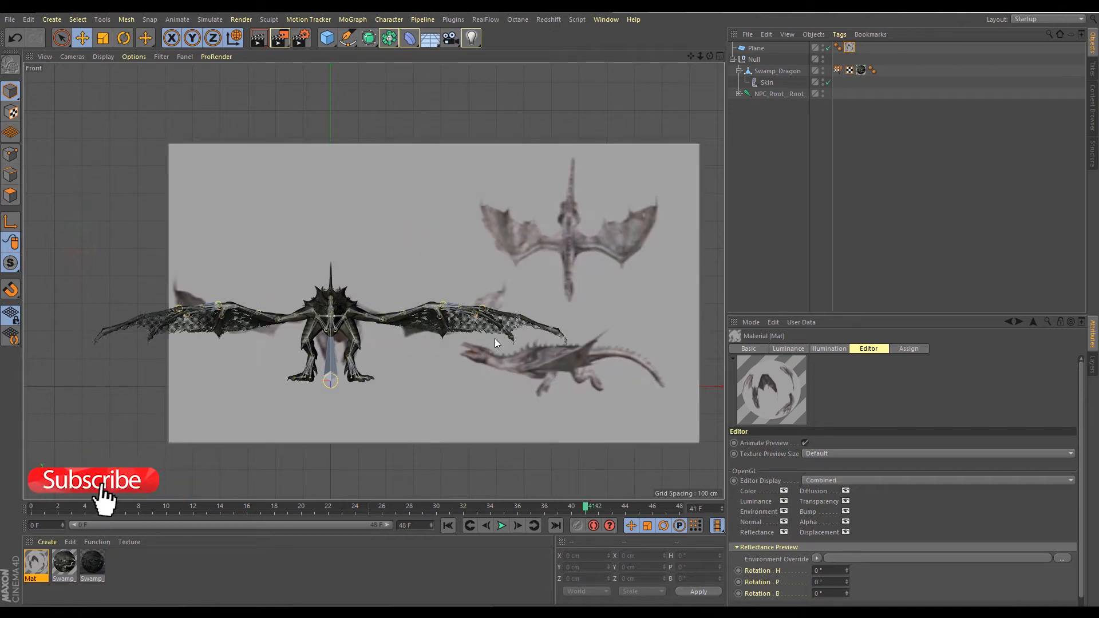
# - Shift the reference plane to about X 342 cm, Y 328 cm in the front view to line it up with the dragon
pyautogui.keyDown('alt'); pyautogui.moveTo(435, 317); pyautogui.dragTo(446, 323, button='middle'); pyautogui.keyUp('alt')
pyautogui.click(428, 278)
pyautogui.moveTo(428, 278); pyautogui.dragTo(415, 280)
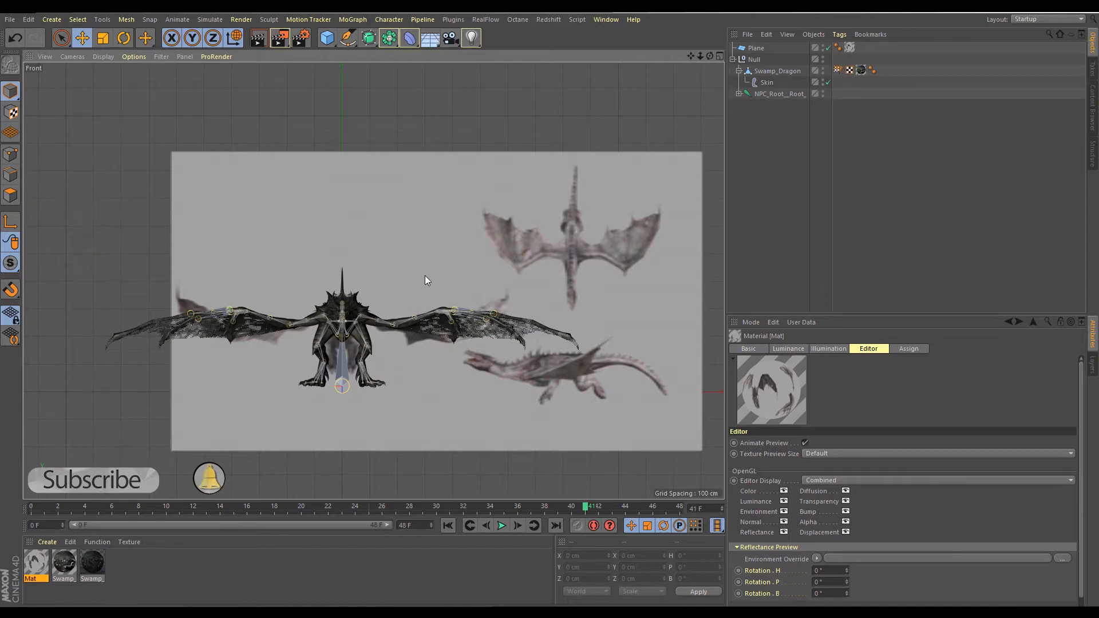
# - Duplicate the reference plane and set the copy's heading rotation (R.H) to 90°
pyautogui.click(760, 48)
pyautogui.middleClick(526, 224)
pyautogui.middleClick(224, 367)
pyautogui.middleClick(468, 203)
pyautogui.keyDown('ctrl'); pyautogui.moveTo(761, 49); pyautogui.dragTo(755, 48); pyautogui.keyUp('ctrl')
pyautogui.click(766, 349)
pyautogui.moveTo(927, 374); pyautogui.dragTo(927, 399)
pyautogui.doubleClick(911, 373)
pyautogui.write('90')
pyautogui.press('Return')
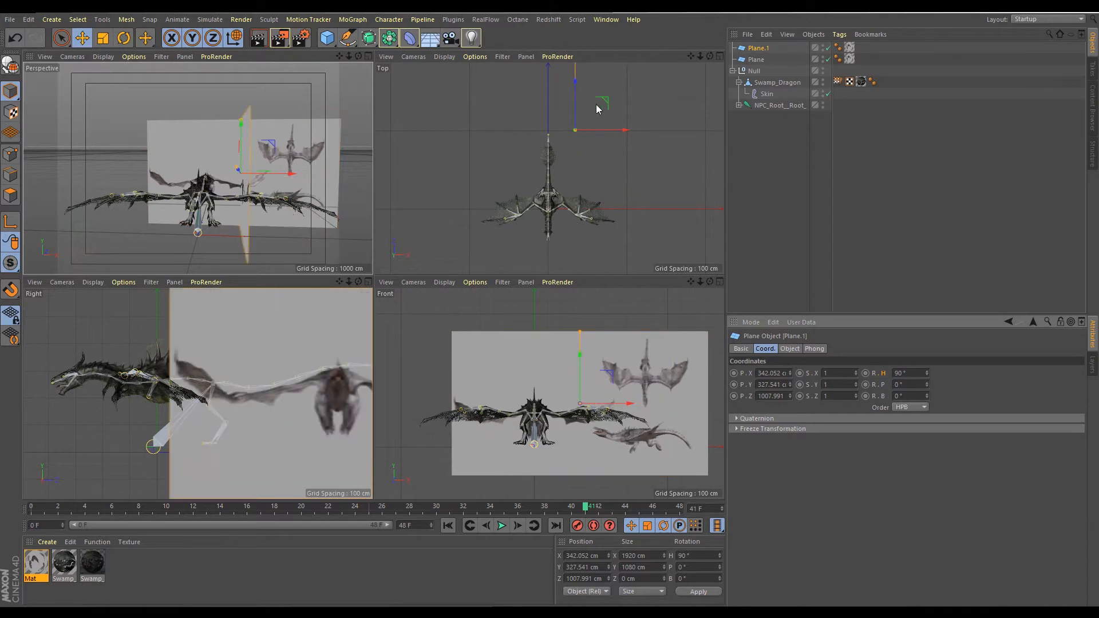
pyautogui.keyDown('alt'); pyautogui.moveTo(602, 105); pyautogui.dragTo(616, 158, button='middle'); pyautogui.keyUp('alt')
pyautogui.moveTo(591, 142); pyautogui.dragTo(586, 110)
pyautogui.hotkey('ctrl', 'z')
pyautogui.keyDown('alt'); pyautogui.moveTo(183, 353); pyautogui.dragTo(331, 354, button='right'); pyautogui.keyUp('alt')
pyautogui.keyDown('alt'); pyautogui.moveTo(331, 354); pyautogui.dragTo(277, 373, button='middle'); pyautogui.keyUp('alt')
pyautogui.moveTo(261, 375); pyautogui.dragTo(220, 375)
pyautogui.hotkey('ctrl', 'z')
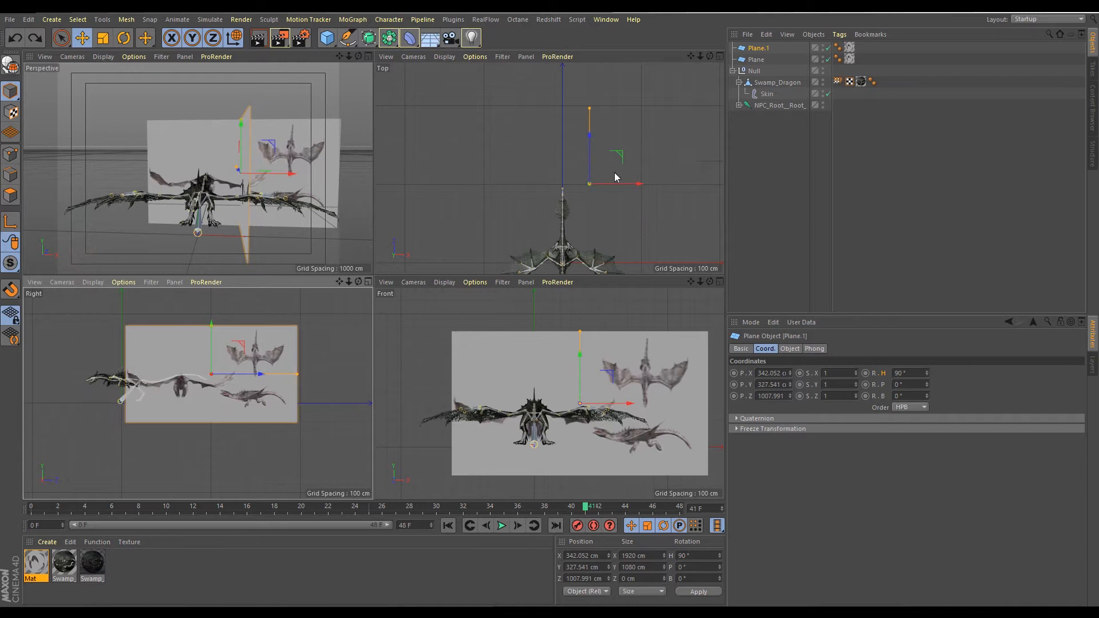
pyautogui.scroll(-3, 616, 174)
pyautogui.scroll(-3, 552, 427)
pyautogui.moveTo(597, 389); pyautogui.dragTo(557, 381)
pyautogui.hotkey('ctrl', 'z')
# - Move the duplicated side plane next to the dragon, at about X -988 cm, using the perspective and top views
pyautogui.middleClick(342, 224)
pyautogui.keyDown('alt'); pyautogui.moveTo(342, 224); pyautogui.dragTo(171, 287); pyautogui.keyUp('alt')
pyautogui.moveTo(368, 288); pyautogui.dragTo(263, 246)
pyautogui.middleClick(527, 90)
pyautogui.middleClick(515, 126)
pyautogui.keyDown('alt'); pyautogui.moveTo(441, 255); pyautogui.dragTo(452, 107, button='middle'); pyautogui.keyUp('alt')
pyautogui.moveTo(444, 218); pyautogui.dragTo(366, 231)
pyautogui.moveTo(324, 140); pyautogui.dragTo(324, 206)
pyautogui.middleClick(324, 206)
# - Enlarge the side plane in the right view and shift it so its side-view dragon overlaps the model
pyautogui.middleClick(204, 346)
pyautogui.keyDown('alt'); pyautogui.moveTo(344, 178); pyautogui.dragTo(429, 241, button='middle'); pyautogui.keyUp('alt')
pyautogui.keyDown('alt'); pyautogui.moveTo(421, 240); pyautogui.dragTo(429, 242); pyautogui.keyUp('alt')
pyautogui.hotkey('ctrl', 'shift', 'z')
pyautogui.scroll(3, 436, 270)
pyautogui.keyDown('alt'); pyautogui.moveTo(349, 245); pyautogui.dragTo(418, 242, button='middle'); pyautogui.keyUp('alt')
pyautogui.click(108, 43)
pyautogui.moveTo(407, 245); pyautogui.dragTo(491, 221)
pyautogui.click(82, 37)
pyautogui.moveTo(412, 238); pyautogui.dragTo(264, 177)
# - Rescale the side plane to about 2948 by 1658 cm, move it to about Y 626 cm, Z -496 cm, and check frame 48
pyautogui.press('t')
pyautogui.moveTo(416, 241); pyautogui.dragTo(532, 211)
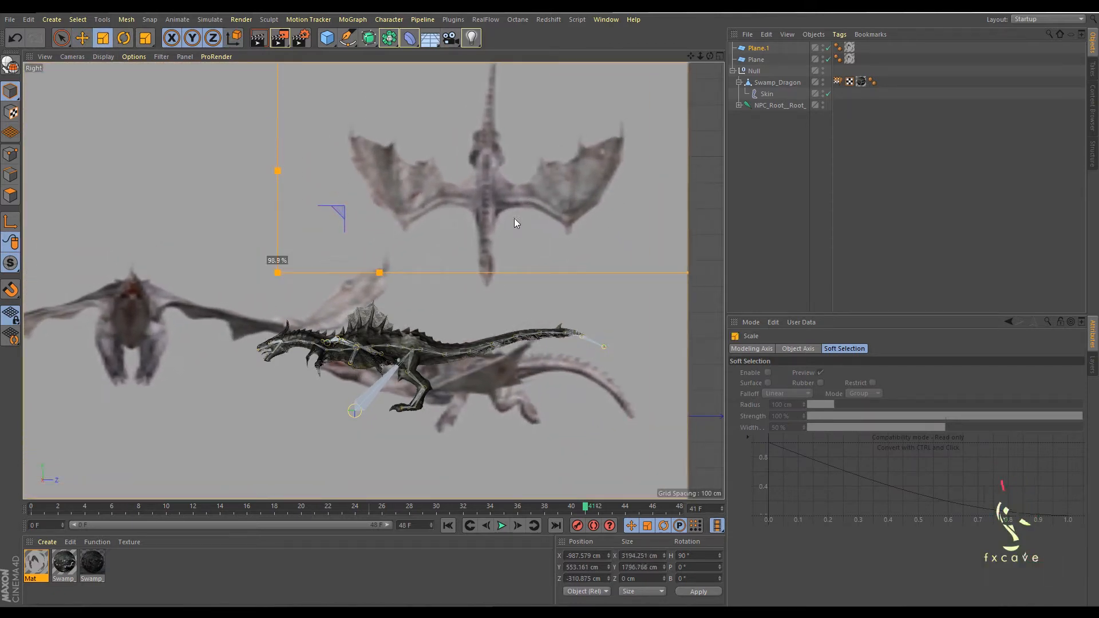
pyautogui.press('e')
pyautogui.moveTo(436, 234); pyautogui.dragTo(388, 222)
pyautogui.moveTo(590, 506); pyautogui.dragTo(732, 510)
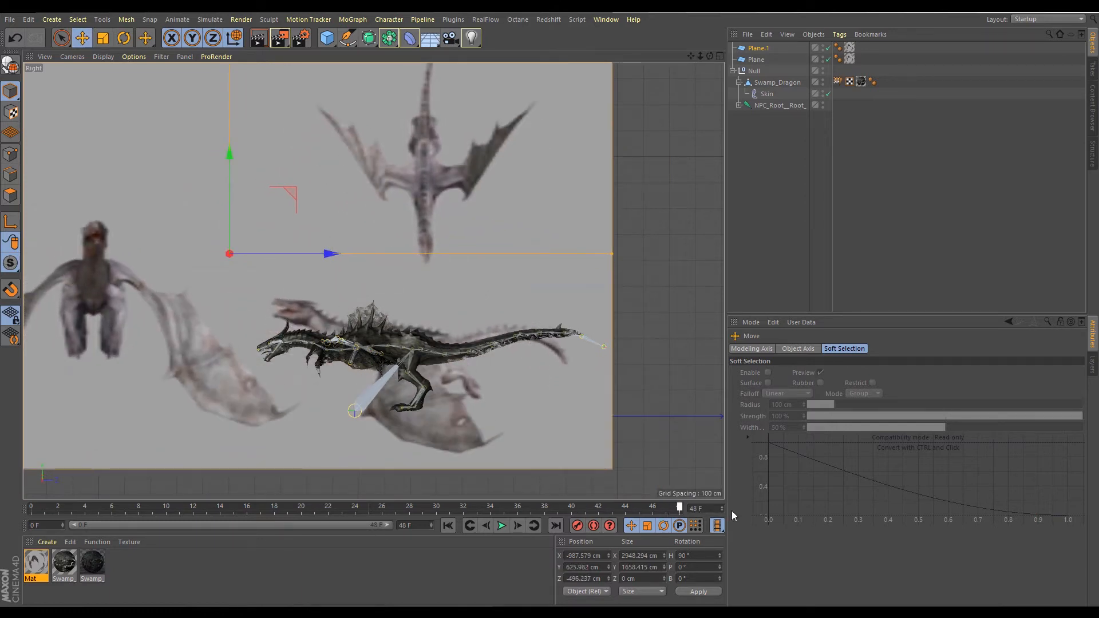
# - Enlarge the side plane to about 3105 by 1746 cm at about Y 622 cm, Z -551 cm, and return to frame 0
pyautogui.press('t')
pyautogui.moveTo(339, 224); pyautogui.dragTo(280, 188)
pyautogui.press('e')
pyautogui.moveTo(279, 191); pyautogui.dragTo(273, 191)
pyautogui.moveTo(103, 506); pyautogui.dragTo(31, 507)
pyautogui.middleClick(541, 243)
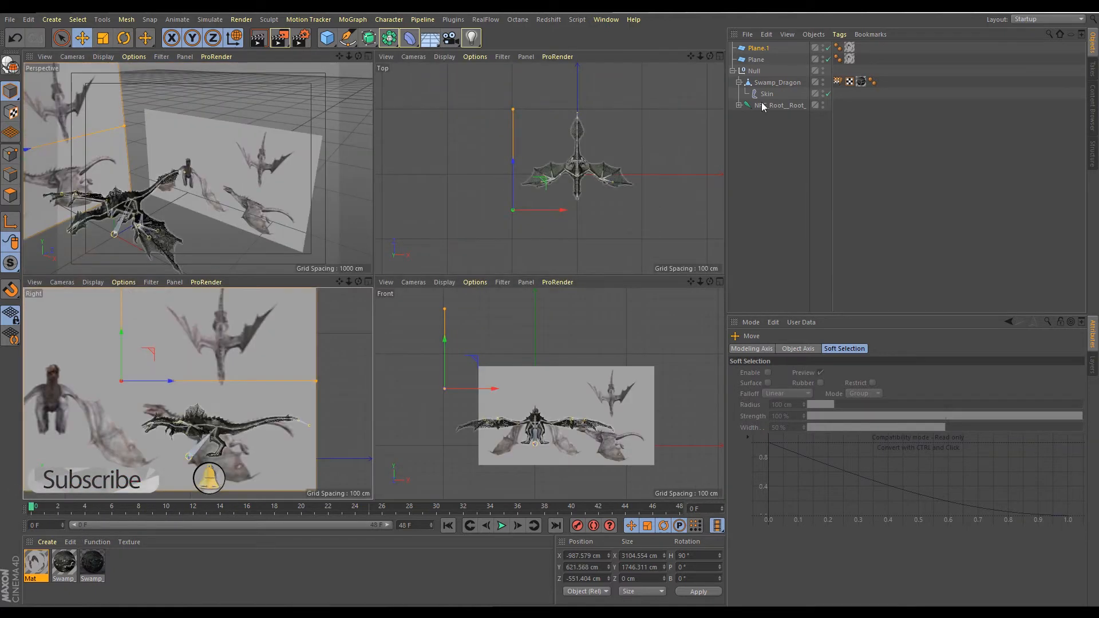
# - Duplicate the side plane and lay the copy flat by setting its pitch (R.P) and bank (R.B) to 90°
pyautogui.click(766, 50)
pyautogui.keyDown('ctrl'); pyautogui.moveTo(766, 50); pyautogui.dragTo(759, 44); pyautogui.keyUp('ctrl')
pyautogui.moveTo(926, 384); pyautogui.dragTo(926, 337)
pyautogui.hotkey('ctrl', 'z')
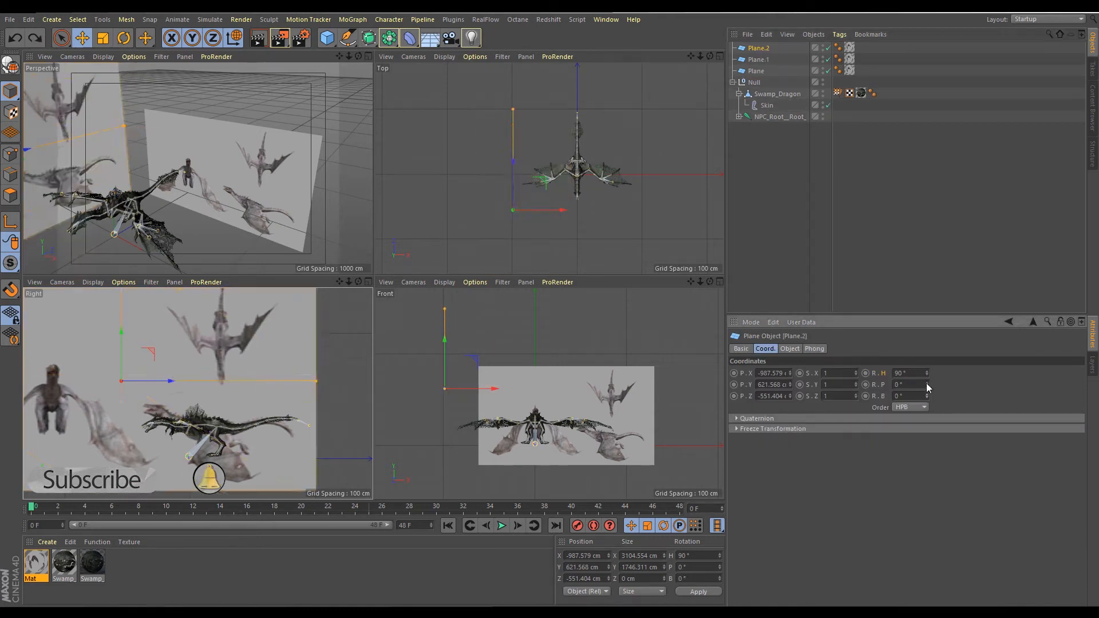
pyautogui.hotkey('ctrl', 'y')
pyautogui.press('F2')
pyautogui.moveTo(926, 396); pyautogui.dragTo(925, 372)
pyautogui.doubleClick(901, 396)
pyautogui.write('90')
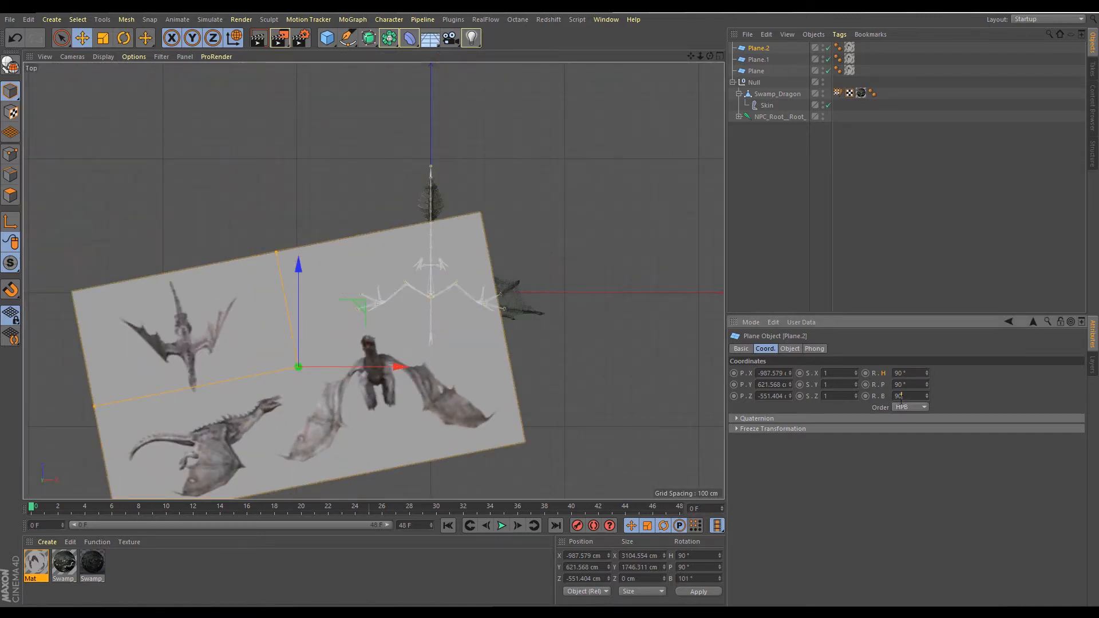
pyautogui.press('Return')
# - Scale the flat plane to about 5147 by 2895 cm and place it at about X 1307 cm, Z -427 cm, checking frame 21
pyautogui.moveTo(364, 304); pyautogui.dragTo(592, 262)
pyautogui.click(103, 37)
pyautogui.moveTo(473, 355); pyautogui.dragTo(722, 208)
pyautogui.press('e')
pyautogui.moveTo(472, 273); pyautogui.dragTo(544, 297)
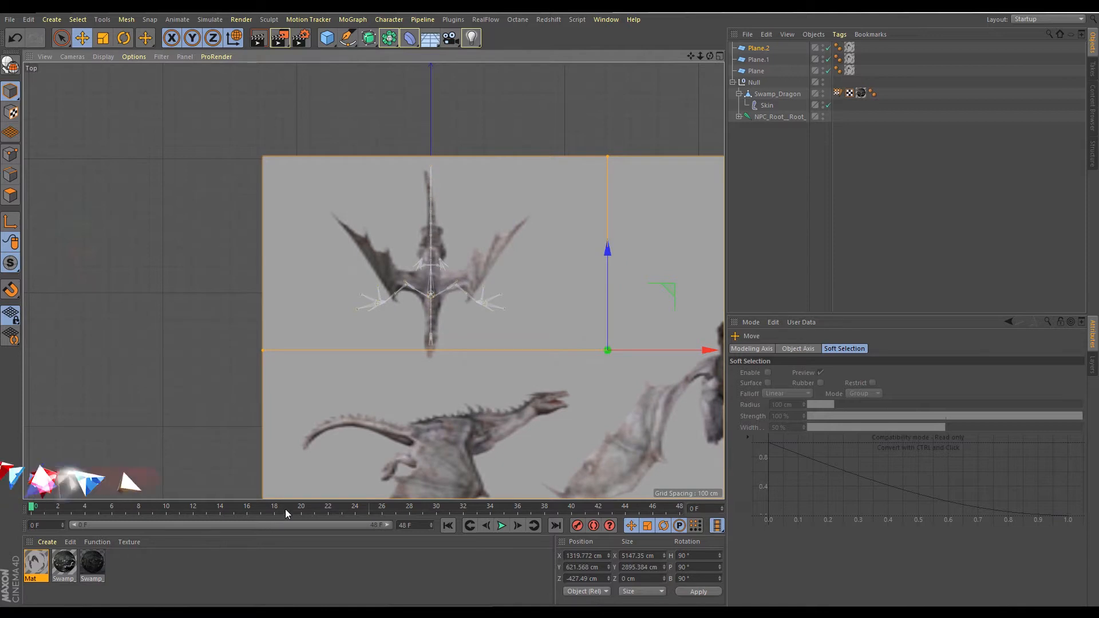
pyautogui.click(314, 505)
pyautogui.moveTo(471, 258); pyautogui.dragTo(471, 258)
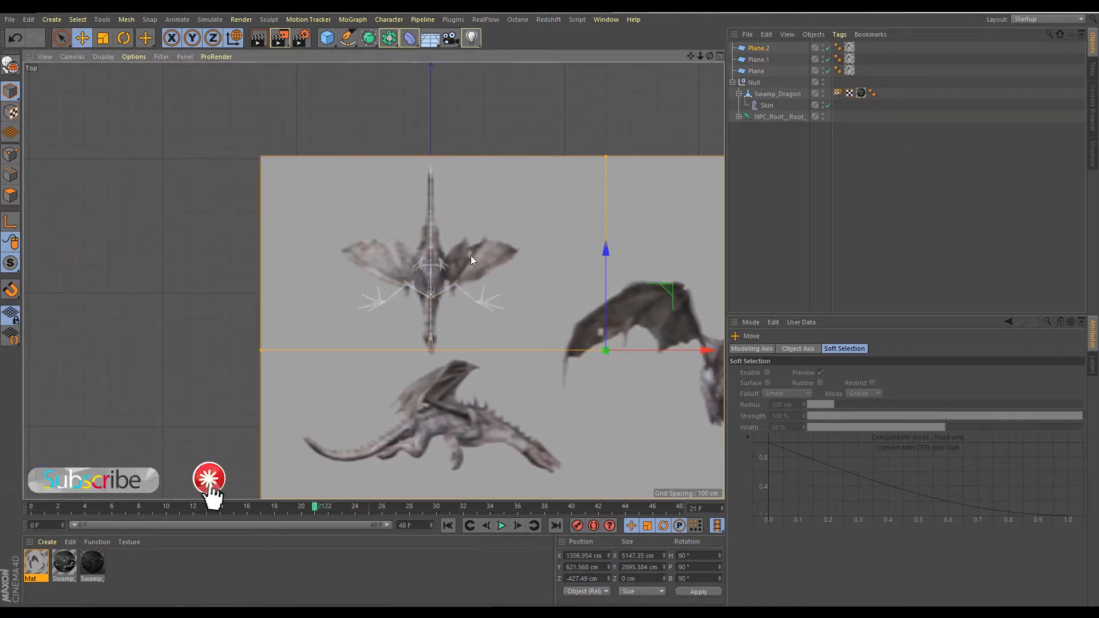
pyautogui.scroll(3, 519, 283)
pyautogui.middleClick(519, 283)
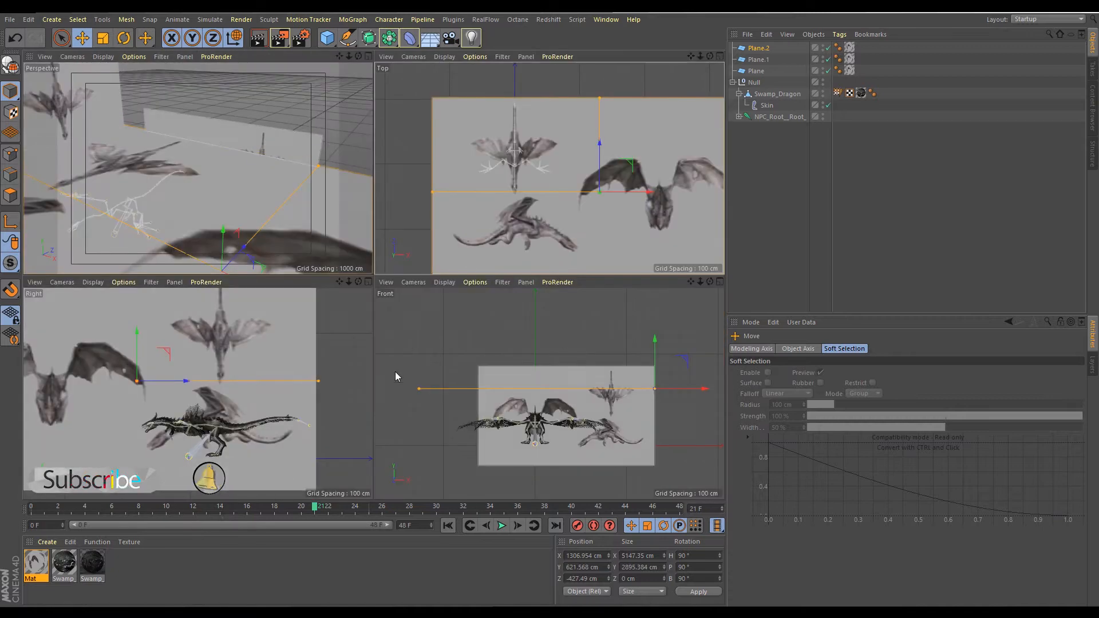
# - Frame the dragon in the front view, expand the NPC_Root joint hierarchy and select the NPC_RCollarbone wing joint
pyautogui.scroll(2, 555, 410)
pyautogui.middleClick(430, 427)
pyautogui.scroll(3, 358, 376)
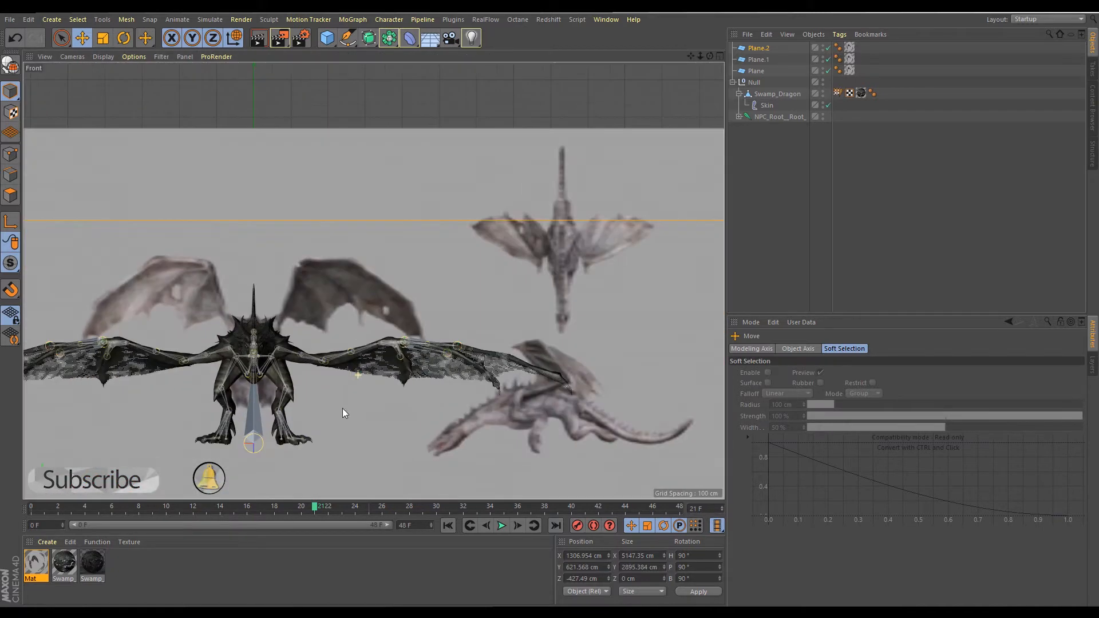
pyautogui.keyDown('alt'); pyautogui.moveTo(358, 376); pyautogui.dragTo(508, 357, button='middle'); pyautogui.keyUp('alt')
pyautogui.click(739, 117)
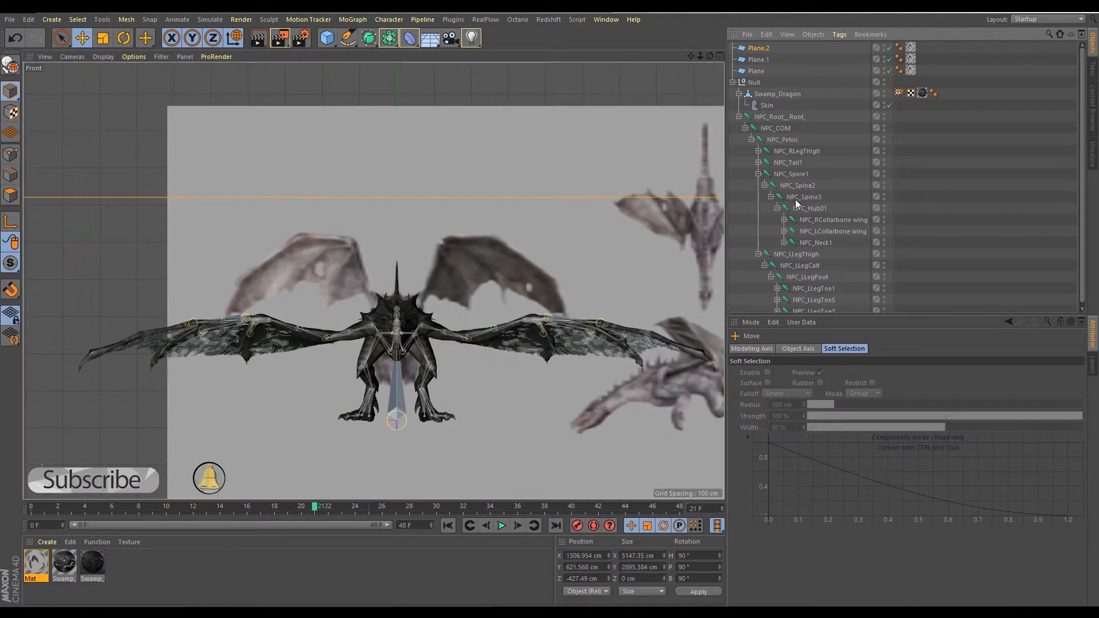
pyautogui.click(828, 221)
pyautogui.scroll(2, 450, 306)
pyautogui.keyDown('alt'); pyautogui.moveTo(450, 306); pyautogui.dragTo(379, 287, button='middle'); pyautogui.keyUp('alt')
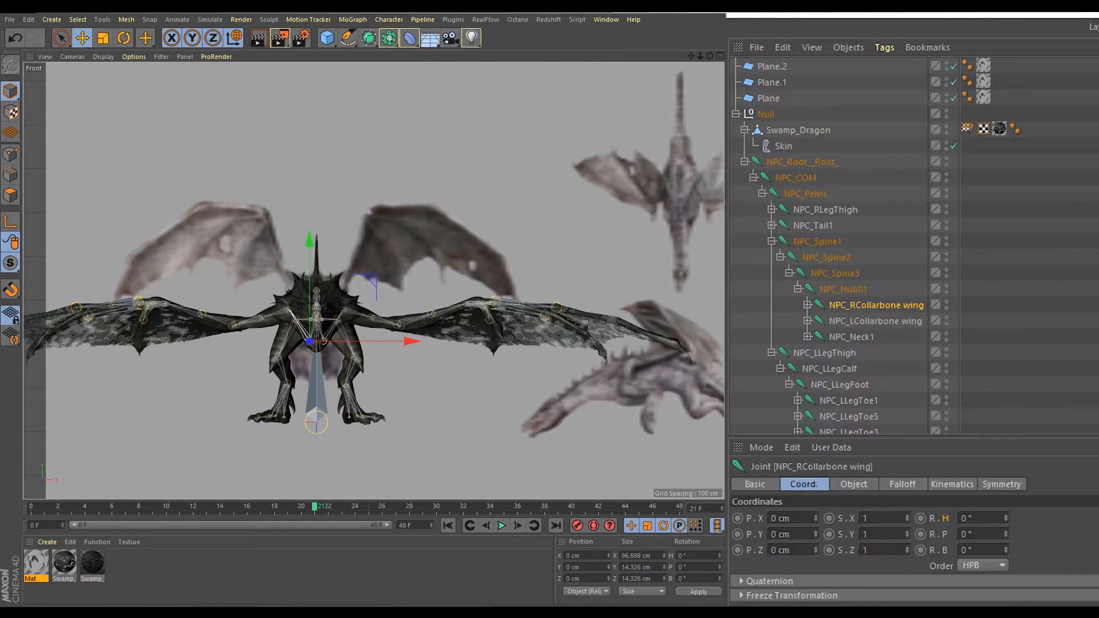
# - Expand the NPC_LCollarbone wing chain down to the finger joints under NPC_LHand and select NPC_LHand
pyautogui.click(807, 321)
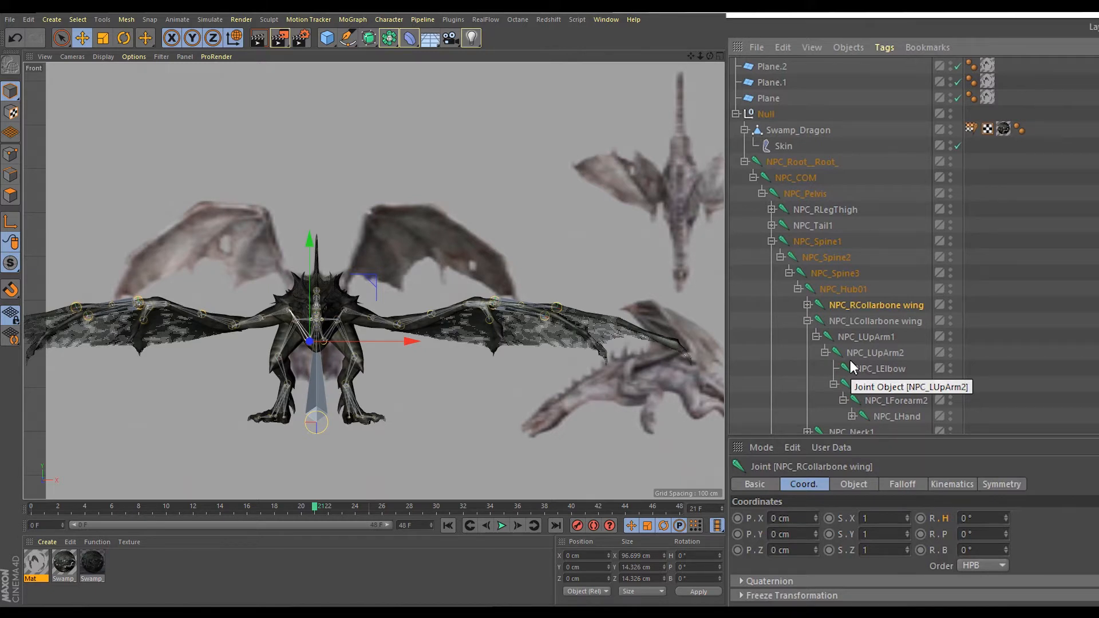
pyautogui.click(904, 415)
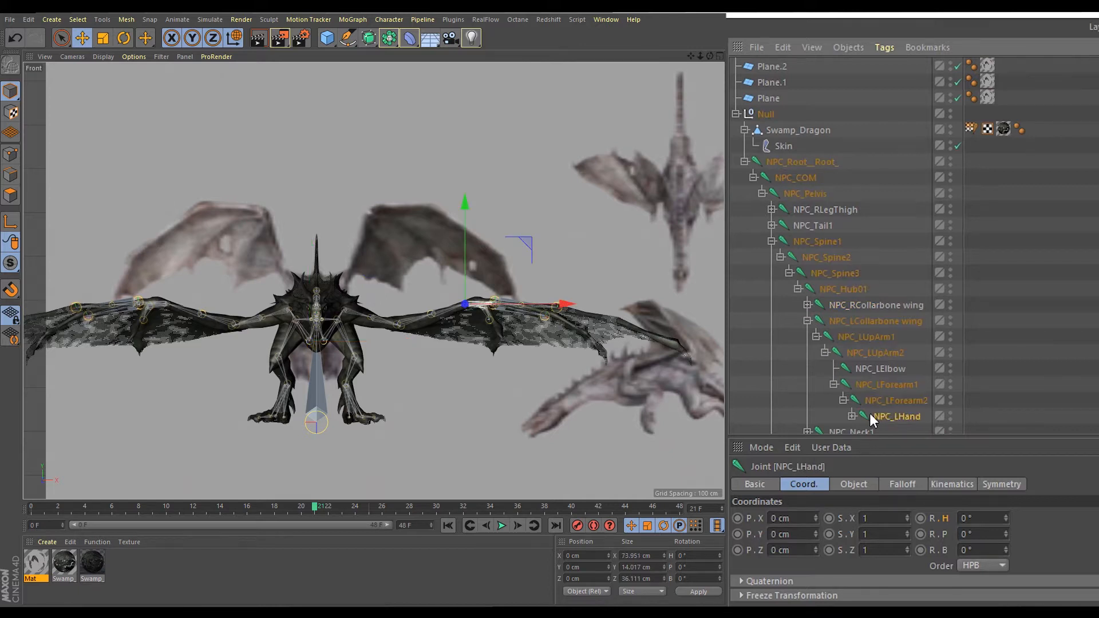
pyautogui.click(852, 416)
pyautogui.scroll(-4, 937, 334)
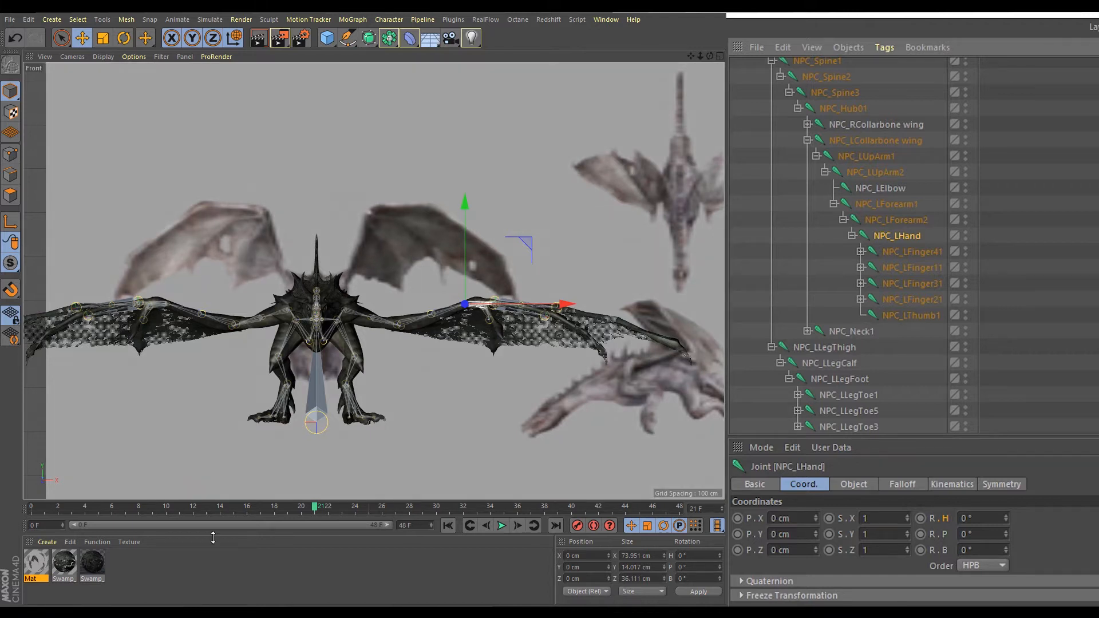
# - At frame 0, set the heading rotation (R.H) of the NPC_LCollarbone wing joint to -16°
pyautogui.click(449, 526)
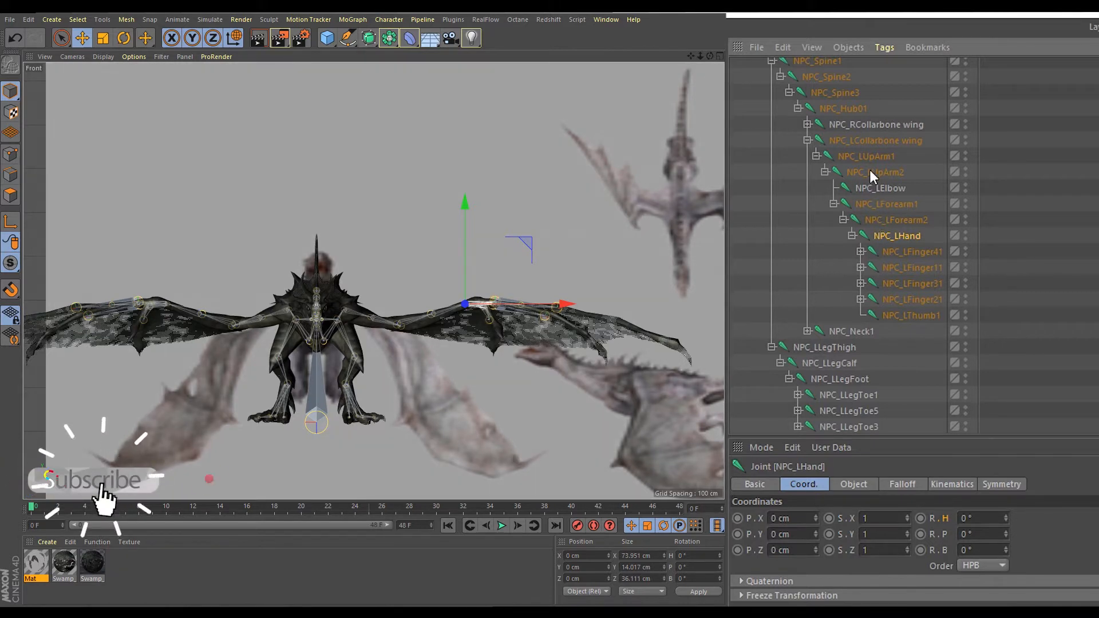
pyautogui.click(874, 142)
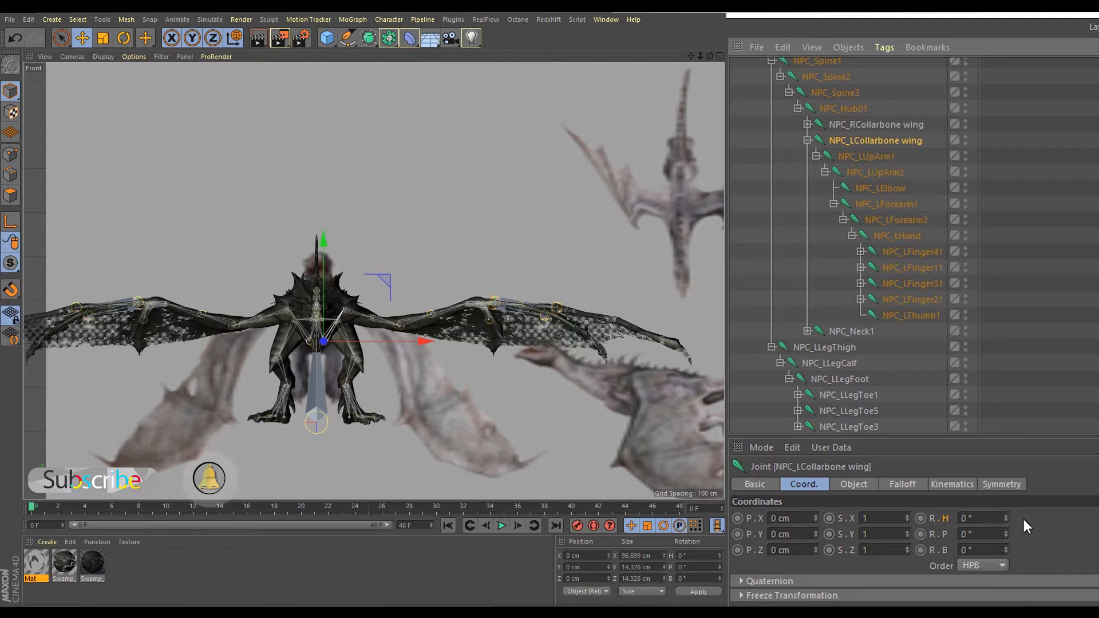
pyautogui.moveTo(1006, 518)
pyautogui.mouseDown()
pyautogui.moveTo(982, 521)
pyautogui.moveTo(1004, 520)
pyautogui.mouseUp()
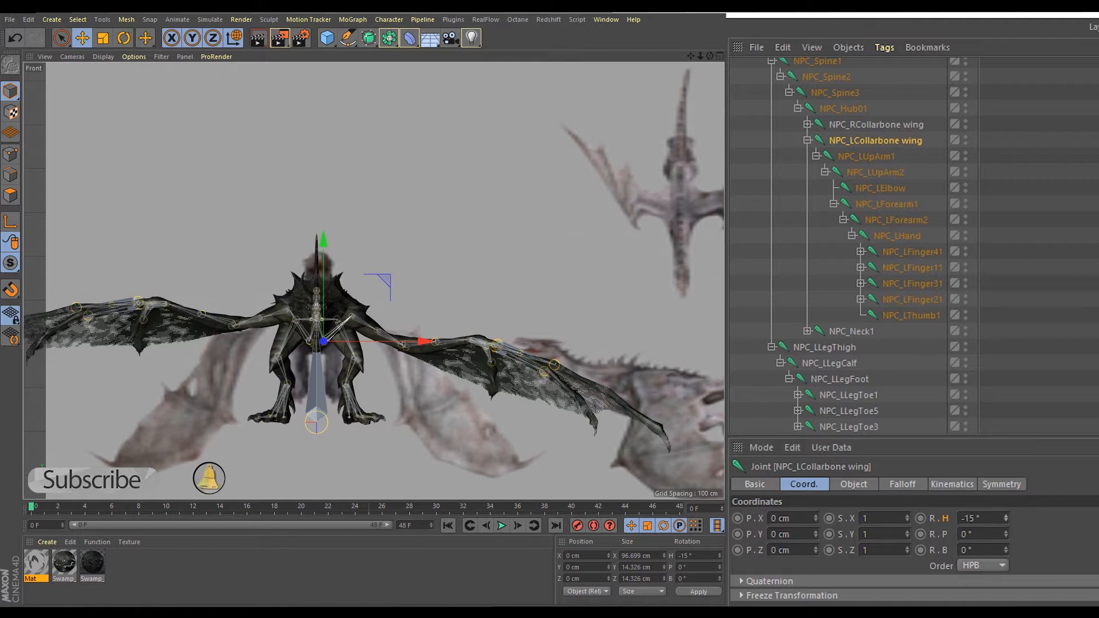
pyautogui.click(1005, 522)
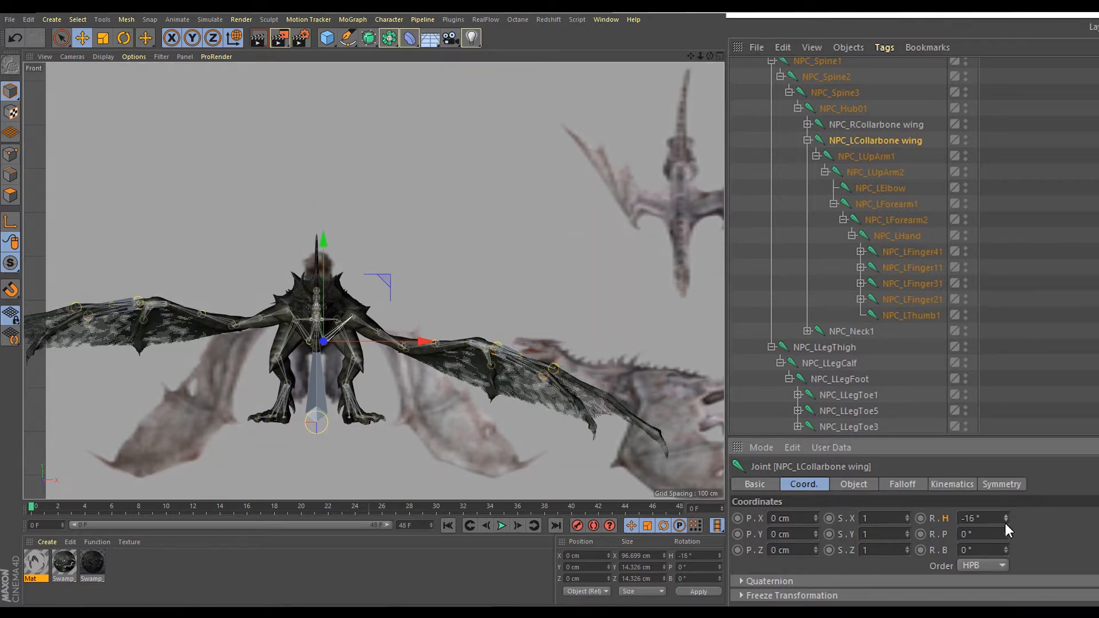
pyautogui.click(866, 156)
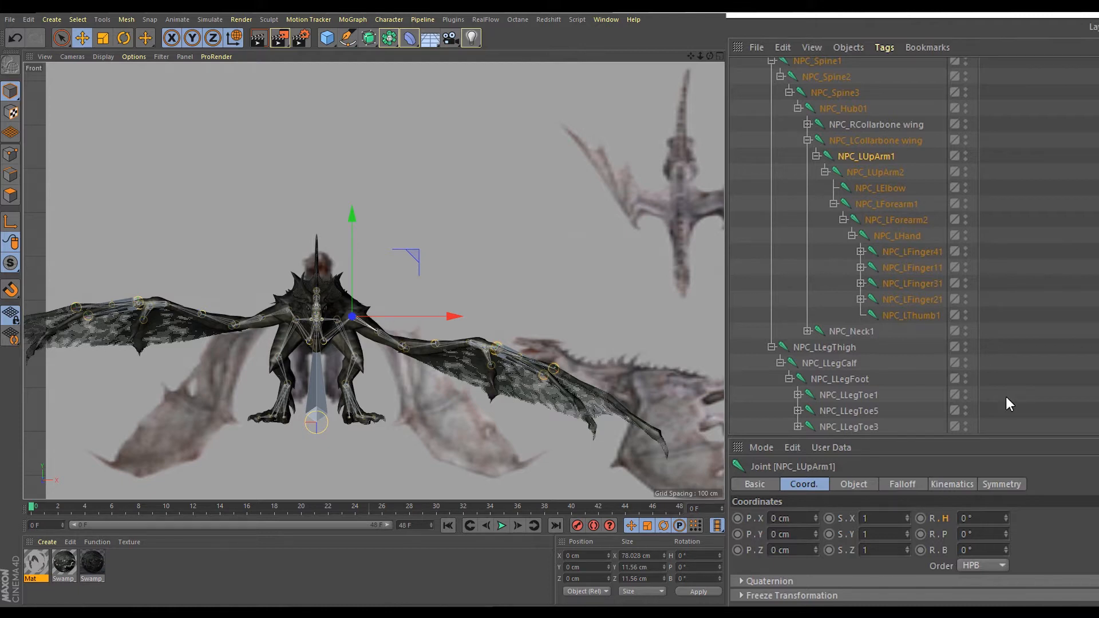
pyautogui.click(870, 171)
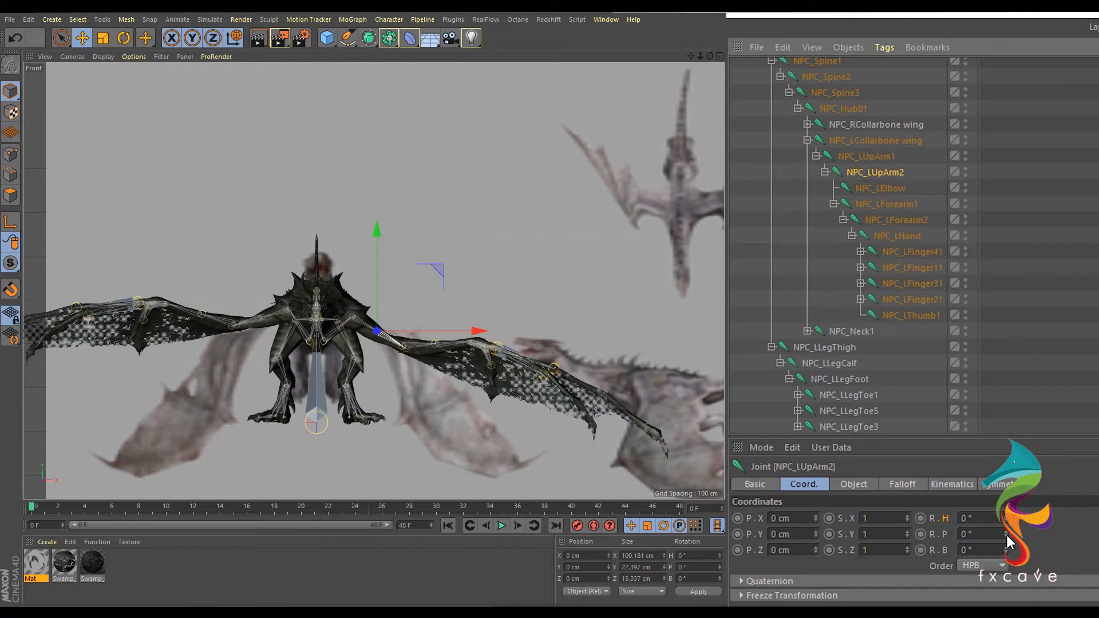
pyautogui.moveTo(1008, 535)
pyautogui.mouseDown()
pyautogui.moveTo(1007, 526)
pyautogui.moveTo(1007, 556)
pyautogui.mouseUp()
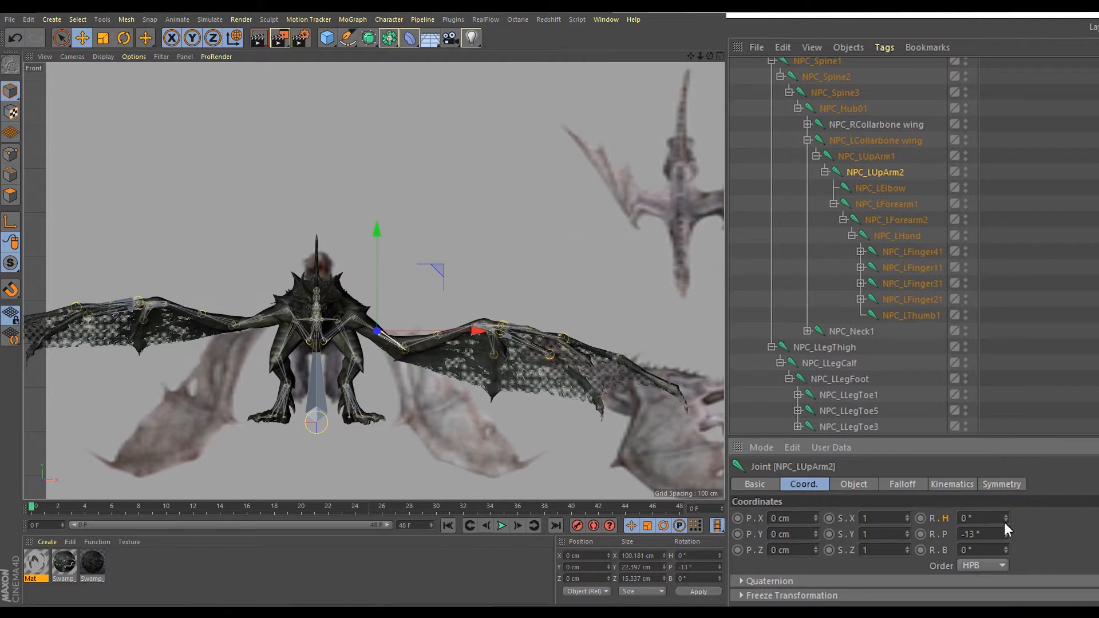
pyautogui.hotkey('ctrl', 'z')
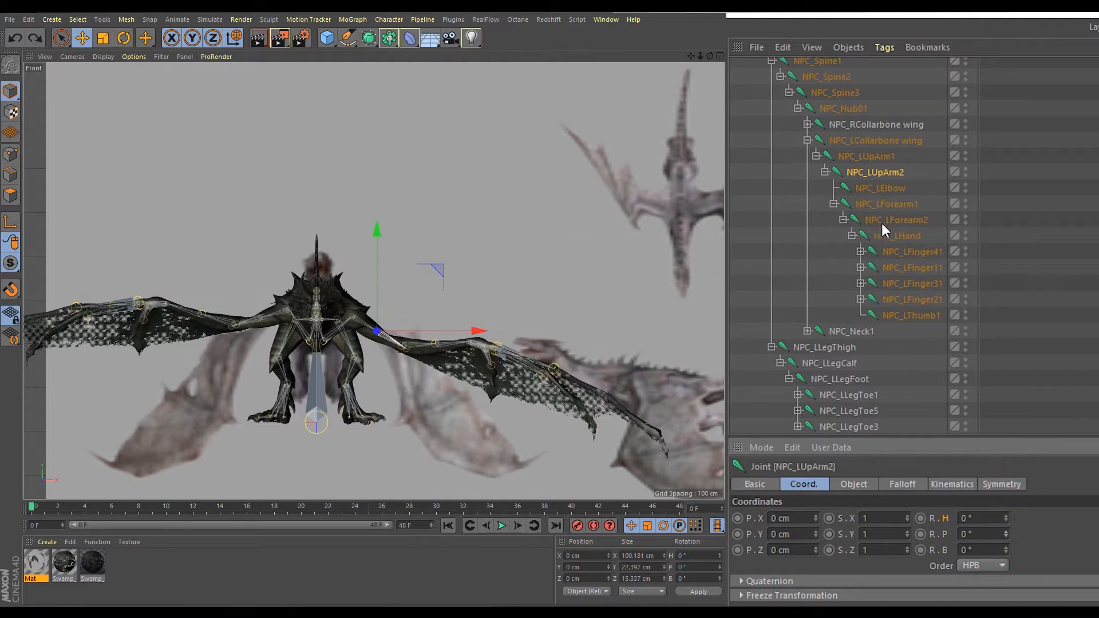
pyautogui.click(881, 223)
pyautogui.click(885, 235)
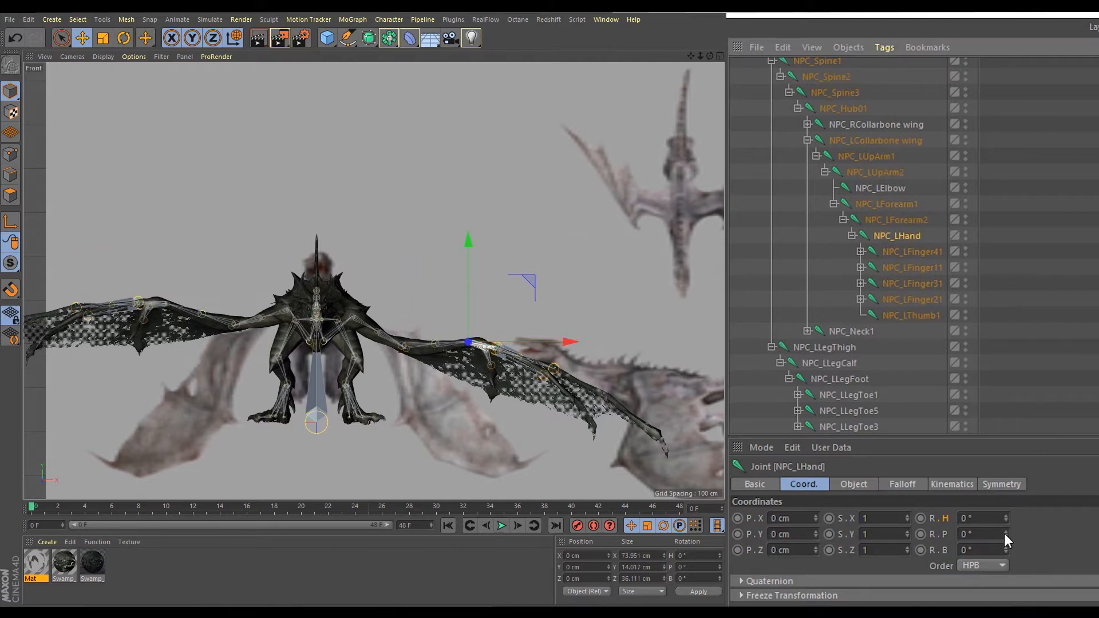
# - Pose the left forearm at frame 0 by setting the NPC_LForearm1 joint's heading rotation to -62° and pitch to -11°
pyautogui.click(891, 204)
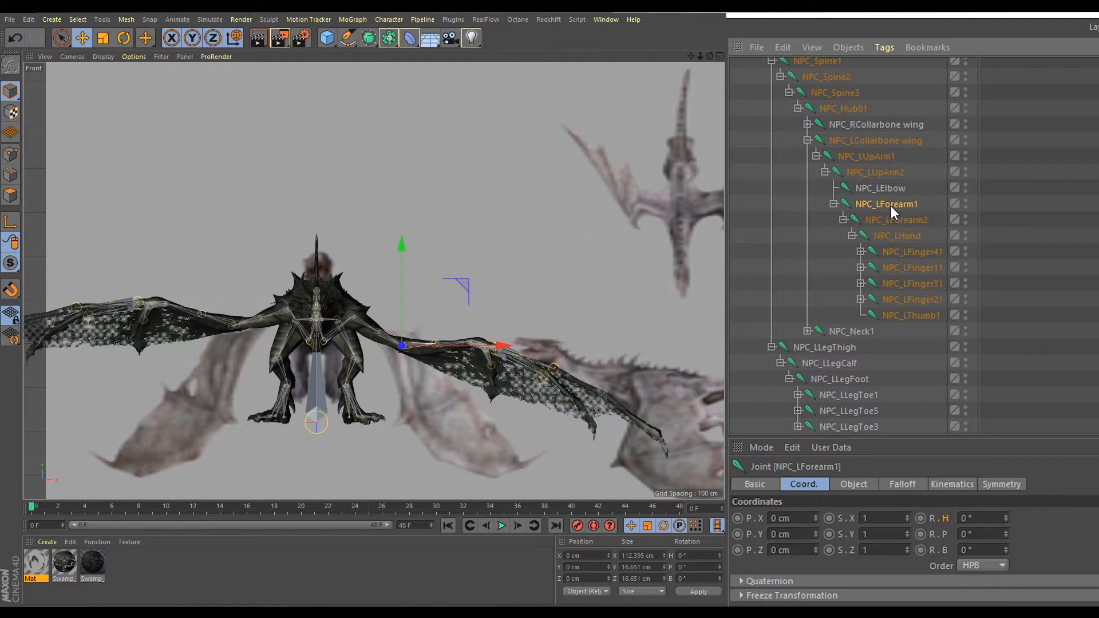
pyautogui.moveTo(1005, 533)
pyautogui.mouseDown()
pyautogui.moveTo(1005, 510)
pyautogui.moveTo(1007, 542)
pyautogui.moveTo(1006, 532)
pyautogui.mouseUp()
pyautogui.hotkey('ctrl', 'z')
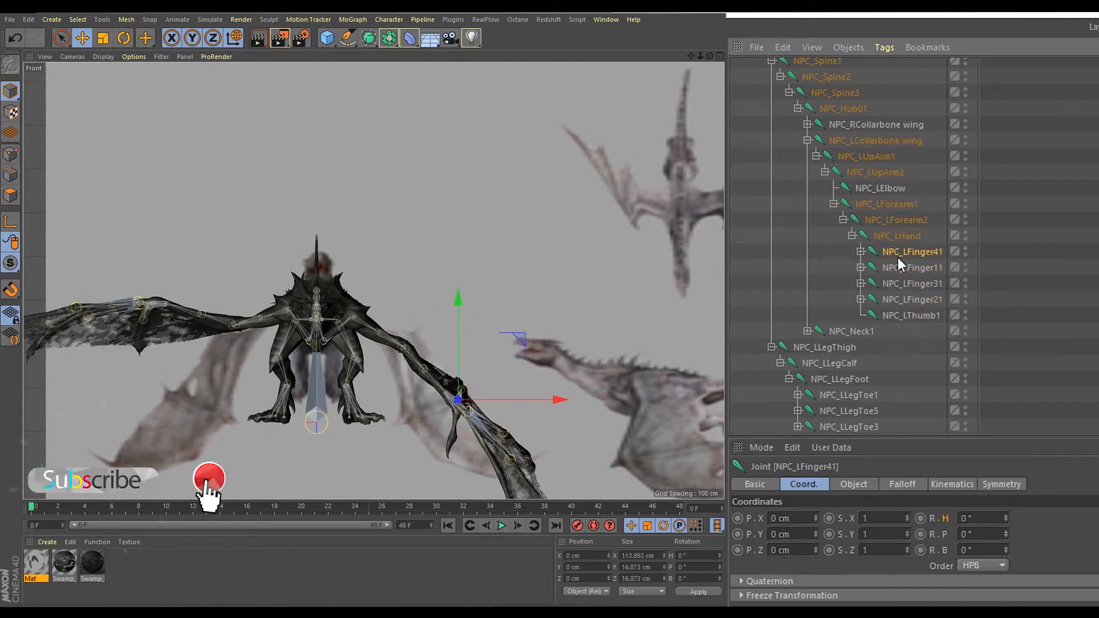
pyautogui.click(888, 219)
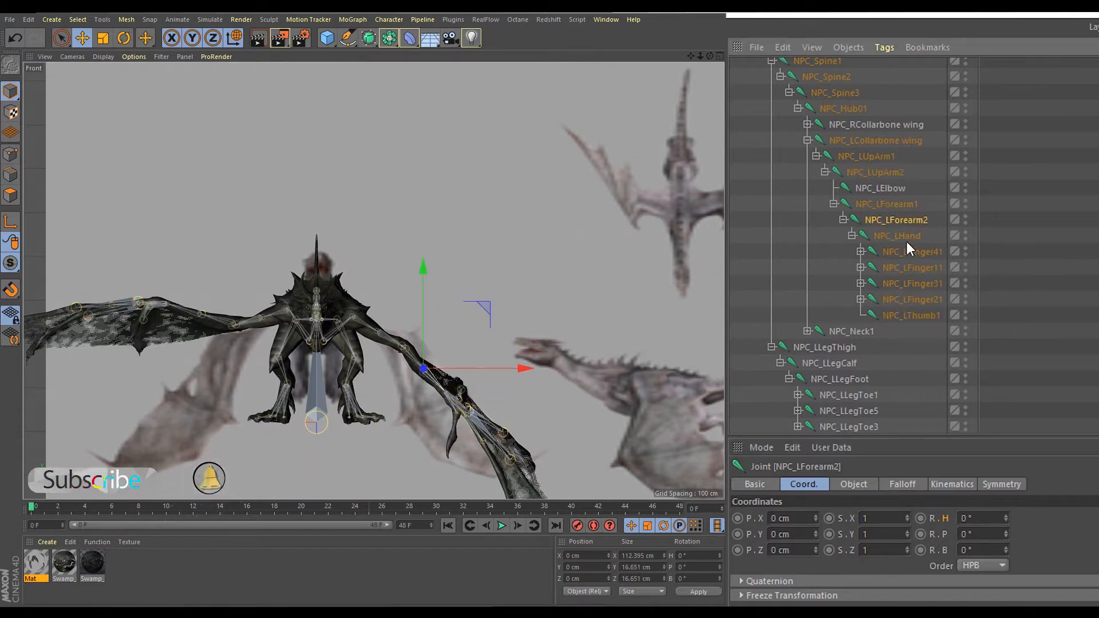
pyautogui.click(894, 204)
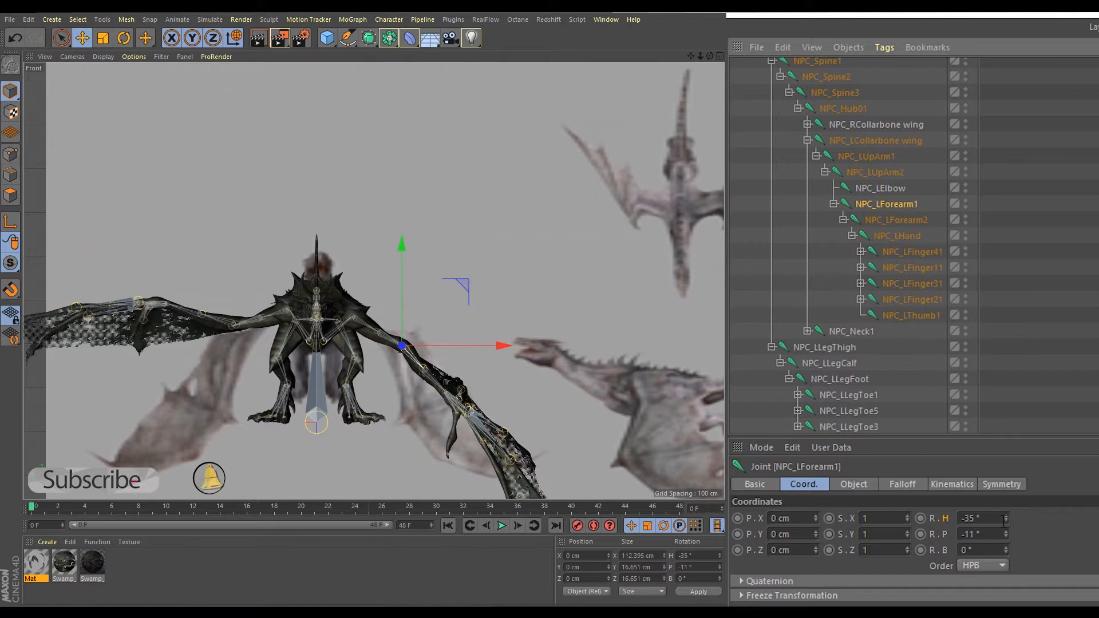
pyautogui.moveTo(1005, 519); pyautogui.dragTo(1006, 534)
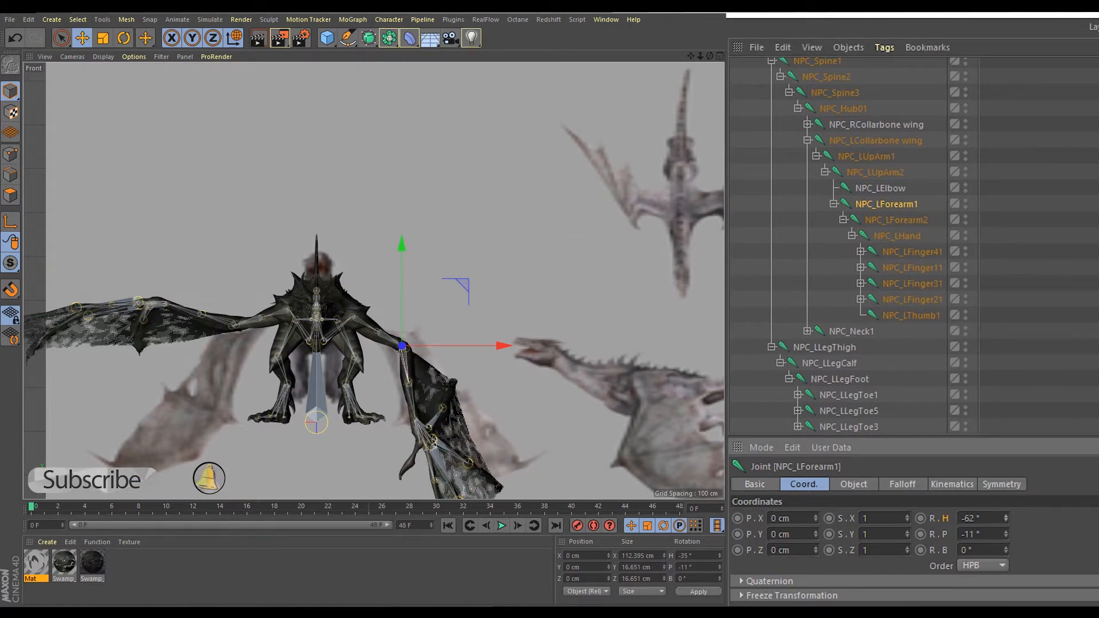
# - Set the heading rotation of NPC_LForearm2 to 7° and of NPC_LHand to 21°
pyautogui.click(894, 219)
pyautogui.moveTo(1005, 518); pyautogui.dragTo(1005, 515)
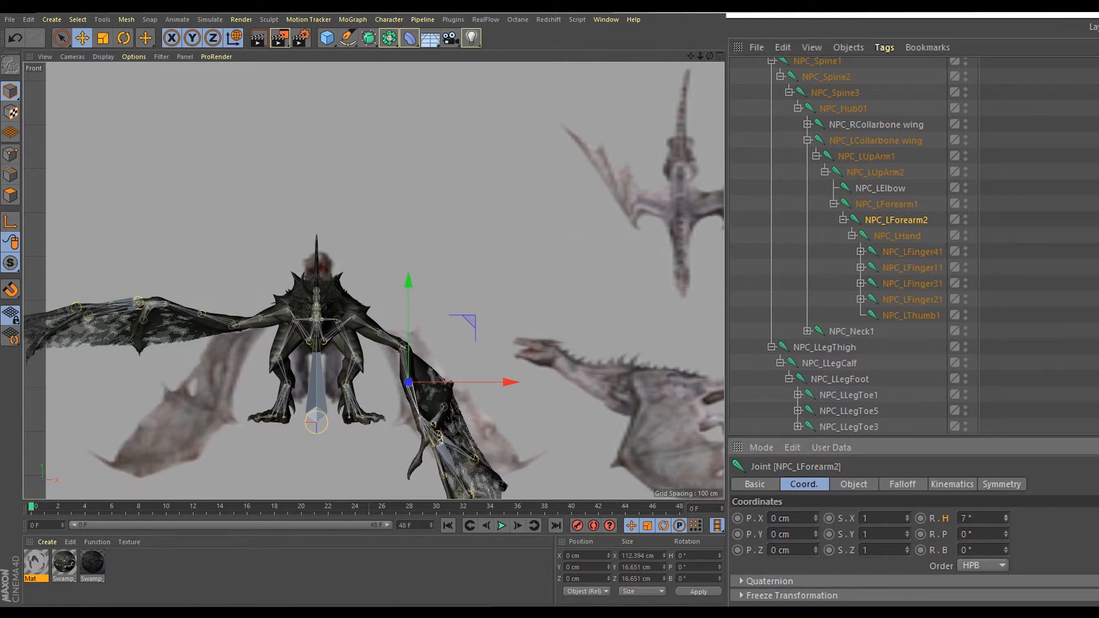
pyautogui.click(890, 235)
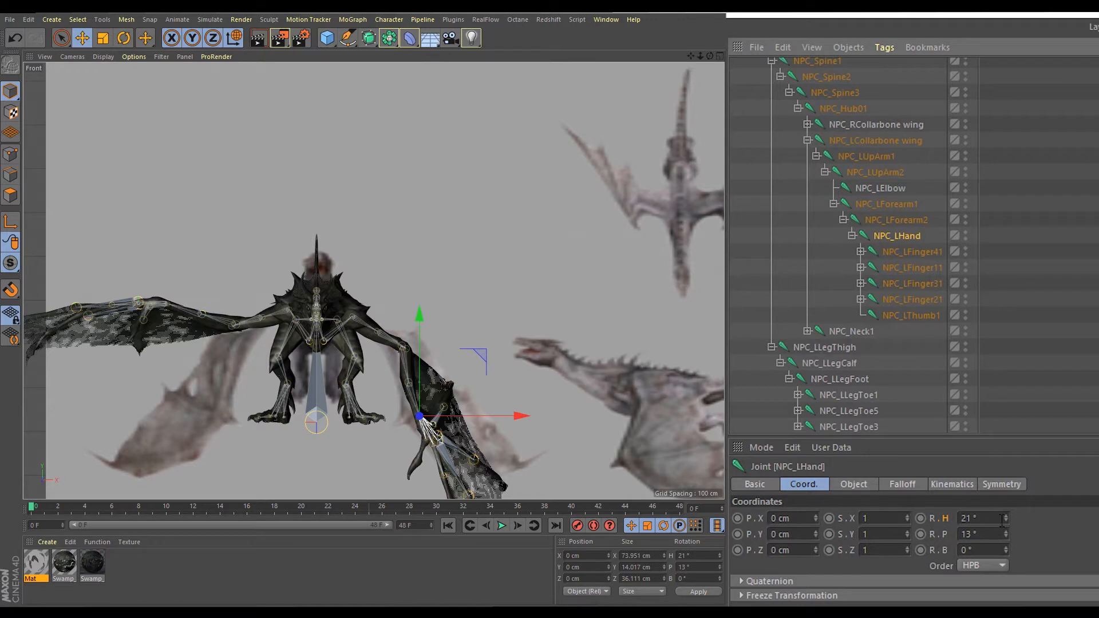
pyautogui.moveTo(1005, 518); pyautogui.dragTo(1006, 521)
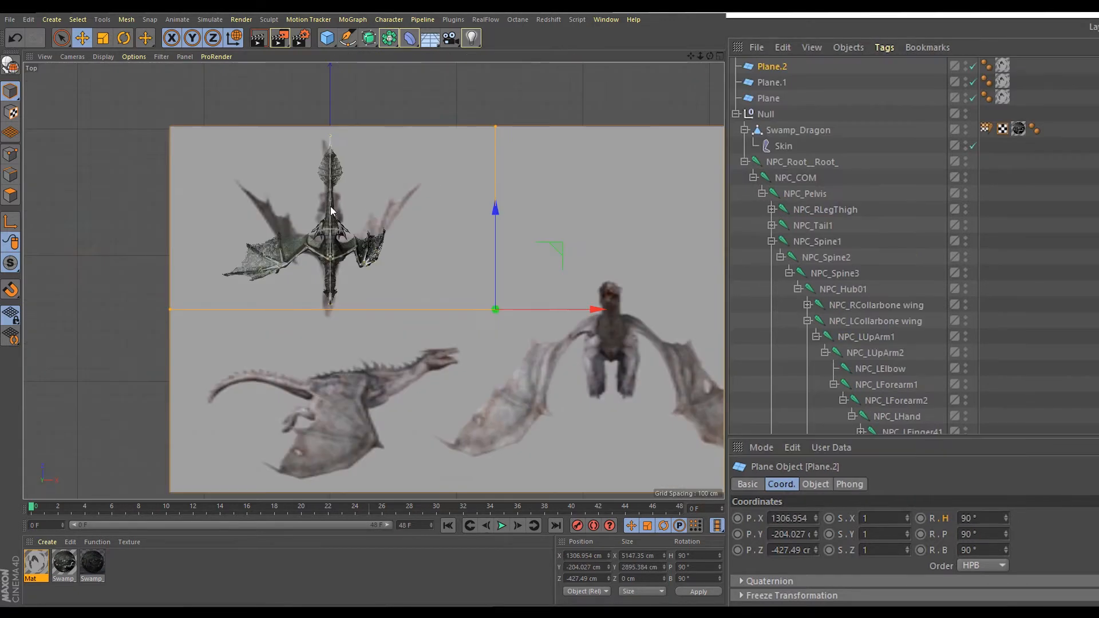
# - In the top view, set the NPC_LHand joint's heading rotation to 64° to follow the reference wing
pyautogui.scroll(3, 331, 211)
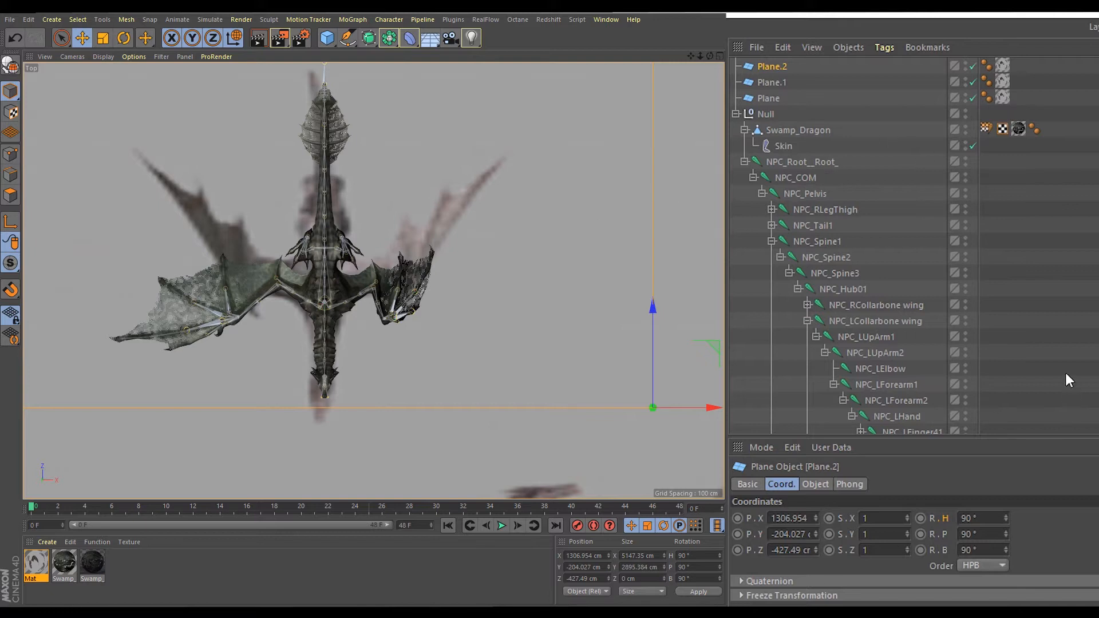
pyautogui.scroll(-4, 880, 159)
pyautogui.click(877, 157)
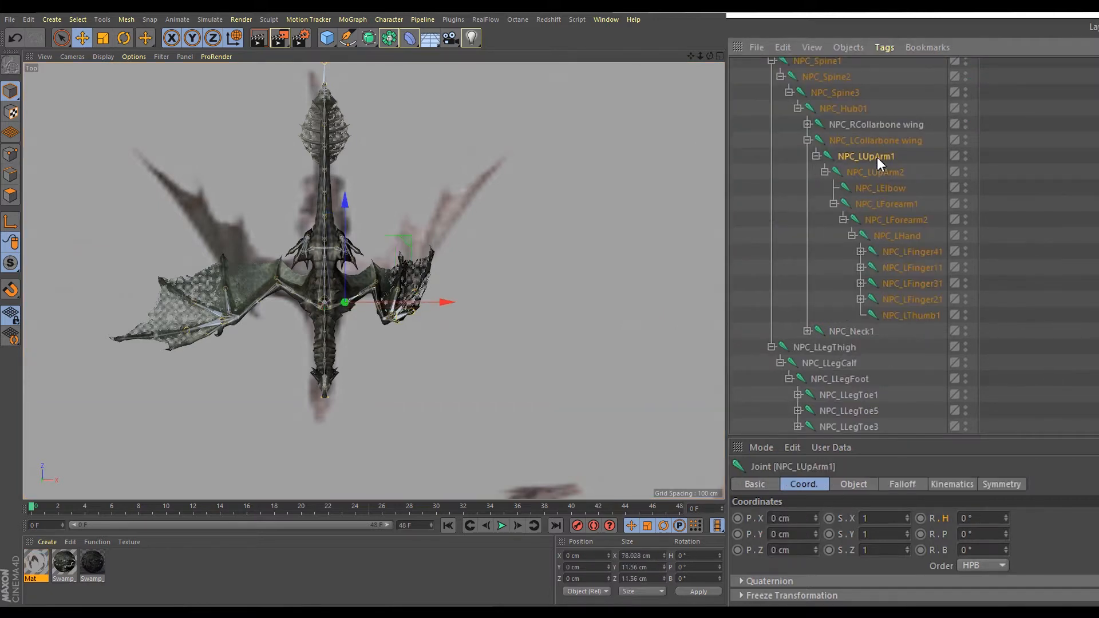
pyautogui.click(895, 235)
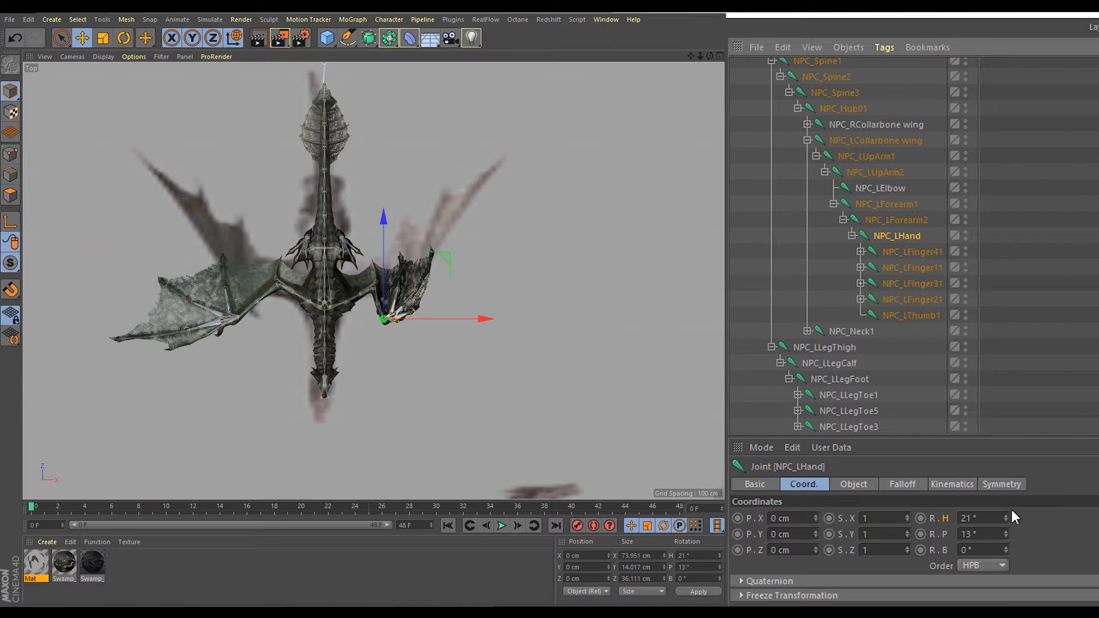
pyautogui.moveTo(1004, 517); pyautogui.dragTo(1004, 494)
# - Compare the left wing pose with the reference in the front view, briefly hiding the Swamp_Dragon mesh to check the joints
pyautogui.middleClick(425, 244)
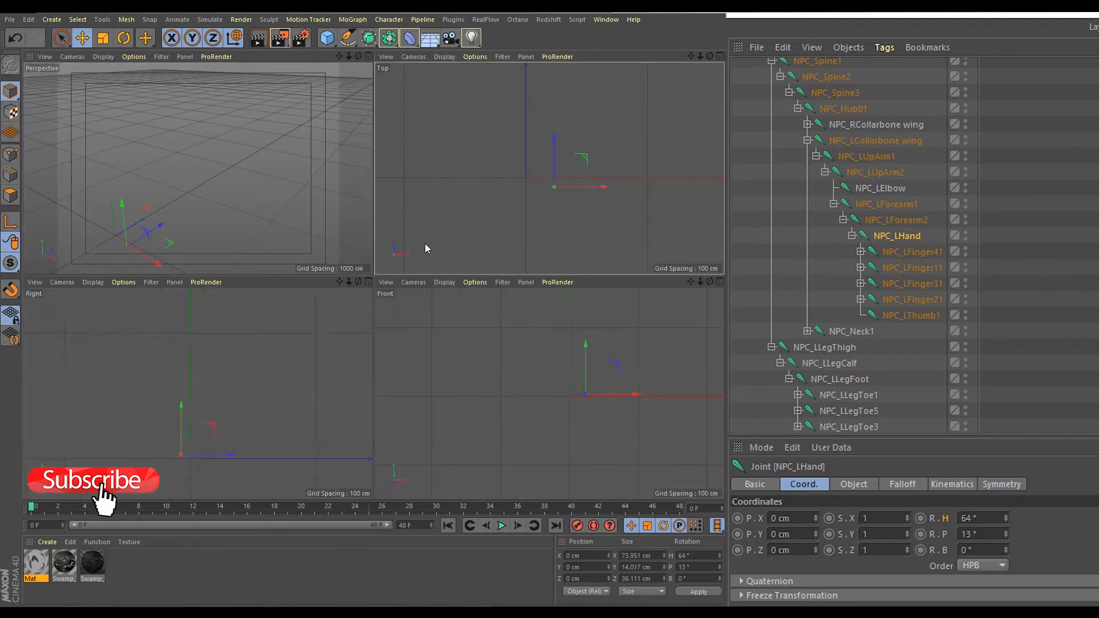
pyautogui.scroll(8, 155, 419)
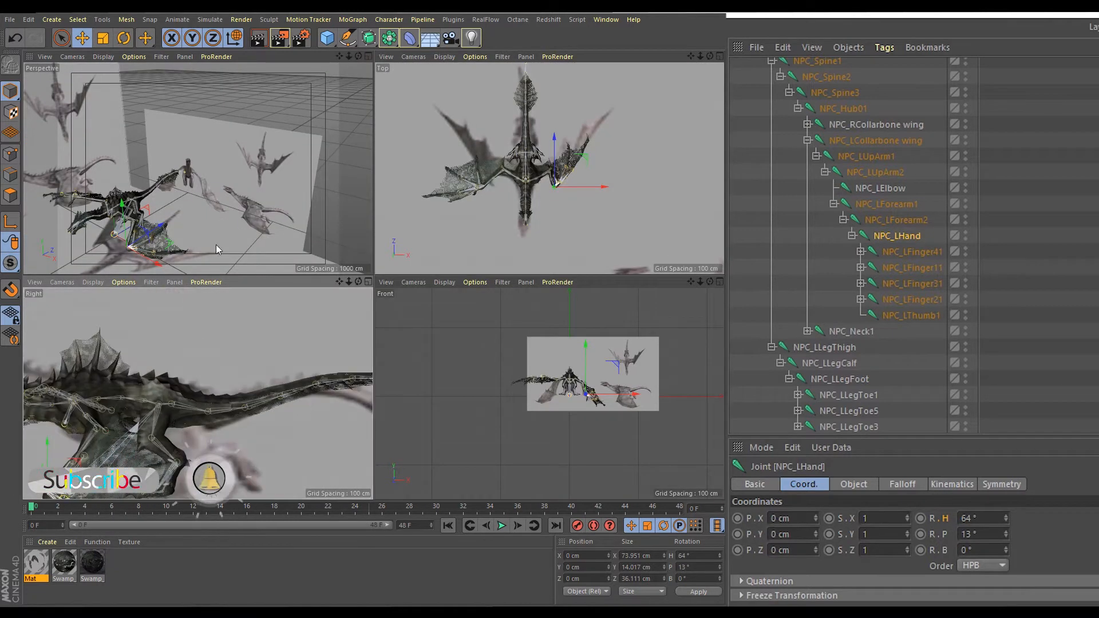
pyautogui.middleClick(469, 355)
pyautogui.scroll(5, 358, 227)
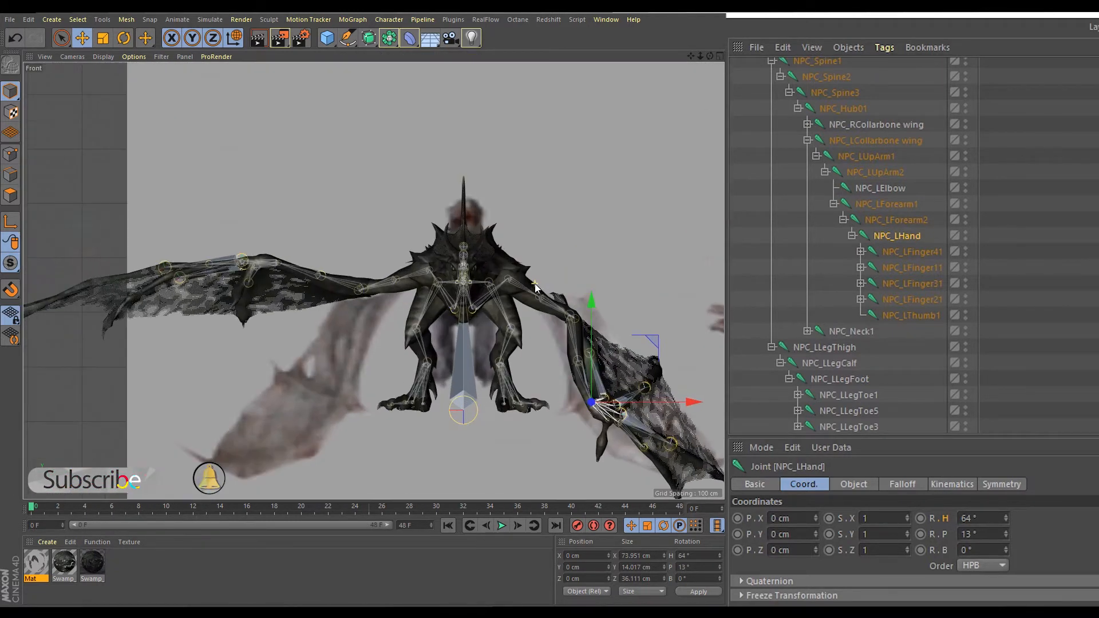
pyautogui.scroll(3, 537, 303)
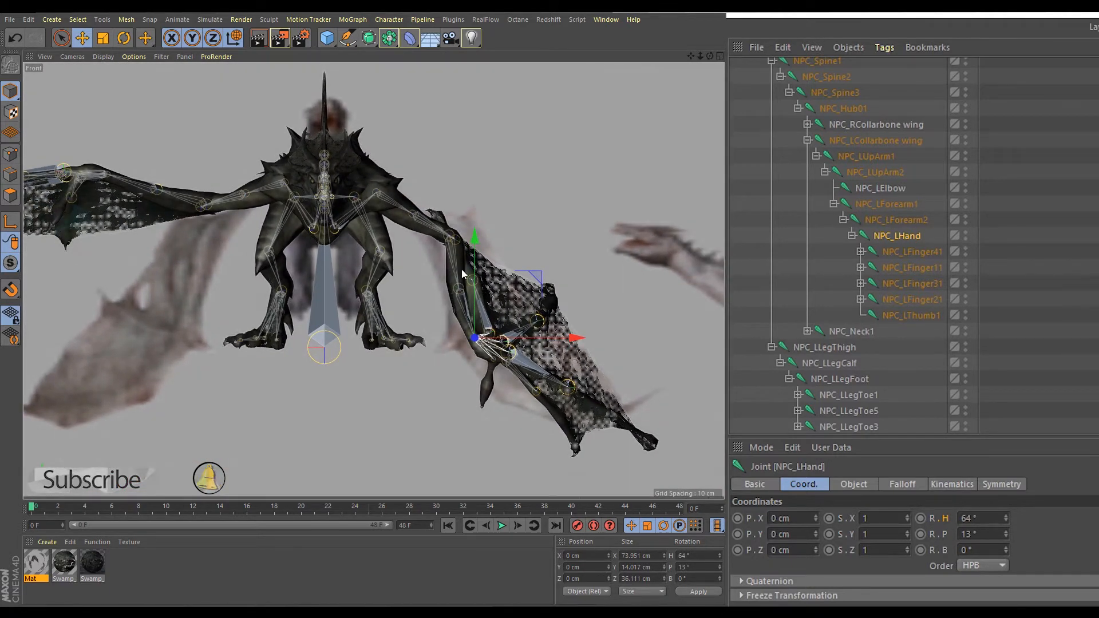
pyautogui.scroll(-4, 504, 253)
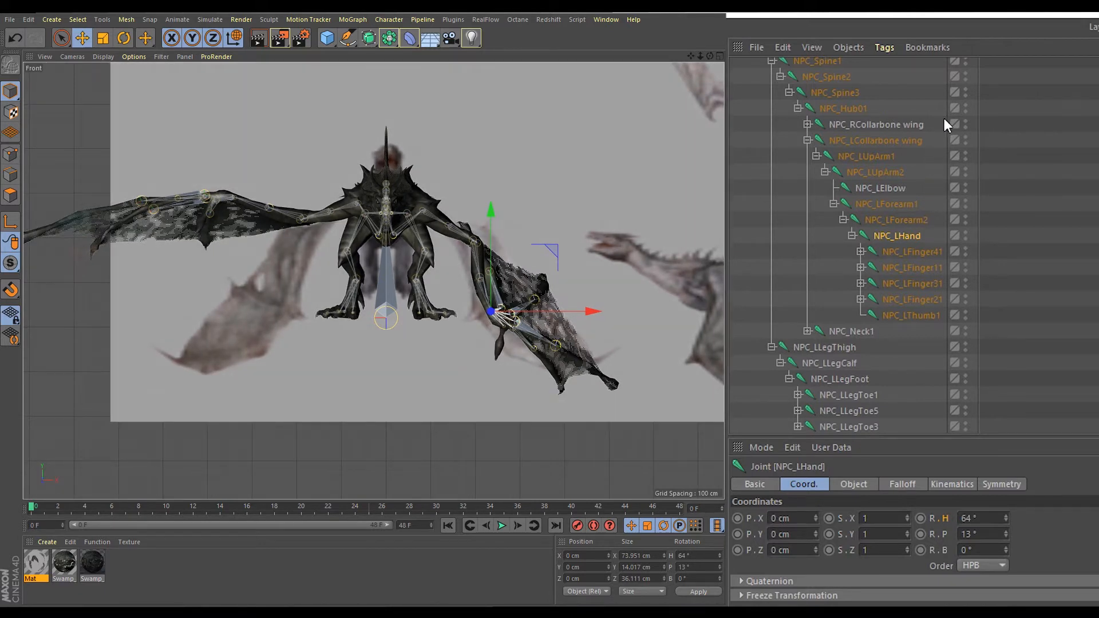
pyautogui.scroll(4, 868, 174)
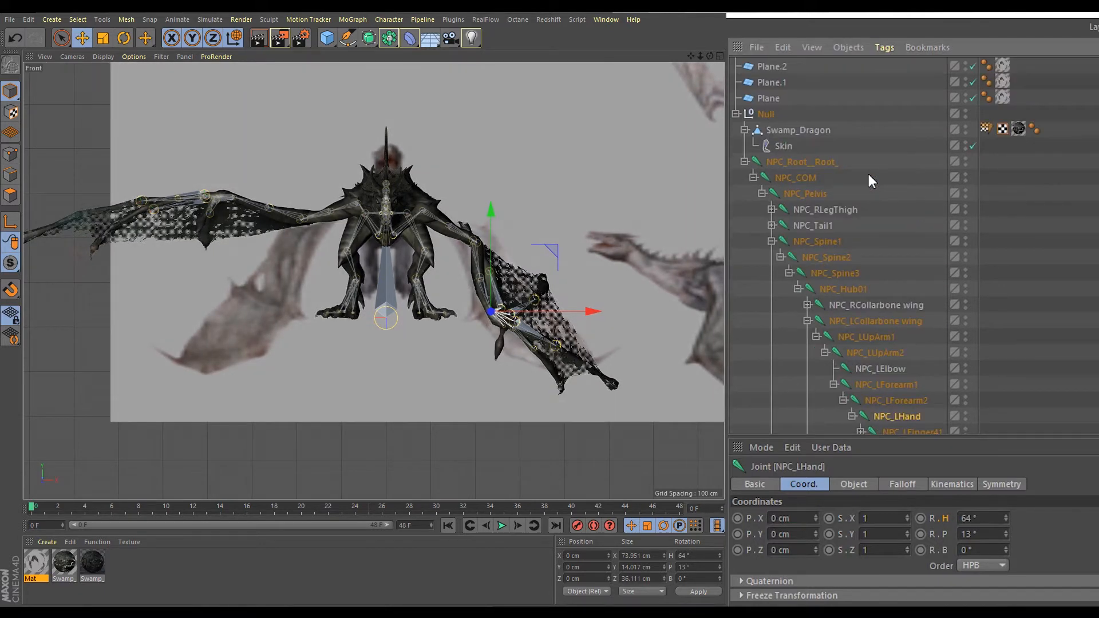
pyautogui.click(965, 127)
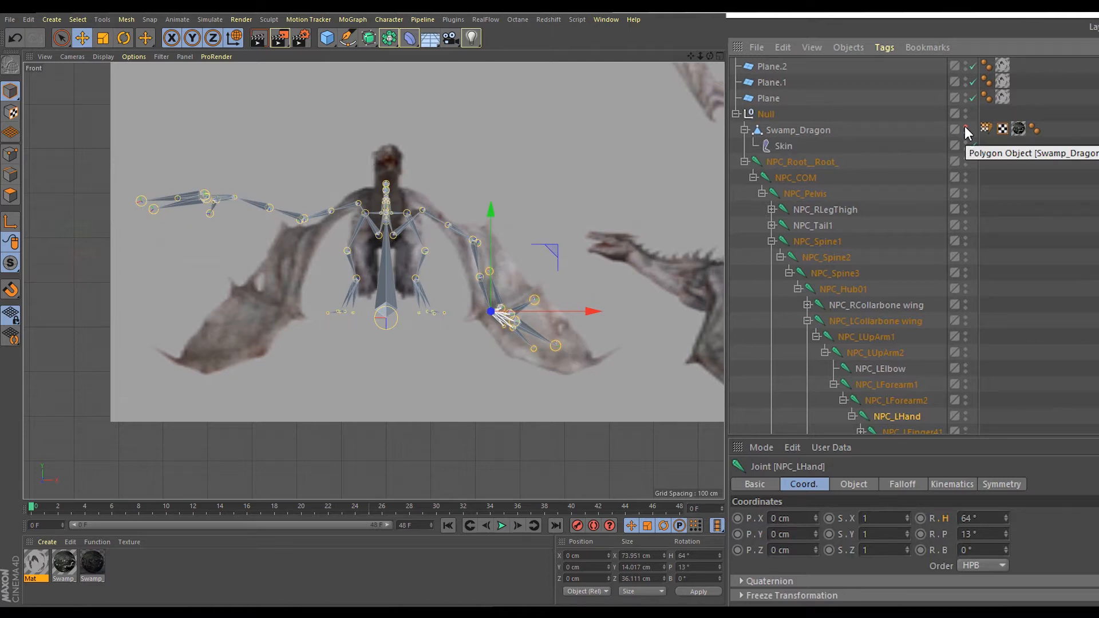
pyautogui.click(965, 128)
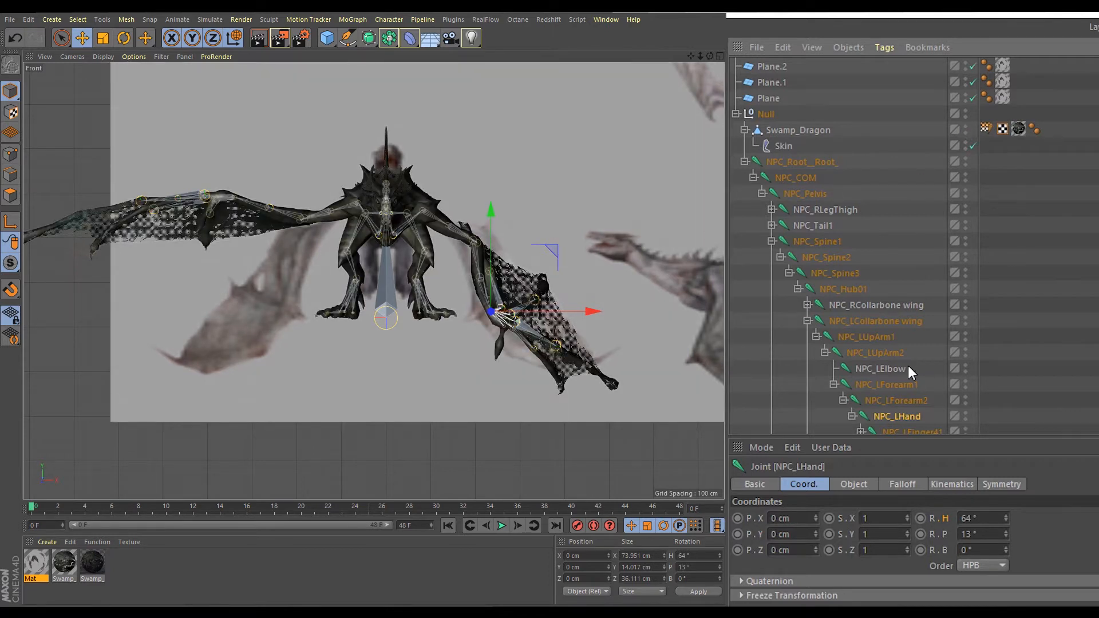
# - Set the heading rotation of the NPC_LUpArm2 joint to -15°
pyautogui.scroll(-2, 898, 362)
pyautogui.click(879, 293)
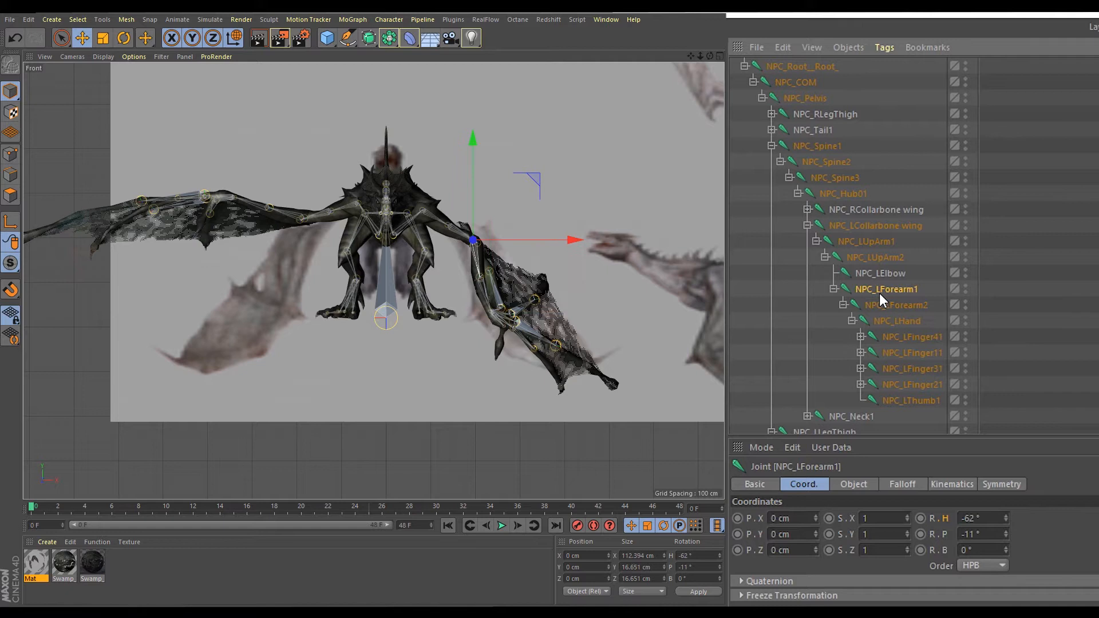
pyautogui.click(877, 276)
pyautogui.click(875, 258)
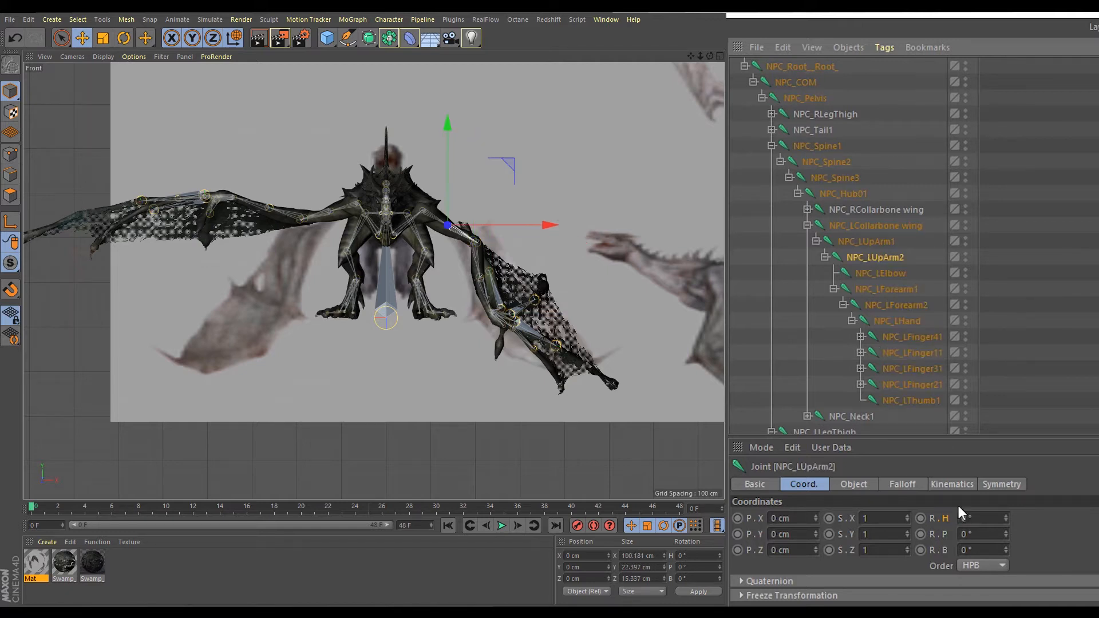
pyautogui.moveTo(1007, 517); pyautogui.dragTo(1004, 503)
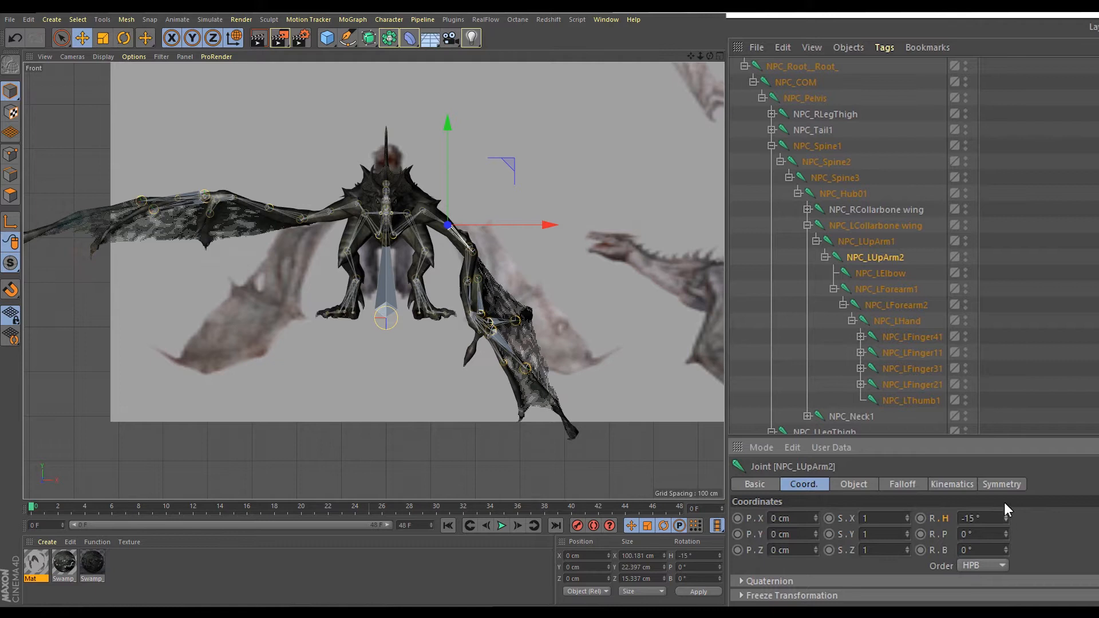
# - Refine the NPC_LForearm1 joint by setting its heading rotation to -59° and its bank to 22°
pyautogui.click(872, 286)
pyautogui.moveTo(1005, 515); pyautogui.dragTo(1005, 511)
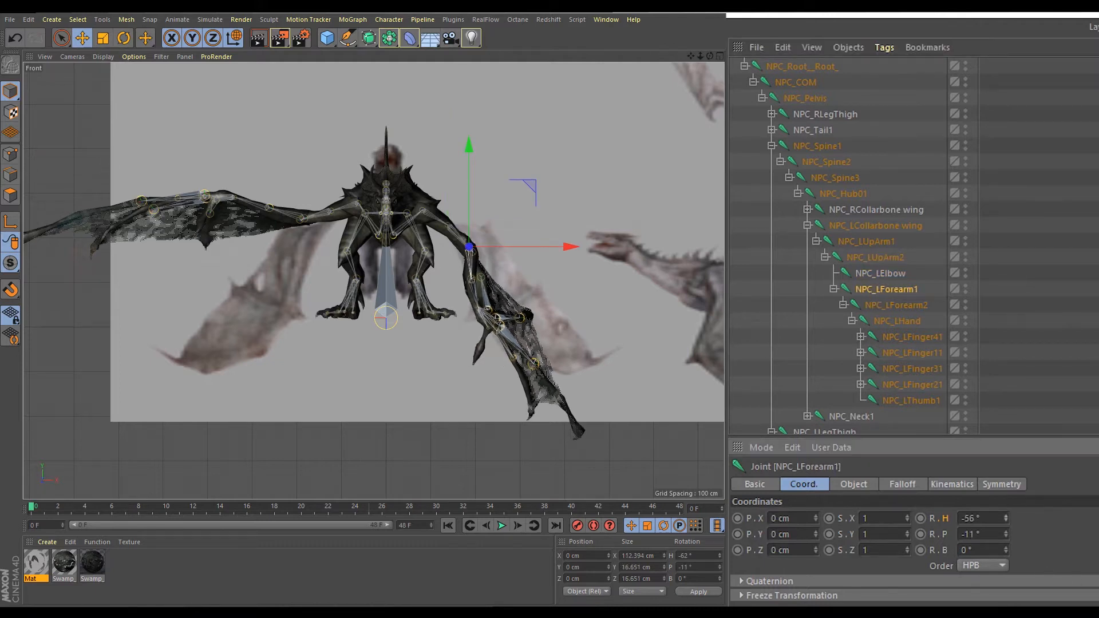
pyautogui.hotkey('ctrl', 'z')
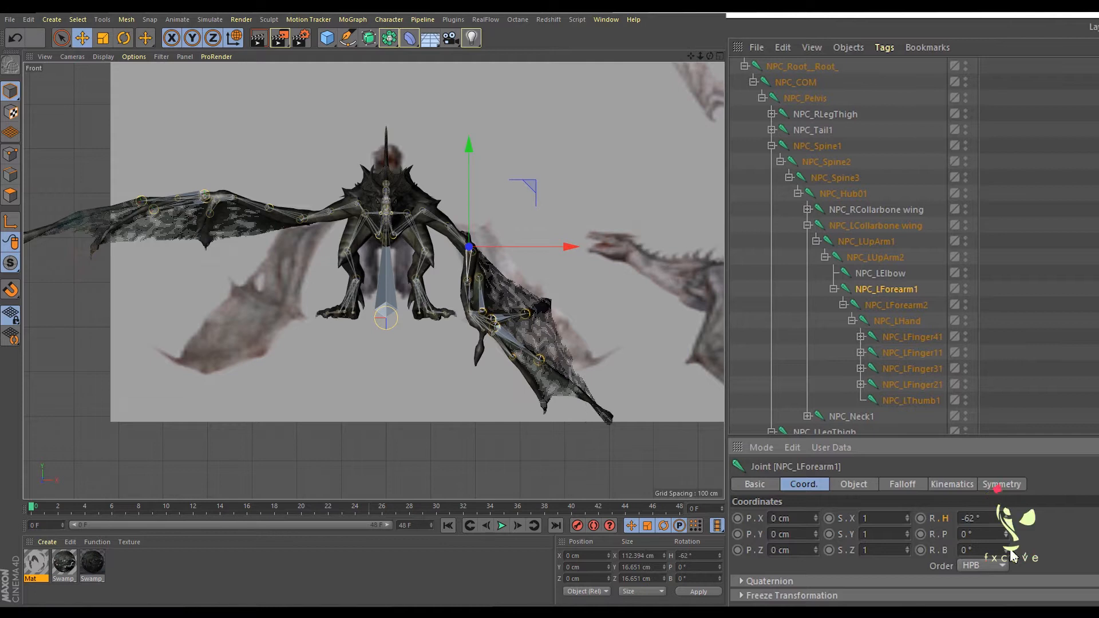
pyautogui.moveTo(1006, 550)
pyautogui.mouseDown()
pyautogui.moveTo(1006, 538)
pyautogui.moveTo(1009, 558)
pyautogui.mouseUp()
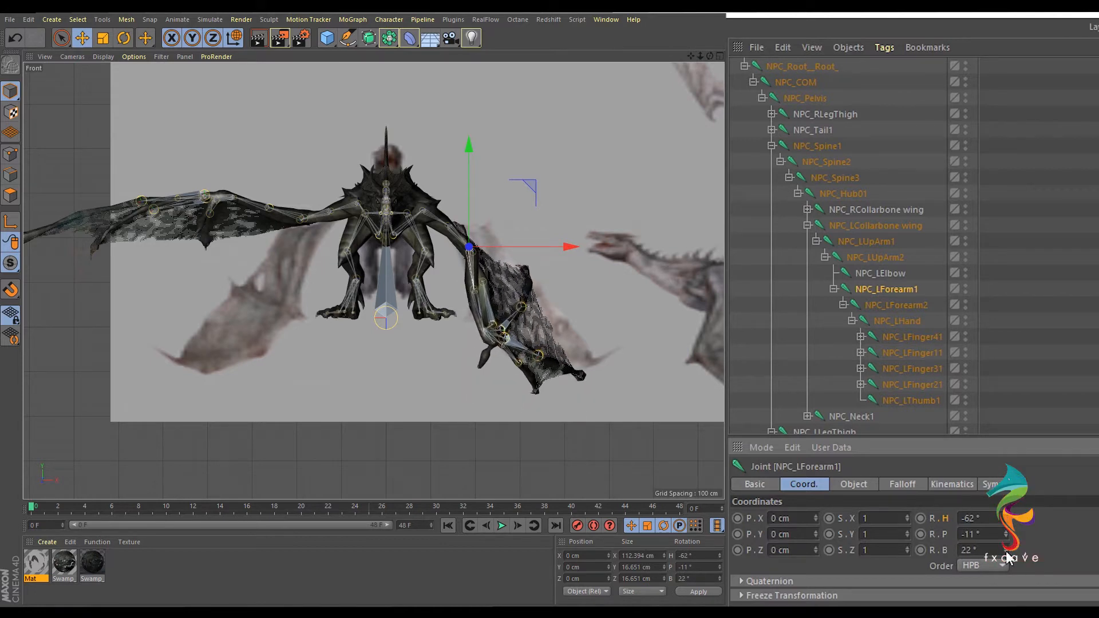
pyautogui.moveTo(1006, 518); pyautogui.dragTo(1006, 522)
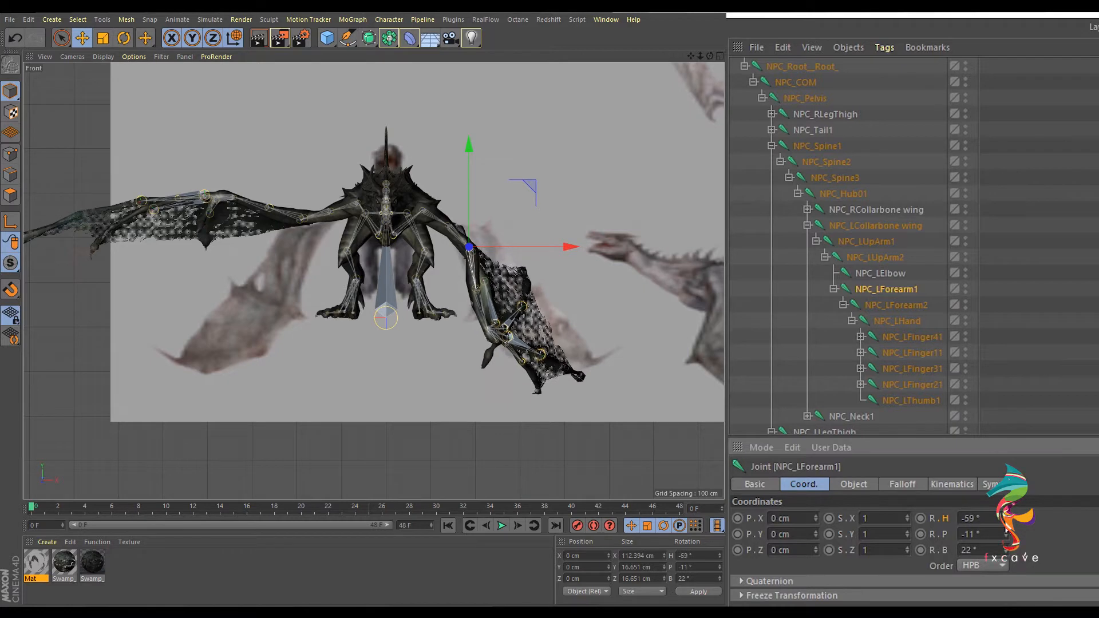
pyautogui.click(885, 305)
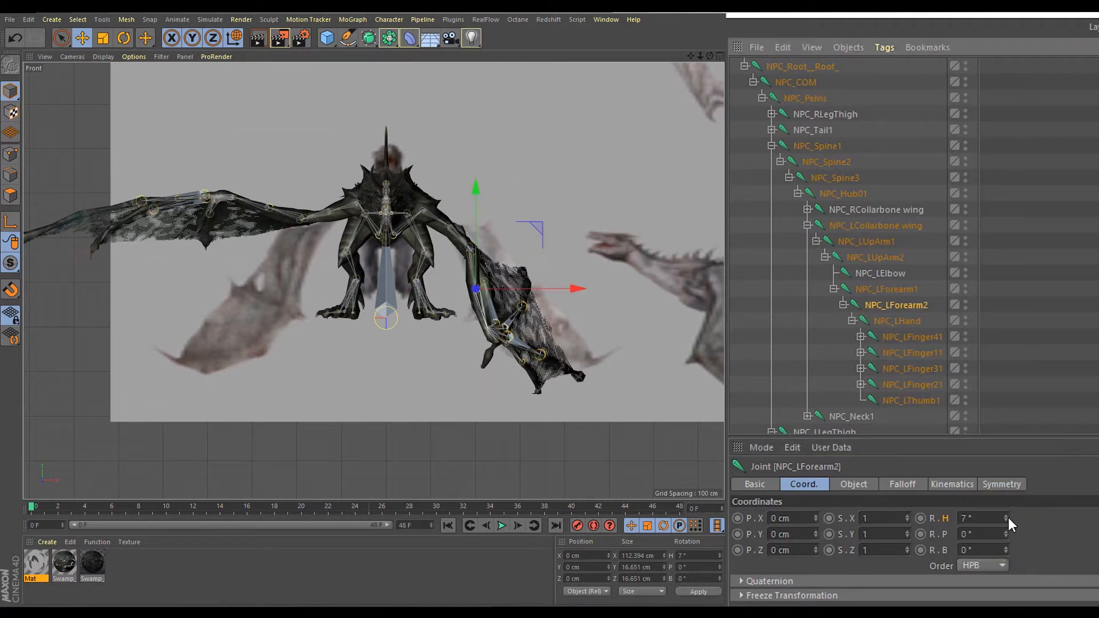
pyautogui.moveTo(1006, 529)
pyautogui.mouseDown()
pyautogui.moveTo(1004, 513)
pyautogui.moveTo(1004, 550)
pyautogui.moveTo(1004, 516)
pyautogui.mouseUp()
pyautogui.hotkey('ctrl', 'z')
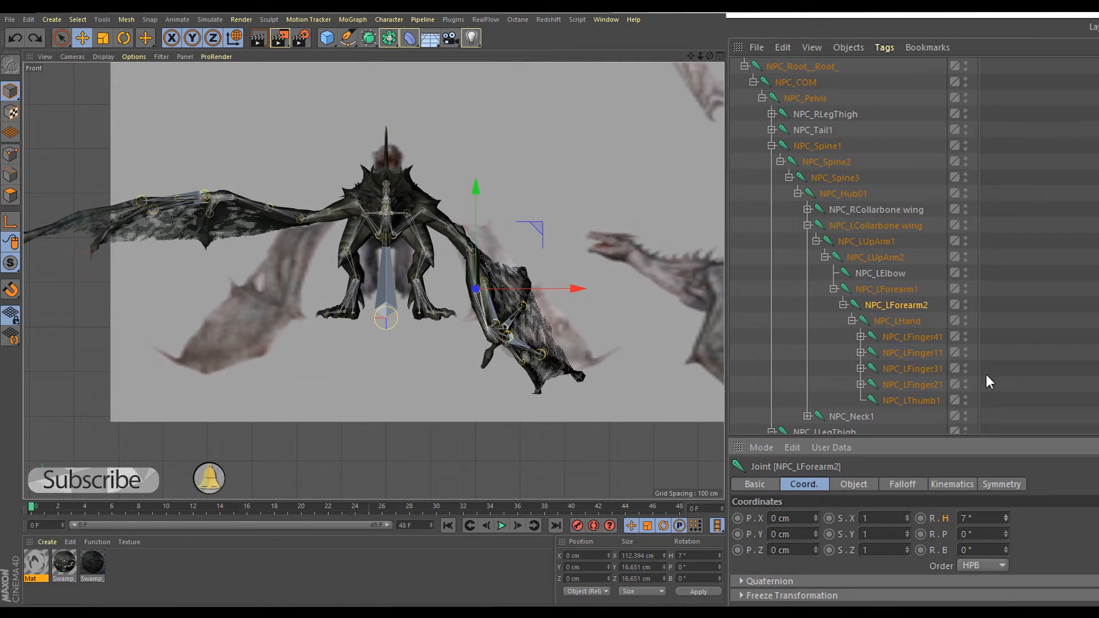
# - Select the NPC_RCollarbone wing joint and expand its chain to inspect the right wing joints down to NPC_RHand
pyautogui.click(875, 209)
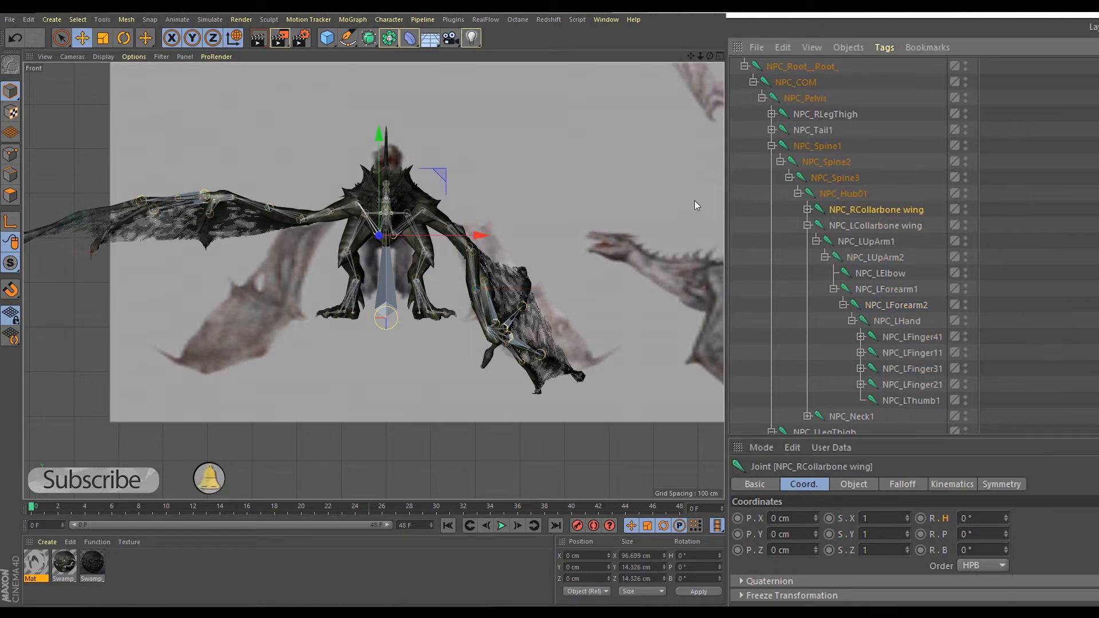
pyautogui.click(808, 207)
pyautogui.click(809, 207)
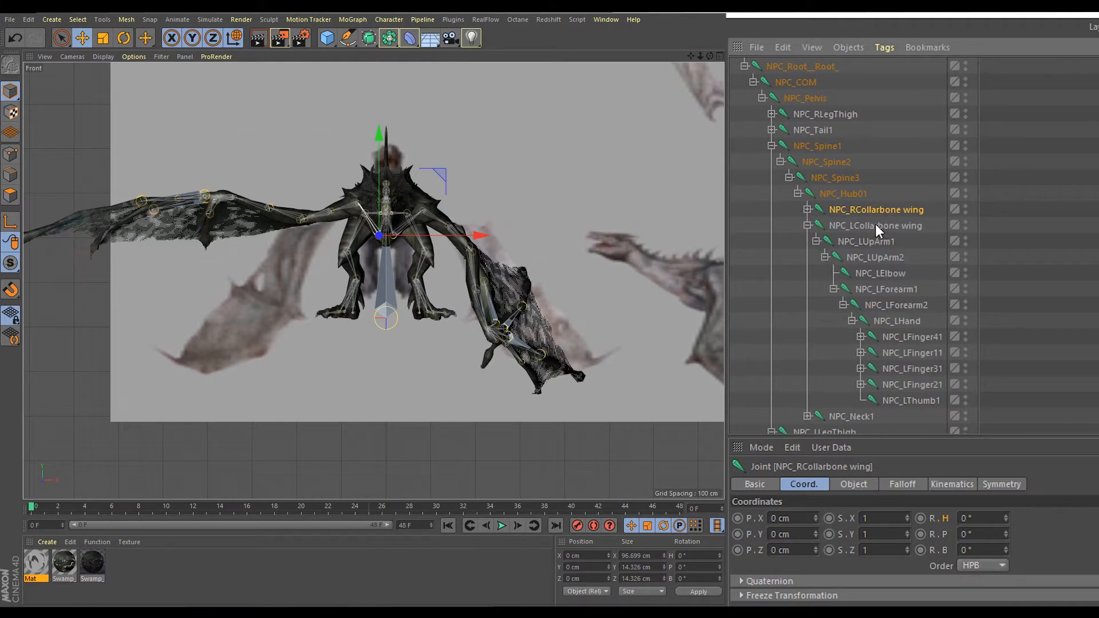
pyautogui.click(805, 210)
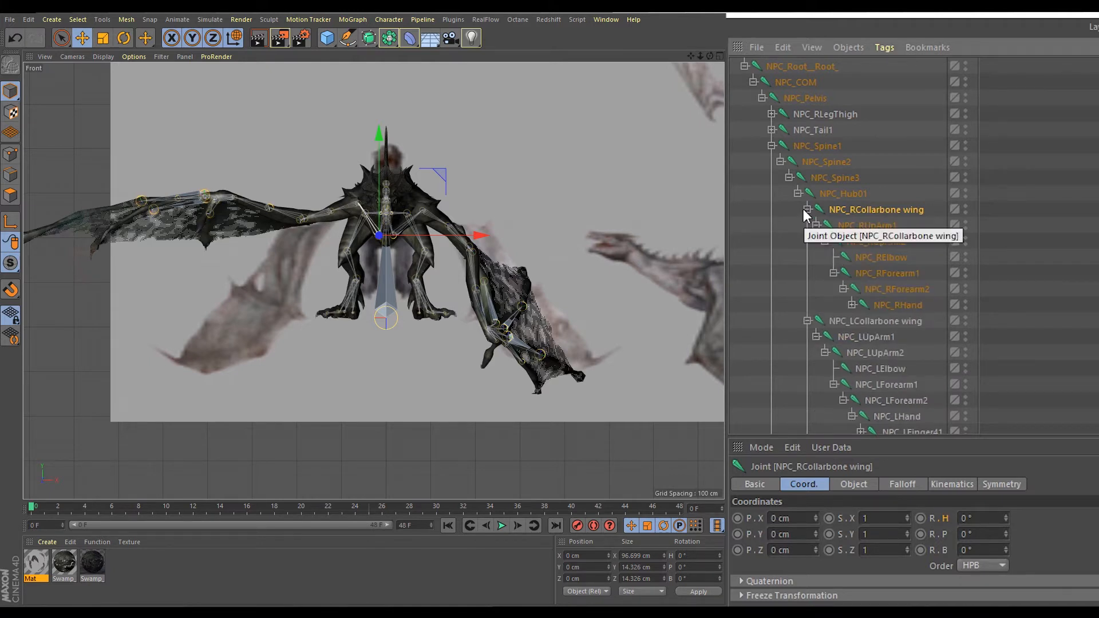
# - Collapse the NPC_Spine1 branch, select NPC_Root with all its child joints and expand their Quaternion settings
pyautogui.click(771, 145)
pyautogui.click(790, 161)
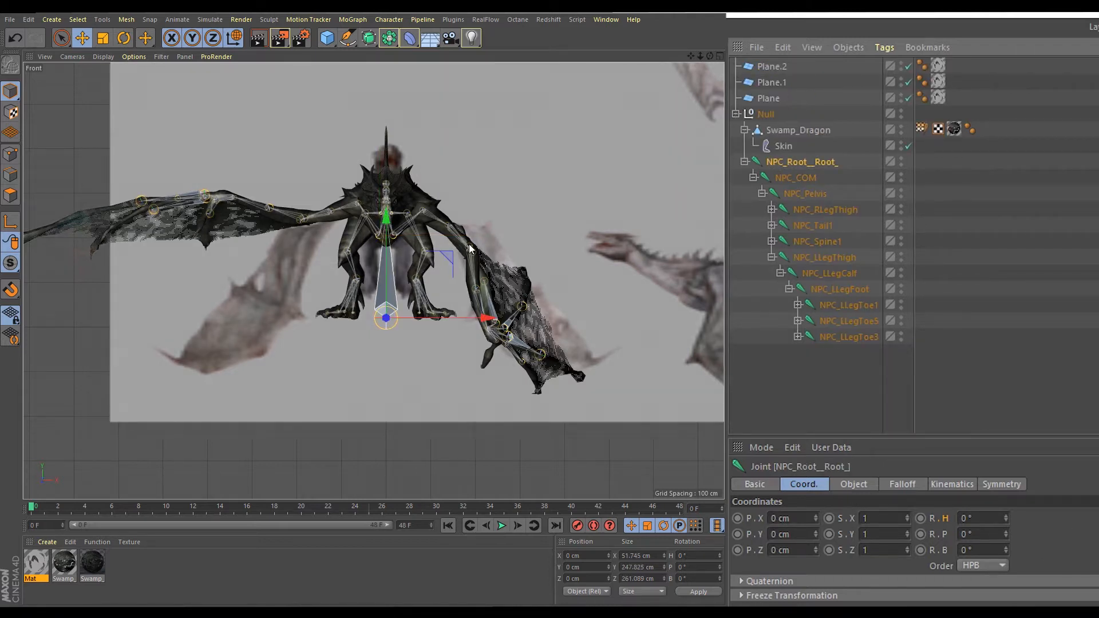
pyautogui.rightClick(789, 161)
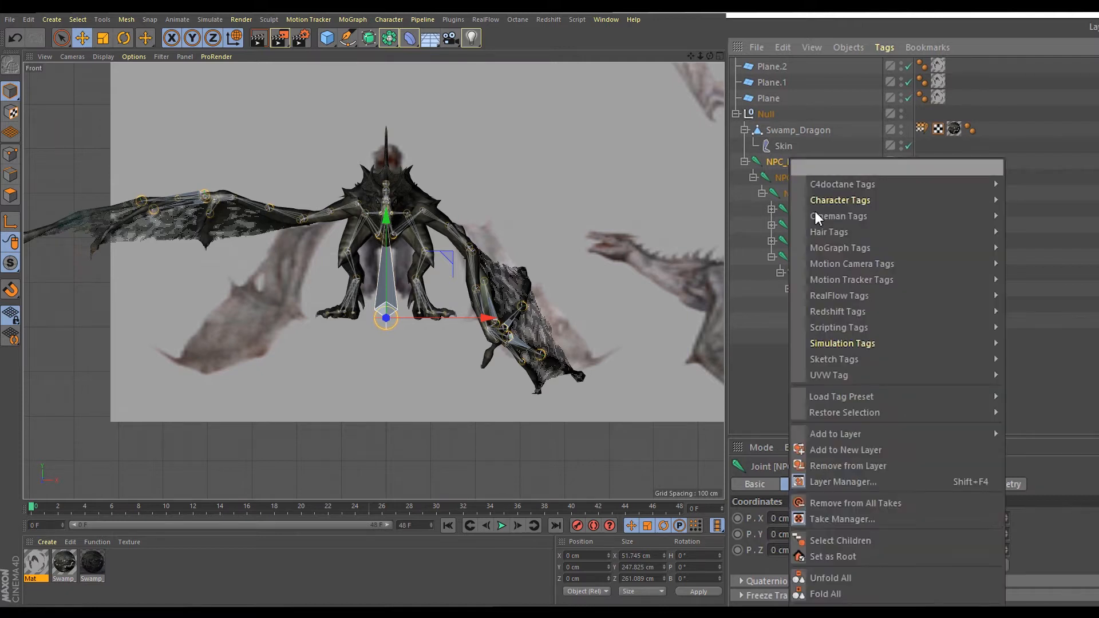
pyautogui.click(859, 540)
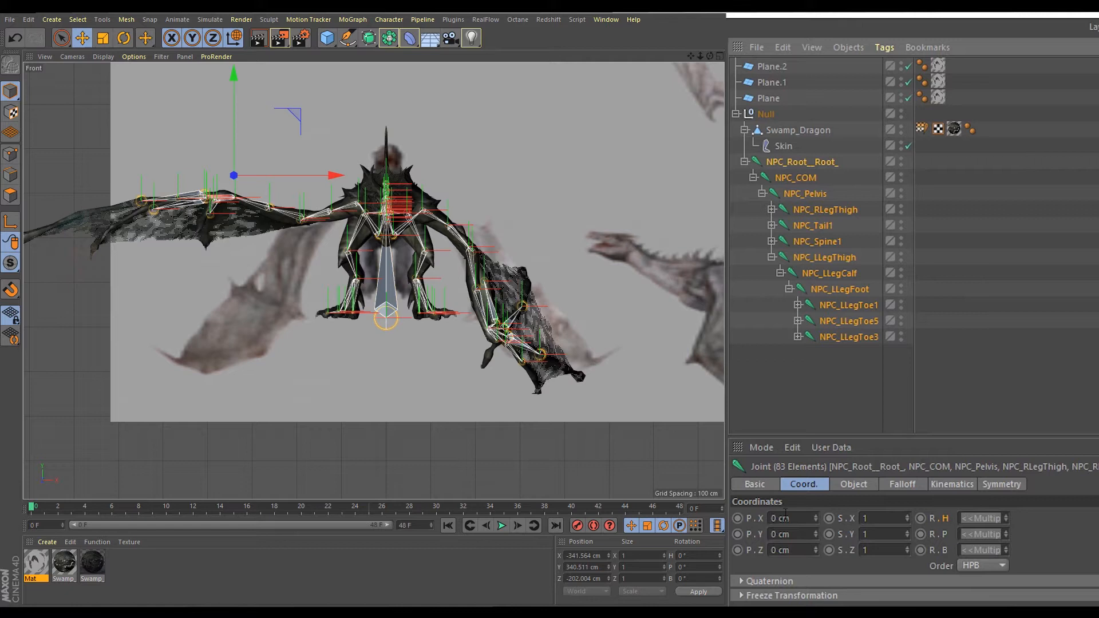
pyautogui.click(742, 580)
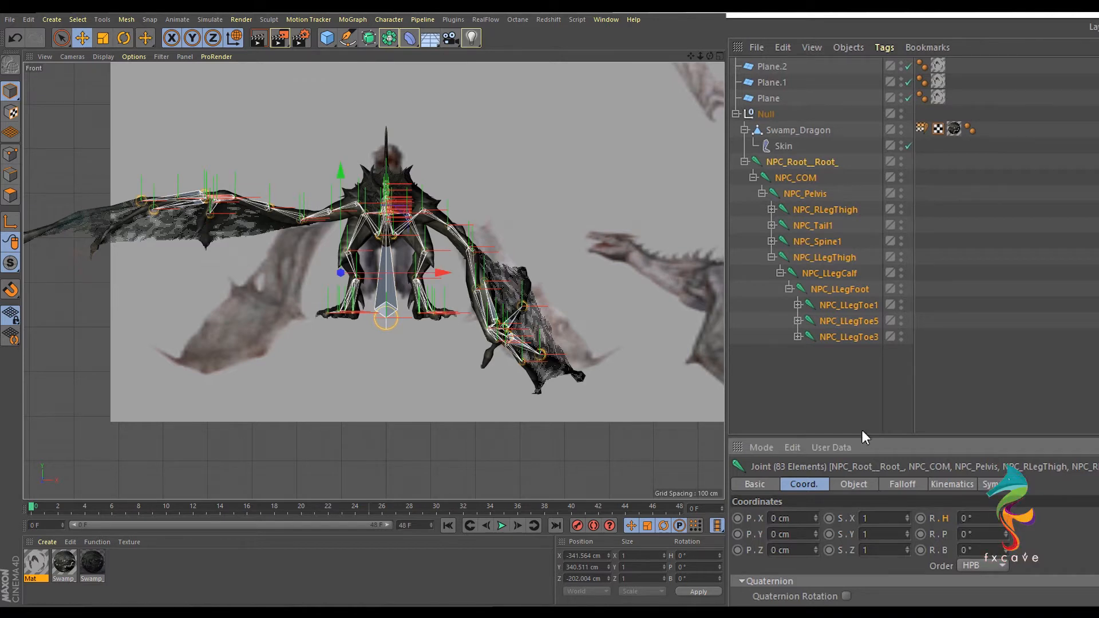
# - Undo the recent joint selections until NPC_LForearm2 is the selected joint again
pyautogui.click(839, 194)
pyautogui.click(814, 209)
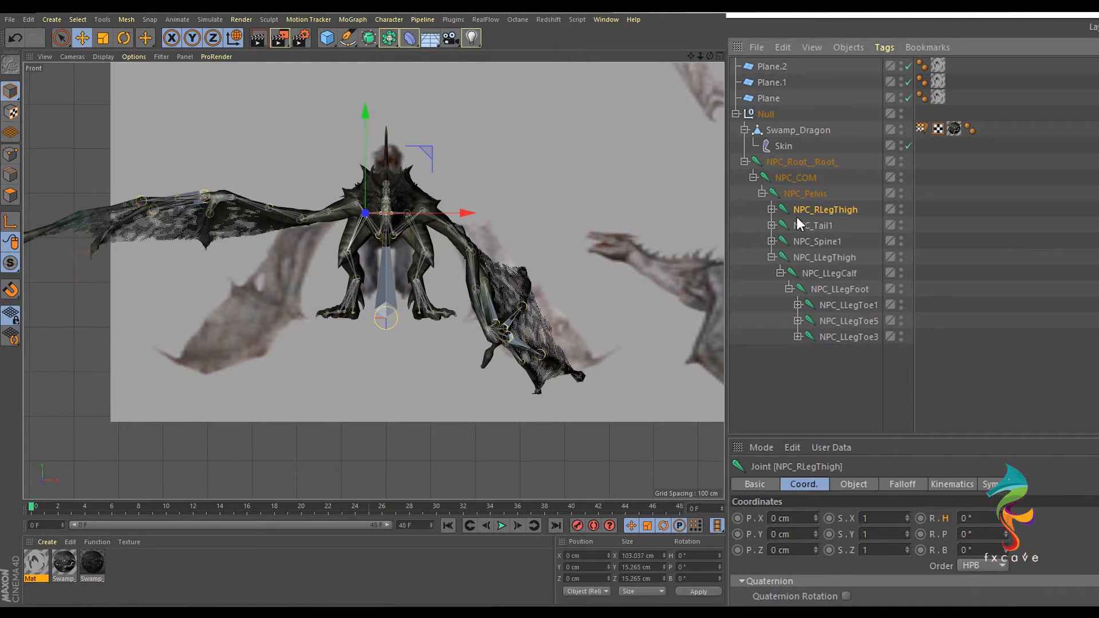
pyautogui.hotkey('ctrl', 'z')
pyautogui.hotkey('ctrl', 'z')
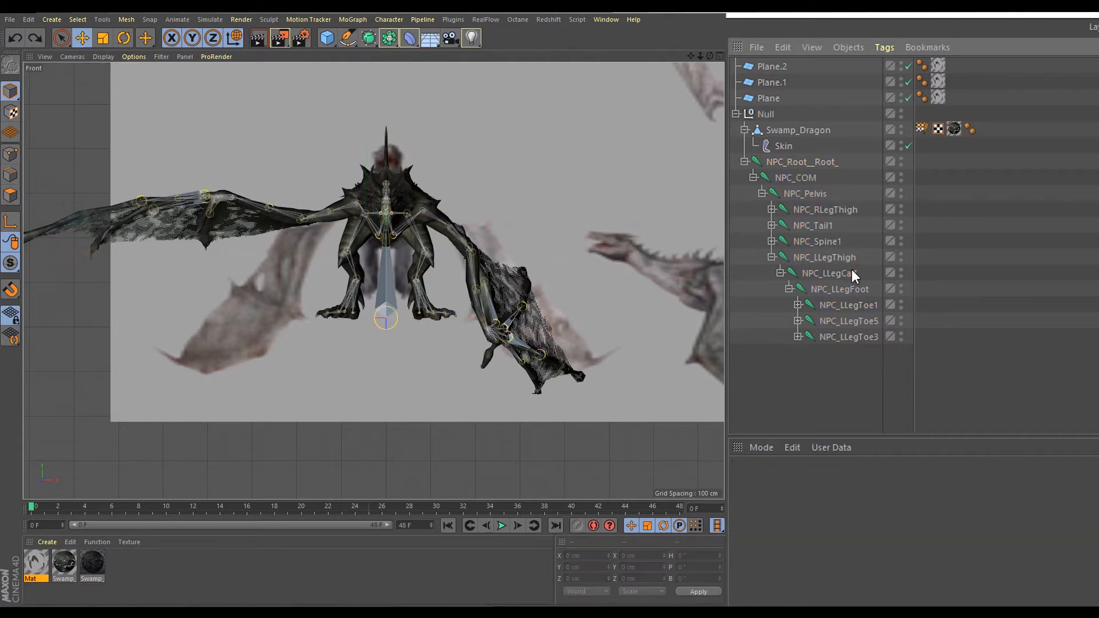
pyautogui.hotkey('ctrl', 'z')
pyautogui.hotkey('ctrl', 'z')
pyautogui.hotkey('ctrl', 'z')
pyautogui.hotkey('ctrl', 'z')
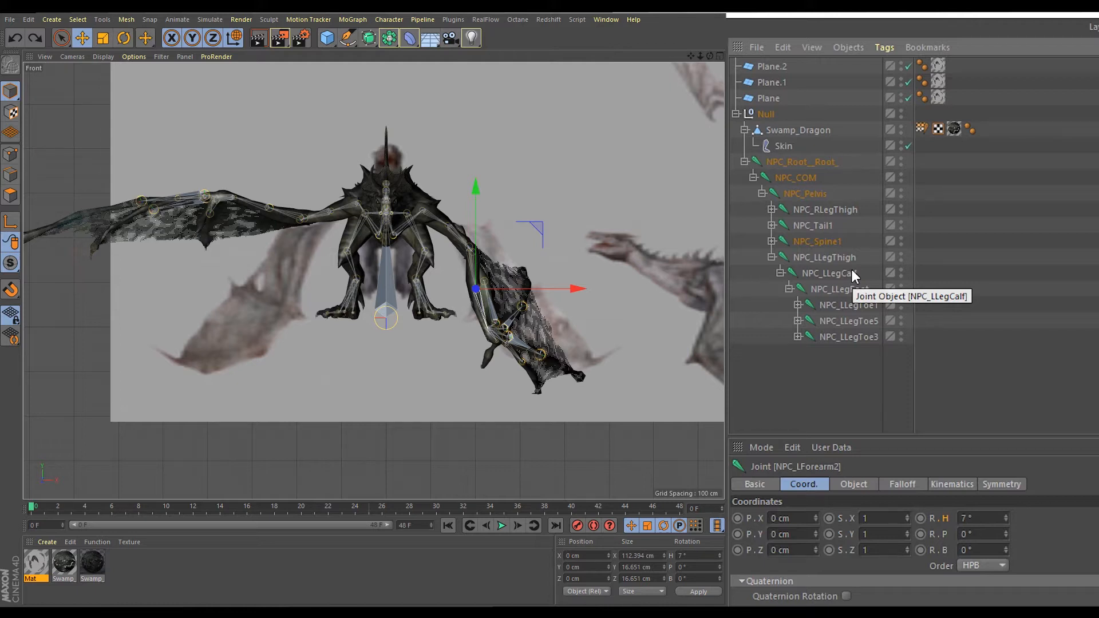
pyautogui.hotkey('ctrl', 'z')
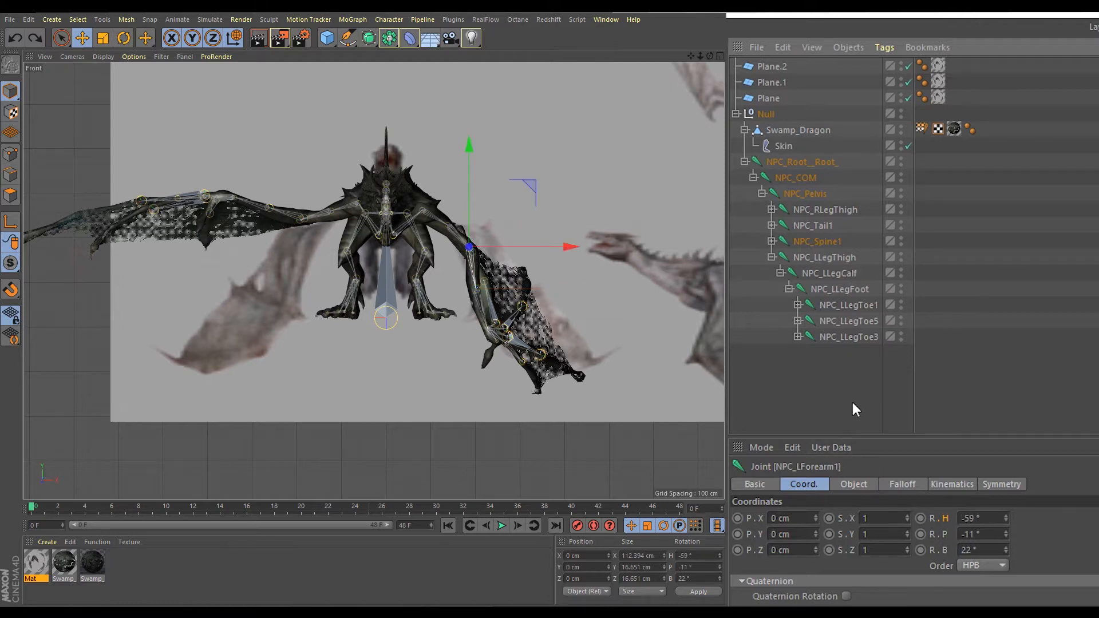
pyautogui.hotkey('ctrl', 'z')
pyautogui.click(34, 39)
pyautogui.click(34, 39)
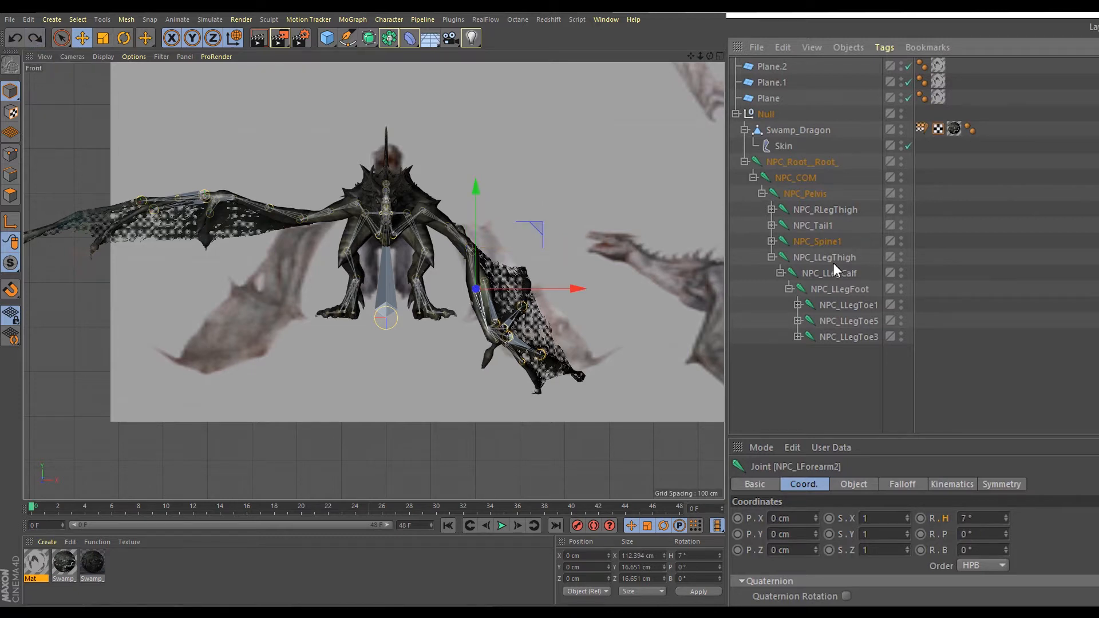
# - Mirror the left collarbone rotation onto the NPC_RCollarbone wing joint by setting its heading to 16°
pyautogui.click(772, 242)
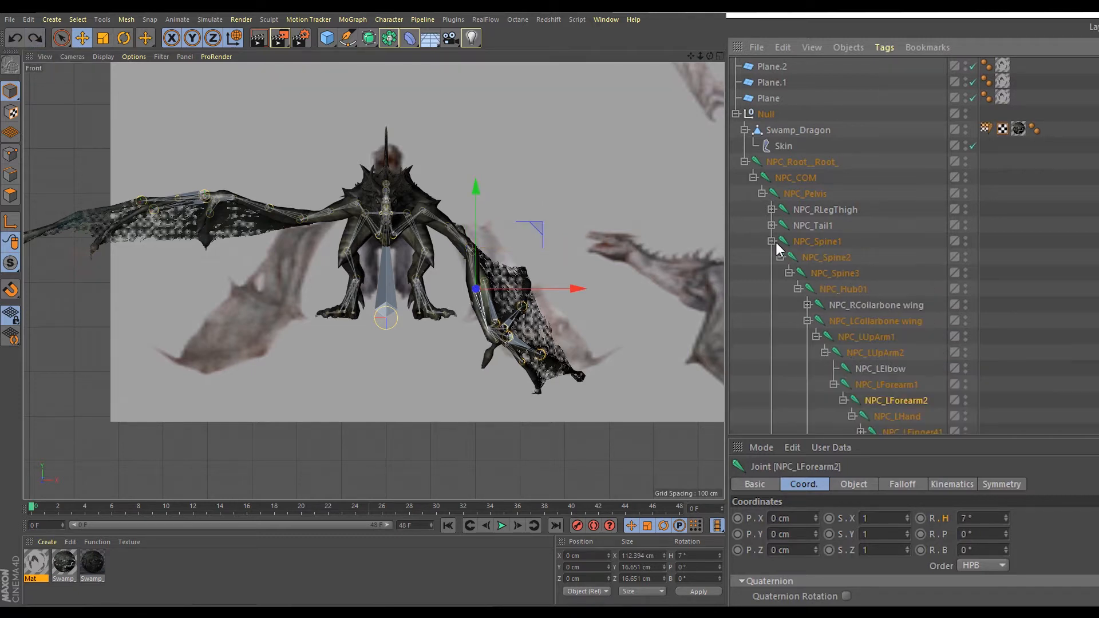
pyautogui.click(807, 321)
pyautogui.click(874, 322)
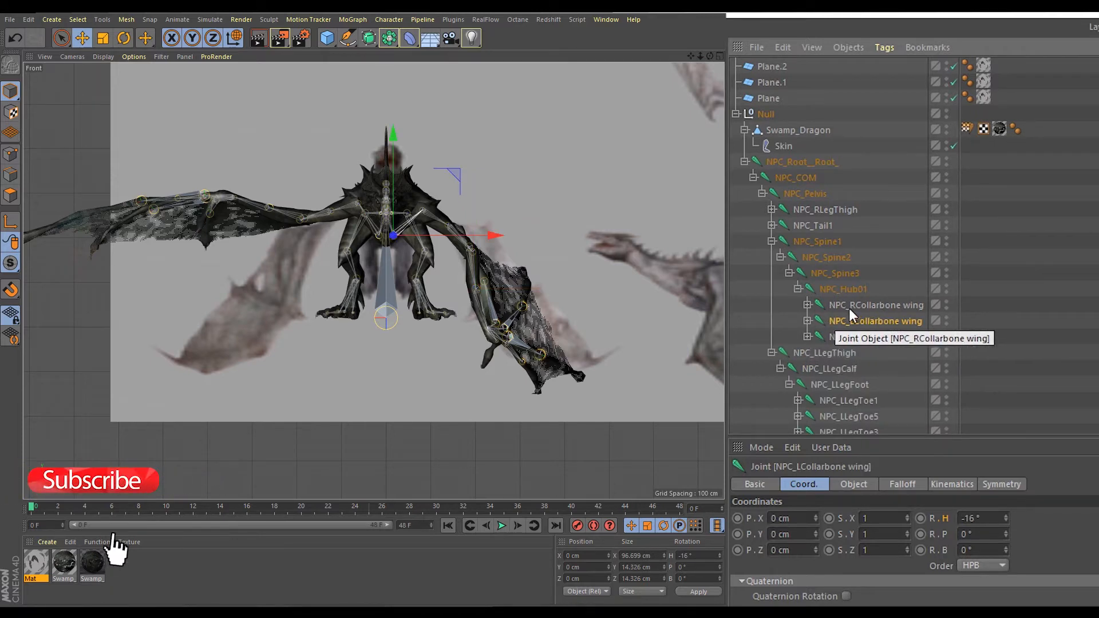
pyautogui.click(852, 307)
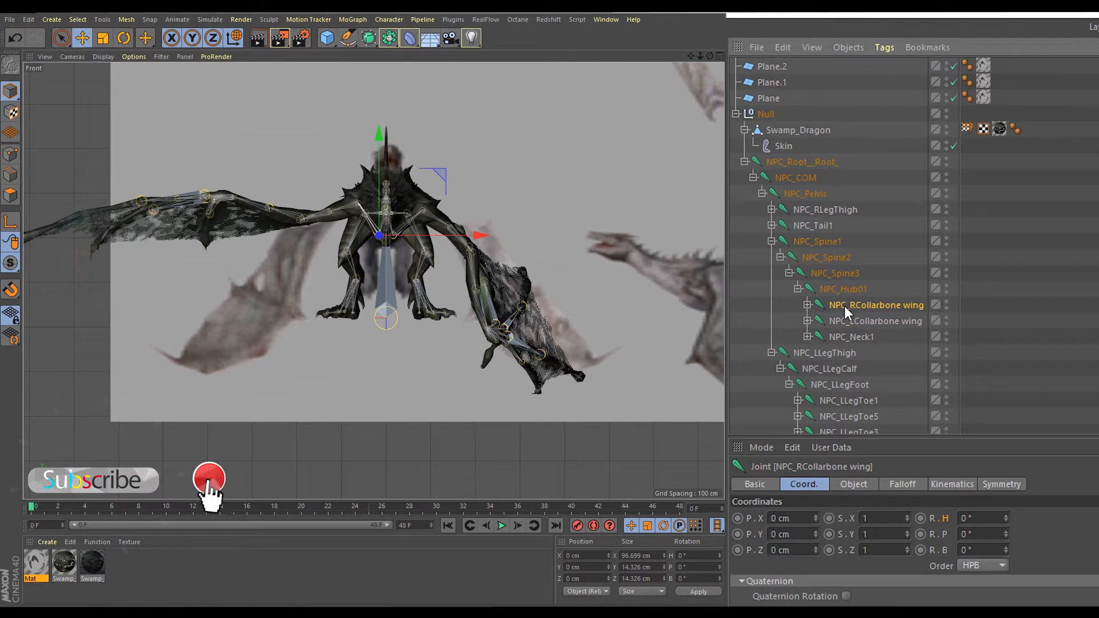
pyautogui.moveTo(1006, 518); pyautogui.dragTo(1006, 505)
pyautogui.click(850, 321)
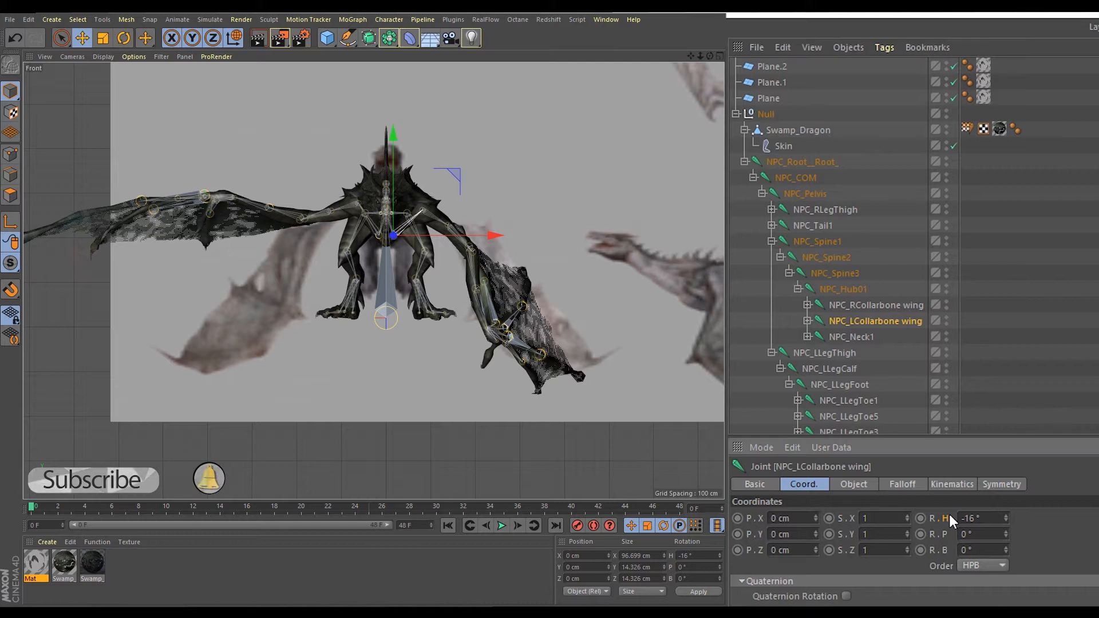
pyautogui.click(876, 305)
pyautogui.click(973, 518)
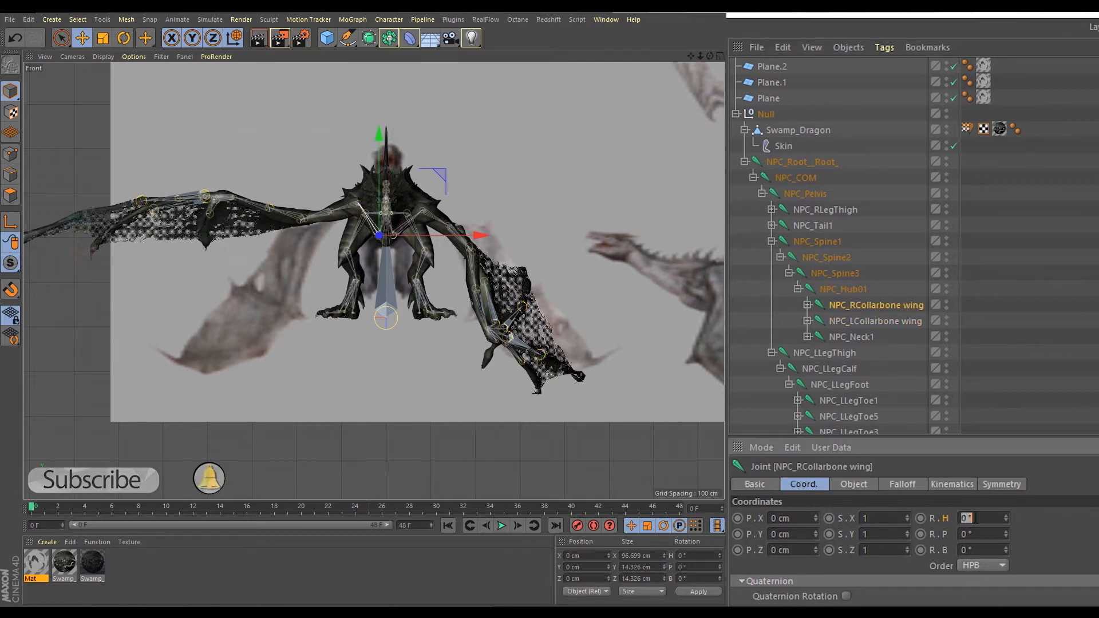
pyautogui.write('16')
pyautogui.press('Return')
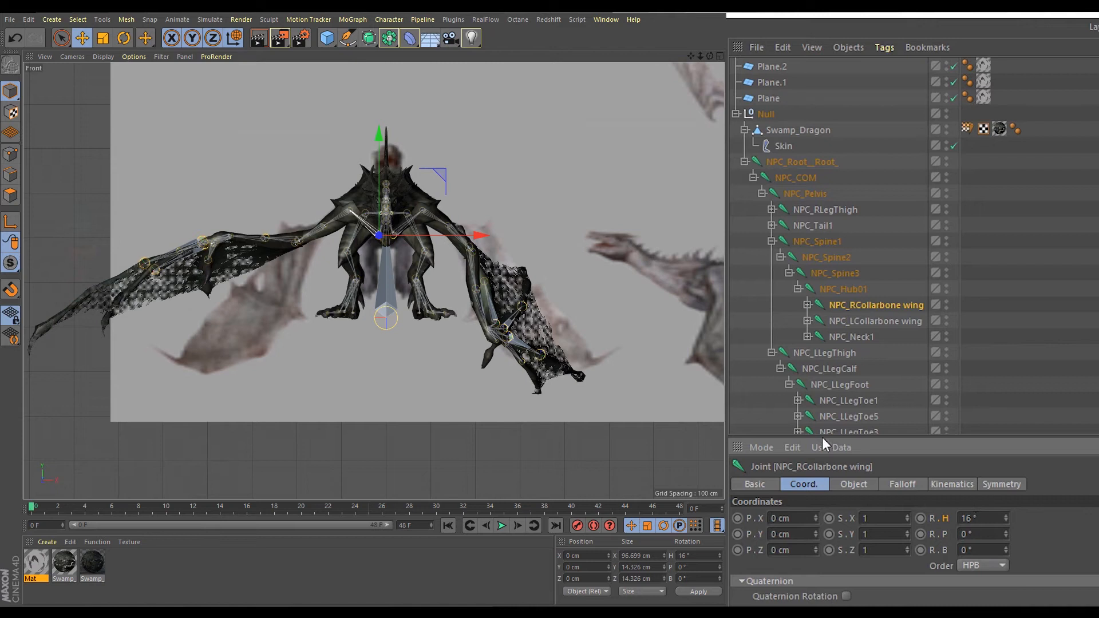
# - Check the left upper arm joints and set the heading rotation of NPC_RUpArm2 to the mirrored 15°
pyautogui.click(807, 320)
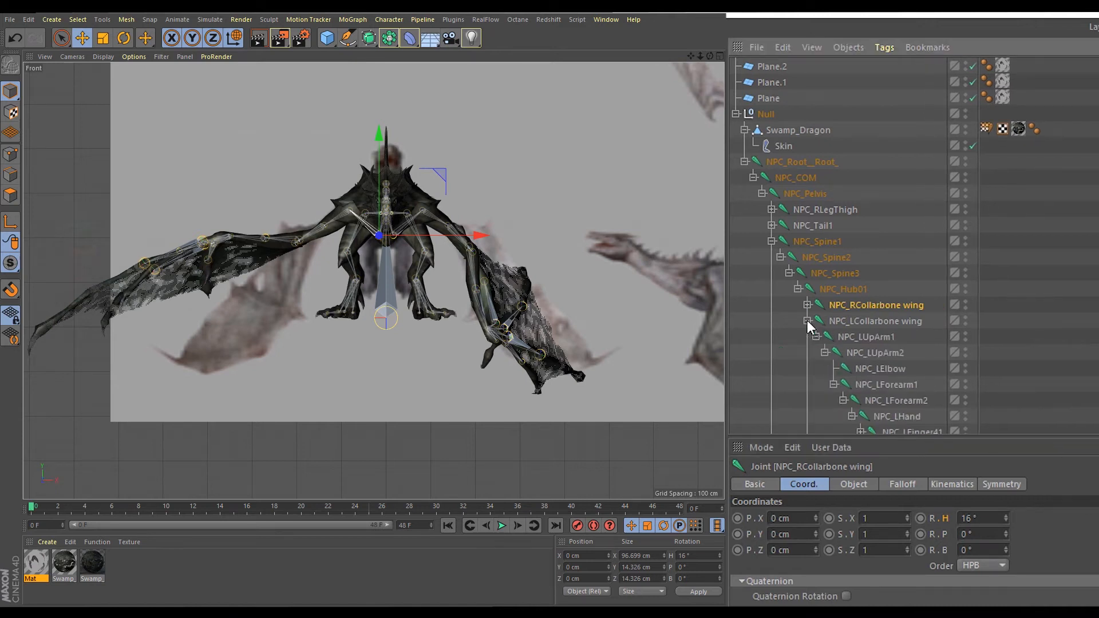
pyautogui.click(861, 338)
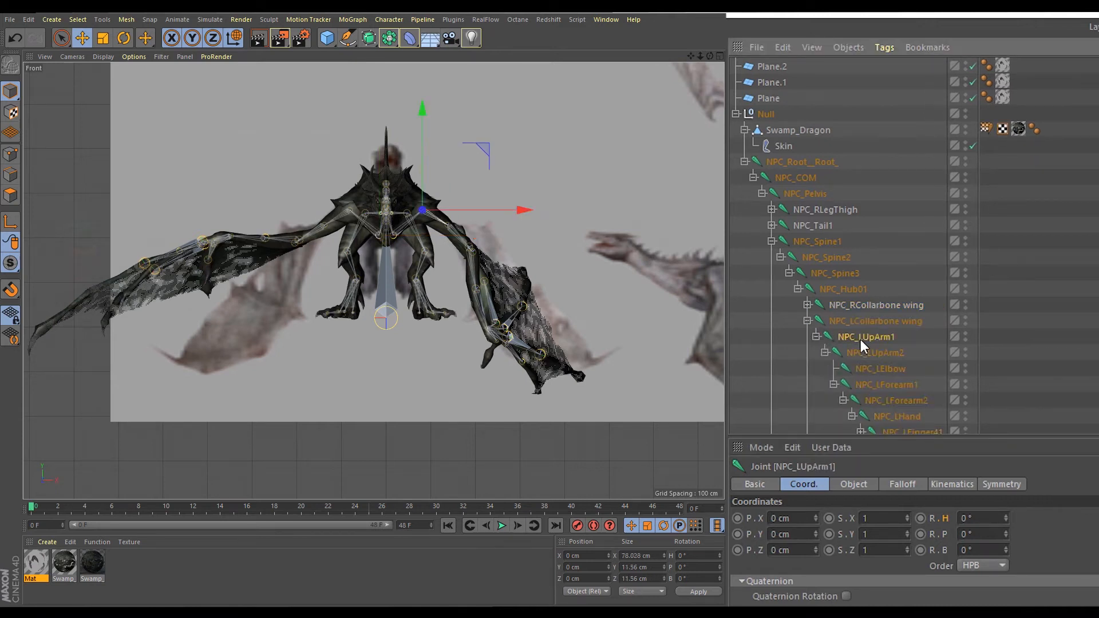
pyautogui.click(879, 355)
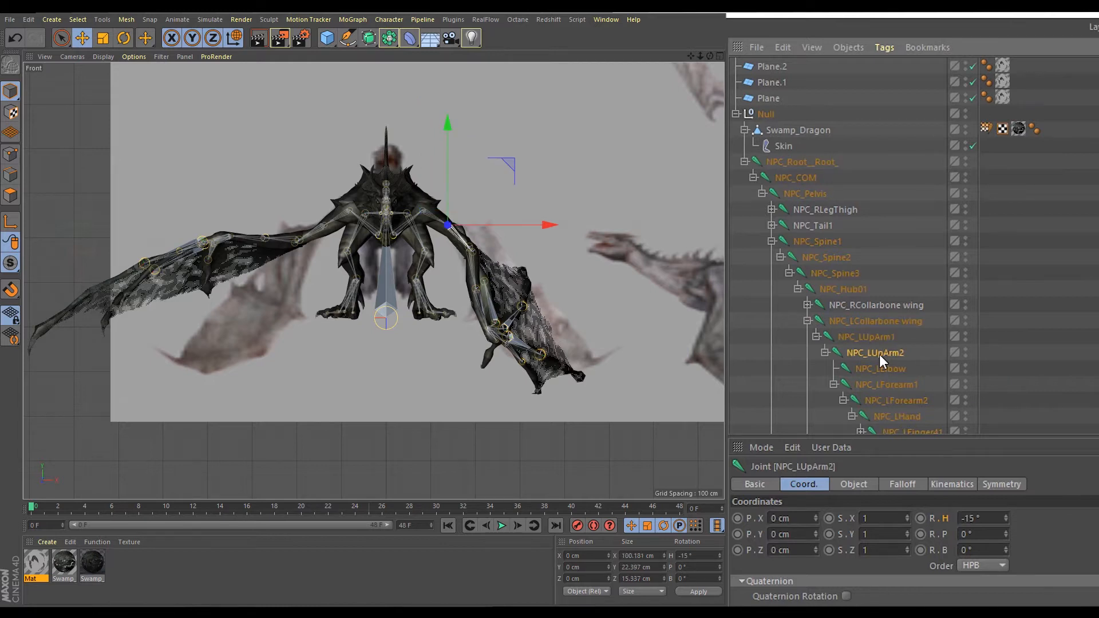
pyautogui.click(807, 305)
pyautogui.click(875, 337)
pyautogui.click(978, 518)
pyautogui.write('15')
pyautogui.press('Return')
# - Check the NPC_LForearm1 rotation and set the heading of NPC_RForearm1 to the mirrored 59°
pyautogui.scroll(-4, 884, 321)
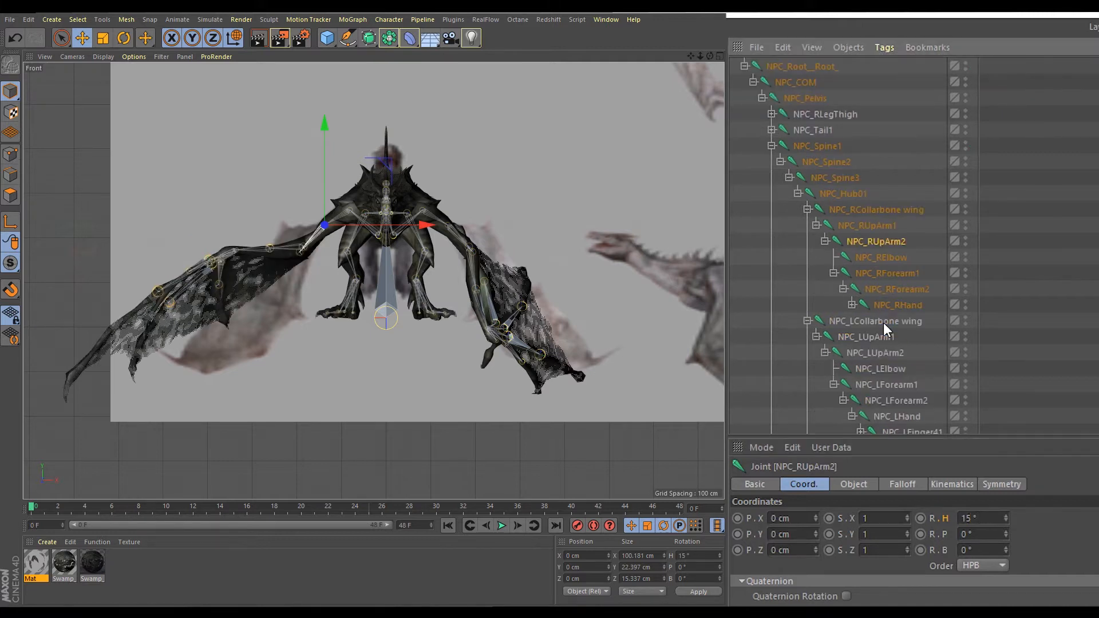
pyautogui.scroll(2, 891, 286)
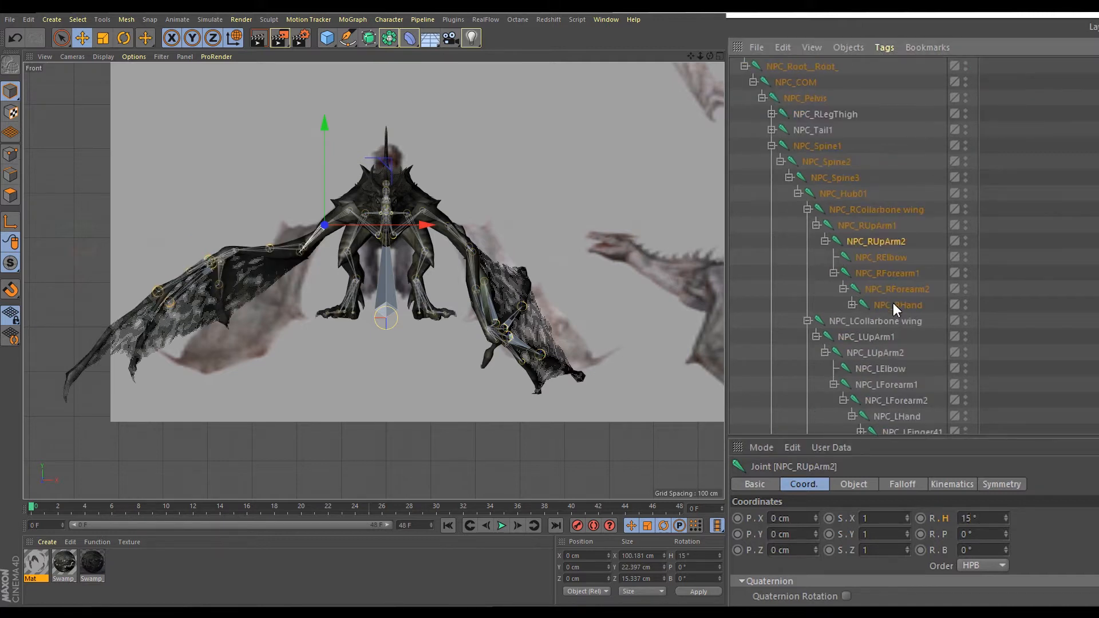
pyautogui.click(893, 367)
pyautogui.click(894, 386)
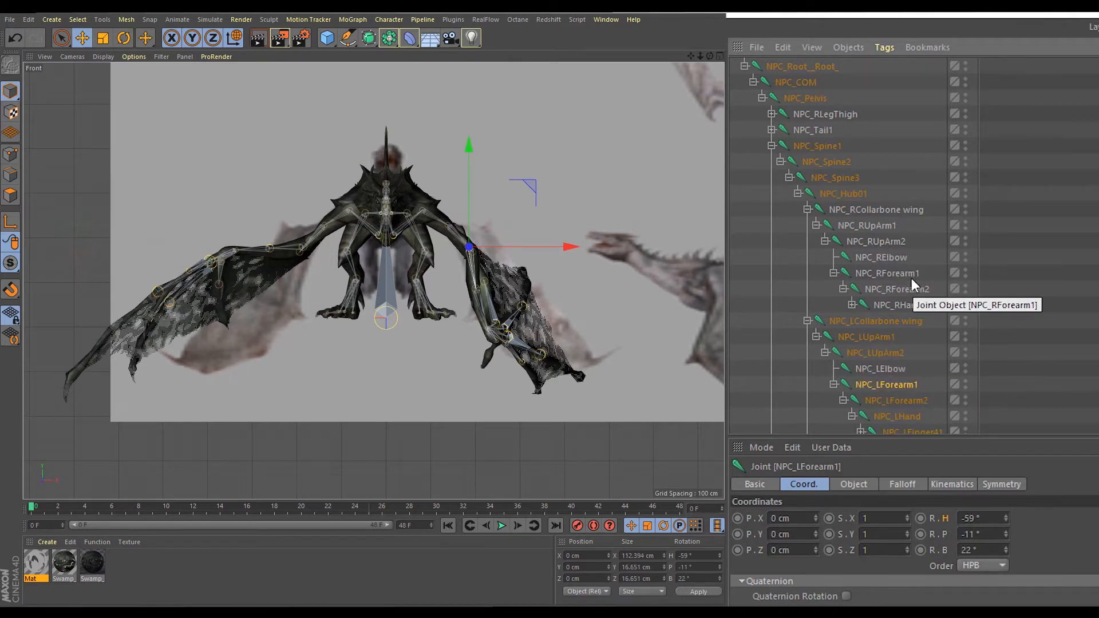
pyautogui.click(904, 275)
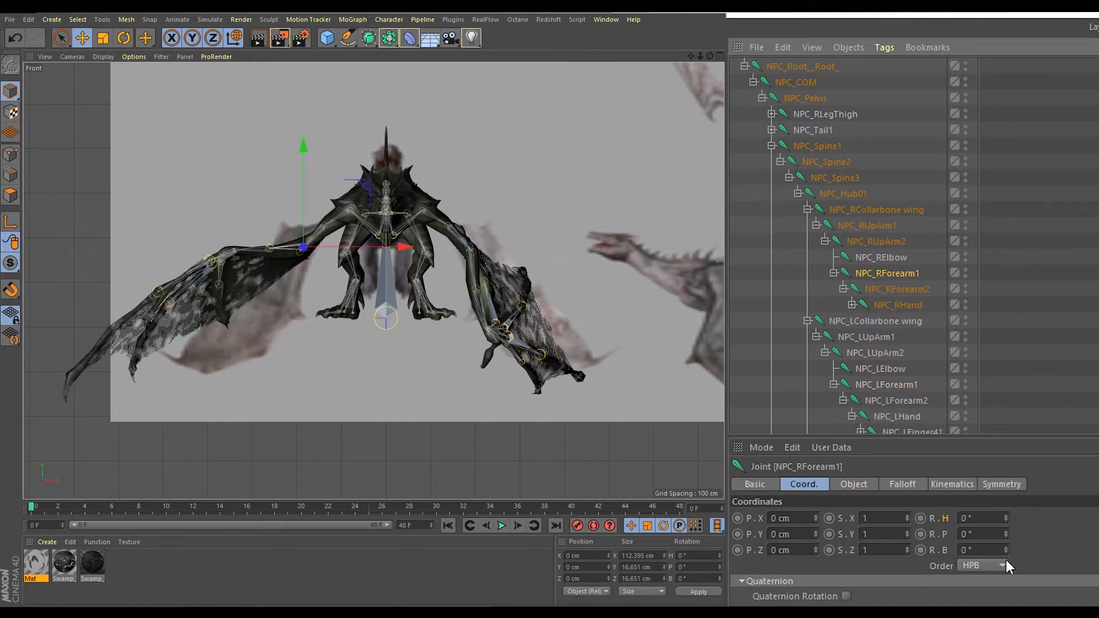
pyautogui.doubleClick(977, 517)
pyautogui.write('5')
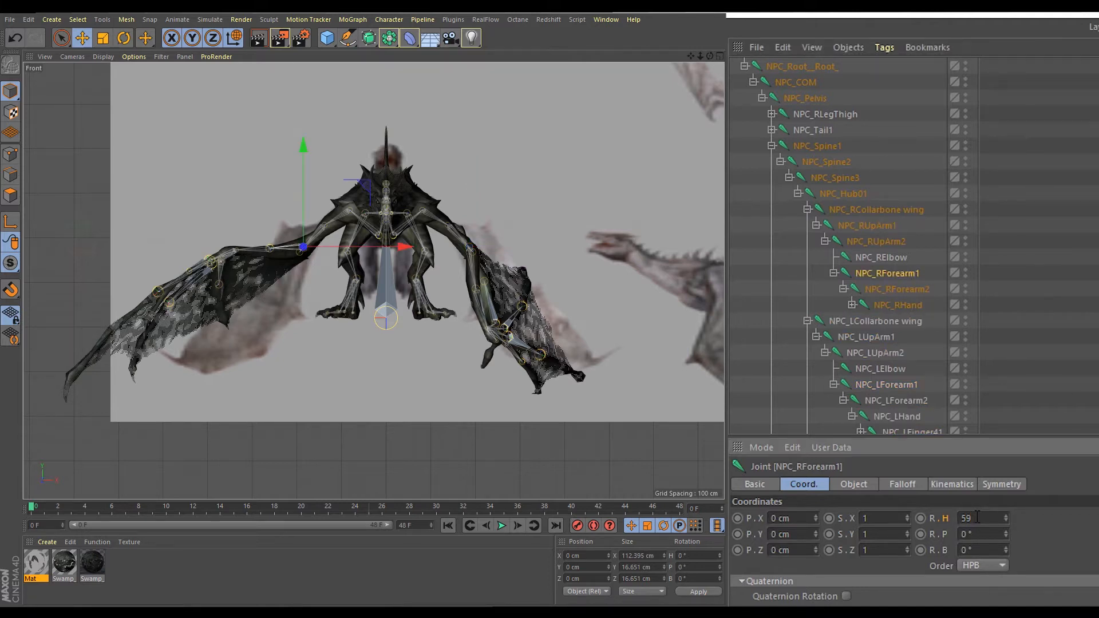
pyautogui.write('9')
pyautogui.press('Return')
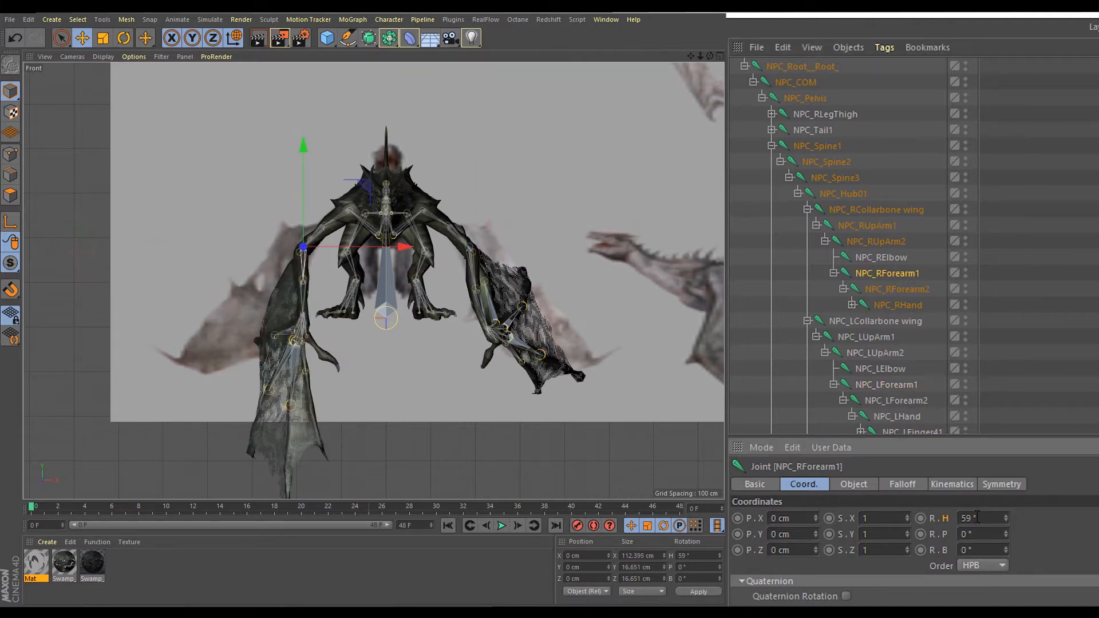
# - Compare with NPC_LForearm1 and set the NPC_RForearm1 joint's pitch to 11° and its bank to 22°
pyautogui.click(905, 386)
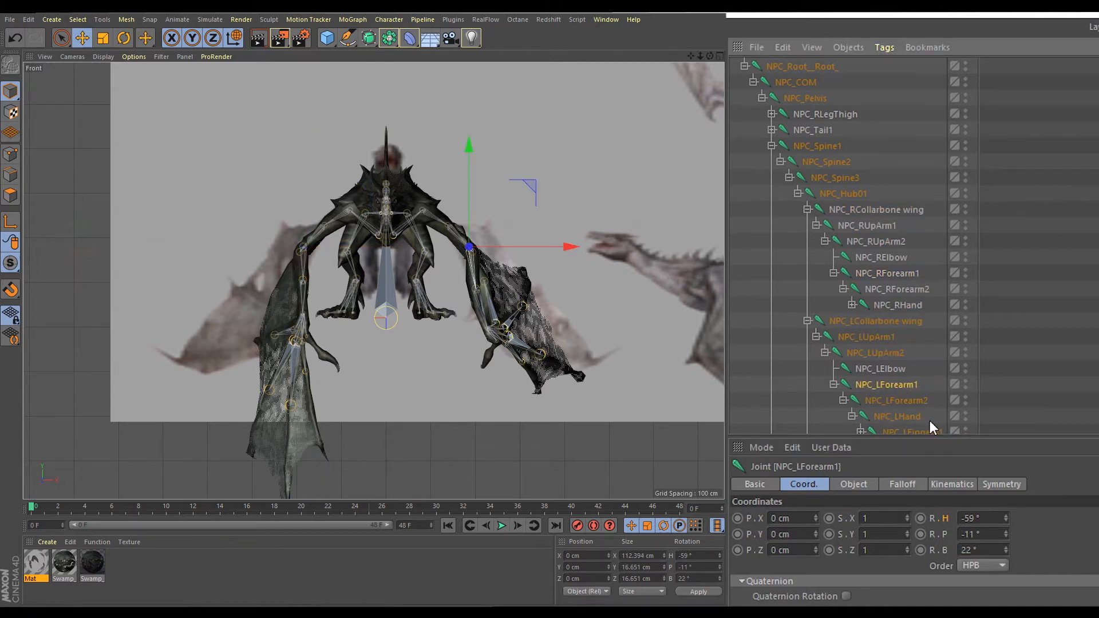
pyautogui.click(886, 273)
pyautogui.click(974, 534)
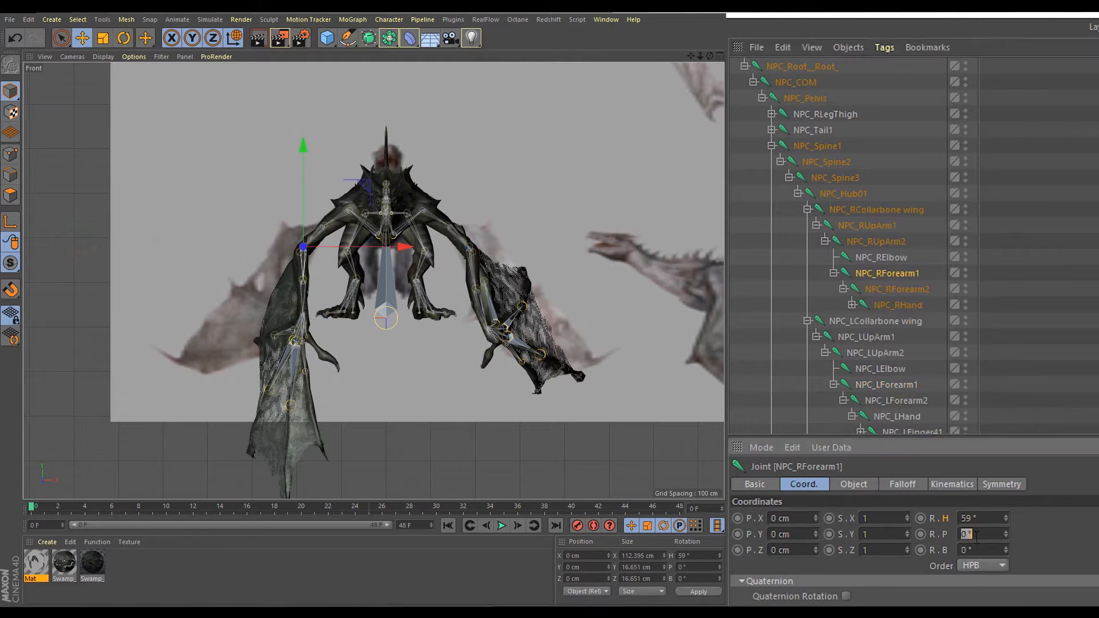
pyautogui.write('11')
pyautogui.press('Return')
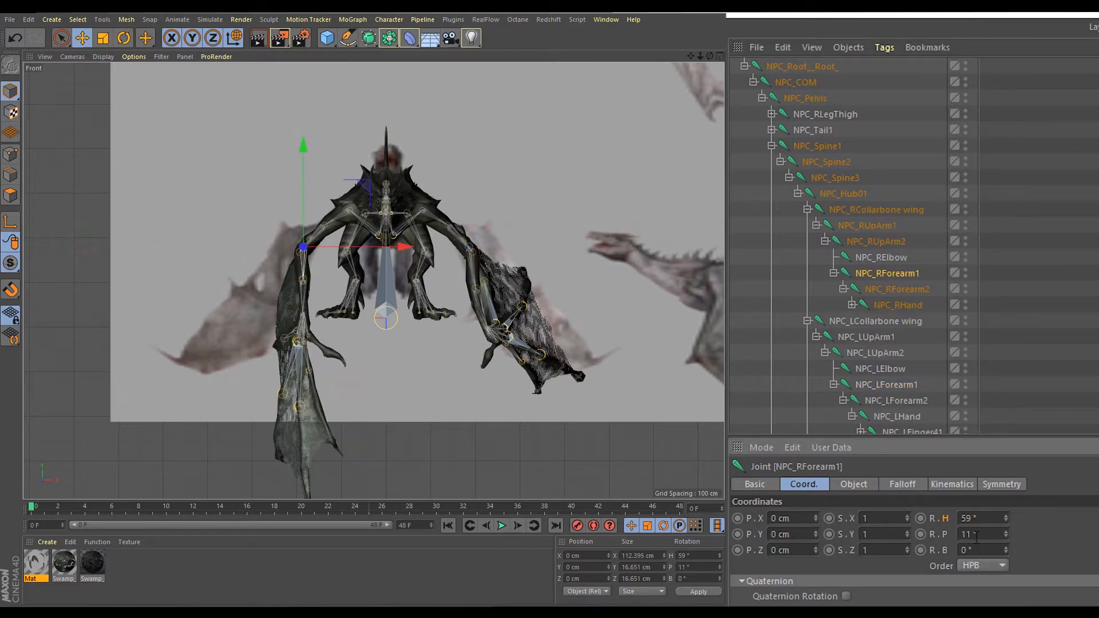
pyautogui.click(897, 387)
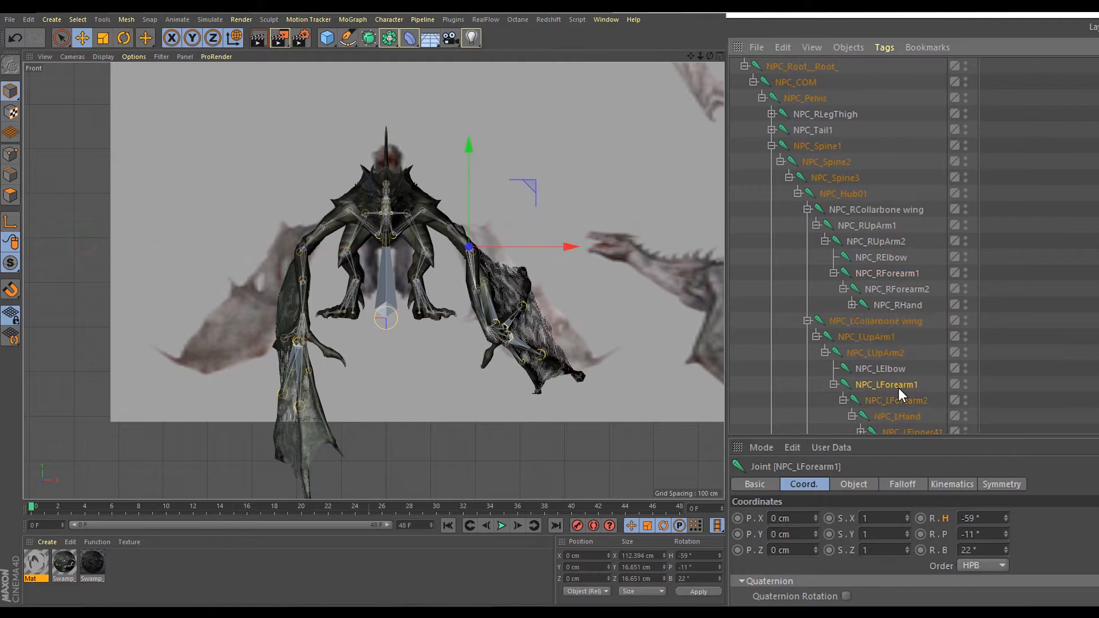
pyautogui.click(894, 273)
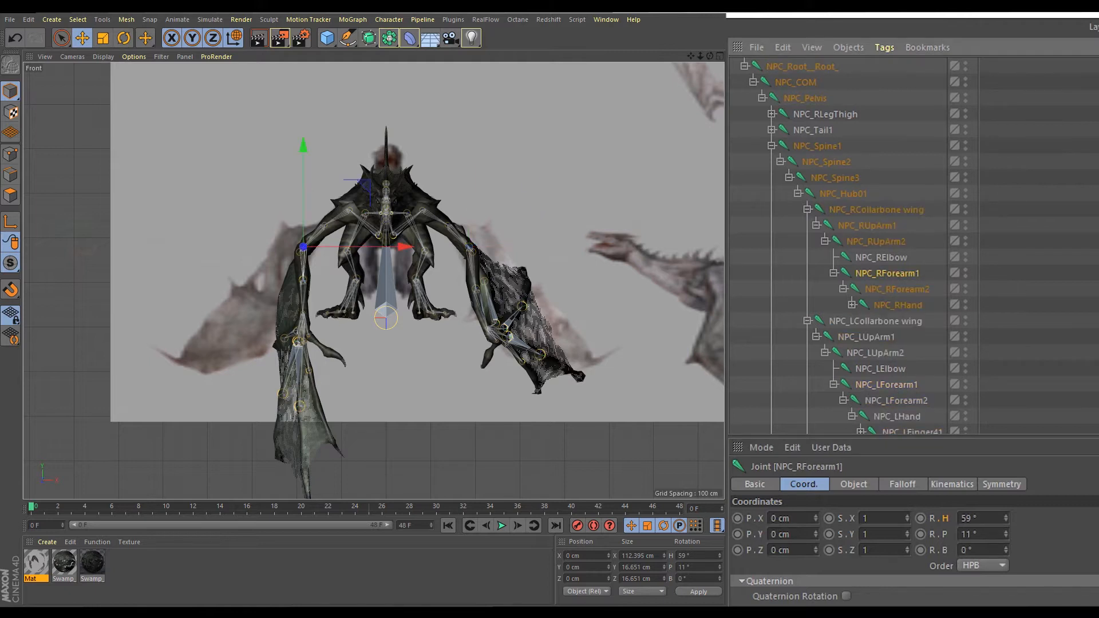
pyautogui.doubleClick(981, 551)
pyautogui.write('22')
pyautogui.press('Return')
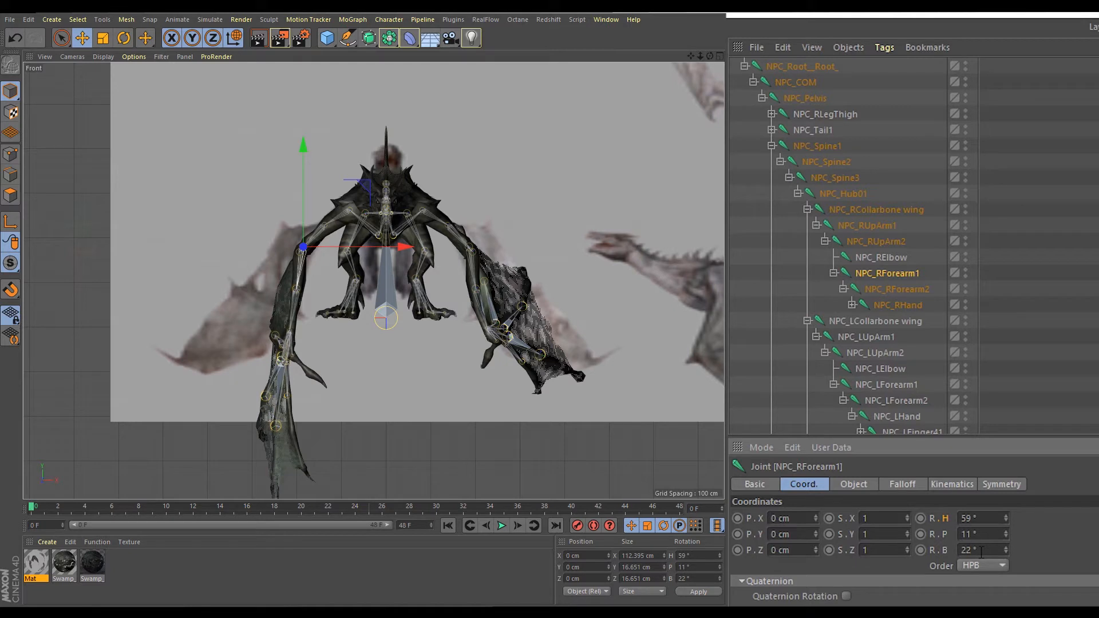
# - Copy the NPC_LHand rotation values to the NPC_RHand joint, with a heading of 64° and a pitch of 13°
pyautogui.click(896, 305)
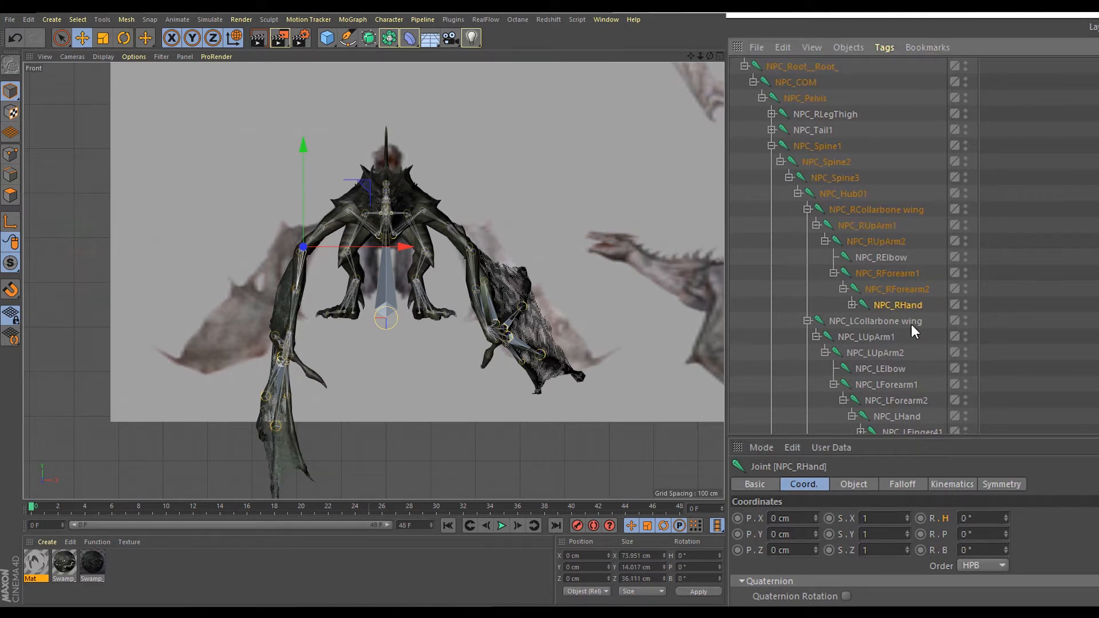
pyautogui.click(905, 419)
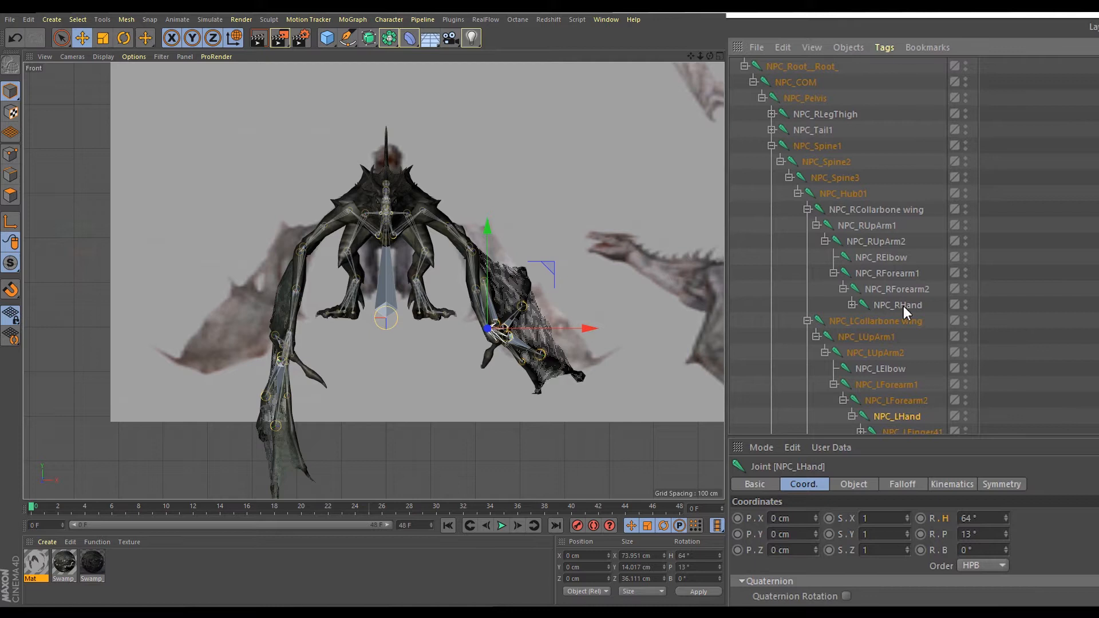
pyautogui.click(905, 320)
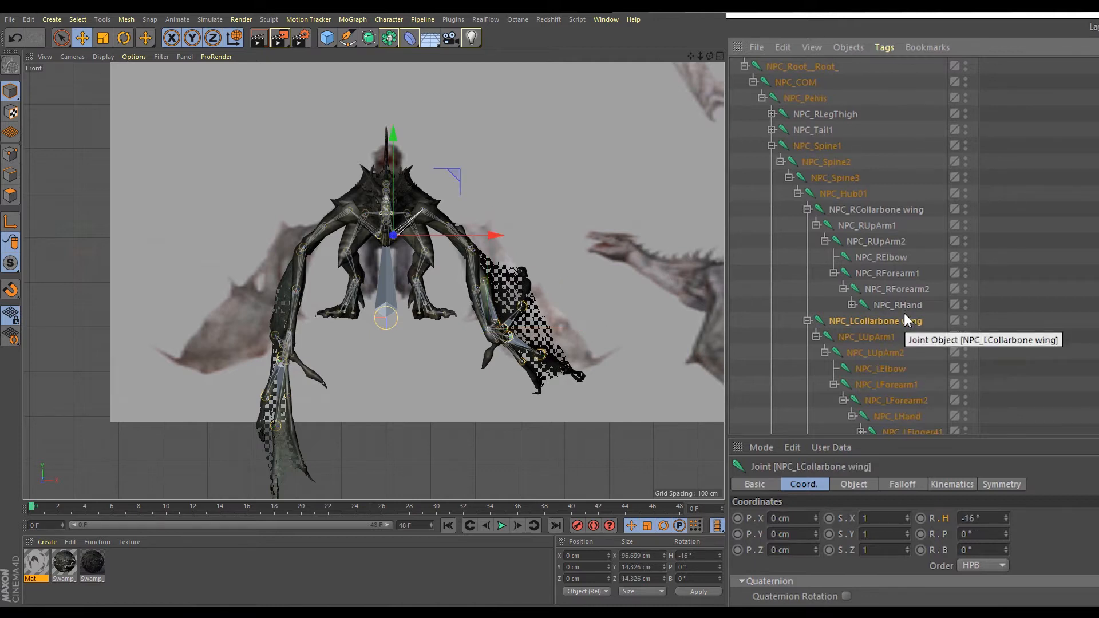
pyautogui.click(909, 311)
pyautogui.click(979, 519)
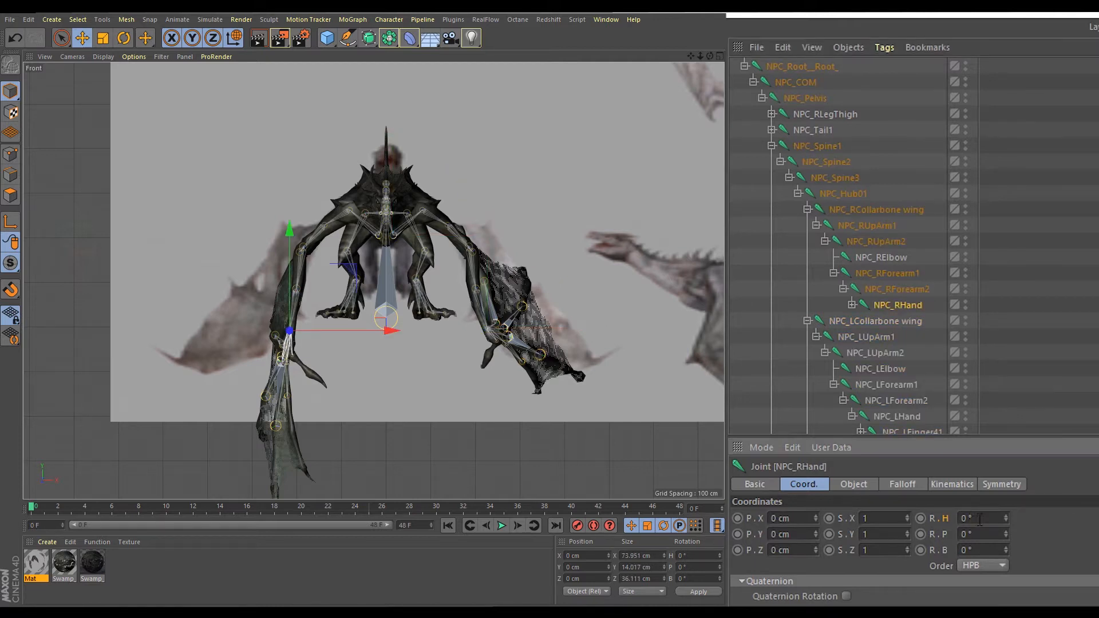
pyautogui.write('64')
pyautogui.press('Tab')
pyautogui.write('1')
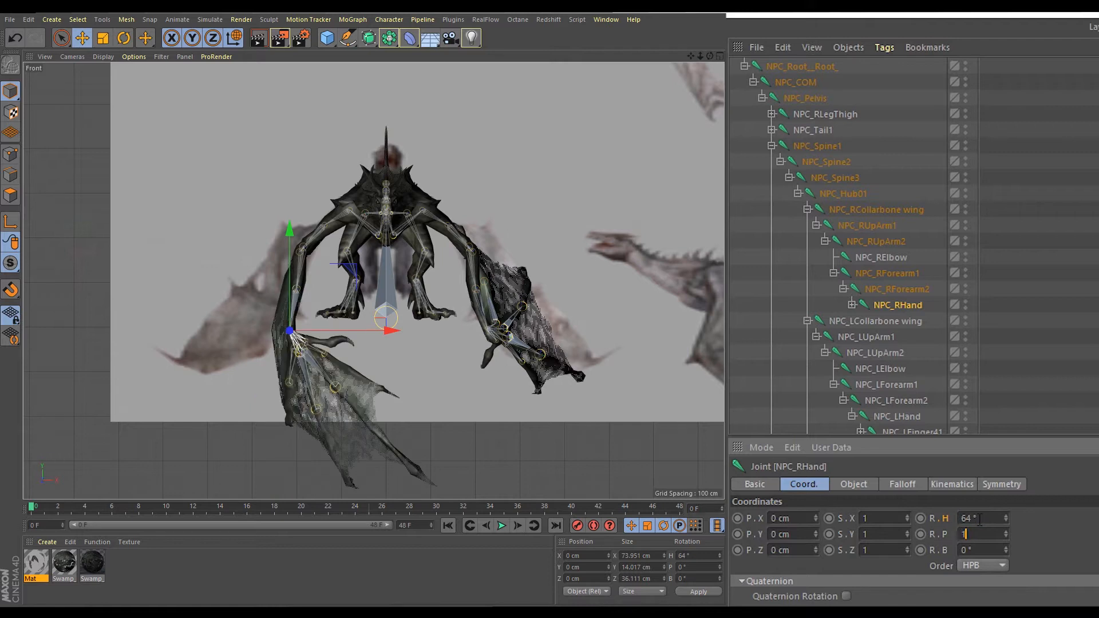
pyautogui.write('3')
pyautogui.press('Return')
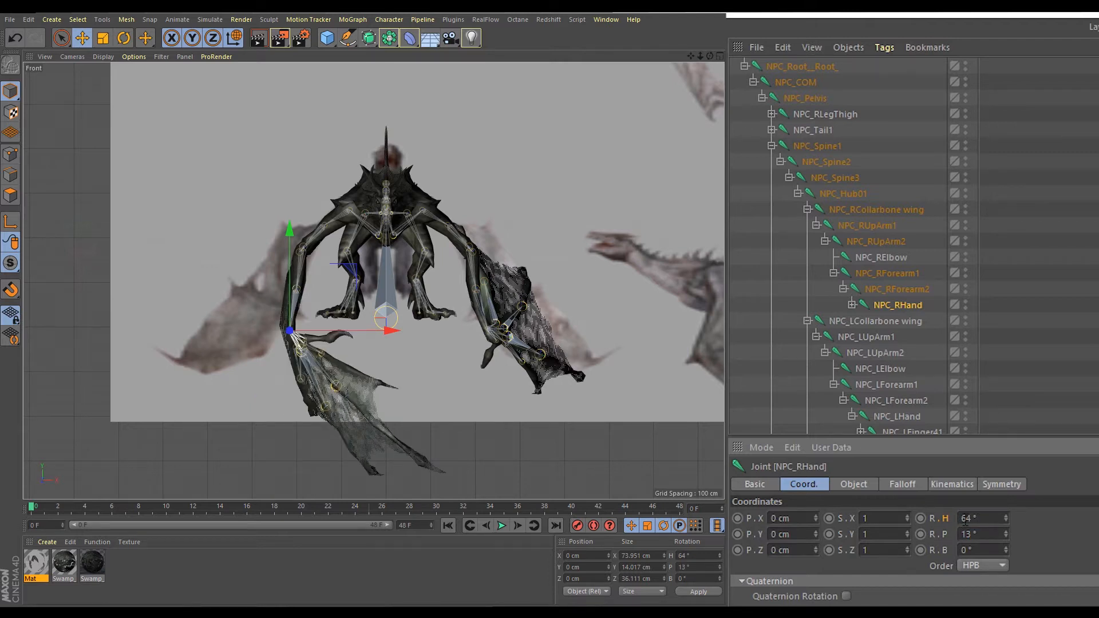
# - Reverse the NPC_RHand rotation signs, setting the heading to -64° and the pitch to -13°
pyautogui.write('-')
pyautogui.press('Return')
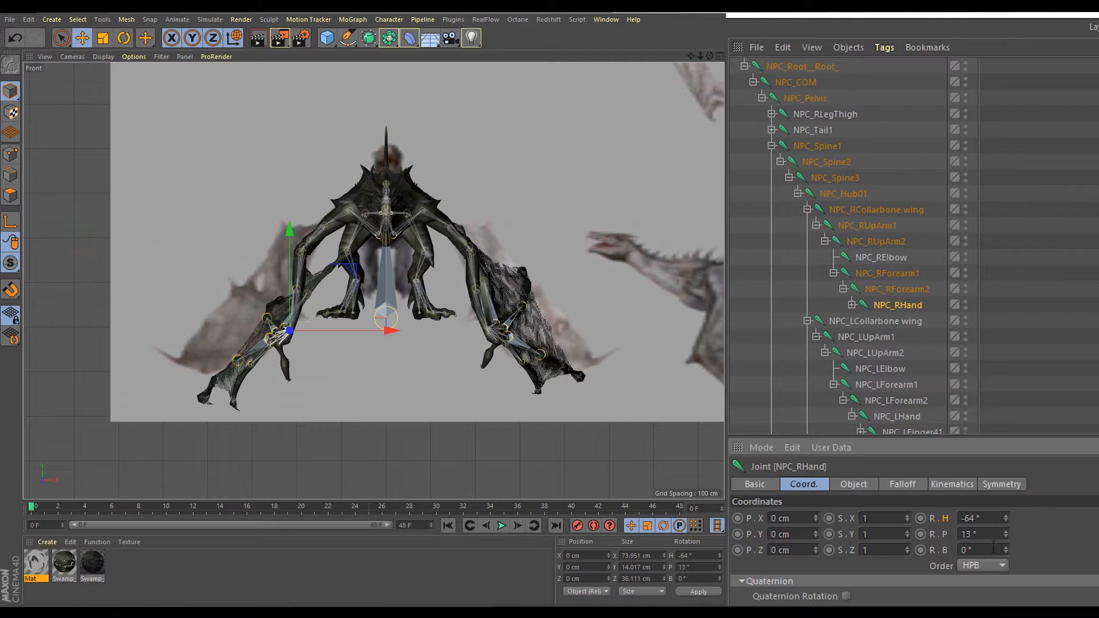
pyautogui.write('-')
pyautogui.press('Return')
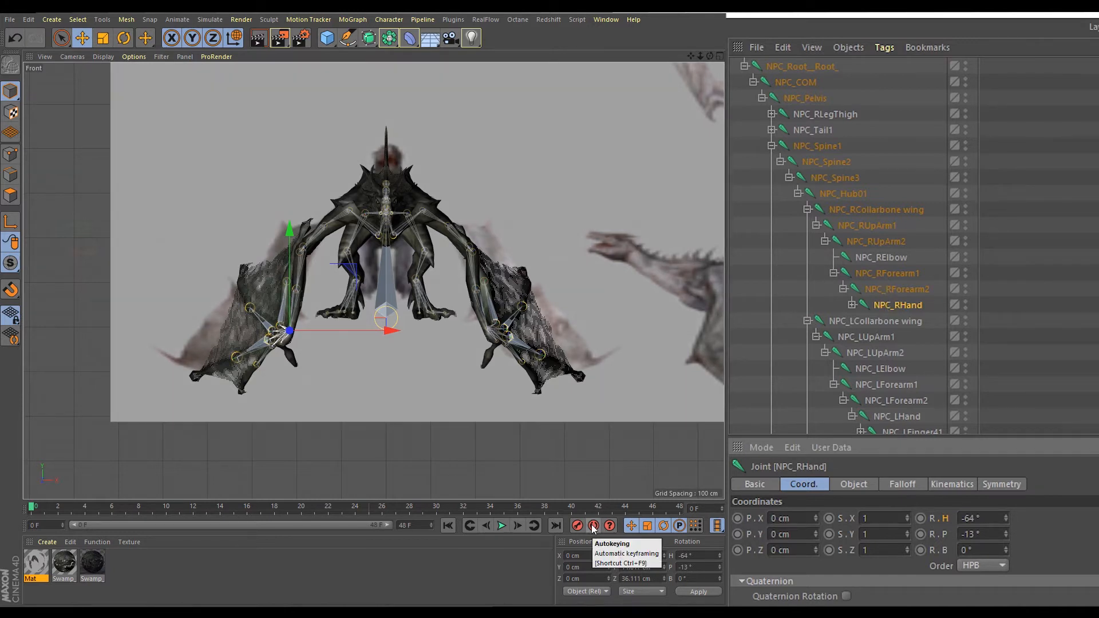
# - Keyframe the heading, pitch and bank of all wing joints from NPC_RCollarbone wing to NPC_LHand at frames 0 and 48
pyautogui.click(850, 210)
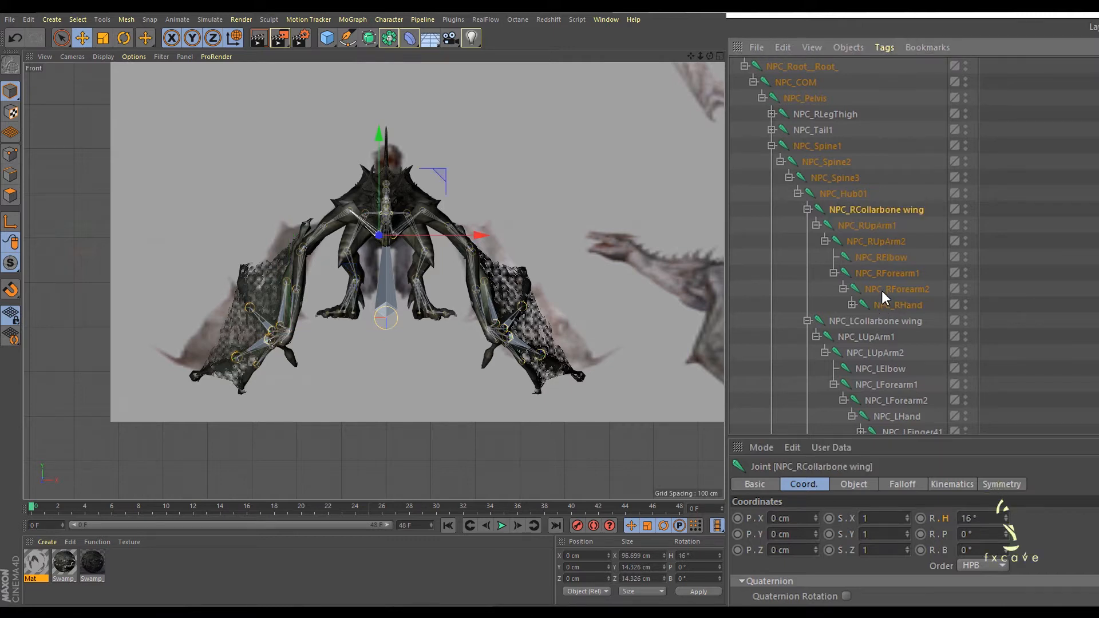
pyautogui.scroll(-3, 881, 291)
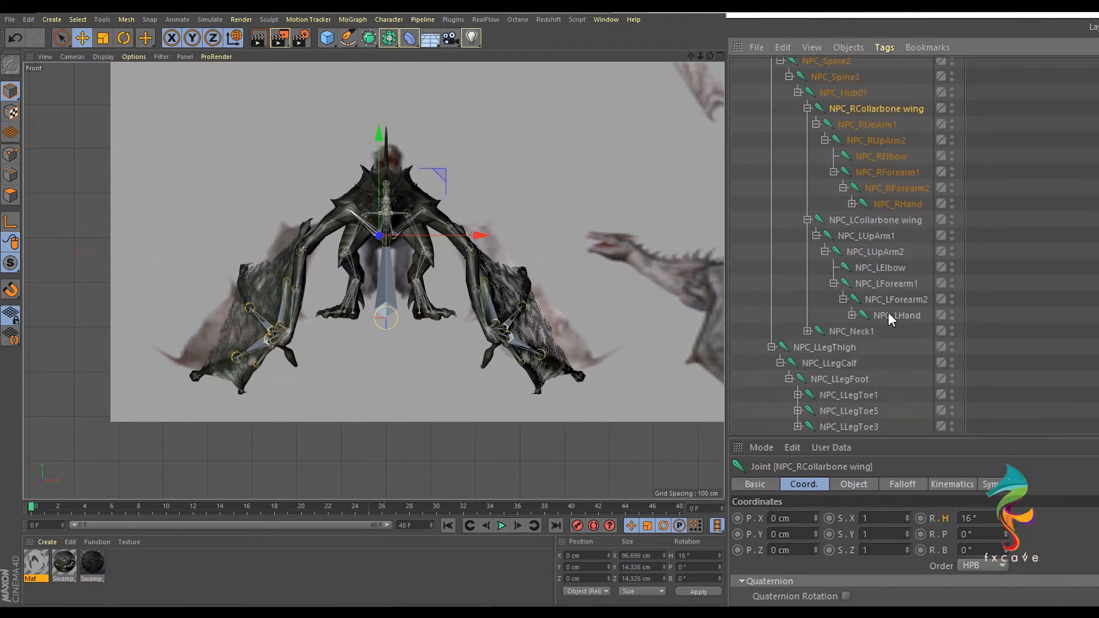
pyautogui.click(890, 317)
pyautogui.keyDown('shift'); pyautogui.click(868, 110); pyautogui.keyUp('shift')
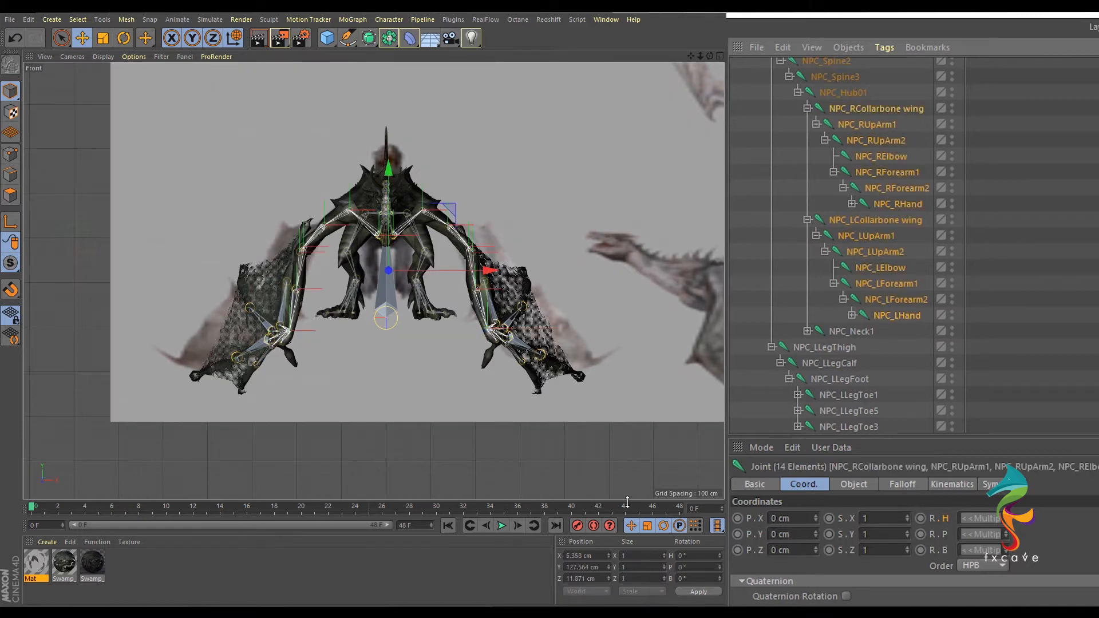
pyautogui.click(921, 518)
pyautogui.click(921, 534)
pyautogui.click(922, 549)
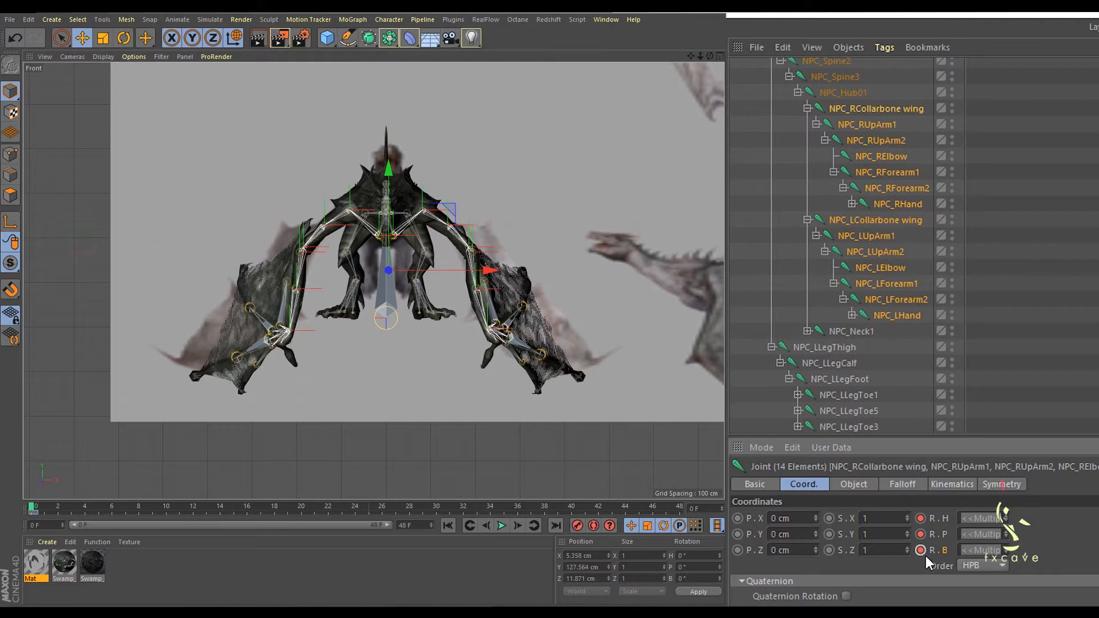
pyautogui.click(677, 510)
pyautogui.click(919, 518)
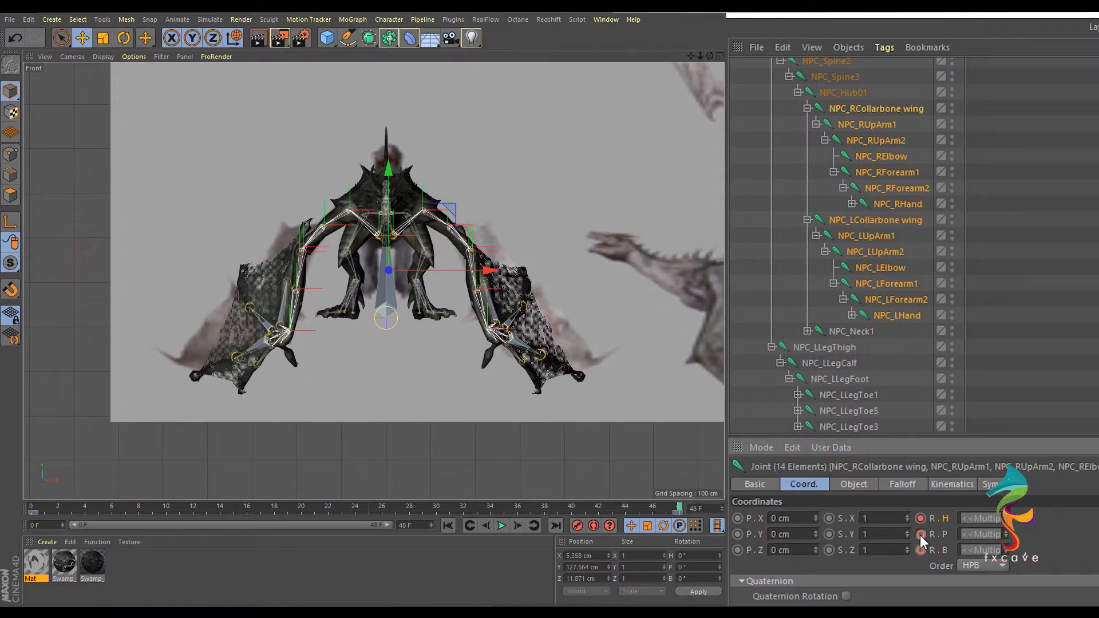
# - At frame 30, enable automatic keyframing and set the NPC_RCollarbone wing joint's pitch to 57°
pyautogui.moveTo(132, 499); pyautogui.dragTo(468, 516)
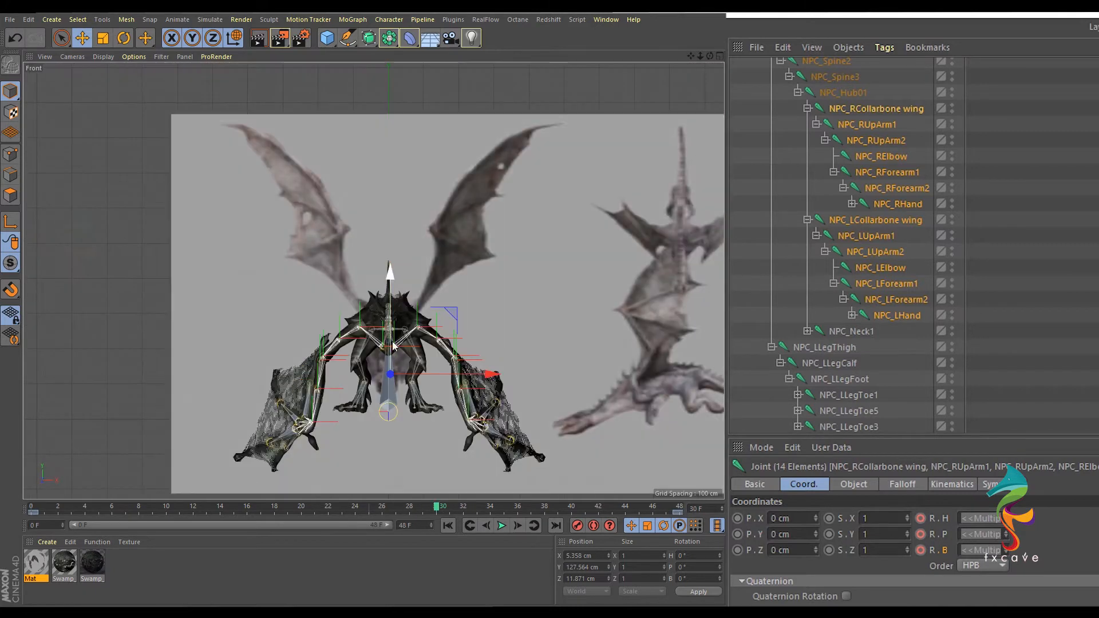
pyautogui.keyDown('alt'); pyautogui.moveTo(412, 281); pyautogui.dragTo(433, 283, button='middle'); pyautogui.keyUp('alt')
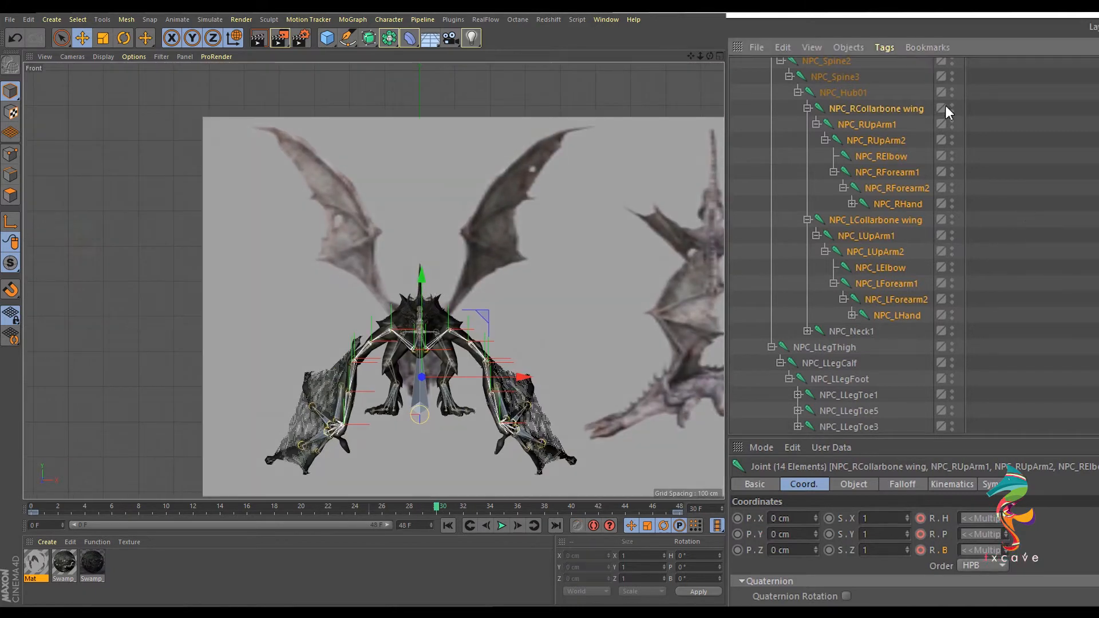
pyautogui.click(876, 108)
pyautogui.click(594, 526)
pyautogui.moveTo(1005, 519)
pyautogui.mouseDown()
pyautogui.moveTo(1005, 539)
pyautogui.moveTo(1004, 503)
pyautogui.moveTo(1004, 533)
pyautogui.mouseUp()
pyautogui.hotkey('ctrl', 'z')
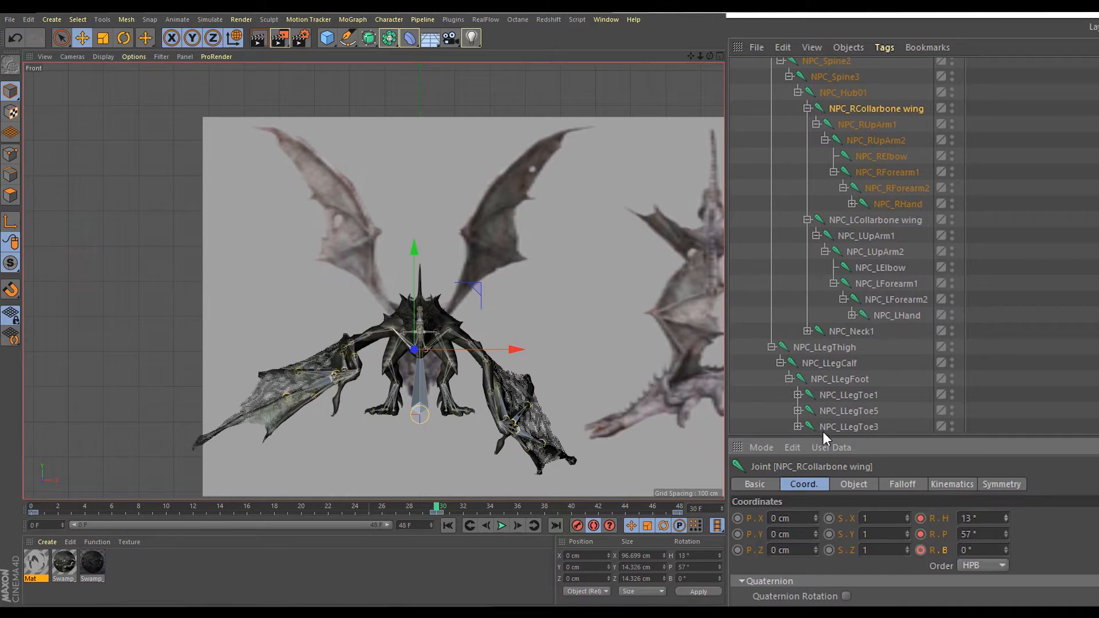
# - Reset the NPC_RHand joint's heading and pitch to 0° at frame 30
pyautogui.click(891, 205)
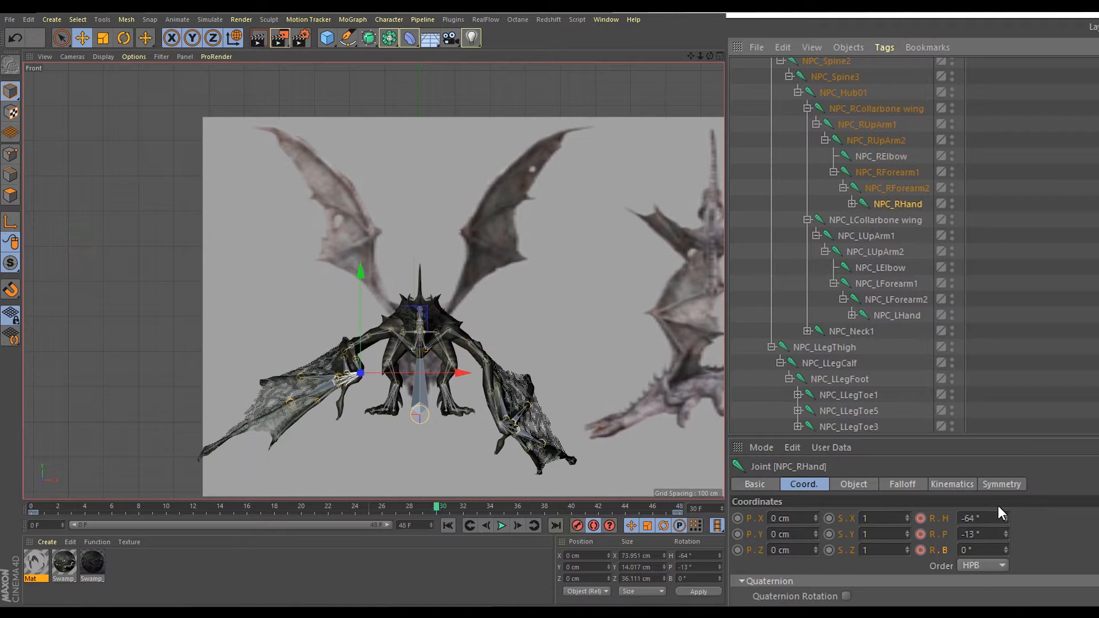
pyautogui.rightClick(1005, 519)
pyautogui.rightClick(1005, 535)
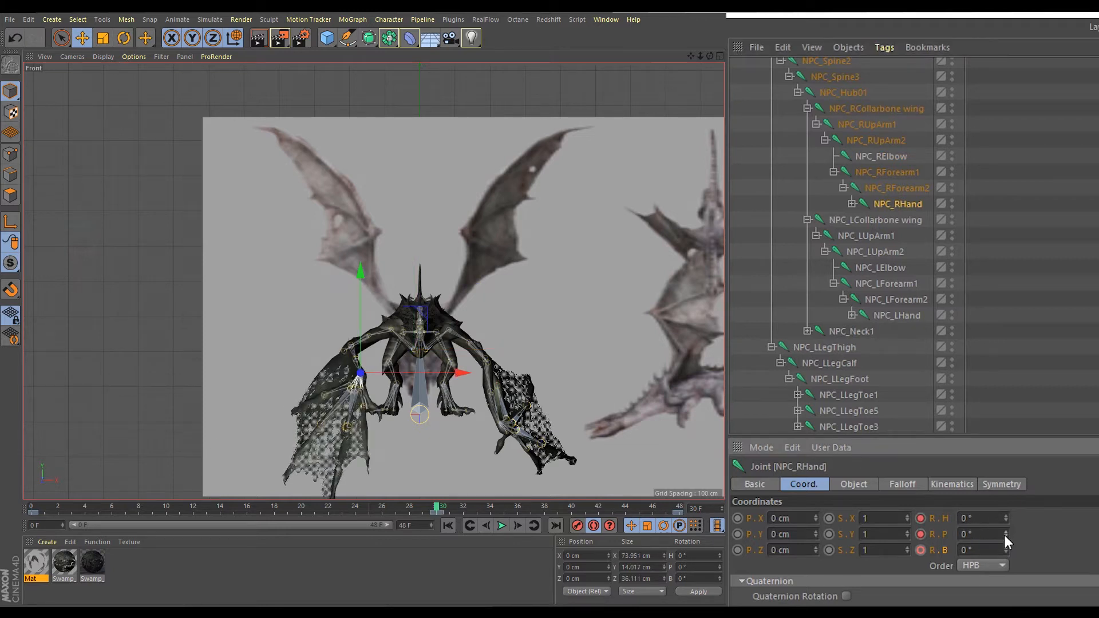
pyautogui.moveTo(1004, 538); pyautogui.dragTo(1004, 544)
pyautogui.hotkey('ctrl', 'z')
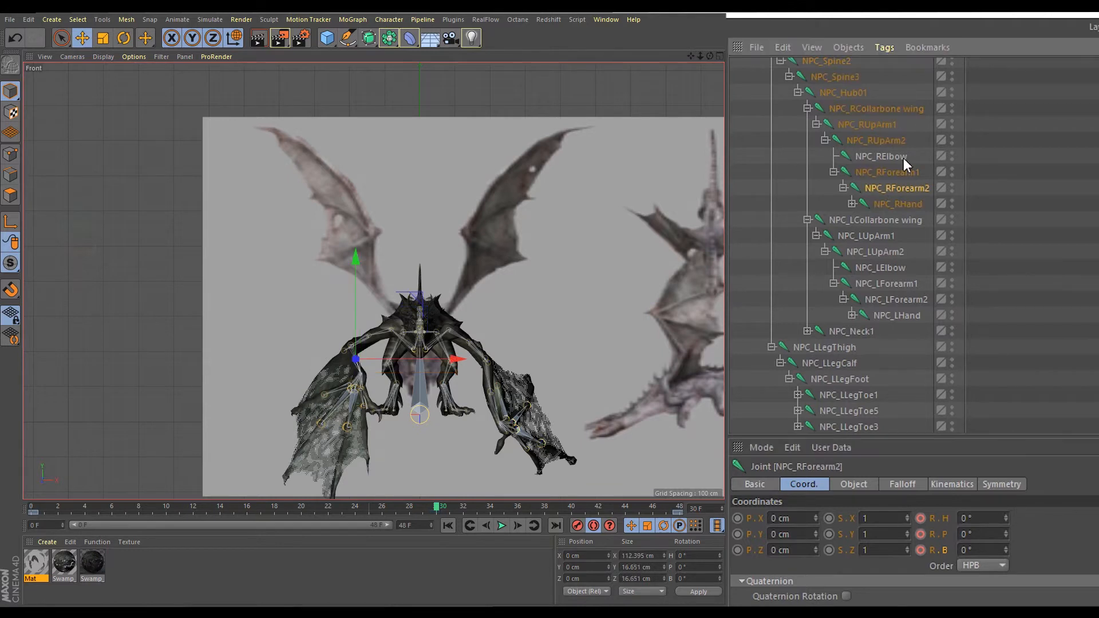
# - Reset the NPC_RForearm1 rotation and the NPC_RUpArm2 heading to 0°
pyautogui.click(889, 174)
pyautogui.moveTo(1004, 513)
pyautogui.mouseDown()
pyautogui.moveTo(1004, 551)
pyautogui.moveTo(1007, 524)
pyautogui.mouseUp()
pyautogui.click(874, 140)
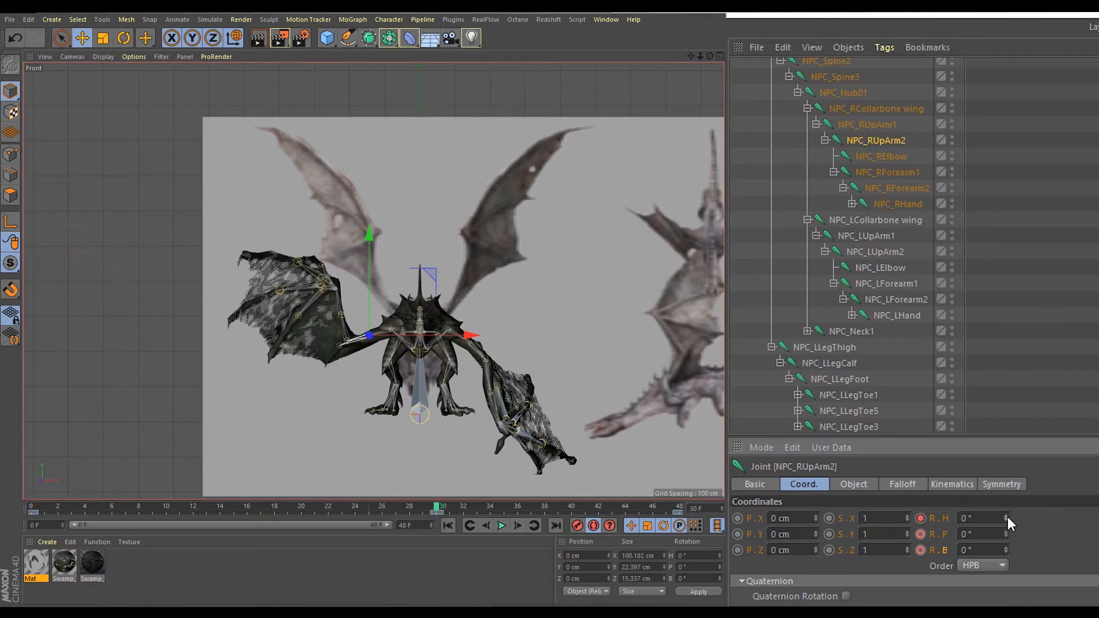
# - Set the NPC_RCollarbone wing joint's heading to 0°
pyautogui.click(872, 129)
pyautogui.click(866, 109)
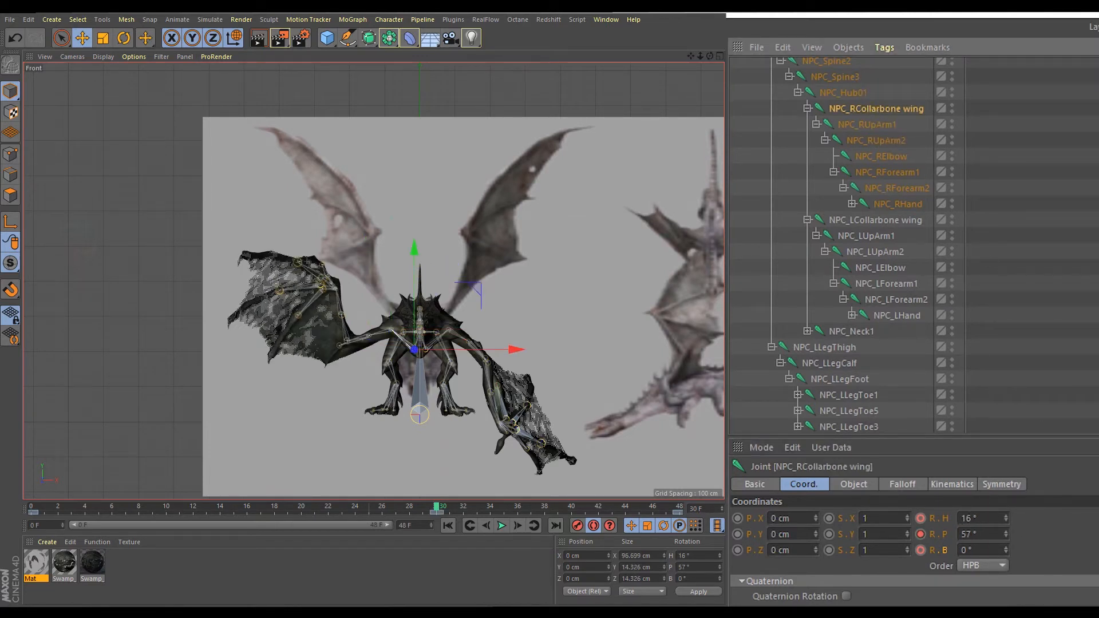
pyautogui.moveTo(1003, 521); pyautogui.dragTo(1004, 537)
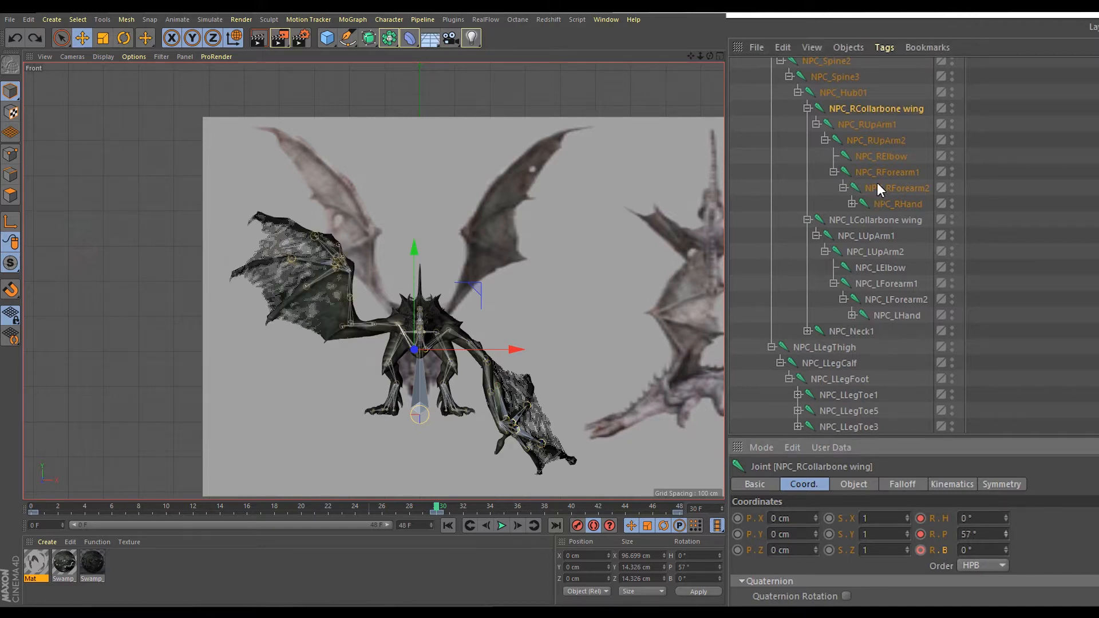
# - Check the rotations of the other right wing joints and set the NPC_RCollarbone wing heading to -28°
pyautogui.click(873, 127)
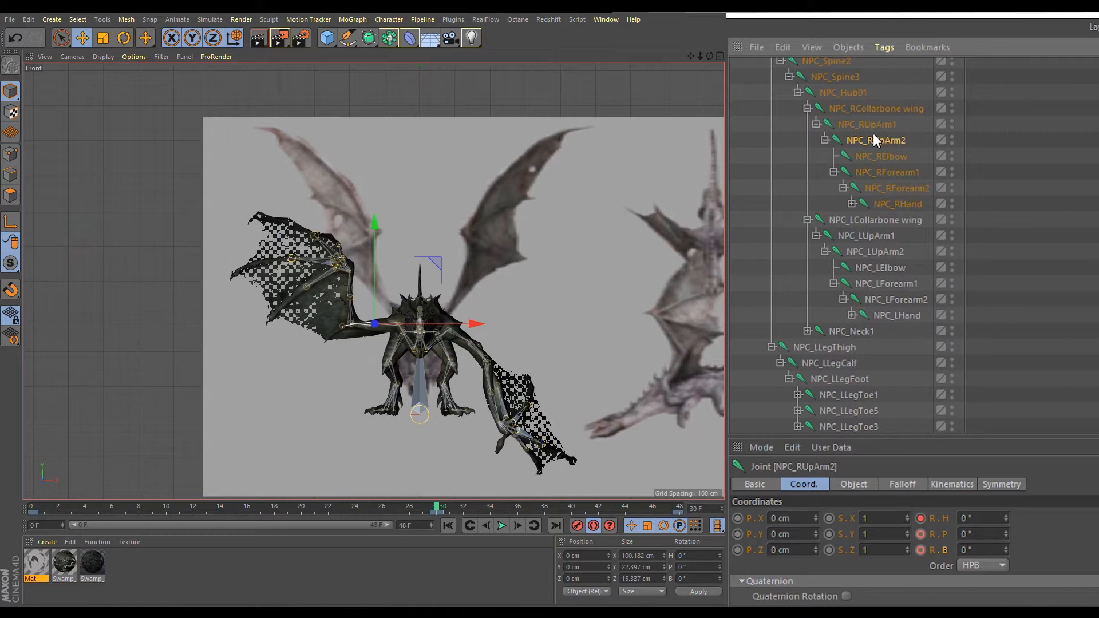
pyautogui.click(881, 174)
pyautogui.click(883, 204)
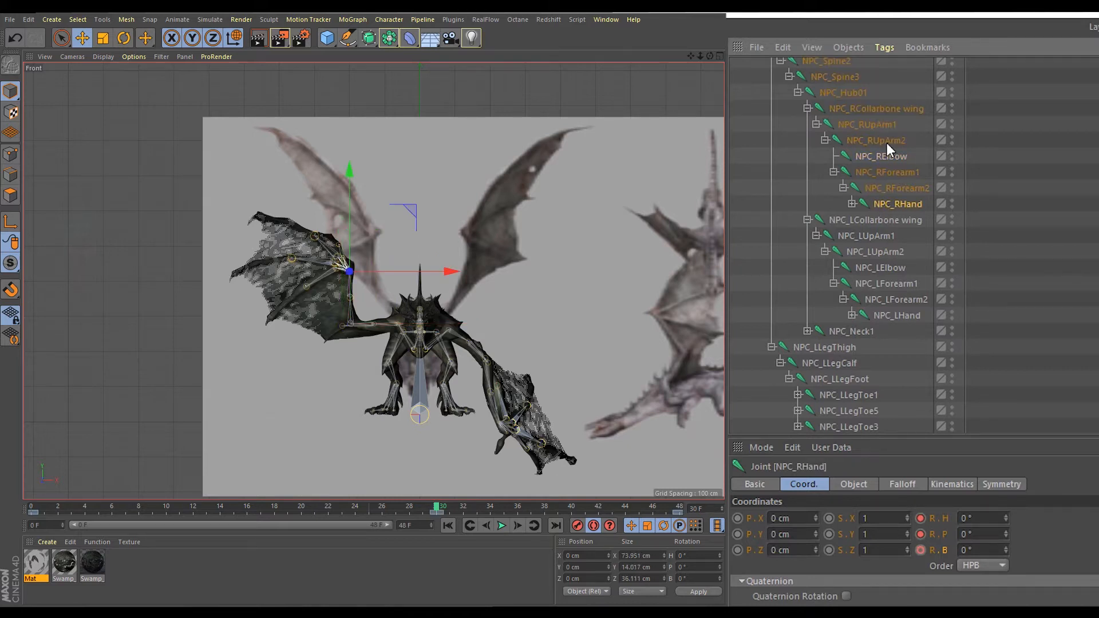
pyautogui.click(881, 110)
pyautogui.moveTo(1003, 516); pyautogui.dragTo(1004, 532)
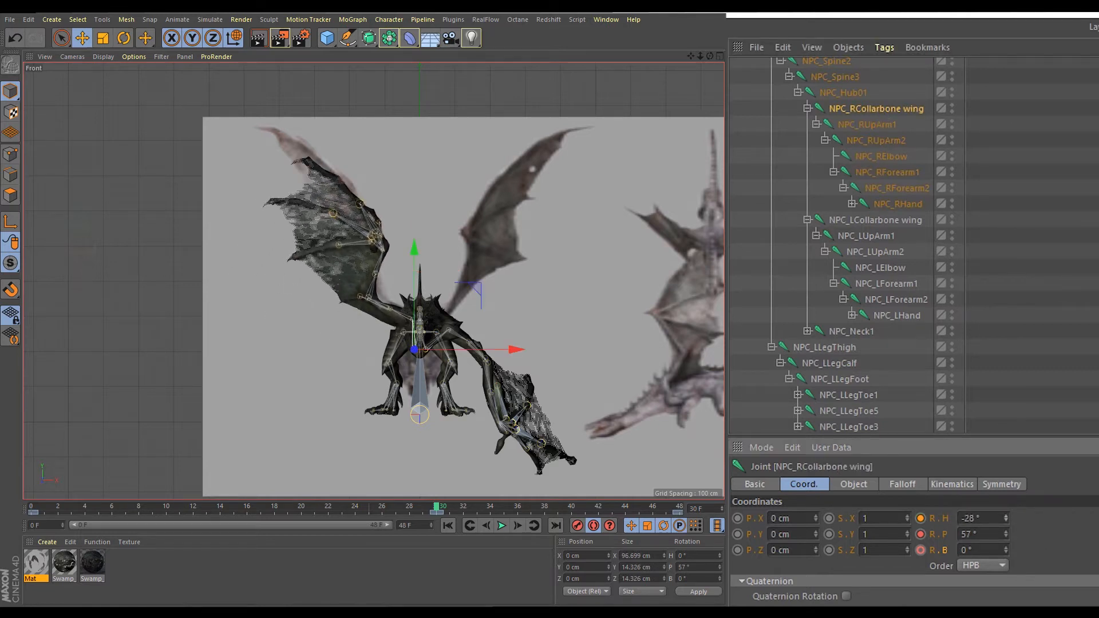
# - Set the bank of NPC_RUpArm2 to 18° and the bank of NPC_RForearm1 to 6°
pyautogui.click(884, 139)
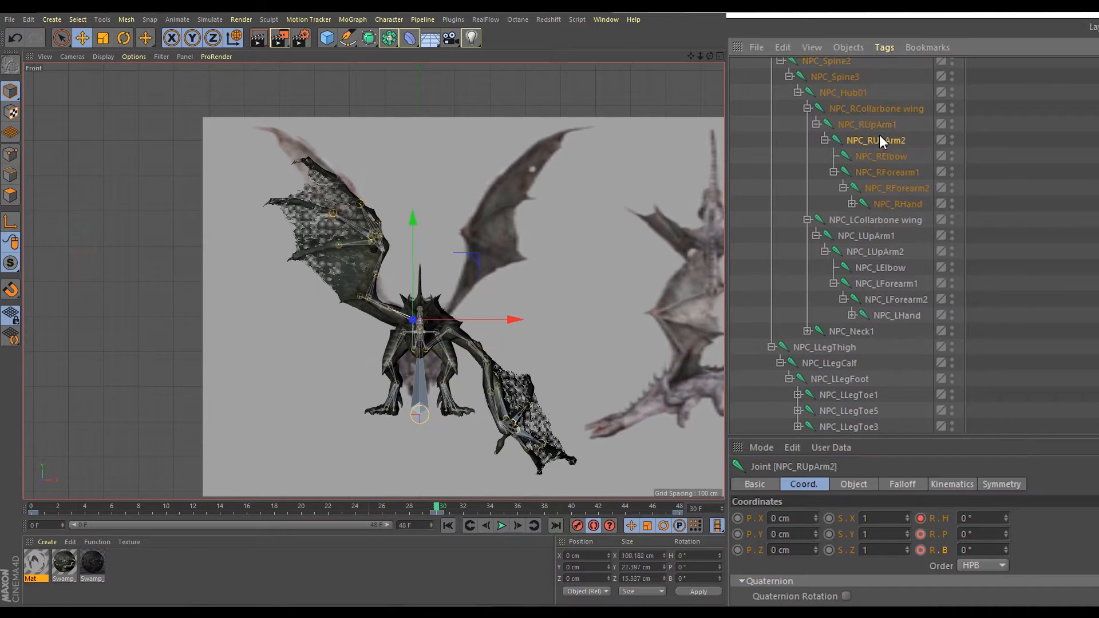
pyautogui.moveTo(1005, 517); pyautogui.dragTo(1006, 509)
pyautogui.hotkey('ctrl', 'z')
pyautogui.moveTo(1006, 550)
pyautogui.mouseDown()
pyautogui.moveTo(1006, 530)
pyautogui.moveTo(1006, 539)
pyautogui.mouseUp()
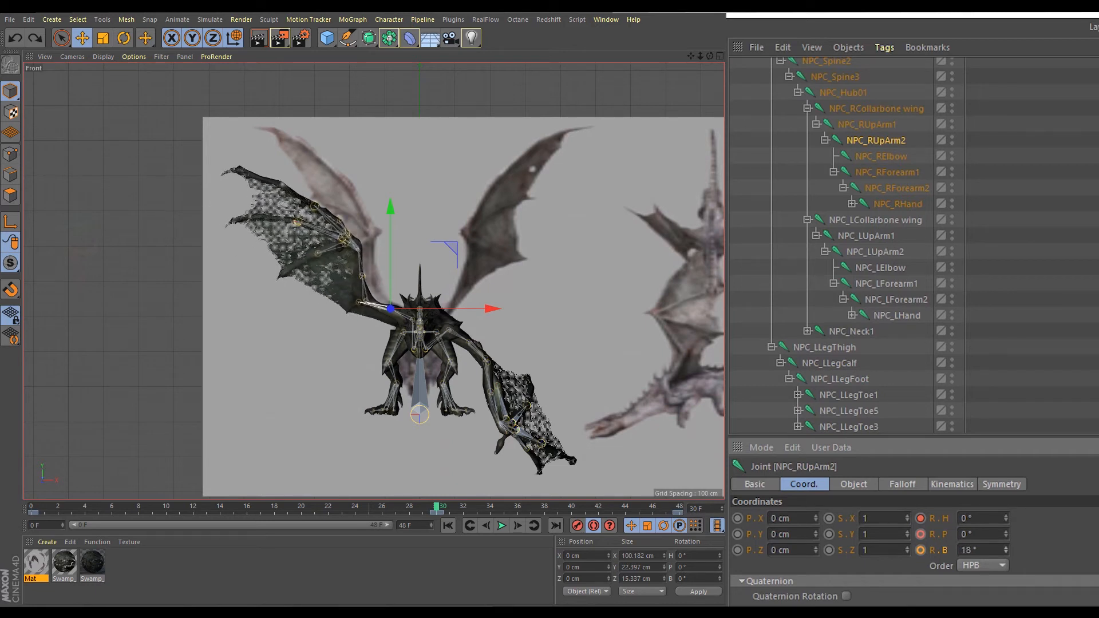
pyautogui.click(896, 176)
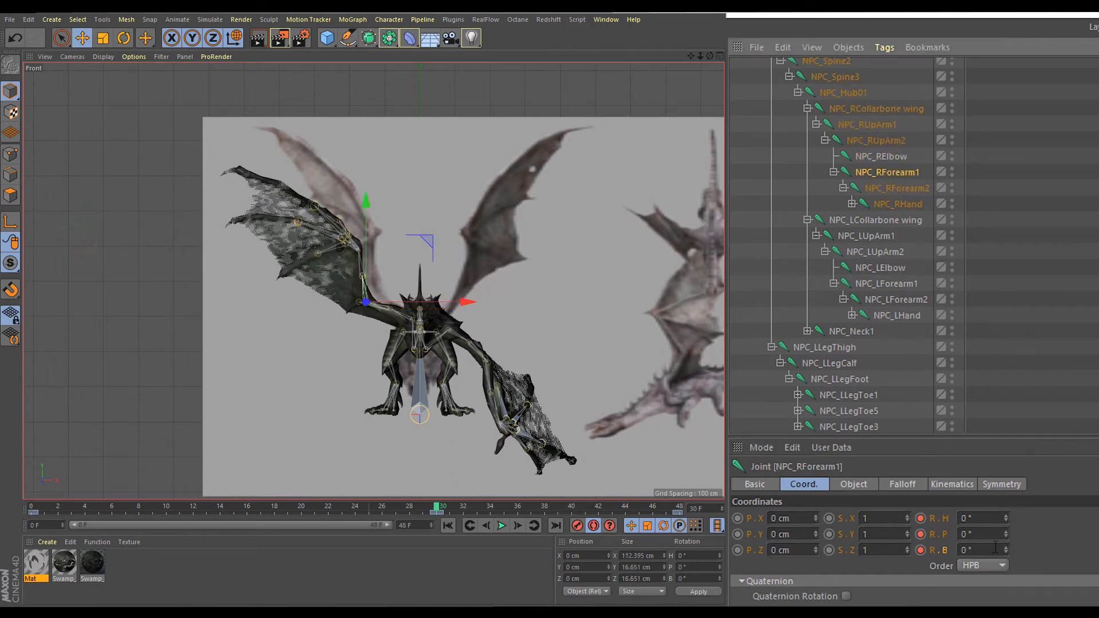
pyautogui.moveTo(1006, 548); pyautogui.dragTo(1006, 556)
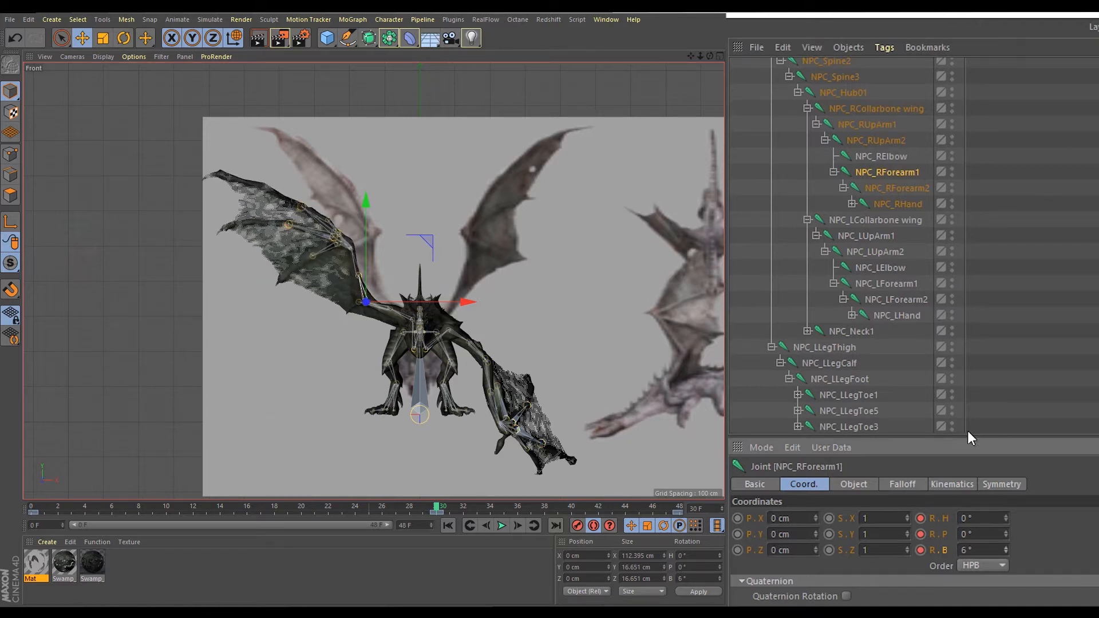
# - Review the rotation values of the right wing joints between the collarbone and the hand
pyautogui.click(871, 142)
pyautogui.click(868, 124)
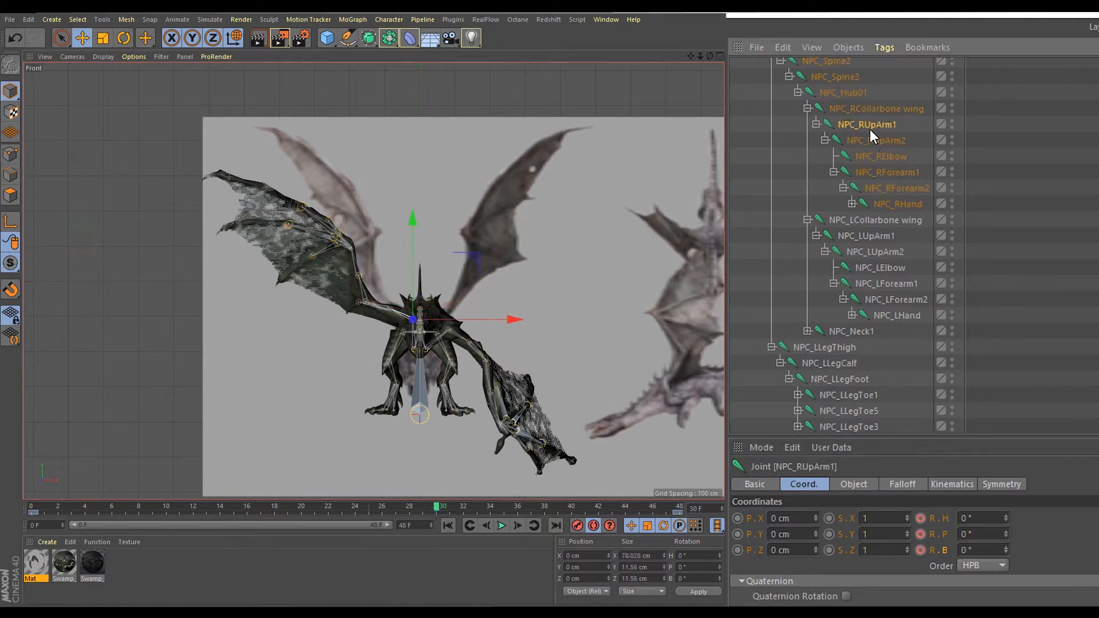
pyautogui.click(881, 109)
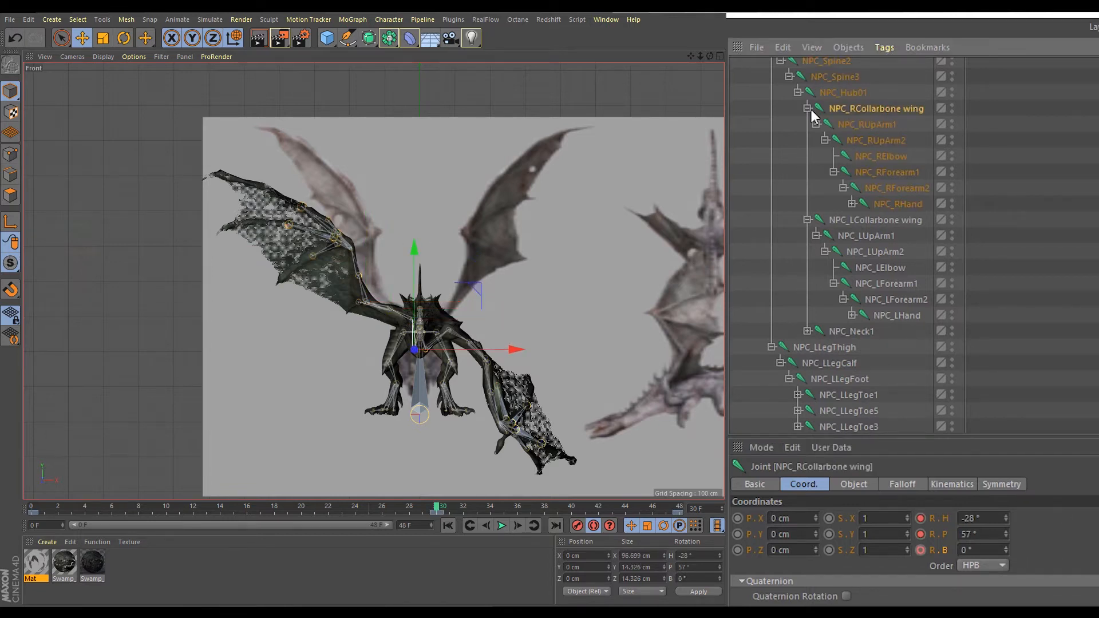
pyautogui.click(886, 205)
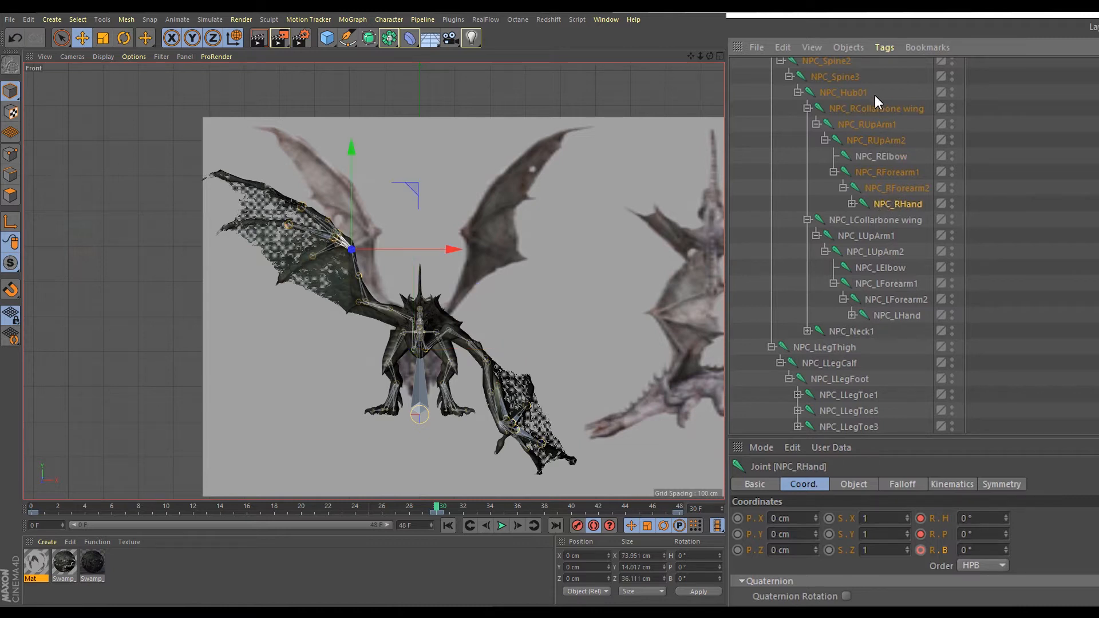
pyautogui.click(868, 120)
pyautogui.click(880, 141)
pyautogui.click(885, 177)
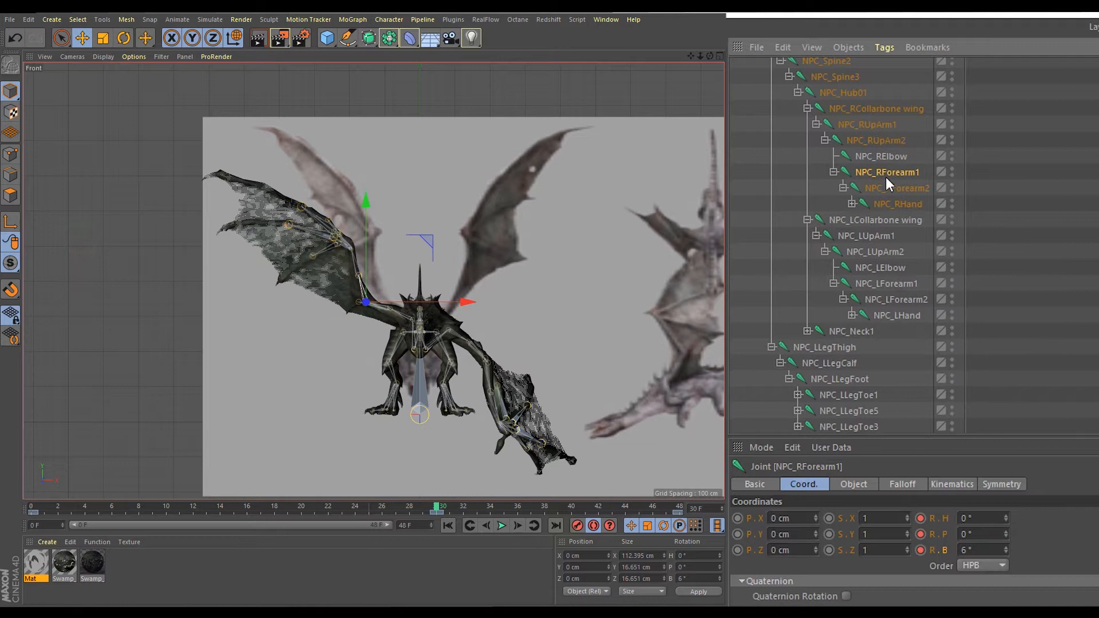
# - Try a different heading on the NPC_RHand joint and undo it
pyautogui.click(892, 204)
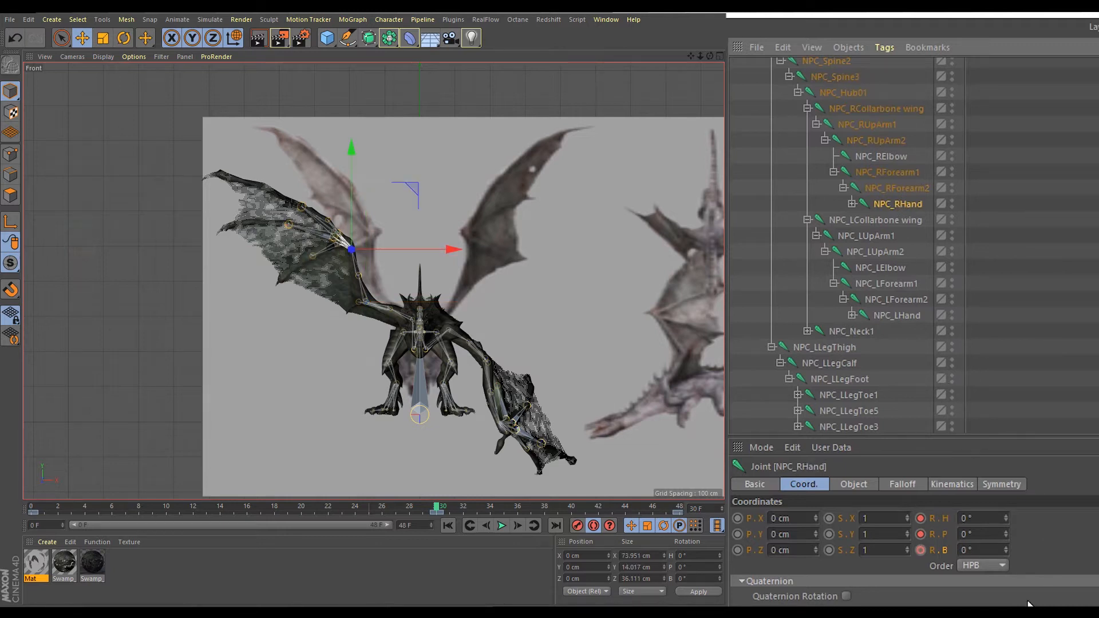
pyautogui.moveTo(1008, 517); pyautogui.dragTo(1007, 512)
pyautogui.hotkey('ctrl', 'z')
# - Set the NPC_RCollarbone wing heading to -2° and rotate NPC_RUpArm1 to swing the right wing up toward the reference
pyautogui.click(865, 112)
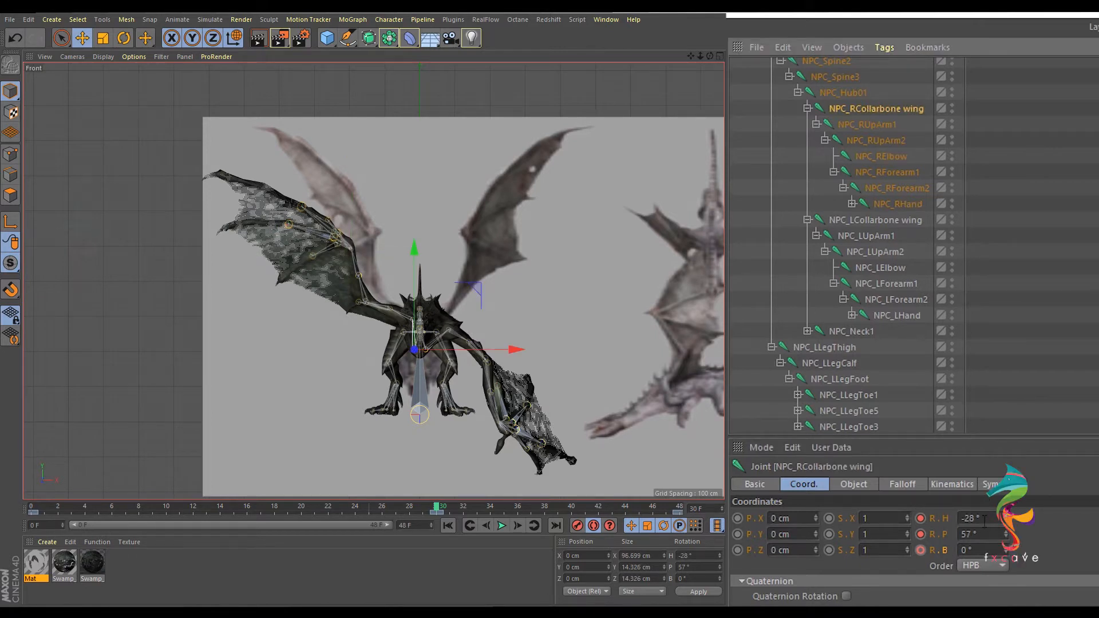
pyautogui.moveTo(1005, 518); pyautogui.dragTo(1006, 503)
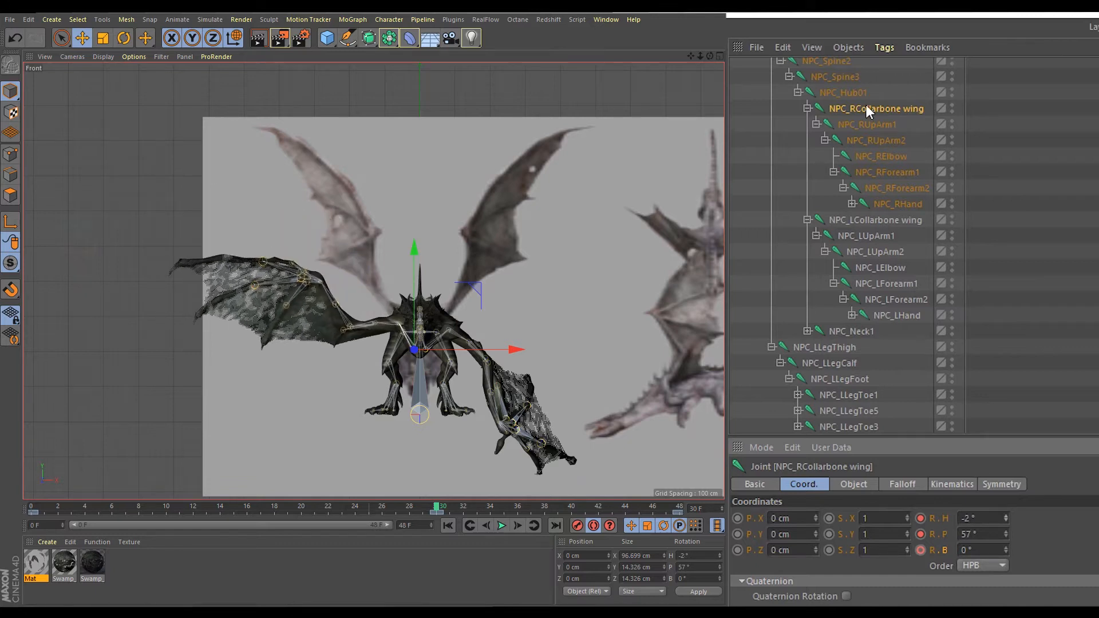
pyautogui.click(869, 124)
pyautogui.moveTo(1006, 515); pyautogui.dragTo(1006, 554)
# - Set the NPC_RHand joint's heading to -33° to bend the wing tip toward the reference
pyautogui.click(898, 206)
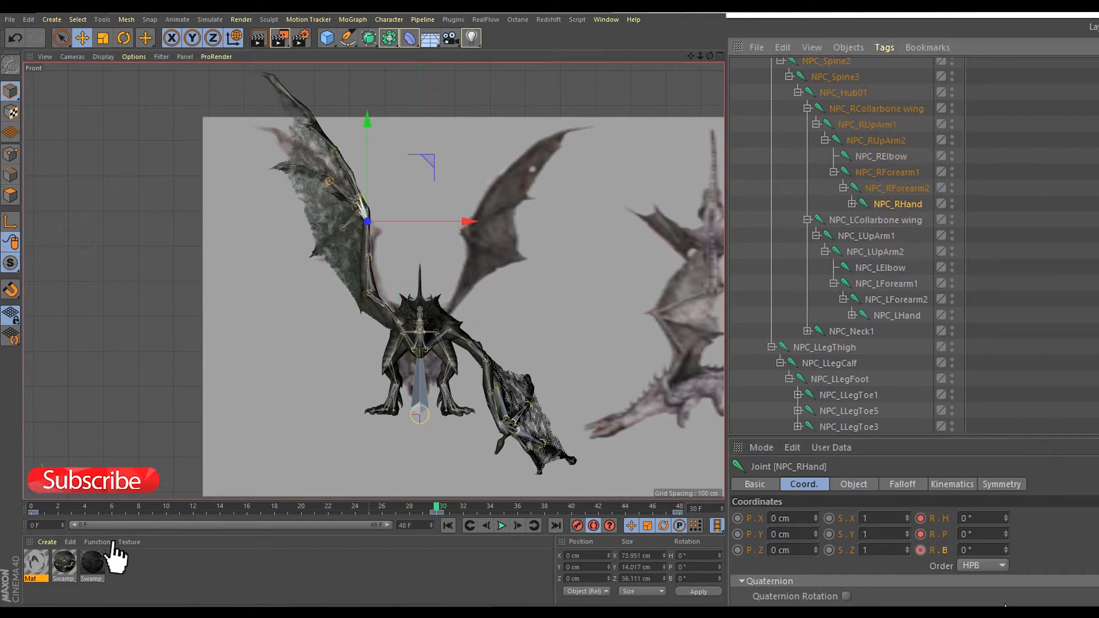
pyautogui.moveTo(1005, 518); pyautogui.dragTo(1006, 534)
# - Try adjusting the NPC_RForearm1 rotation against the reference in the Right view and undo the changes
pyautogui.middleClick(594, 146)
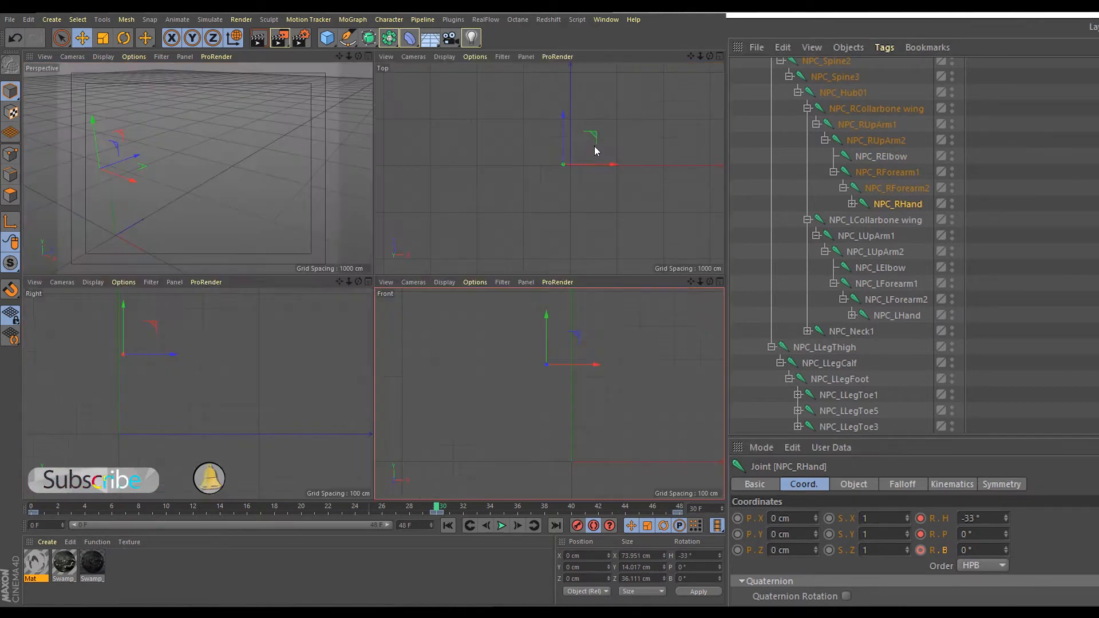
pyautogui.middleClick(193, 348)
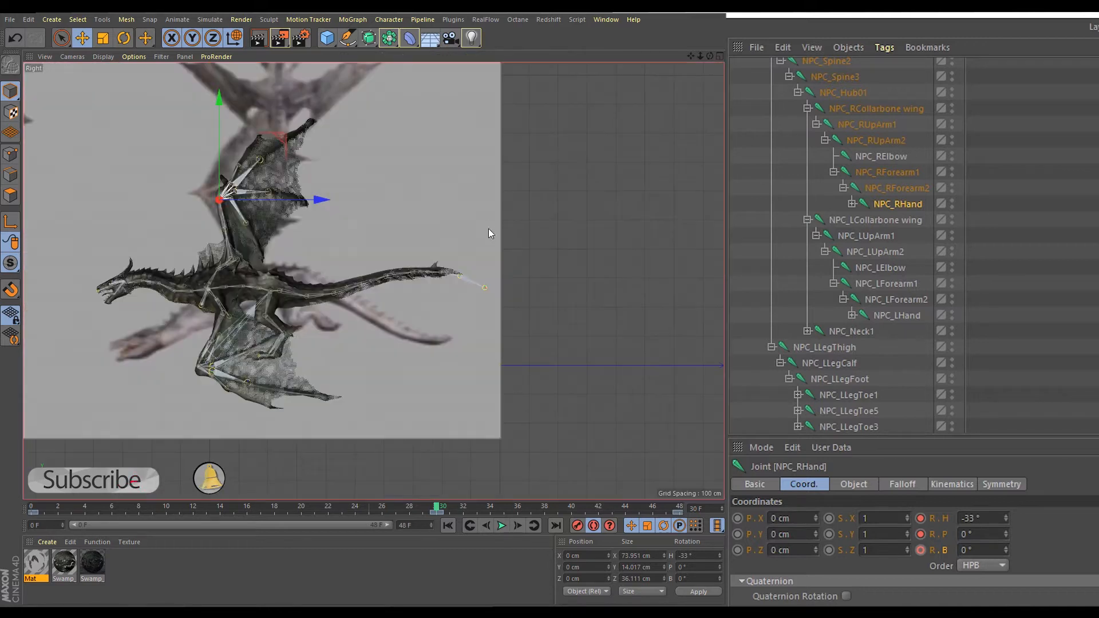
pyautogui.keyDown('alt'); pyautogui.moveTo(431, 342); pyautogui.dragTo(429, 261, button='middle'); pyautogui.keyUp('alt')
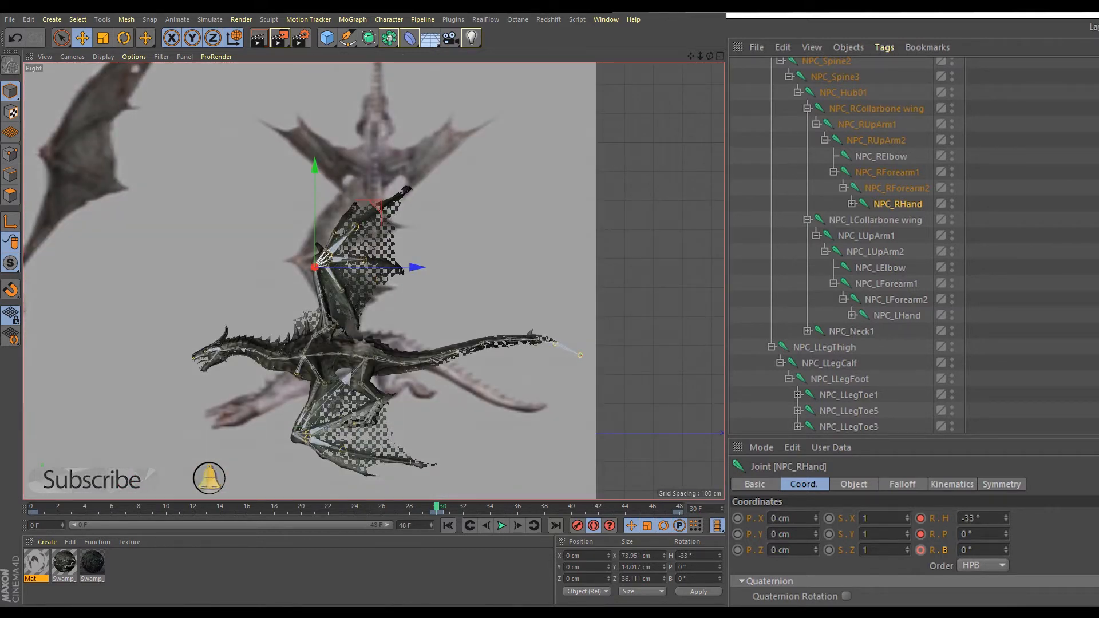
pyautogui.click(862, 172)
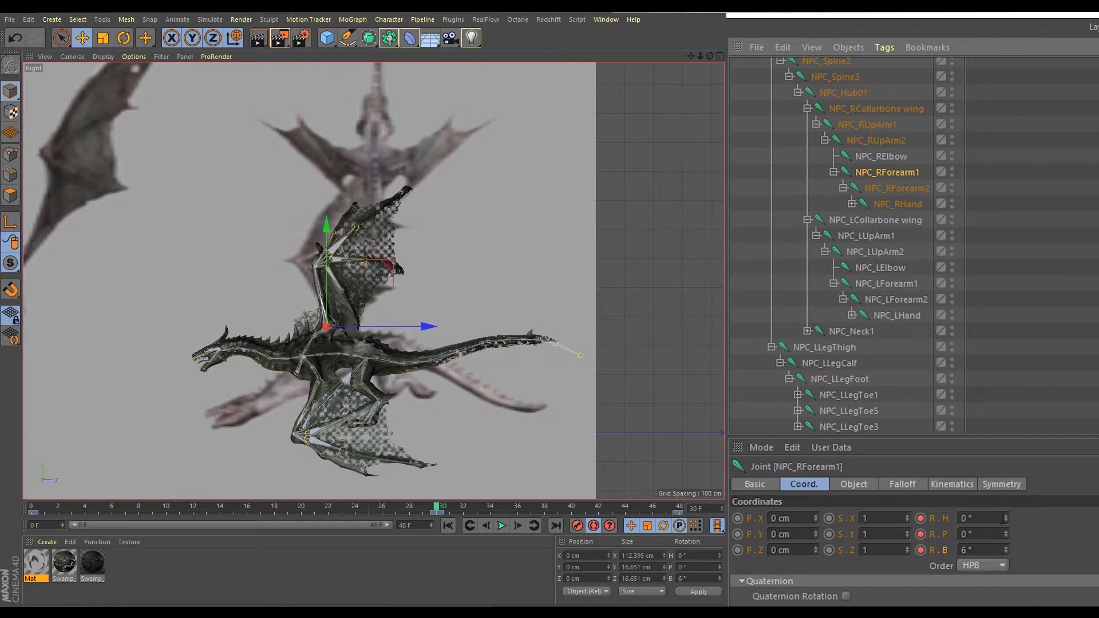
pyautogui.moveTo(1005, 521); pyautogui.dragTo(1005, 555)
pyautogui.hotkey('ctrl', 'z')
pyautogui.hotkey('ctrl', 'z')
# - Set the NPC_RForearm1 joint's heading to 20° to spread the right wing toward the reference in the Top view
pyautogui.middleClick(517, 181)
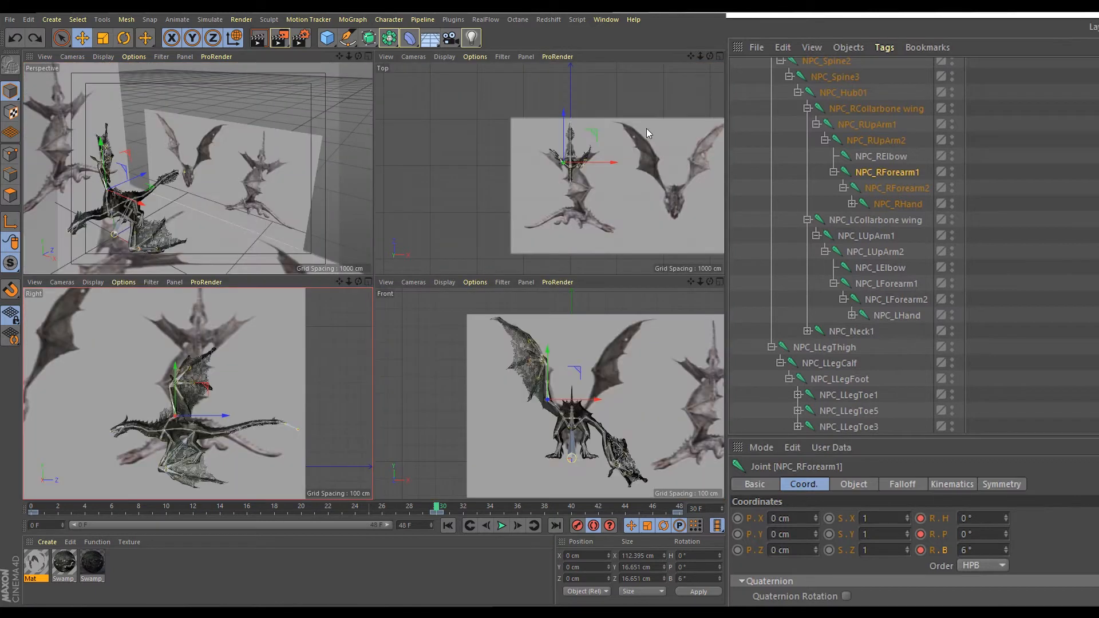
pyautogui.middleClick(647, 133)
pyautogui.scroll(5, 389, 267)
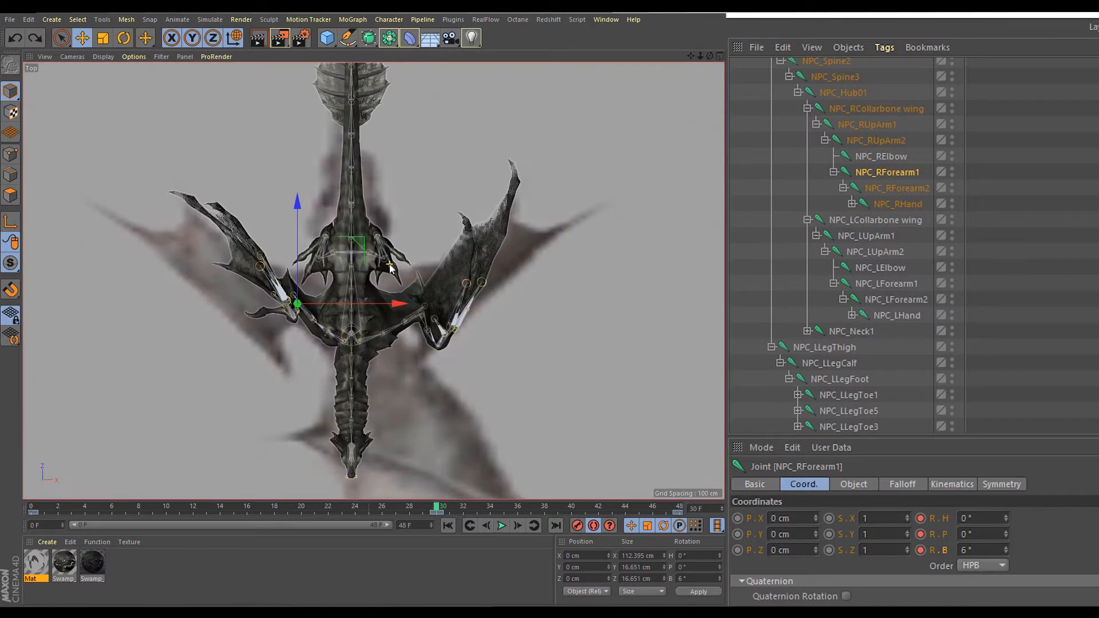
pyautogui.keyDown('alt'); pyautogui.moveTo(389, 266); pyautogui.dragTo(431, 243, button='middle'); pyautogui.keyUp('alt')
pyautogui.moveTo(1005, 518); pyautogui.dragTo(1005, 506)
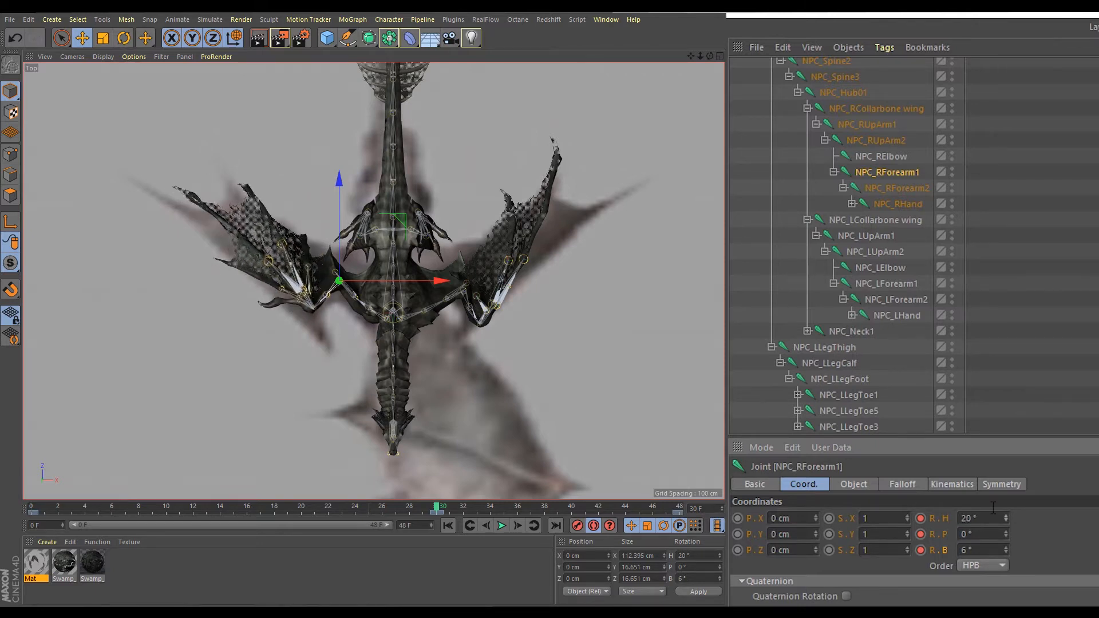
pyautogui.scroll(1, 493, 143)
# - Try a different heading on the NPC_RUpArm2 joint, undo it, and return the joint's bank to 0°
pyautogui.middleClick(295, 297)
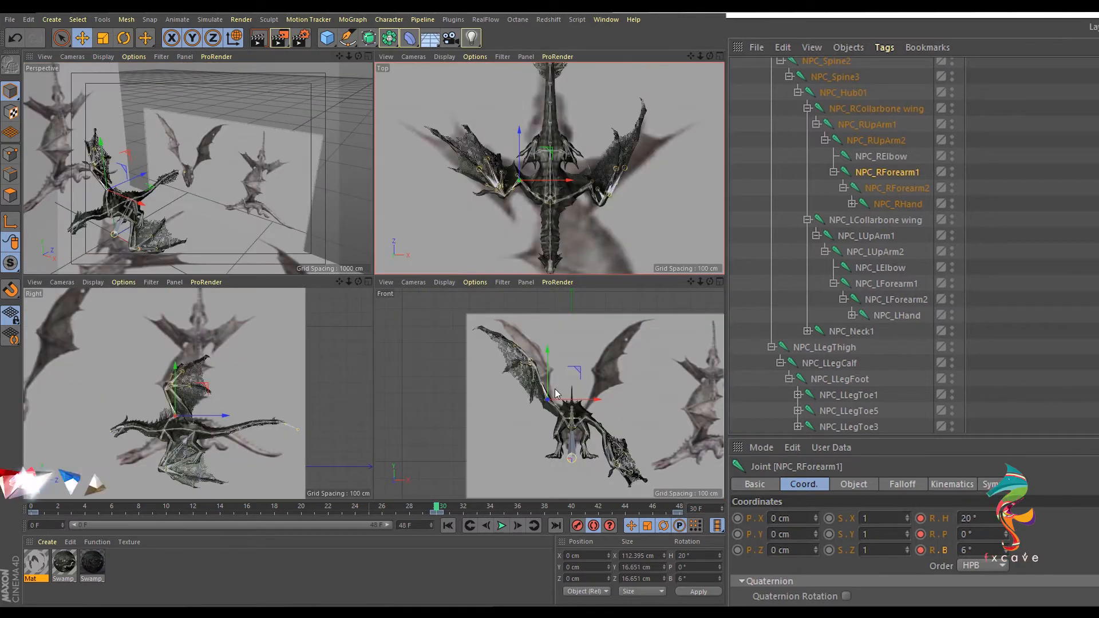
pyautogui.middleClick(556, 393)
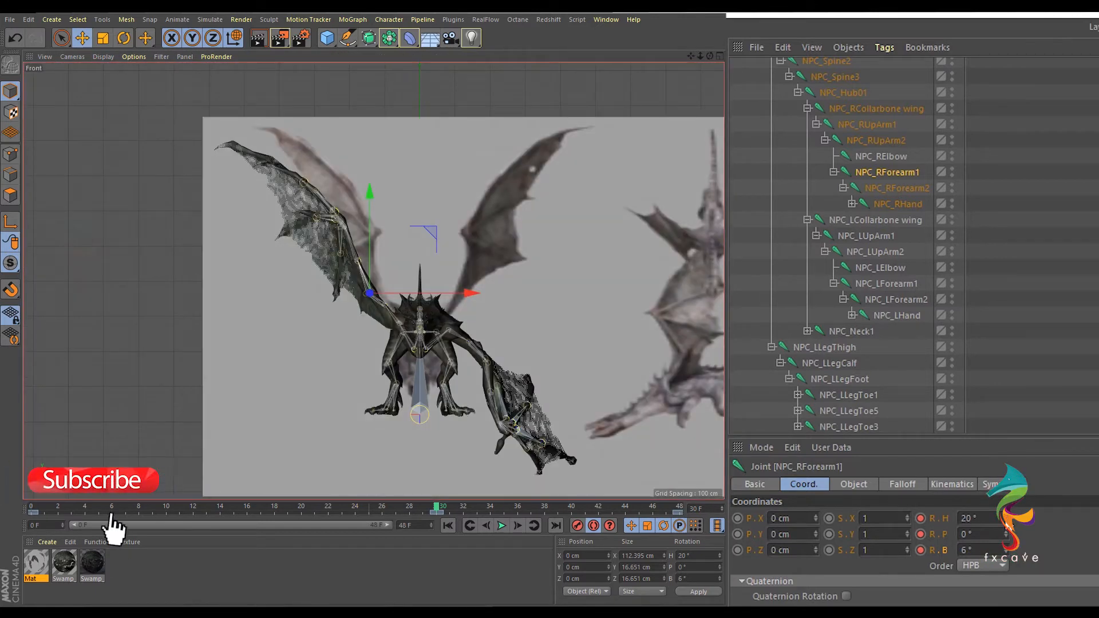
pyautogui.click(875, 141)
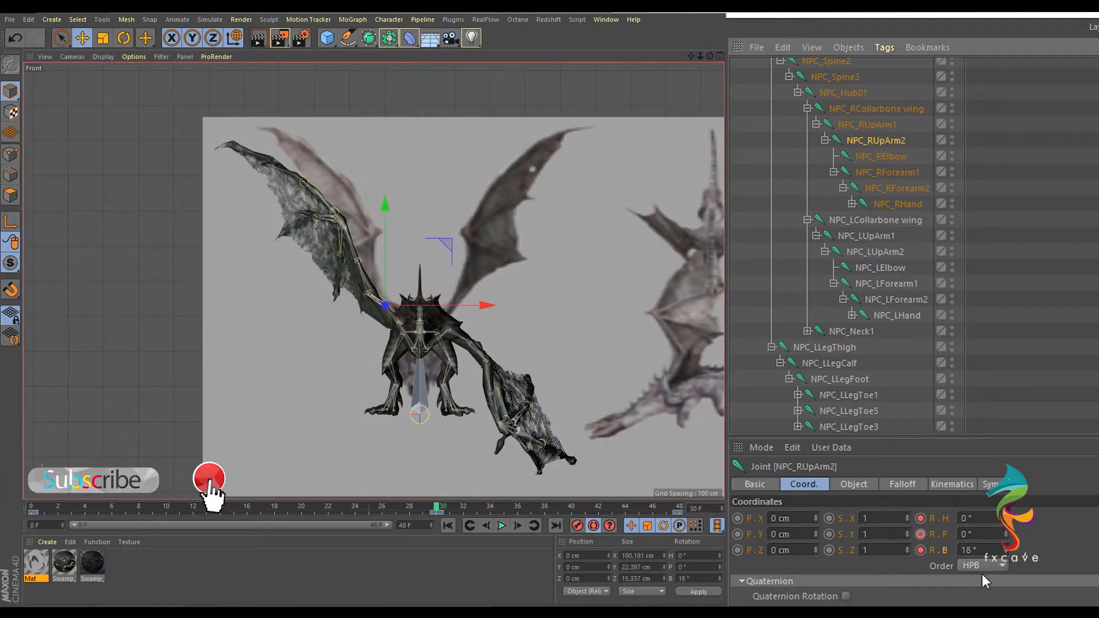
pyautogui.moveTo(1006, 518); pyautogui.dragTo(1006, 561)
pyautogui.hotkey('ctrl', 'z')
pyautogui.middleClick(537, 211)
pyautogui.middleClick(510, 138)
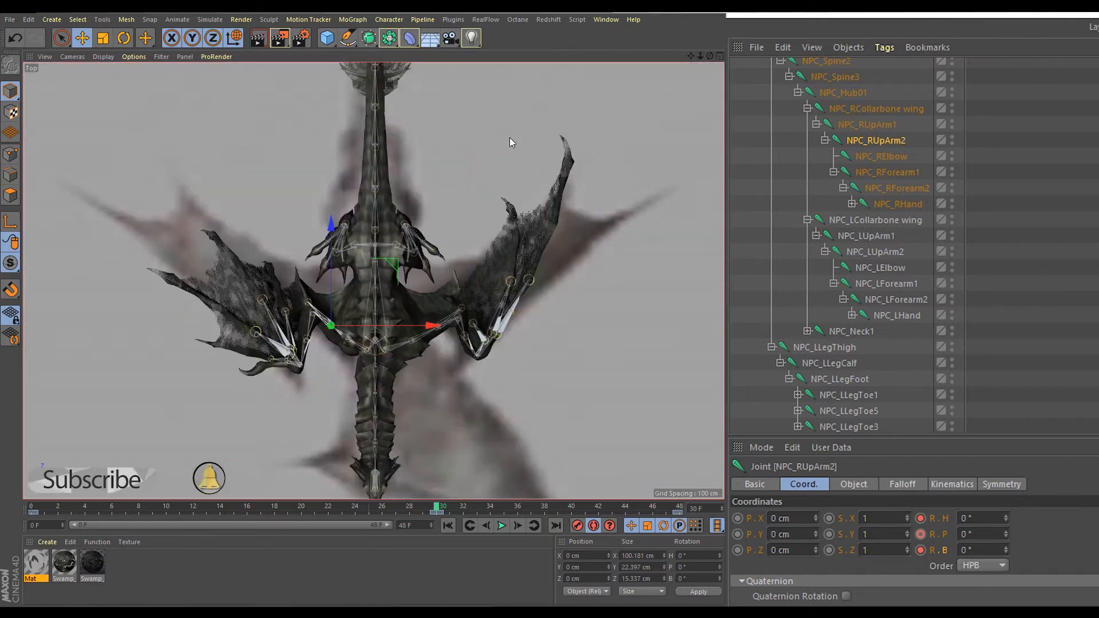
# - Try a -21° heading on the NPC_RUpArm2 joint, compare it with the Right and Top references, and undo it
pyautogui.scroll(-6, 445, 198)
pyautogui.middleClick(238, 310)
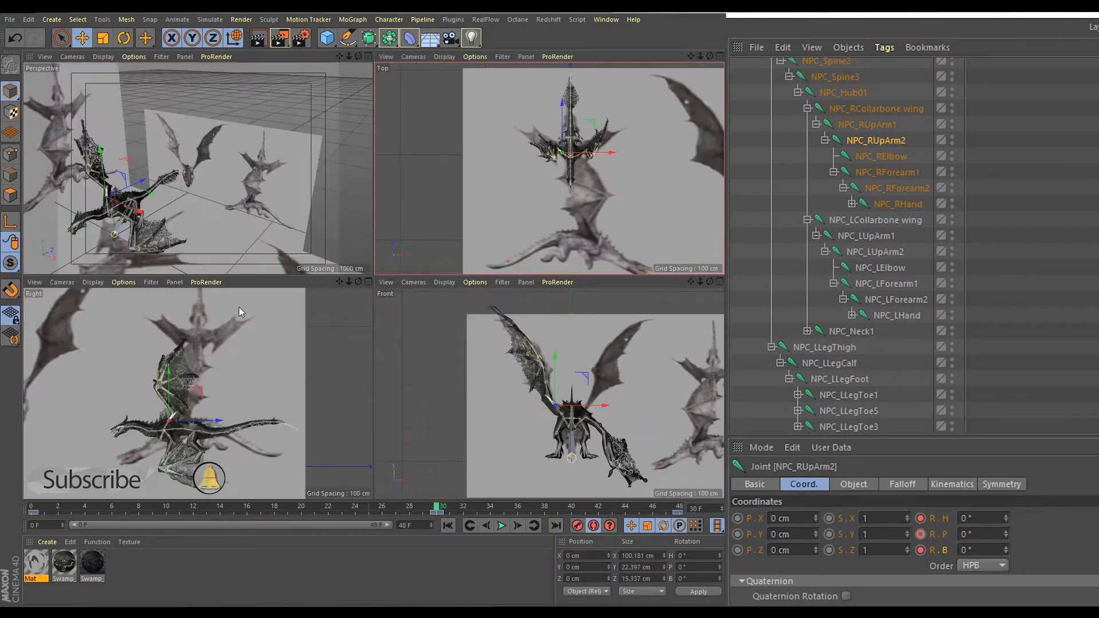
pyautogui.middleClick(238, 311)
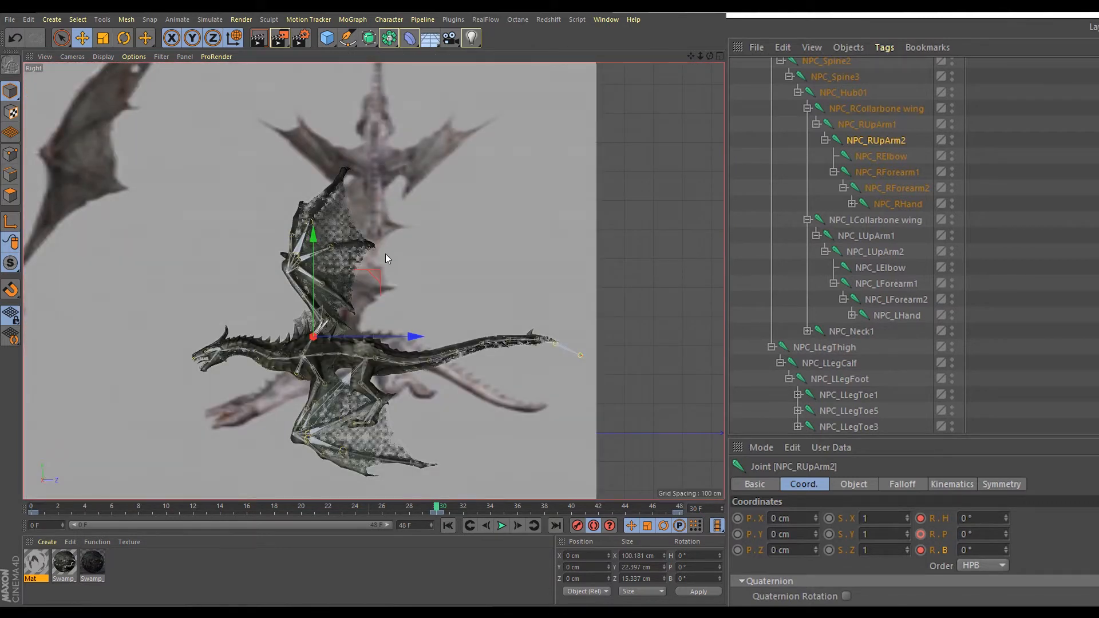
pyautogui.moveTo(1004, 517); pyautogui.dragTo(1005, 529)
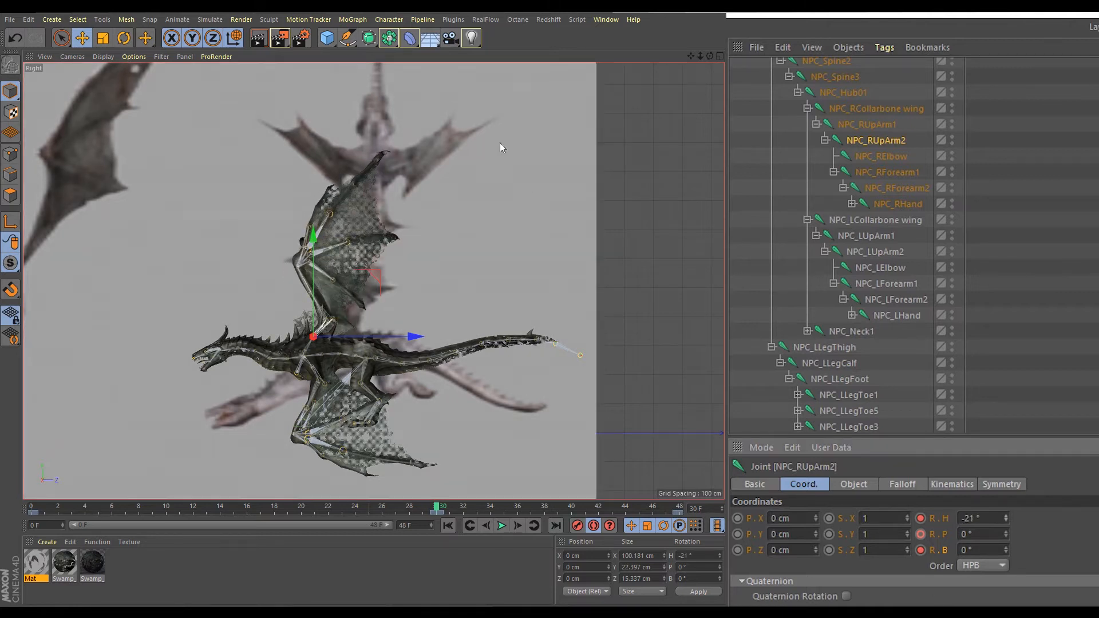
pyautogui.middleClick(497, 139)
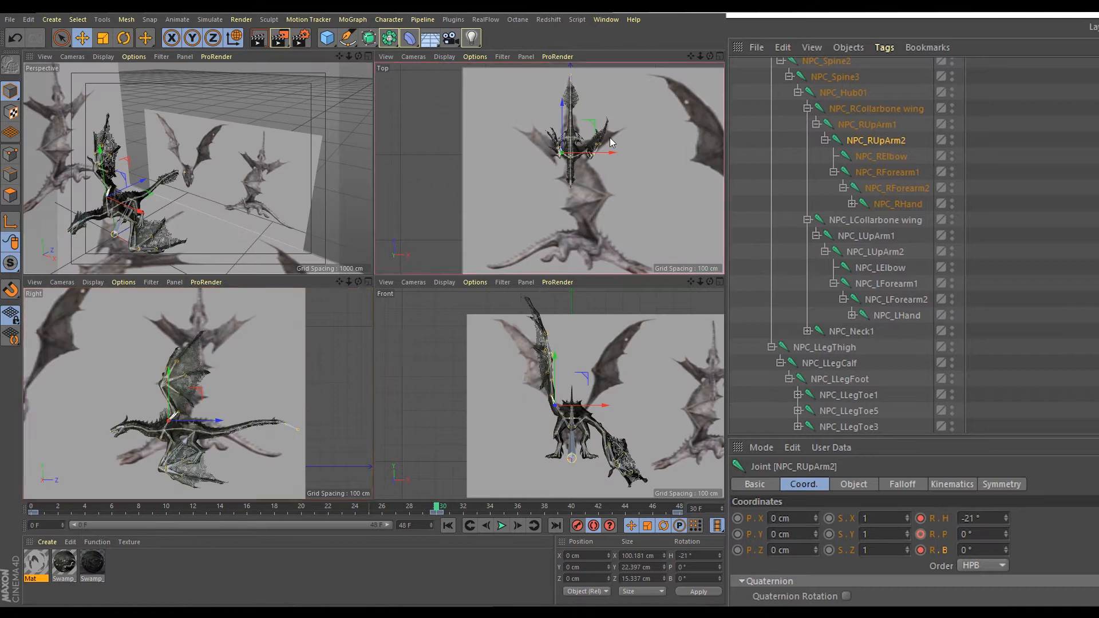
pyautogui.middleClick(610, 137)
pyautogui.scroll(5, 554, 270)
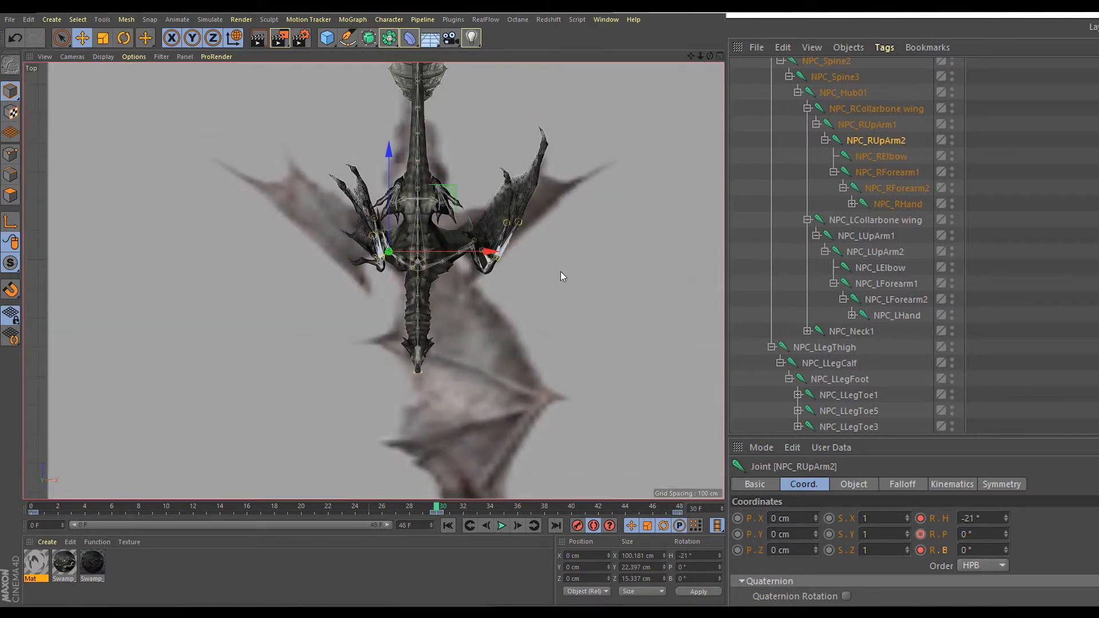
pyautogui.hotkey('ctrl', 'z')
# - Set the NPC_RForearm1 joint's bank to 18° to align the right wing with the reference in the Right view
pyautogui.click(886, 170)
pyautogui.middleClick(308, 315)
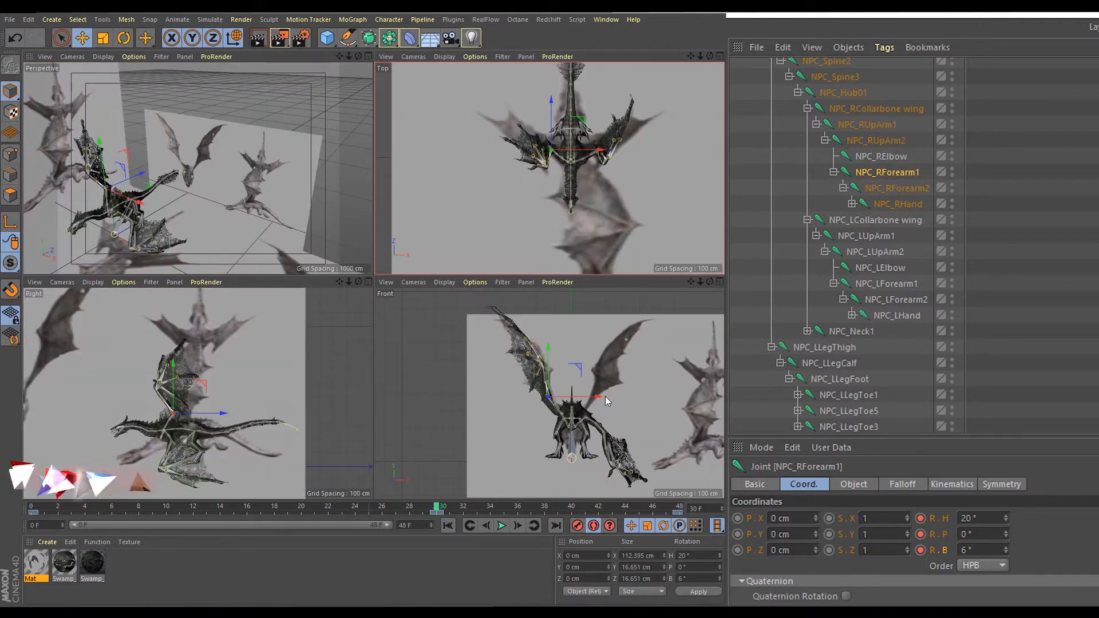
pyautogui.middleClick(195, 396)
pyautogui.moveTo(1006, 550); pyautogui.dragTo(1018, 550)
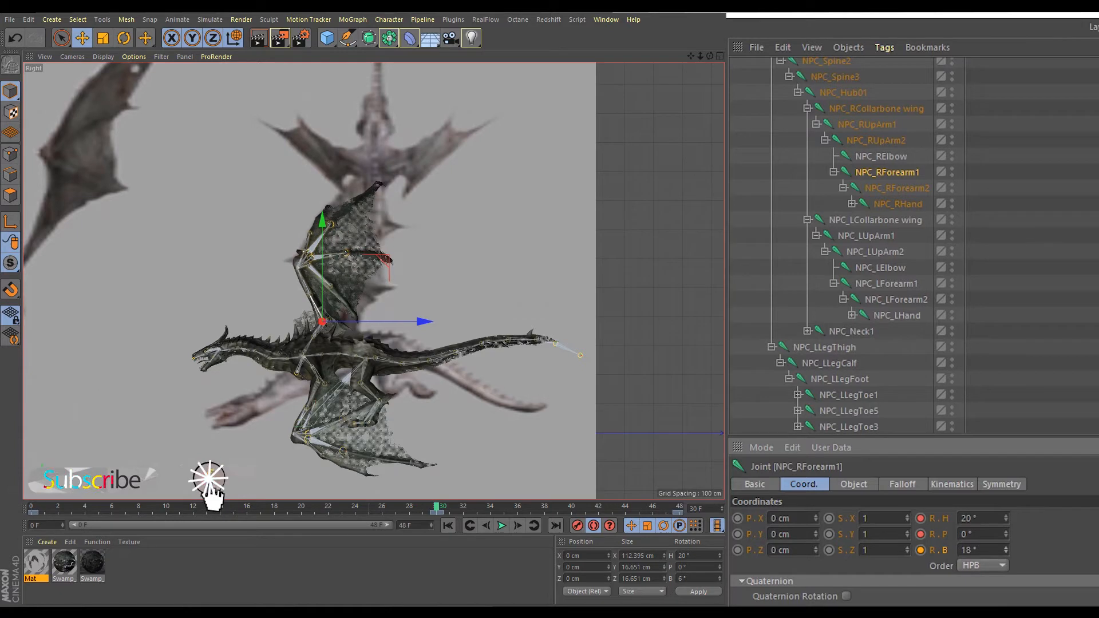
pyautogui.middleClick(603, 262)
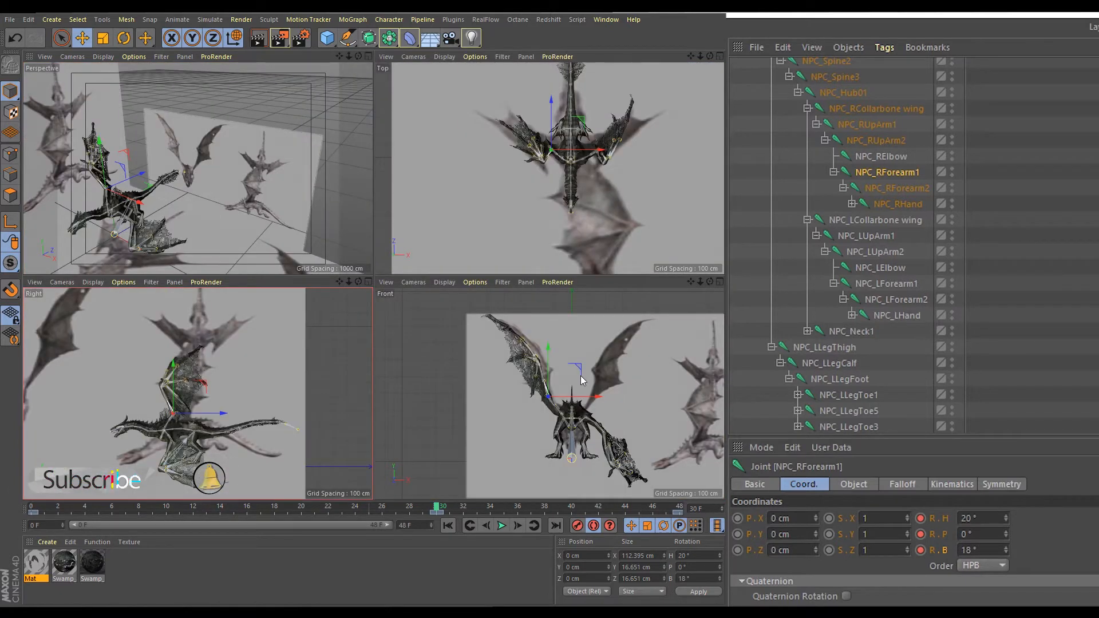
# - Set the NPC_RForearm1 joint's heading to 8° and check the right wing against the Right and Front references
pyautogui.middleClick(521, 338)
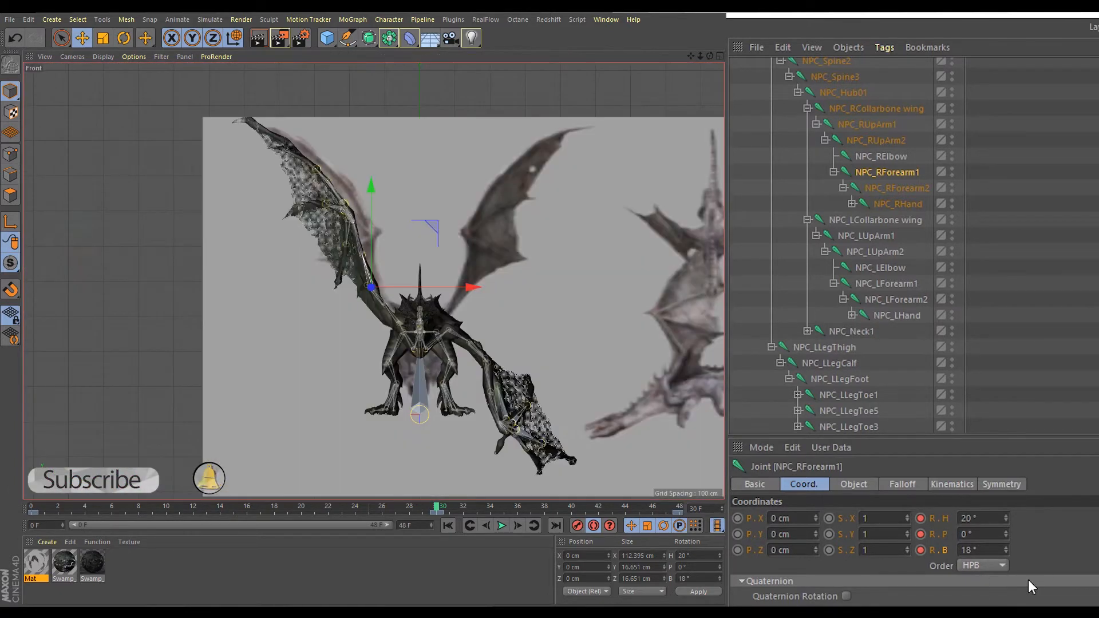
pyautogui.moveTo(1006, 518); pyautogui.dragTo(1006, 532)
pyautogui.middleClick(446, 201)
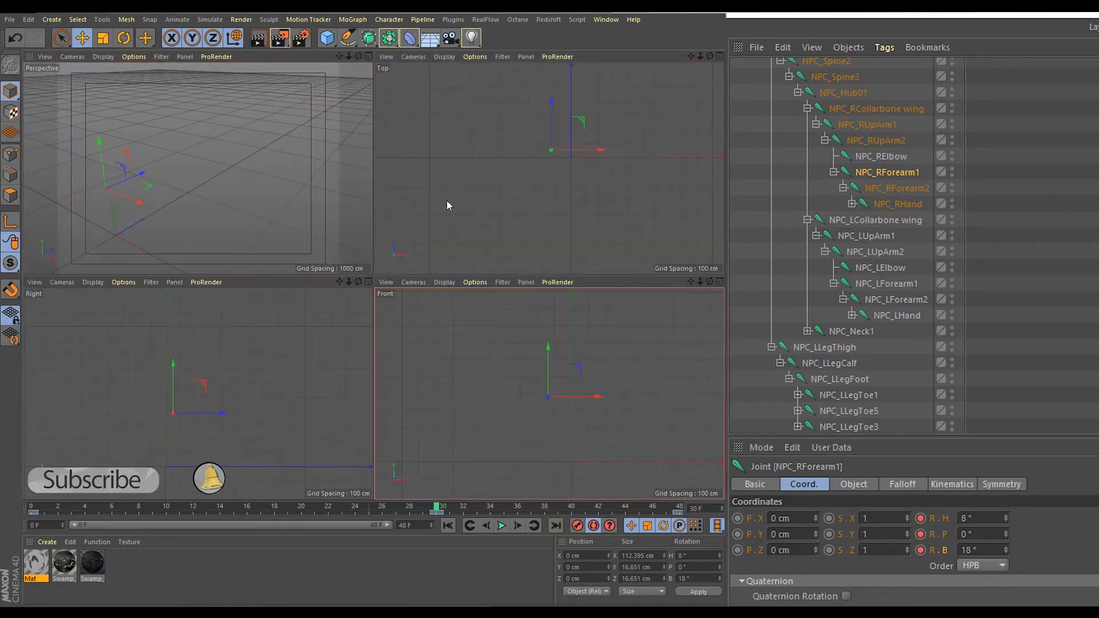
pyautogui.middleClick(261, 362)
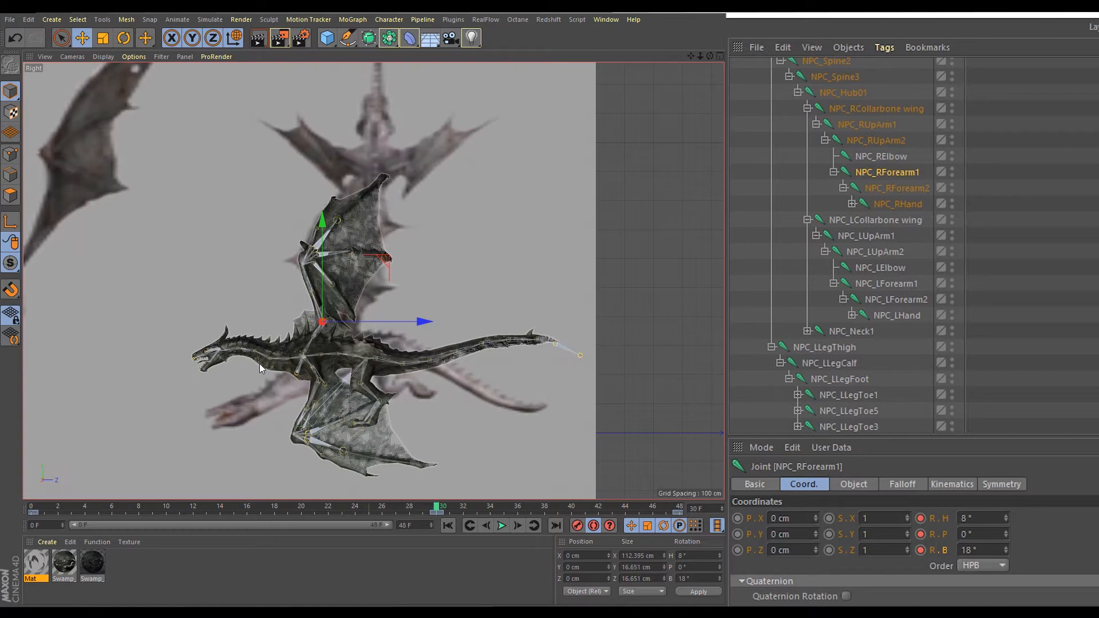
pyautogui.middleClick(349, 389)
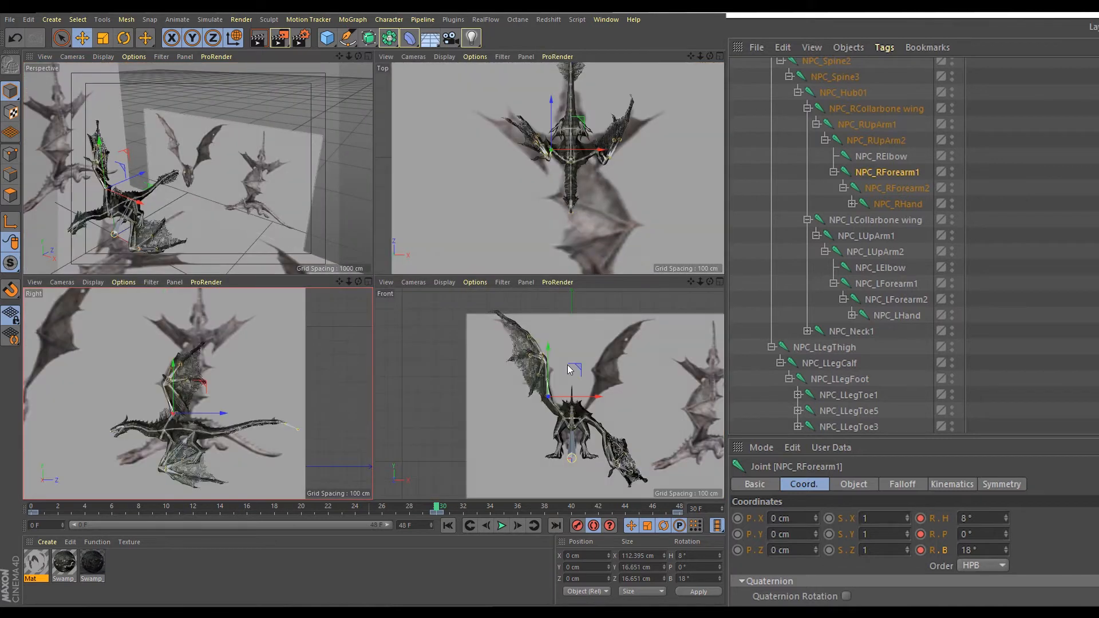
pyautogui.middleClick(525, 304)
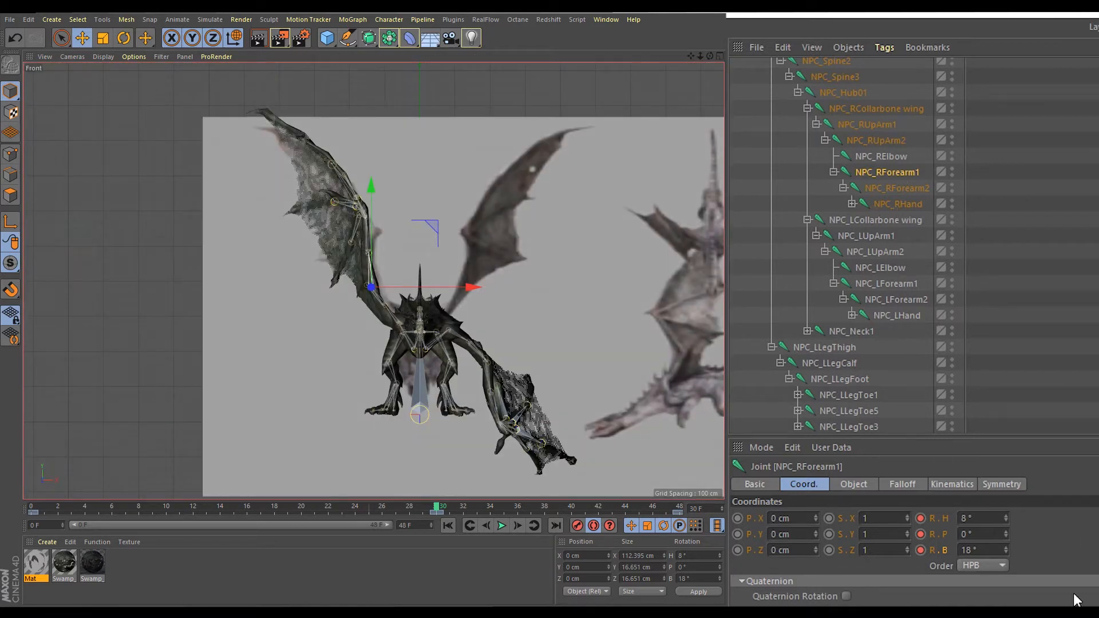
# - Mirror the right collarbone's heading onto the left wing by setting the NPC_LCollarbone wing heading to 2°
pyautogui.click(864, 107)
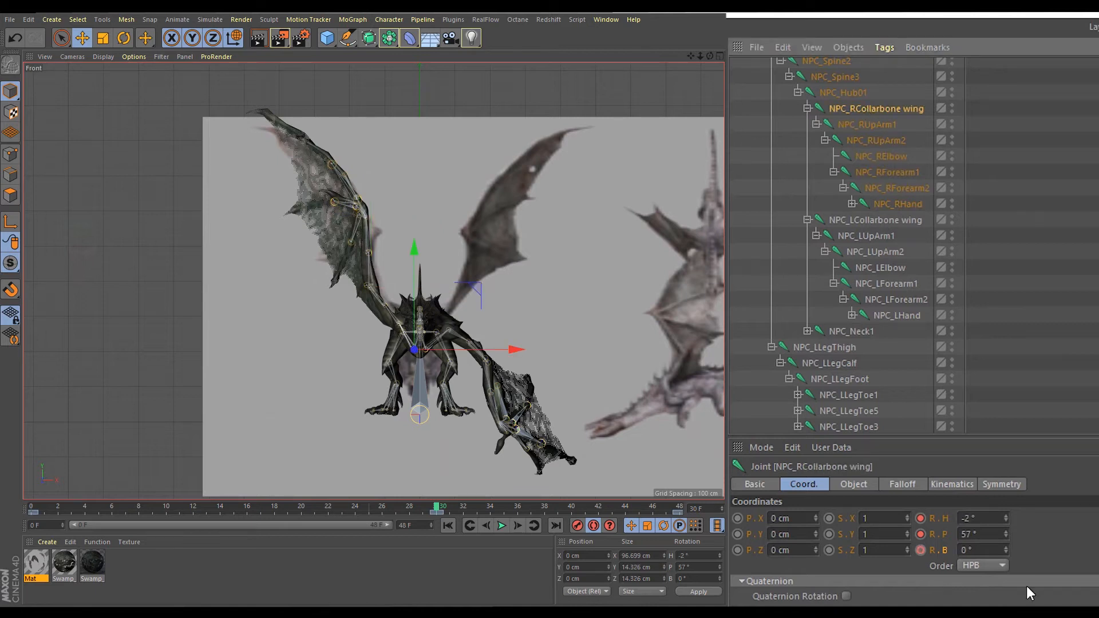
pyautogui.click(875, 220)
pyautogui.click(983, 517)
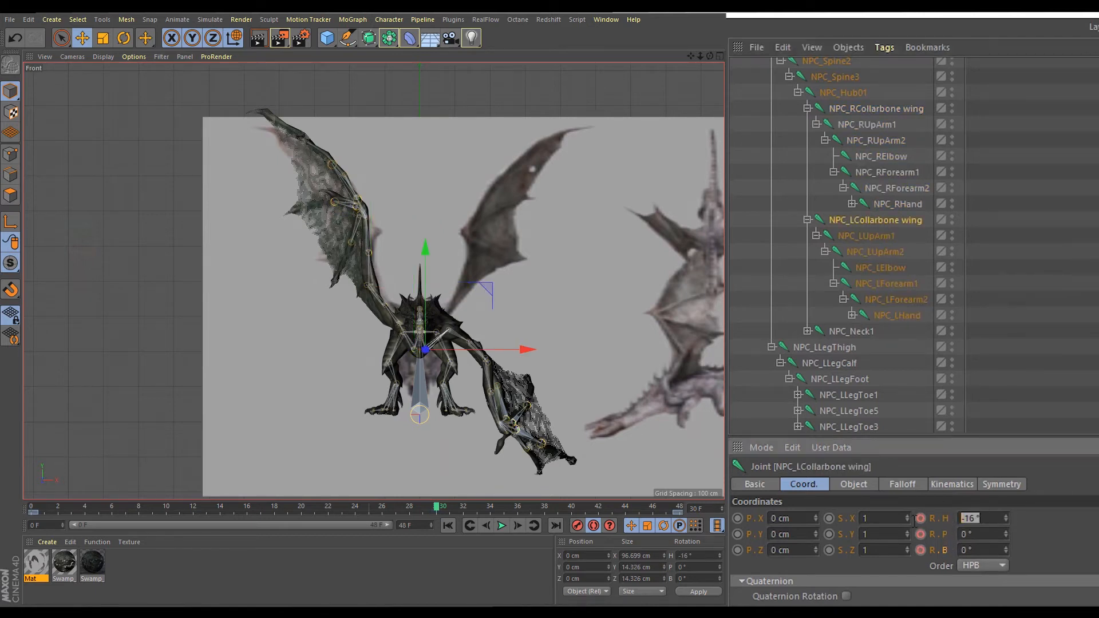
pyautogui.write('2')
pyautogui.press('Return')
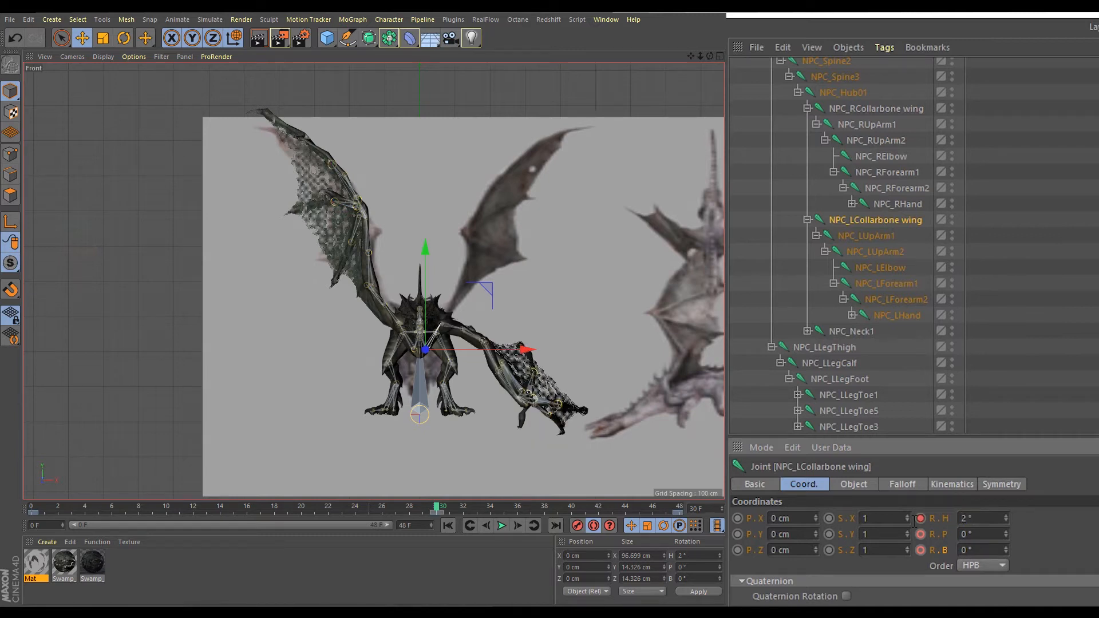
# - Mirror the NPC_RUpArm1 heading onto the left wing by setting the NPC_LUpArm1 heading to 67°
pyautogui.click(877, 124)
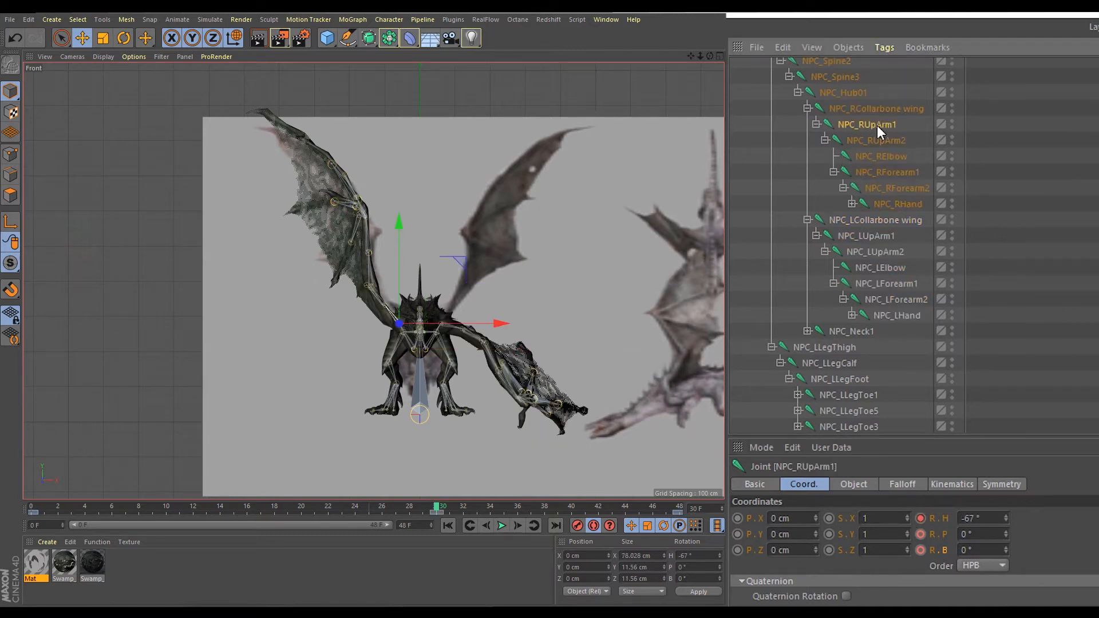
pyautogui.click(863, 236)
pyautogui.click(971, 518)
pyautogui.write('67')
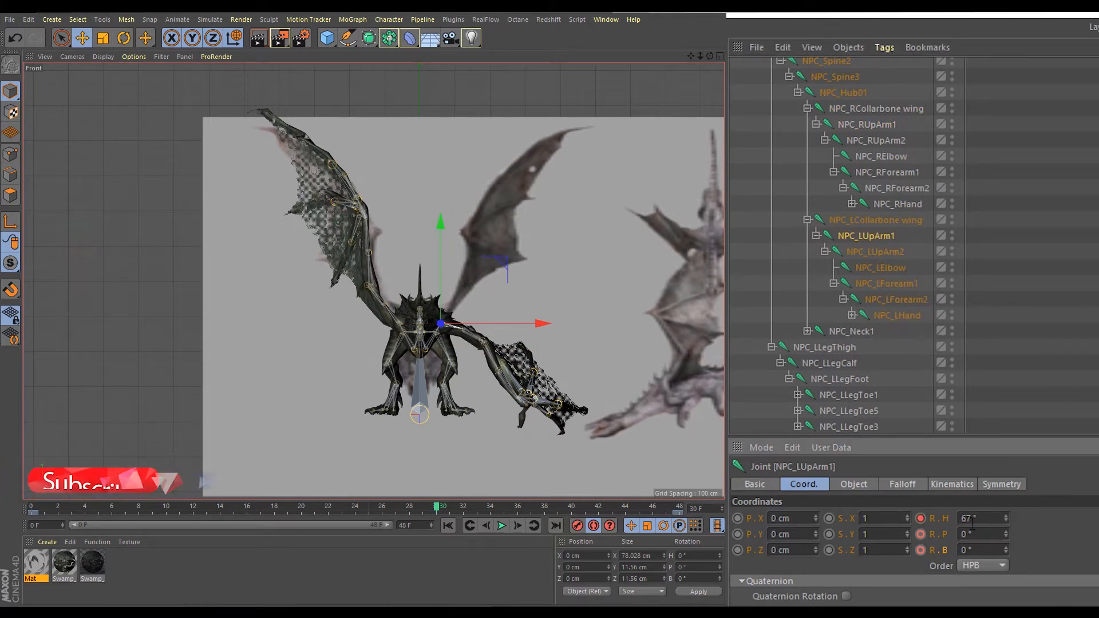
pyautogui.press('Return')
# - Reset the NPC_LUpArm2 joint's heading to 0° to match the NPC_RUpArm2 joint
pyautogui.click(880, 249)
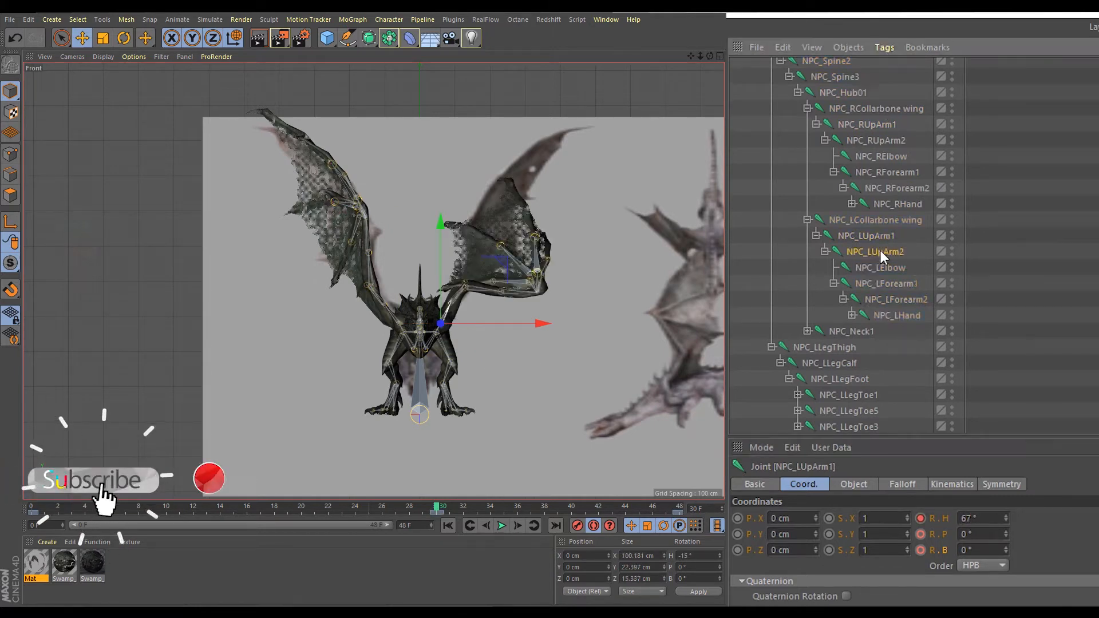
pyautogui.click(892, 141)
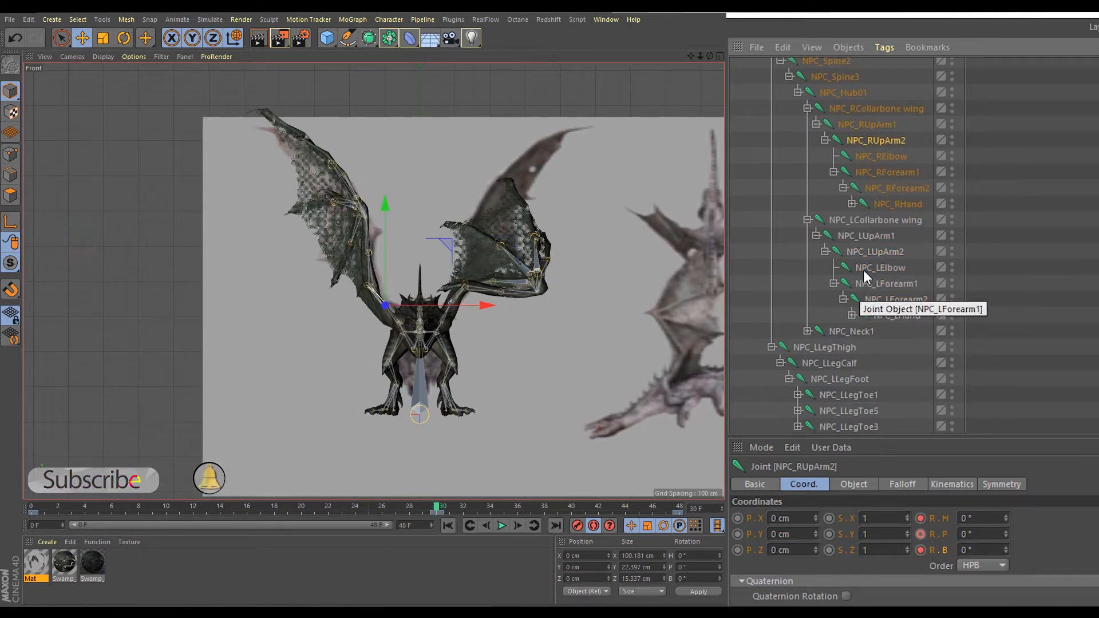
pyautogui.click(875, 252)
pyautogui.rightClick(1006, 515)
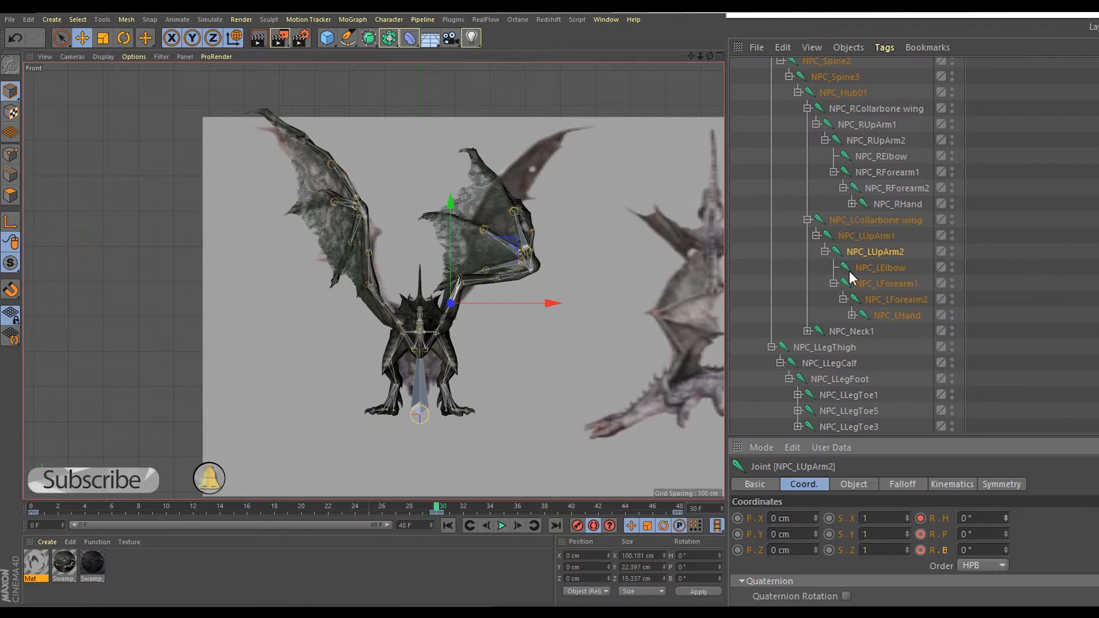
# - Reset the NPC_LForearm1 joint's heading and pitch to 0° and set its bank to -18°
pyautogui.click(884, 159)
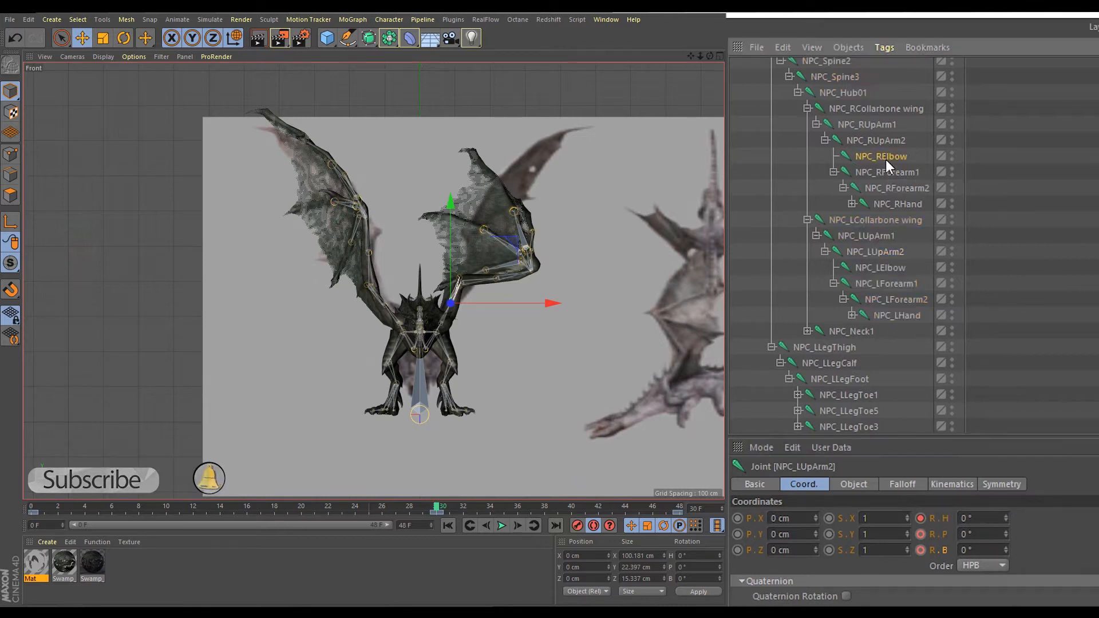
pyautogui.click(887, 171)
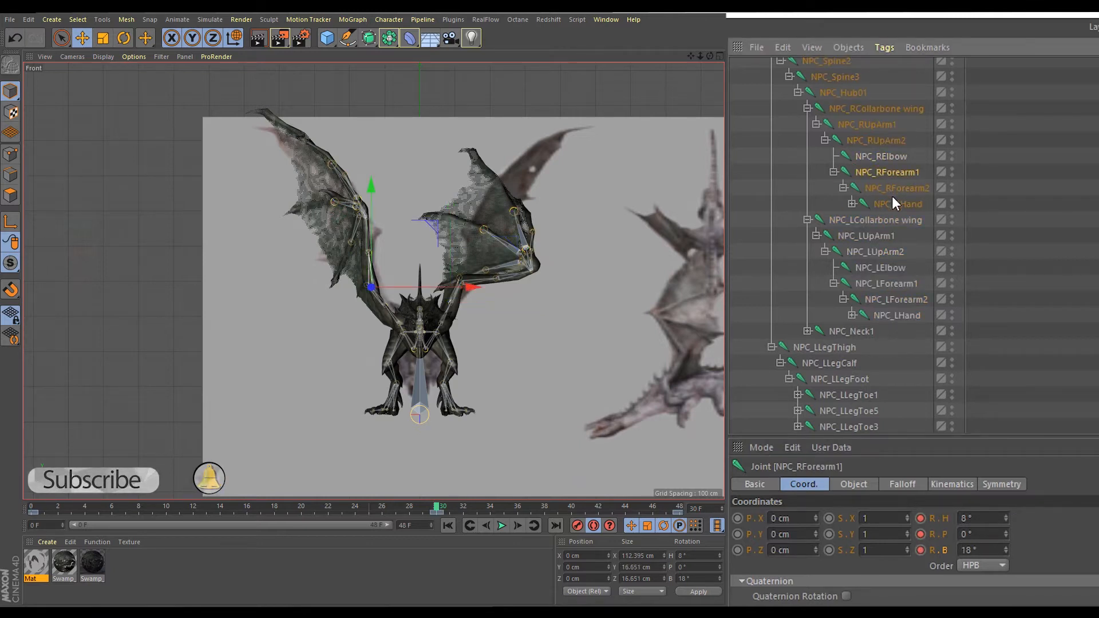
pyautogui.click(883, 284)
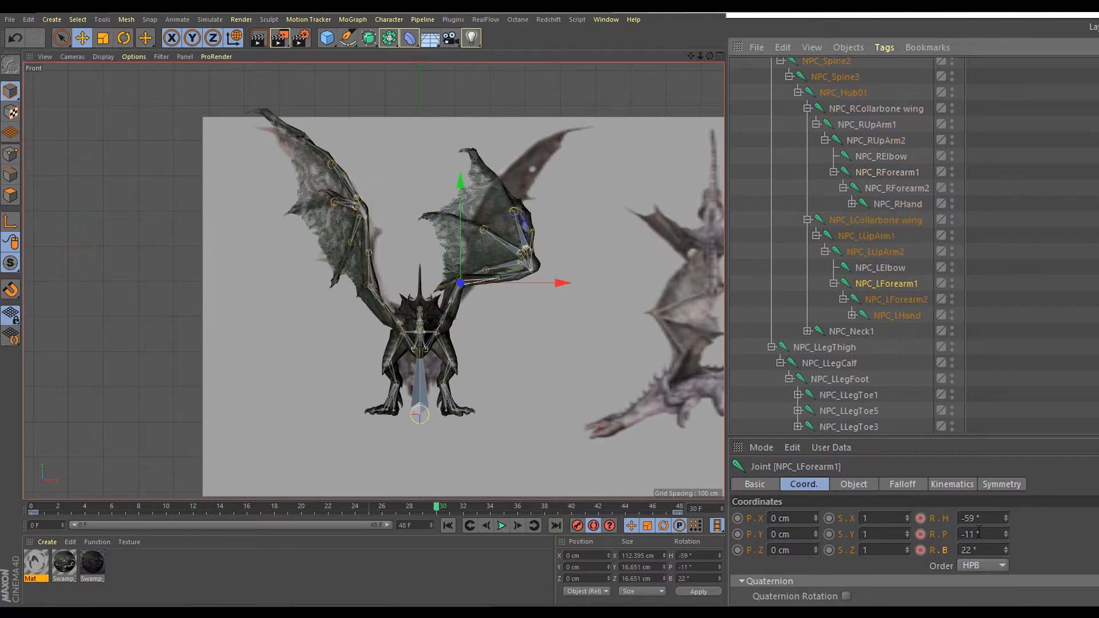
pyautogui.rightClick(1006, 520)
pyautogui.rightClick(1006, 535)
pyautogui.doubleClick(995, 550)
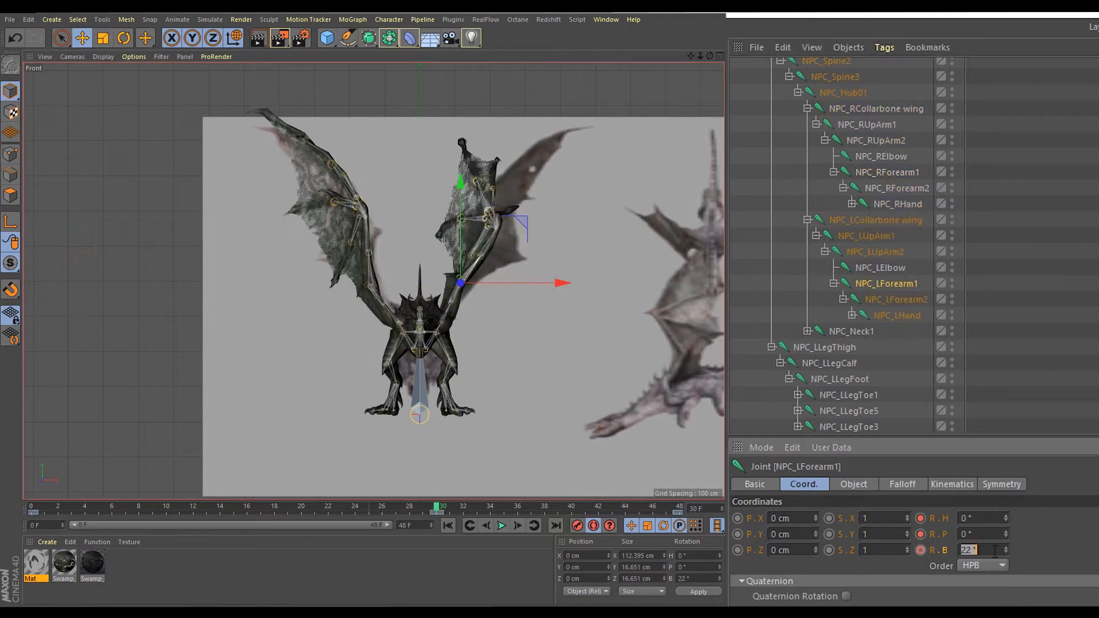
pyautogui.write('-18')
pyautogui.press('Return')
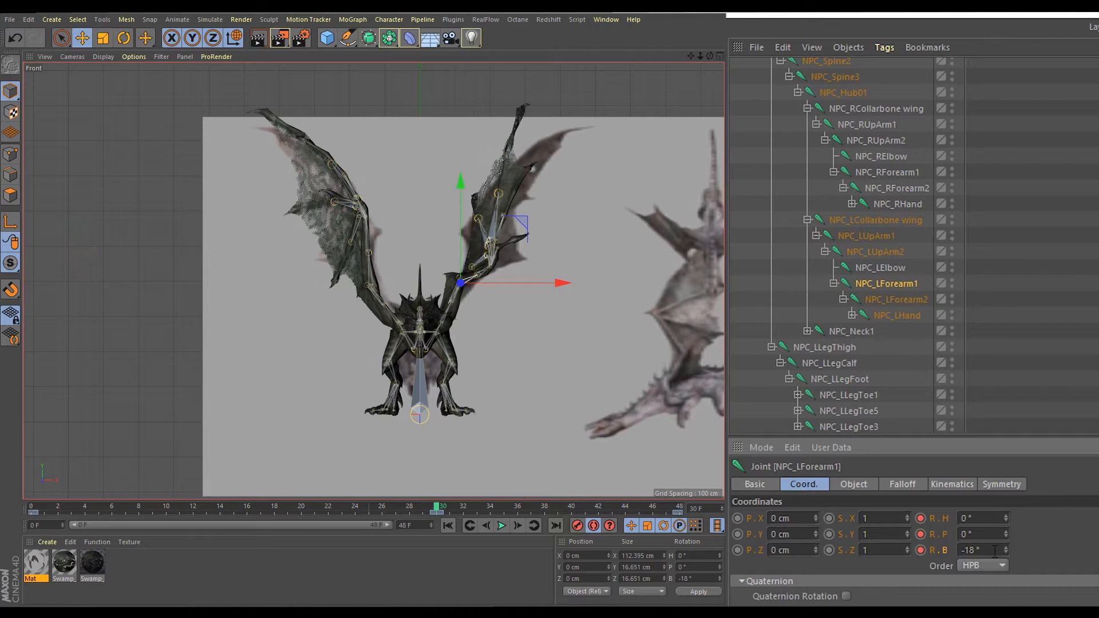
# - Reset the NPC_LForearm2 joint's heading to 0° to match the NPC_RForearm2 joint
pyautogui.click(888, 300)
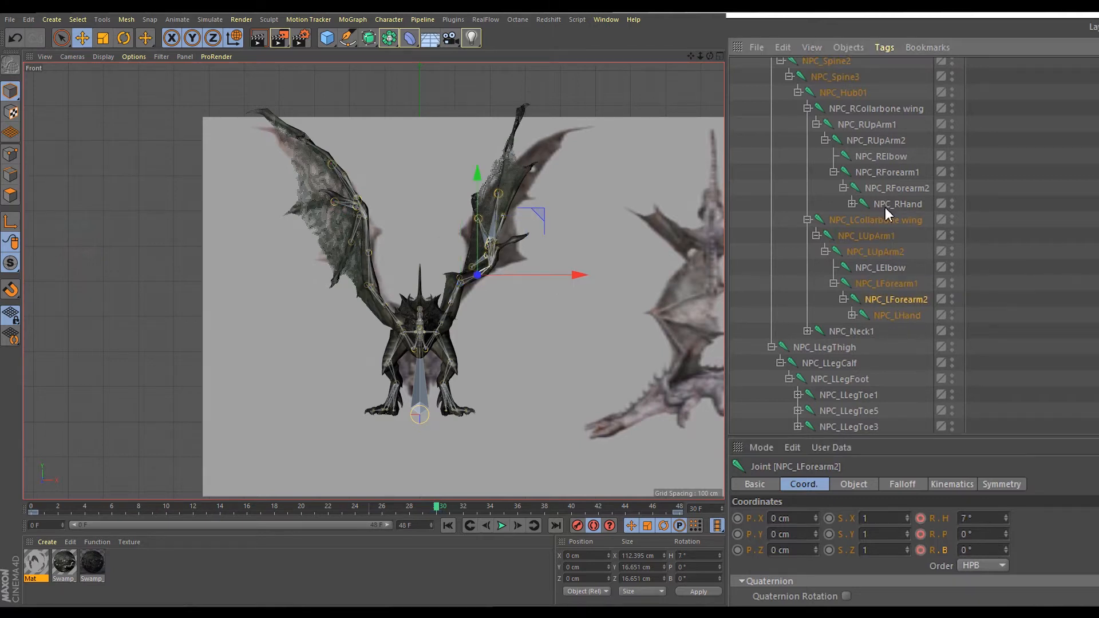
pyautogui.click(895, 188)
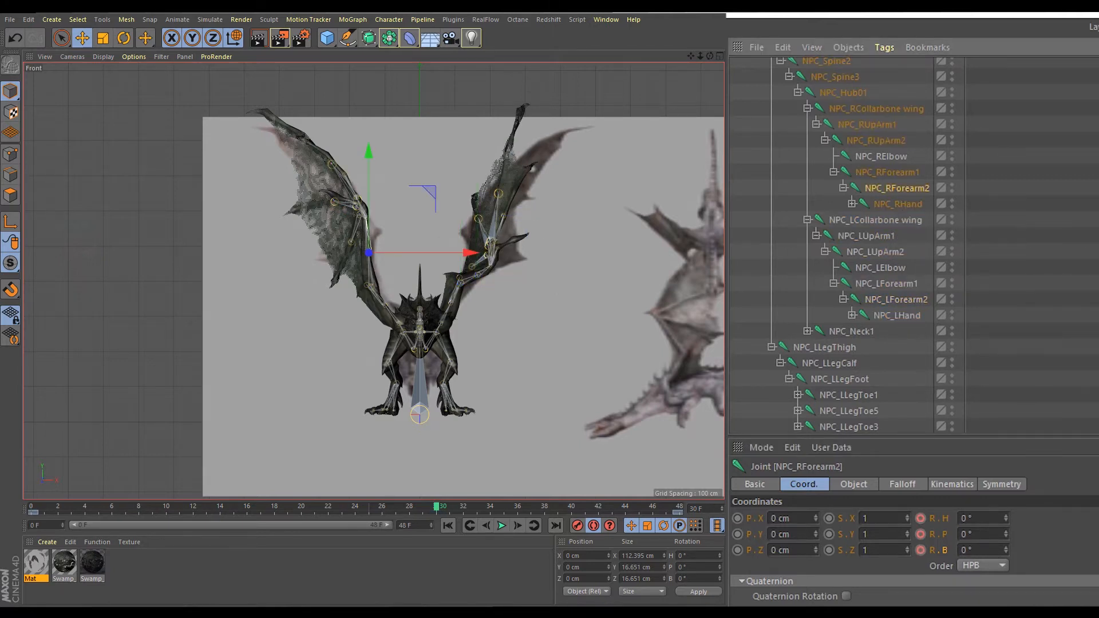
pyautogui.click(904, 302)
pyautogui.rightClick(1005, 519)
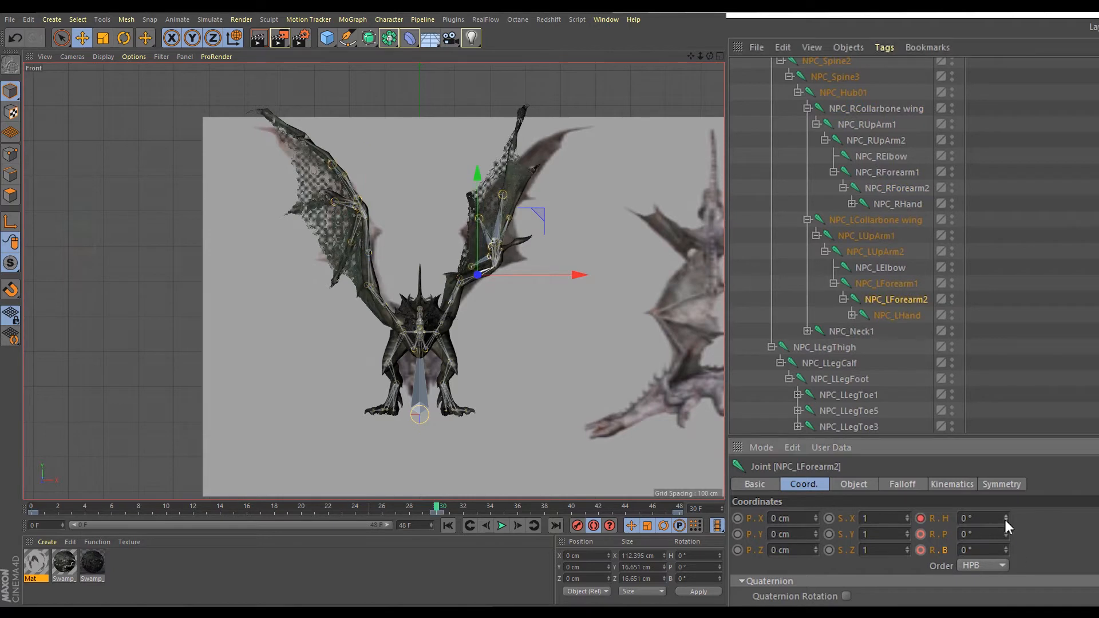
# - Mirror the NPC_RHand rotation onto the left wing by setting the NPC_LHand heading to 33° and its pitch to 0°
pyautogui.click(890, 204)
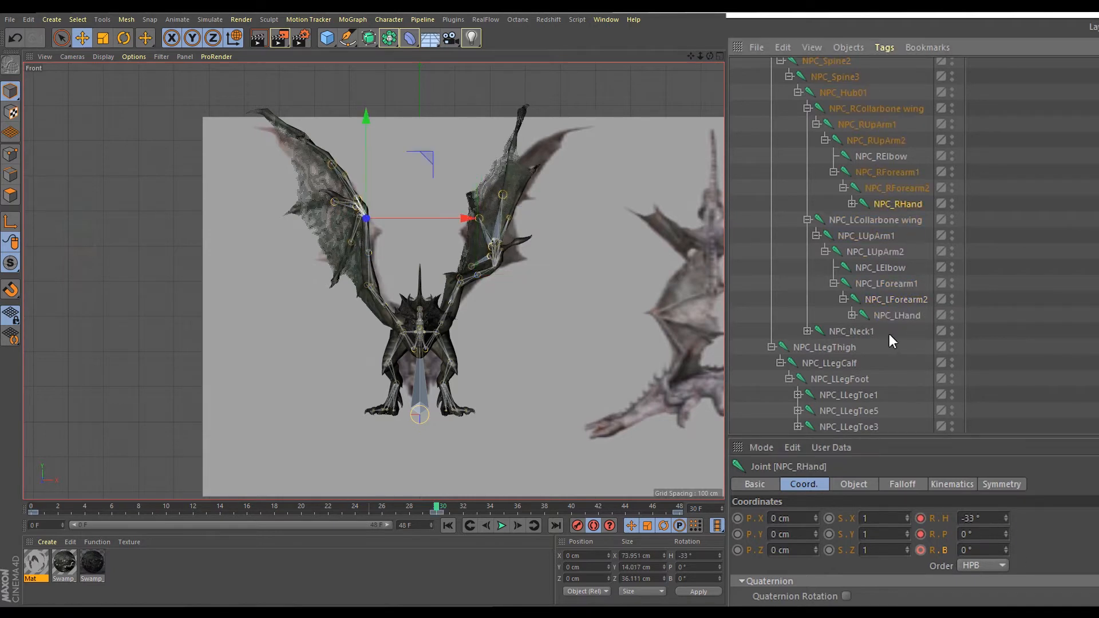
pyautogui.click(898, 316)
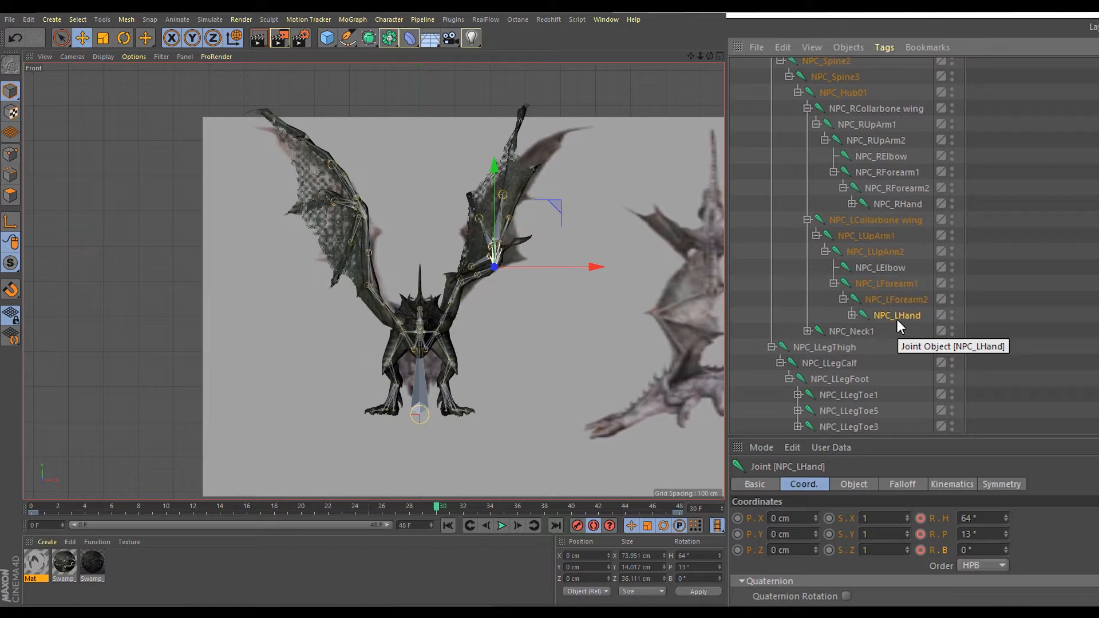
pyautogui.rightClick(1005, 520)
pyautogui.rightClick(1004, 535)
pyautogui.doubleClick(985, 512)
pyautogui.write('33')
pyautogui.press('Return')
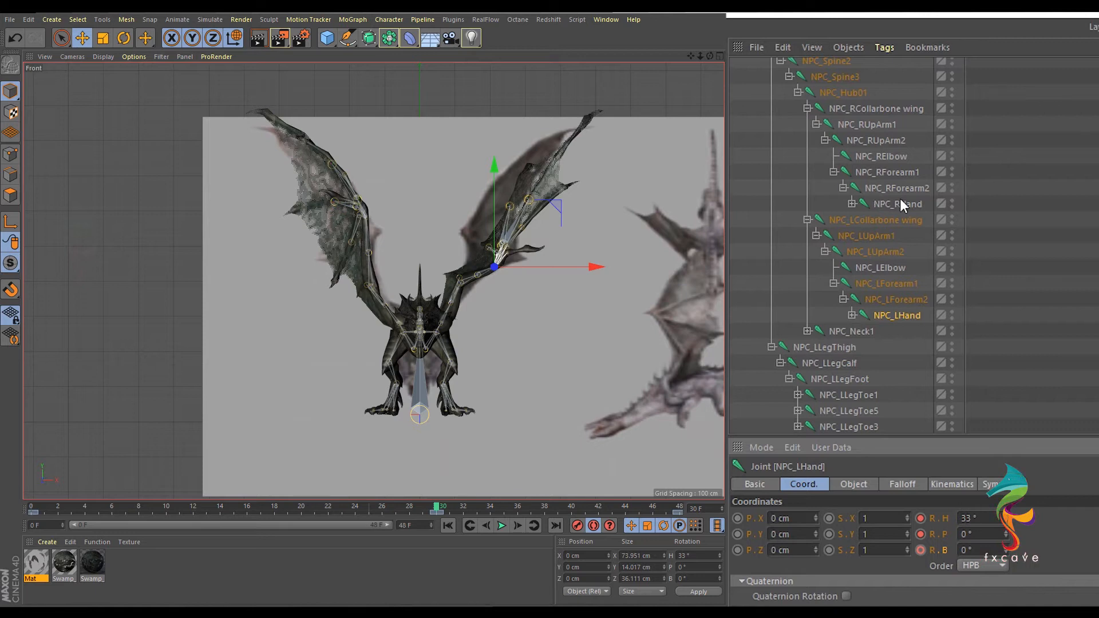
# - Compare the rotation values of the right and left hand, forearm, upper-arm and collarbone joints to find the mismatch
pyautogui.click(901, 200)
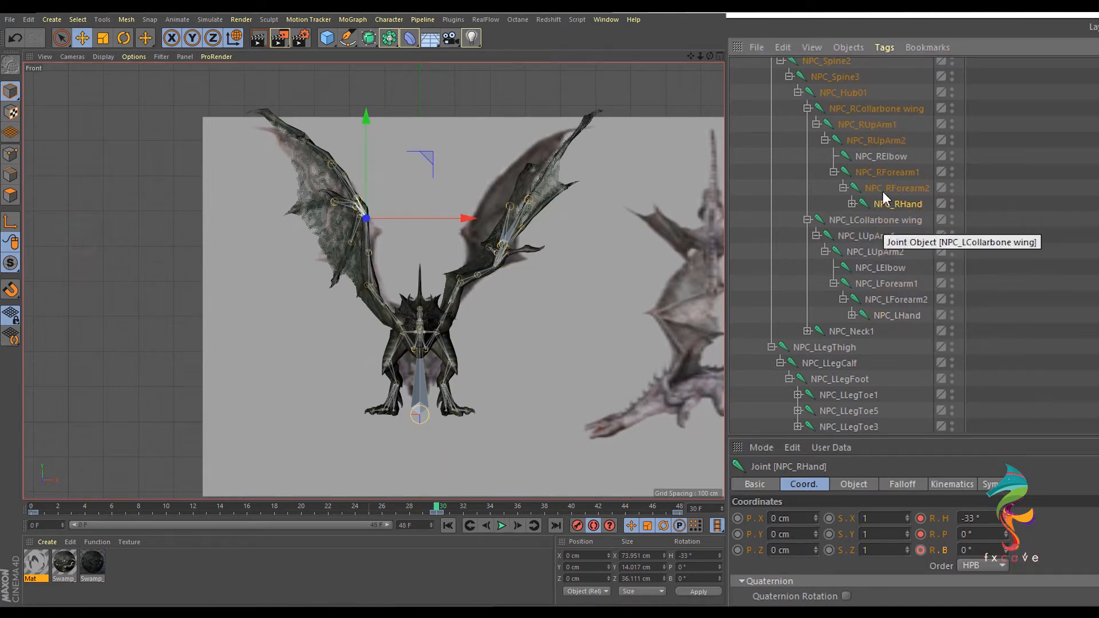
pyautogui.click(888, 166)
pyautogui.click(894, 280)
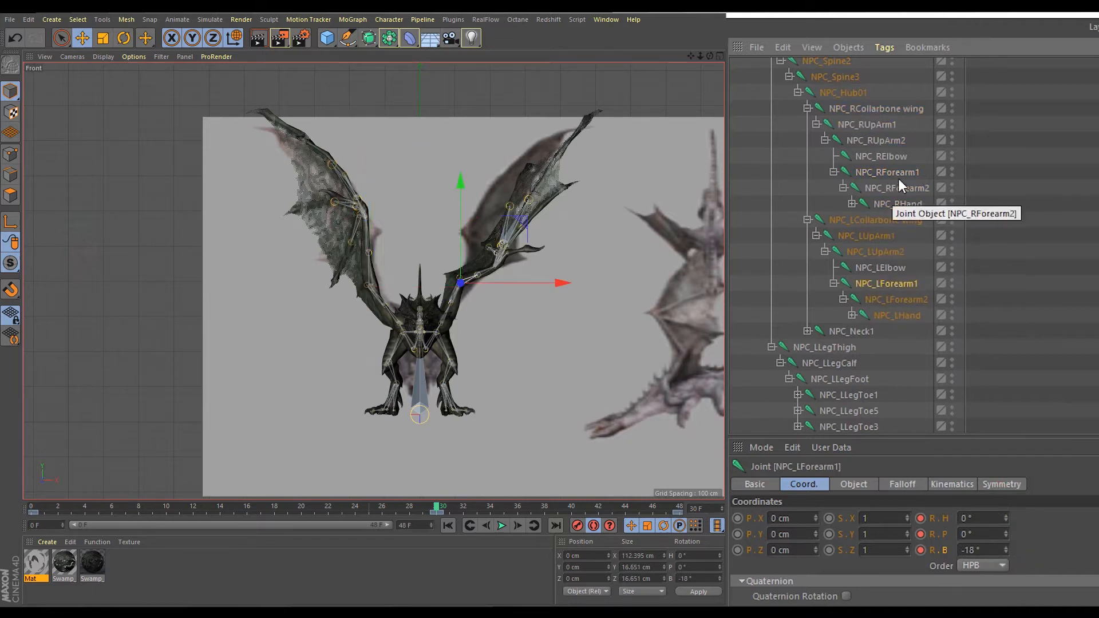
pyautogui.click(905, 173)
pyautogui.click(880, 267)
pyautogui.click(882, 220)
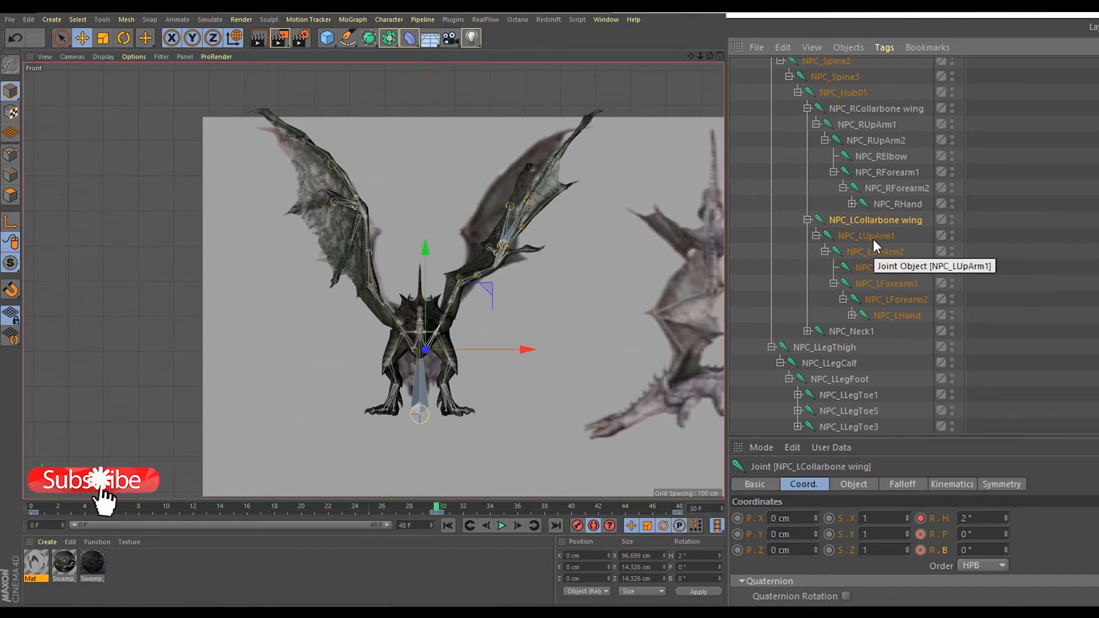
pyautogui.click(873, 239)
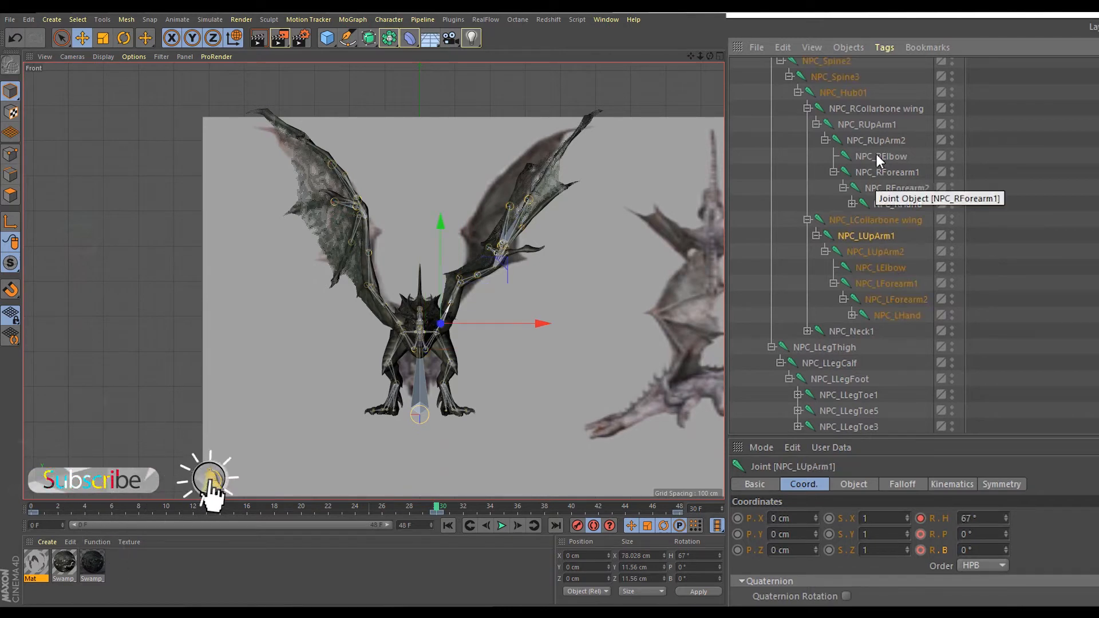
pyautogui.click(880, 123)
pyautogui.click(879, 109)
# - Mirror the right collarbone's pitch onto the left wing by setting the NPC_LCollarbone wing pitch to -57°
pyautogui.click(877, 220)
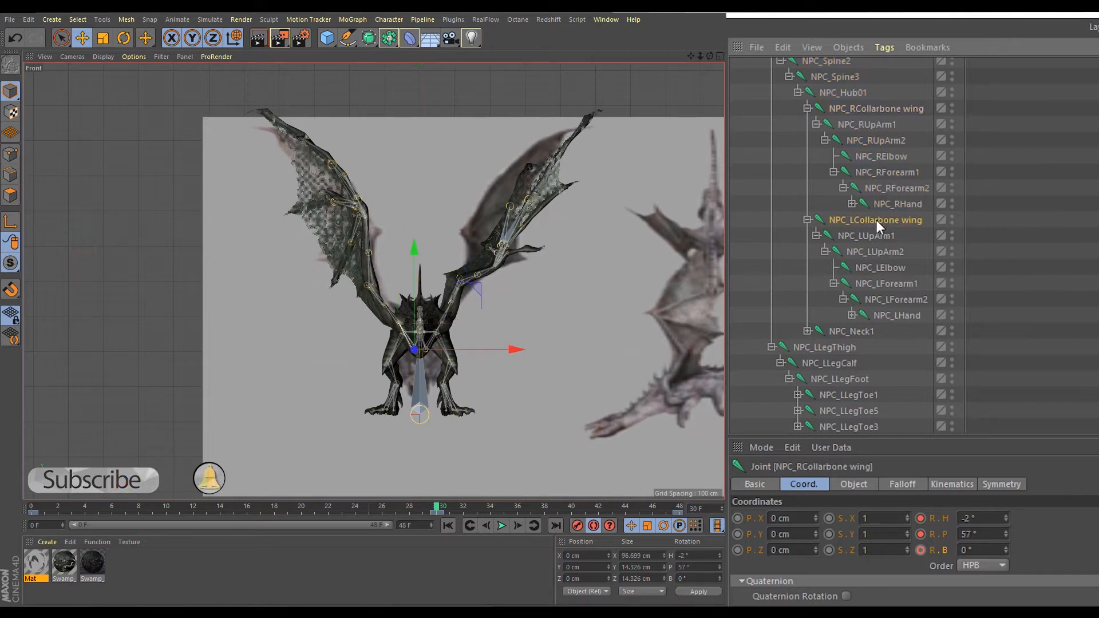
pyautogui.click(858, 109)
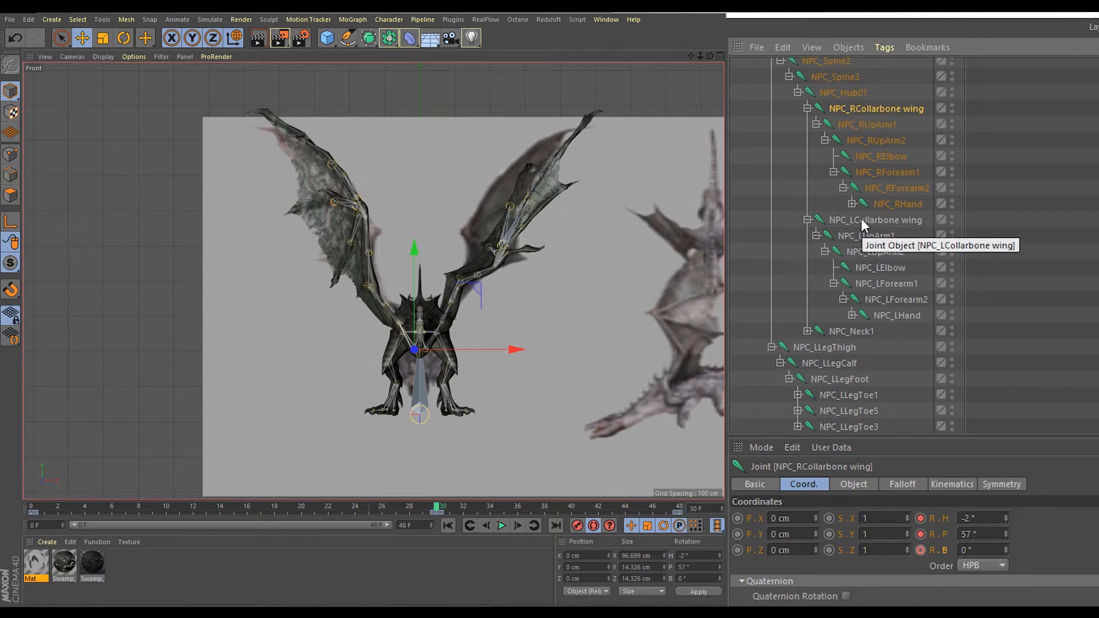
pyautogui.click(860, 219)
pyautogui.click(987, 534)
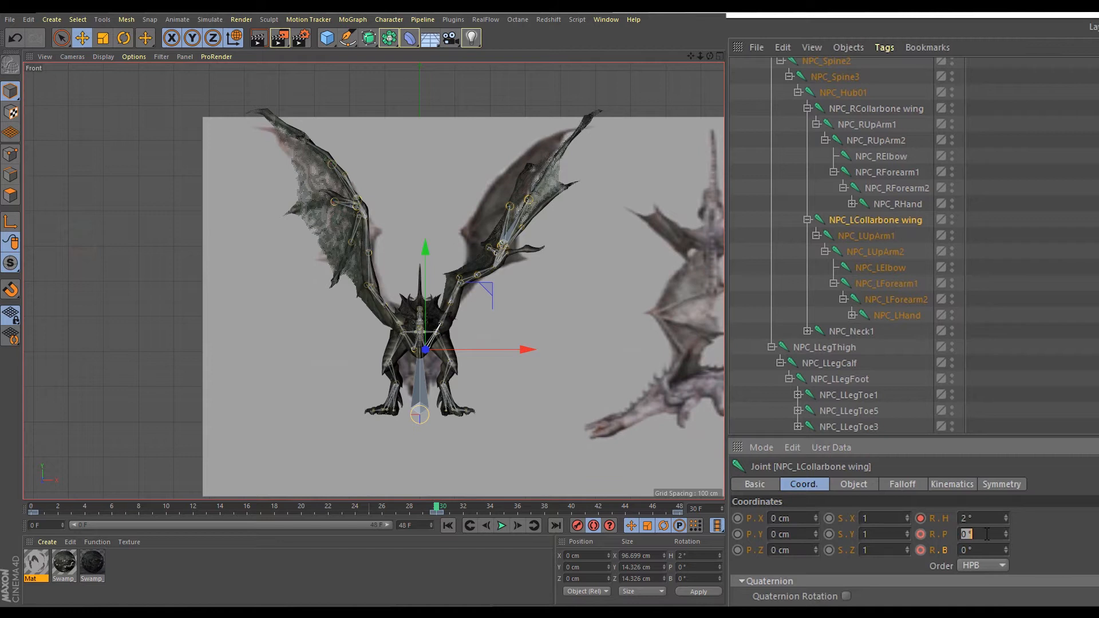
pyautogui.press('Return')
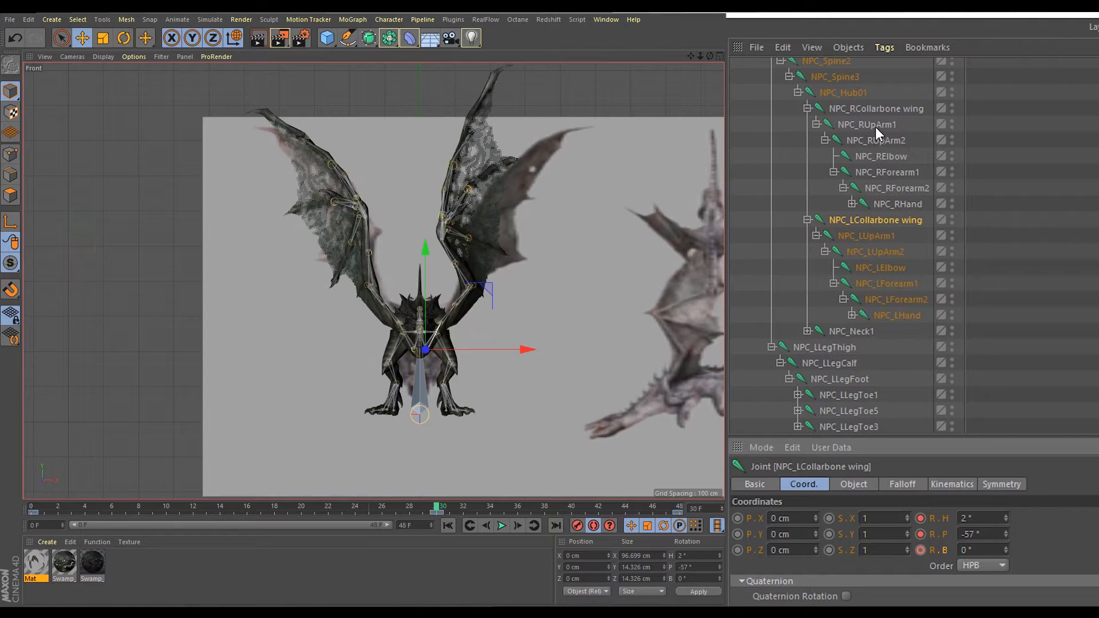
pyautogui.click(877, 240)
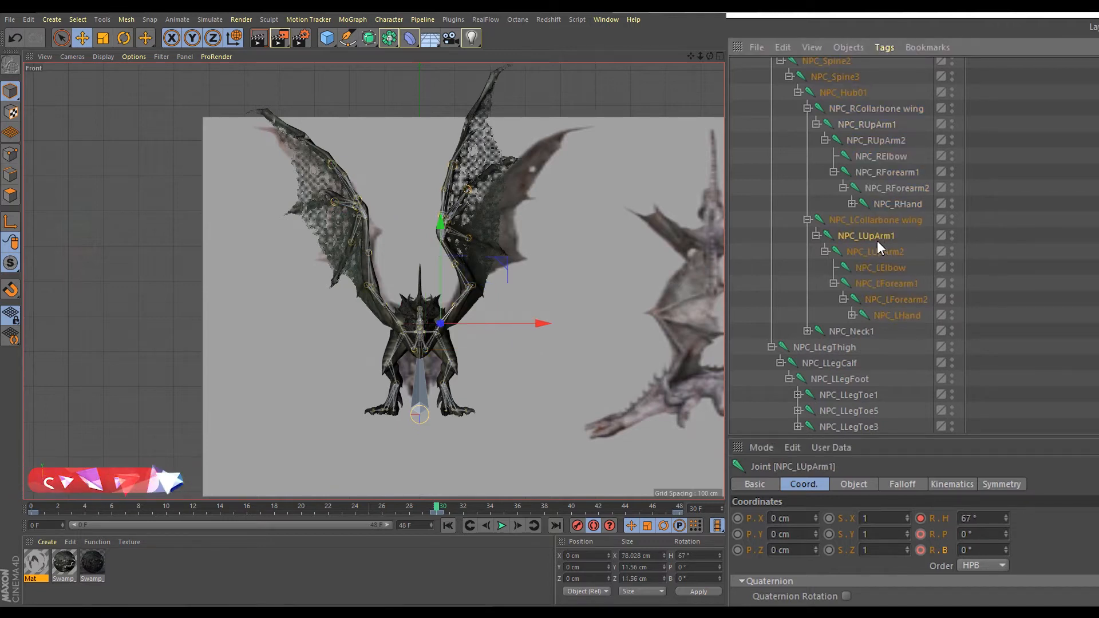
pyautogui.click(1005, 520)
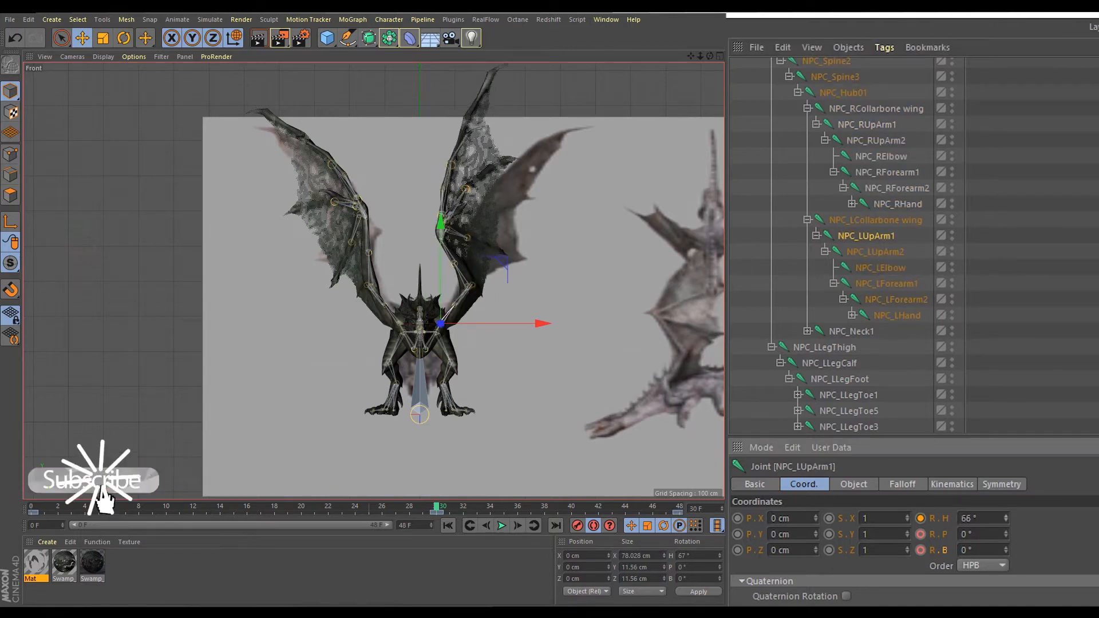
pyautogui.hotkey('ctrl', 'z')
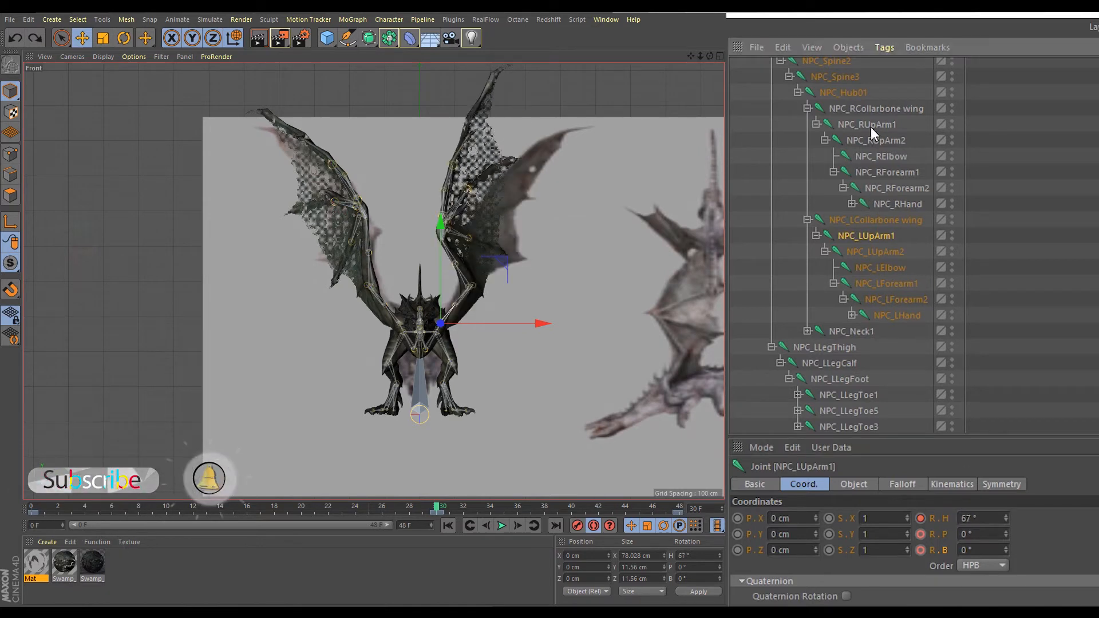
# - Compare the right elbow, NPC_RForearm1 and NPC_RUpArm2 rotations with the matching left upper-arm and forearm joints
pyautogui.click(873, 152)
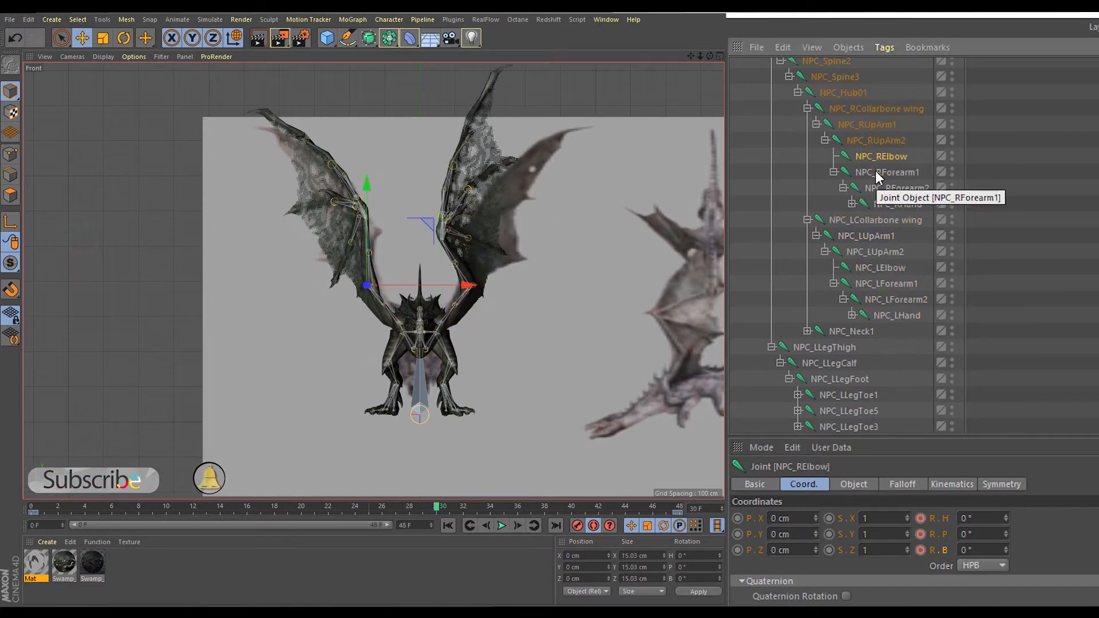
pyautogui.click(881, 174)
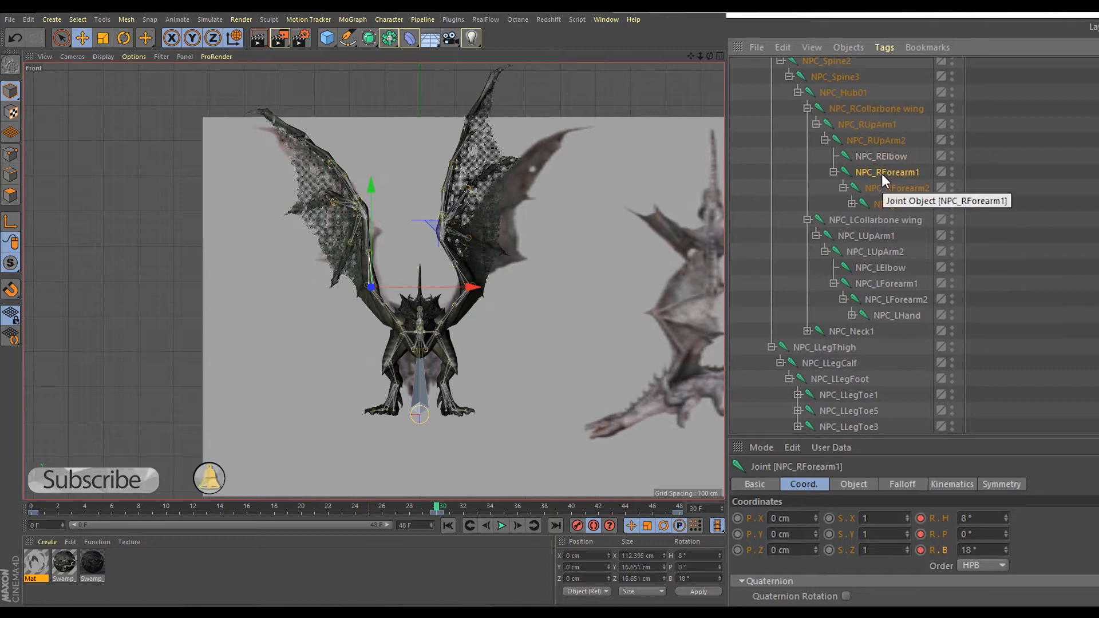
pyautogui.click(883, 253)
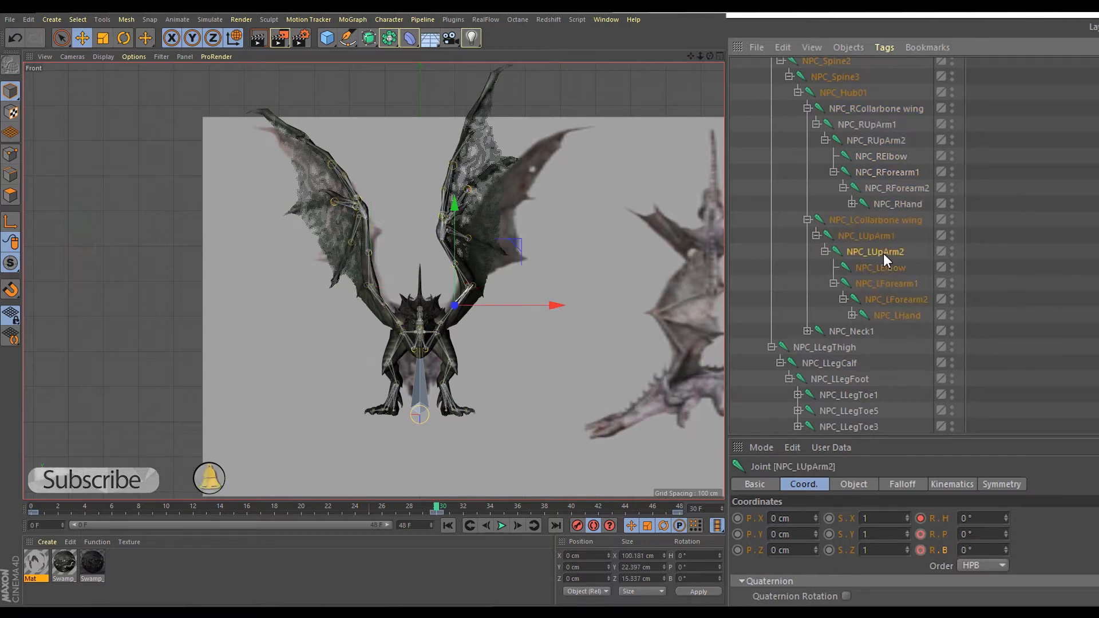
pyautogui.click(896, 142)
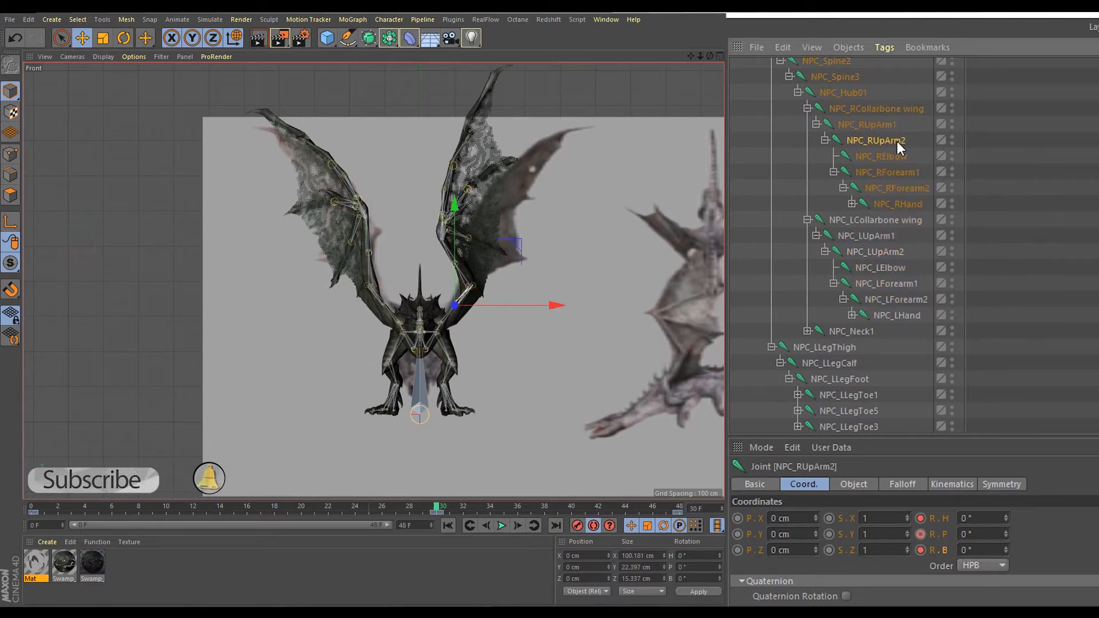
pyautogui.click(897, 285)
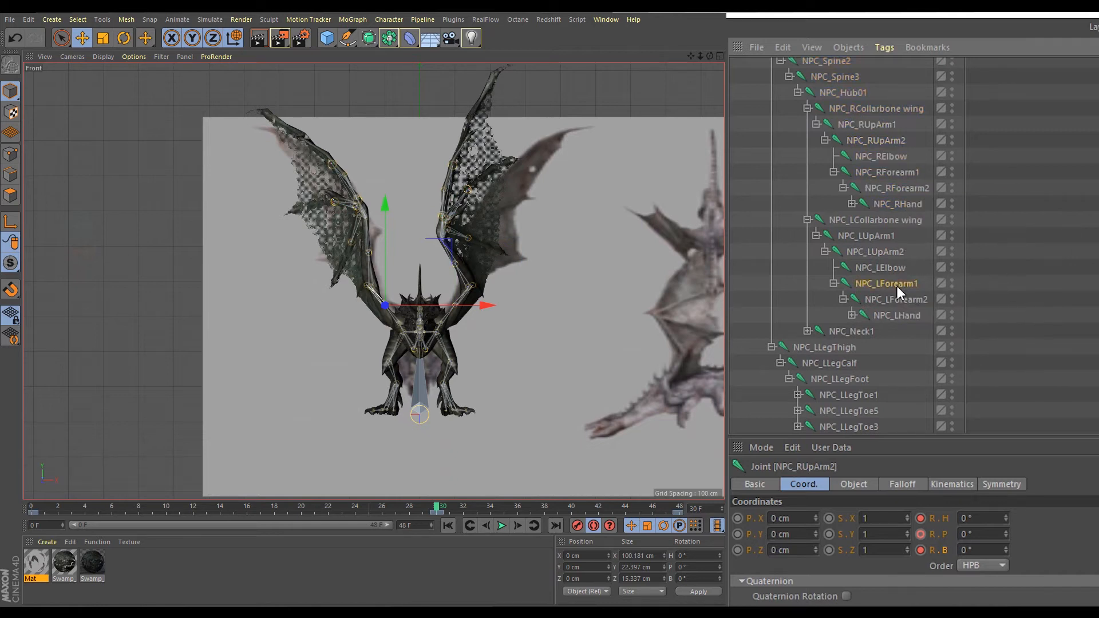
pyautogui.click(898, 174)
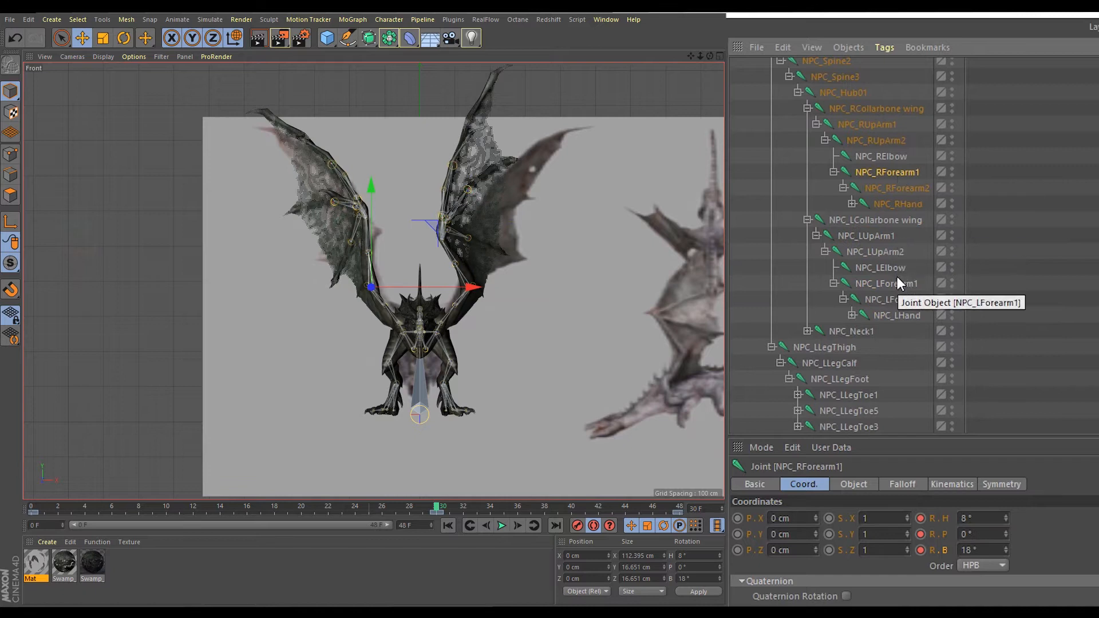
pyautogui.moveTo(1005, 554); pyautogui.dragTo(1005, 572)
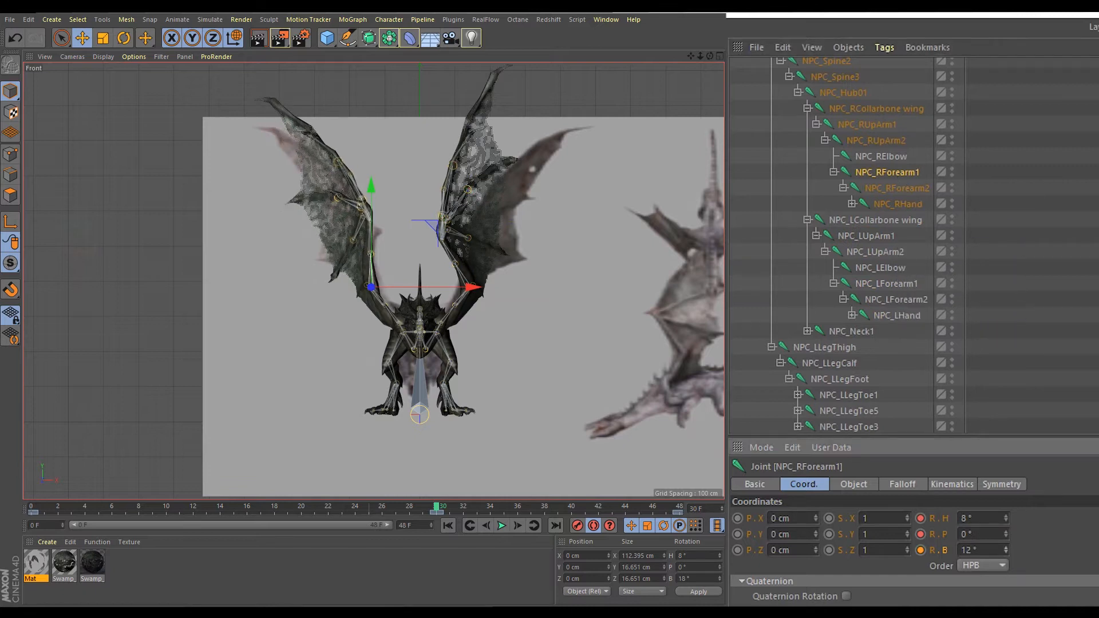
pyautogui.hotkey('ctrl', 'z')
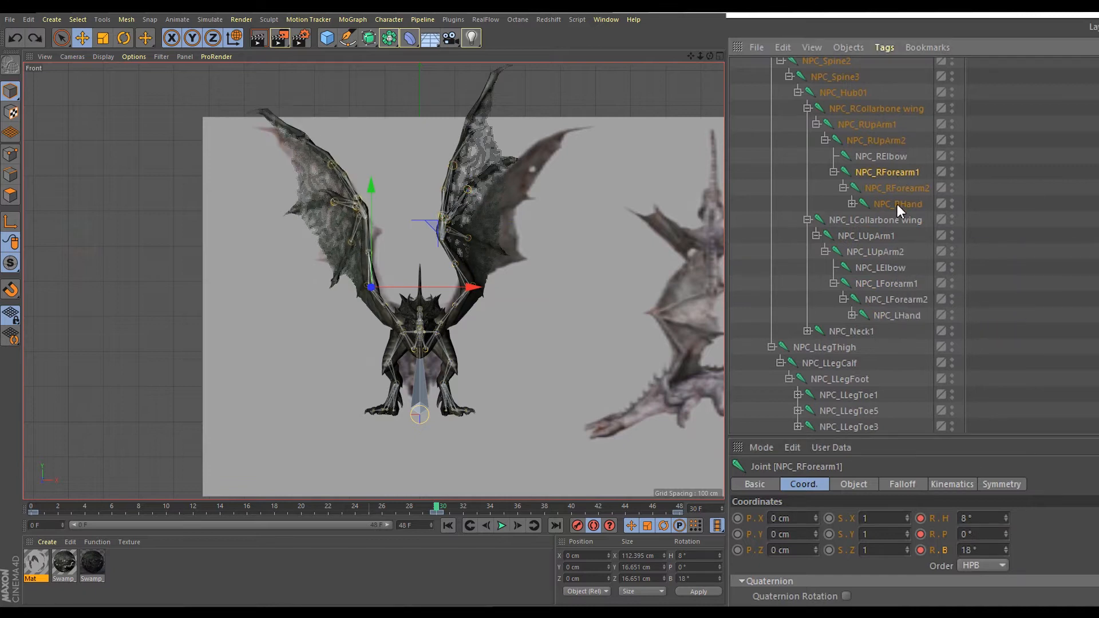
# - Set the NPC_LForearm1 joint's bank to 18° so the left forearm mirrors the right one
pyautogui.click(904, 287)
pyautogui.moveTo(1005, 551); pyautogui.dragTo(1005, 523)
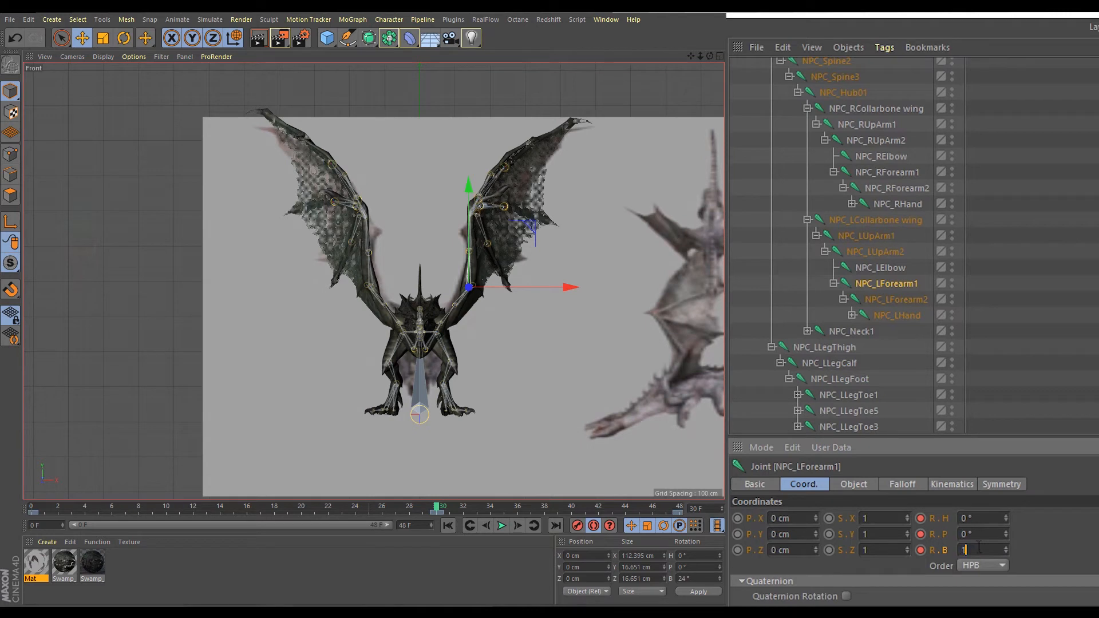
pyautogui.press('Return')
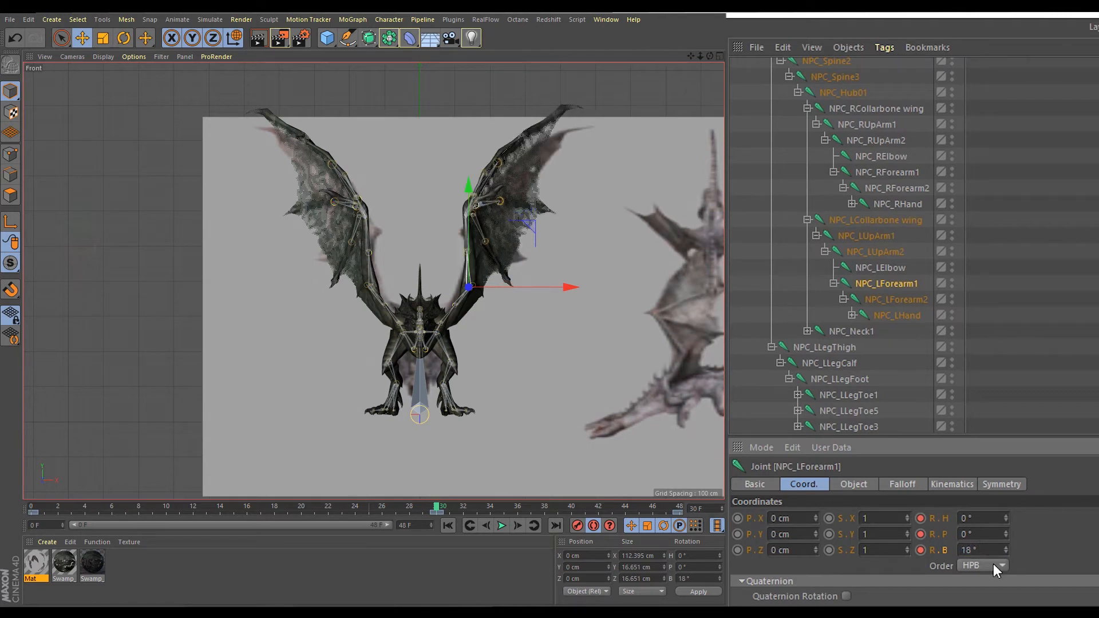
# - Check the NPC_LForearm2 rotation and compare the NPC_RHand and NPC_LHand rotation values
pyautogui.click(901, 300)
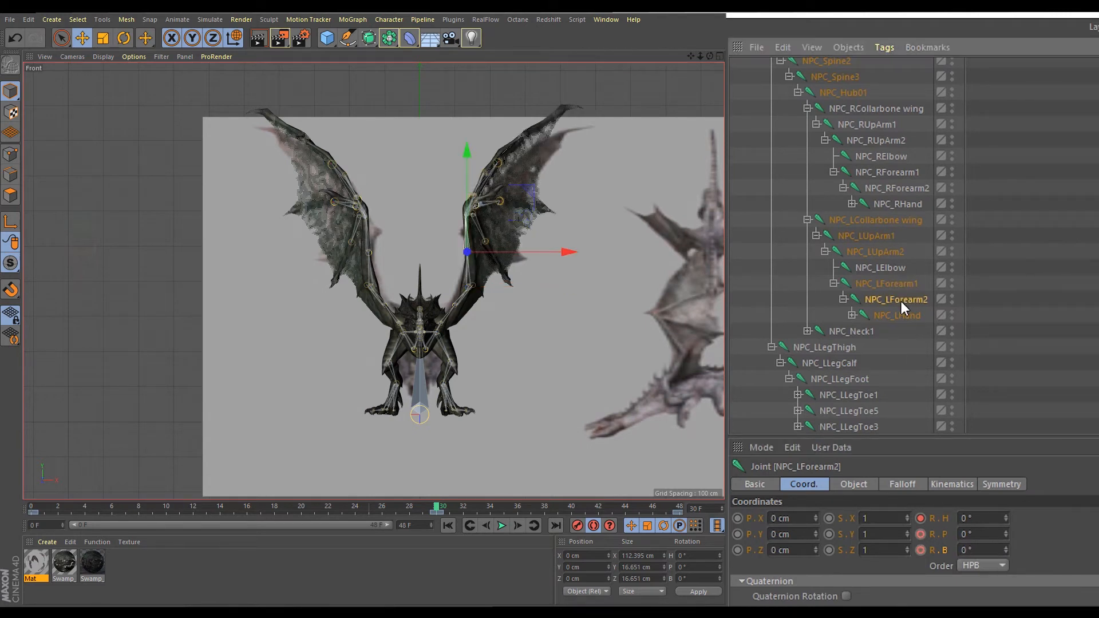
pyautogui.click(898, 198)
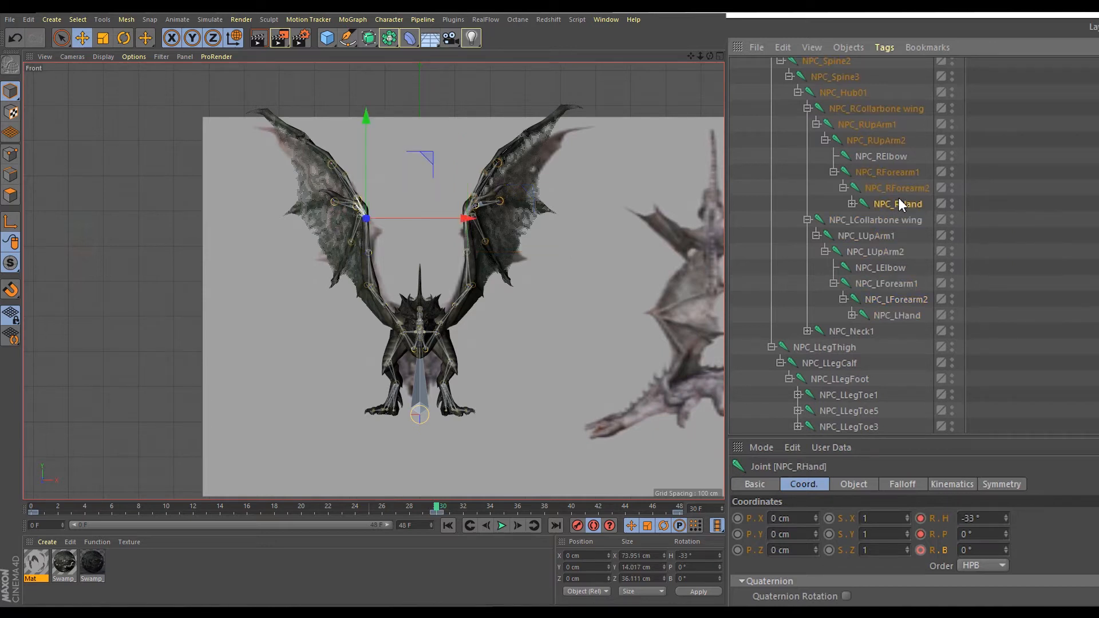
pyautogui.click(902, 317)
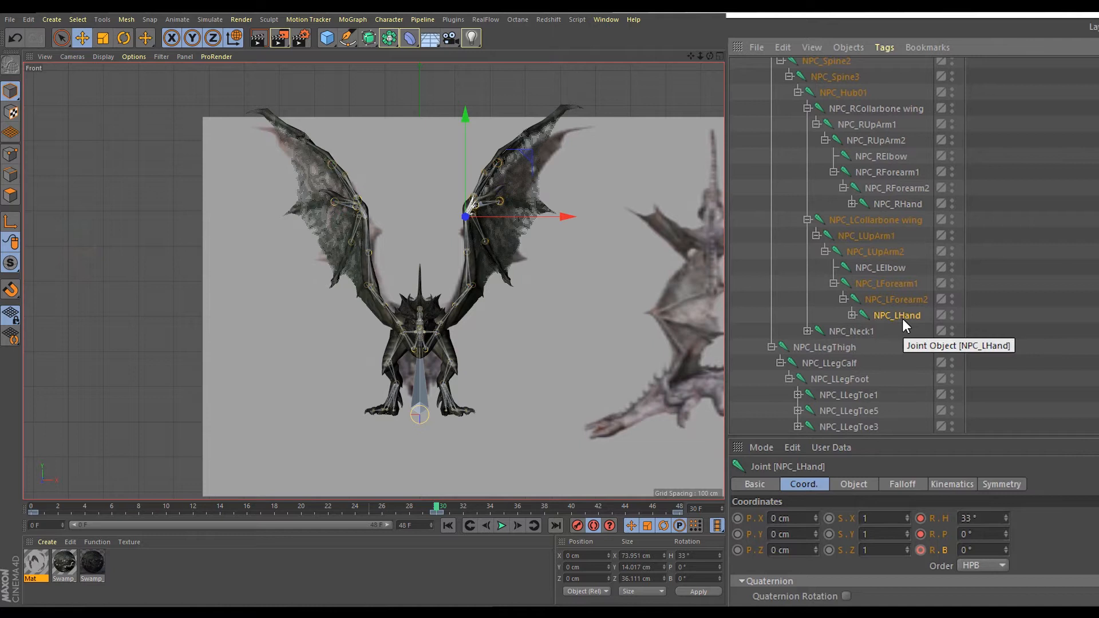
# - Inspect the symmetry of the raised wing pose in the right, top and front views
pyautogui.middleClick(678, 138)
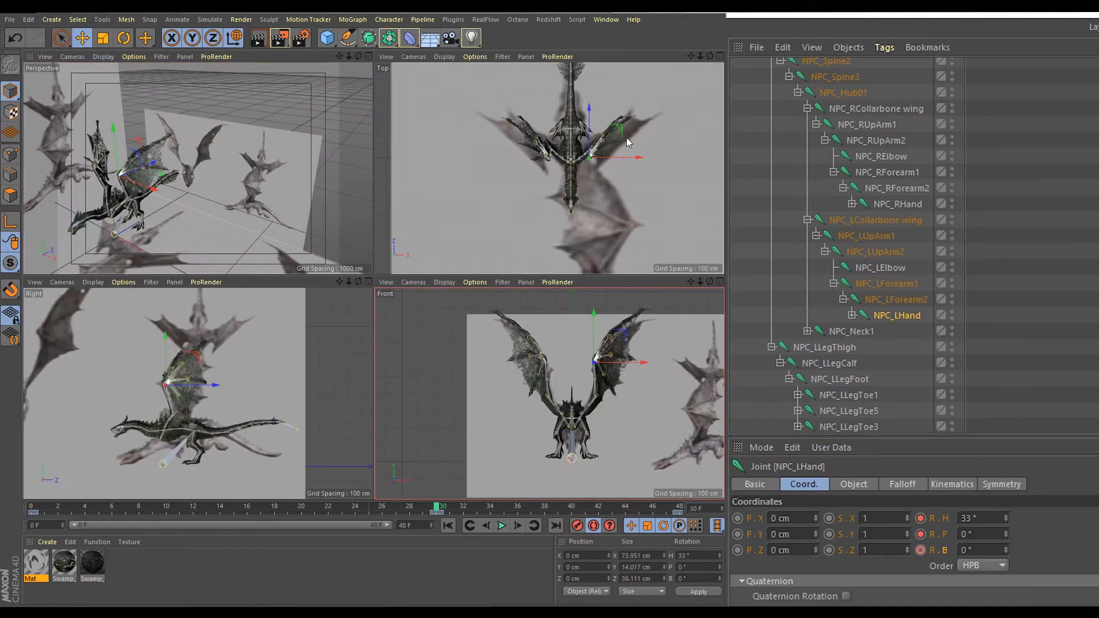
pyautogui.middleClick(613, 368)
pyautogui.middleClick(544, 257)
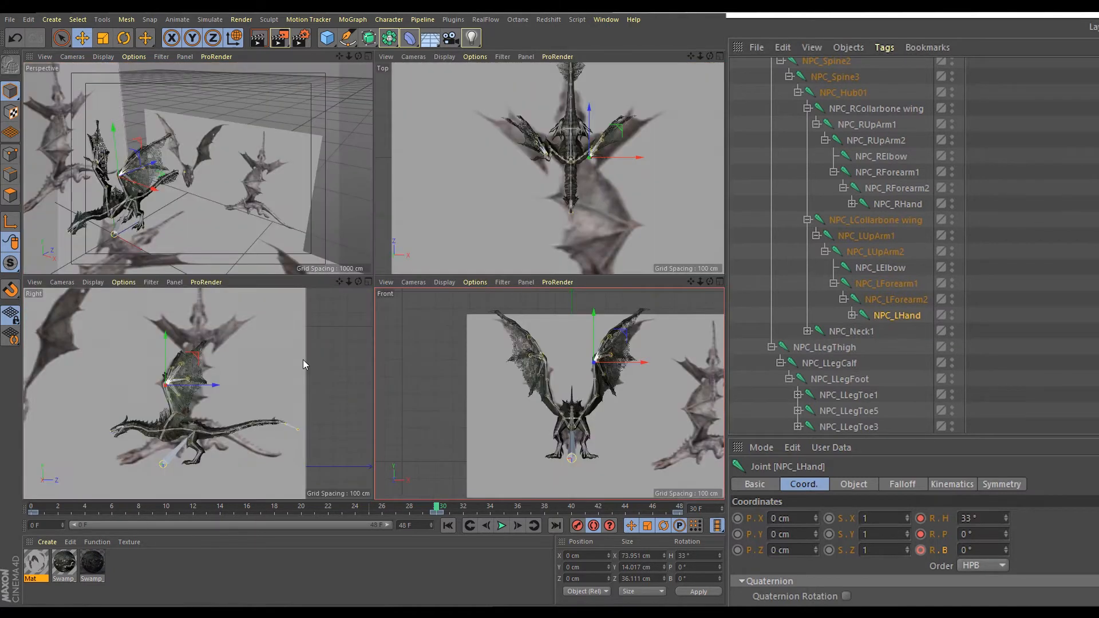
pyautogui.middleClick(302, 357)
pyautogui.middleClick(517, 216)
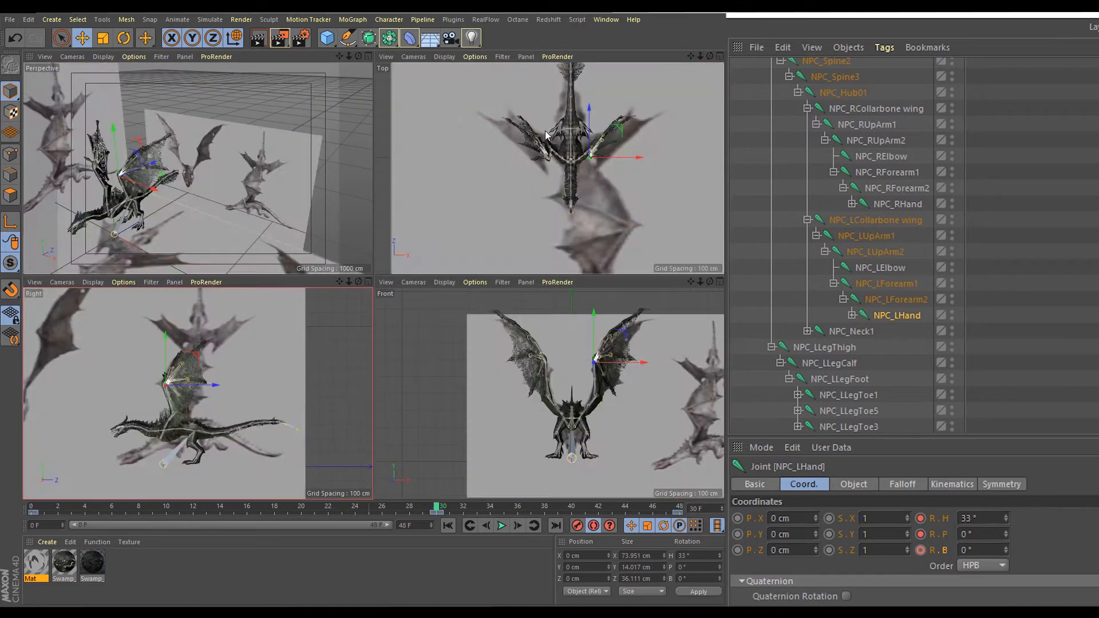
pyautogui.middleClick(546, 136)
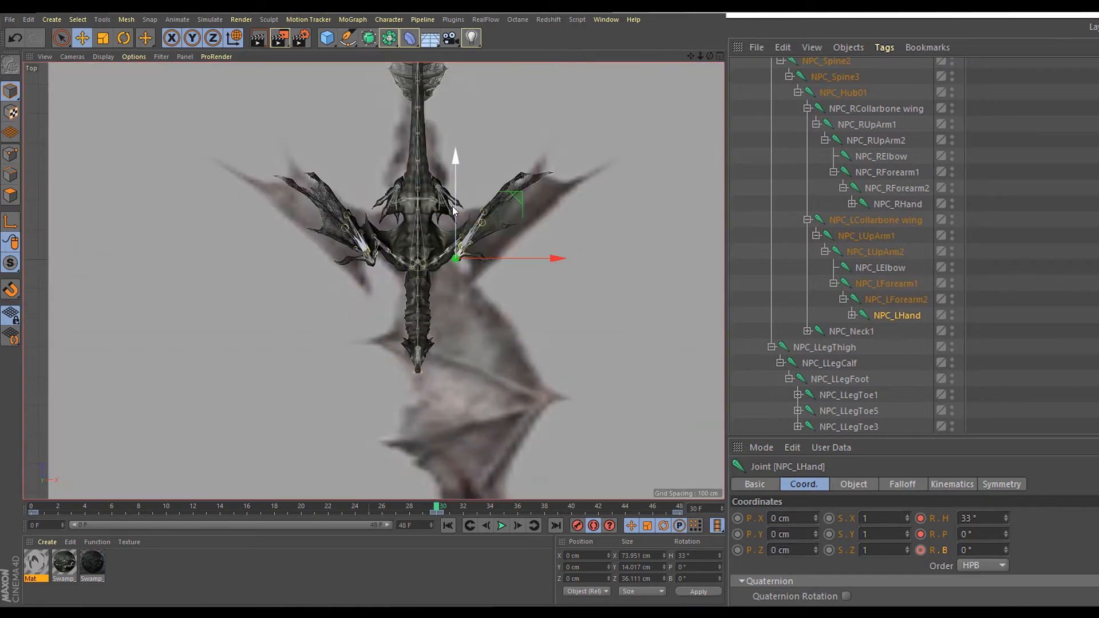
pyautogui.middleClick(485, 225)
pyautogui.middleClick(474, 355)
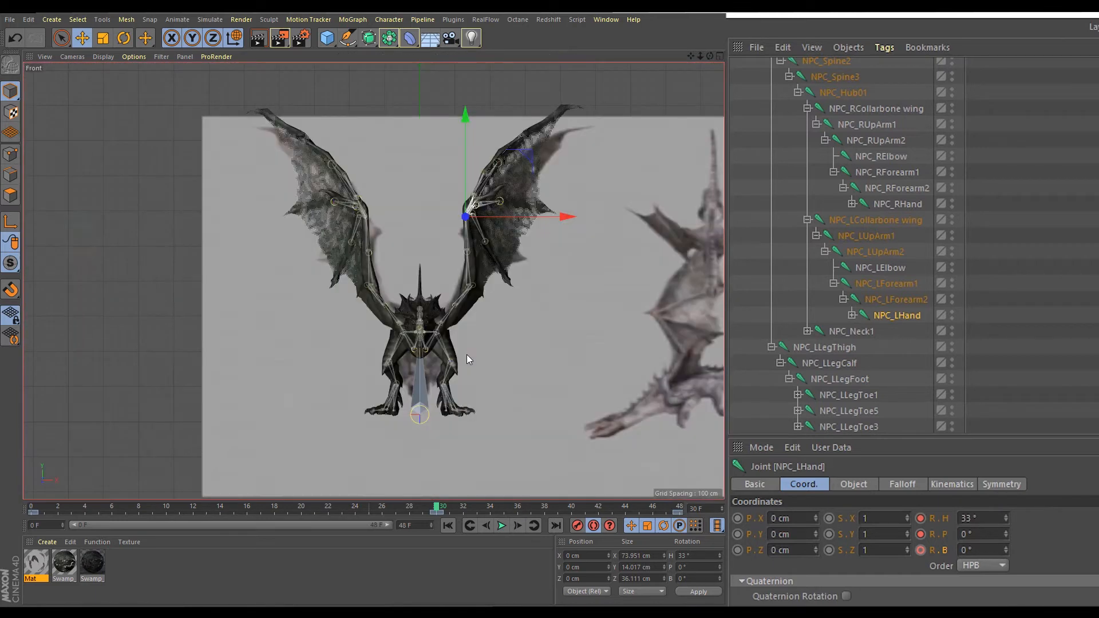
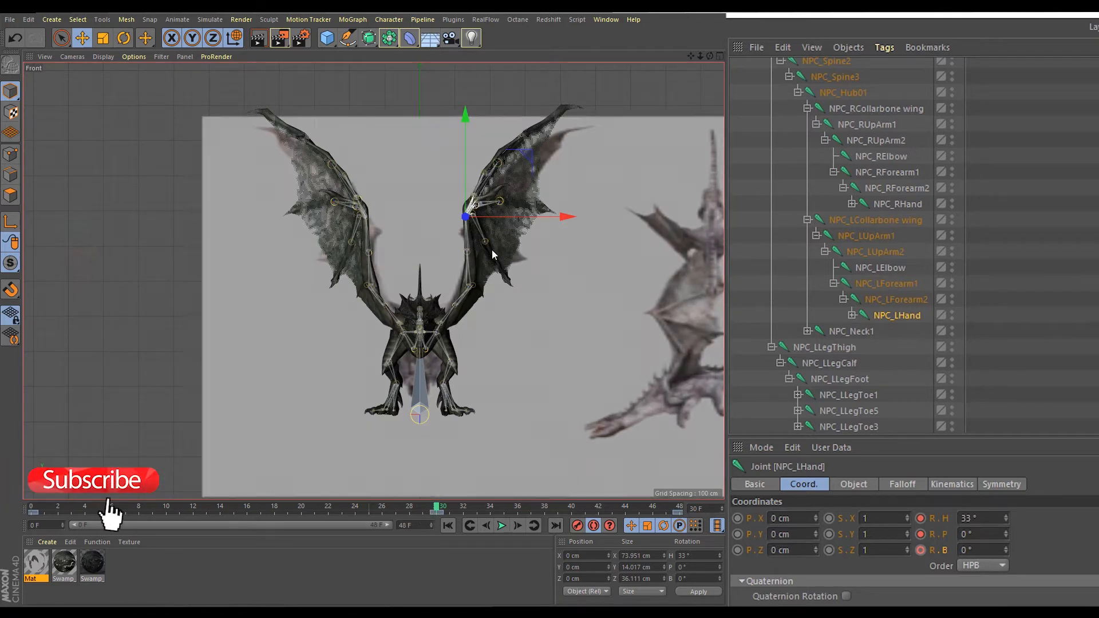
# - Hide the three reference planes in the perspective view and play the wing animation from frame 0
pyautogui.middleClick(187, 196)
pyautogui.middleClick(186, 197)
pyautogui.keyDown('alt'); pyautogui.moveTo(294, 248); pyautogui.dragTo(316, 233, button='middle'); pyautogui.keyUp('alt')
pyautogui.keyDown('alt'); pyautogui.moveTo(317, 233); pyautogui.dragTo(432, 198); pyautogui.keyUp('alt')
pyautogui.moveTo(436, 506); pyautogui.dragTo(22, 458)
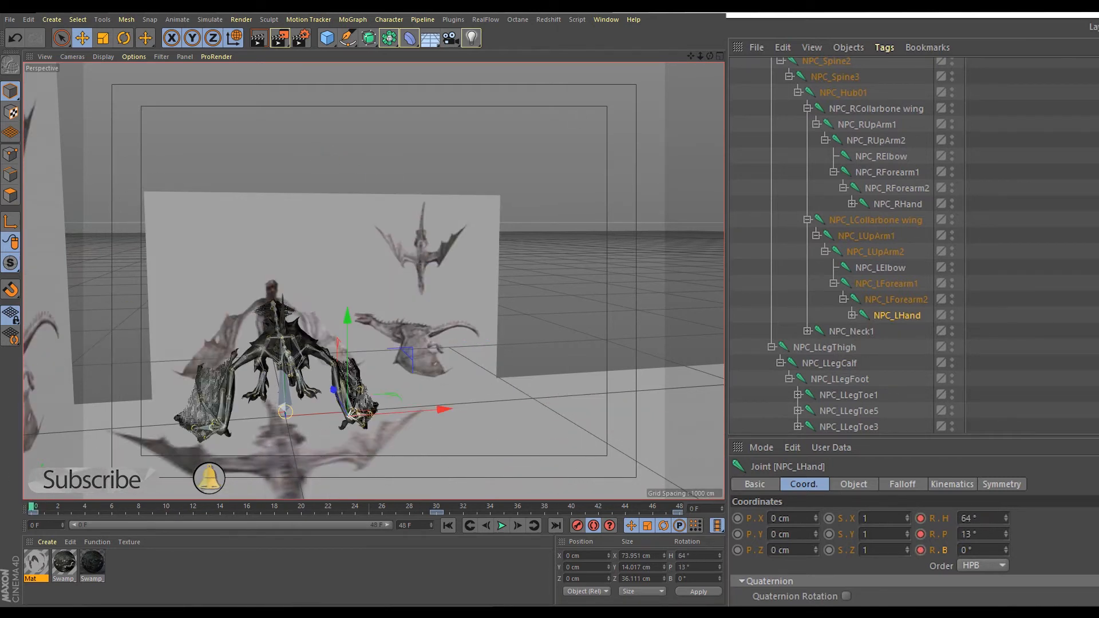
pyautogui.scroll(4, 983, 132)
pyautogui.moveTo(959, 67); pyautogui.dragTo(960, 98)
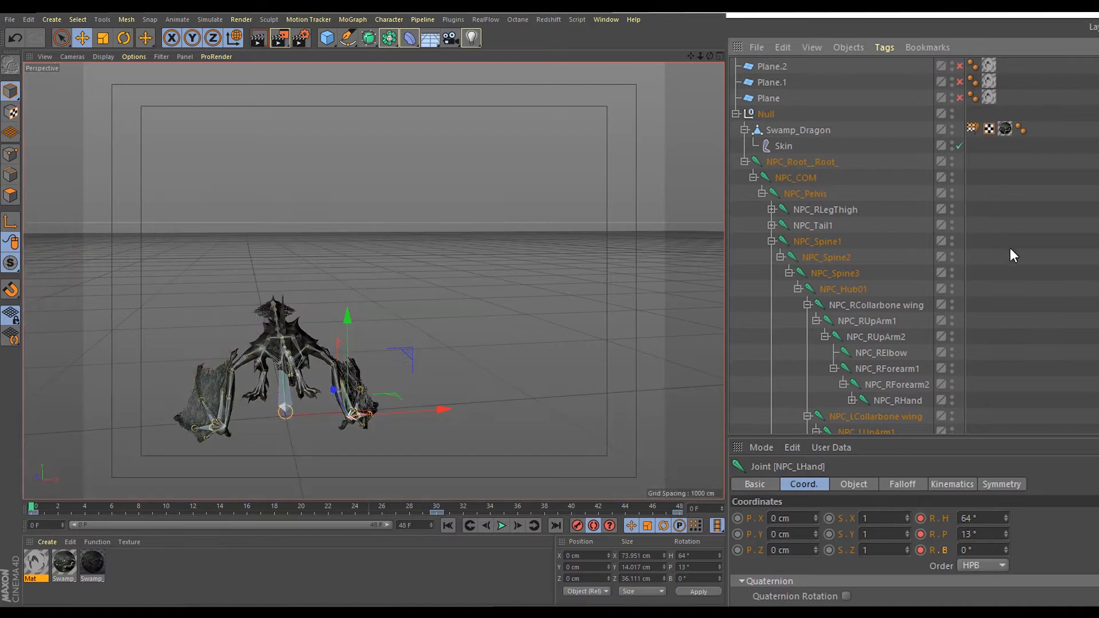
pyautogui.click(1010, 254)
pyautogui.keyDown('alt'); pyautogui.moveTo(226, 313); pyautogui.dragTo(431, 327); pyautogui.keyUp('alt')
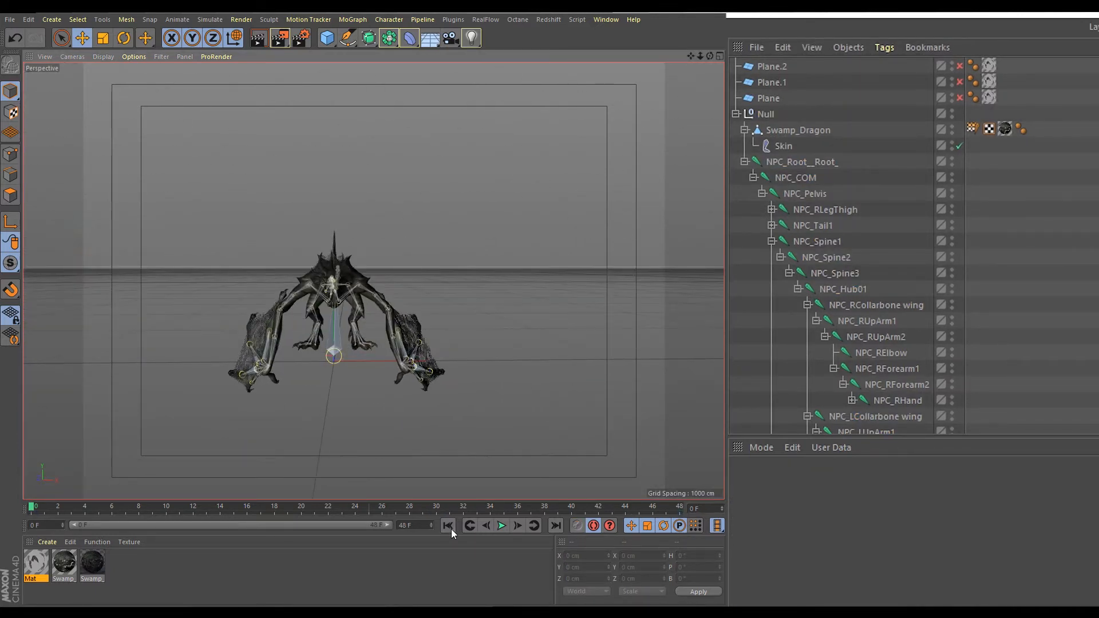
pyautogui.click(505, 525)
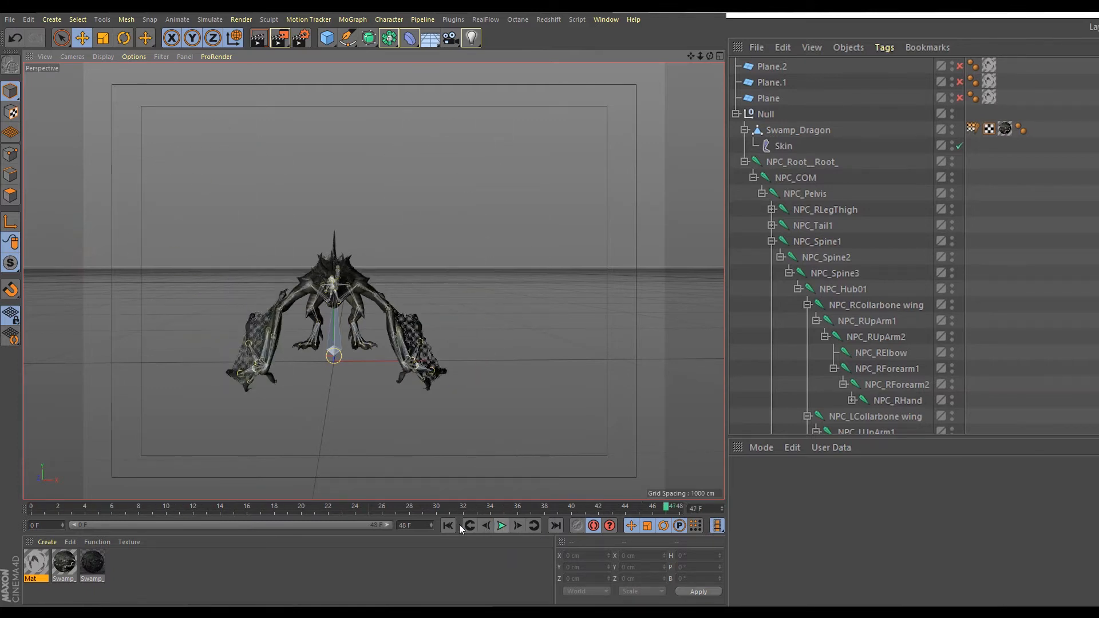
pyautogui.click(449, 525)
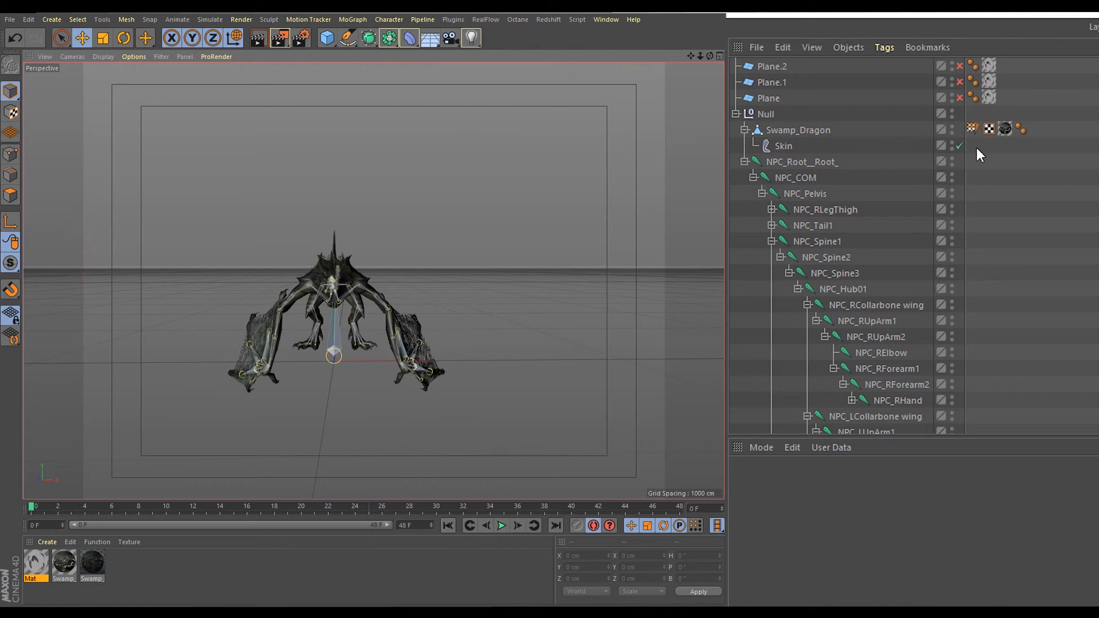
# - Show the three reference planes again, switch to the front view and move to frame 18 with the NPC_RCollarbone wing joint selected
pyautogui.moveTo(965, 66); pyautogui.dragTo(962, 98)
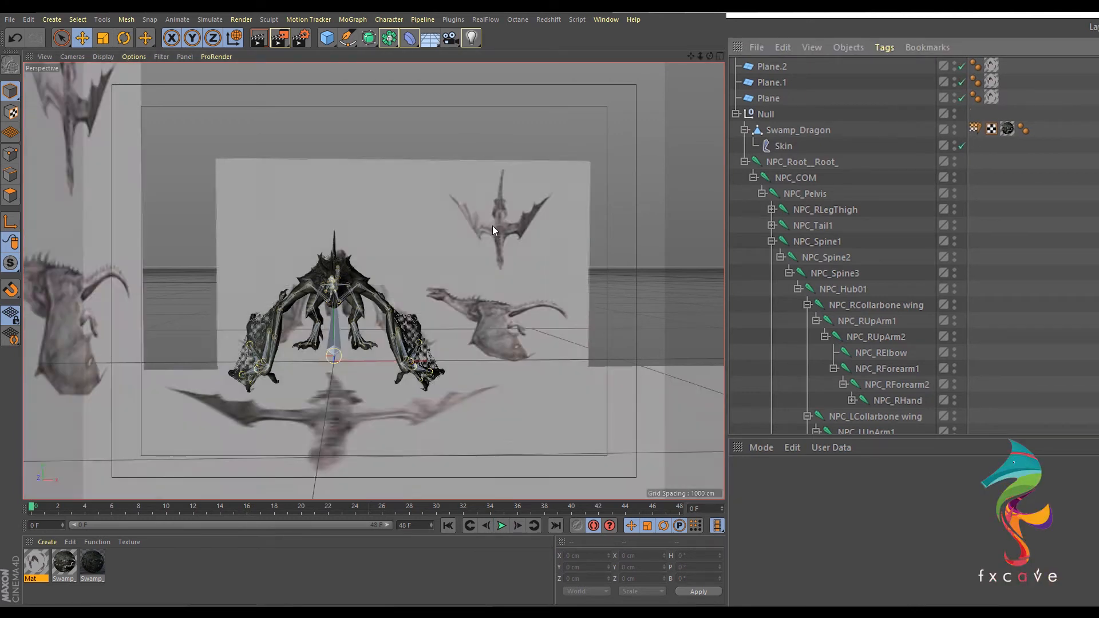
pyautogui.middleClick(492, 226)
pyautogui.middleClick(589, 429)
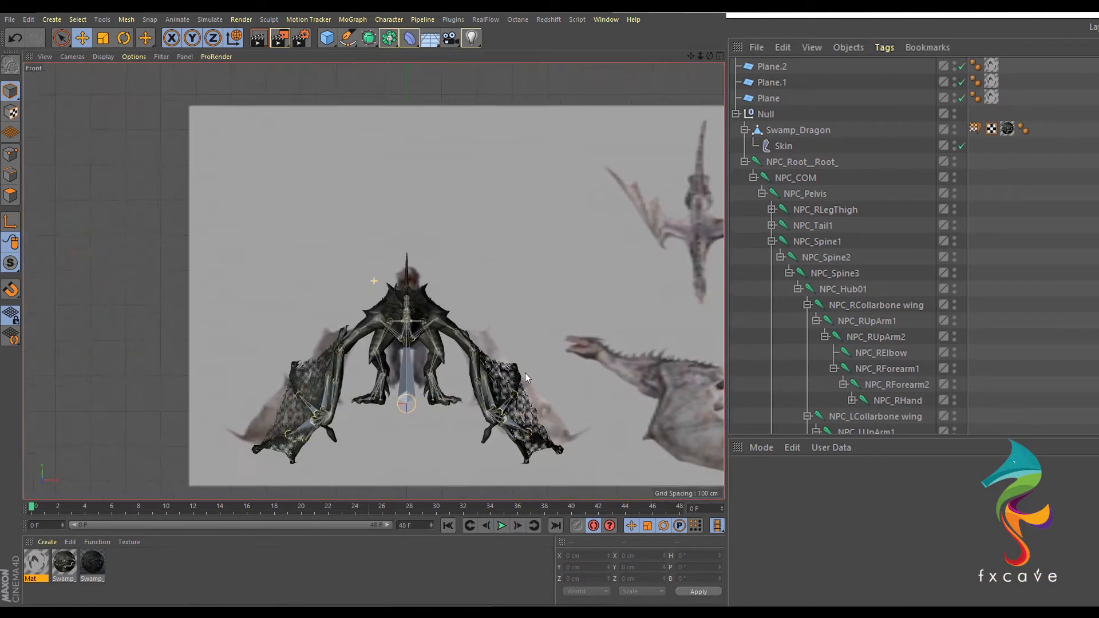
pyautogui.keyDown('alt'); pyautogui.moveTo(444, 350); pyautogui.dragTo(441, 348, button='middle'); pyautogui.keyUp('alt')
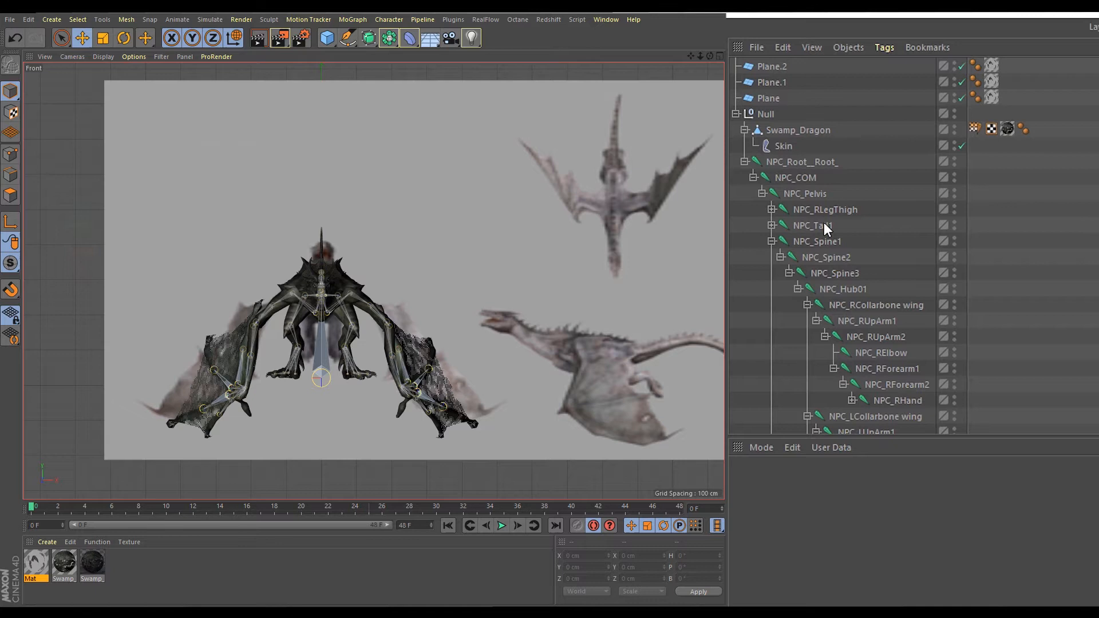
pyautogui.click(859, 305)
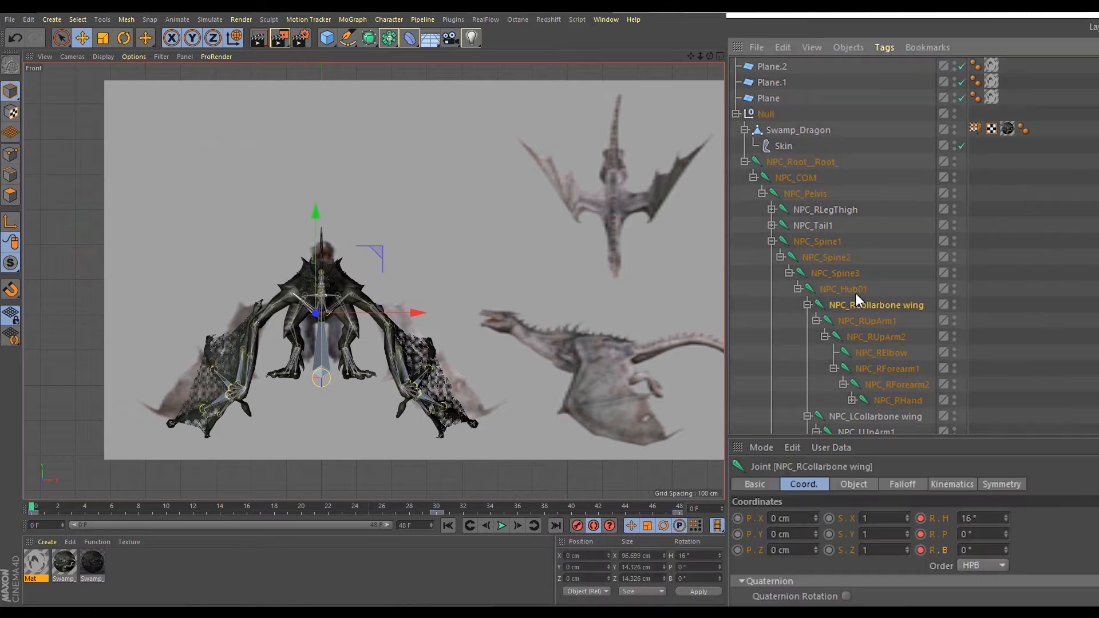
pyautogui.click(273, 508)
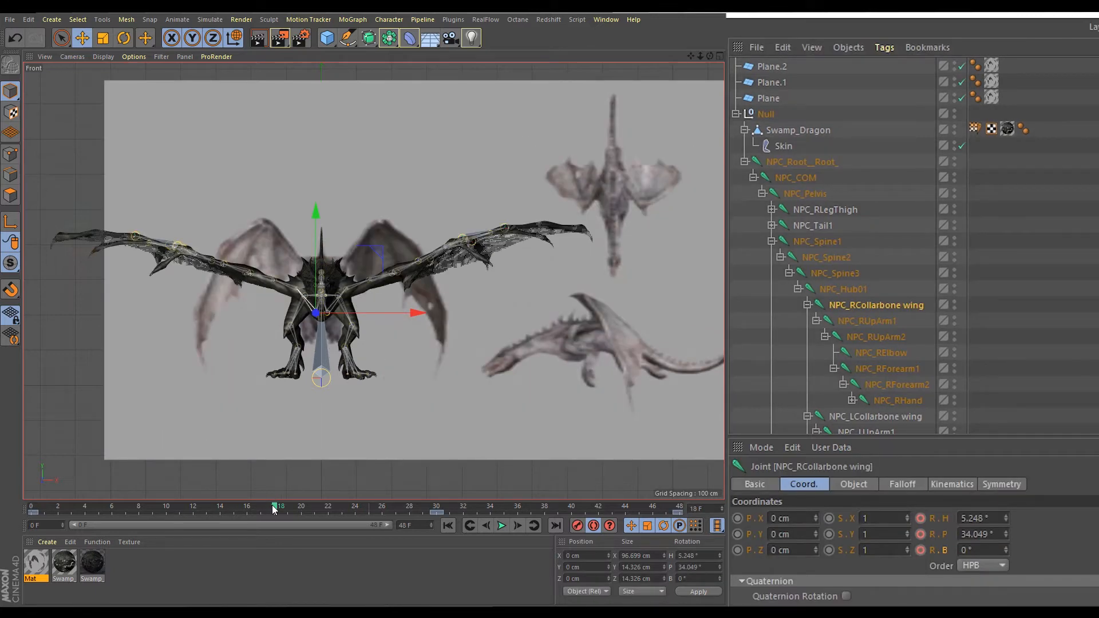
pyautogui.moveTo(293, 509)
pyautogui.mouseDown()
pyautogui.moveTo(222, 511)
pyautogui.moveTo(273, 516)
pyautogui.mouseUp()
pyautogui.scroll(-3, 877, 310)
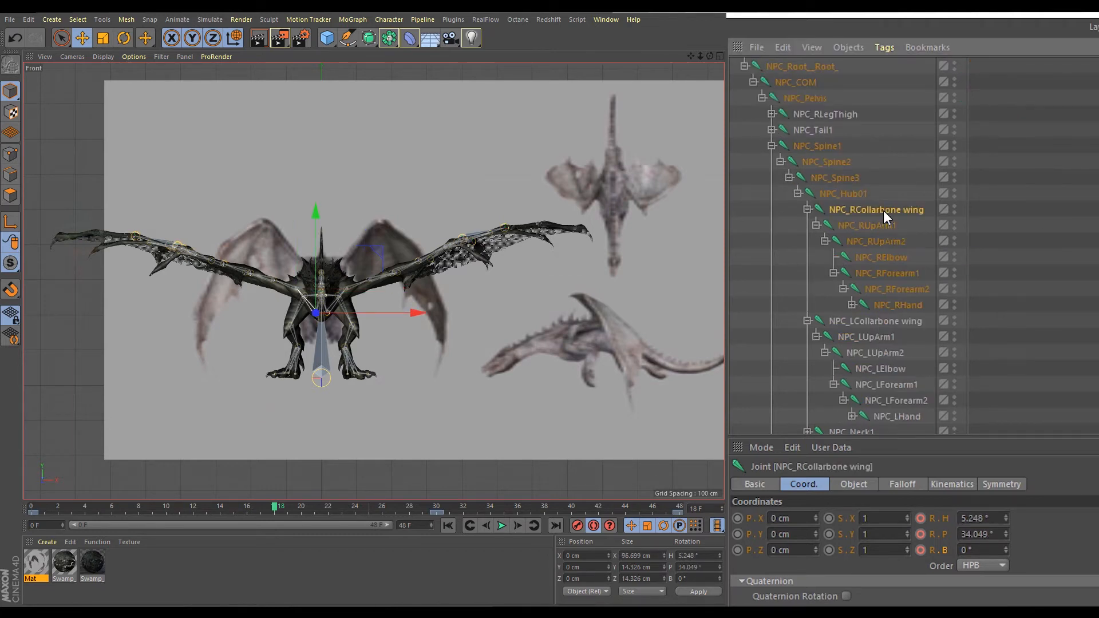
# - Try changing the NPC_RForearm1 joint's heading to 20.535° at frame 18, comparing the wing with the top-view reference
pyautogui.click(887, 271)
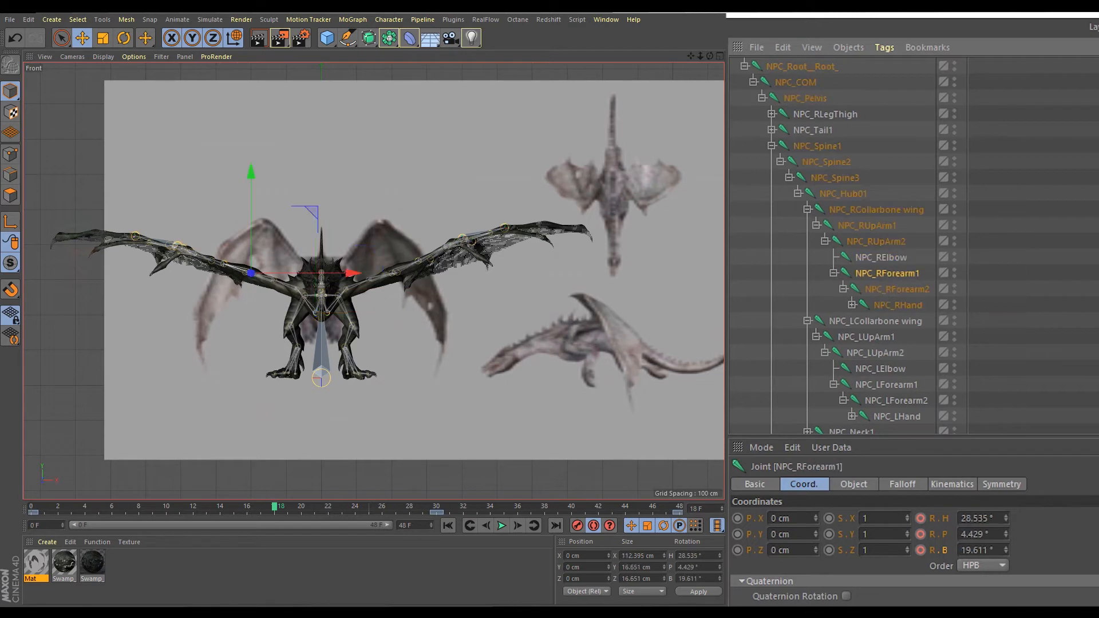
pyautogui.moveTo(1004, 519); pyautogui.dragTo(1008, 538)
pyautogui.hotkey('ctrl', 'z')
pyautogui.middleClick(483, 93)
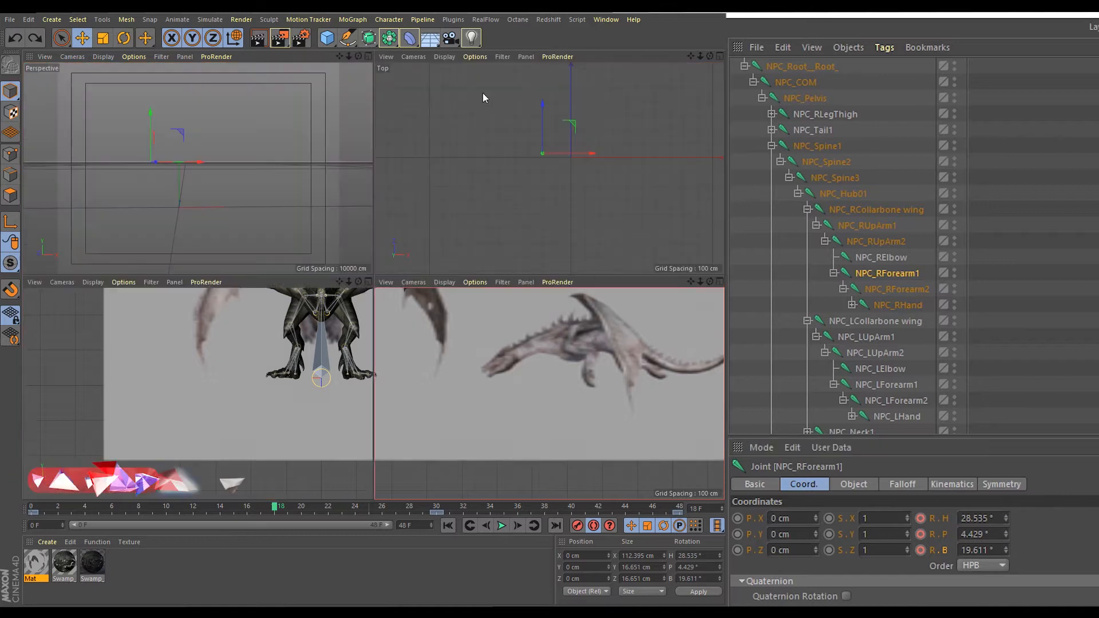
pyautogui.middleClick(534, 84)
pyautogui.scroll(3, 349, 226)
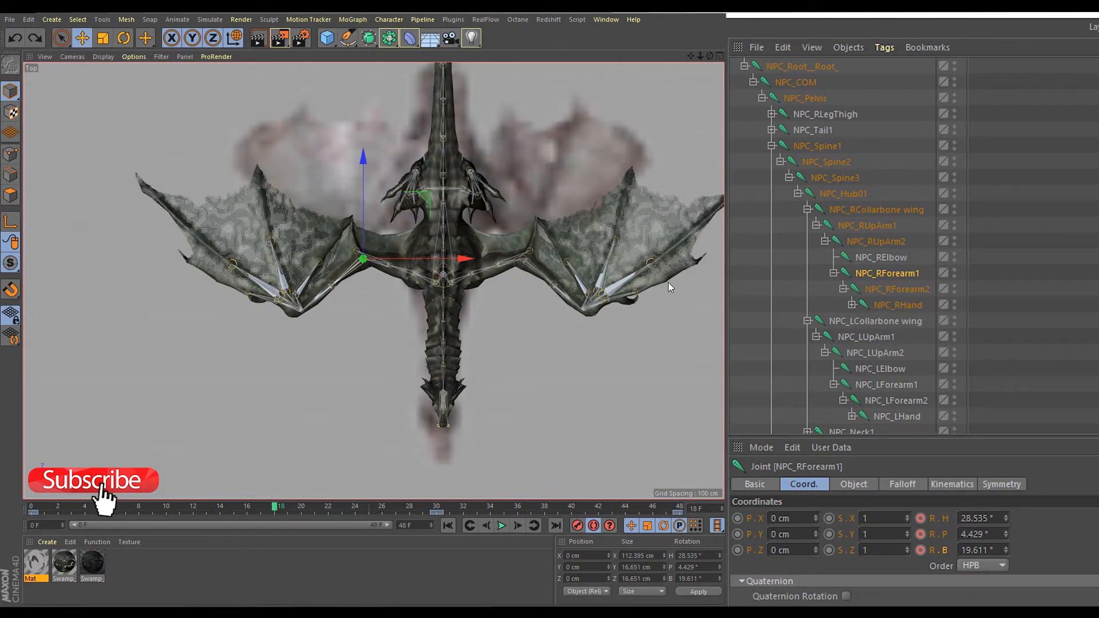
pyautogui.moveTo(1006, 519); pyautogui.dragTo(1005, 520)
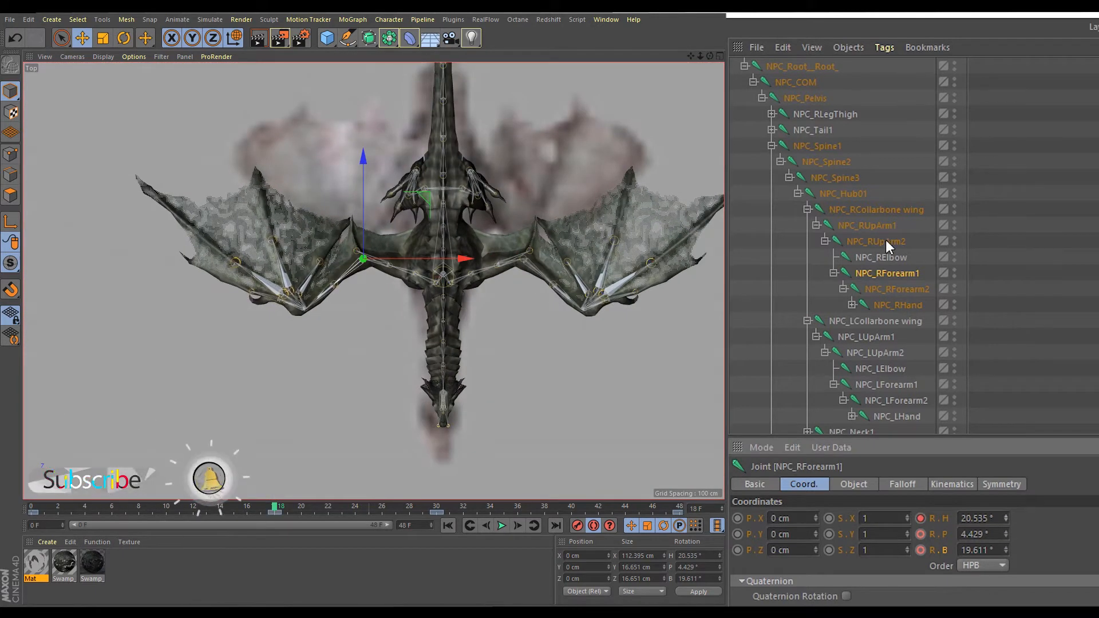
# - Set the NPC_RCollarbone wing joint's bank to 35° at frame 18
pyautogui.click(870, 210)
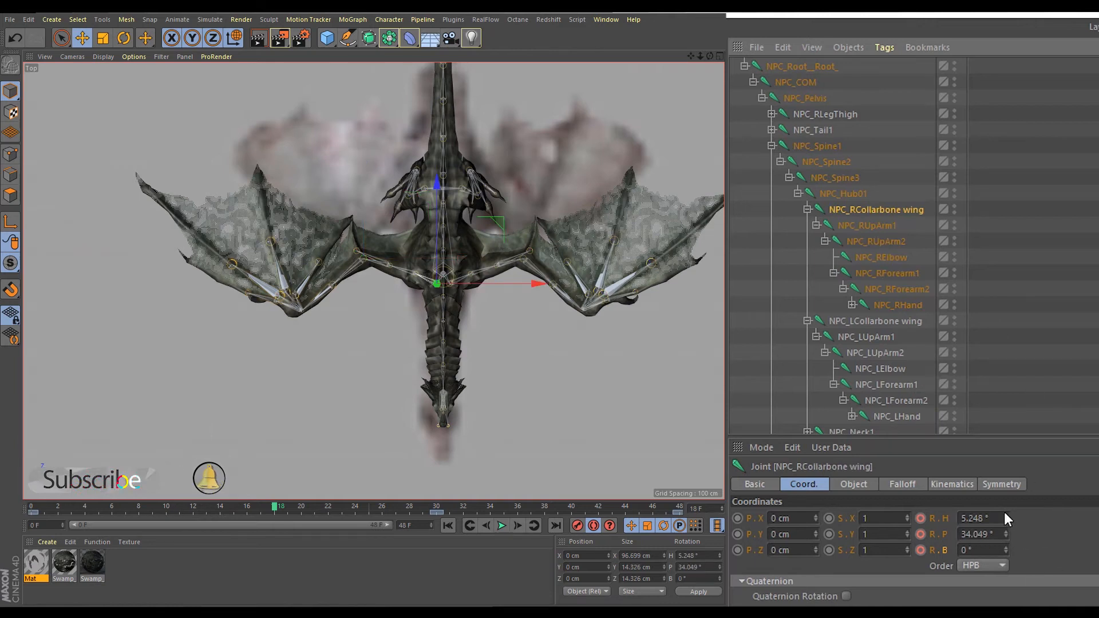
pyautogui.moveTo(1006, 519)
pyautogui.mouseDown()
pyautogui.moveTo(1005, 554)
pyautogui.moveTo(1005, 531)
pyautogui.mouseUp()
pyautogui.hotkey('ctrl', 'z')
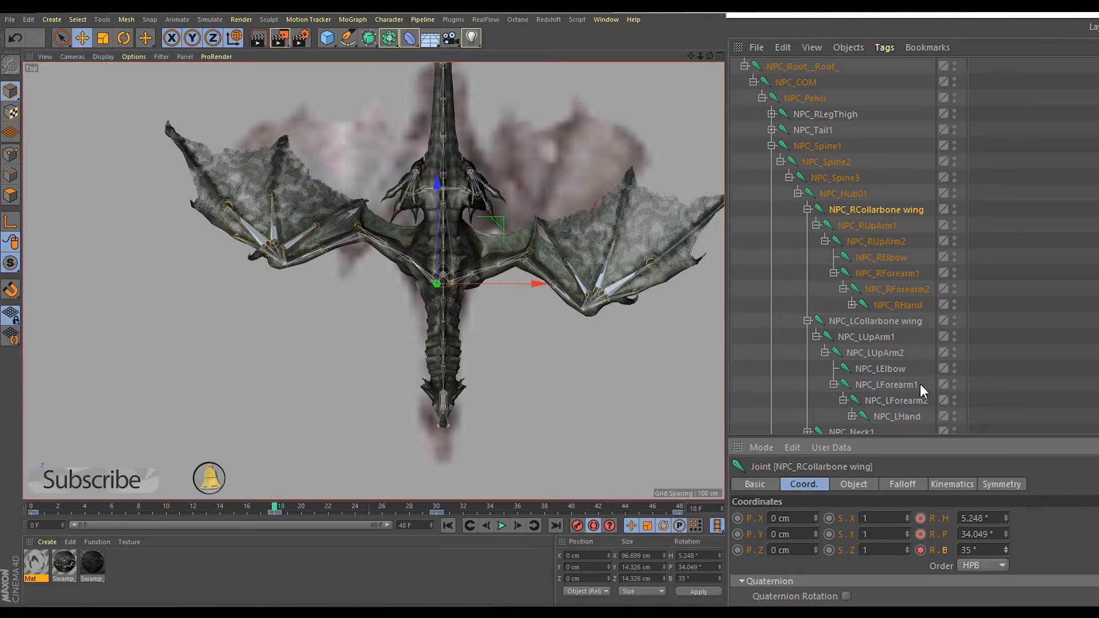
# - Check the NPC_RUpArm1 rotation and set the NPC_RUpArm2 joint's bank to -19° at frame 18
pyautogui.click(882, 224)
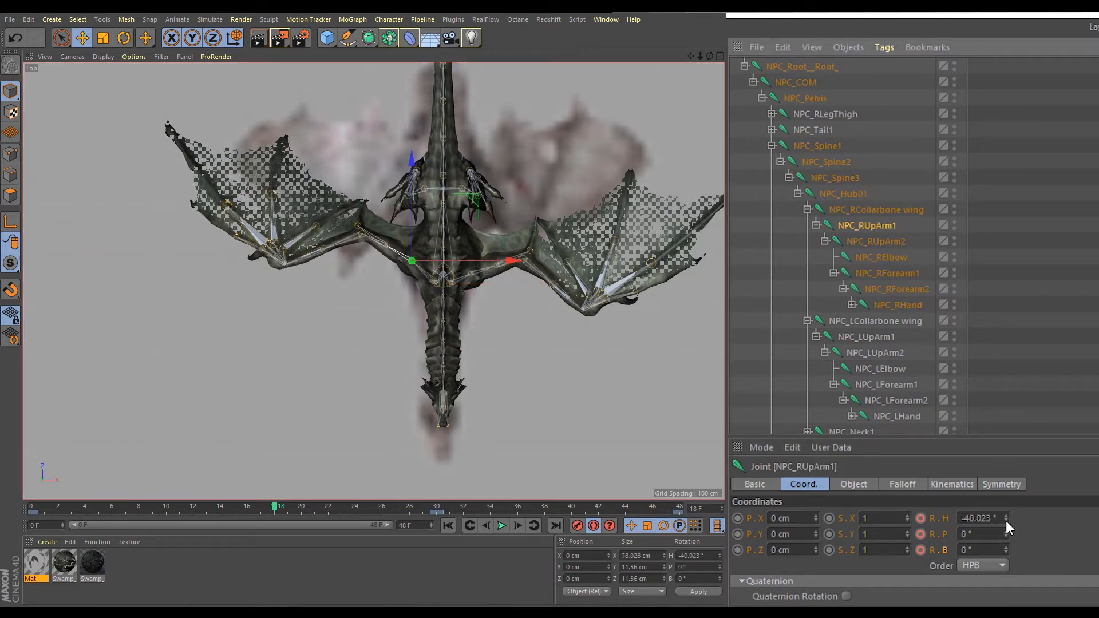
pyautogui.click(875, 241)
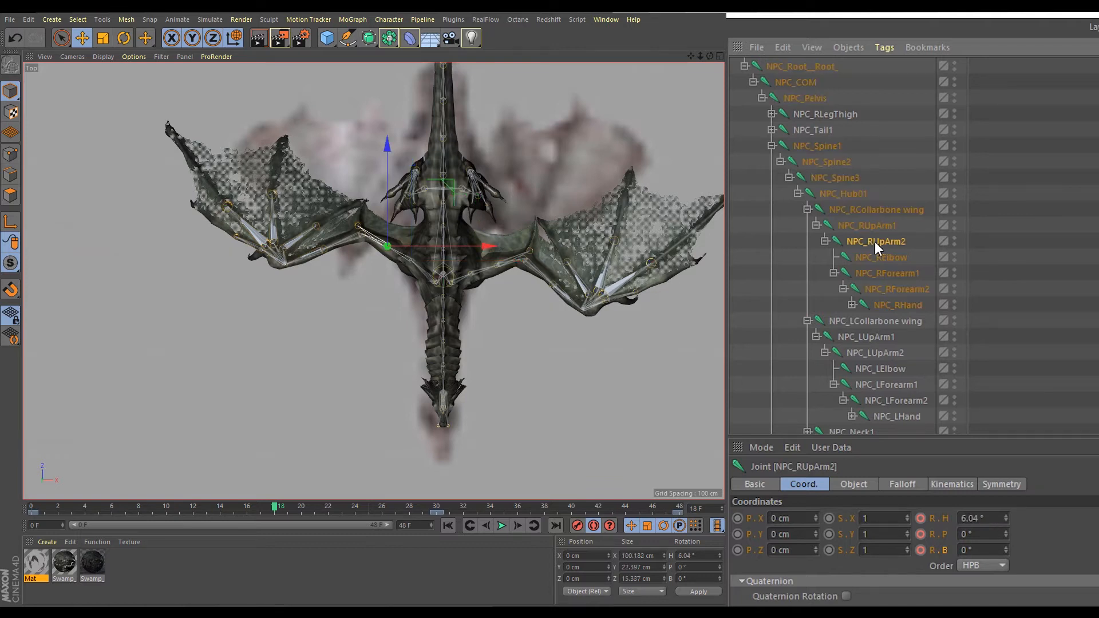
pyautogui.moveTo(1006, 519); pyautogui.dragTo(1006, 560)
pyautogui.hotkey('ctrl', 'z')
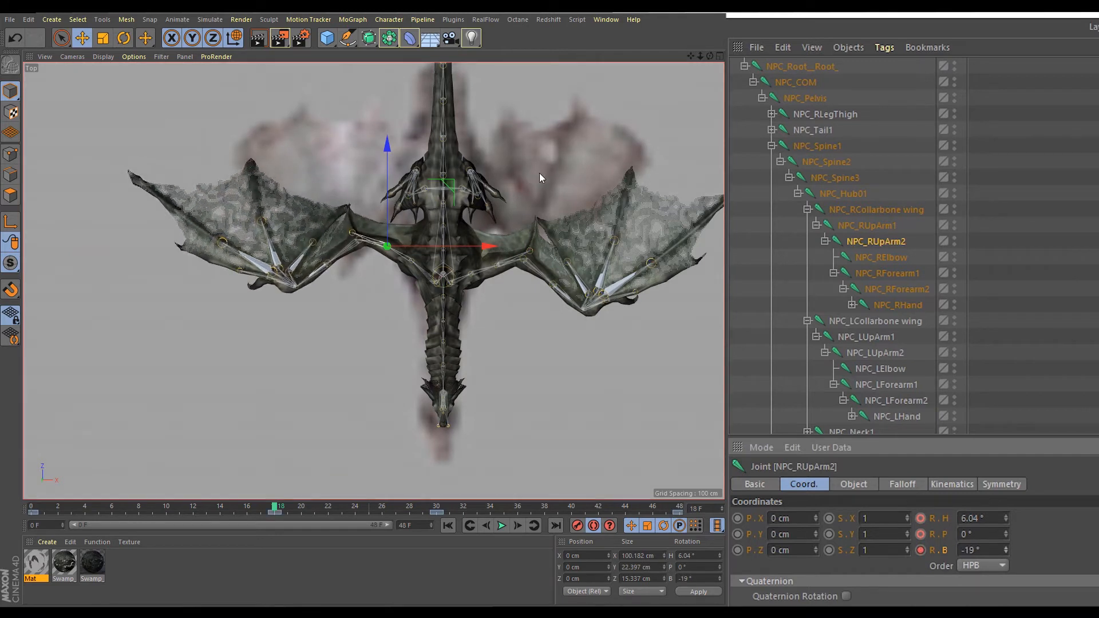
# - Check the NPC_RForearm1 and NPC_RHand rotations and examine the right wing pose in the side and front views
pyautogui.click(892, 273)
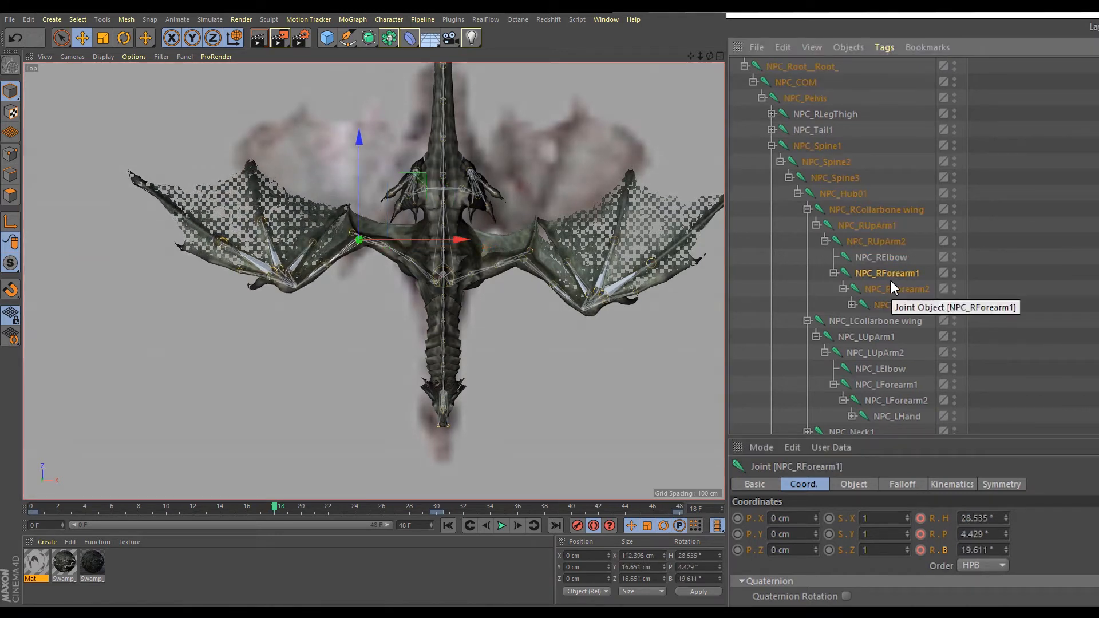
pyautogui.click(890, 305)
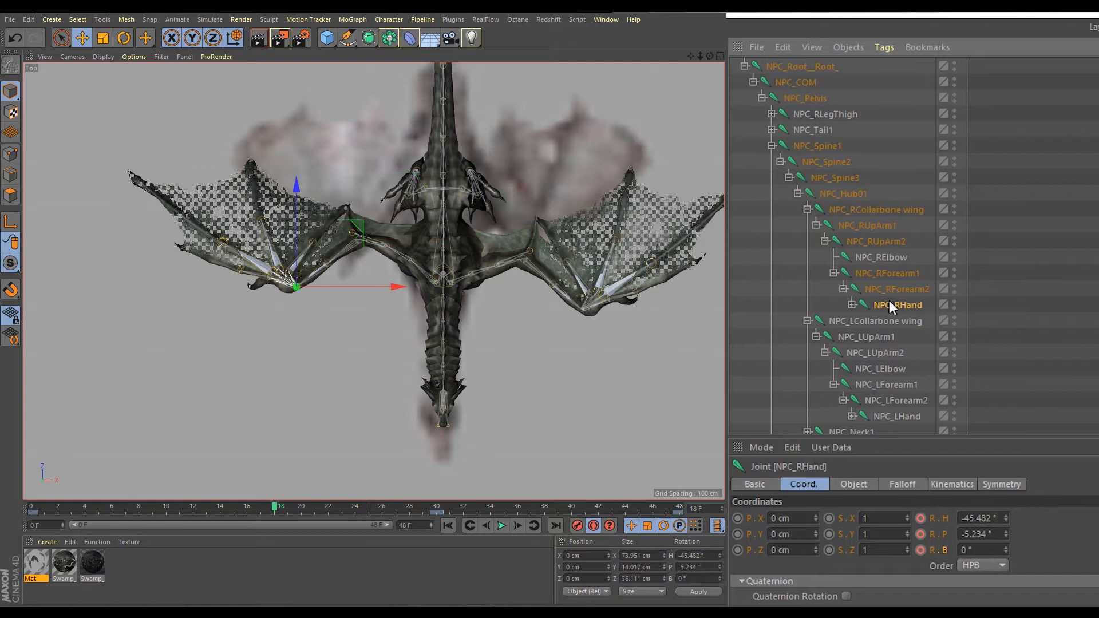
pyautogui.middleClick(475, 236)
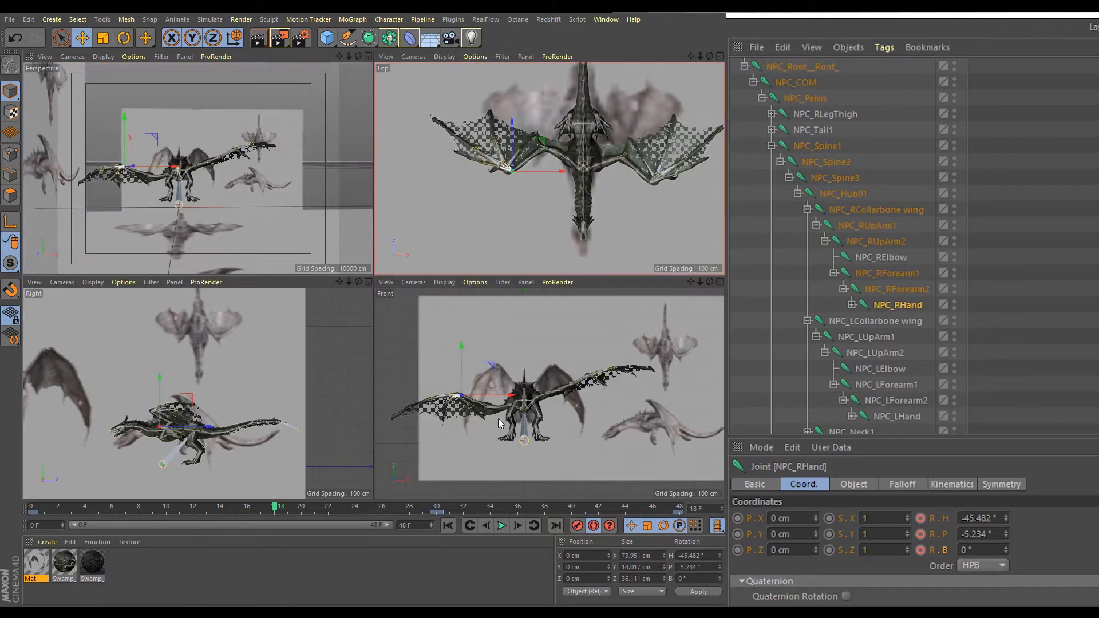
pyautogui.middleClick(227, 358)
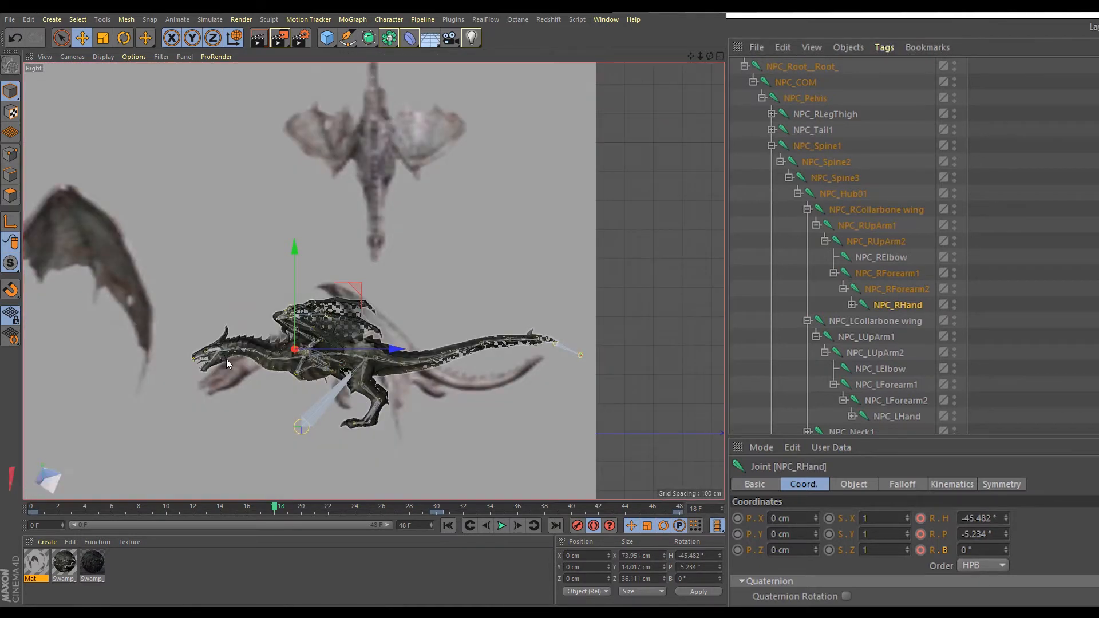
pyautogui.middleClick(563, 411)
pyautogui.middleClick(503, 410)
pyautogui.keyDown('alt'); pyautogui.moveTo(290, 322); pyautogui.dragTo(363, 330, button='middle'); pyautogui.keyUp('alt')
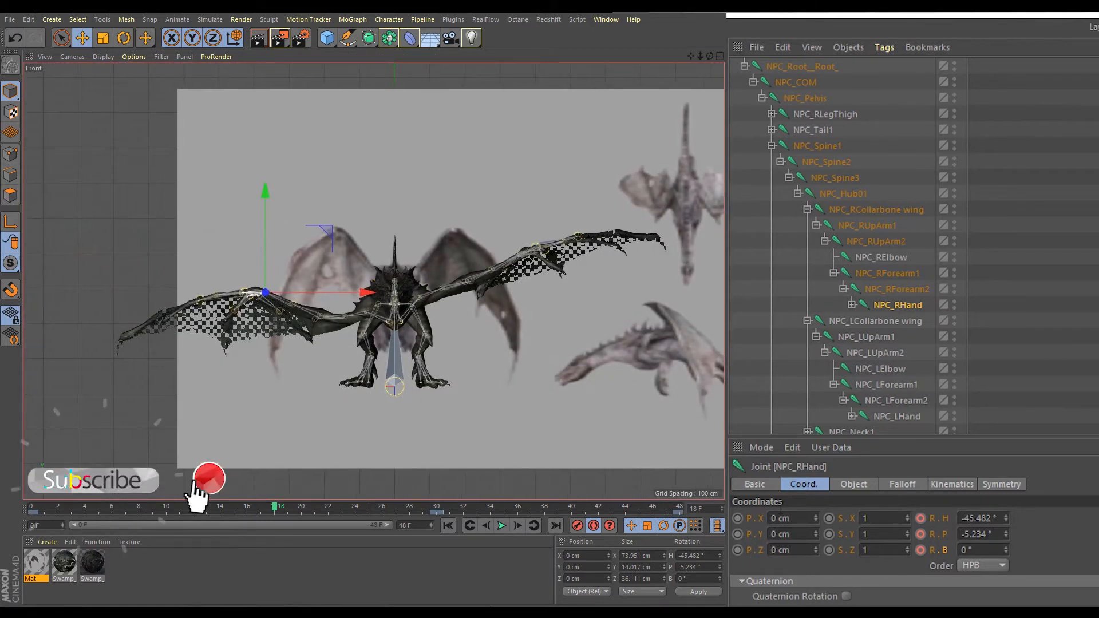
# - Raise the right wing by adjusting the NPC_RCollarbone wing rotation and setting NPC_RUpArm1 to heading -56.023°, pitch 23° and bank -17°
pyautogui.click(884, 274)
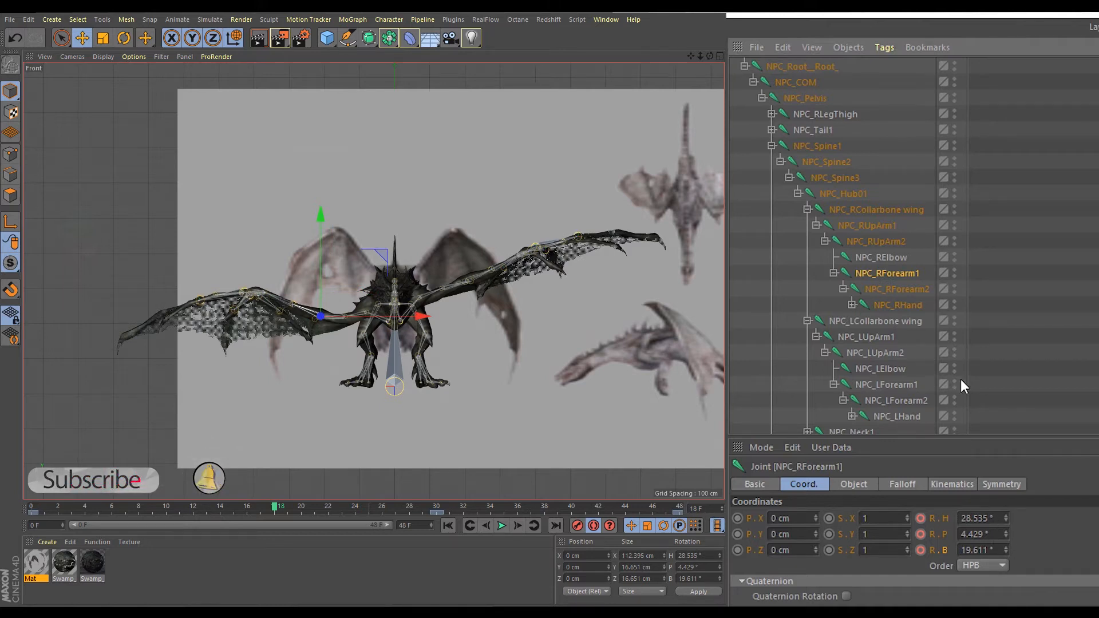
pyautogui.click(867, 224)
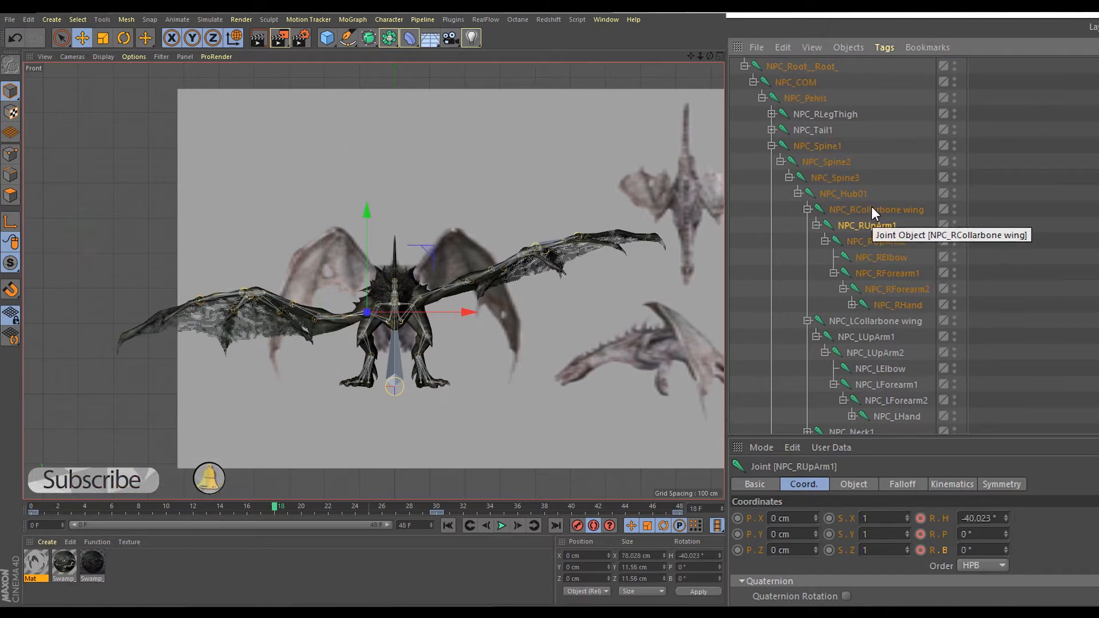
pyautogui.click(871, 207)
pyautogui.moveTo(1005, 519)
pyautogui.mouseDown()
pyautogui.moveTo(1006, 559)
pyautogui.moveTo(1004, 509)
pyautogui.moveTo(1005, 518)
pyautogui.mouseUp()
pyautogui.click(876, 225)
pyautogui.hotkey('ctrl', 'z')
pyautogui.hotkey('ctrl', 'z')
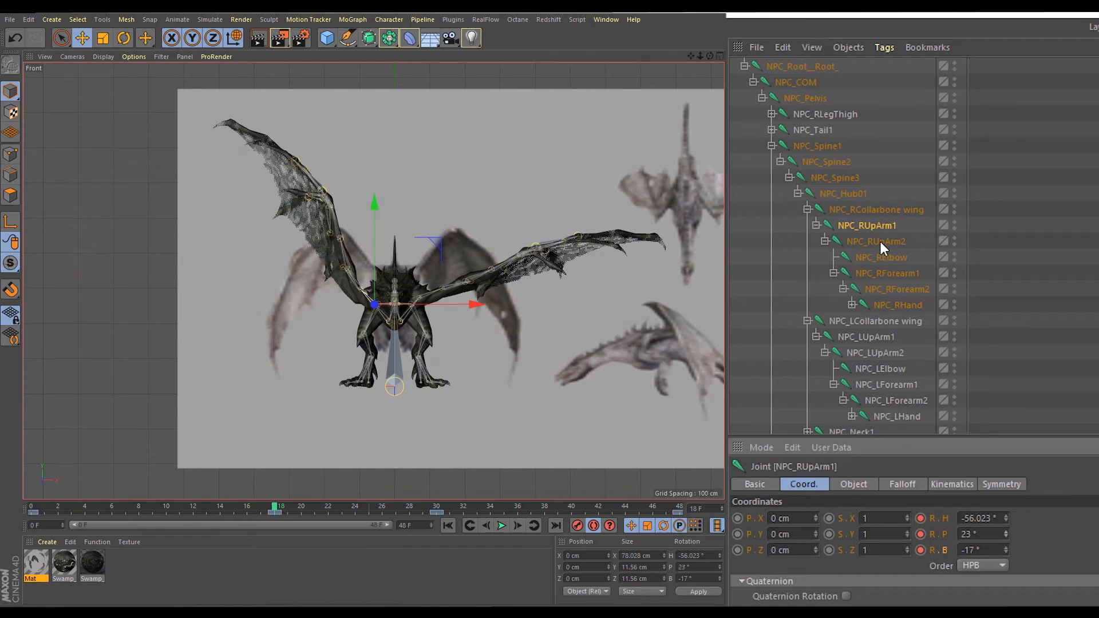
# - Try folding the right wing down by setting the NPC_RForearm1 joint's pitch to 117.429° at frame 18
pyautogui.click(879, 243)
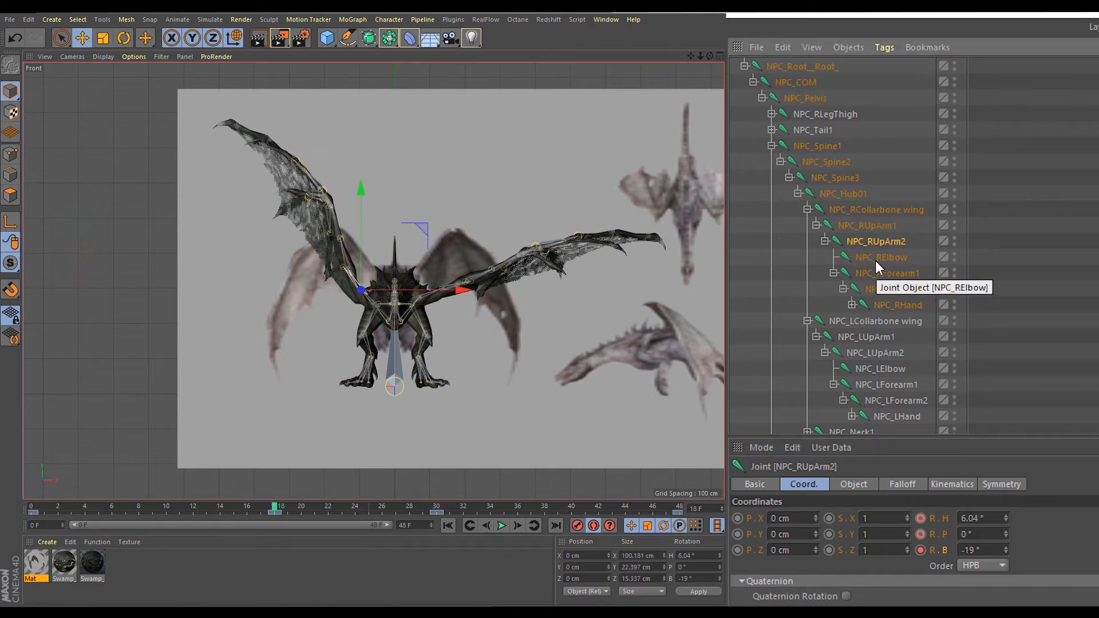
pyautogui.click(875, 274)
pyautogui.moveTo(1006, 517); pyautogui.dragTo(1006, 506)
pyautogui.hotkey('ctrl', 'z')
pyautogui.moveTo(1006, 550); pyautogui.dragTo(1005, 469)
pyautogui.hotkey('ctrl', 'z')
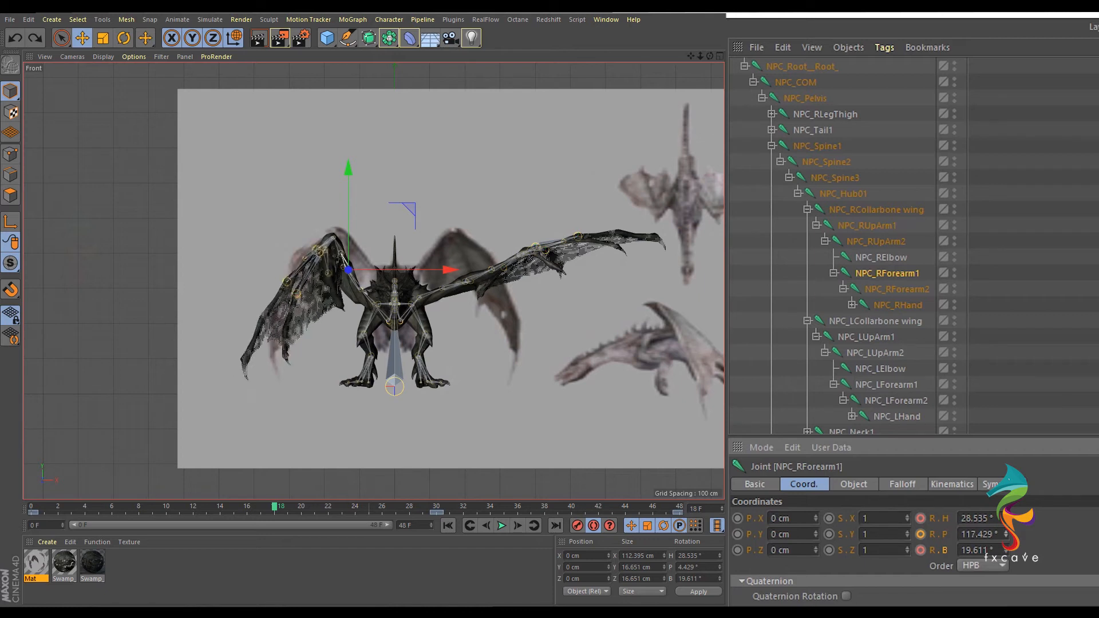
# - Undo the NPC_RForearm1 pitch change and set the joint's heading to 49.535°, matching the wing to the top-view reference
pyautogui.middleClick(623, 266)
pyautogui.middleClick(601, 150)
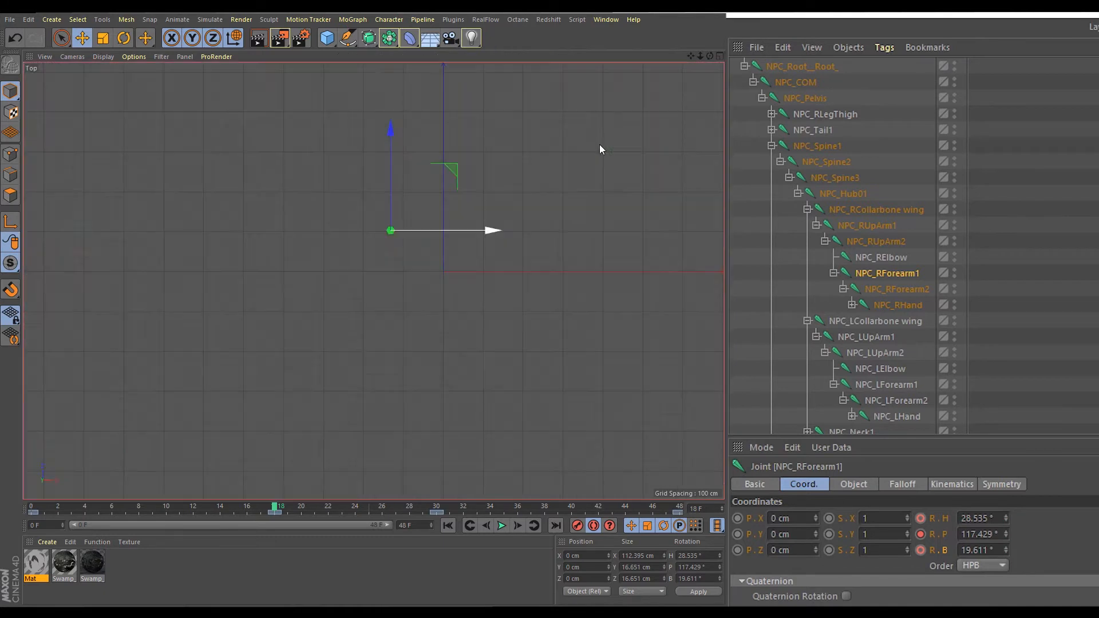
pyautogui.moveTo(1006, 518); pyautogui.dragTo(1006, 483)
pyautogui.hotkey('ctrl', 'z')
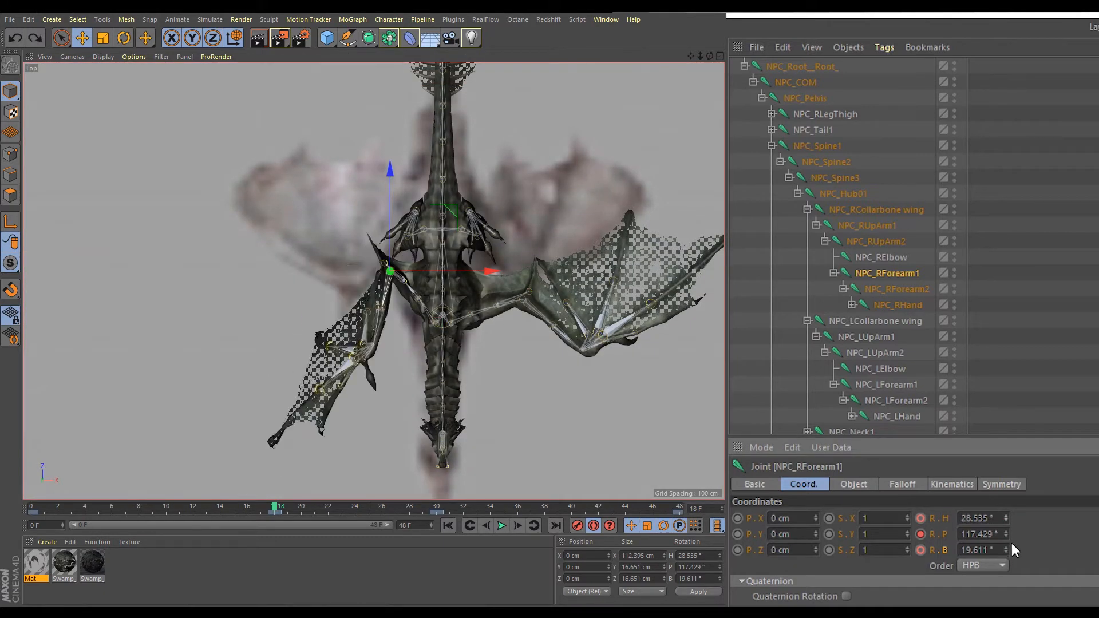
pyautogui.moveTo(1006, 534); pyautogui.dragTo(1006, 506)
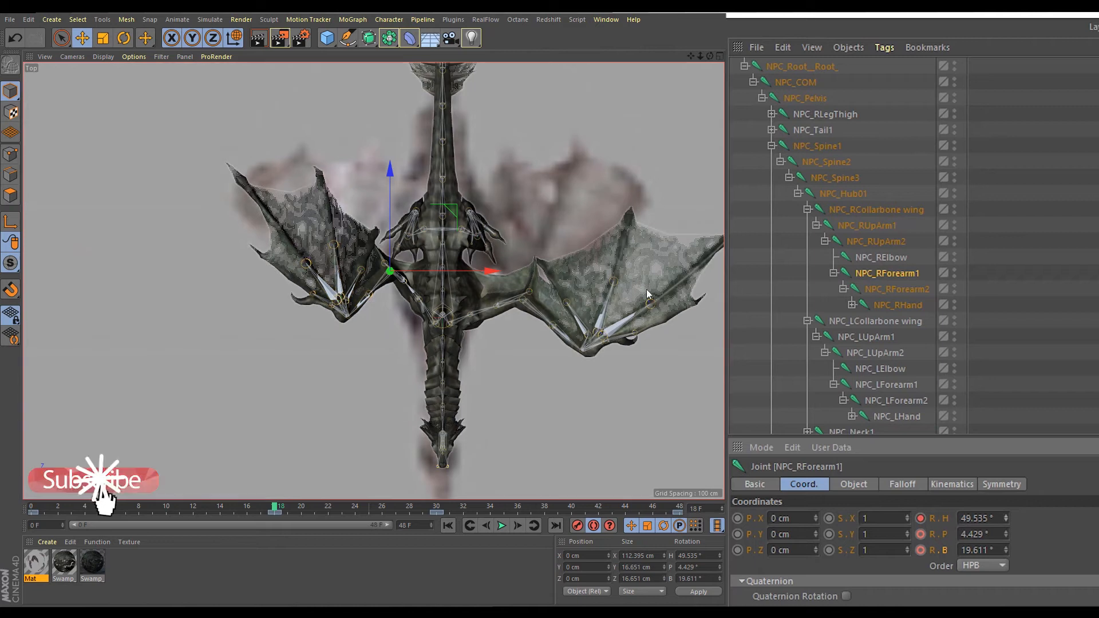
pyautogui.middleClick(579, 244)
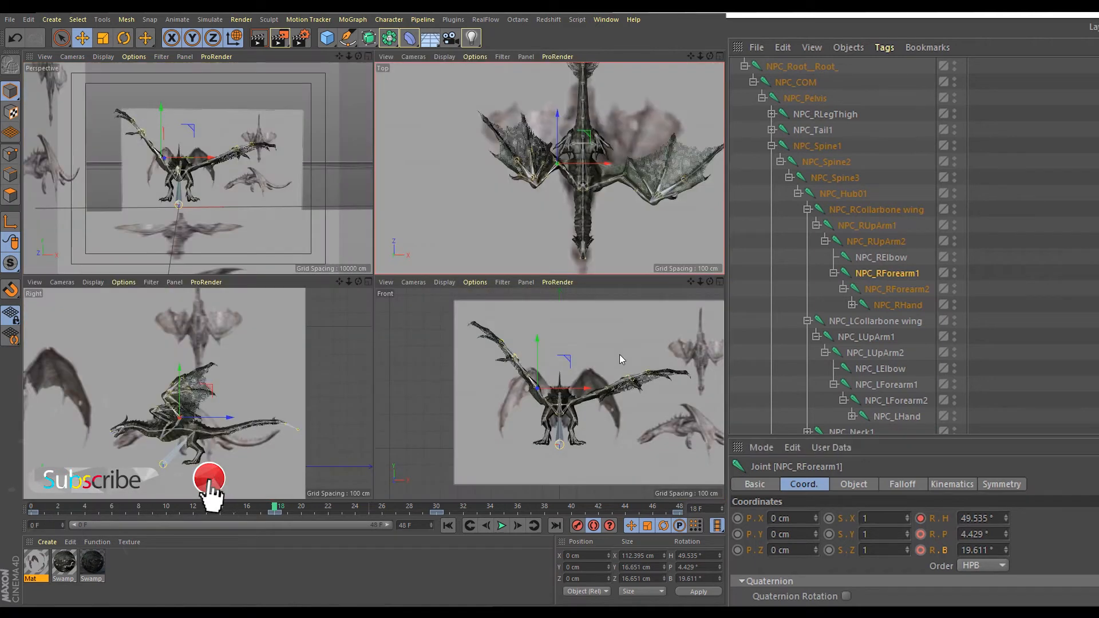
# - Try folding the right wing in the front view by raising the NPC_RForearm1 joint's pitch to 52.429° and 53.429°
pyautogui.middleClick(540, 346)
pyautogui.moveTo(1006, 517)
pyautogui.mouseDown()
pyautogui.moveTo(1007, 533)
pyautogui.moveTo(1007, 517)
pyautogui.mouseUp()
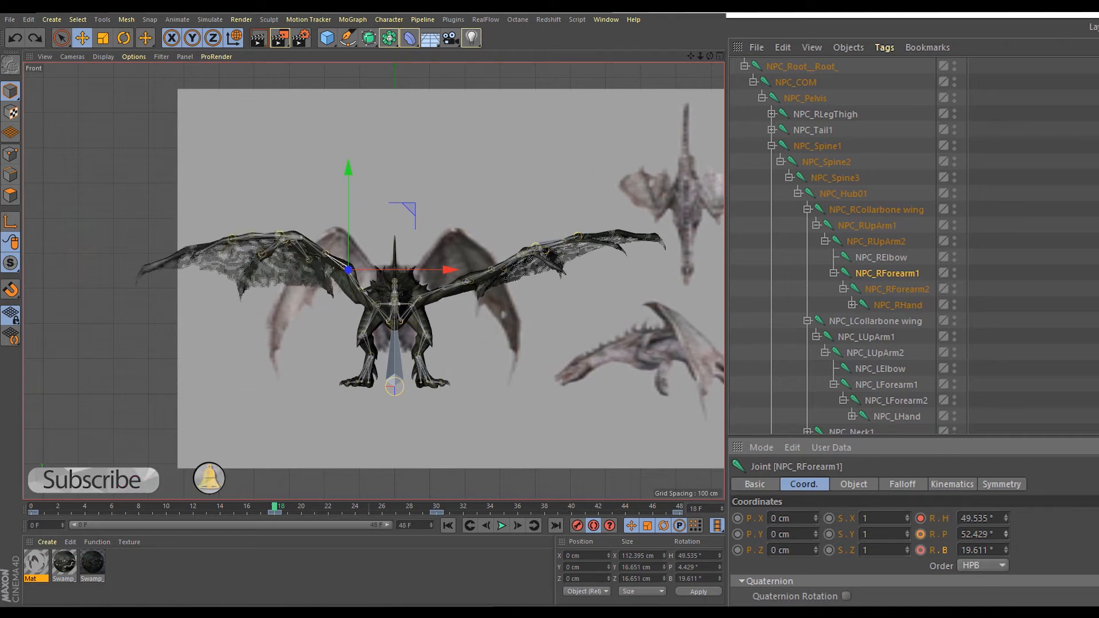
pyautogui.hotkey('ctrl', 'z')
pyautogui.hotkey('ctrl', 'z')
pyautogui.click(880, 210)
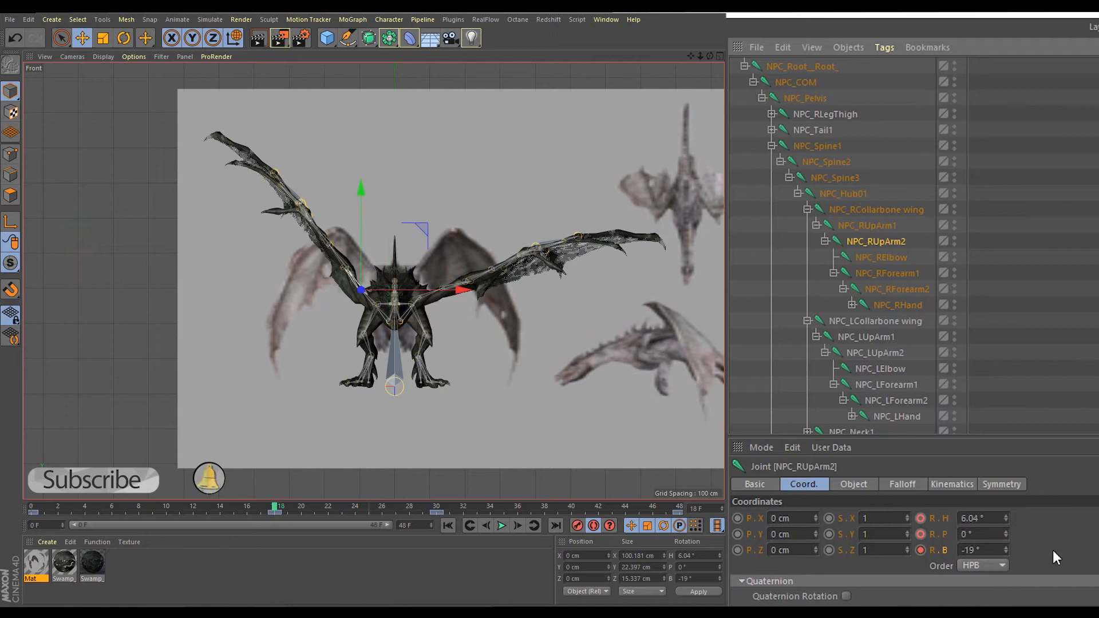
pyautogui.click(889, 274)
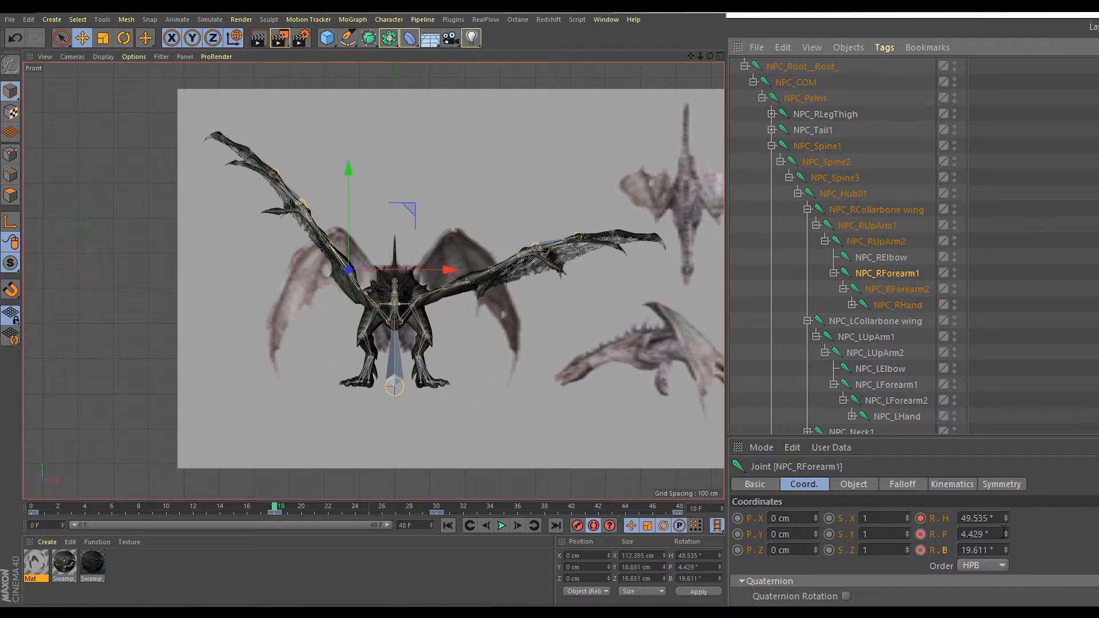
pyautogui.moveTo(1005, 550); pyautogui.dragTo(1005, 505)
pyautogui.hotkey('ctrl', 'z')
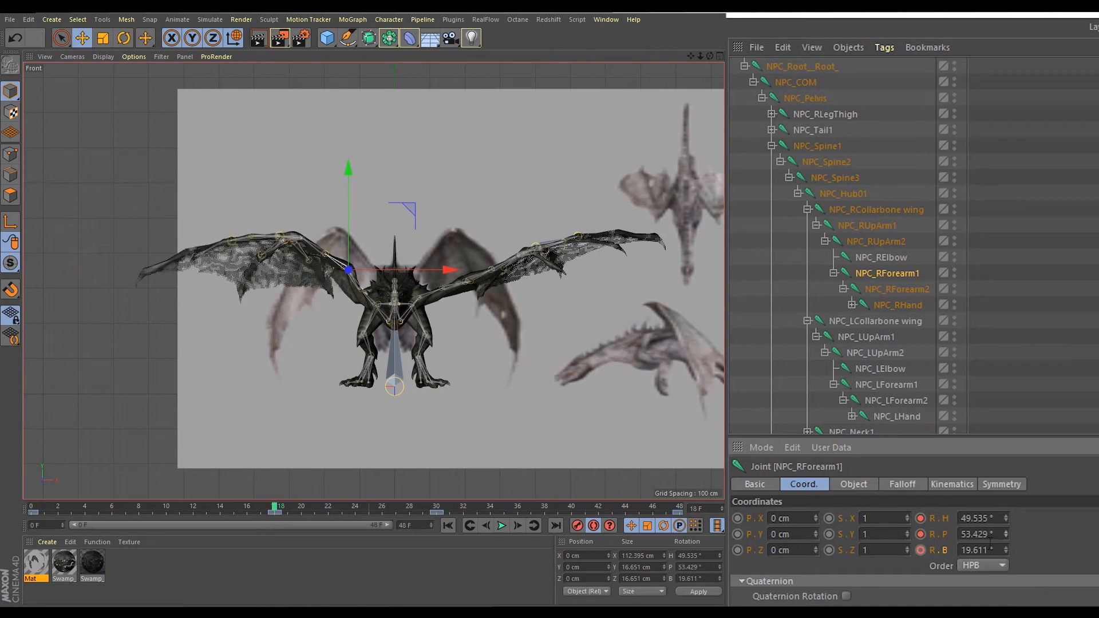
pyautogui.hotkey('ctrl', 'z')
# - Twist the right wing's outer membrane at frame 18 by adjusting the NPC_RHand joint's bank rotation
pyautogui.click(895, 244)
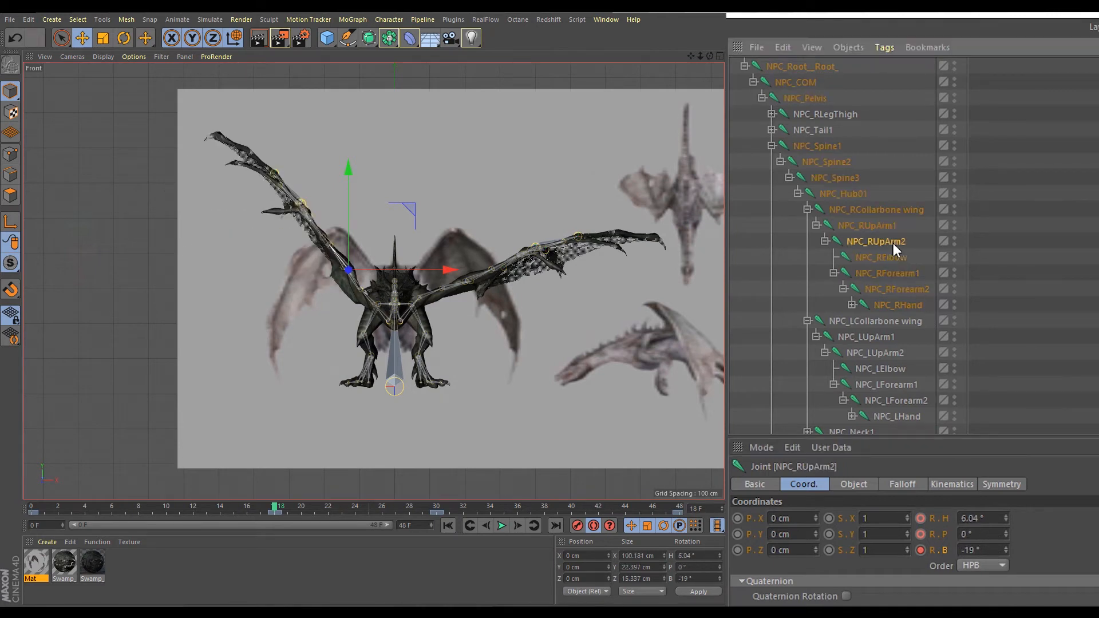
pyautogui.click(914, 290)
pyautogui.click(898, 271)
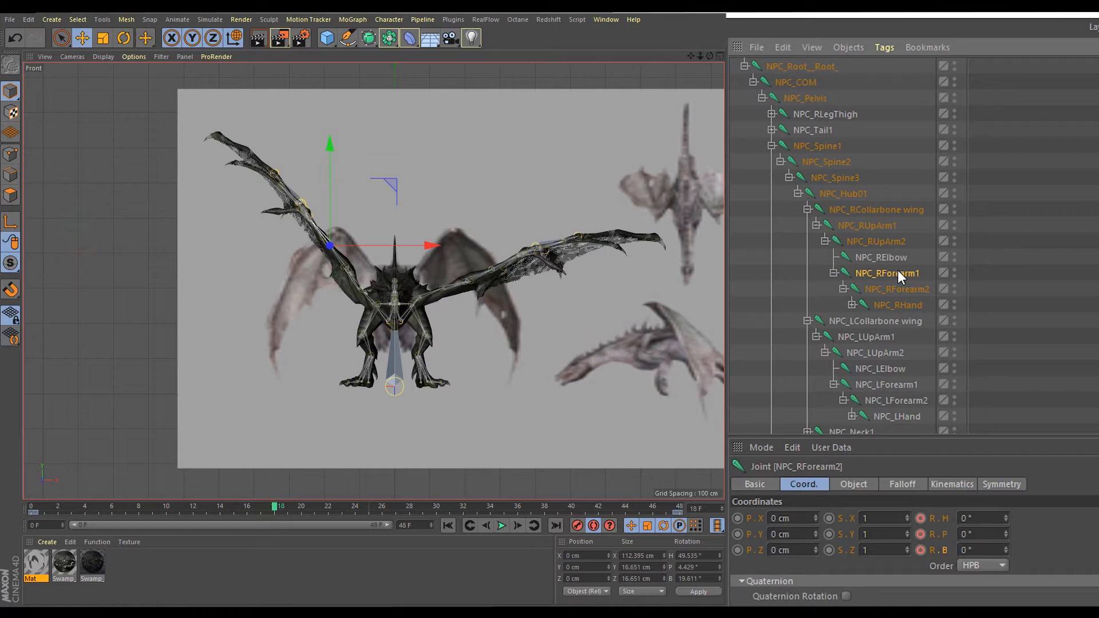
pyautogui.click(894, 304)
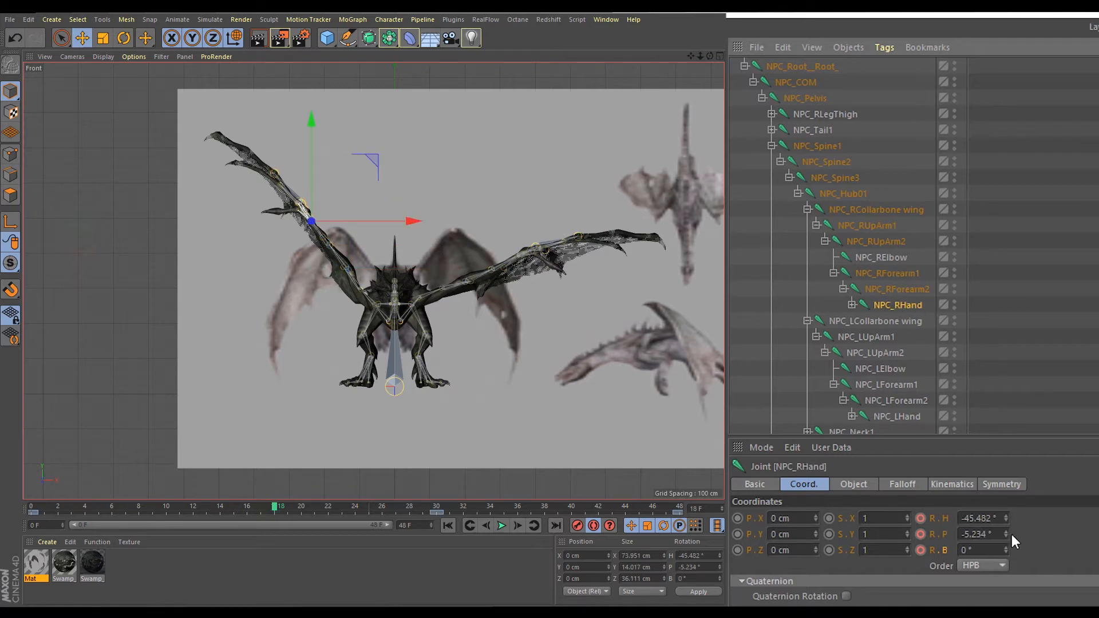
pyautogui.moveTo(1005, 550); pyautogui.dragTo(1005, 515)
pyautogui.hotkey('ctrl', 'z')
pyautogui.hotkey('ctrl', 'z')
pyautogui.click(889, 273)
pyautogui.hotkey('ctrl', 'z')
pyautogui.hotkey('ctrl', 'z')
# - Try adjusting the NPC_RUpArm1 joint's rotation against the top-view reference, undo it and recheck the wing in the front view
pyautogui.middleClick(557, 102)
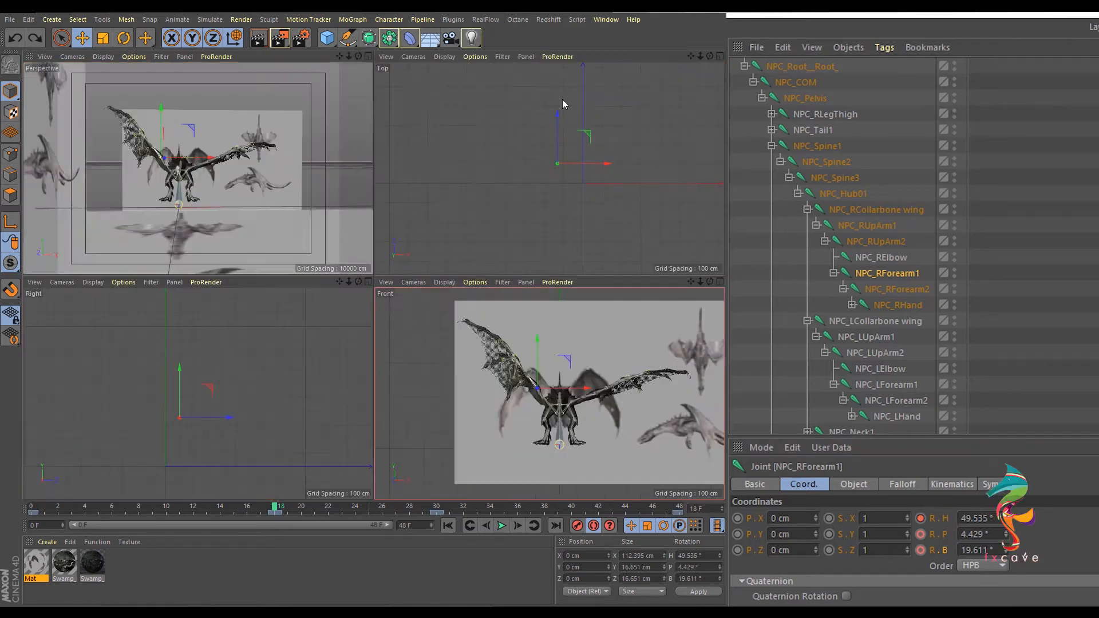
pyautogui.middleClick(563, 100)
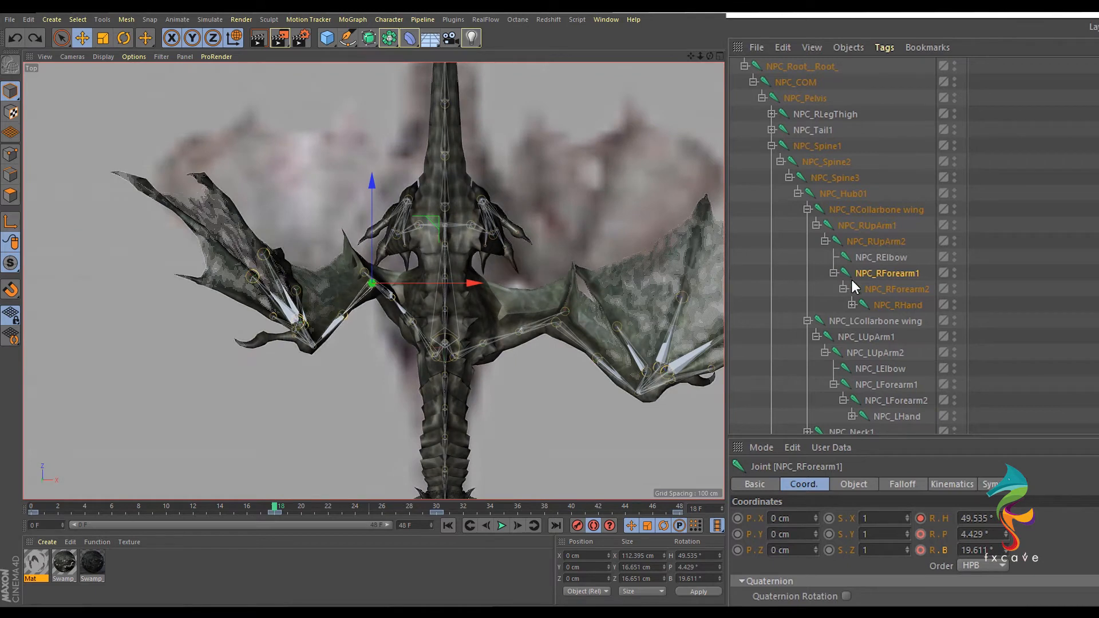
pyautogui.click(876, 224)
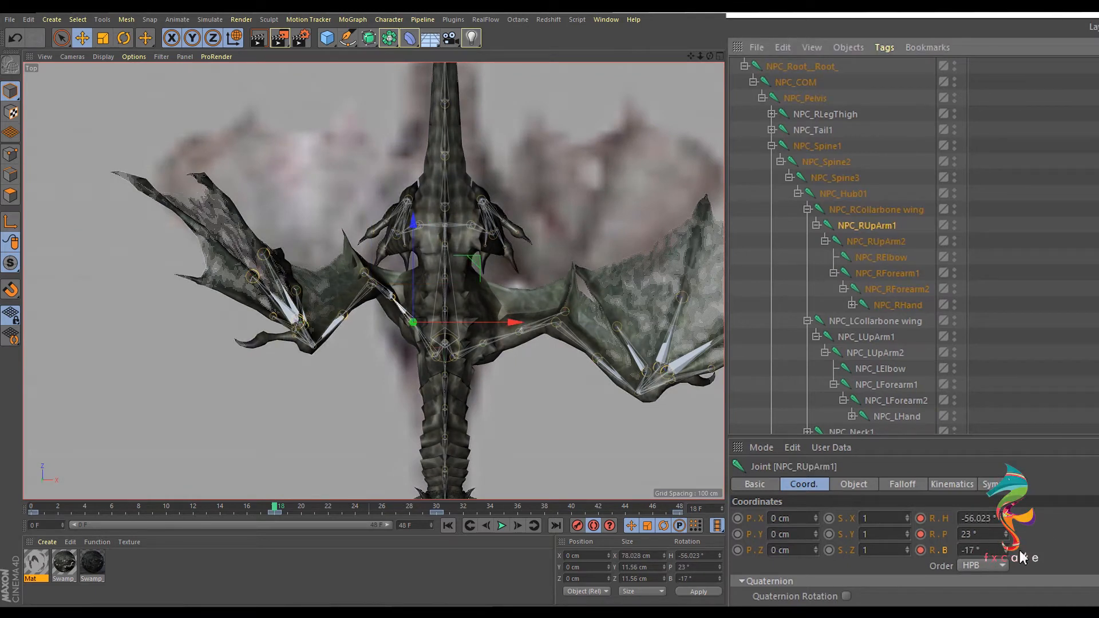
pyautogui.moveTo(1006, 551); pyautogui.dragTo(1006, 519)
pyautogui.hotkey('ctrl', 'z')
pyautogui.hotkey('ctrl', 'z')
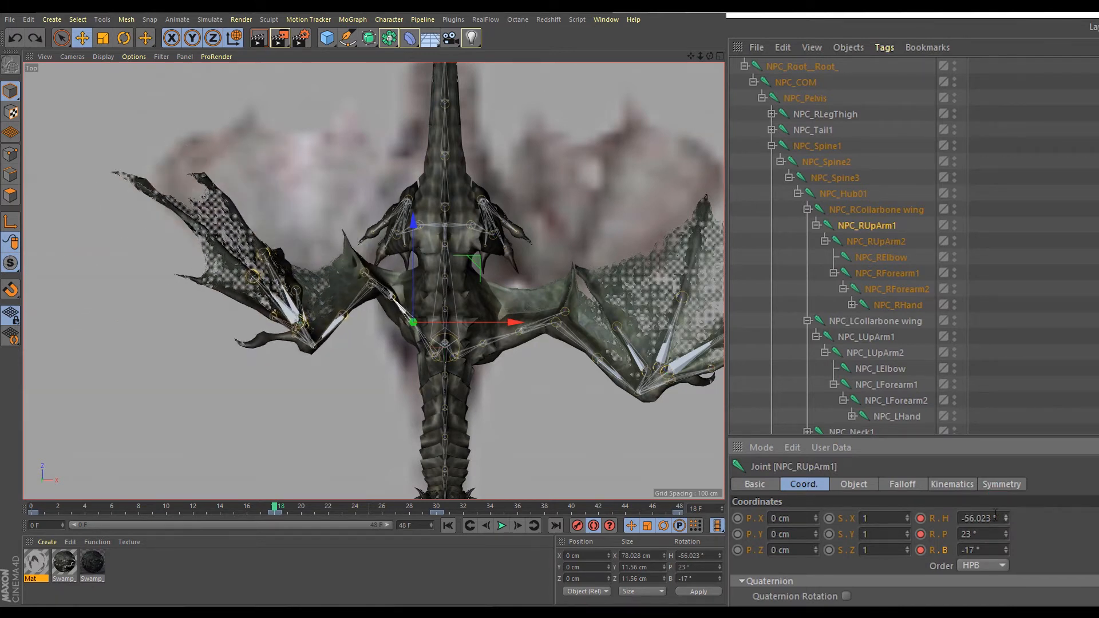
pyautogui.middleClick(715, 445)
pyautogui.middleClick(545, 383)
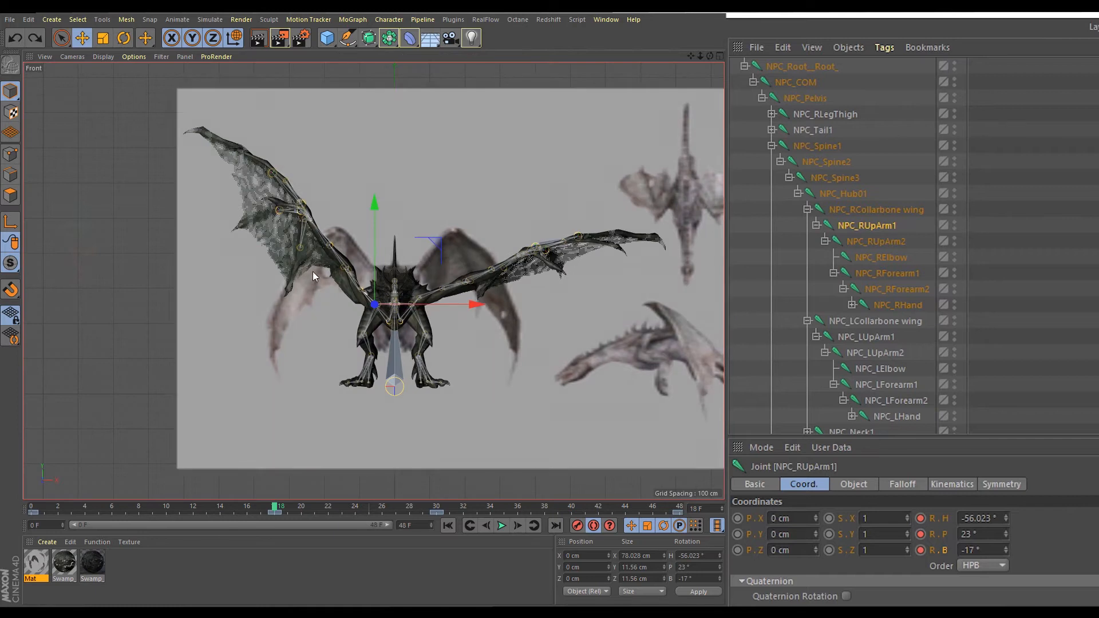
pyautogui.scroll(2, 307, 245)
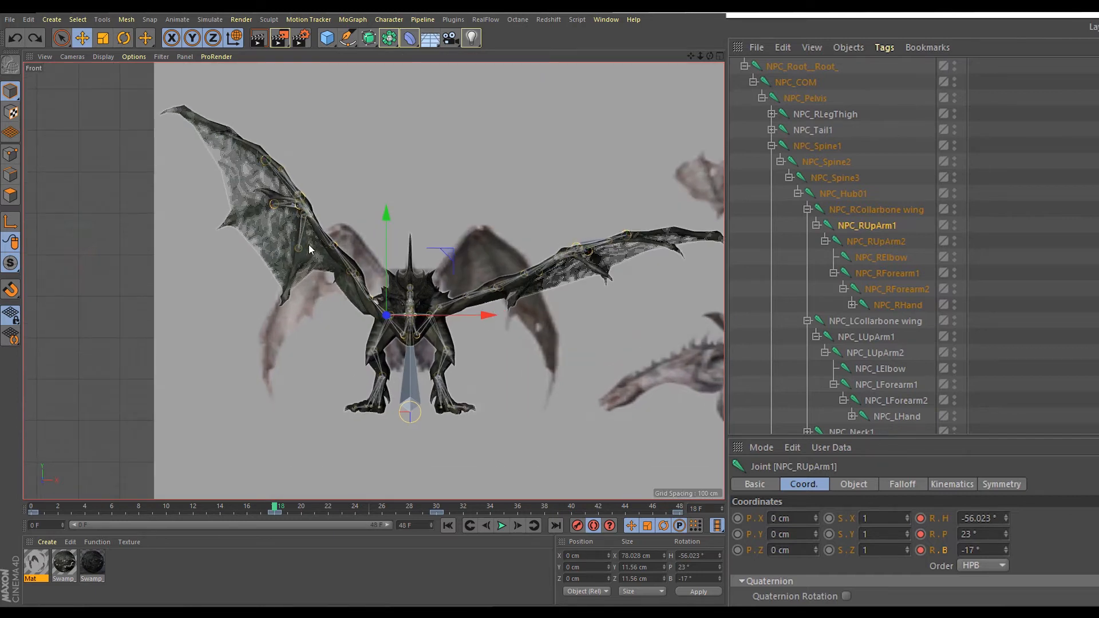
# - Select the right wing joints from NPC_RCollarbone wing to NPC_RHand with all their children, along with their frame 18 keys
pyautogui.click(878, 242)
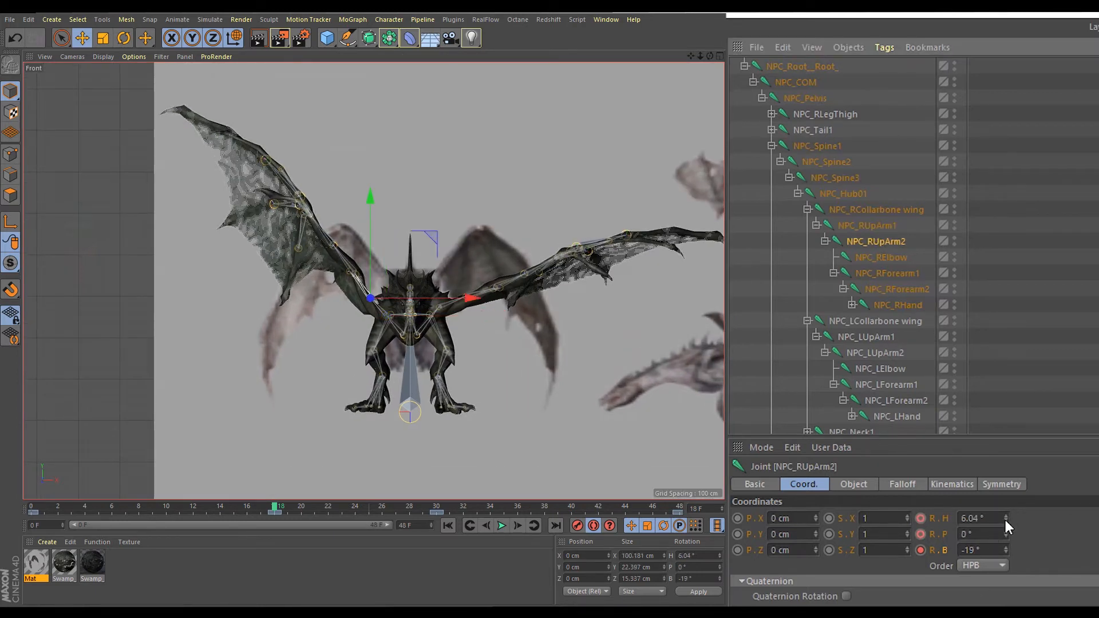
pyautogui.click(889, 209)
pyautogui.keyDown('shift'); pyautogui.click(898, 306); pyautogui.keyUp('shift')
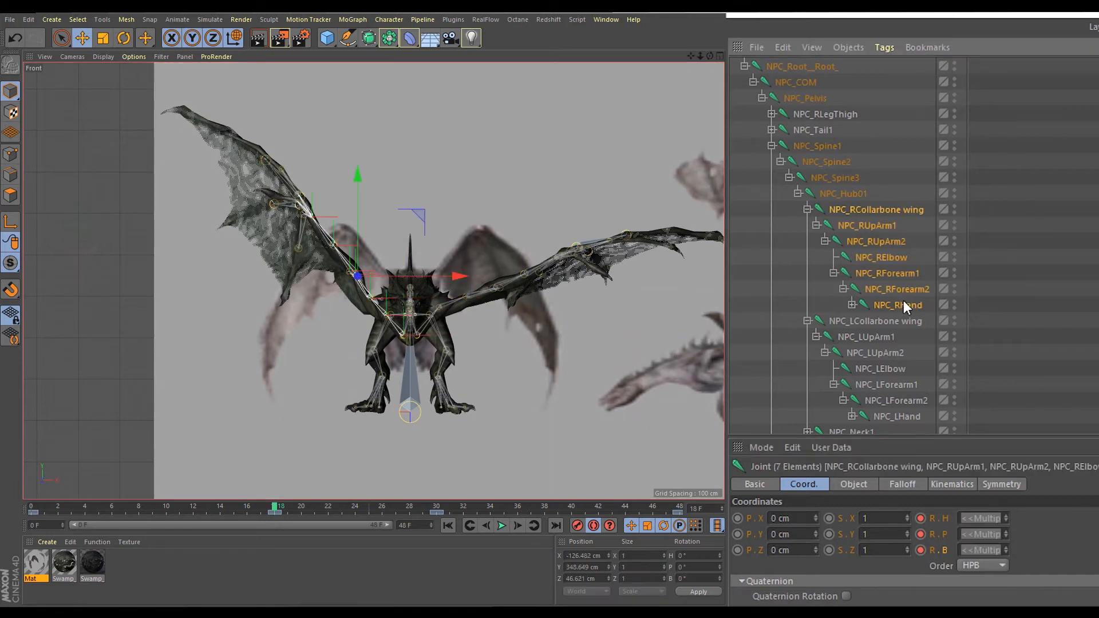
pyautogui.rightClick(897, 287)
pyautogui.click(931, 543)
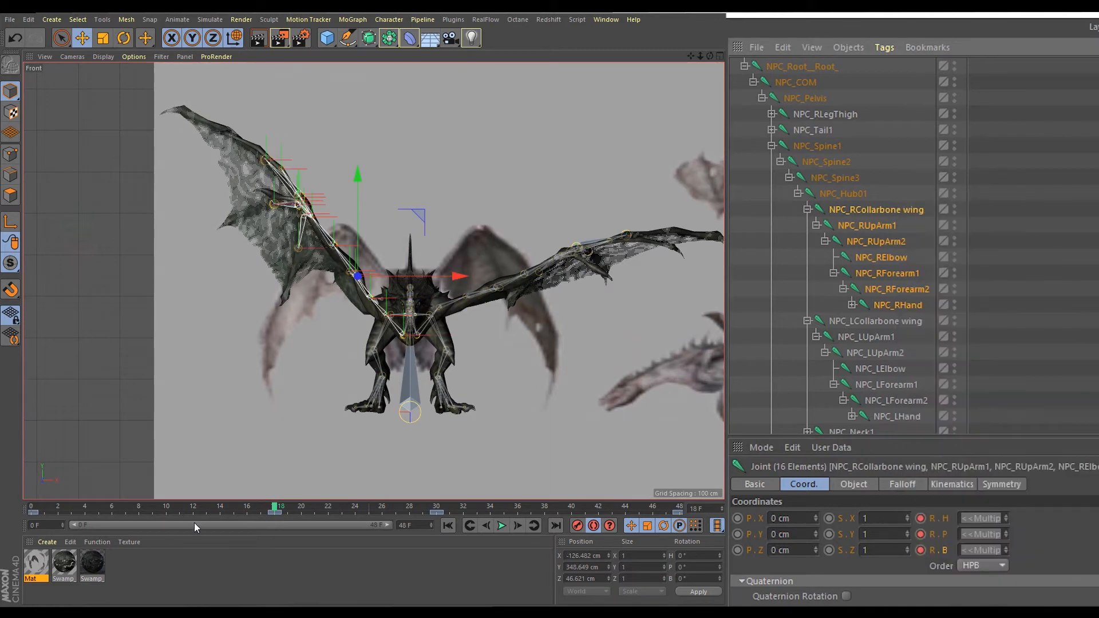
pyautogui.click(275, 513)
pyautogui.rightClick(275, 513)
pyautogui.click(268, 532)
pyautogui.click(269, 466)
# - Go to frame 8 and compare the dragon's wing pose with the reference in the top and side views
pyautogui.moveTo(276, 510); pyautogui.dragTo(139, 509)
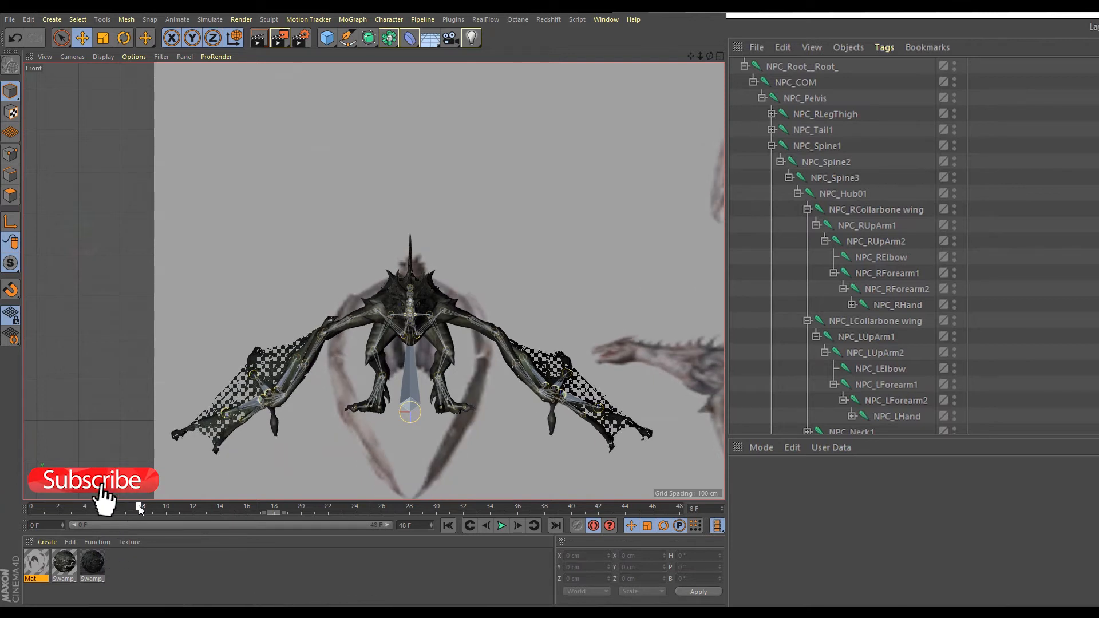
pyautogui.middleClick(663, 115)
pyautogui.middleClick(662, 113)
pyautogui.scroll(-7, 517, 204)
pyautogui.middleClick(512, 207)
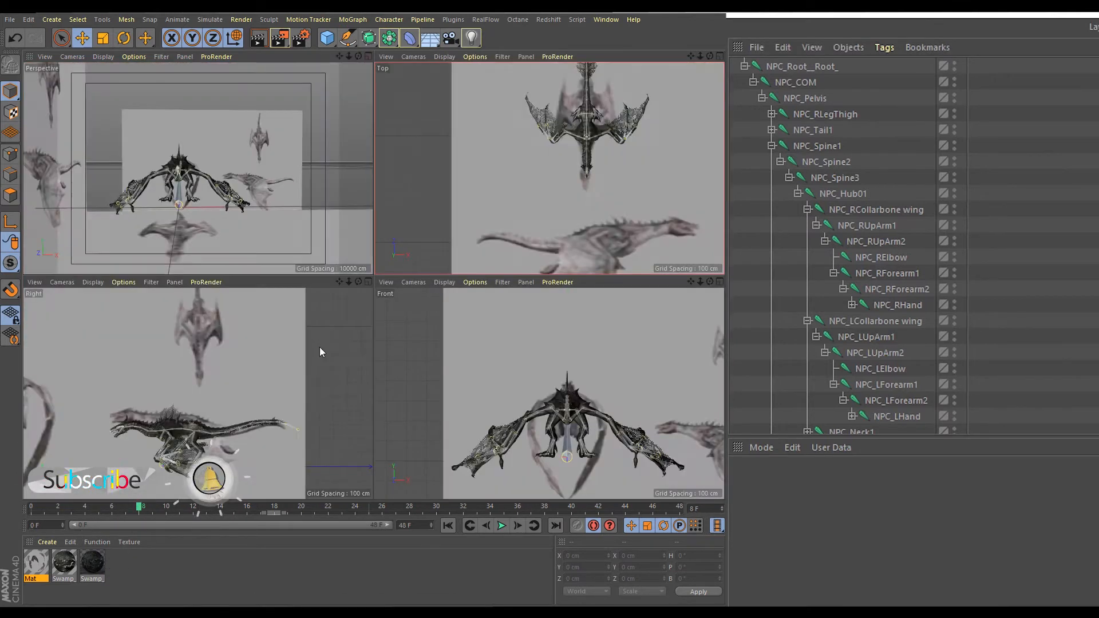
pyautogui.middleClick(319, 352)
pyautogui.scroll(5, 312, 326)
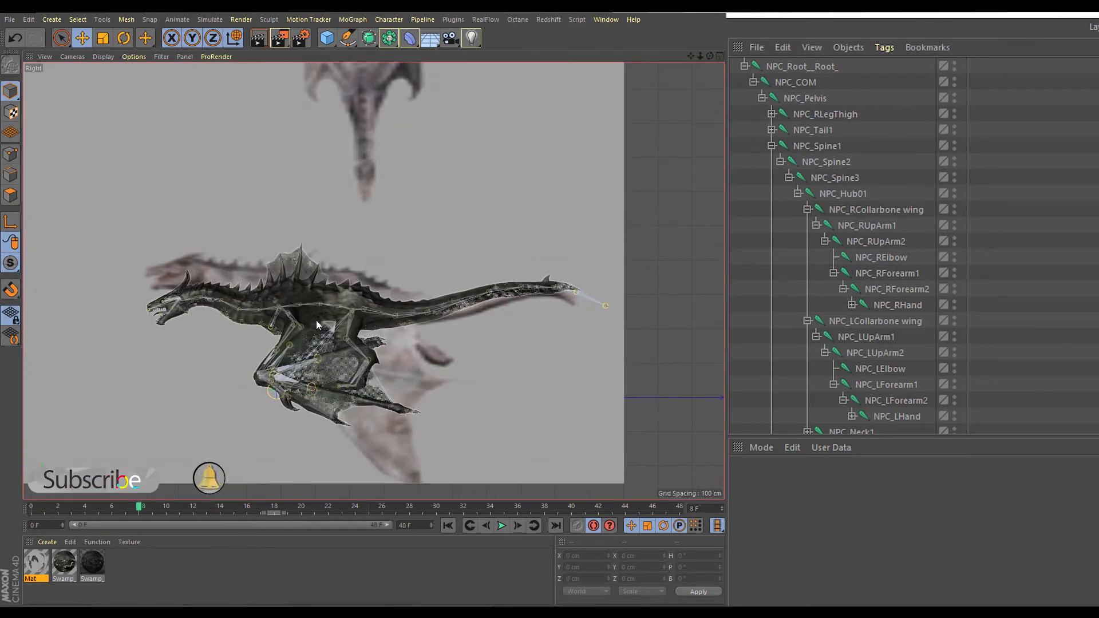
# - Check the side view in wireframe display, restore the wing joint selection and return the view to shaded display
pyautogui.click(108, 57)
pyautogui.click(130, 154)
pyautogui.hotkey('ctrl', 'z')
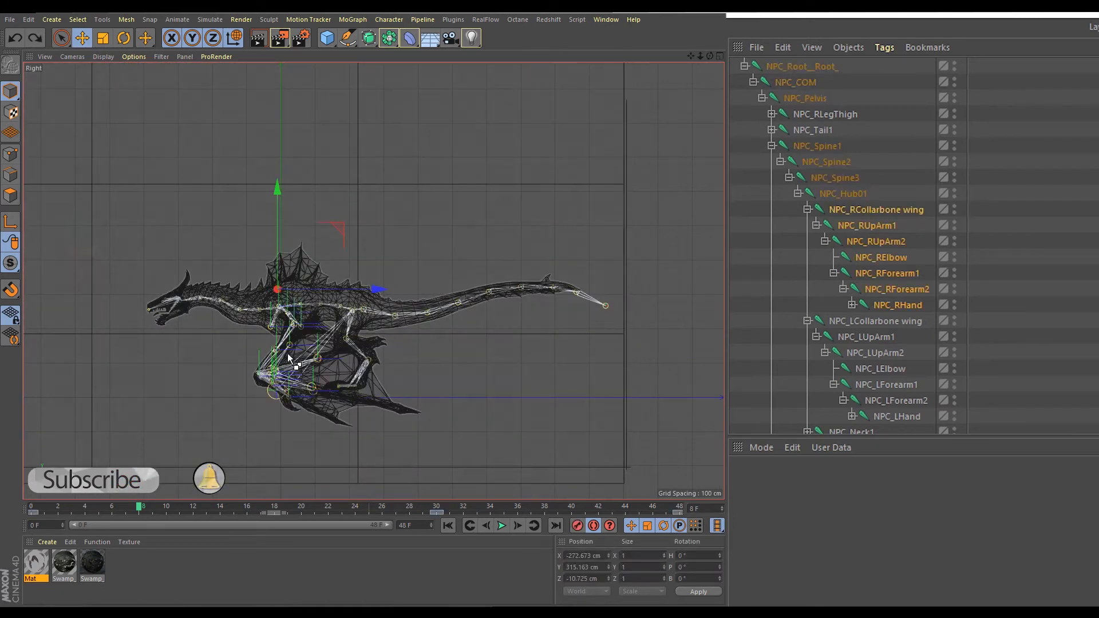
pyautogui.click(101, 56)
pyautogui.click(108, 76)
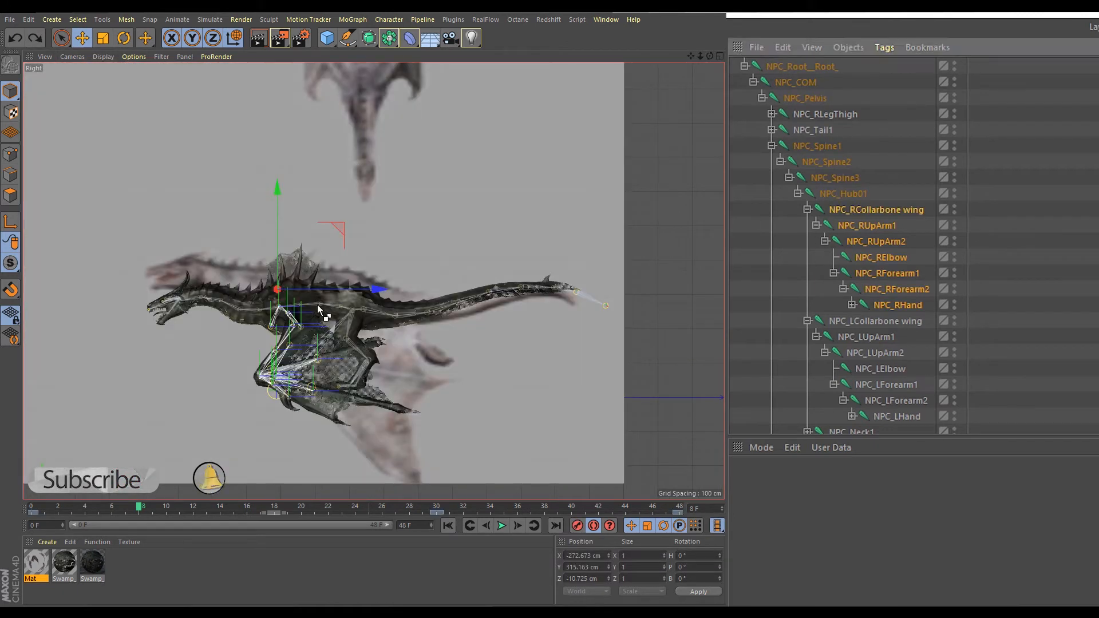
# - Try rotating the NPC_RUpArm1 joint's heading at frame 8 in the side view, and undo the change
pyautogui.click(886, 228)
pyautogui.moveTo(1004, 522); pyautogui.dragTo(1006, 527)
pyautogui.hotkey('ctrl', 'z')
pyautogui.hotkey('ctrl', 'z')
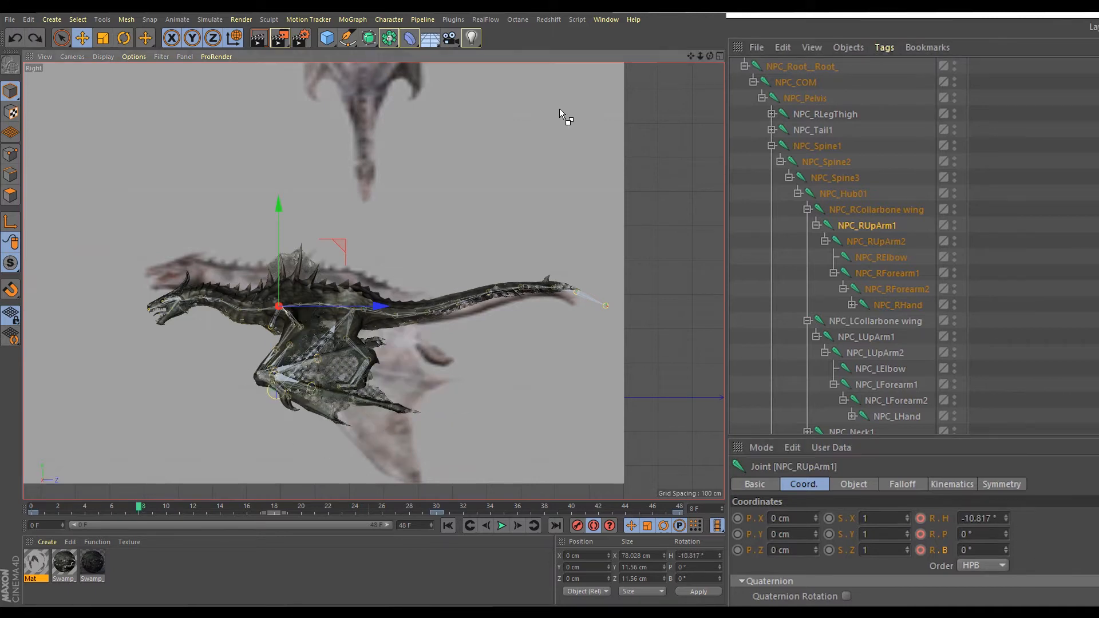
# - Reset the rotations of the right wing joints from NPC_RCollarbone wing to NPC_RHand to 0° at frame 8
pyautogui.middleClick(559, 108)
pyautogui.middleClick(476, 152)
pyautogui.keyDown('alt'); pyautogui.moveTo(412, 212); pyautogui.dragTo(407, 265, button='middle'); pyautogui.keyUp('alt')
pyautogui.scroll(4, 407, 266)
pyautogui.click(878, 210)
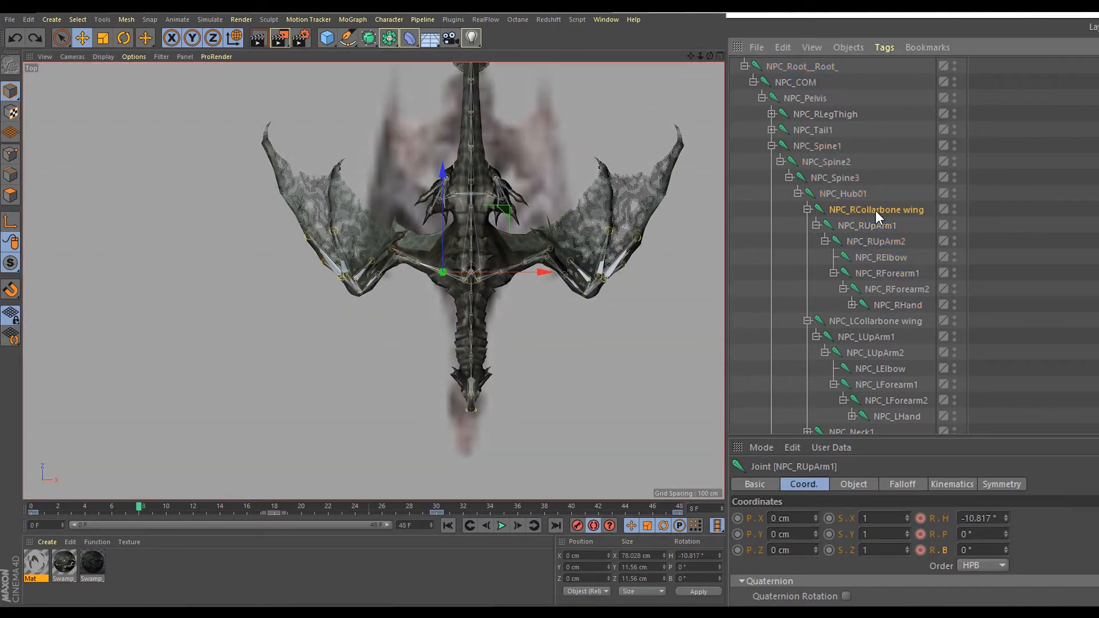
pyautogui.click(31, 513)
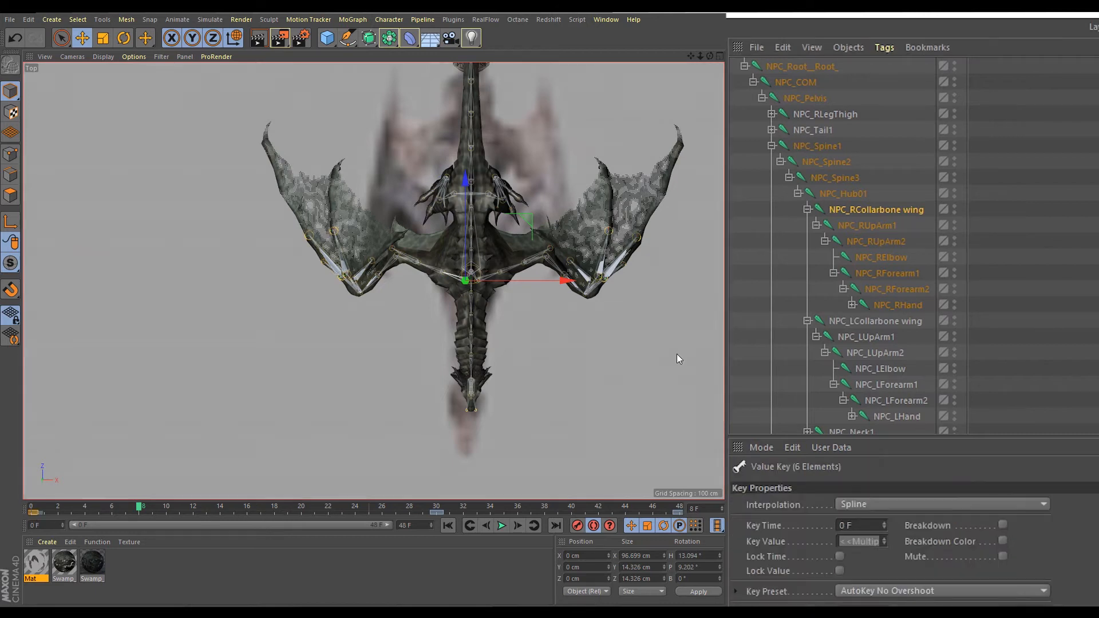
pyautogui.click(1004, 515)
pyautogui.click(1004, 531)
pyautogui.rightClick(1004, 531)
pyautogui.rightClick(1004, 520)
pyautogui.keyDown('shift'); pyautogui.click(890, 305); pyautogui.keyUp('shift')
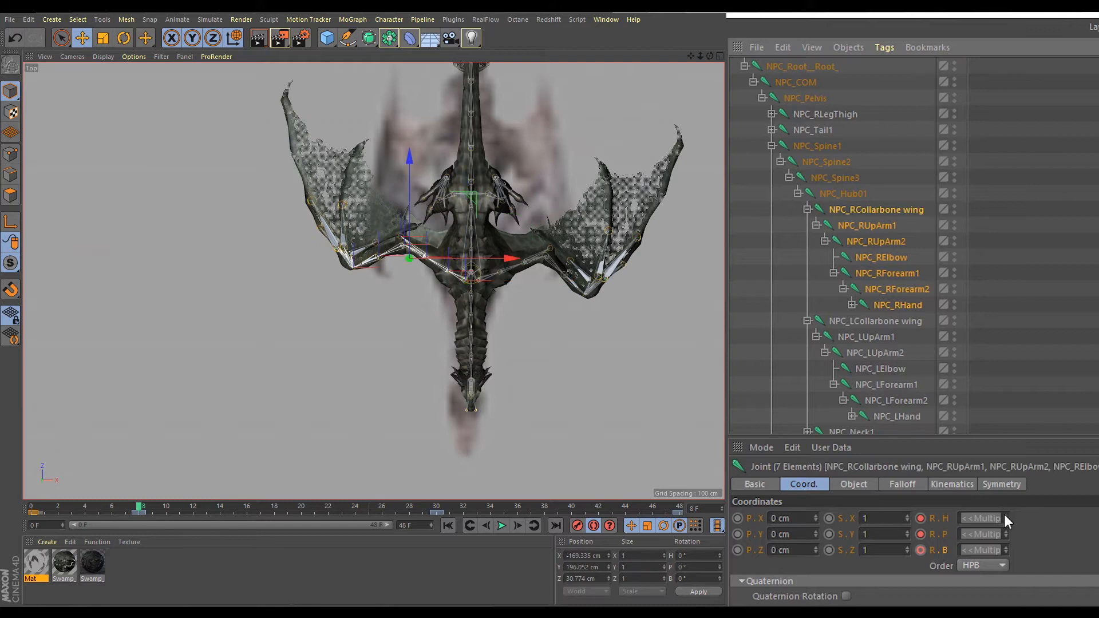
pyautogui.click(846, 206)
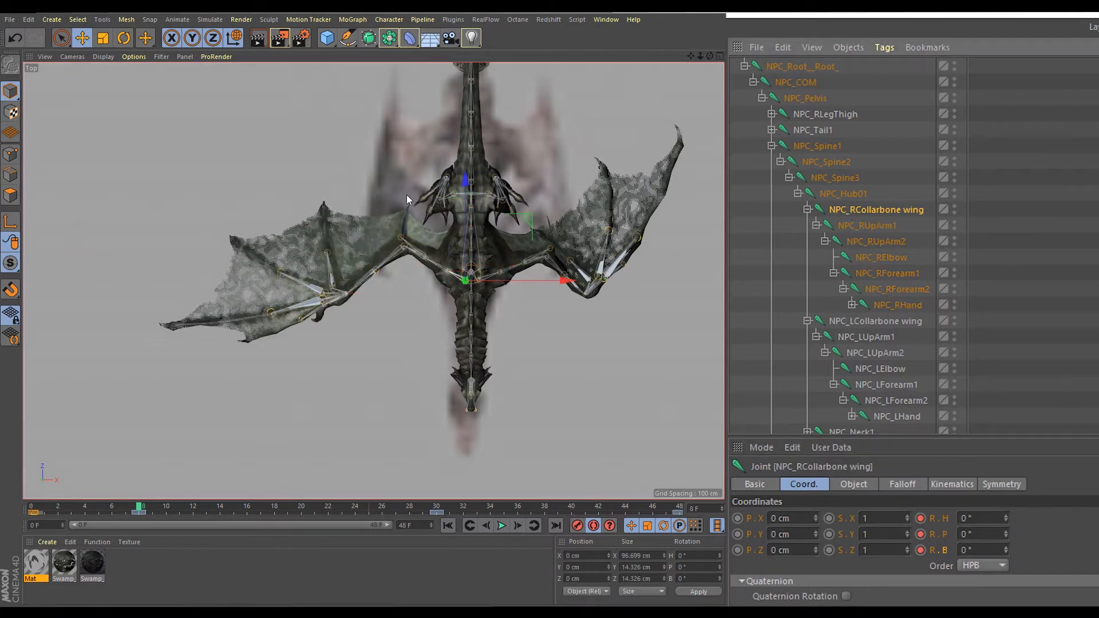
# - Align the dragon's parent Null with the front-view reference at frame 0, moving it to X -1.381 cm and Y 105.824 cm
pyautogui.middleClick(453, 234)
pyautogui.middleClick(475, 390)
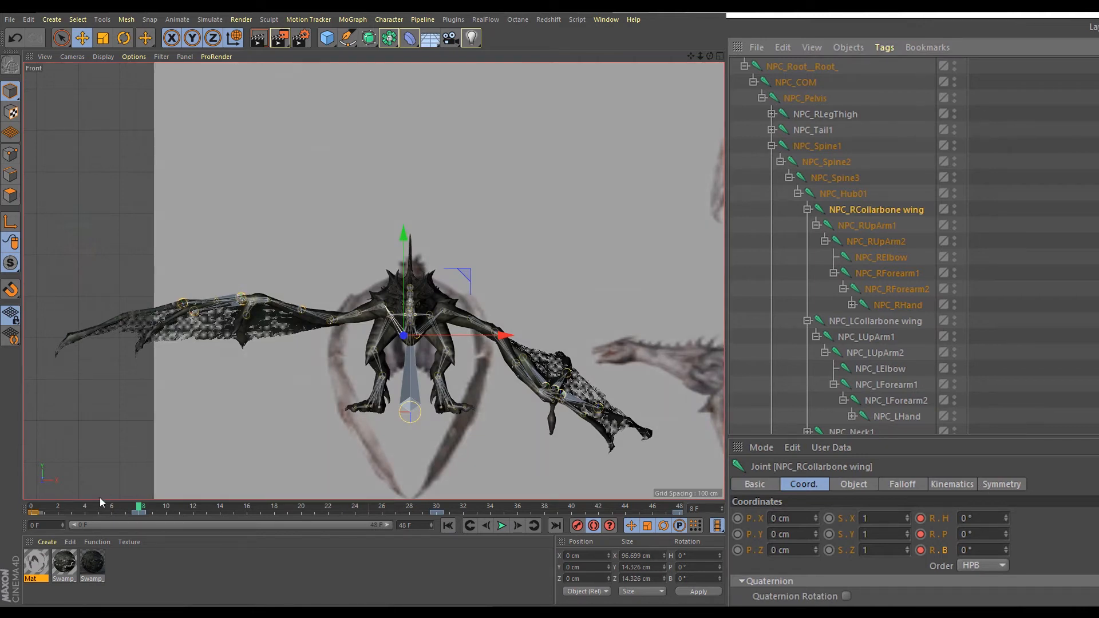
pyautogui.moveTo(87, 510); pyautogui.dragTo(2, 511)
pyautogui.scroll(3, 761, 115)
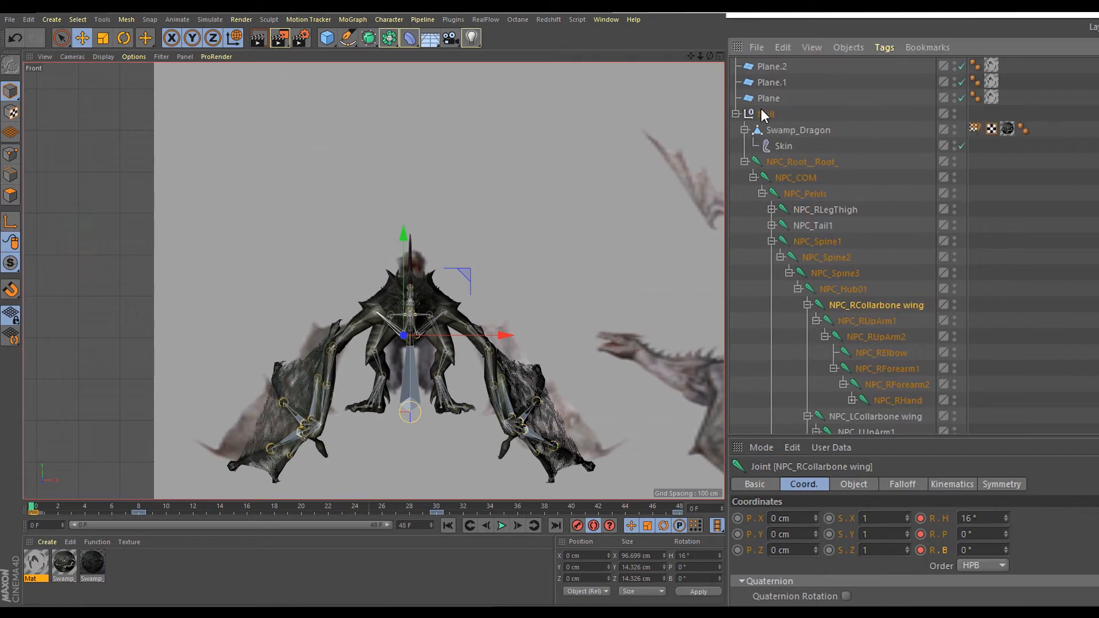
pyautogui.click(765, 114)
pyautogui.moveTo(409, 295); pyautogui.dragTo(410, 280)
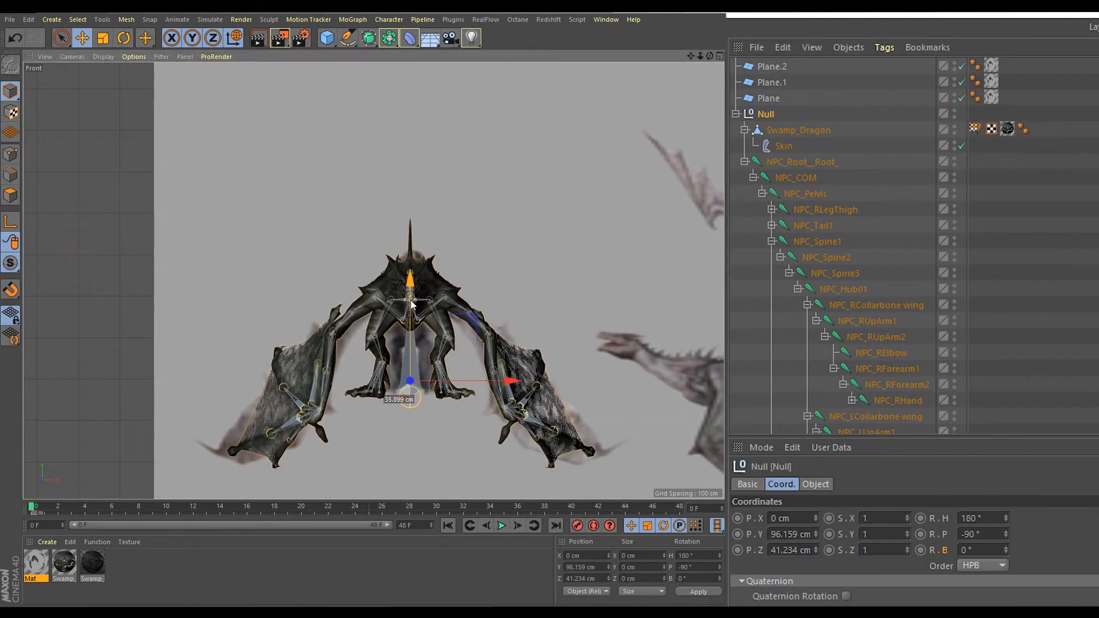
pyautogui.moveTo(465, 319); pyautogui.dragTo(466, 320)
# - Try moving the NPC_RUpArm1 rotation keys from frame 8 to frame 7, and undo the move
pyautogui.moveTo(62, 507)
pyautogui.mouseDown()
pyautogui.moveTo(471, 489)
pyautogui.moveTo(674, 507)
pyautogui.moveTo(36, 517)
pyautogui.moveTo(159, 517)
pyautogui.moveTo(128, 520)
pyautogui.mouseUp()
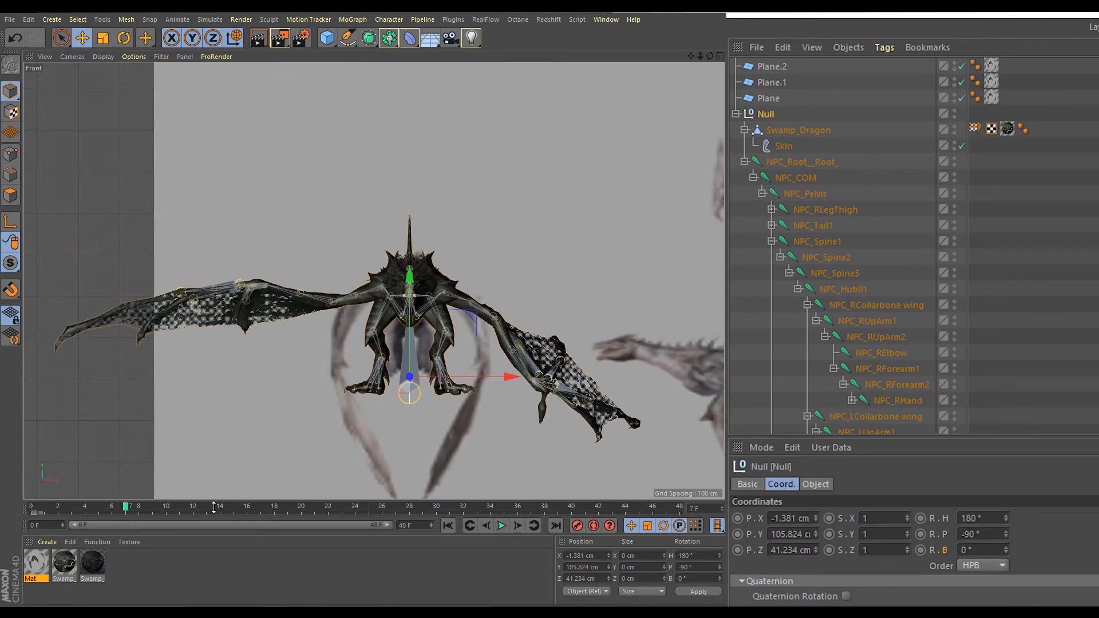
pyautogui.click(371, 290)
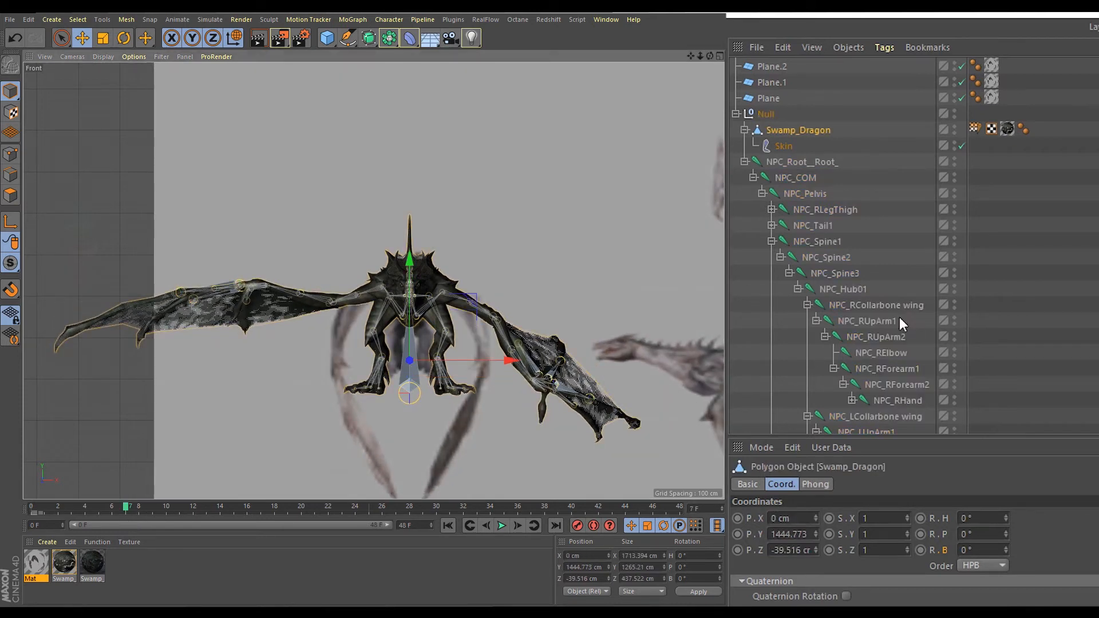
pyautogui.click(876, 320)
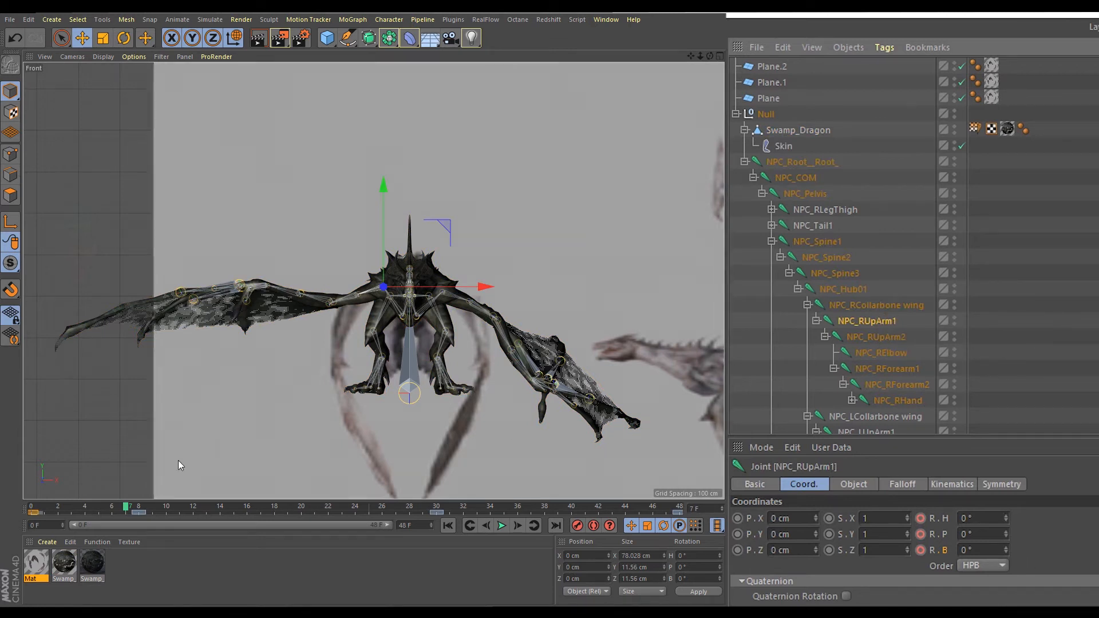
pyautogui.moveTo(135, 514); pyautogui.dragTo(125, 513)
pyautogui.press('z')
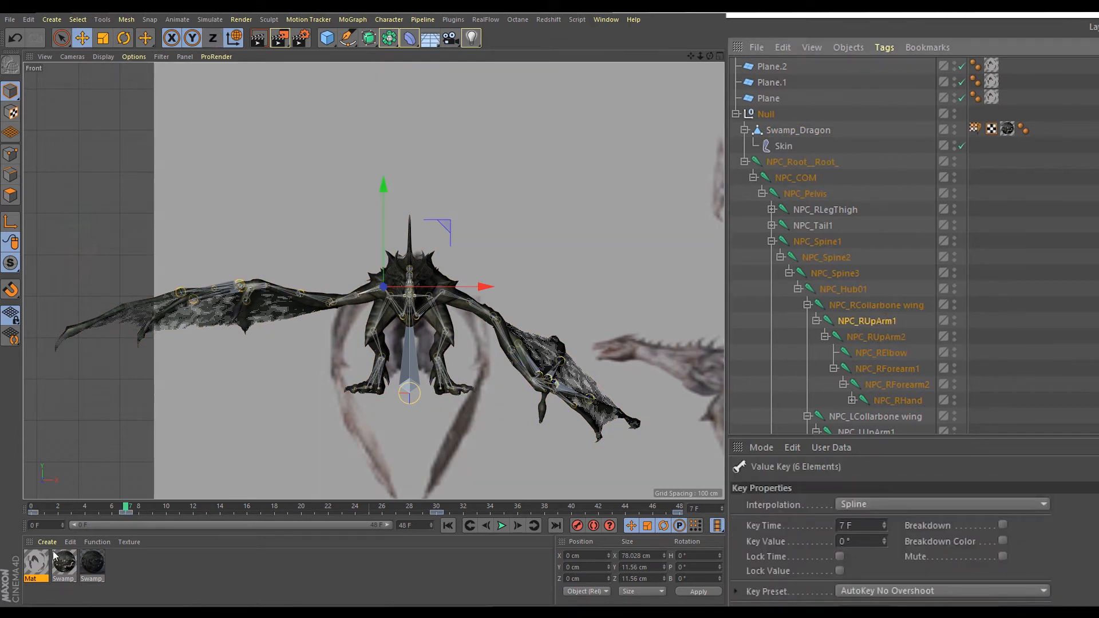
pyautogui.hotkey('ctrl', 'z')
# - Fold the right wing down at frame 8 by setting the NPC_RForearm1 joint's heading to 47° and pitch to 14°
pyautogui.click(139, 507)
pyautogui.hotkey('ctrl', 'y')
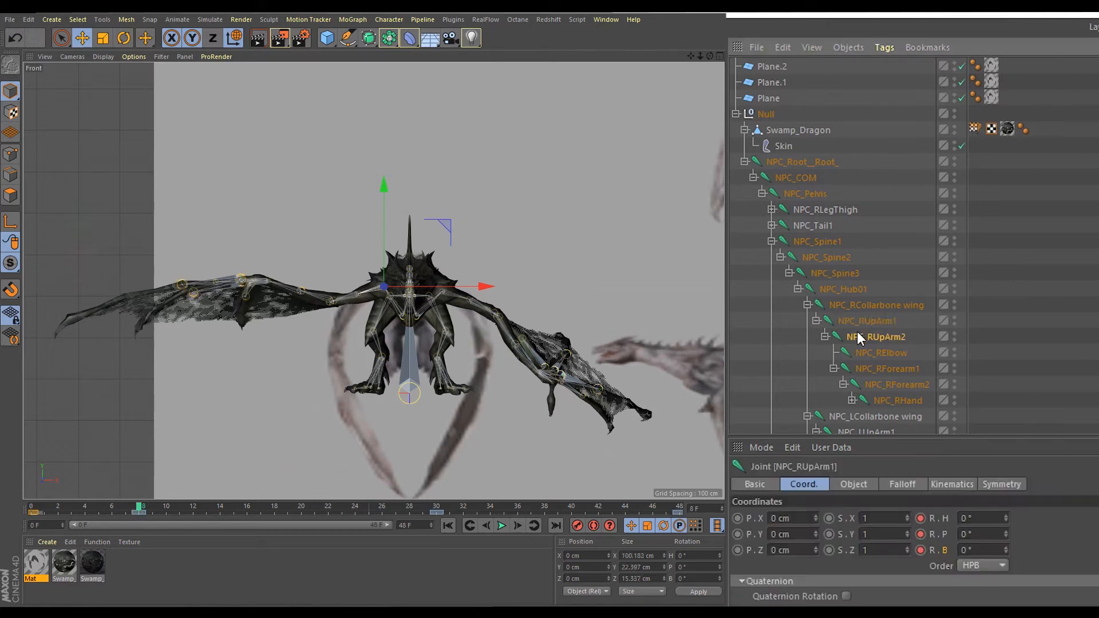
pyautogui.moveTo(1005, 518)
pyautogui.mouseDown()
pyautogui.moveTo(1005, 504)
pyautogui.moveTo(1005, 541)
pyautogui.moveTo(1005, 511)
pyautogui.moveTo(1006, 531)
pyautogui.mouseUp()
pyautogui.click(894, 369)
pyautogui.click(903, 335)
pyautogui.hotkey('ctrl', 'z')
pyautogui.click(898, 367)
pyautogui.click(593, 526)
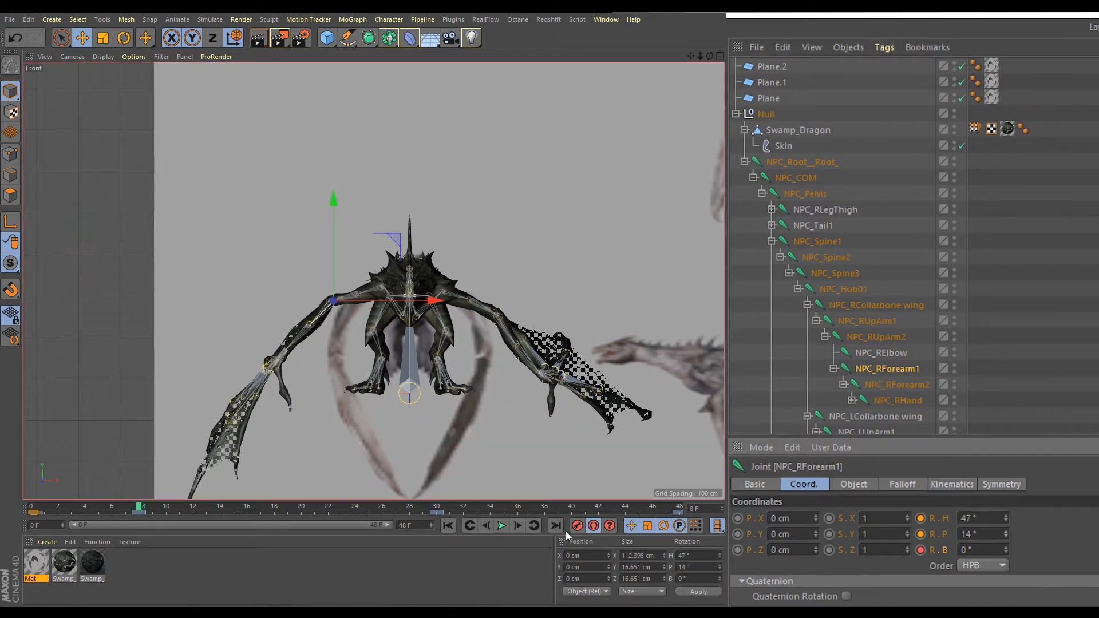
# - Set the NPC_RForearm1 joint to heading 51°, pitch 28° and bank 15°, and rotate NPC_RUpArm2 to lower the right wing
pyautogui.moveTo(1009, 520); pyautogui.dragTo(1006, 544)
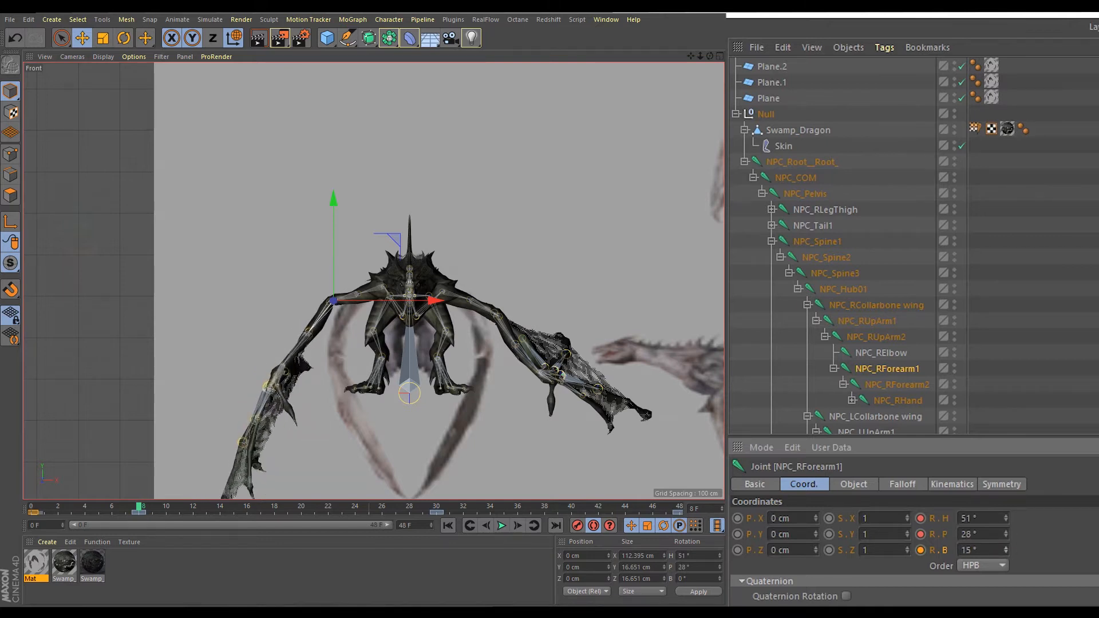
pyautogui.click(888, 385)
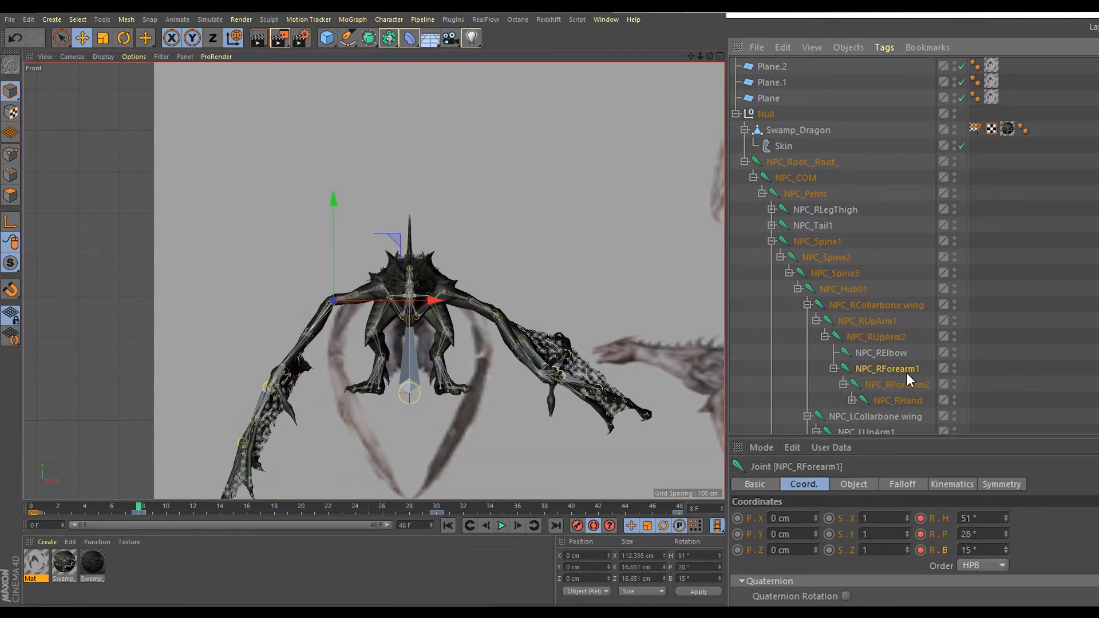
pyautogui.click(879, 352)
pyautogui.click(883, 338)
pyautogui.moveTo(1006, 534); pyautogui.dragTo(1006, 500)
pyautogui.hotkey('ctrl', 'z')
# - Set the NPC_RForearm2 joint's heading to about 32° and compare the folded right wing with the top and side references
pyautogui.click(869, 369)
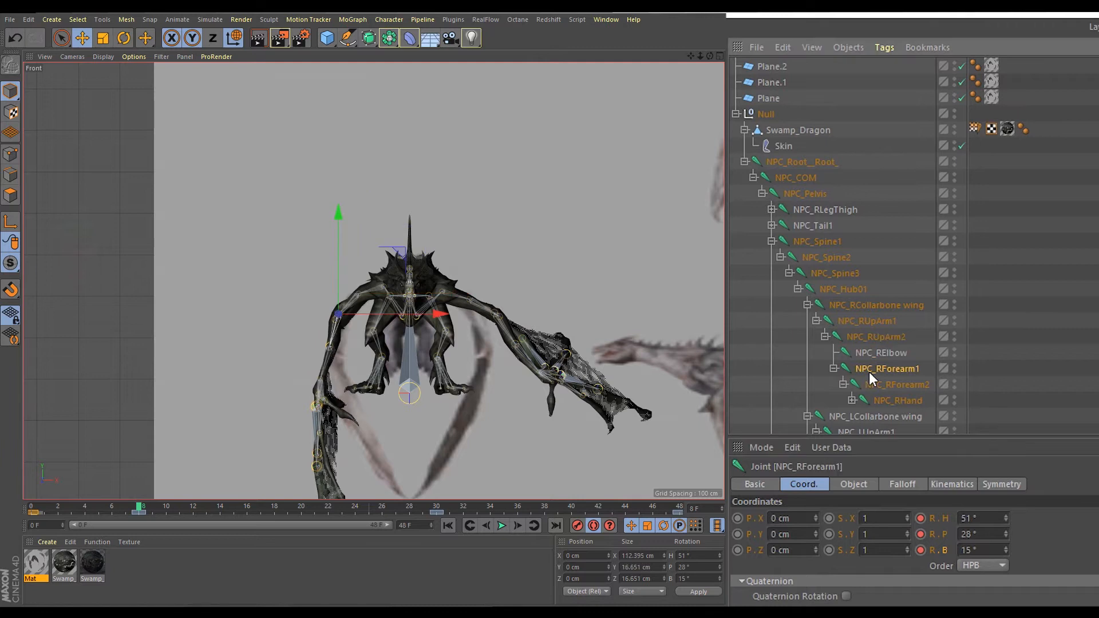
pyautogui.moveTo(1006, 518); pyautogui.dragTo(1006, 502)
pyautogui.press('F2')
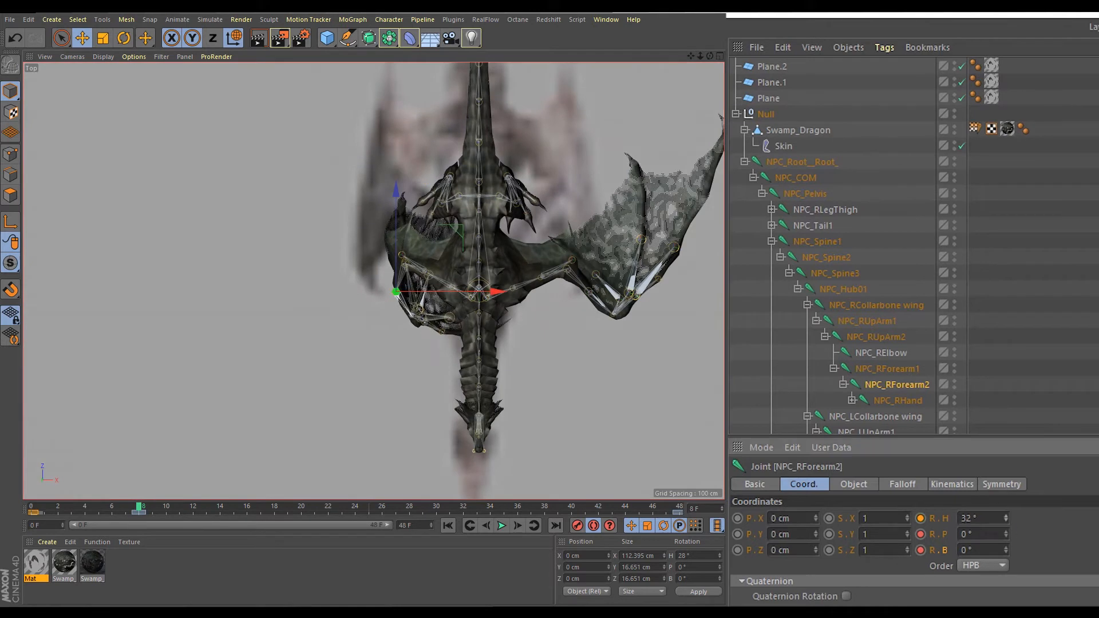
pyautogui.click(874, 320)
pyautogui.scroll(-6, 416, 252)
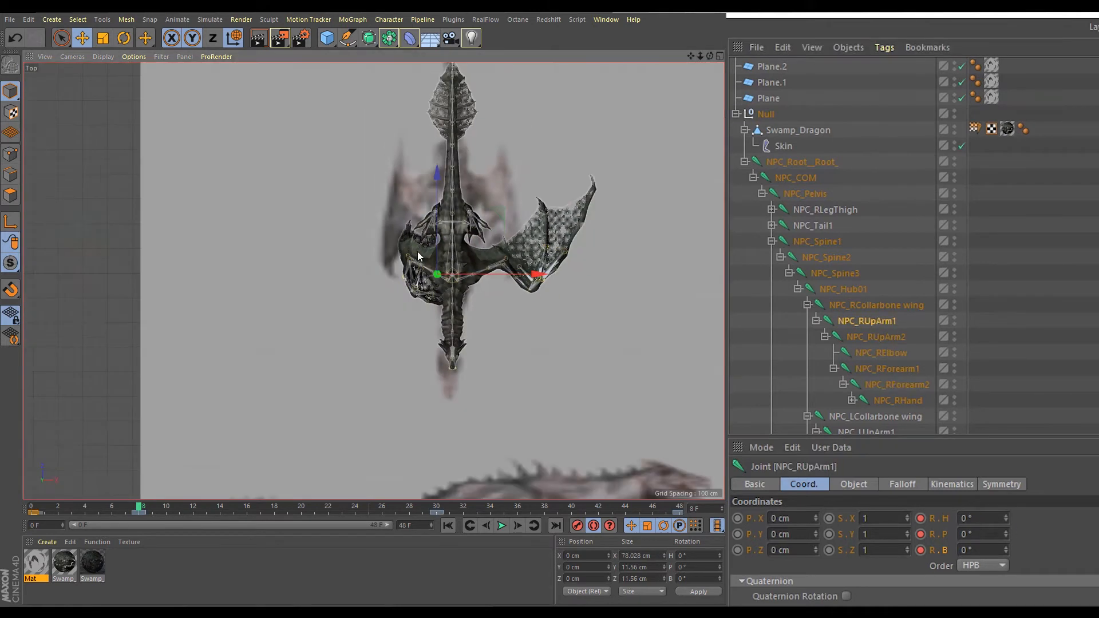
pyautogui.scroll(1, 407, 236)
pyautogui.scroll(-4, 408, 246)
pyautogui.middleClick(236, 370)
pyautogui.middleClick(236, 376)
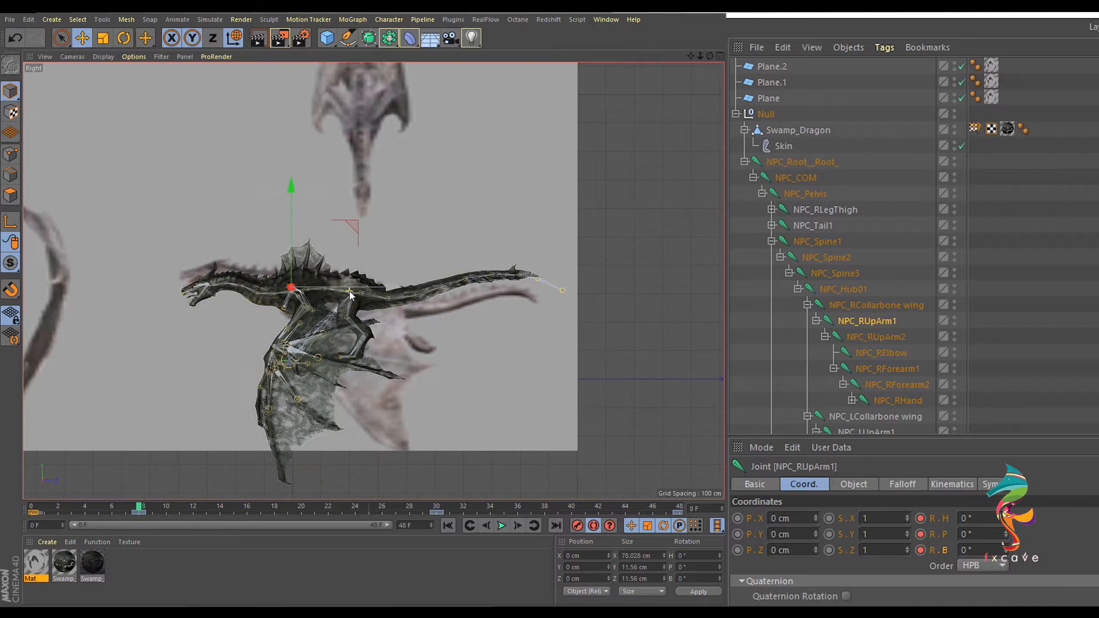
pyautogui.scroll(-4, 860, 287)
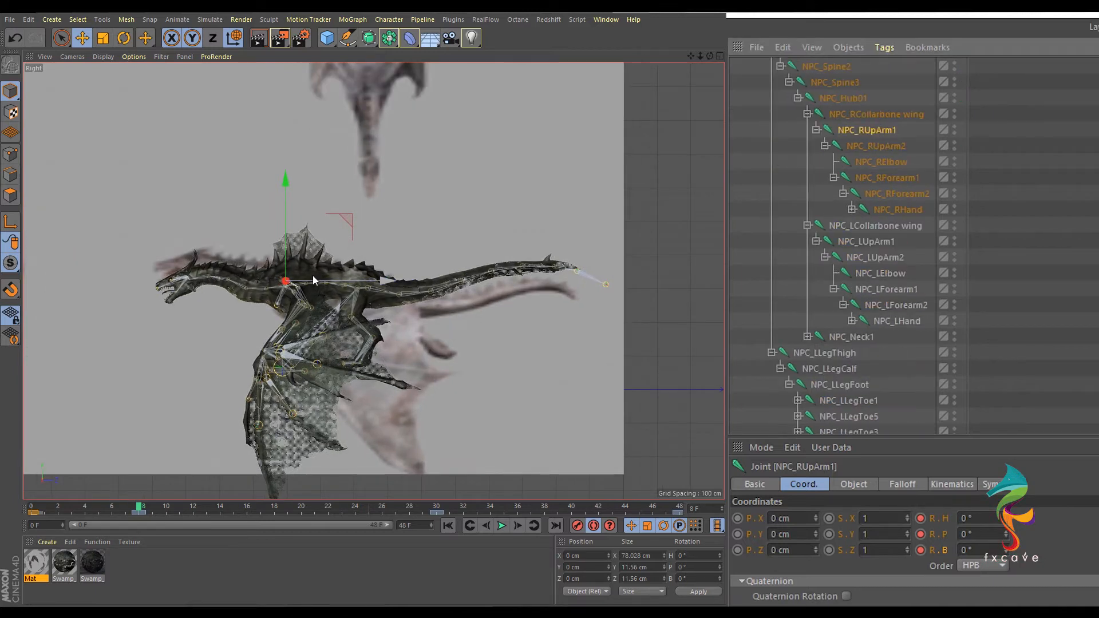
pyautogui.scroll(2, 835, 218)
# - Reset the rotations of the left wing joints from NPC_LCollarbone wing to NPC_LHand to 0° at frame 8
pyautogui.click(877, 322)
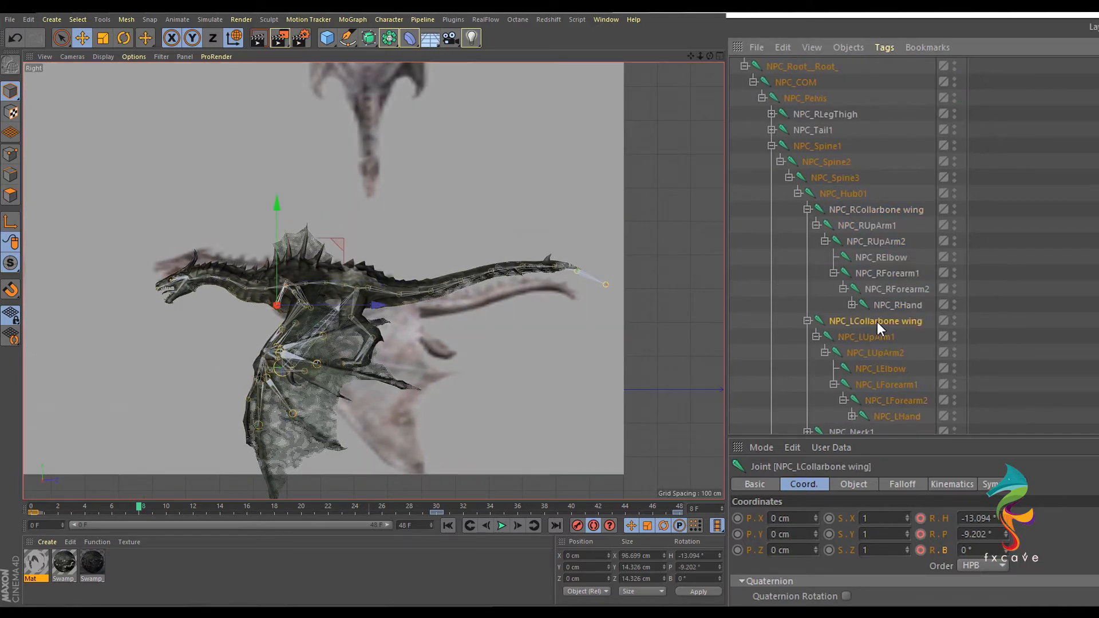
pyautogui.click(867, 224)
pyautogui.click(853, 194)
pyautogui.click(848, 209)
pyautogui.click(871, 224)
pyautogui.click(873, 241)
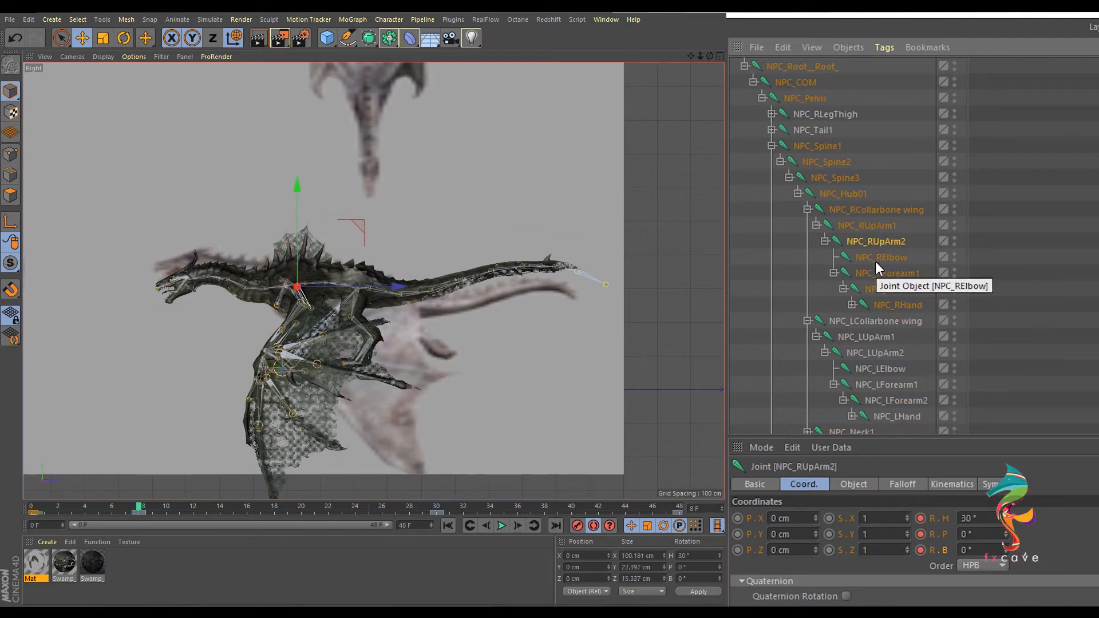
pyautogui.click(881, 321)
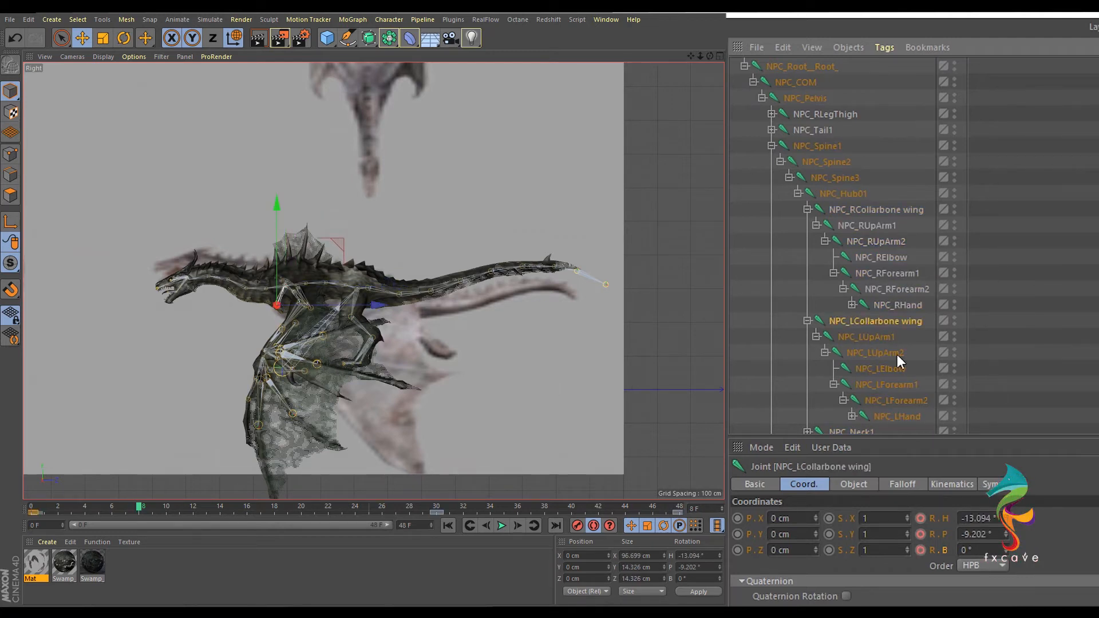
pyautogui.scroll(-2, 893, 352)
pyautogui.keyDown('shift'); pyautogui.click(876, 315); pyautogui.keyUp('shift')
pyautogui.rightClick(1006, 519)
pyautogui.rightClick(1006, 534)
pyautogui.rightClick(1006, 551)
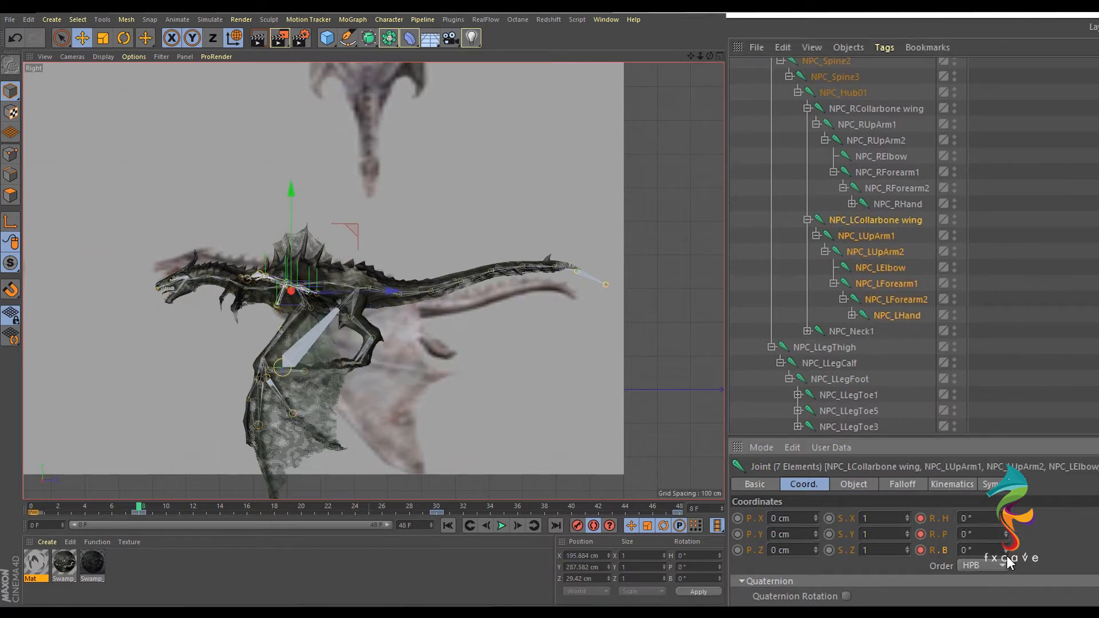
# - Swing the right wing back toward the side-view reference and set the NPC_RHand joint to heading 1° and pitch 31°
pyautogui.click(876, 108)
pyautogui.click(875, 125)
pyautogui.click(875, 157)
pyautogui.moveTo(1006, 518); pyautogui.dragTo(1006, 543)
pyautogui.click(900, 218)
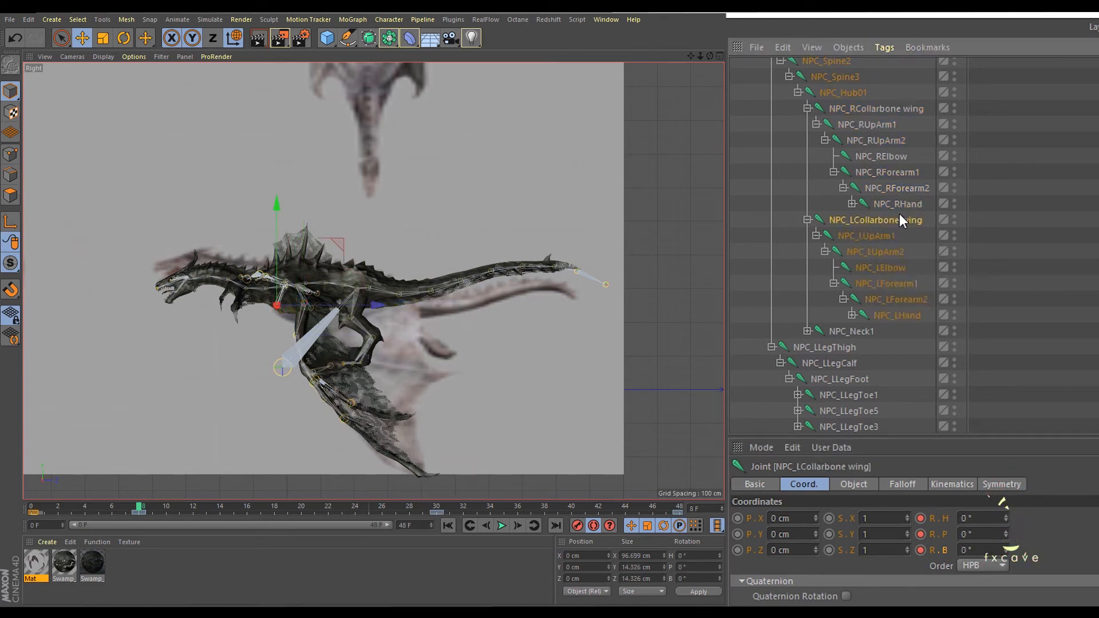
pyautogui.click(896, 203)
pyautogui.moveTo(1005, 535); pyautogui.dragTo(1005, 517)
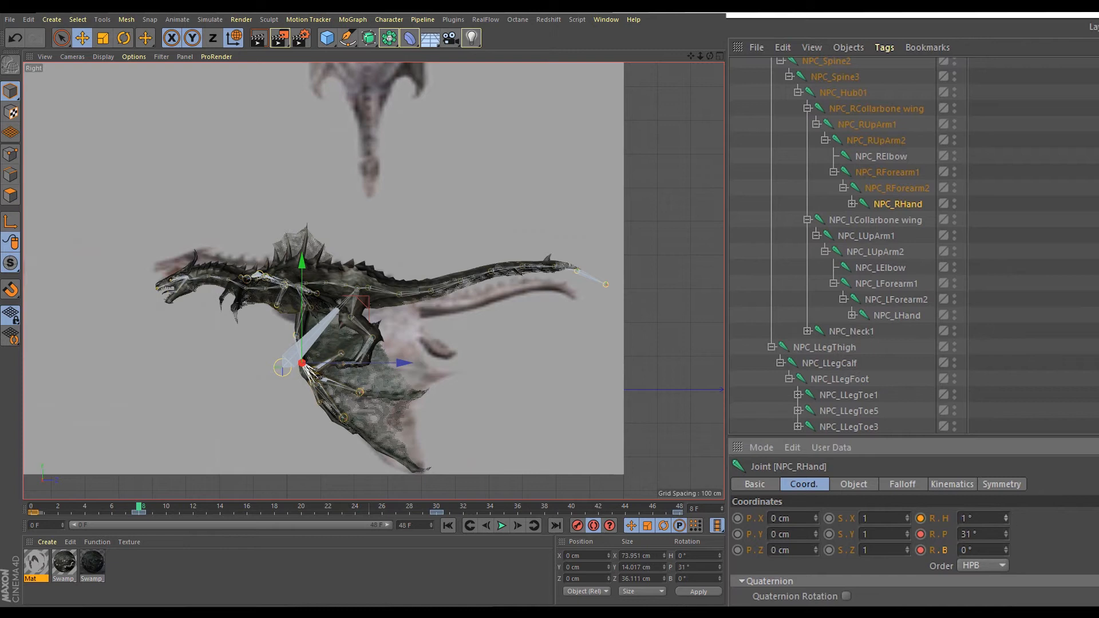
# - Adjust the right wing's fold in the front view by rotating the forearm and setting NPC_RHand's heading to 16°
pyautogui.click(876, 173)
pyautogui.click(866, 124)
pyautogui.middleClick(541, 327)
pyautogui.middleClick(541, 328)
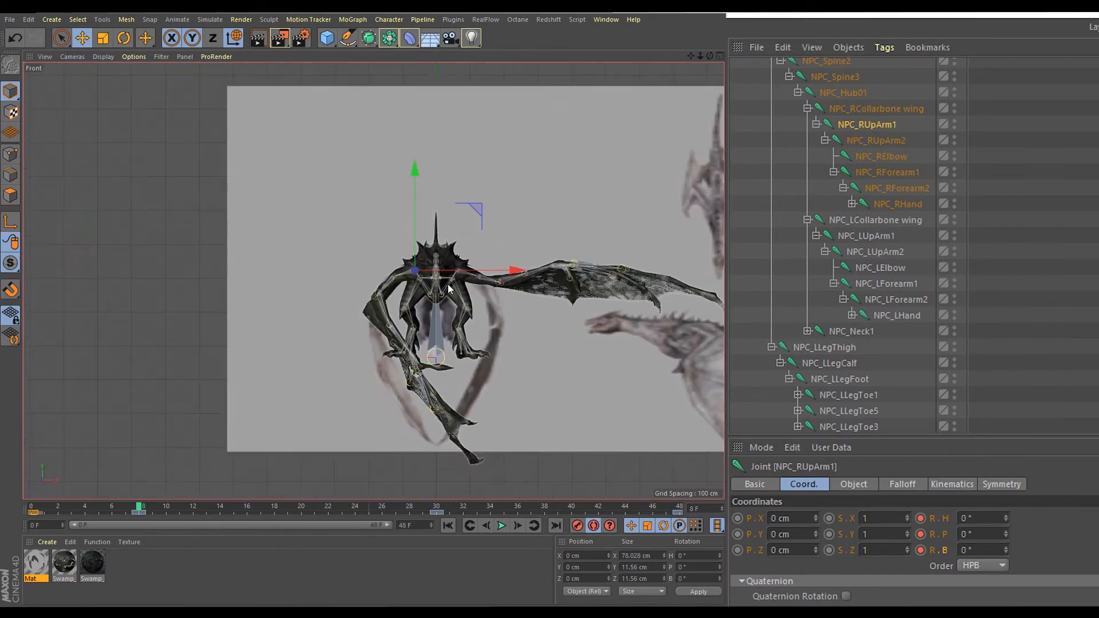
pyautogui.click(897, 204)
pyautogui.moveTo(1005, 519)
pyautogui.mouseDown()
pyautogui.moveTo(1005, 545)
pyautogui.moveTo(1005, 513)
pyautogui.mouseUp()
pyautogui.hotkey('ctrl', 'z')
pyautogui.click(887, 172)
pyautogui.click(897, 205)
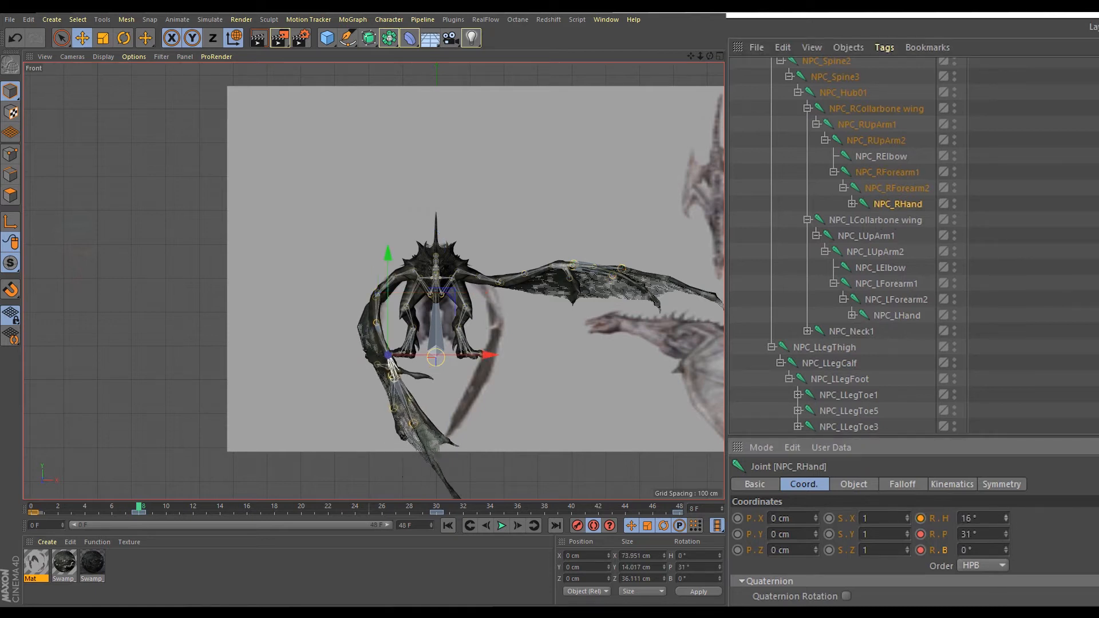
# - Align the right wing with the top-view reference by setting NPC_RForearm1 to heading 33°, pitch 4° and bank 45°
pyautogui.middleClick(431, 181)
pyautogui.middleClick(432, 186)
pyautogui.scroll(4, 410, 275)
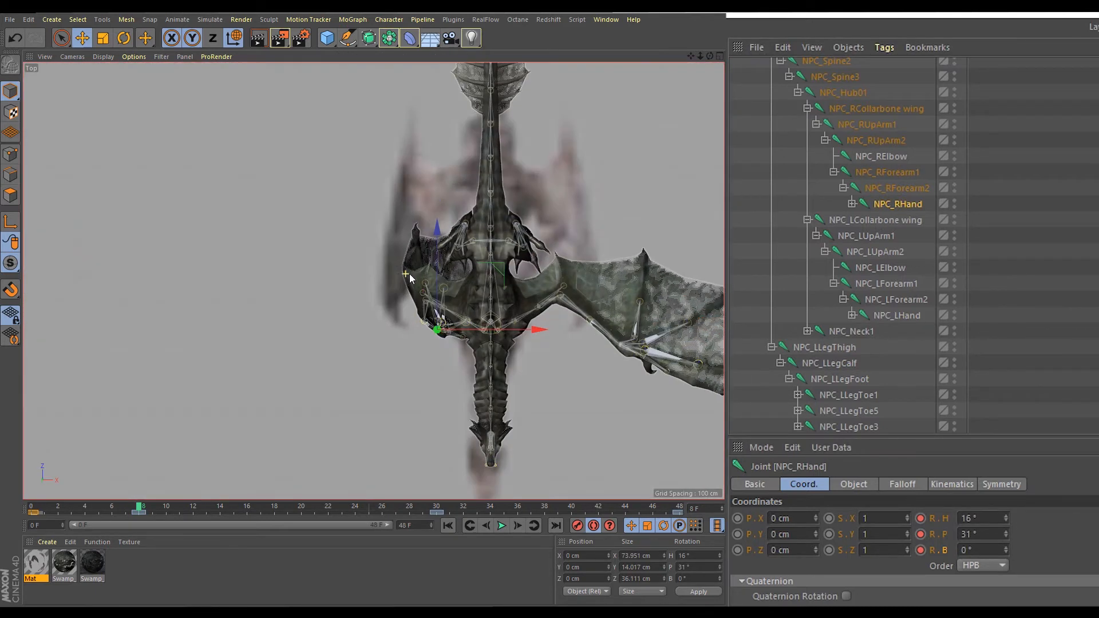
pyautogui.click(890, 174)
pyautogui.moveTo(1006, 519); pyautogui.dragTo(749, 443)
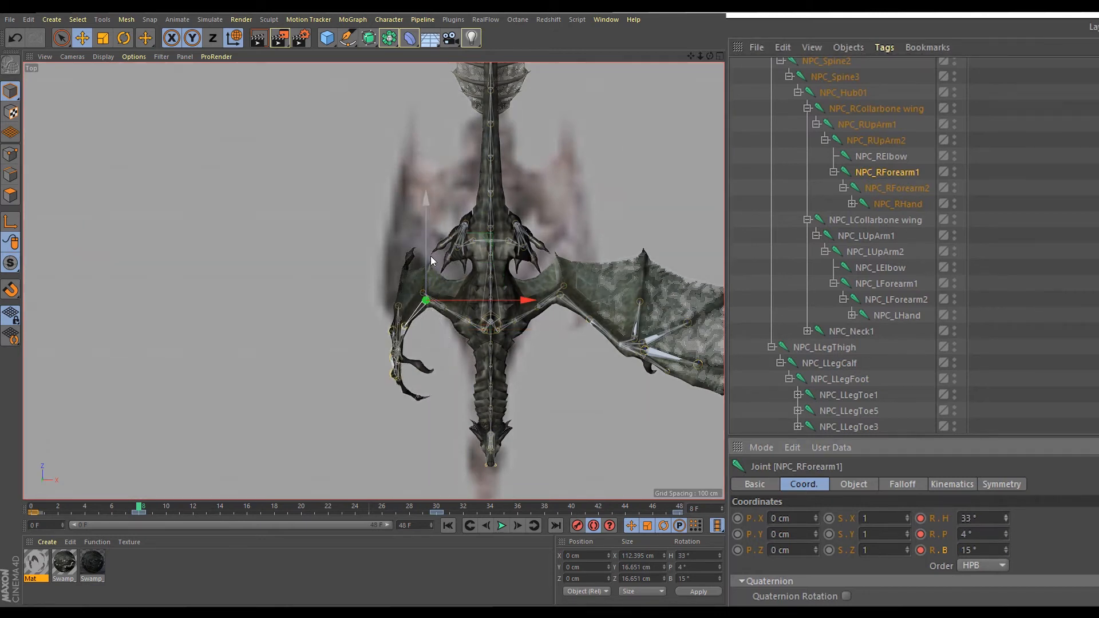
pyautogui.moveTo(1006, 550); pyautogui.dragTo(1096, 541)
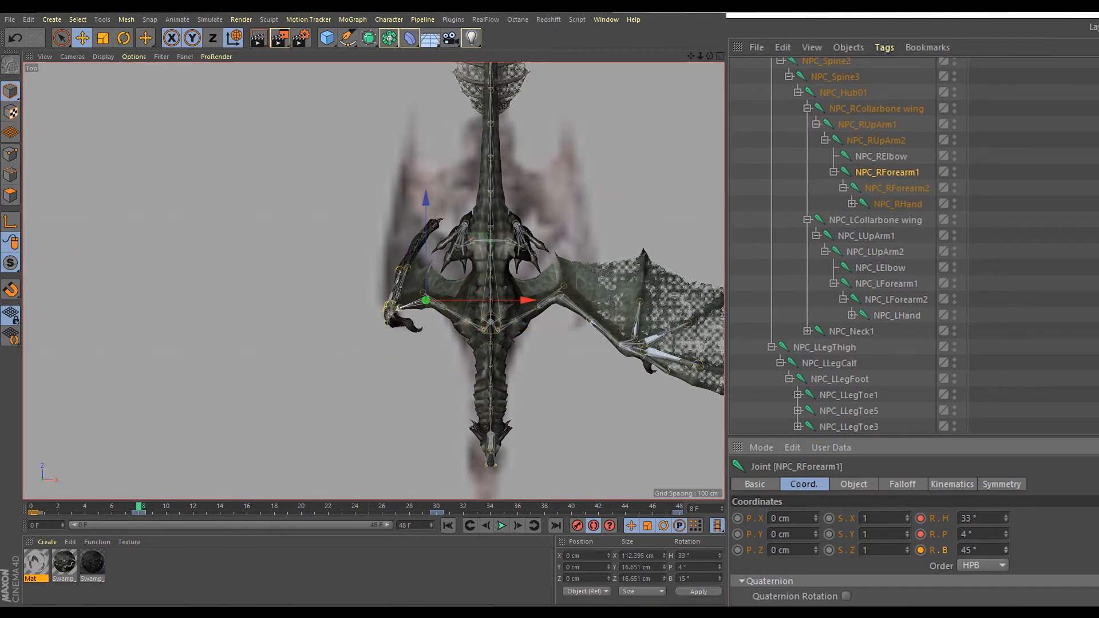
# - Undo a trial rotation of NPC_RUpArm2, readjust the NPC_RForearm1 bank, and set NPC_RHand's heading to 19°
pyautogui.click(890, 142)
pyautogui.moveTo(1005, 517); pyautogui.dragTo(1022, 545)
pyautogui.hotkey('ctrl', 'z')
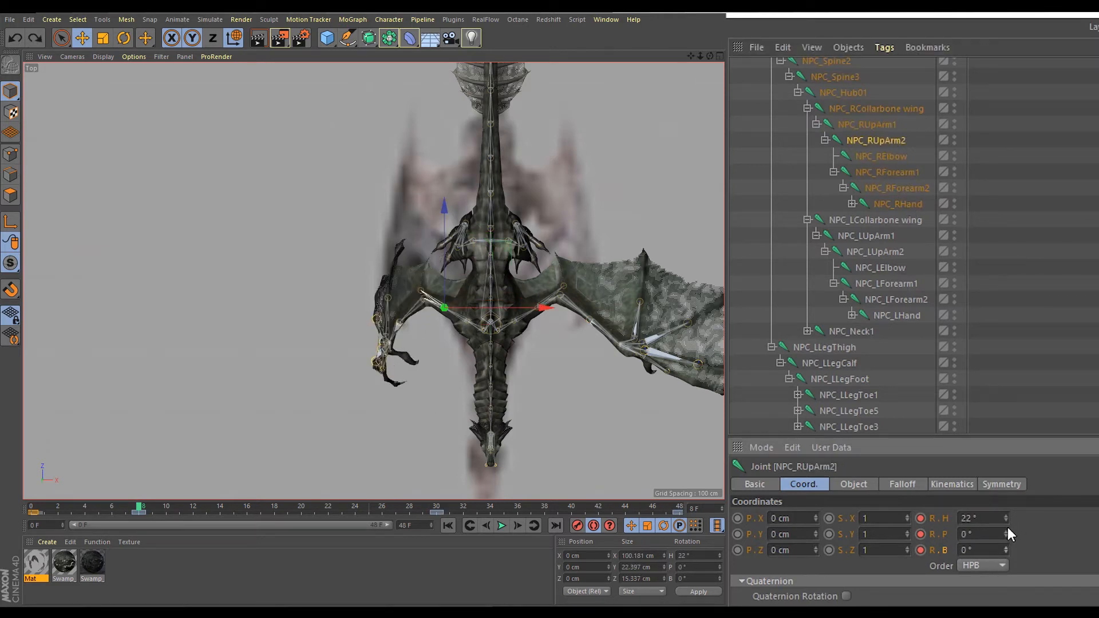
pyautogui.click(905, 172)
pyautogui.moveTo(1005, 549)
pyautogui.mouseDown()
pyautogui.moveTo(1019, 546)
pyautogui.moveTo(1006, 549)
pyautogui.moveTo(1006, 520)
pyautogui.moveTo(1010, 548)
pyautogui.mouseUp()
pyautogui.click(897, 189)
pyautogui.click(905, 207)
# - Swing the right wing tip in the side view by setting the NPC_RHand joint's heading to -21°
pyautogui.middleClick(573, 413)
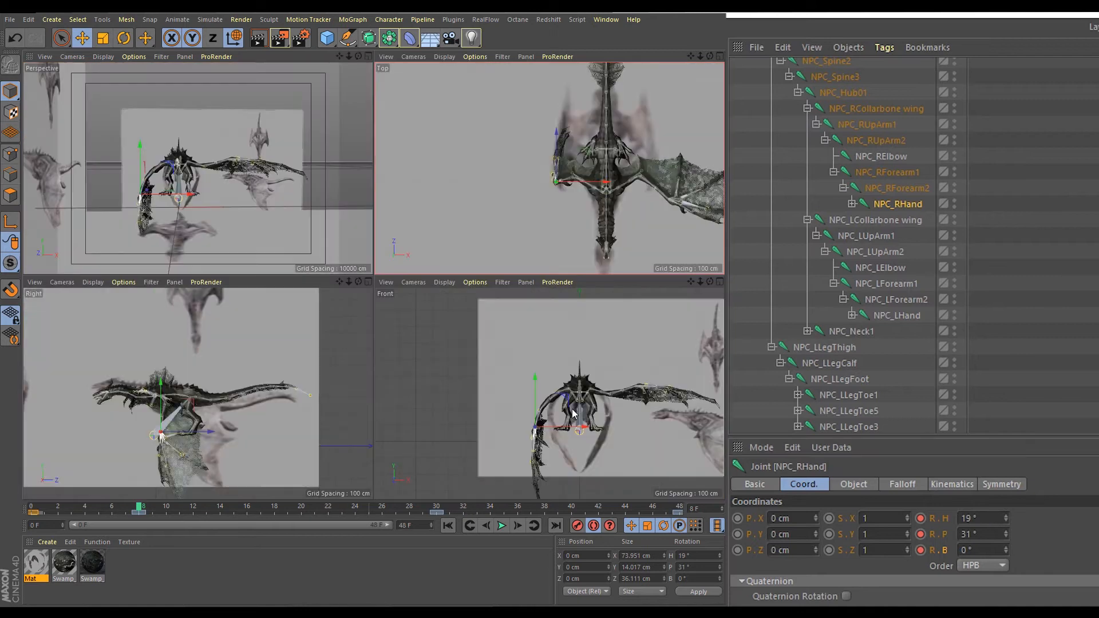
pyautogui.middleClick(572, 413)
pyautogui.scroll(-4, 430, 194)
pyautogui.middleClick(423, 217)
pyautogui.middleClick(337, 368)
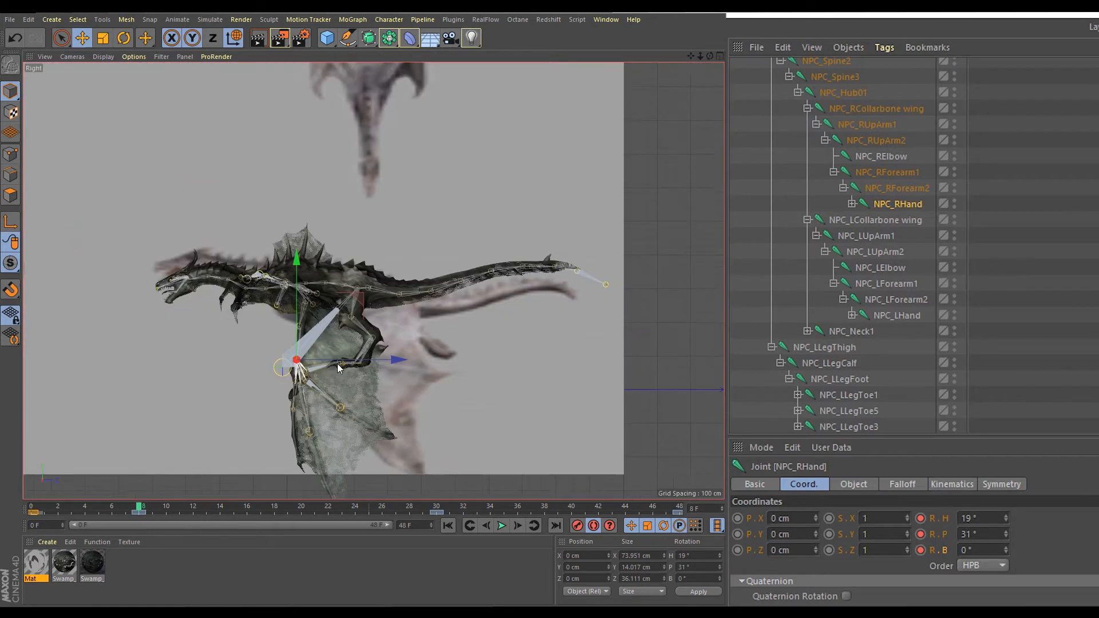
pyautogui.moveTo(1006, 518); pyautogui.dragTo(1006, 546)
pyautogui.middleClick(431, 256)
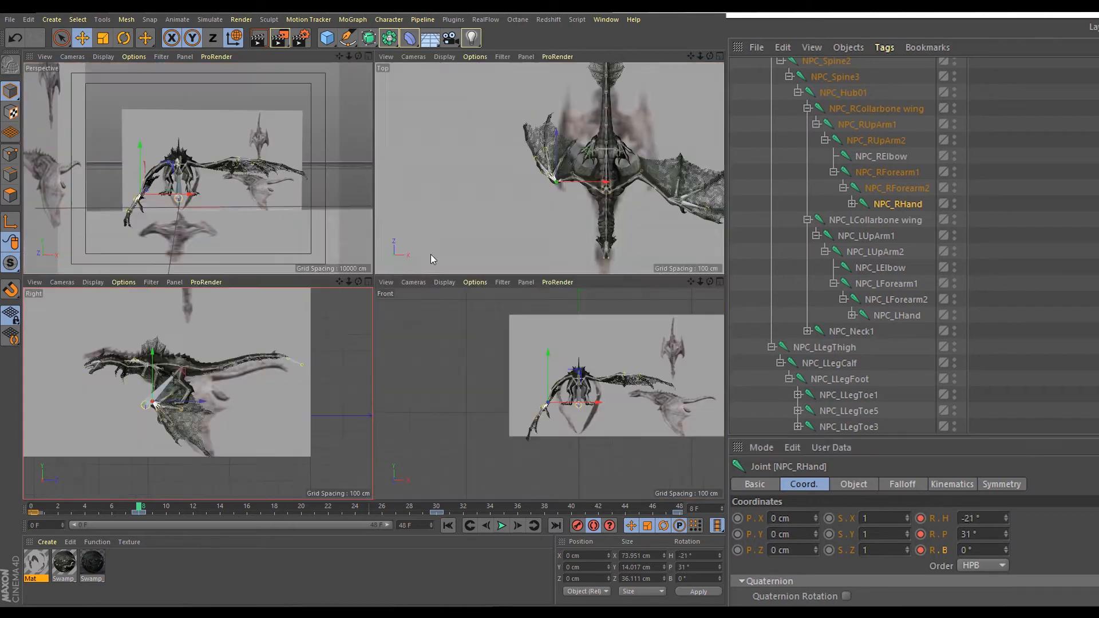
# - Curve the right wing inward in the front view by adjusting the forearm joints and setting NPC_RHand to heading 13° and pitch 28°
pyautogui.click(884, 187)
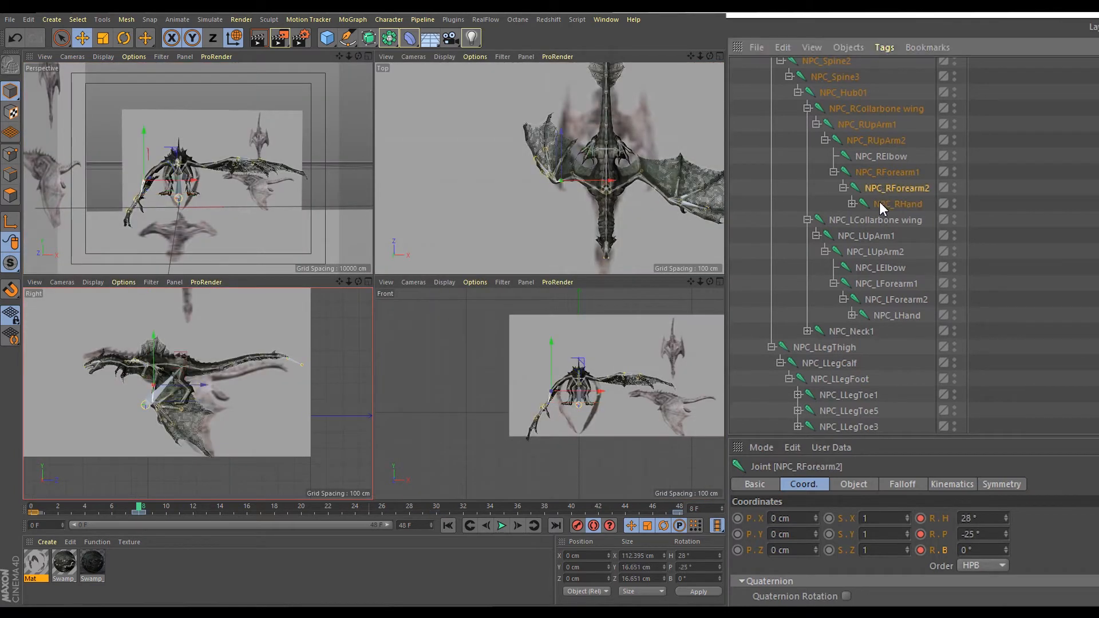
pyautogui.press('F4')
pyautogui.moveTo(1004, 534)
pyautogui.mouseDown()
pyautogui.moveTo(1006, 499)
pyautogui.moveTo(1005, 558)
pyautogui.moveTo(1005, 520)
pyautogui.mouseUp()
pyautogui.hotkey('ctrl', 'z')
pyautogui.click(886, 172)
pyautogui.click(896, 189)
pyautogui.click(921, 205)
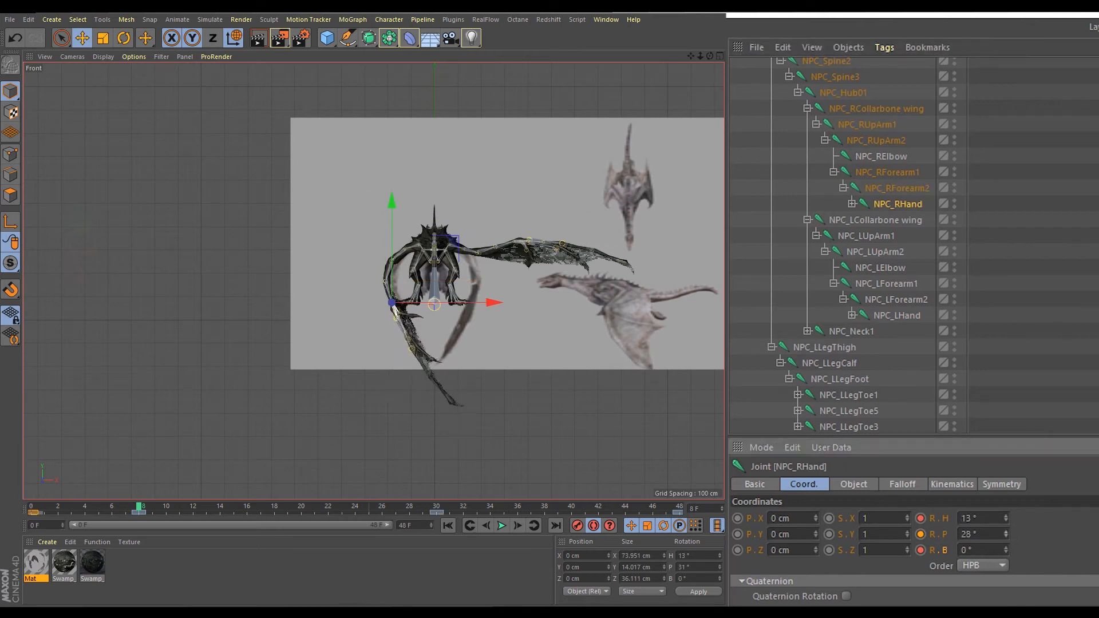
# - Set the NPC_RForearm1 joint's pitch to 11° and compare the wing across all views
pyautogui.click(889, 194)
pyautogui.click(878, 172)
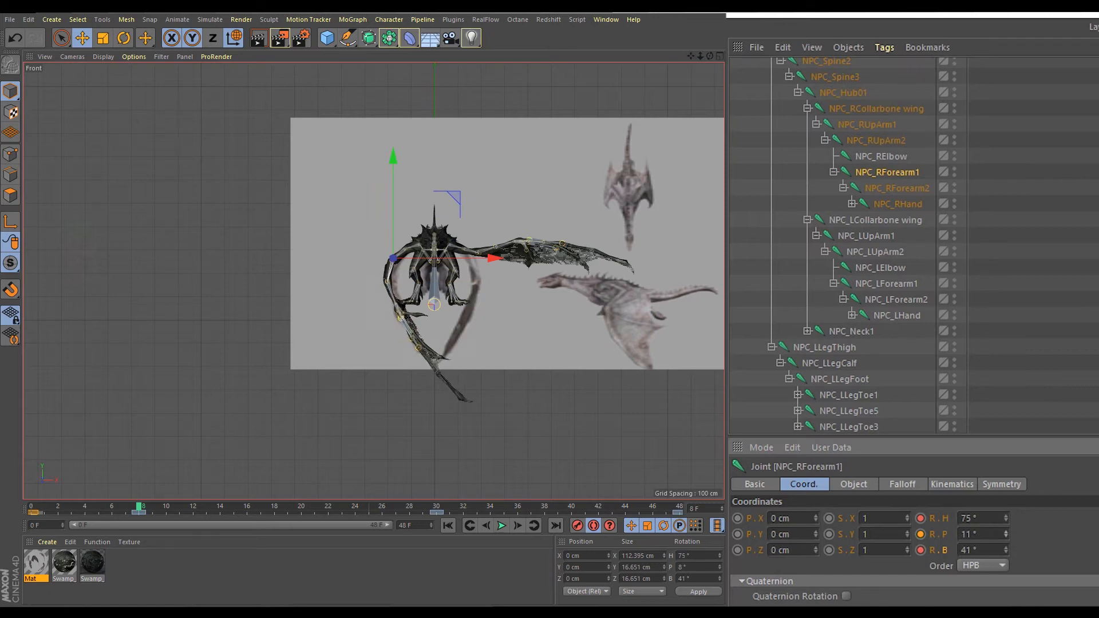
pyautogui.middleClick(618, 307)
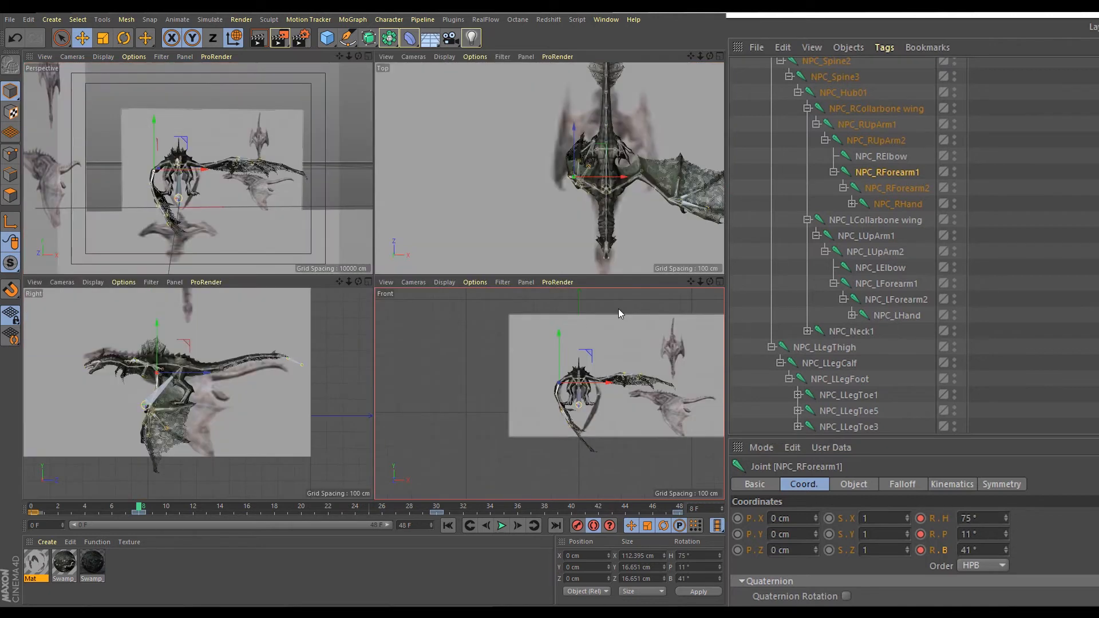
# - Refine the right wing tip in side and front views by setting NPC_RHand to heading 12°, pitch 13° and bank 8°
pyautogui.middleClick(214, 375)
pyautogui.click(894, 181)
pyautogui.moveTo(1006, 518)
pyautogui.mouseDown()
pyautogui.moveTo(1005, 542)
pyautogui.moveTo(1006, 513)
pyautogui.mouseUp()
pyautogui.hotkey('ctrl', 'z')
pyautogui.hotkey('ctrl', 'z')
pyautogui.click(869, 207)
pyautogui.hotkey('ctrl', 'z')
pyautogui.middleClick(609, 202)
pyautogui.middleClick(418, 295)
pyautogui.moveTo(1005, 552); pyautogui.dragTo(1005, 525)
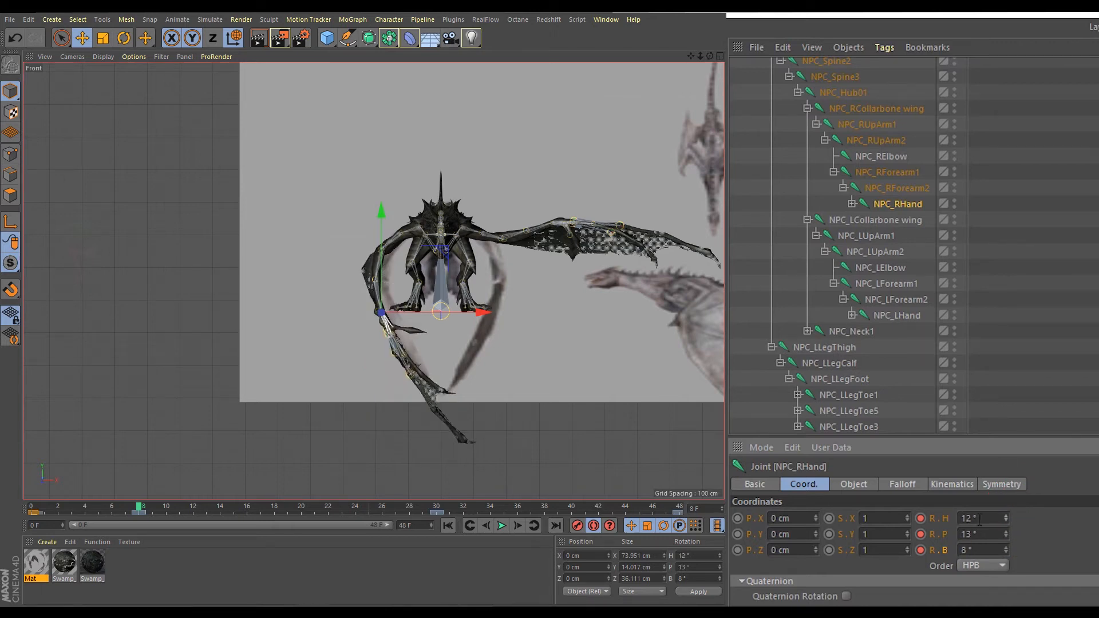
pyautogui.moveTo(171, 505)
pyautogui.mouseDown()
pyautogui.moveTo(33, 506)
pyautogui.moveTo(94, 499)
pyautogui.moveTo(65, 505)
pyautogui.moveTo(142, 512)
pyautogui.mouseUp()
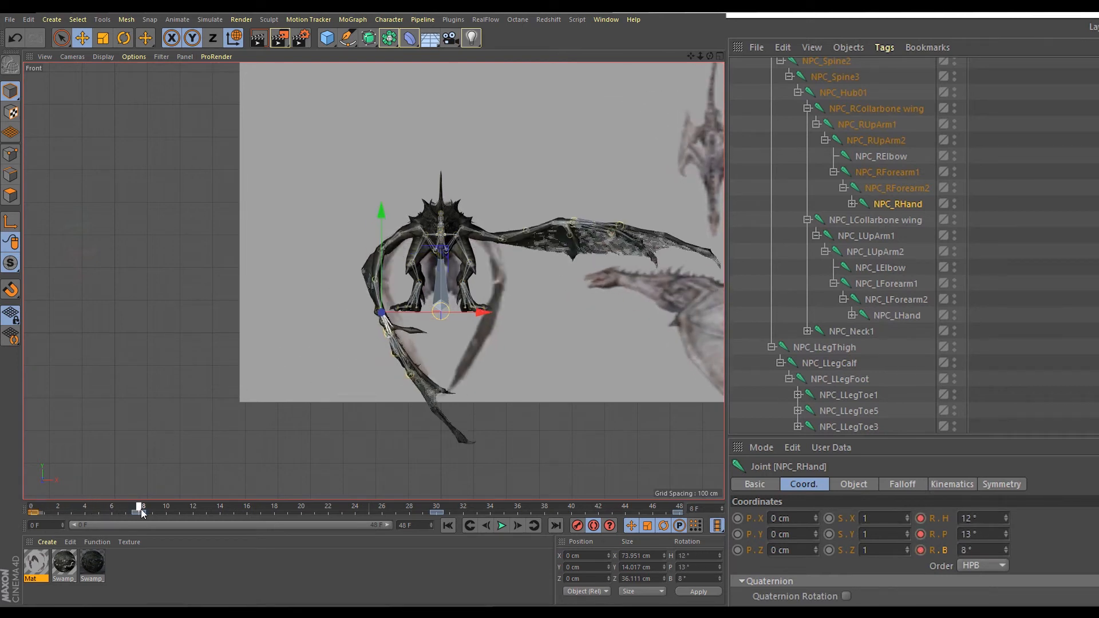
# - Set the NPC_RForearm2 joint's heading to 10° and NPC_RHand's pitch to 7°, fine-tuning the hand in the side view
pyautogui.click(906, 189)
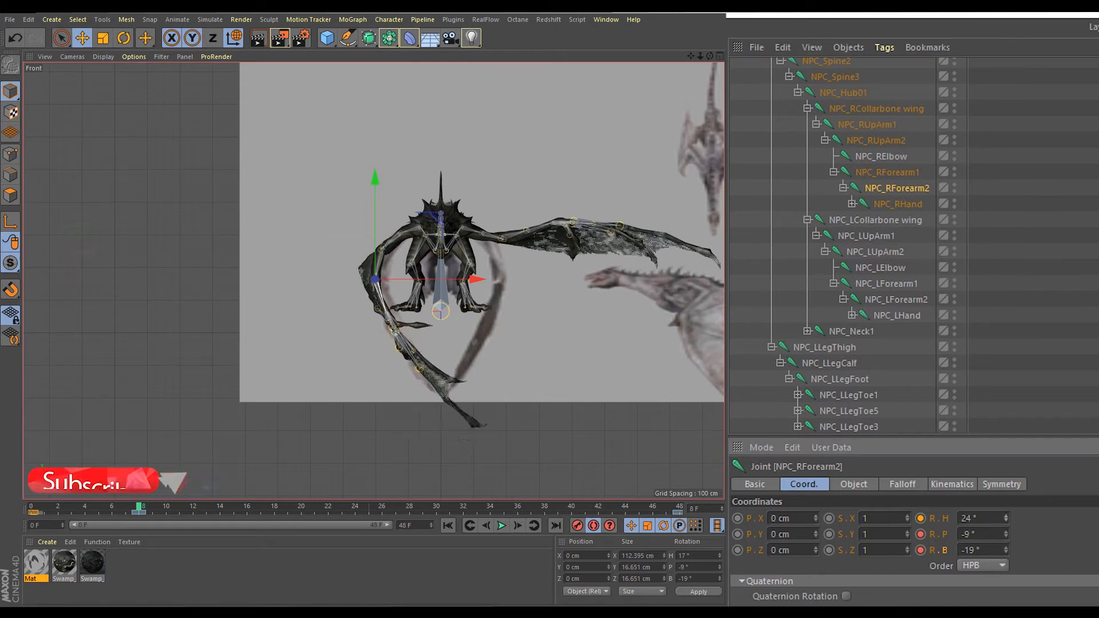
pyautogui.click(898, 204)
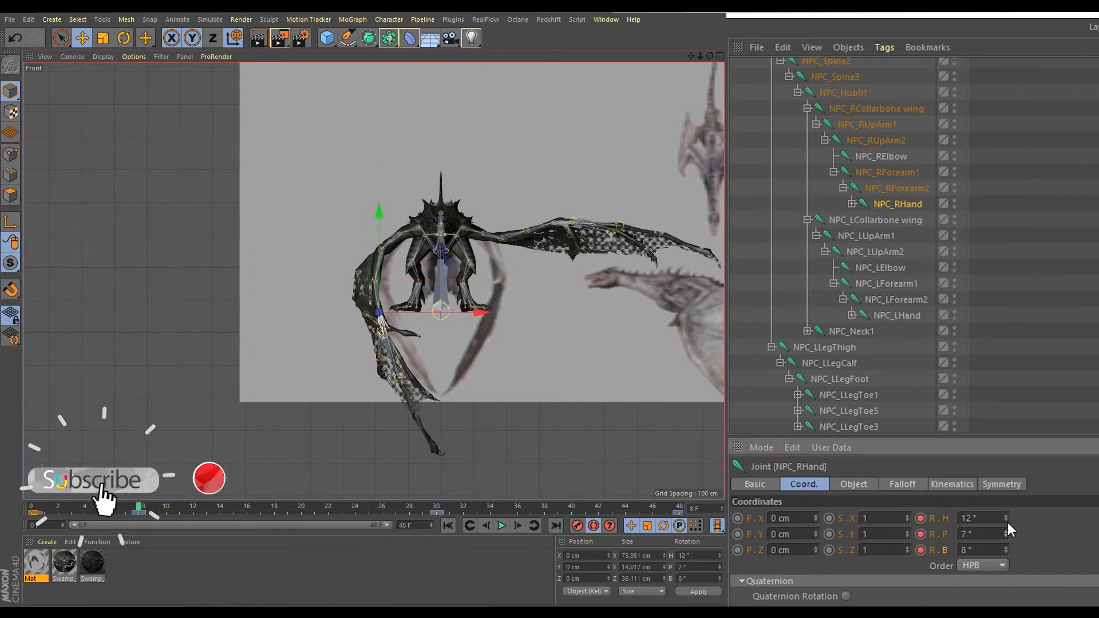
pyautogui.middleClick(249, 300)
pyautogui.middleClick(249, 301)
pyautogui.moveTo(1006, 550)
pyautogui.mouseDown()
pyautogui.moveTo(1005, 500)
pyautogui.moveTo(1005, 561)
pyautogui.mouseUp()
pyautogui.hotkey('ctrl', 'z')
pyautogui.hotkey('ctrl', 'z')
pyautogui.moveTo(1008, 514); pyautogui.dragTo(1009, 529)
# - Match the front-view wing curve by setting NPC_RForearm1 to heading 52°, pitch 34° and bank 63°, and undo the last trial rotations
pyautogui.click(884, 174)
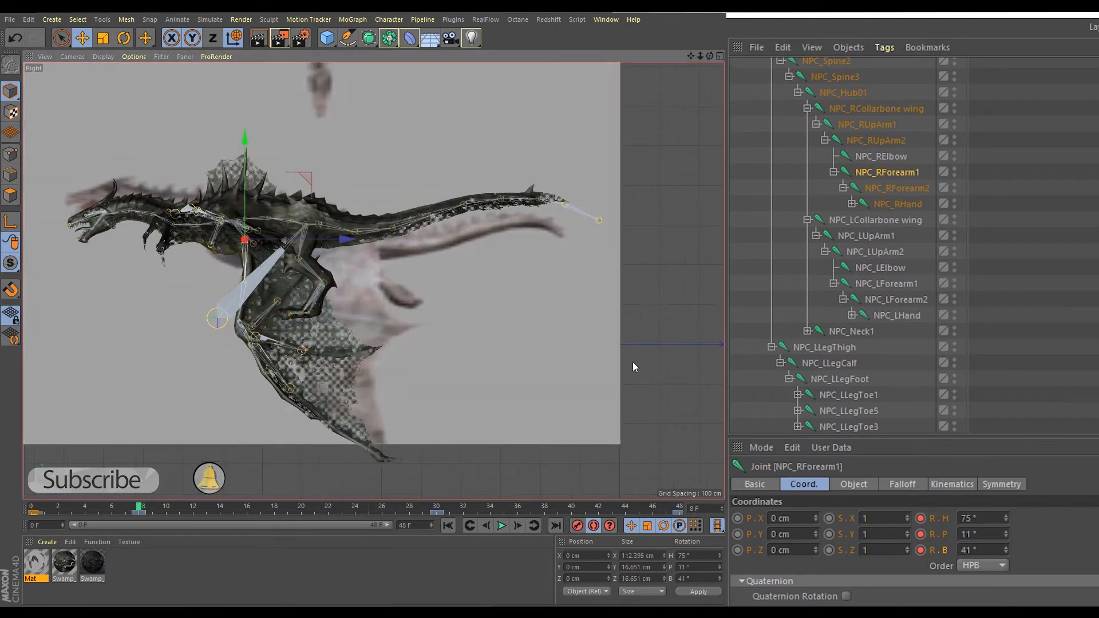
pyautogui.press('F4')
pyautogui.moveTo(1007, 537)
pyautogui.mouseDown()
pyautogui.moveTo(1008, 516)
pyautogui.moveTo(1009, 527)
pyautogui.mouseUp()
pyautogui.moveTo(1007, 538); pyautogui.dragTo(1006, 547)
pyautogui.press('Down')
pyautogui.hotkey('ctrl', 'z')
pyautogui.hotkey('ctrl', 'z')
pyautogui.hotkey('ctrl', 'z')
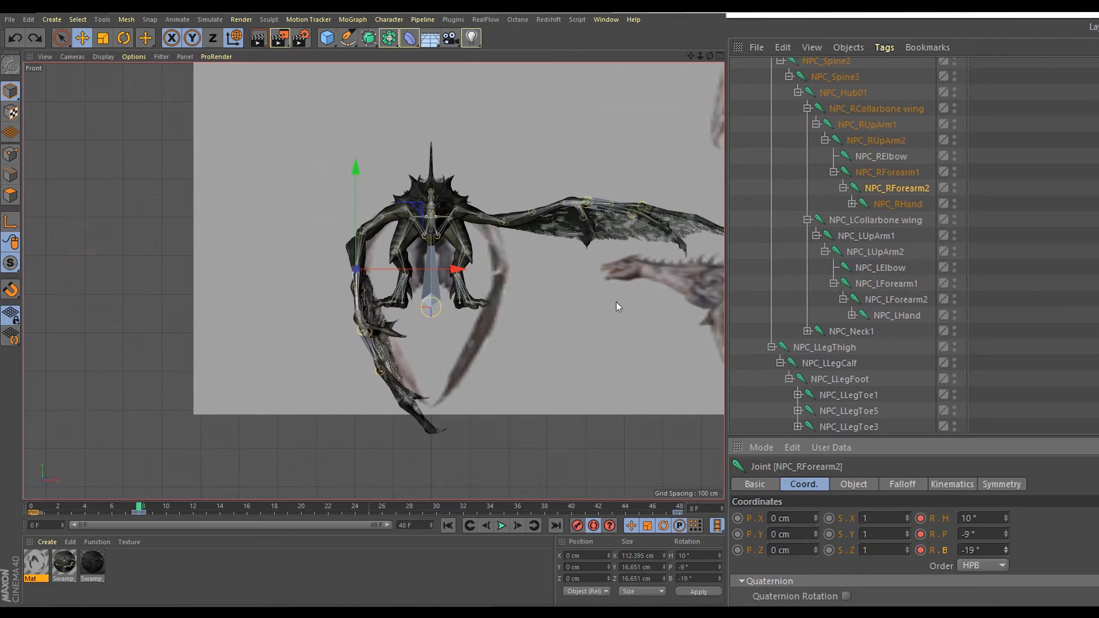
# - Check the right wing's pose in the top, side and perspective views and scrub the wing motion up to frame 8
pyautogui.middleClick(633, 301)
pyautogui.middleClick(578, 157)
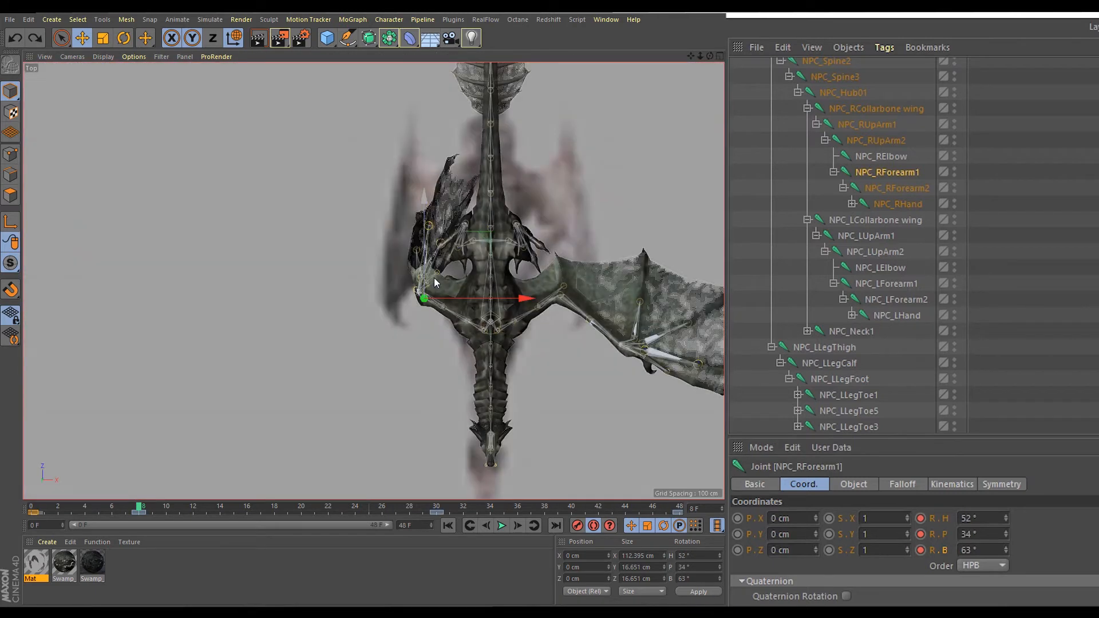
pyautogui.middleClick(387, 254)
pyautogui.middleClick(226, 350)
pyautogui.middleClick(217, 303)
pyautogui.middleClick(211, 258)
pyautogui.moveTo(106, 510); pyautogui.dragTo(142, 538)
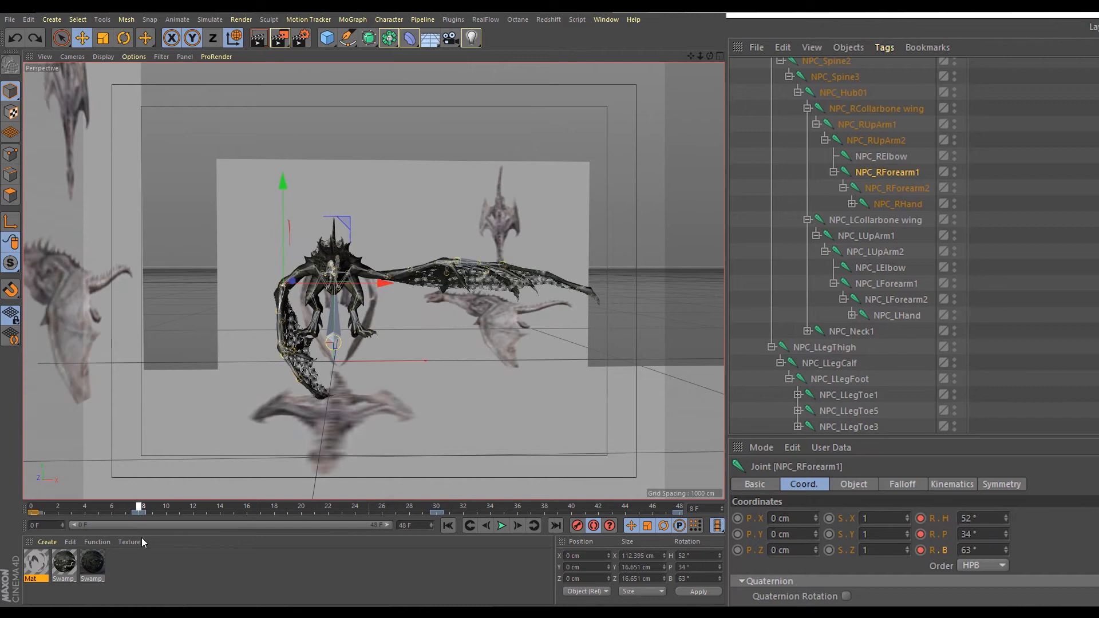
# - Mirror the NPC_RForearm2 rotation onto the left wing by setting NPC_LForearm2 to heading -10°, pitch 9° and bank 19°
pyautogui.click(878, 110)
pyautogui.click(885, 221)
pyautogui.click(888, 109)
pyautogui.click(882, 124)
pyautogui.click(870, 221)
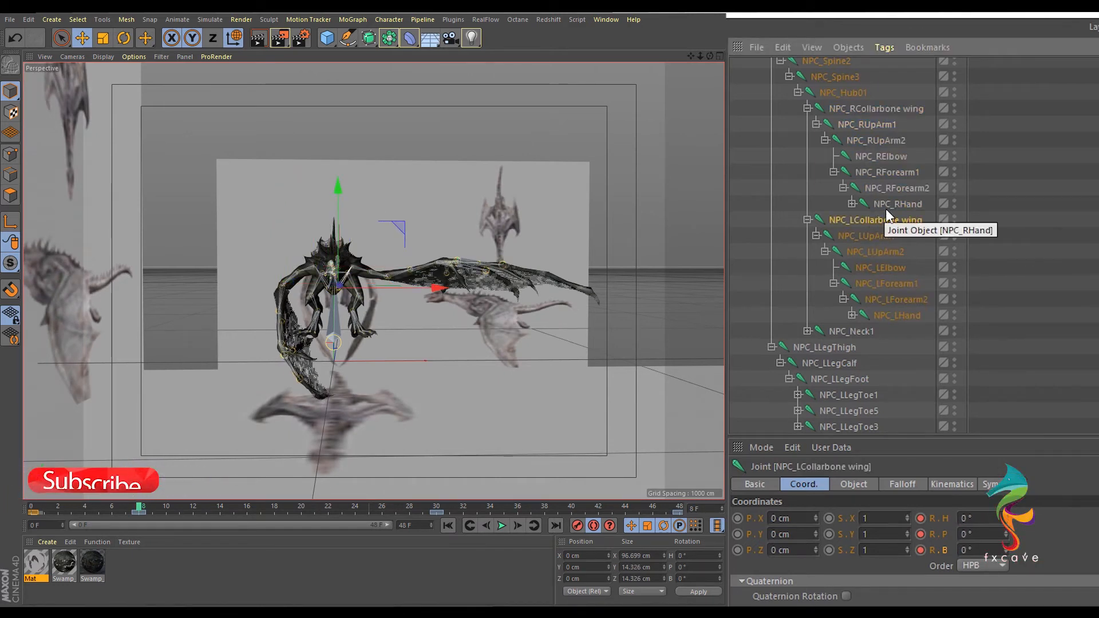
pyautogui.click(870, 173)
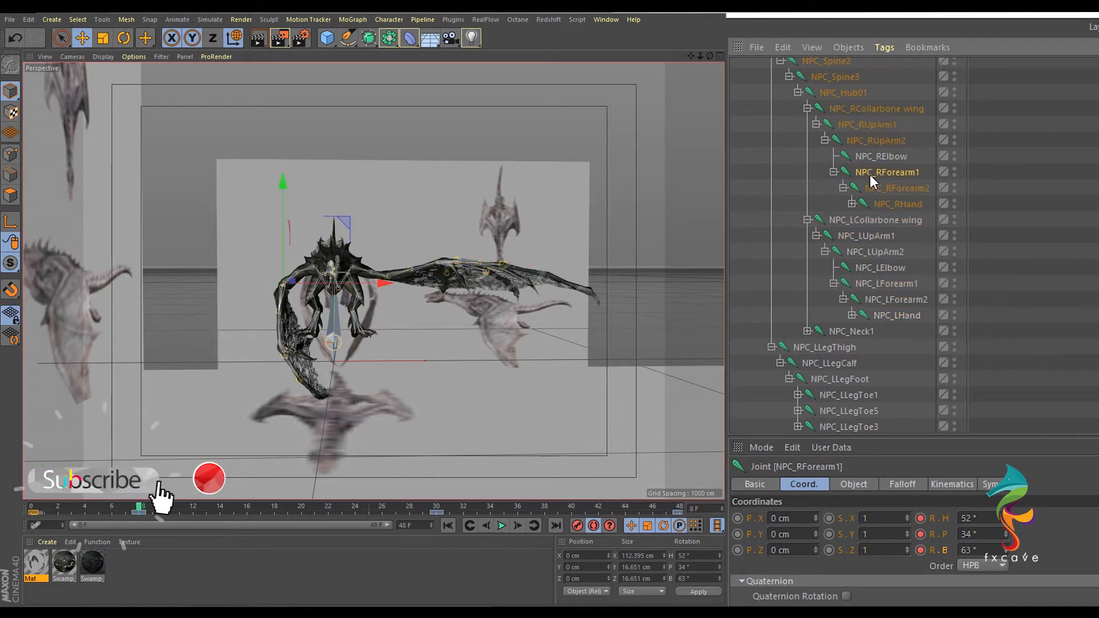
pyautogui.click(894, 195)
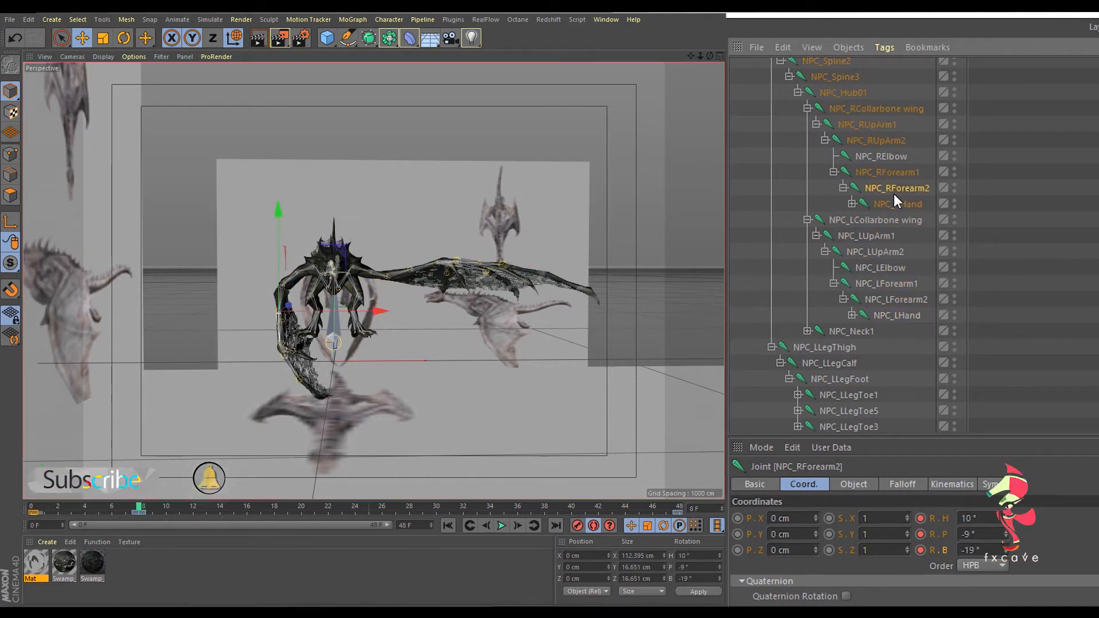
pyautogui.click(895, 300)
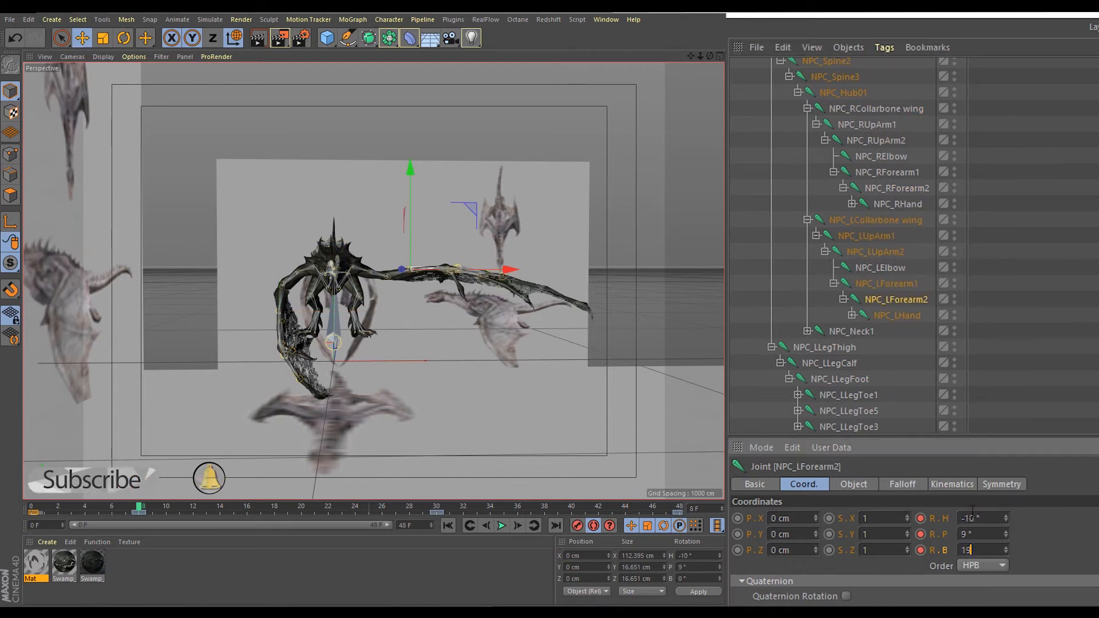
pyautogui.write('19')
pyautogui.press('Return')
# - Set the NPC_LForearm1 joint's heading to 52° based on NPC_RForearm1, and open its pitch for editing
pyautogui.click(905, 171)
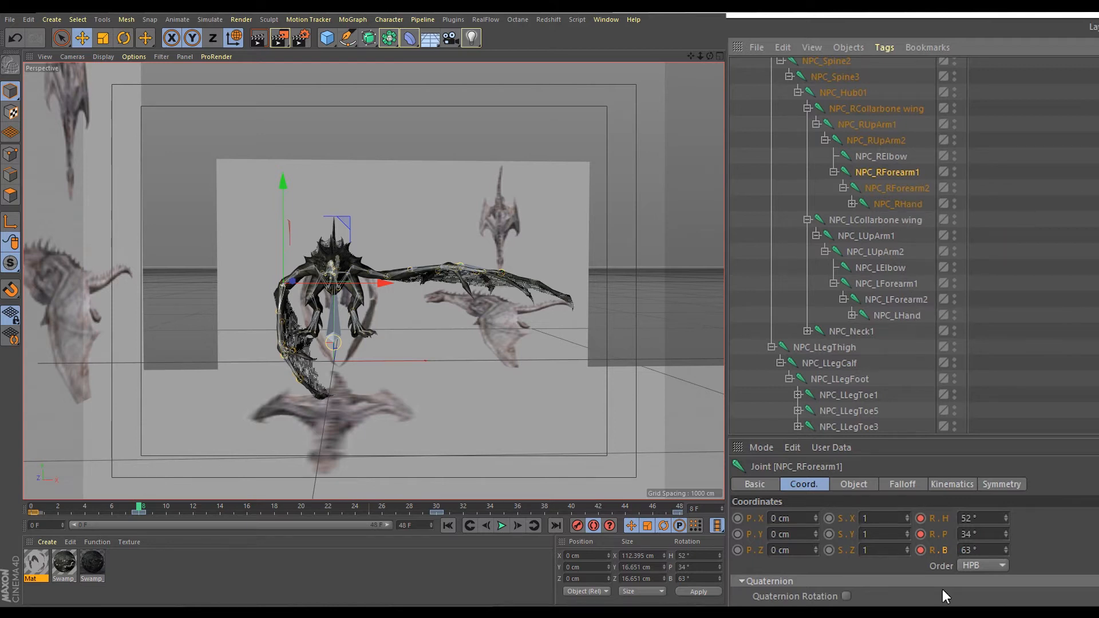
pyautogui.click(898, 284)
pyautogui.click(998, 517)
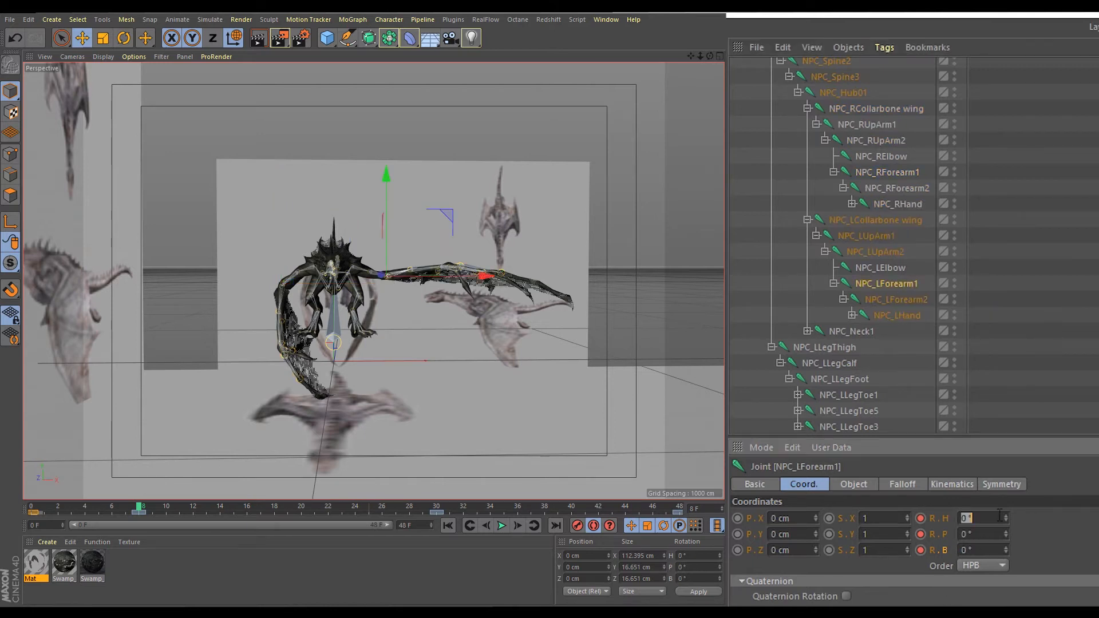
pyautogui.write('52')
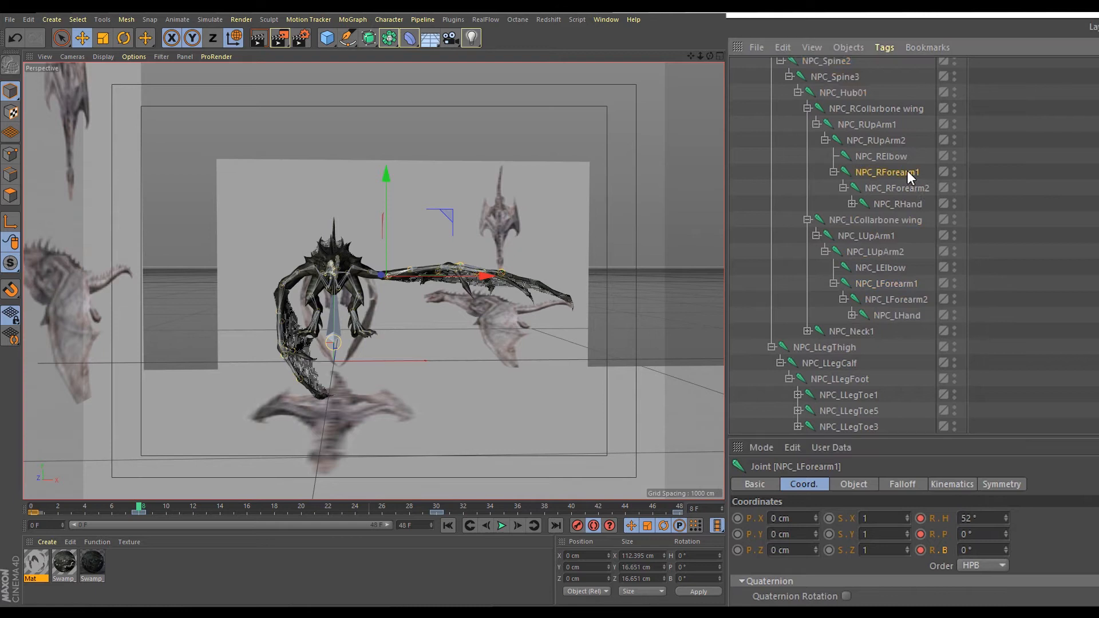
pyautogui.press('Return')
pyautogui.click(985, 534)
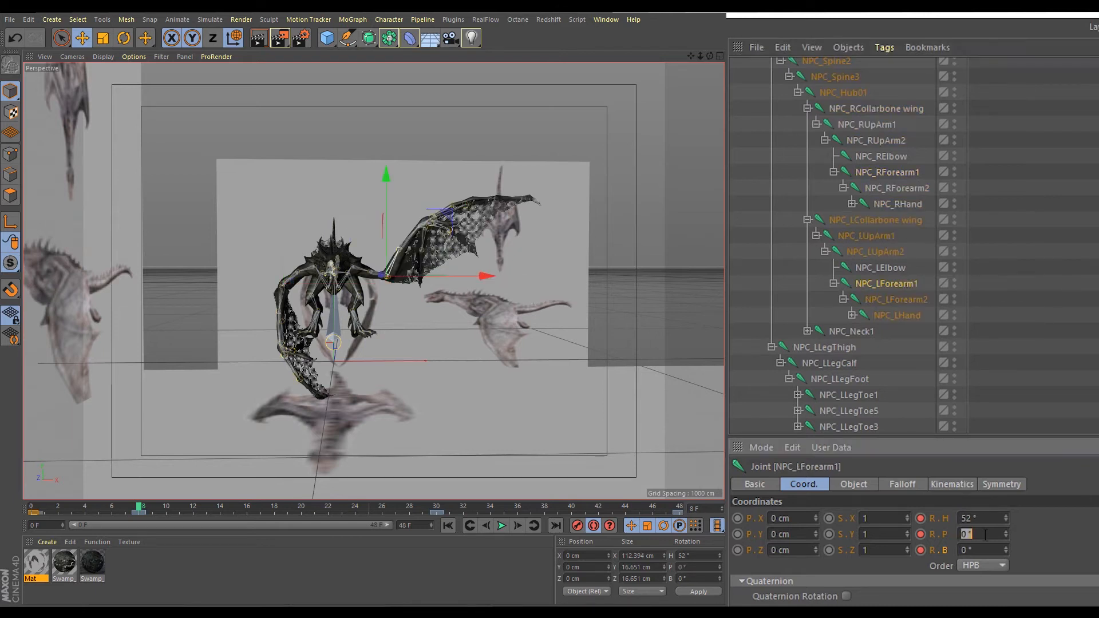
# - At frame 8, set NPC_LForearm1's rotation to pitch 34°, bank 63° and heading -52°
pyautogui.write('34')
pyautogui.press('Return')
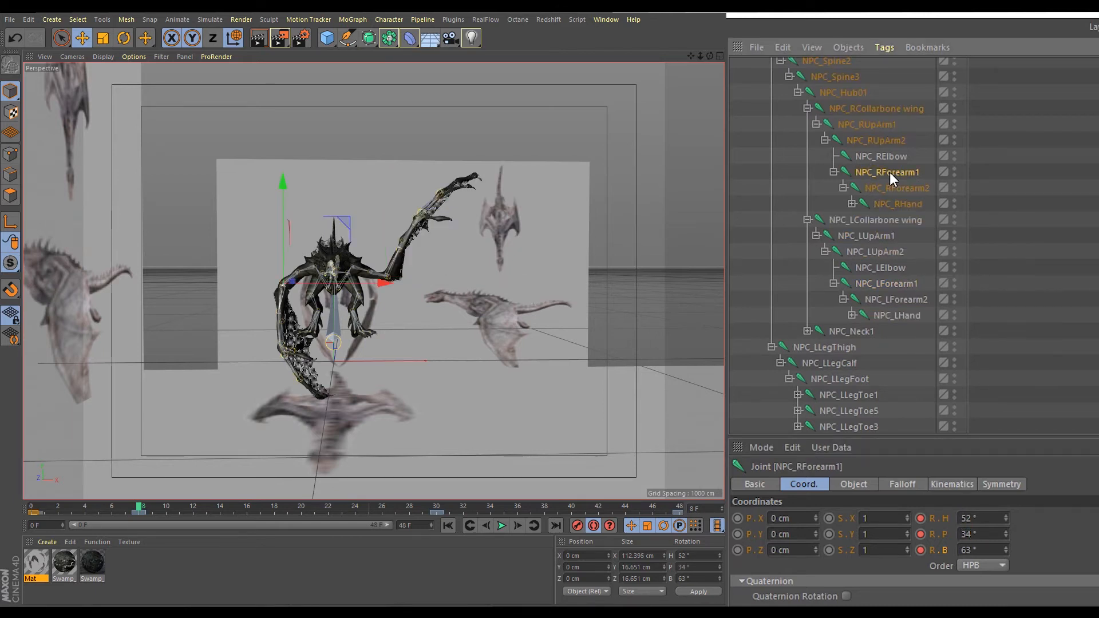
pyautogui.click(985, 549)
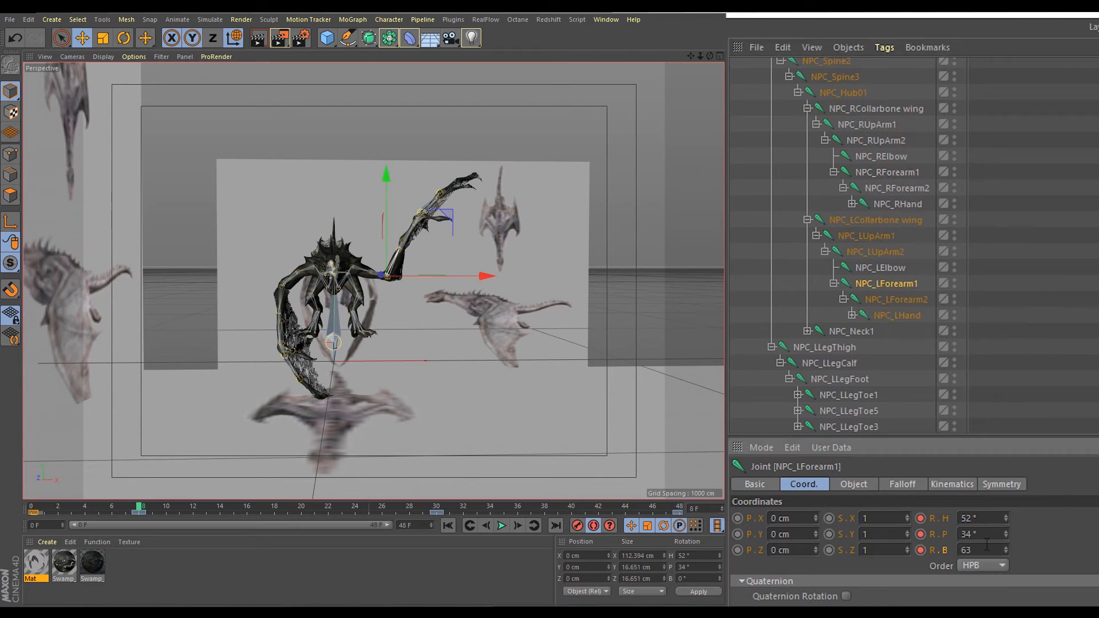
pyautogui.press('Return')
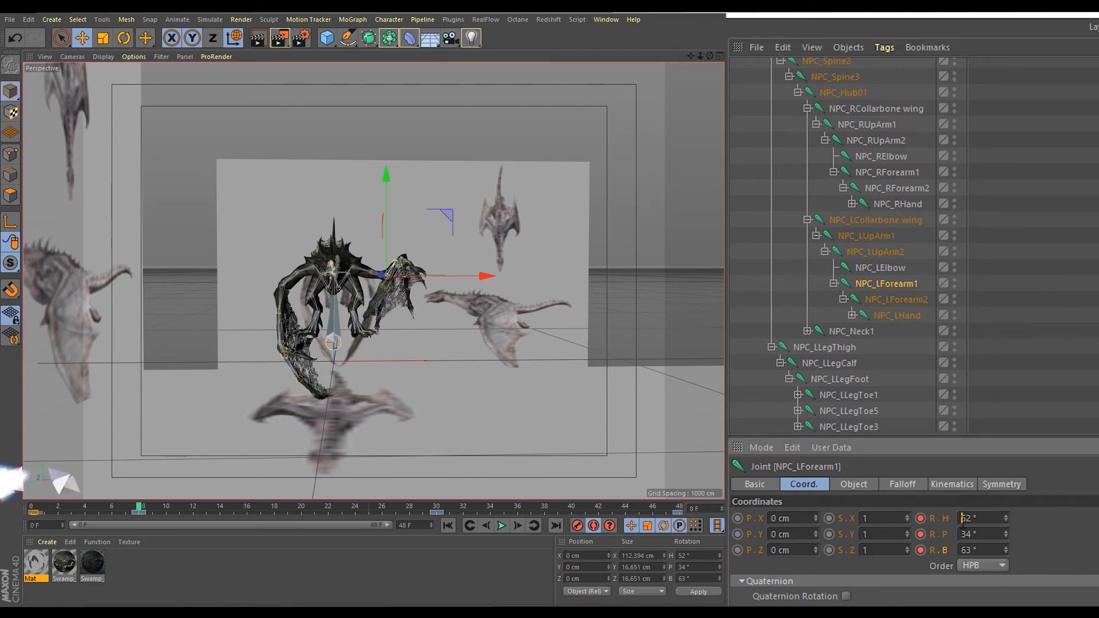
pyautogui.write('-')
pyautogui.press('Return')
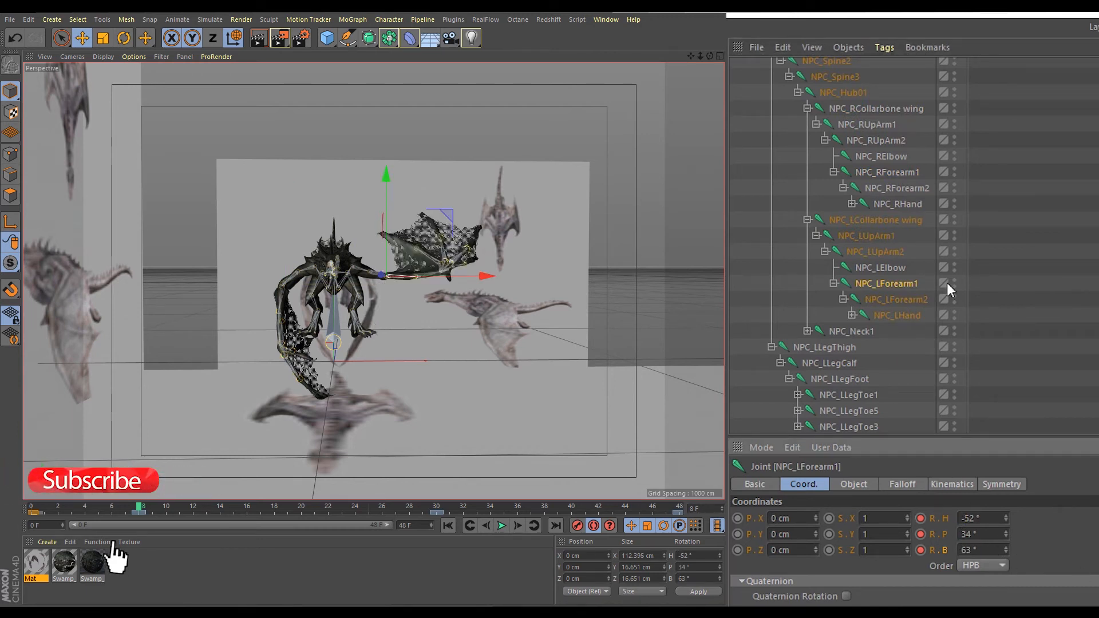
# - Mirror the right forearm's pitch on the left wing by setting NPC_LForearm1's pitch to -34°
pyautogui.click(900, 298)
pyautogui.click(894, 284)
pyautogui.moveTo(1006, 534); pyautogui.dragTo(1005, 566)
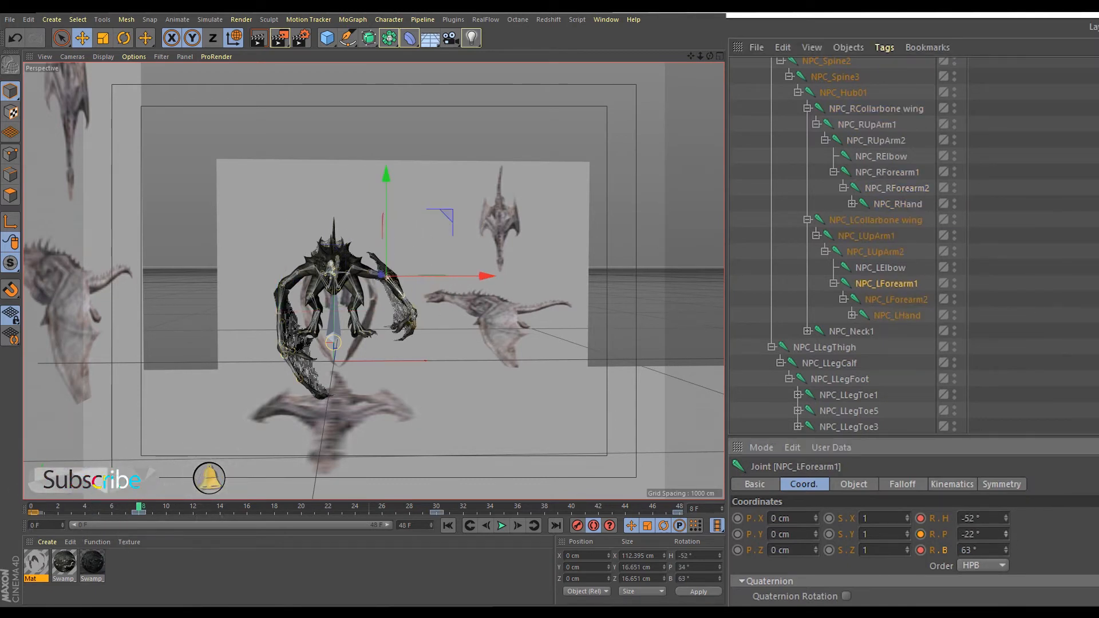
pyautogui.click(902, 174)
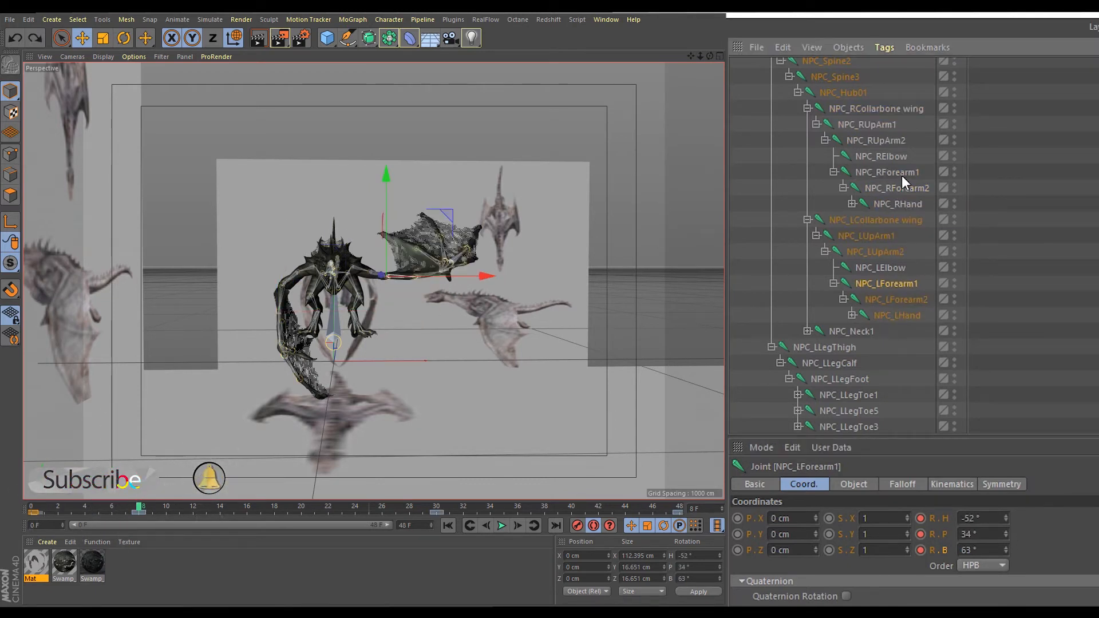
pyautogui.click(894, 288)
pyautogui.click(962, 535)
pyautogui.write('-')
pyautogui.press('Return')
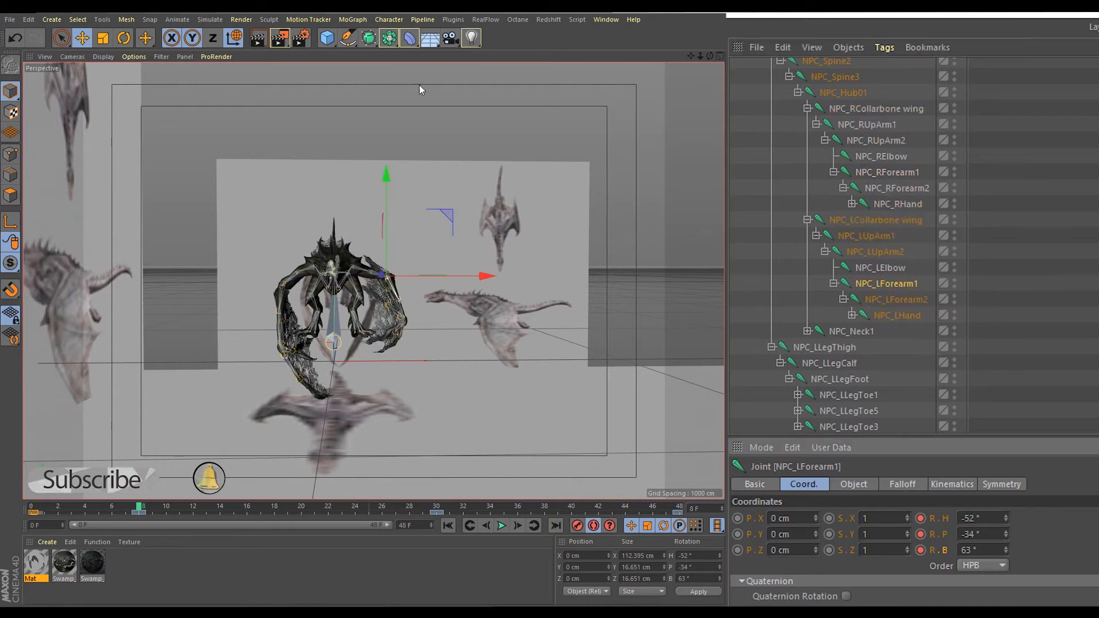
# - Check the pose in the top and front views and set NPC_LUpArm2's heading to -22°
pyautogui.press('F2')
pyautogui.click(895, 298)
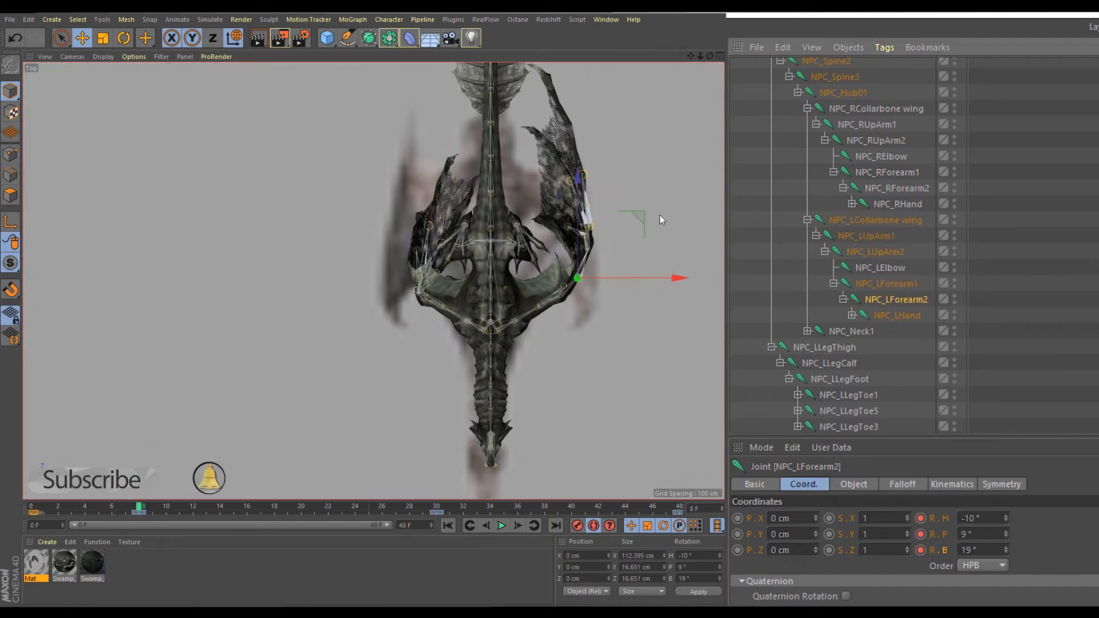
pyautogui.middleClick(660, 215)
pyautogui.middleClick(513, 393)
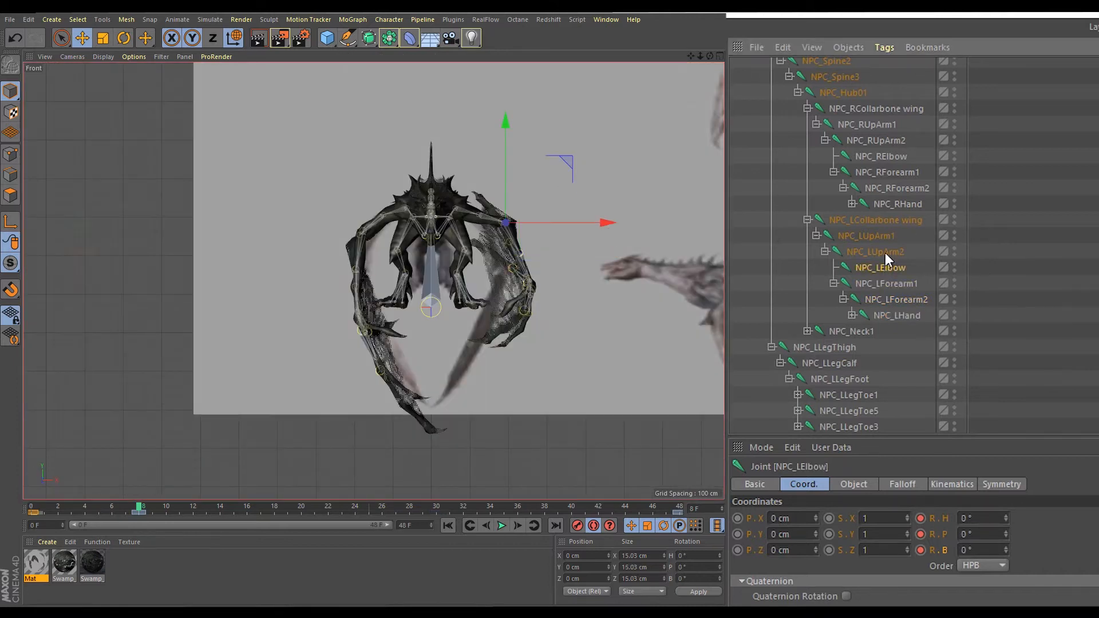
pyautogui.click(896, 172)
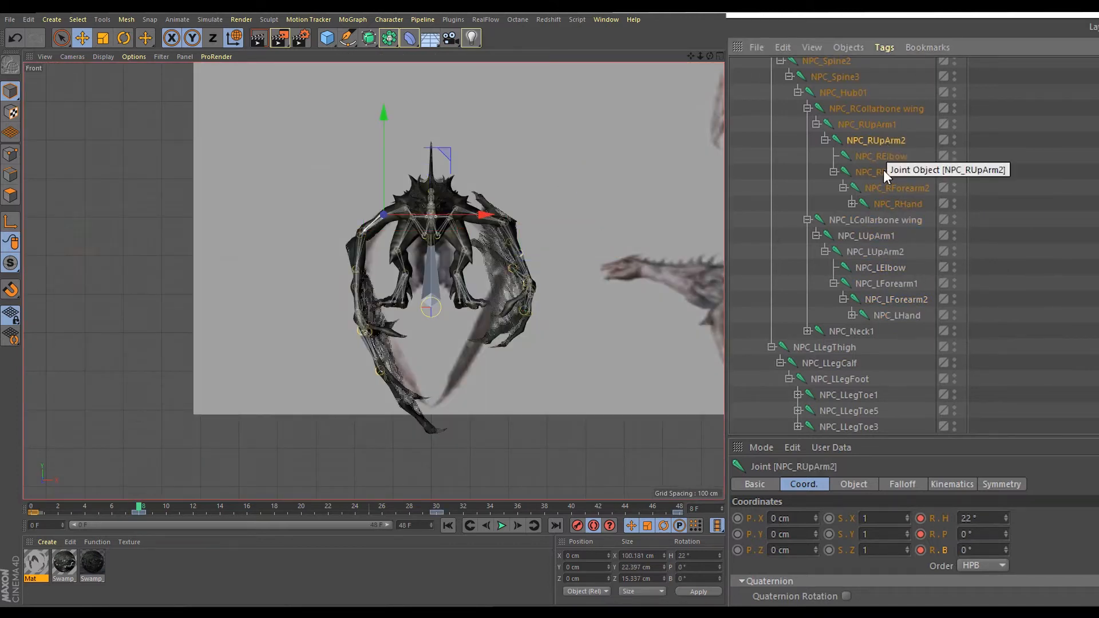
pyautogui.click(875, 252)
pyautogui.click(979, 518)
pyautogui.write('-')
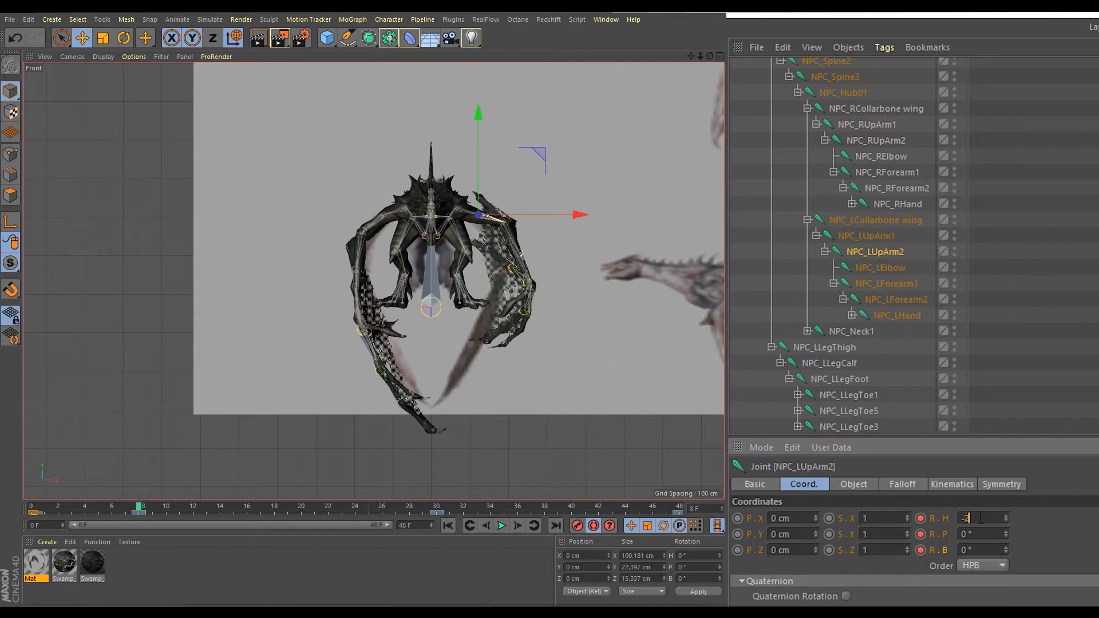
pyautogui.write('22')
pyautogui.press('Return')
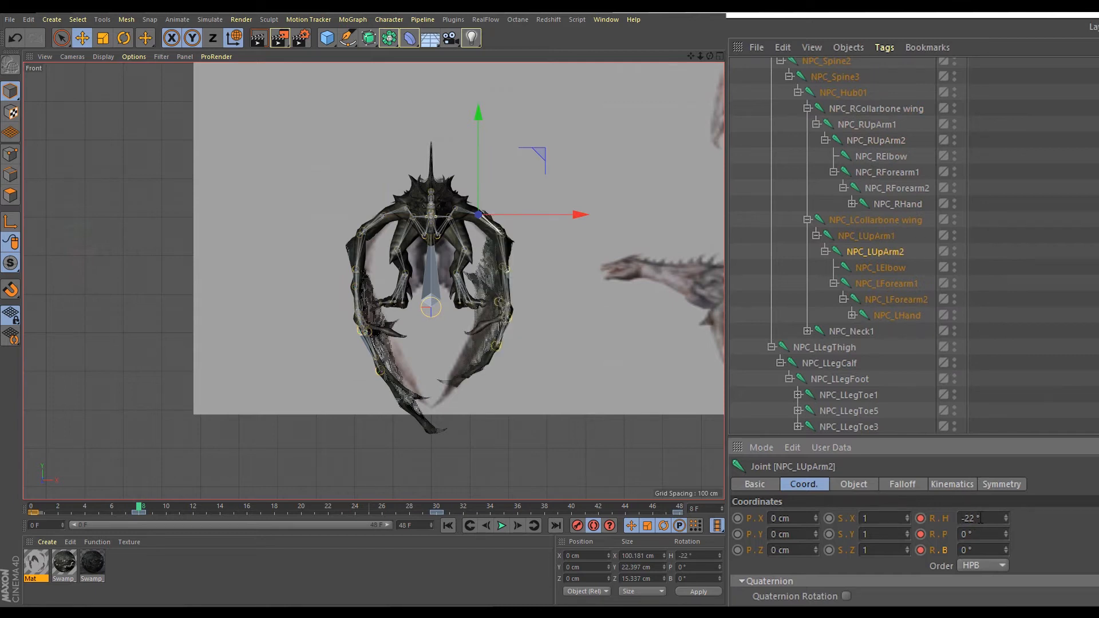
# - Compare the right wing joints' rotations with the left ones and set NPC_LForearm2's pitch to -9°
pyautogui.click(888, 124)
pyautogui.press('Up')
pyautogui.click(891, 139)
pyautogui.click(891, 160)
pyautogui.click(891, 173)
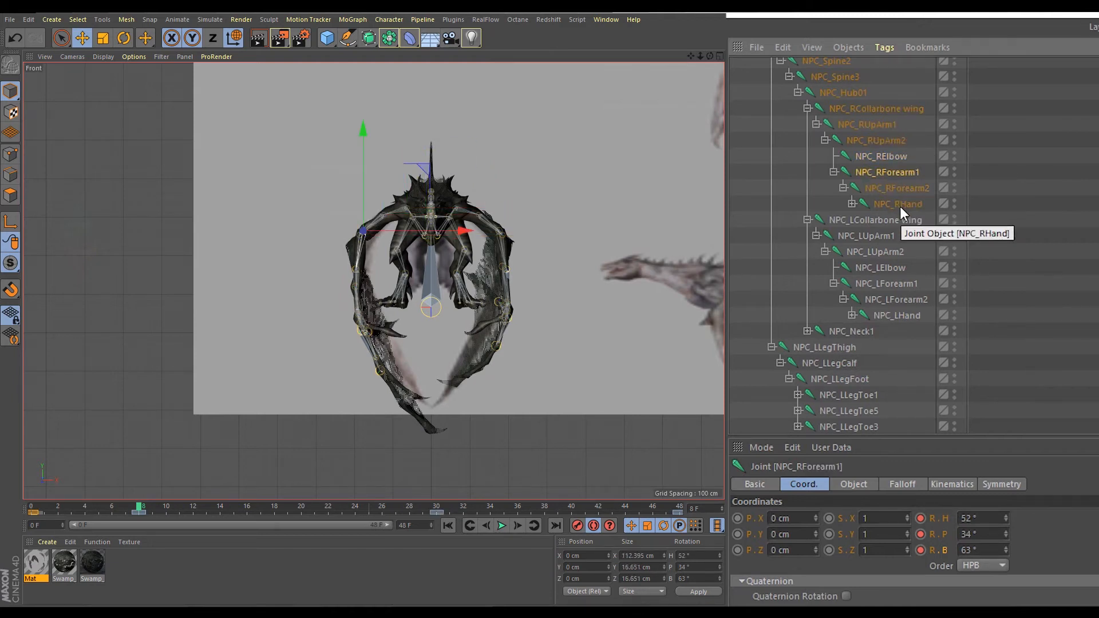
pyautogui.click(913, 283)
pyautogui.click(898, 187)
pyautogui.click(904, 300)
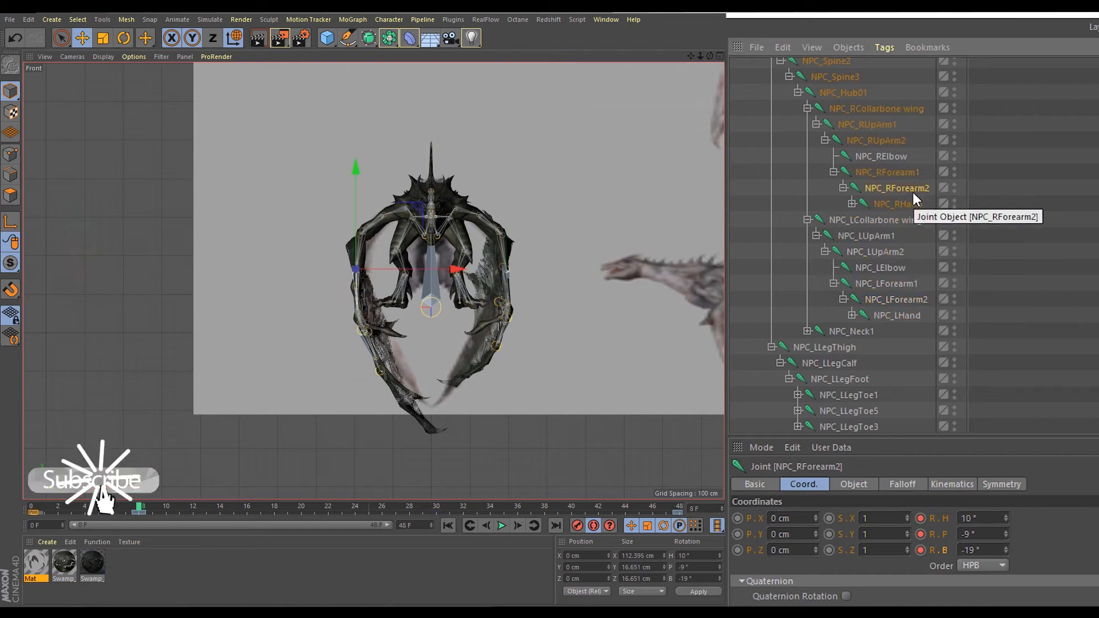
pyautogui.moveTo(1006, 536); pyautogui.dragTo(1006, 539)
pyautogui.hotkey('ctrl', 'z')
pyautogui.press('Return')
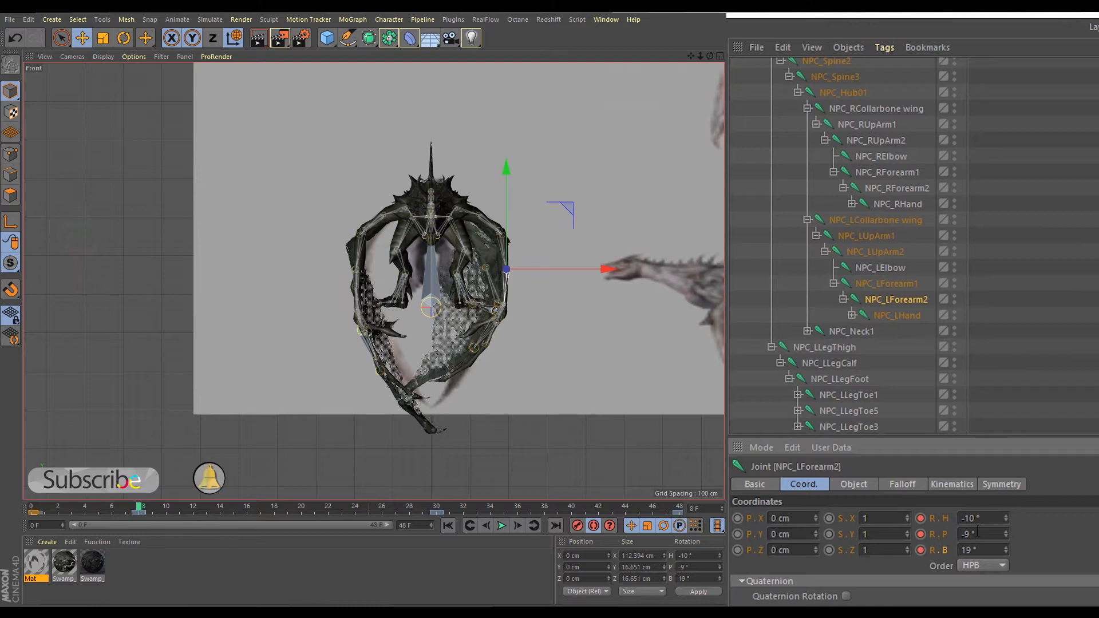
# - Set NPC_LHand's heading to 14° and pitch to 6°, using NPC_RHand's rotation as reference
pyautogui.click(905, 203)
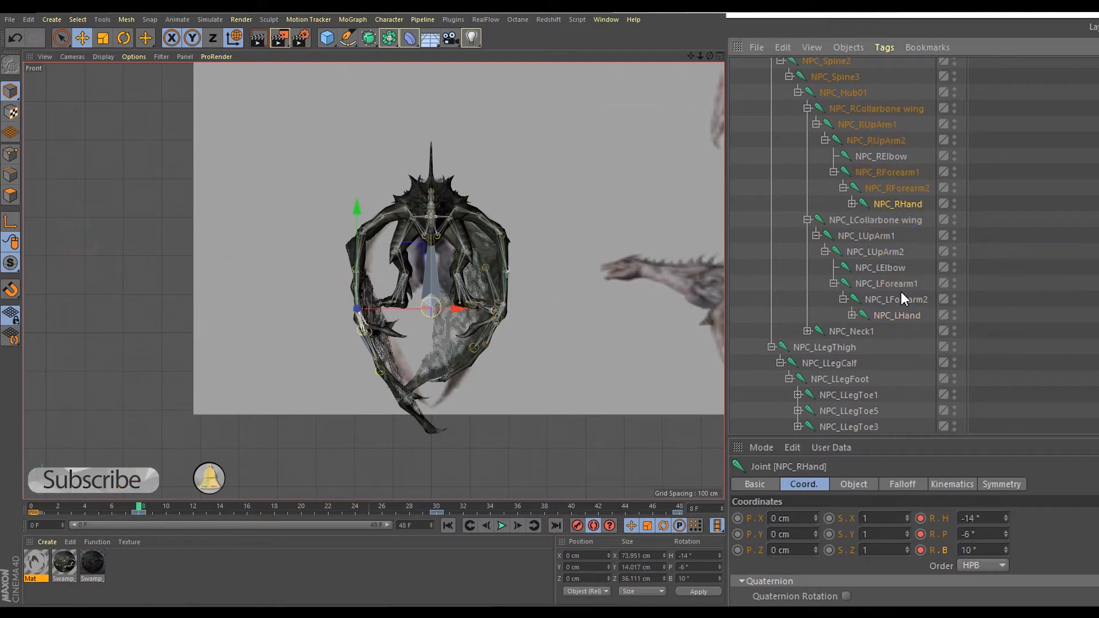
pyautogui.click(897, 314)
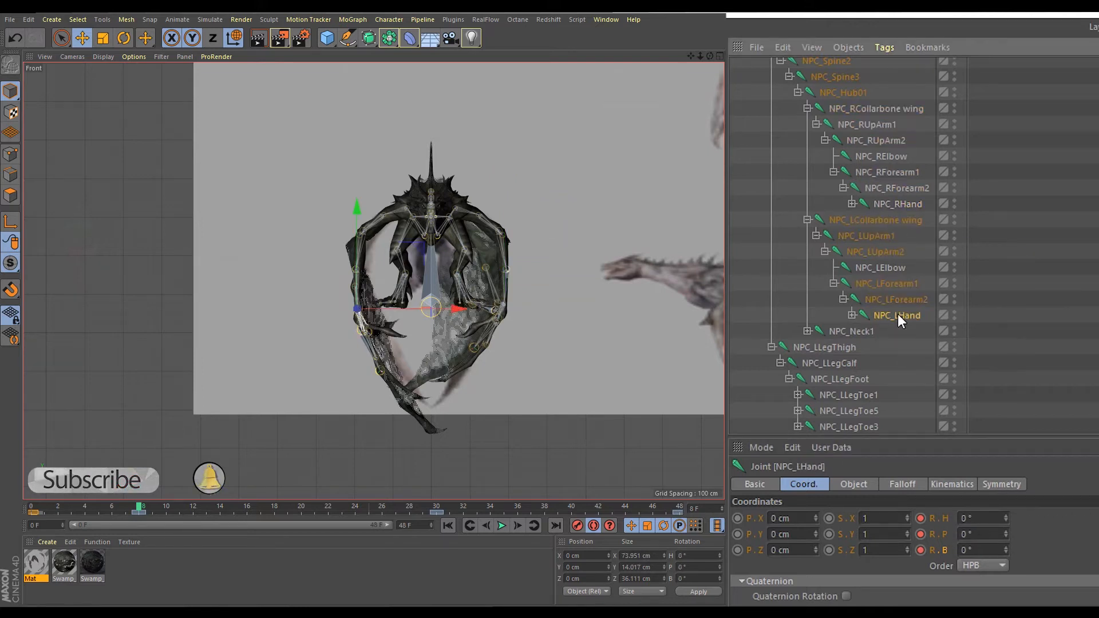
pyautogui.click(910, 205)
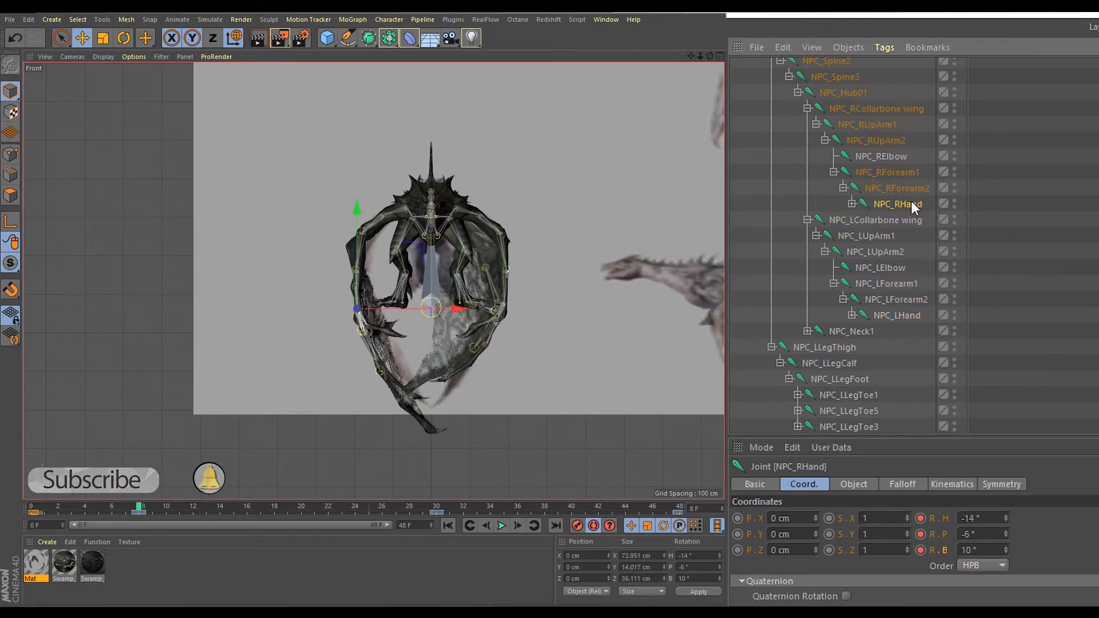
pyautogui.click(904, 315)
pyautogui.click(980, 532)
pyautogui.write('6')
pyautogui.press('Tab')
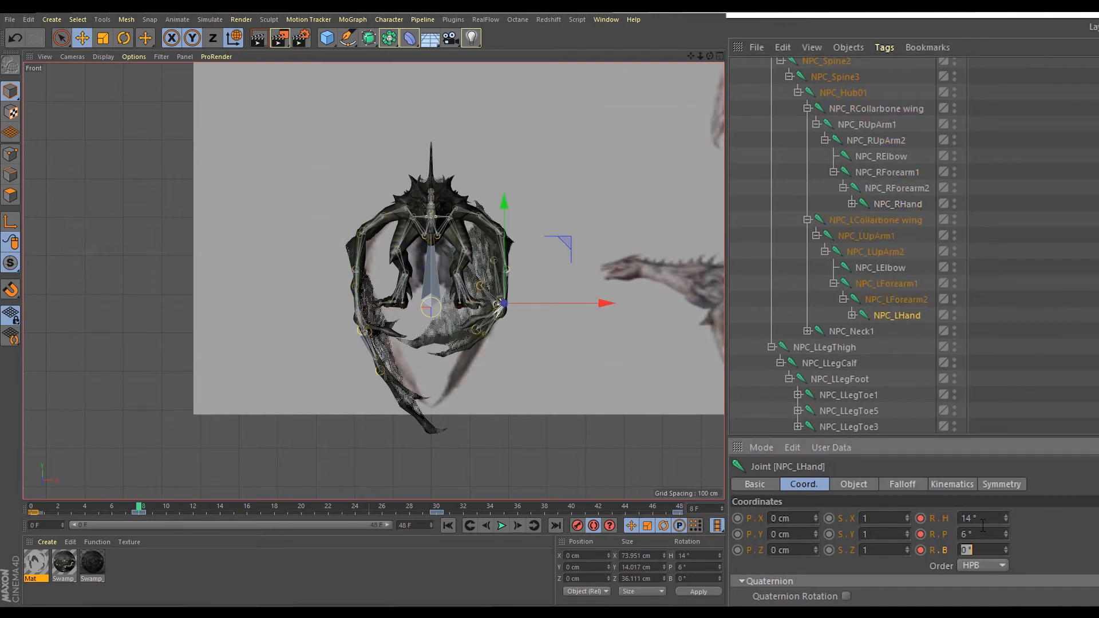
# - Set NPC_LHand's bank to -10° and its heading to -14°
pyautogui.click(896, 204)
pyautogui.click(897, 315)
pyautogui.click(987, 550)
pyautogui.write('10')
pyautogui.press('Return')
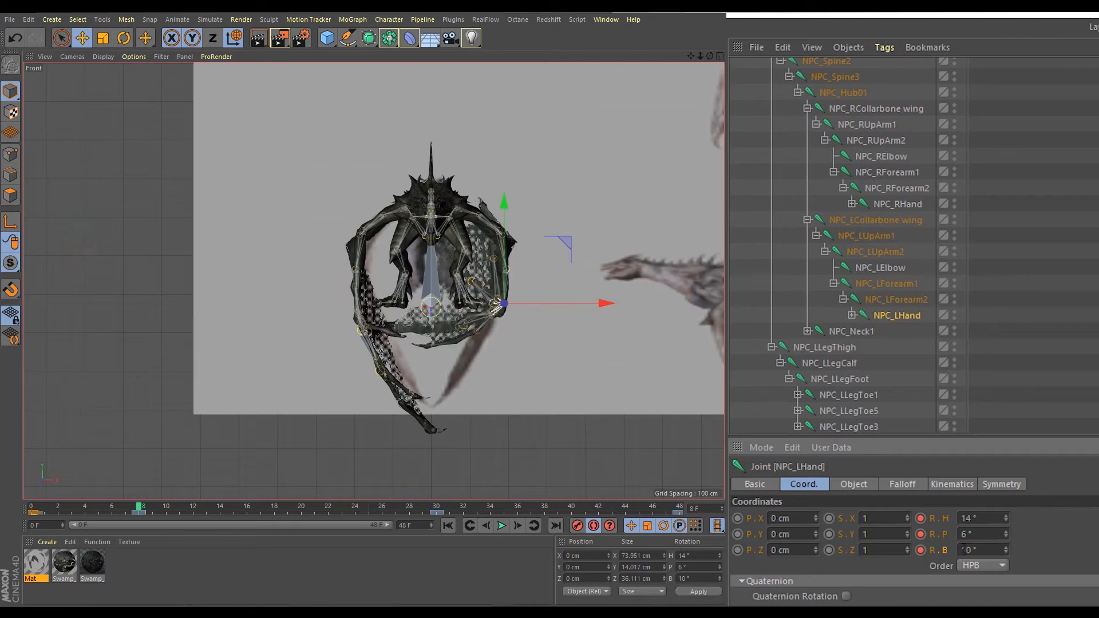
pyautogui.press('Return')
pyautogui.press('Return')
pyautogui.click(962, 518)
pyautogui.write('-')
pyautogui.press('Return')
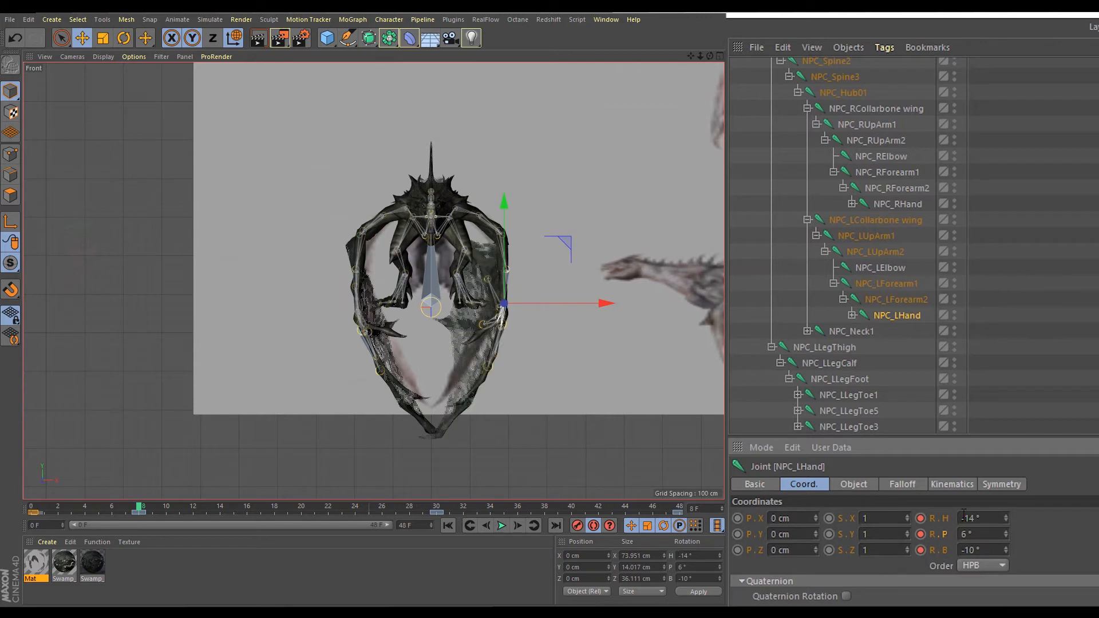
# - Play back the wing-flap animation and scrub to frame 18 to examine the downstroke
pyautogui.click(501, 526)
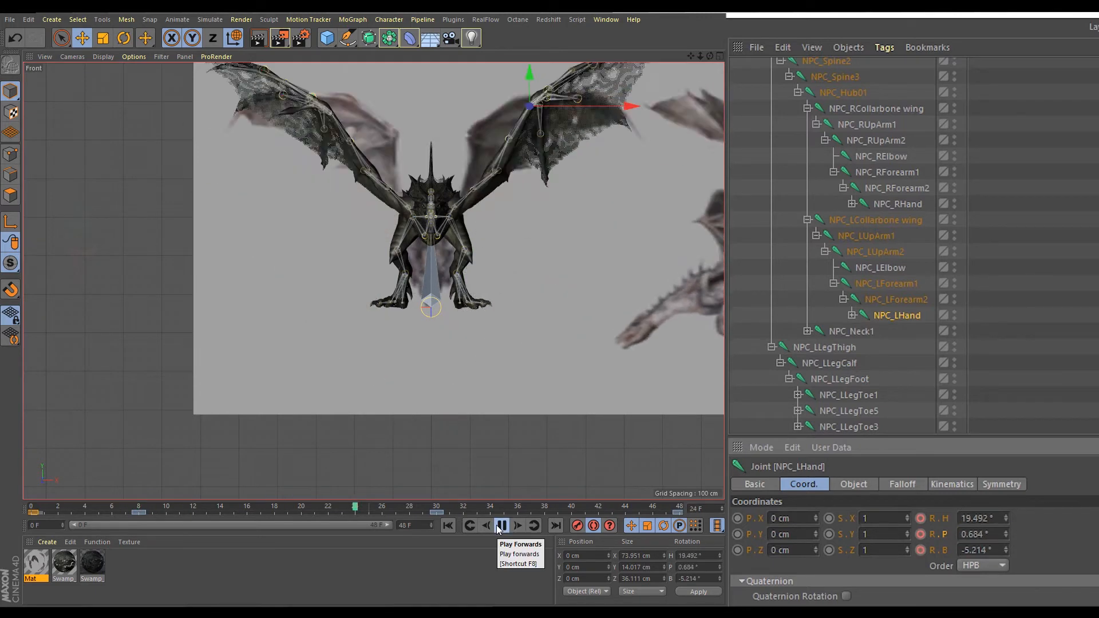
pyautogui.click(501, 526)
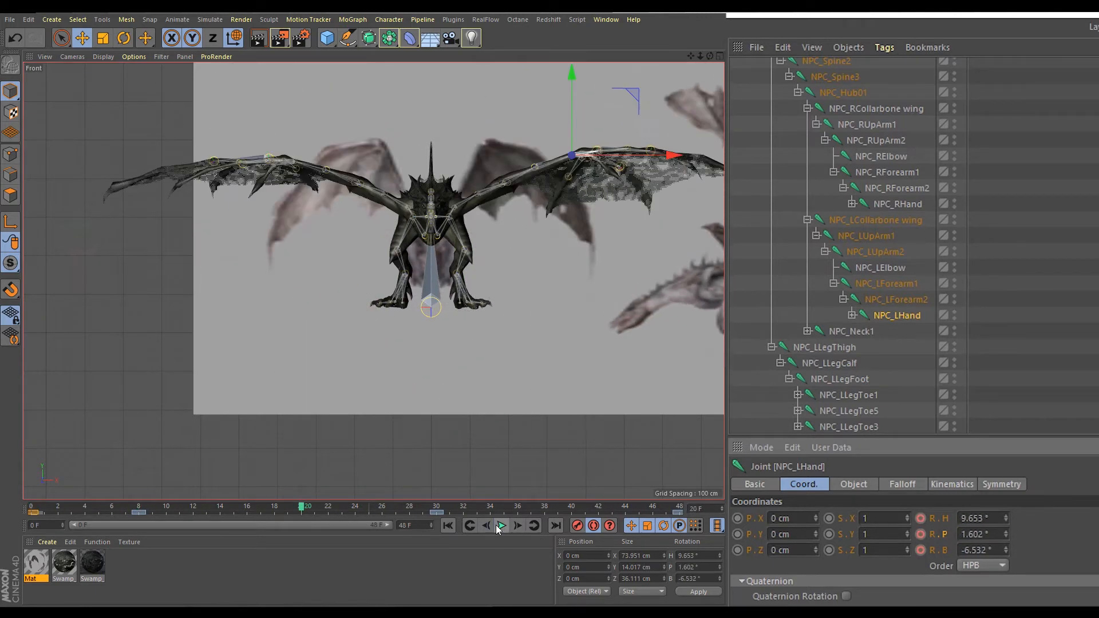
pyautogui.moveTo(282, 507); pyautogui.dragTo(274, 508)
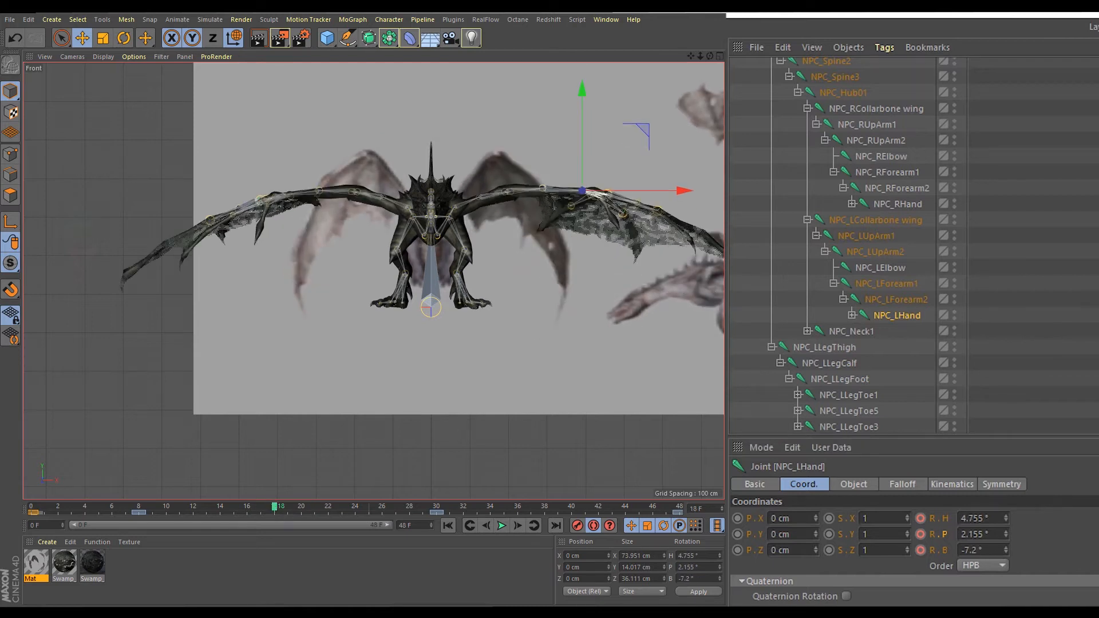
pyautogui.keyDown('alt'); pyautogui.moveTo(553, 300); pyautogui.dragTo(523, 343, button='middle'); pyautogui.keyUp('alt')
# - At frame 19, raise the left wing by setting NPC_LUpArm1's heading to about 70.5°
pyautogui.moveTo(274, 507)
pyautogui.mouseDown()
pyautogui.moveTo(304, 508)
pyautogui.moveTo(97, 507)
pyautogui.moveTo(288, 523)
pyautogui.mouseUp()
pyautogui.click(881, 236)
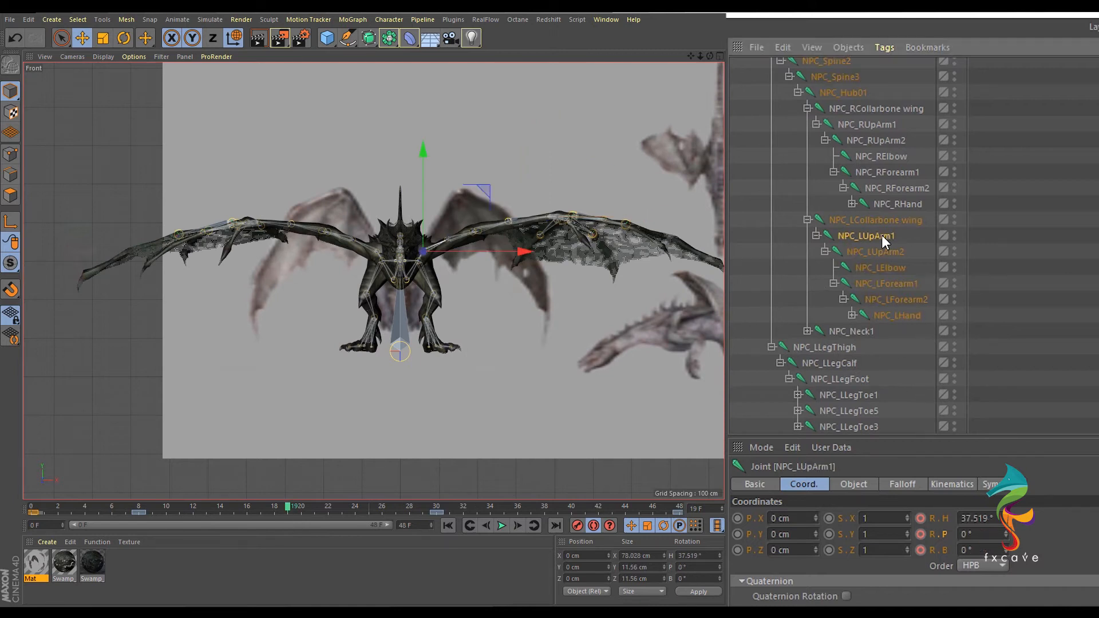
pyautogui.moveTo(1005, 518); pyautogui.dragTo(1006, 499)
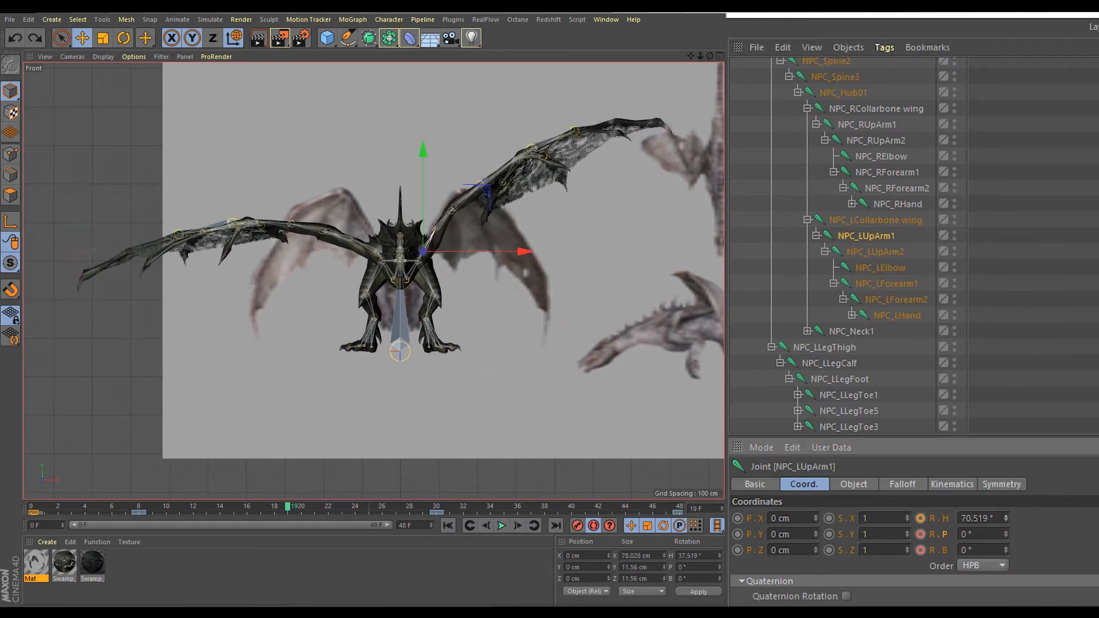
pyautogui.click(876, 251)
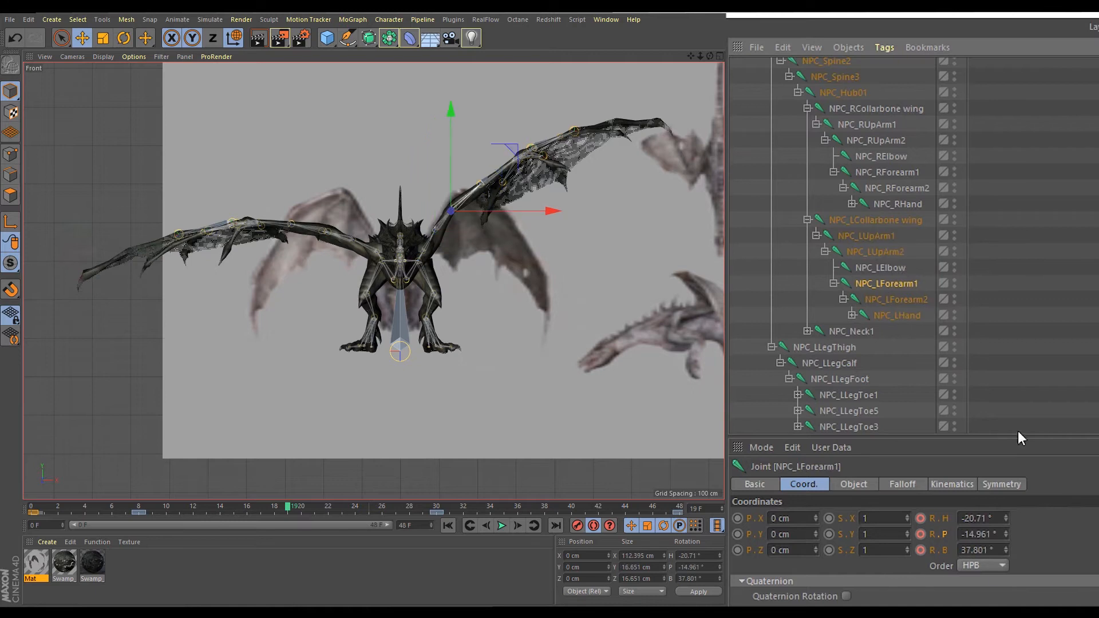
pyautogui.moveTo(1006, 534); pyautogui.dragTo(1005, 555)
pyautogui.hotkey('ctrl', 'z')
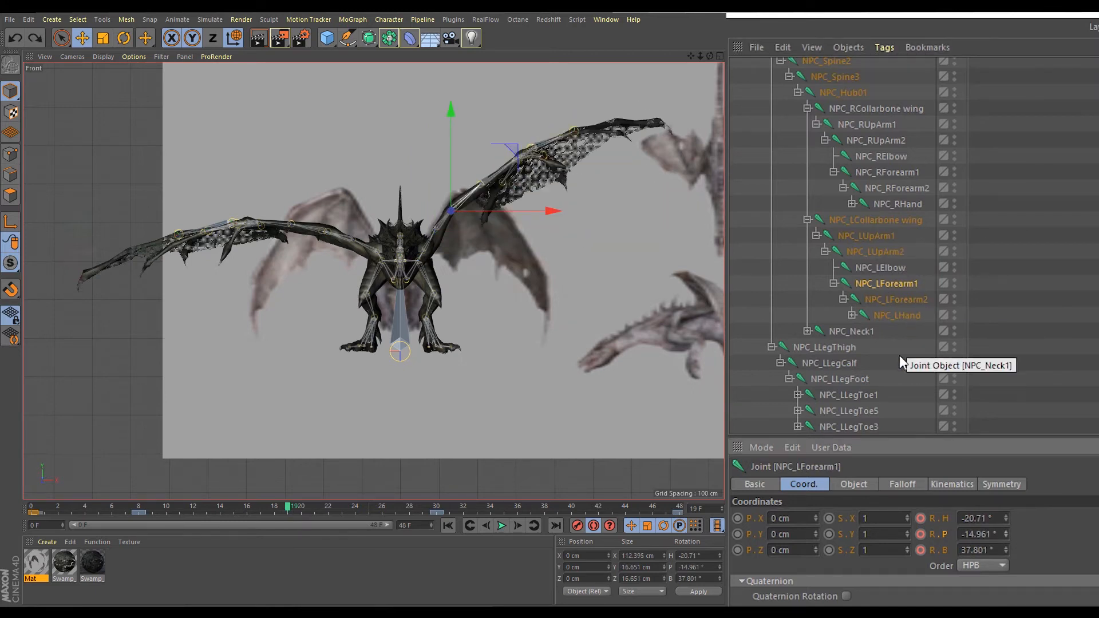
pyautogui.middleClick(567, 118)
pyautogui.middleClick(572, 132)
pyautogui.middleClick(559, 181)
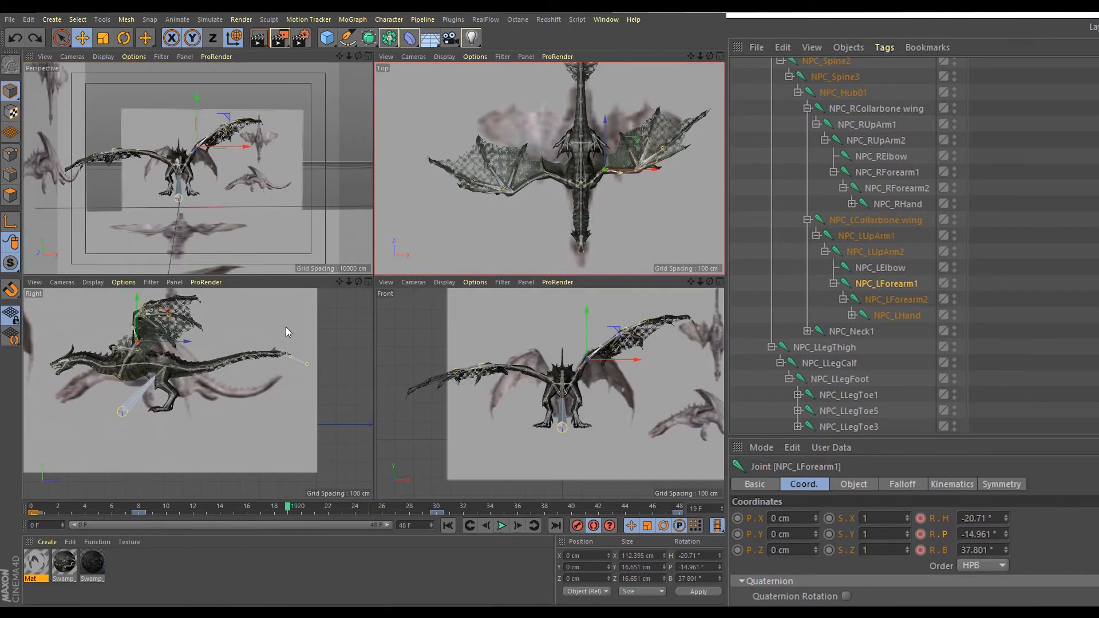
pyautogui.middleClick(286, 328)
pyautogui.middleClick(379, 209)
pyautogui.middleClick(643, 369)
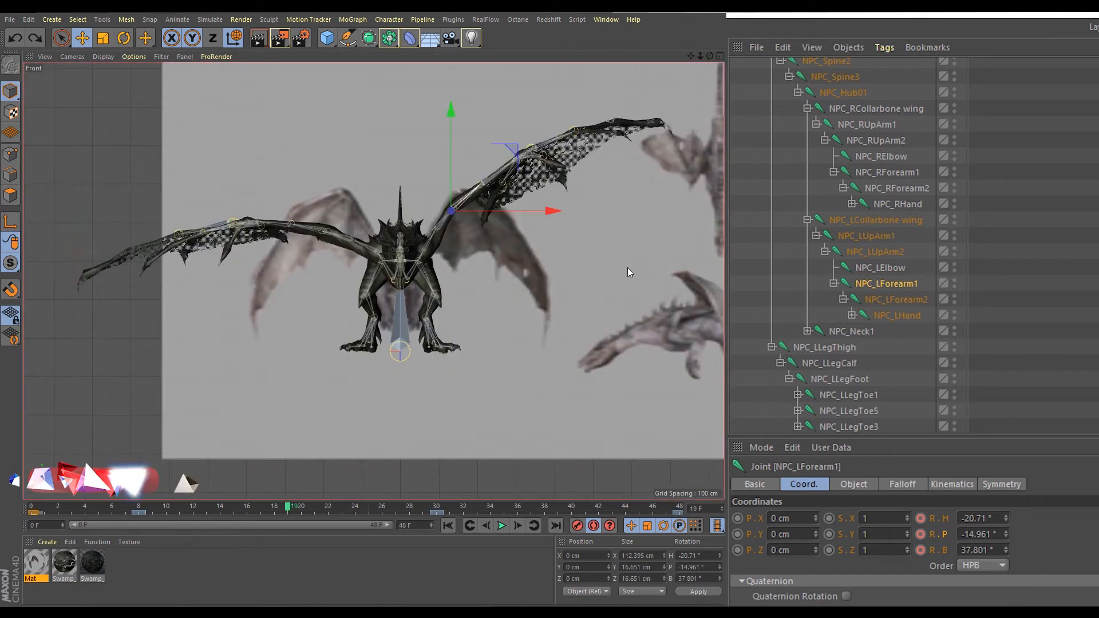
# - Fold the left wing's outer forearm by rotating NPC_LForearm2 to about -39.2° pitch and 80° bank
pyautogui.click(894, 300)
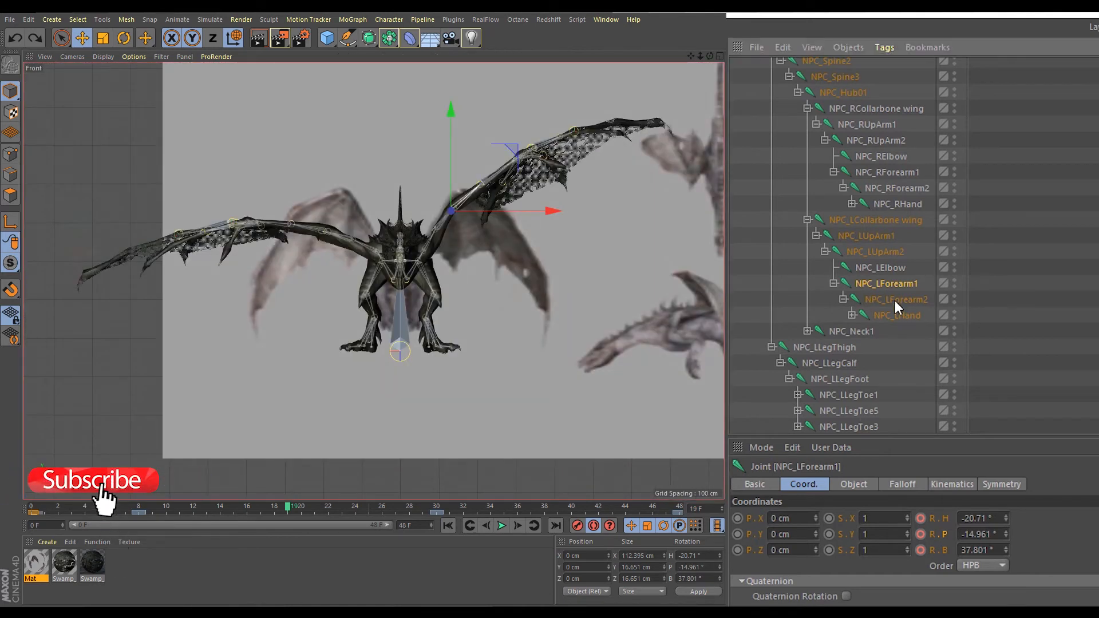
pyautogui.moveTo(1005, 534)
pyautogui.mouseDown()
pyautogui.moveTo(1008, 556)
pyautogui.moveTo(1005, 515)
pyautogui.moveTo(1009, 554)
pyautogui.mouseUp()
pyautogui.click(903, 315)
pyautogui.click(887, 284)
pyautogui.hotkey('ctrl', 'z')
pyautogui.click(897, 300)
pyautogui.hotkey('ctrl', 'z')
pyautogui.middleClick(655, 211)
pyautogui.middleClick(648, 121)
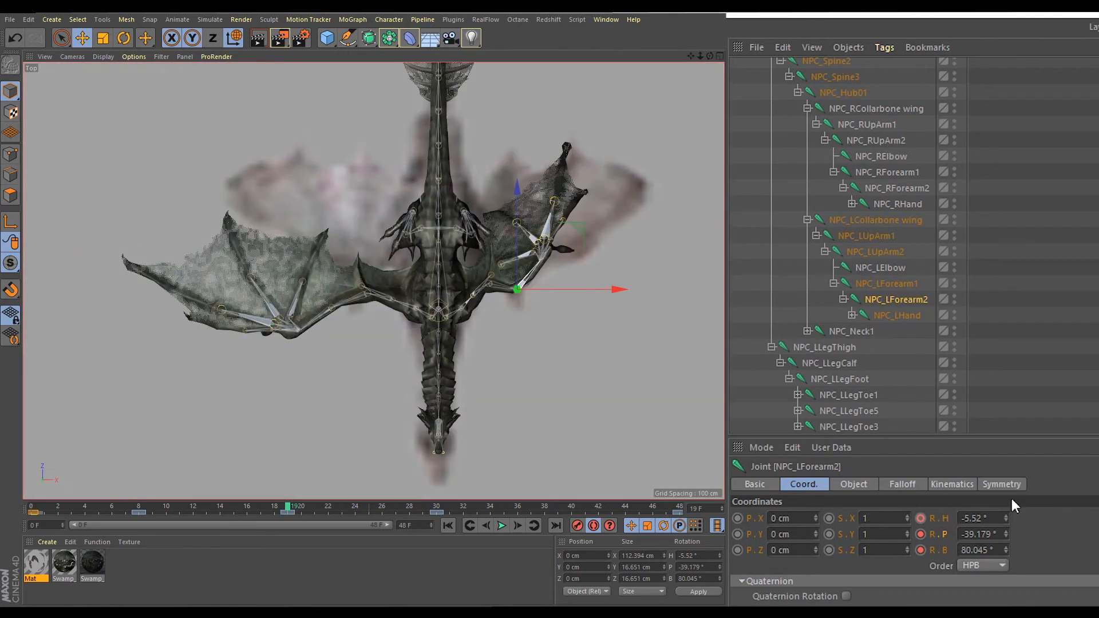
# - Rotate NPC_LHand to spread the left wing tip outward and set NPC_LForearm2's heading to about 9.5°
pyautogui.click(897, 316)
pyautogui.moveTo(1008, 520); pyautogui.dragTo(1005, 544)
pyautogui.click(906, 295)
pyautogui.middleClick(599, 392)
pyautogui.middleClick(598, 392)
pyautogui.middleClick(653, 145)
pyautogui.middleClick(654, 144)
pyautogui.hotkey('ctrl', 'z')
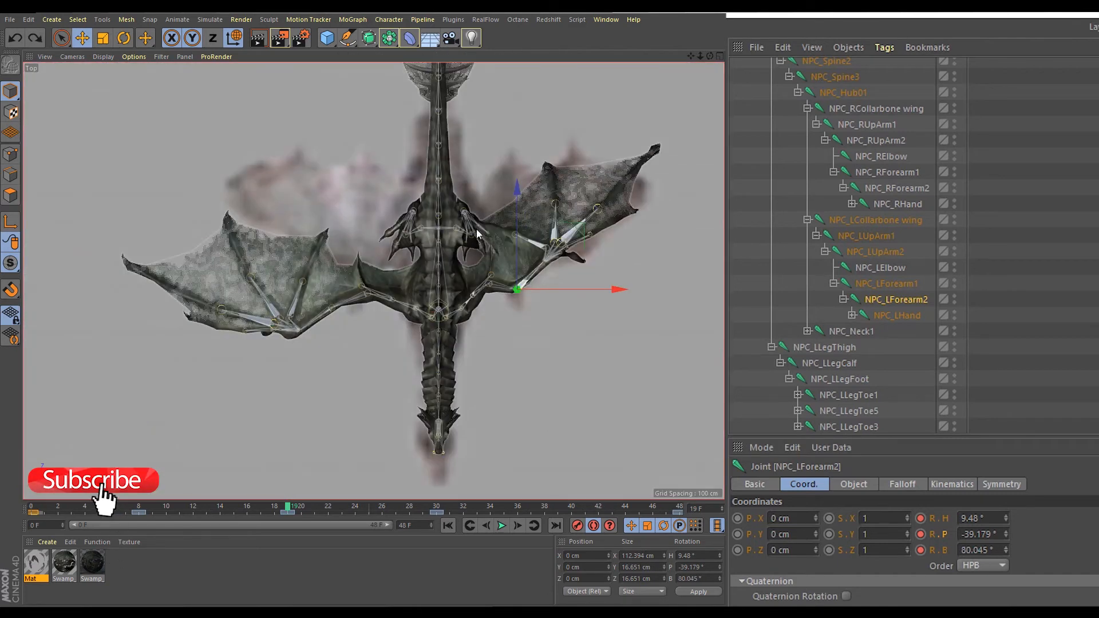
# - Examine the wing motion in the perspective view by scrubbing the timeline to frame 30
pyautogui.middleClick(593, 370)
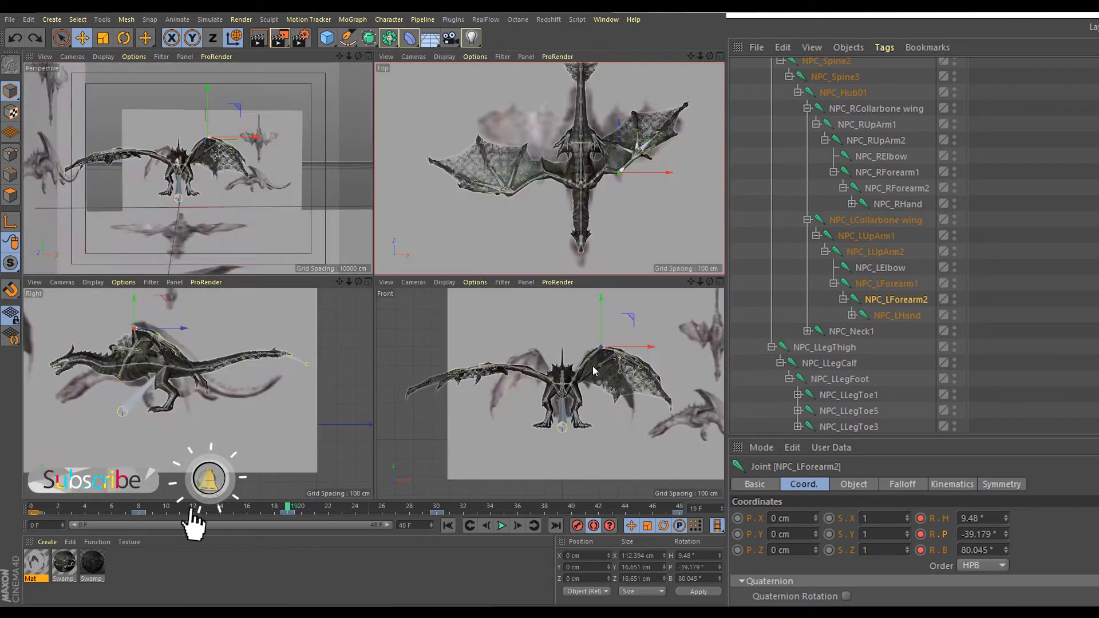
pyautogui.middleClick(317, 158)
pyautogui.moveTo(251, 482); pyautogui.dragTo(442, 506)
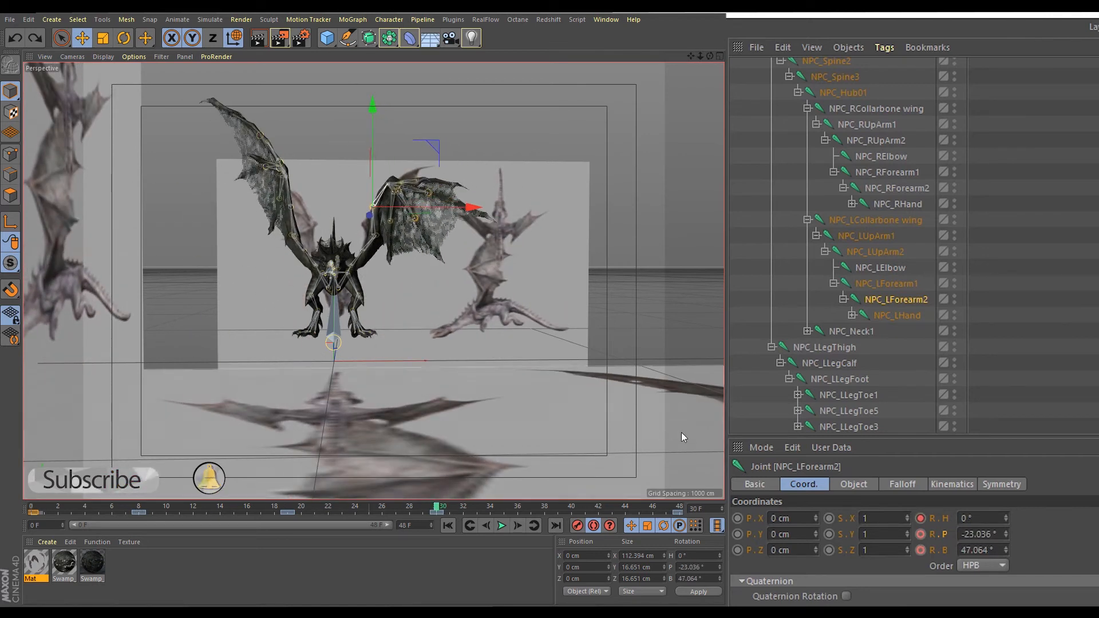
# - Reset NPC_LForearm2's pitch and bank rotation to 0° at frame 30
pyautogui.rightClick(1005, 548)
pyautogui.rightClick(1006, 534)
pyautogui.hotkey('ctrl', 'z')
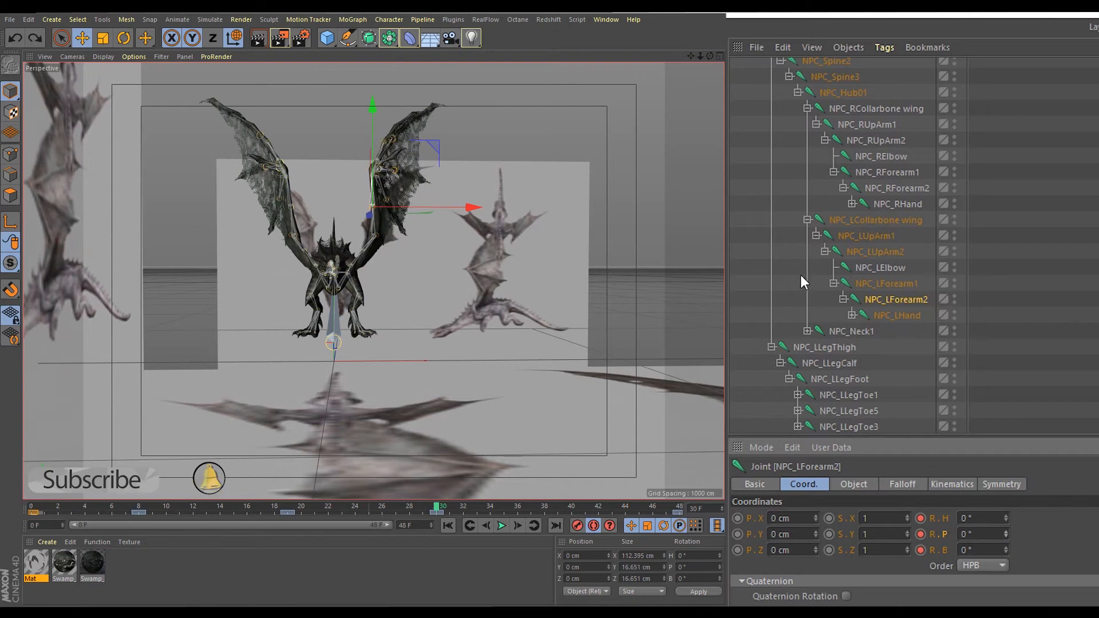
# - Set NPC_RForearm2's heading rotation to 3.5° at frame 30
pyautogui.moveTo(410, 505); pyautogui.dragTo(438, 527)
pyautogui.doubleClick(904, 189)
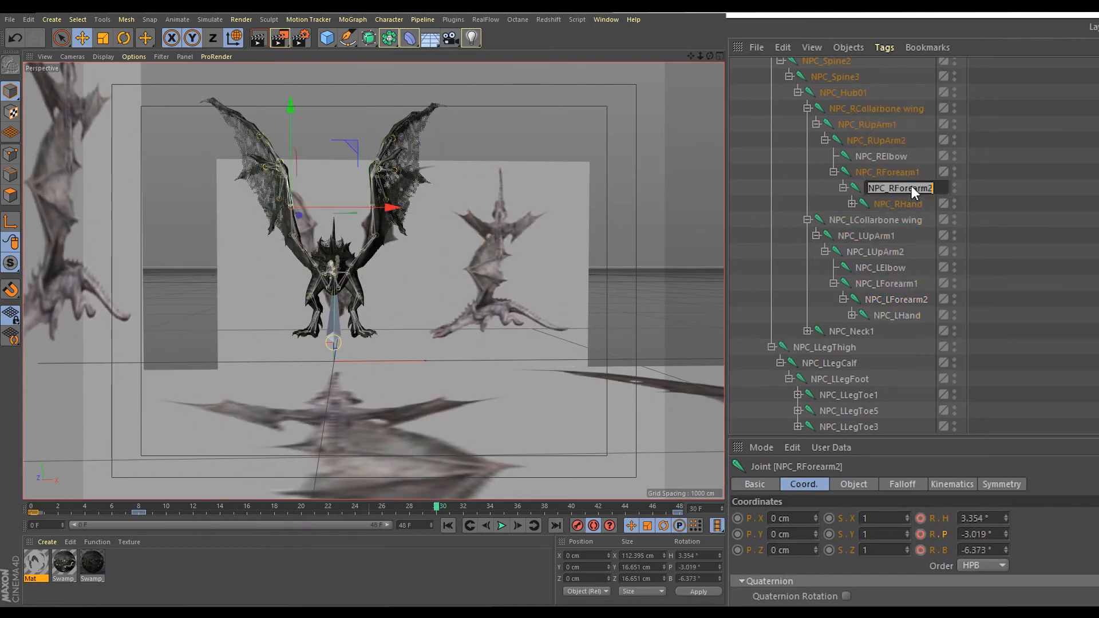
pyautogui.doubleClick(915, 299)
pyautogui.doubleClick(899, 188)
pyautogui.moveTo(962, 519); pyautogui.dragTo(1020, 531)
pyautogui.write('0')
pyautogui.press('BackSpace')
pyautogui.write('3.5')
pyautogui.press('Return')
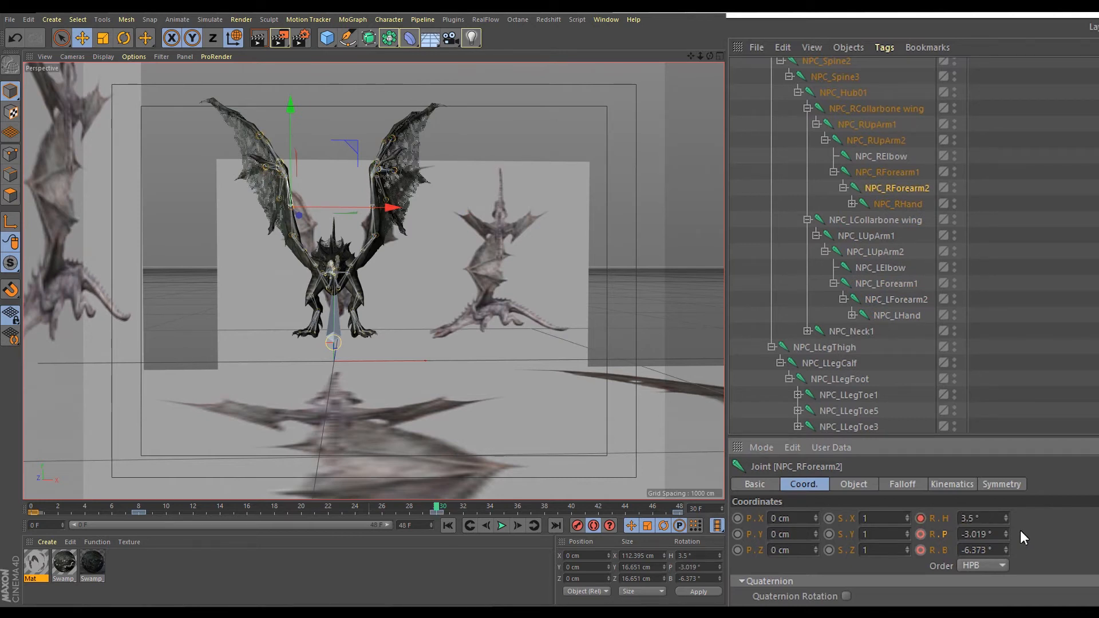
pyautogui.moveTo(431, 507)
pyautogui.mouseDown()
pyautogui.moveTo(327, 514)
pyautogui.moveTo(444, 514)
pyautogui.moveTo(431, 516)
pyautogui.mouseUp()
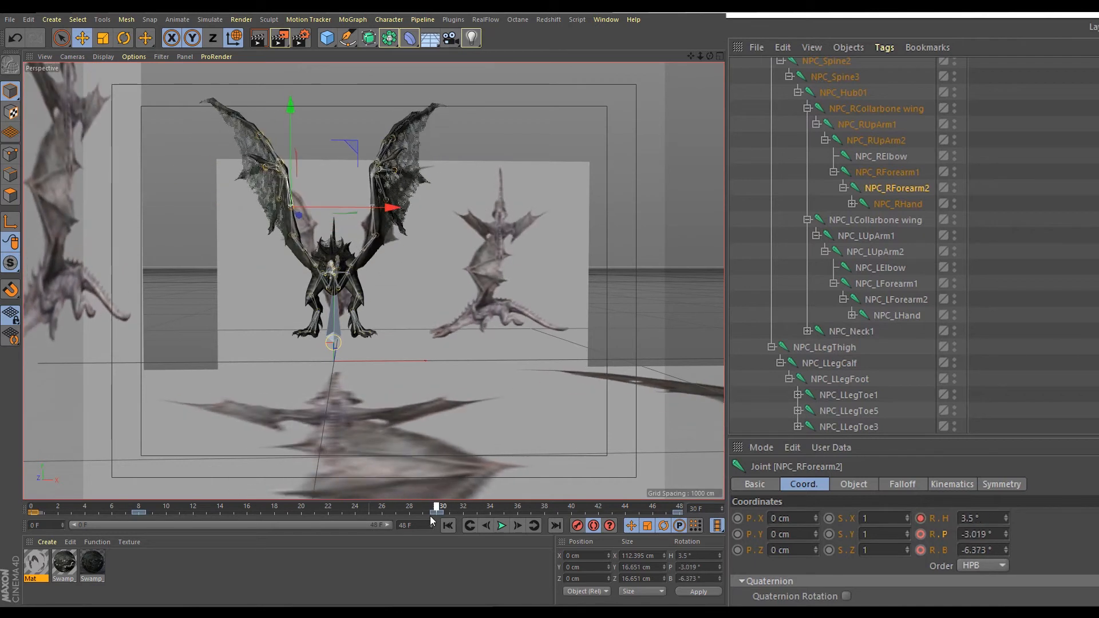
# - Try bending the left wing's outer forearm, NPC_LForearm2, with a 42° bank rotation at frame 30
pyautogui.click(908, 300)
pyautogui.moveTo(1005, 518)
pyautogui.mouseDown()
pyautogui.moveTo(1006, 541)
pyautogui.moveTo(1006, 527)
pyautogui.mouseUp()
pyautogui.hotkey('ctrl', 'z')
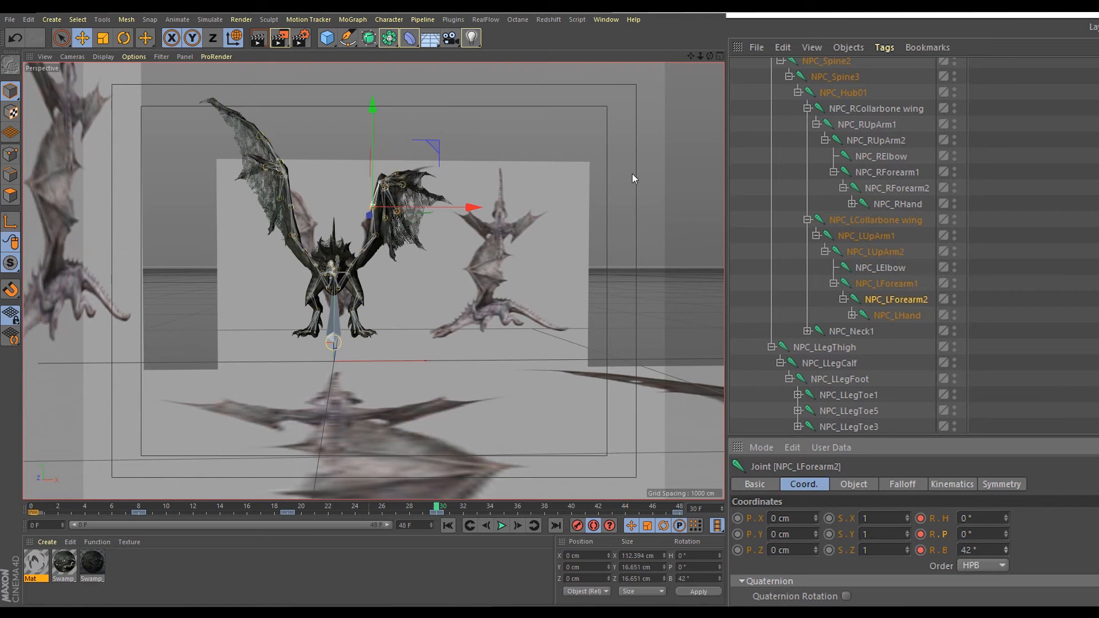
pyautogui.hotkey('ctrl', 'z')
pyautogui.middleClick(613, 131)
pyautogui.middleClick(612, 131)
# - Rotate NPC_LForearm2 to -31° heading and 16° bank at frame 30
pyautogui.moveTo(1005, 518); pyautogui.dragTo(1005, 548)
pyautogui.click(896, 315)
pyautogui.hotkey('ctrl', 'z')
pyautogui.click(902, 285)
pyautogui.hotkey('ctrl', 'z')
pyautogui.click(912, 300)
# - Try a different pitch rotation on NPC_LForearm2 while checking the left wing in the perspective view
pyautogui.middleClick(281, 113)
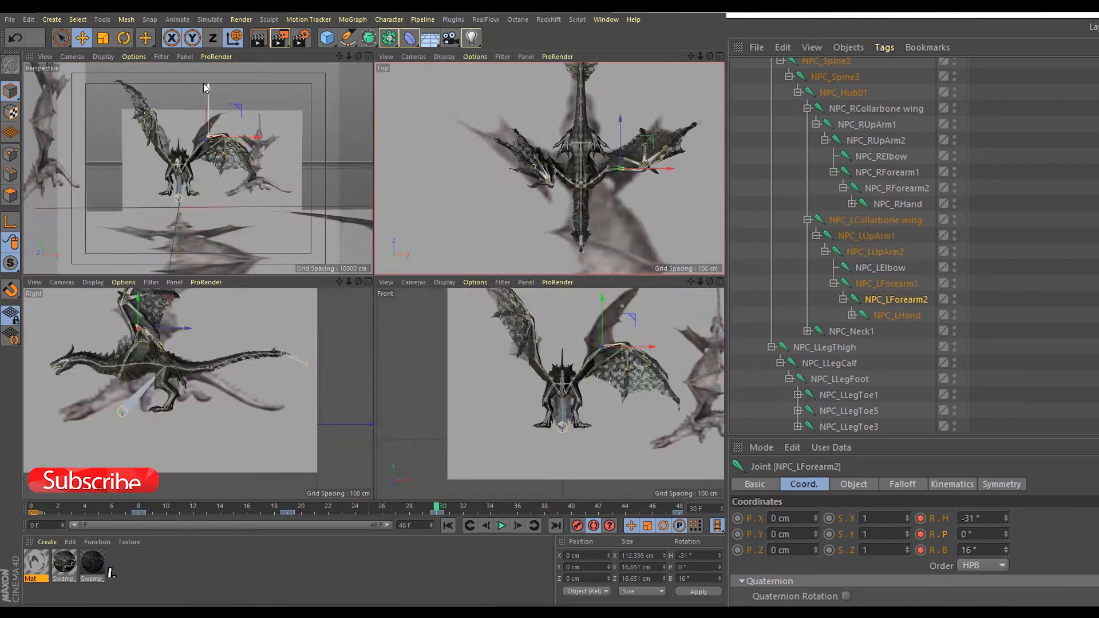
pyautogui.middleClick(203, 84)
pyautogui.click(73, 56)
pyautogui.moveTo(109, 85)
pyautogui.click(200, 88)
pyautogui.keyDown('alt'); pyautogui.moveTo(444, 175); pyautogui.dragTo(274, 217); pyautogui.keyUp('alt')
pyautogui.moveTo(1006, 534); pyautogui.dragTo(1006, 519)
pyautogui.hotkey('ctrl', 'z')
pyautogui.keyDown('alt'); pyautogui.moveTo(521, 297); pyautogui.dragTo(716, 260); pyautogui.keyUp('alt')
# - Set NPC_LUpArm2's bank rotation to about -52°, judging the left wing's pose from the side view
pyautogui.click(876, 252)
pyautogui.hotkey('ctrl', 'z')
pyautogui.middleClick(589, 311)
pyautogui.middleClick(166, 335)
pyautogui.keyDown('alt'); pyautogui.moveTo(248, 232); pyautogui.dragTo(268, 383, button='middle'); pyautogui.keyUp('alt')
pyautogui.scroll(-5, 337, 284)
pyautogui.middleClick(337, 285)
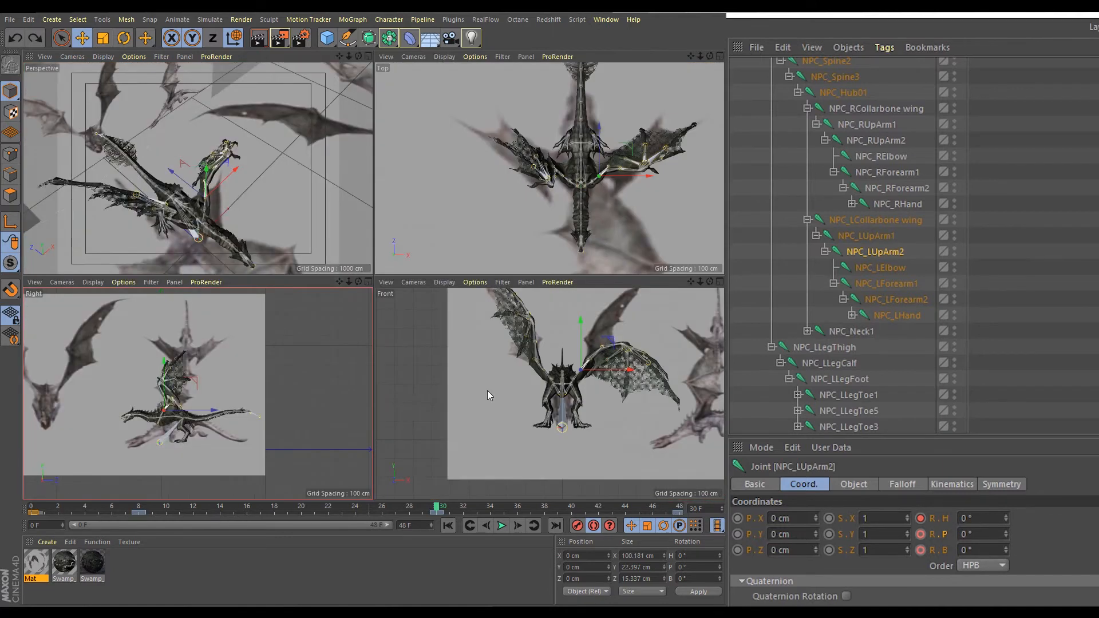
pyautogui.scroll(2, 557, 337)
pyautogui.middleClick(573, 209)
pyautogui.keyDown('alt'); pyautogui.moveTo(577, 184); pyautogui.dragTo(557, 201, button='middle'); pyautogui.keyUp('alt')
pyautogui.middleClick(556, 200)
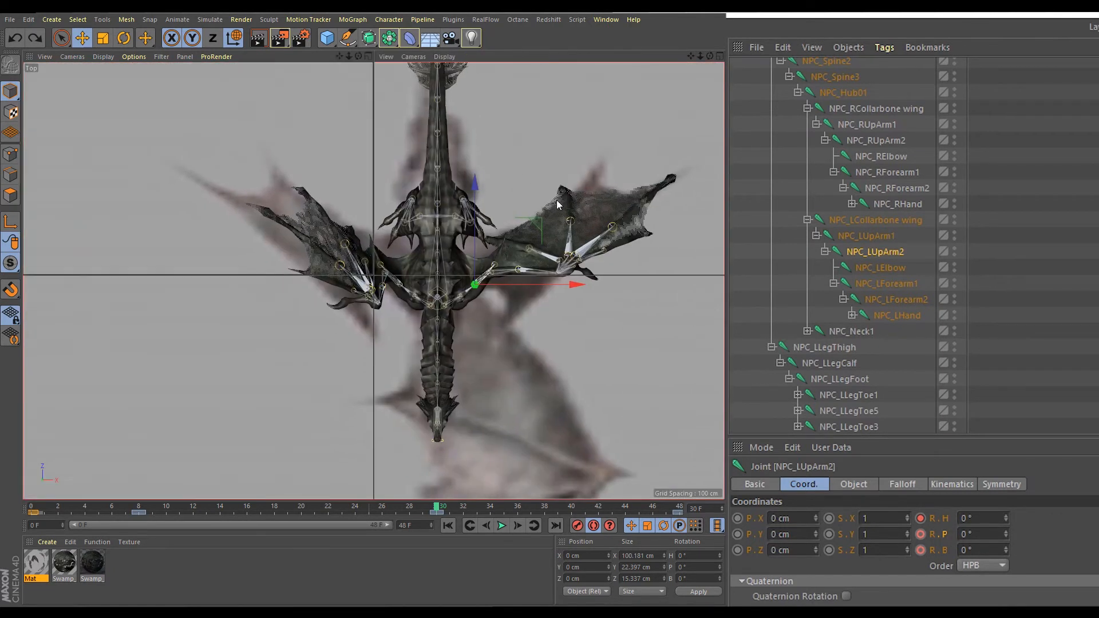
pyautogui.middleClick(349, 303)
pyautogui.scroll(2, 383, 237)
pyautogui.moveTo(1005, 550); pyautogui.dragTo(1006, 541)
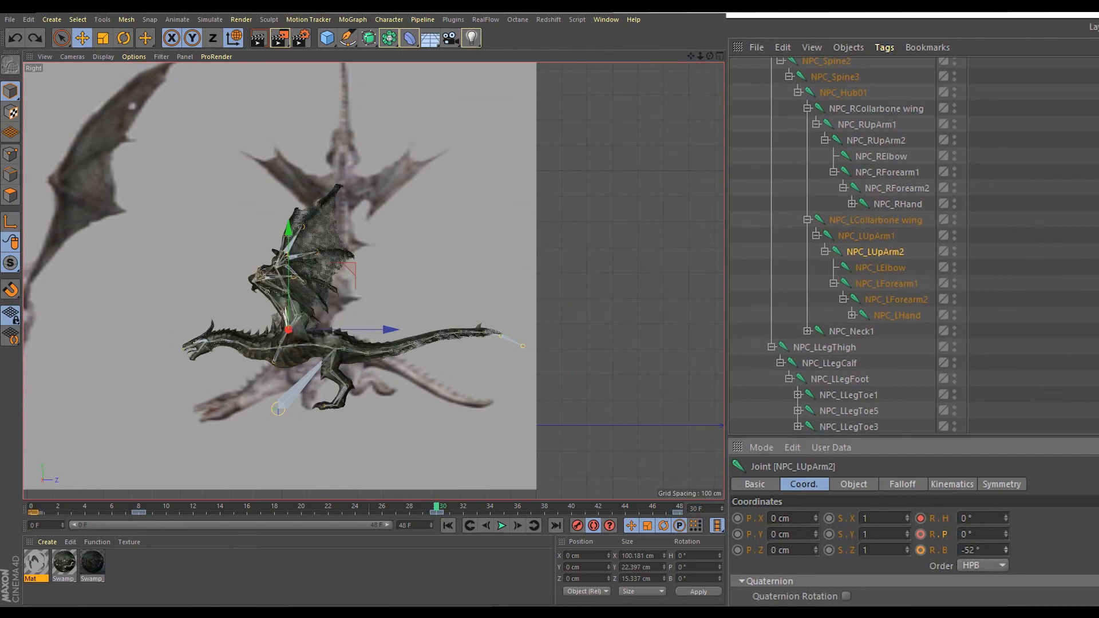
# - Rotate the left wing's inner forearm, NPC_LForearm1, to 16° heading and 6° pitch
pyautogui.click(896, 283)
pyautogui.moveTo(1006, 537)
pyautogui.mouseDown()
pyautogui.moveTo(1007, 504)
pyautogui.moveTo(1006, 556)
pyautogui.mouseUp()
pyautogui.moveTo(1006, 517); pyautogui.dragTo(1006, 503)
# - Set NPC_LHand's bank rotation to about -2.4° and check the pose in the front view
pyautogui.click(904, 316)
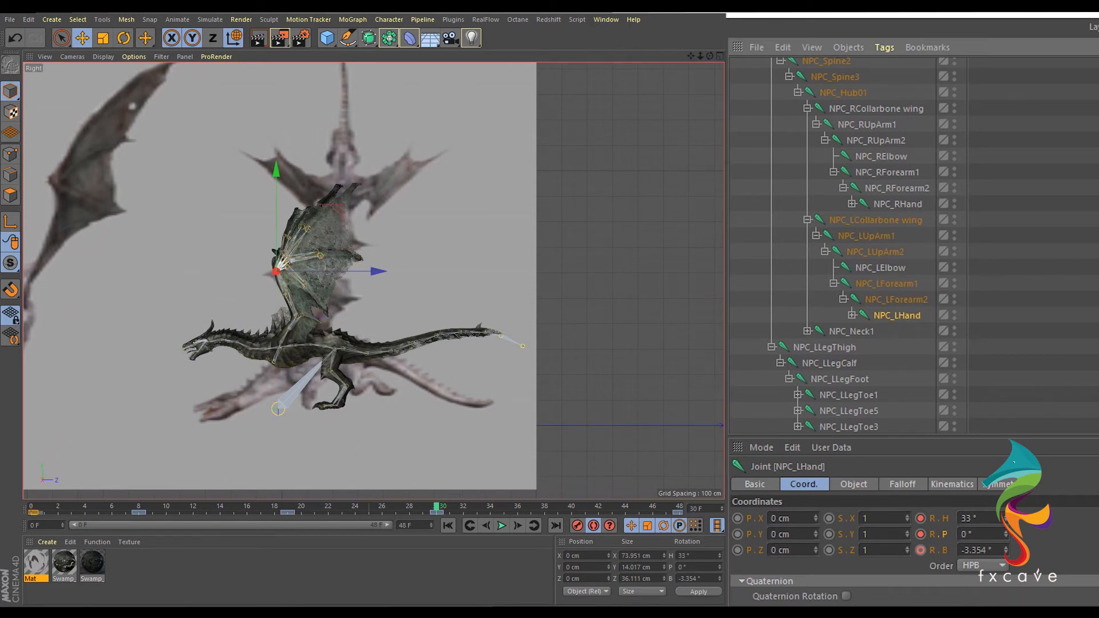
pyautogui.moveTo(1007, 553)
pyautogui.mouseDown()
pyautogui.moveTo(1007, 574)
pyautogui.moveTo(1001, 532)
pyautogui.moveTo(1002, 554)
pyautogui.mouseUp()
pyautogui.middleClick(379, 204)
pyautogui.middleClick(487, 332)
# - Try swinging the left forearm outward by setting NPC_LForearm1's heading to about -6°
pyautogui.press('Up')
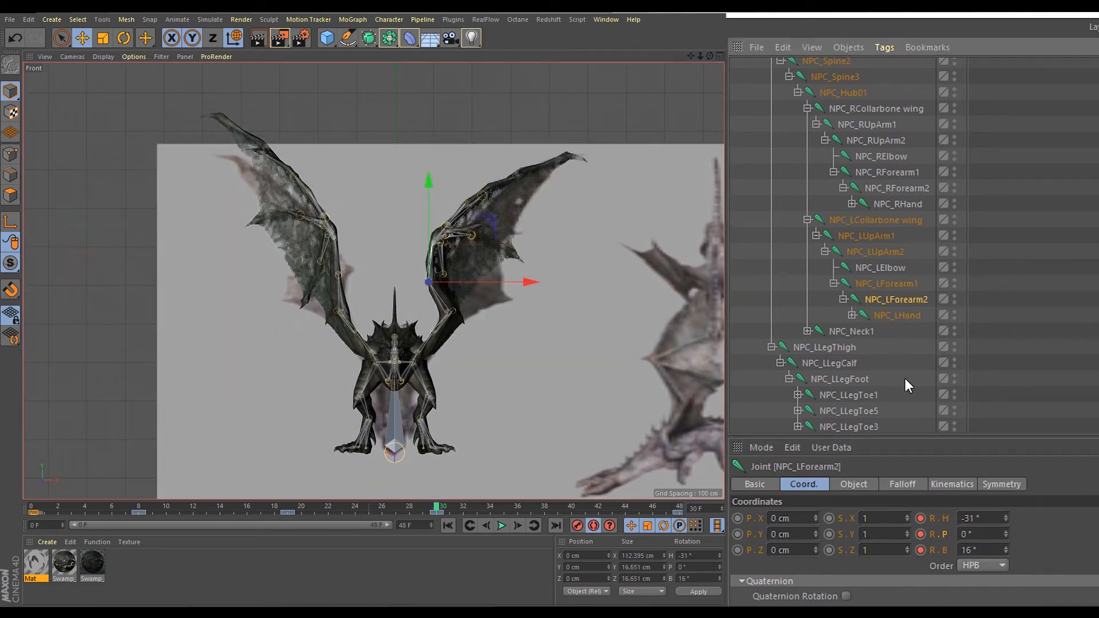
pyautogui.hotkey('ctrl', 'z')
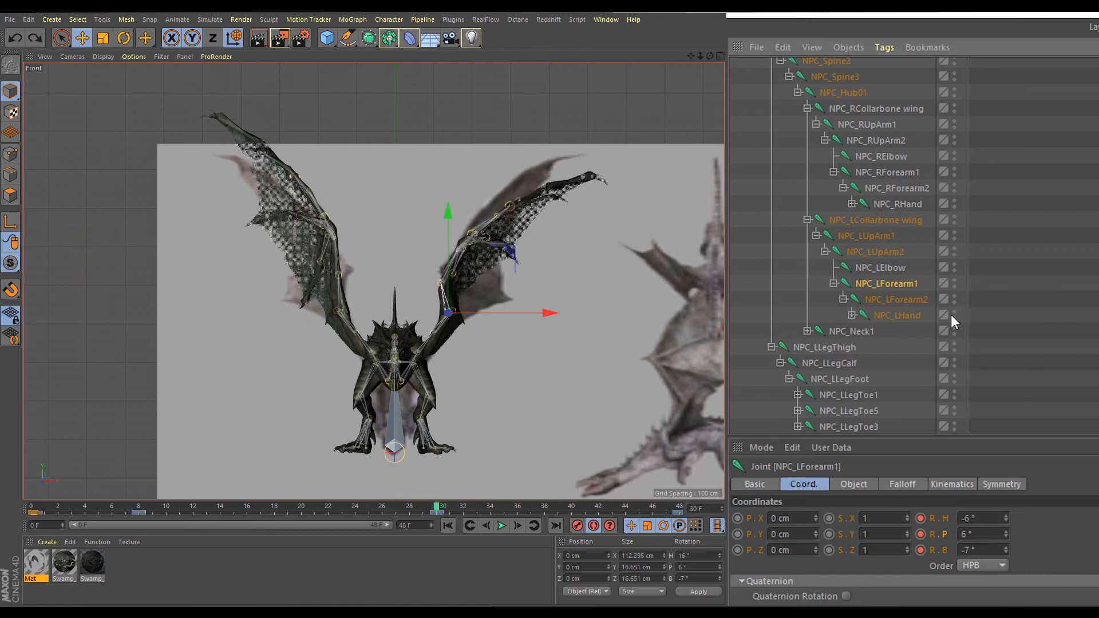
pyautogui.moveTo(541, 295); pyautogui.dragTo(568, 348)
pyautogui.hotkey('ctrl', 'z')
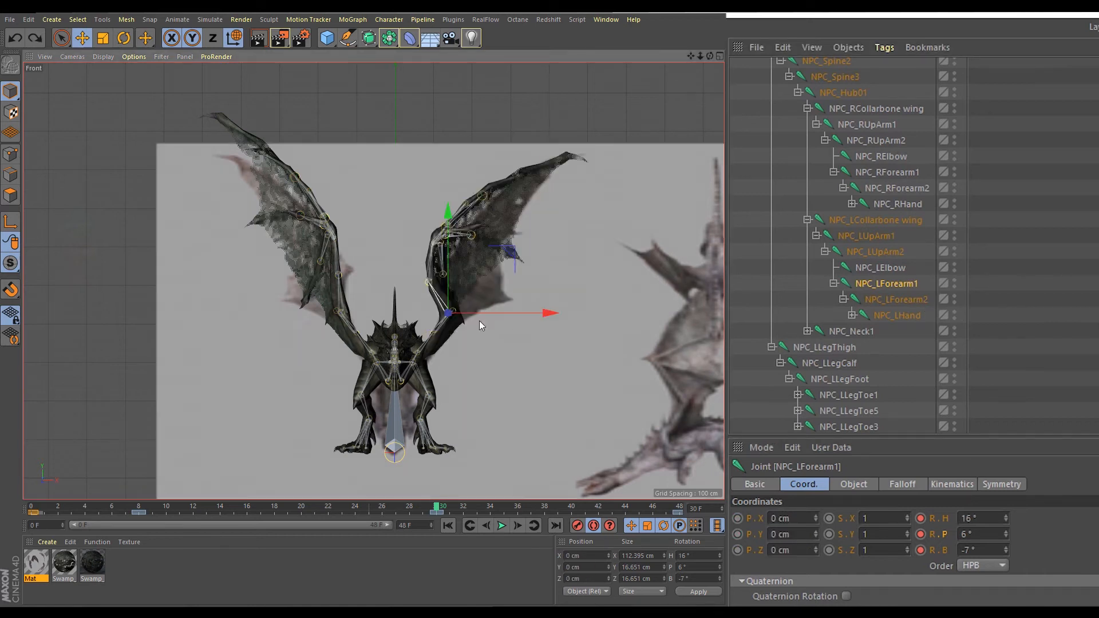
# - Open the left wing at frame 30 by setting NPC_LForearm1's bank to 37° and NPC_LHand's heading to -16°
pyautogui.moveTo(1005, 551)
pyautogui.mouseDown()
pyautogui.moveTo(1005, 534)
pyautogui.moveTo(1006, 562)
pyautogui.mouseUp()
pyautogui.click(910, 300)
pyautogui.click(900, 315)
pyautogui.moveTo(1006, 518); pyautogui.dragTo(1007, 538)
# - Play the wing flap from the first frame and stop the timeline at frame 40
pyautogui.moveTo(429, 511); pyautogui.dragTo(70, 500)
pyautogui.click(503, 526)
pyautogui.moveTo(542, 507); pyautogui.dragTo(570, 506)
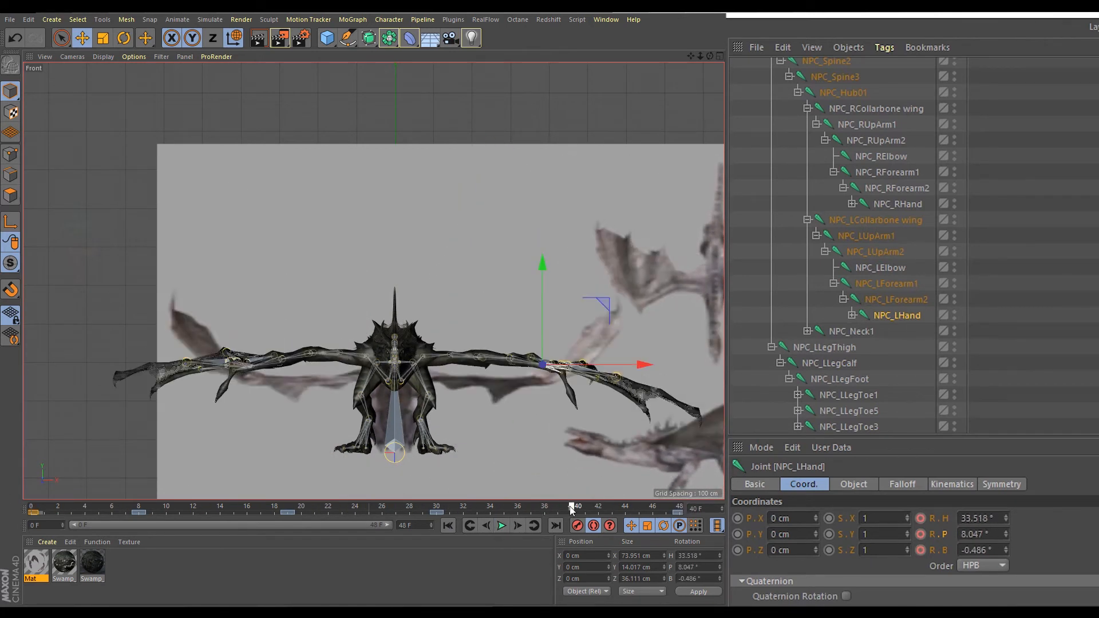
# - At frame 40, pose the left wing joints so its tip bends upward, rotating NPC_LHand to about 7° pitch and -43.5° bank
pyautogui.click(881, 222)
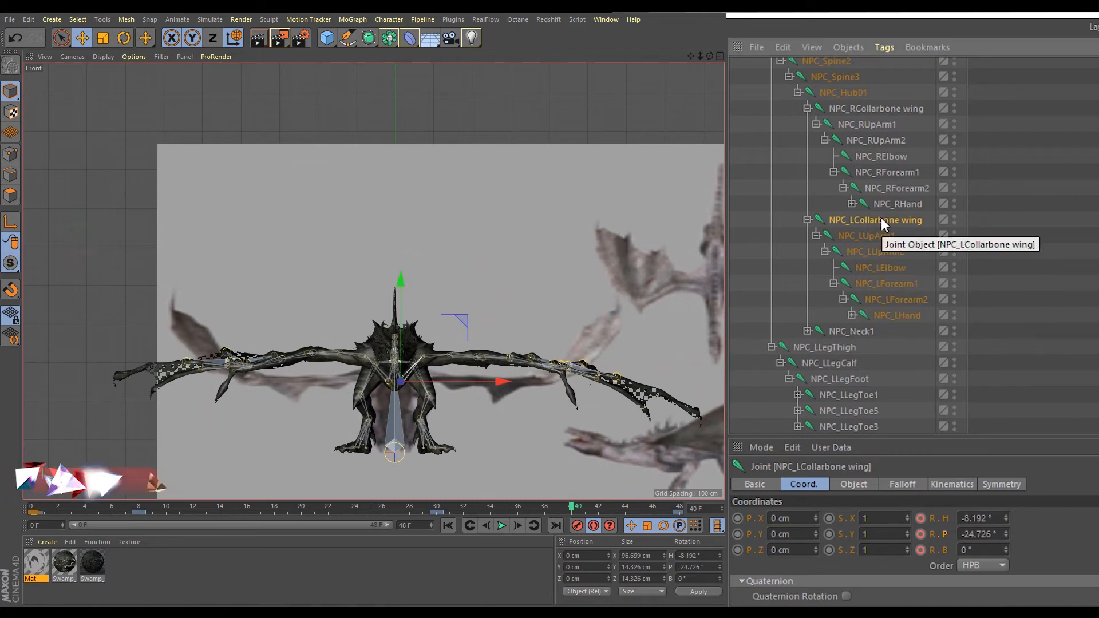
pyautogui.moveTo(1005, 550)
pyautogui.mouseDown()
pyautogui.moveTo(1006, 509)
pyautogui.moveTo(1005, 571)
pyautogui.mouseUp()
pyautogui.click(874, 237)
pyautogui.click(875, 253)
pyautogui.click(886, 284)
pyautogui.hotkey('ctrl', 'z')
pyautogui.click(896, 299)
pyautogui.hotkey('ctrl', 'z')
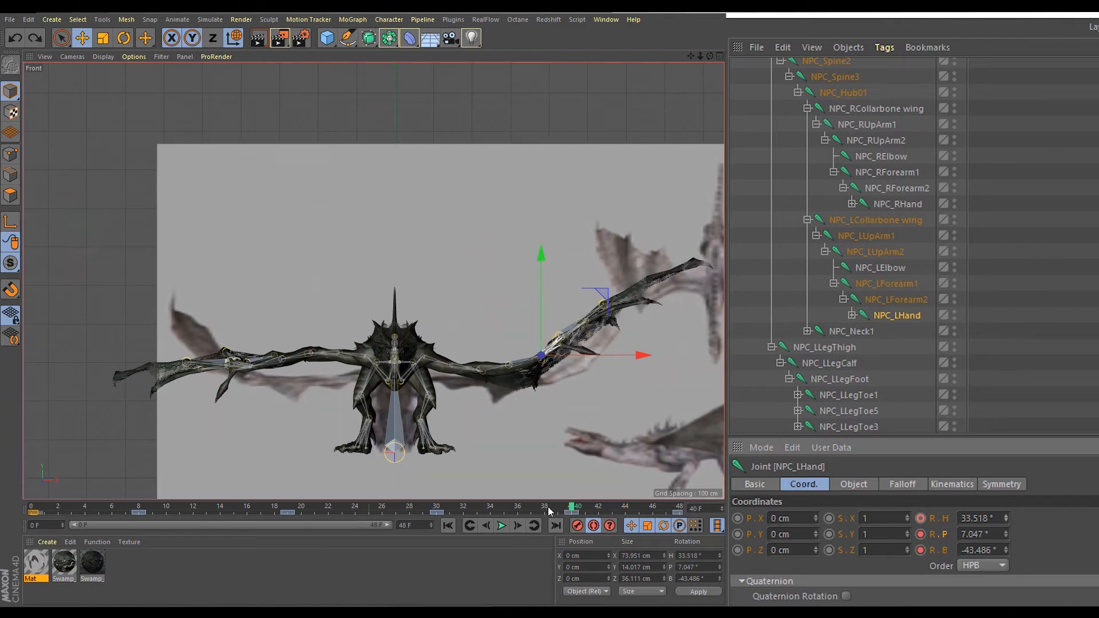
# - Play back the flap cycle from the first frame to check the left wing's motion
pyautogui.moveTo(548, 507); pyautogui.dragTo(10, 501)
pyautogui.click(500, 527)
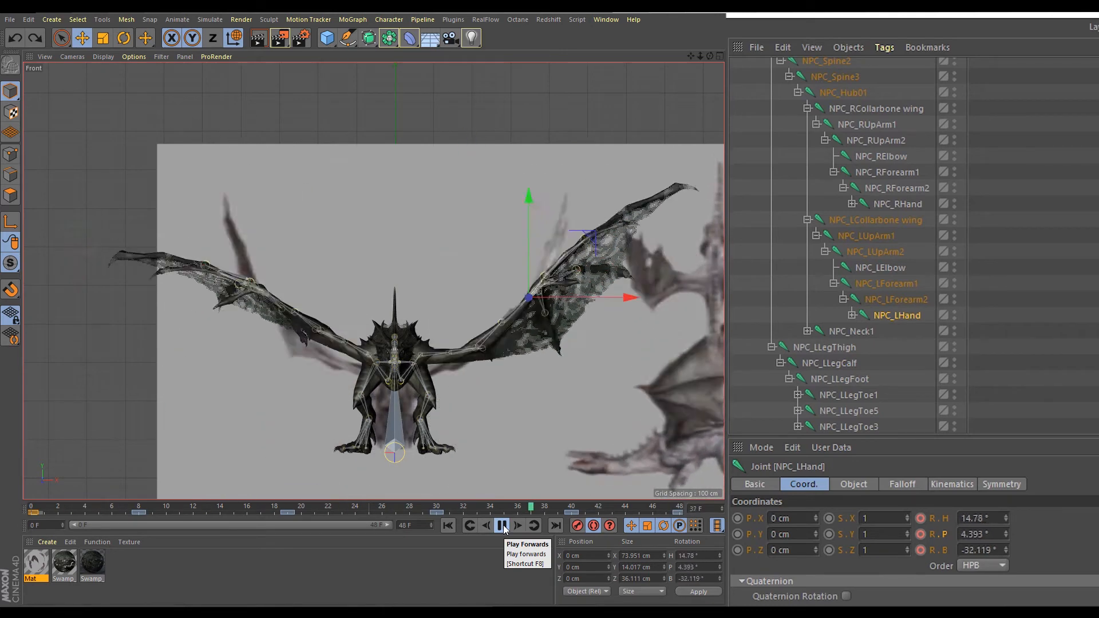
pyautogui.click(503, 526)
# - At frame 30, spread the right wing tip by setting NPC_RHand's bank to 14.354°
pyautogui.moveTo(544, 506); pyautogui.dragTo(440, 509)
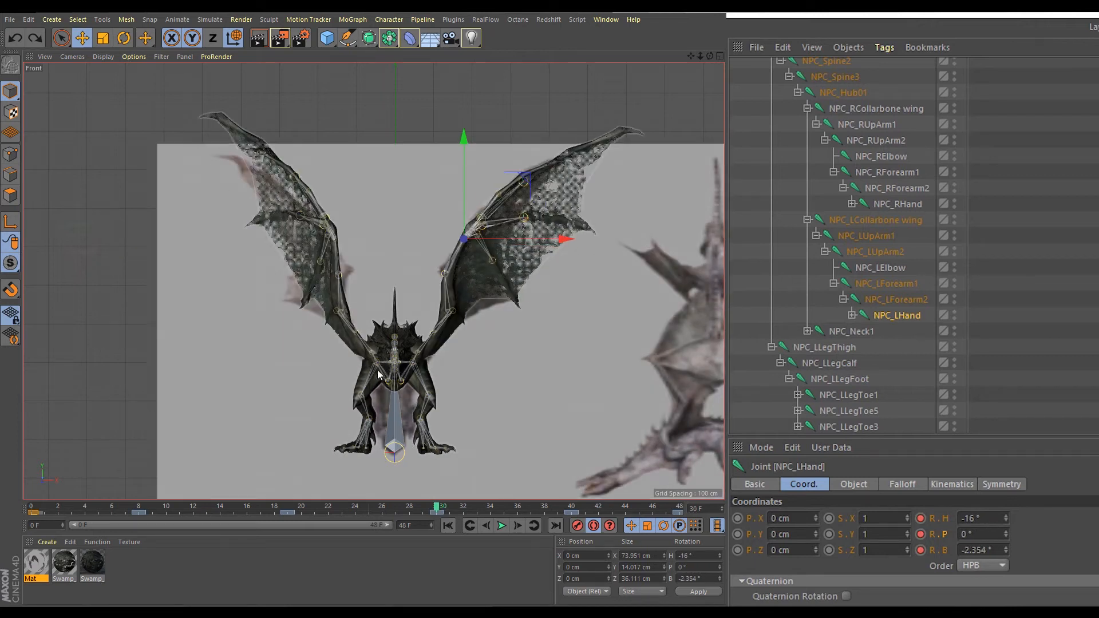
pyautogui.click(881, 253)
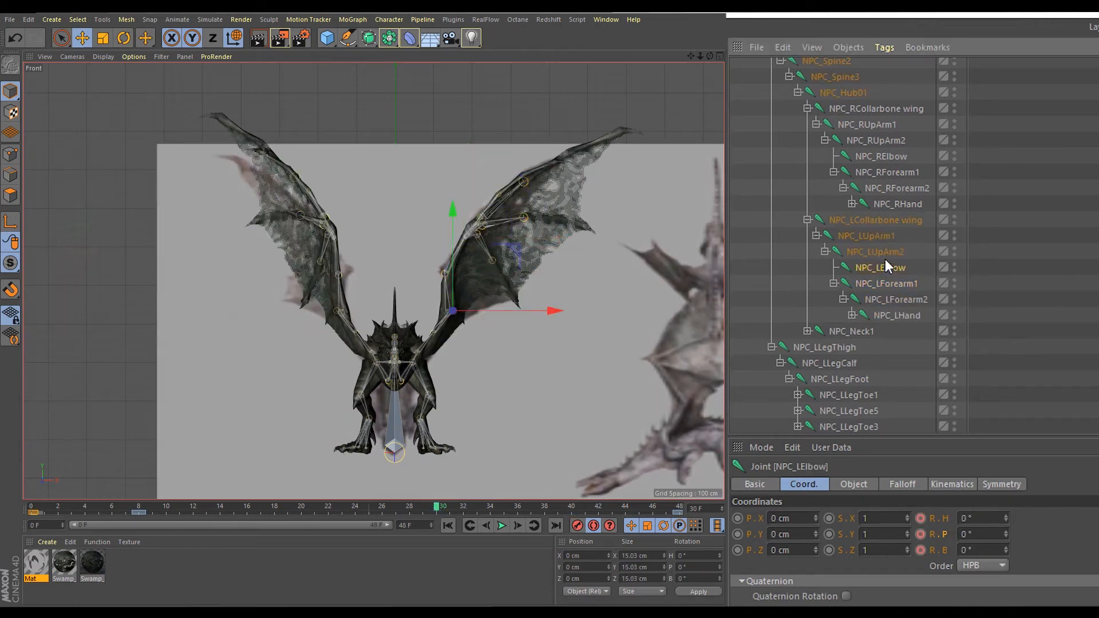
pyautogui.click(335, 236)
pyautogui.click(334, 235)
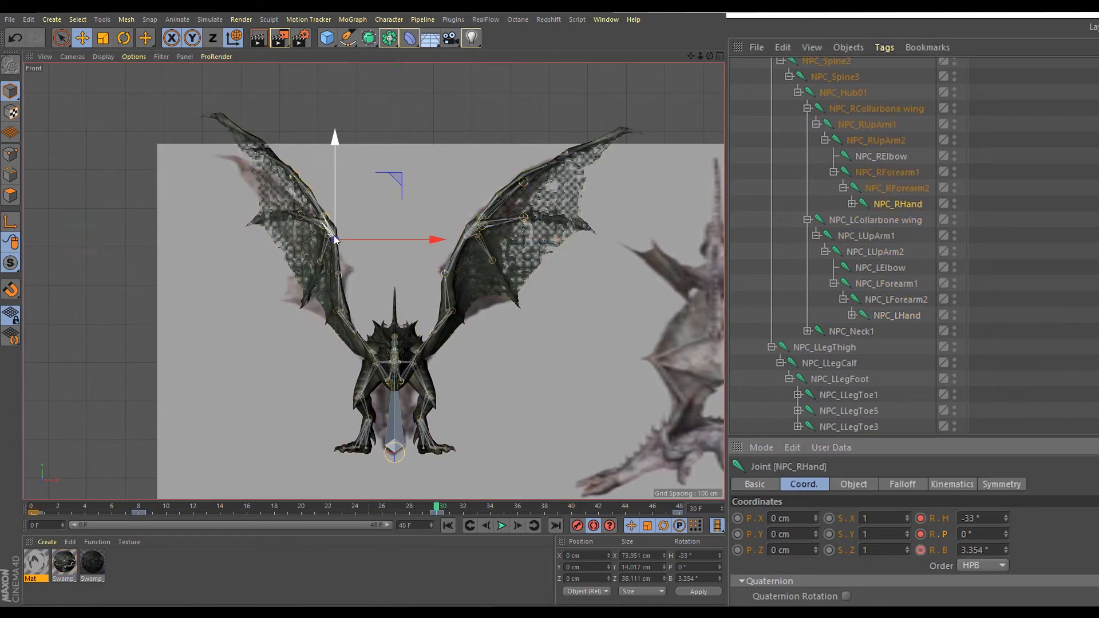
pyautogui.moveTo(1008, 555); pyautogui.dragTo(1003, 532)
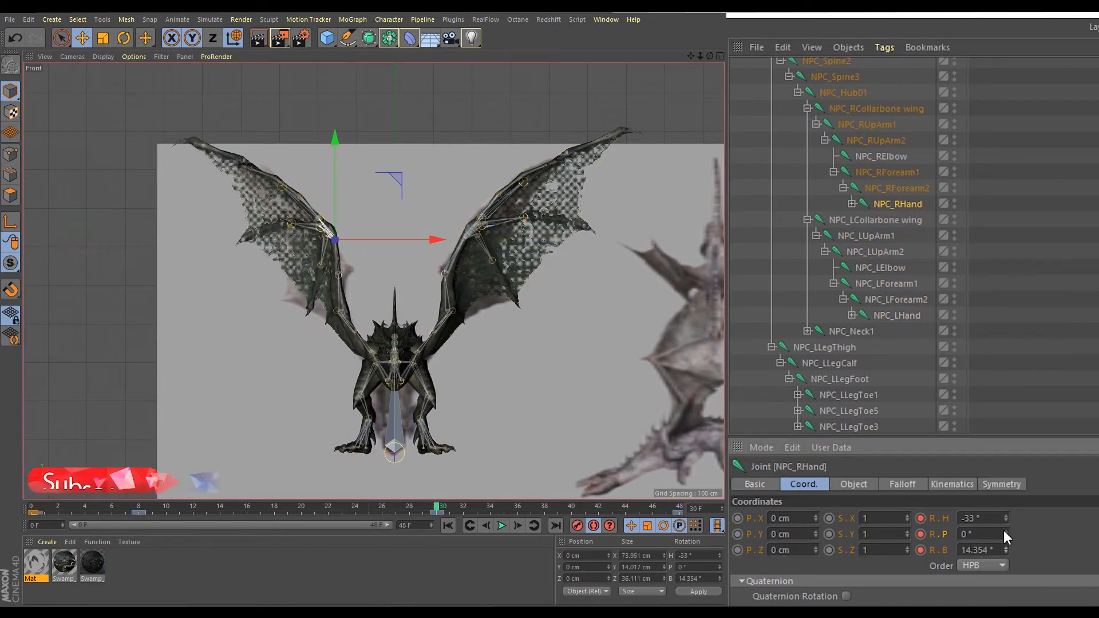
# - Set NPC_RForearm2's bank to about -24.4° and adjust NPC_RHand's pitch to match the left wing at frame 30
pyautogui.click(893, 191)
pyautogui.moveTo(1005, 551); pyautogui.dragTo(1005, 584)
pyautogui.hotkey('ctrl', 'z')
pyautogui.press('Down')
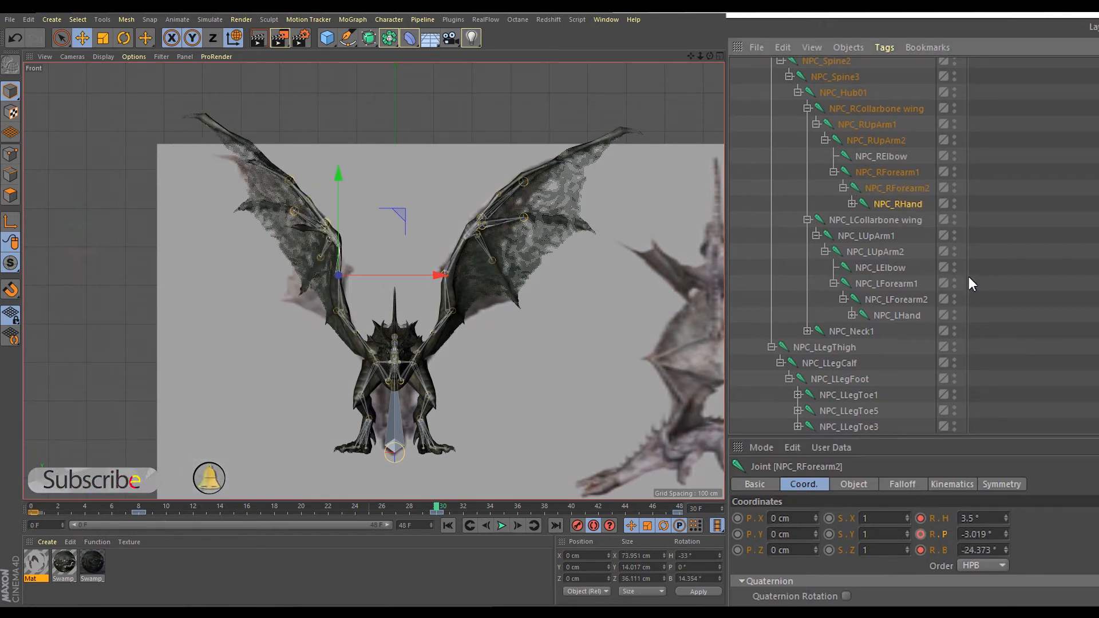
pyautogui.moveTo(1006, 534); pyautogui.dragTo(1005, 558)
pyautogui.click(887, 158)
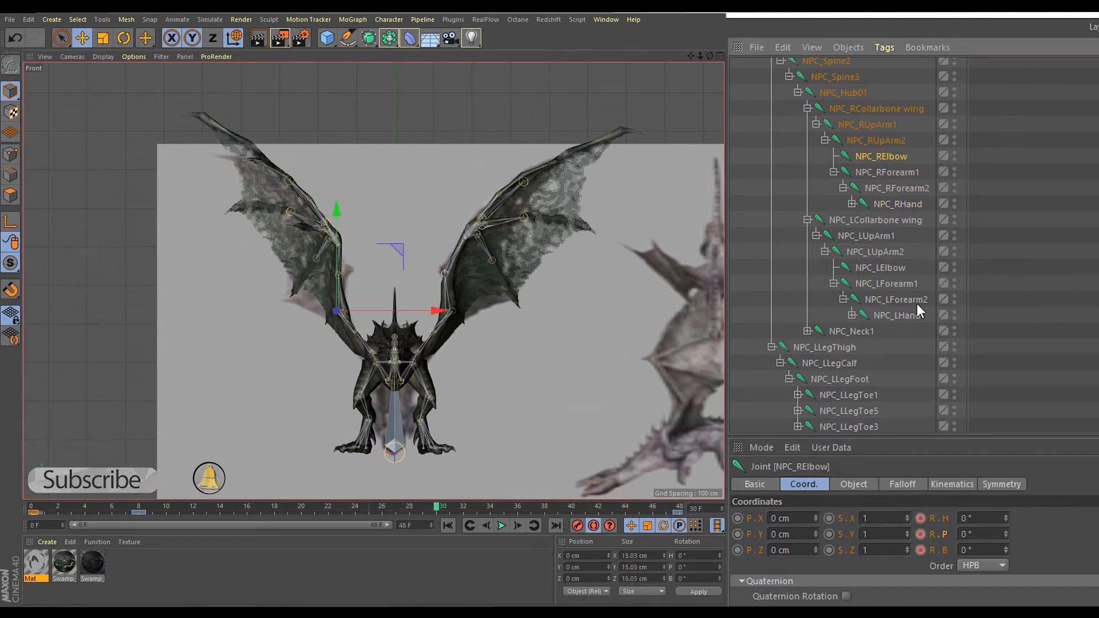
pyautogui.click(888, 142)
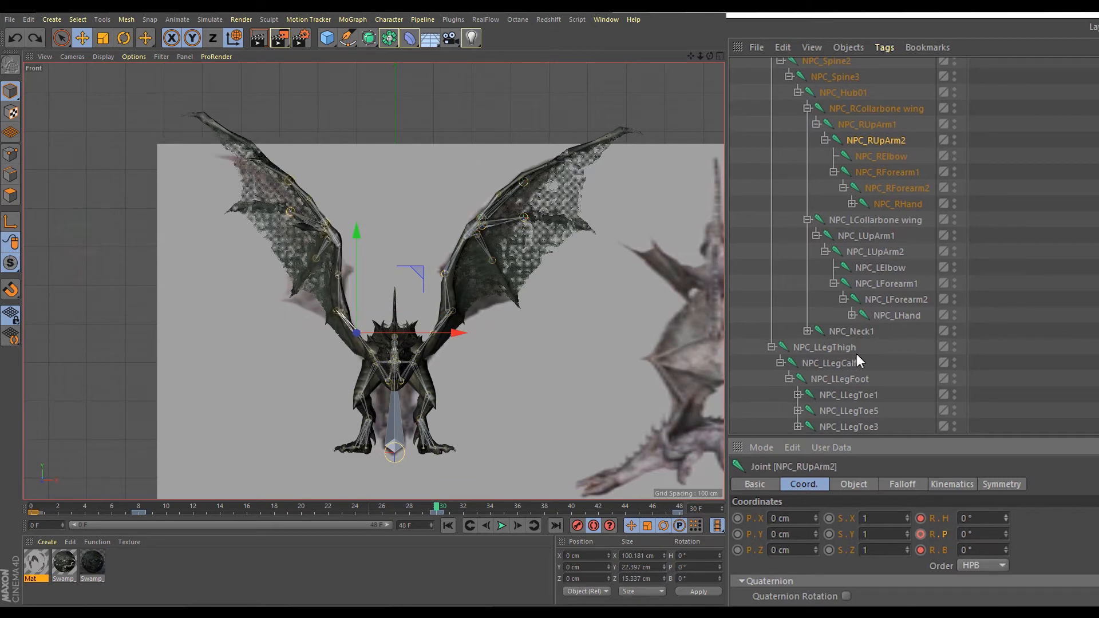
pyautogui.click(903, 283)
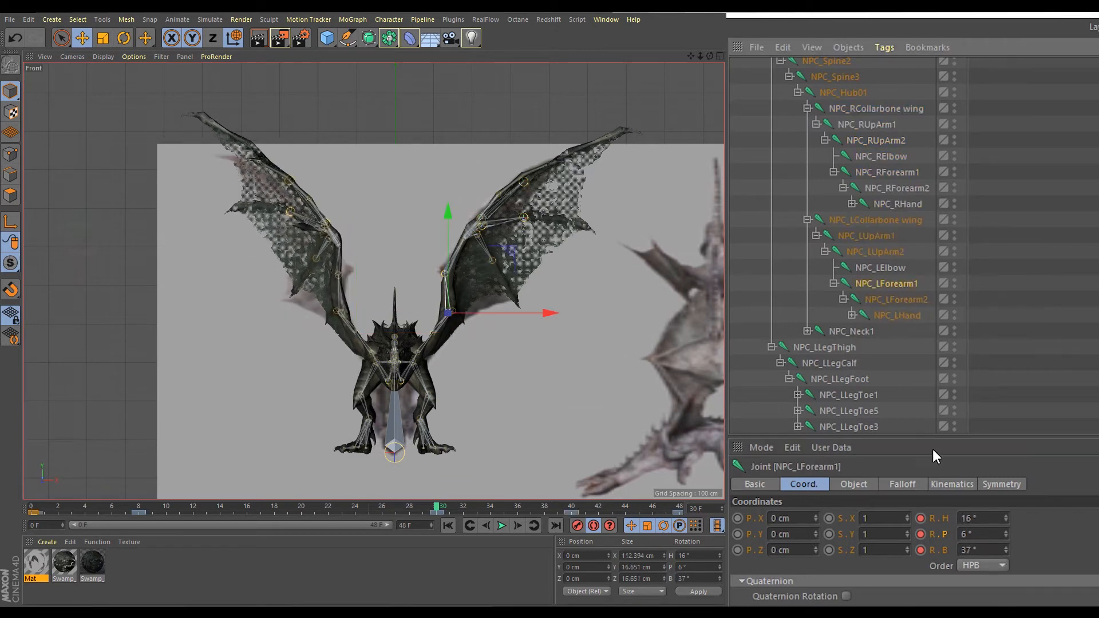
# - At frame 19, set NPC_RHand's heading rotation to 12°, mirroring NPC_LHand
pyautogui.click(299, 509)
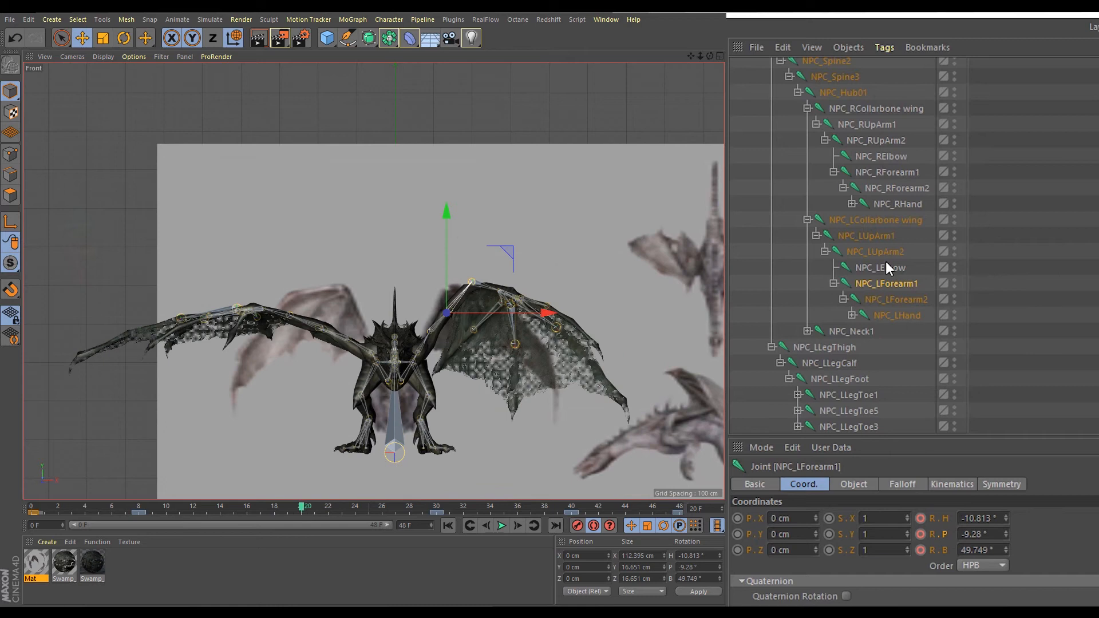
pyautogui.click(884, 186)
pyautogui.click(863, 109)
pyautogui.click(887, 311)
pyautogui.press('f')
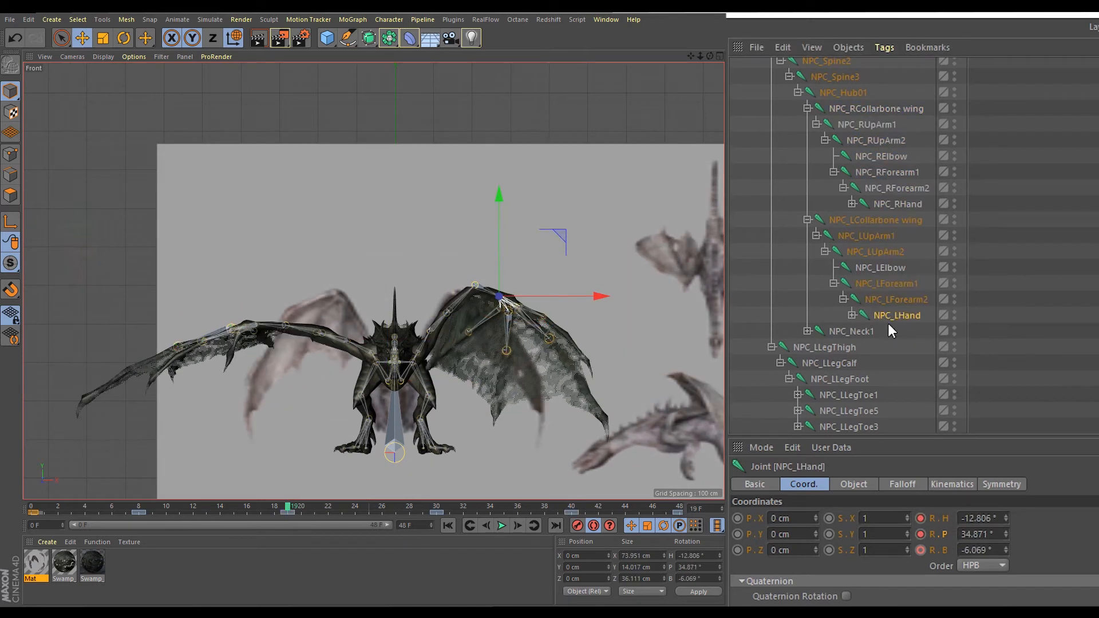
pyautogui.click(905, 207)
pyautogui.click(972, 518)
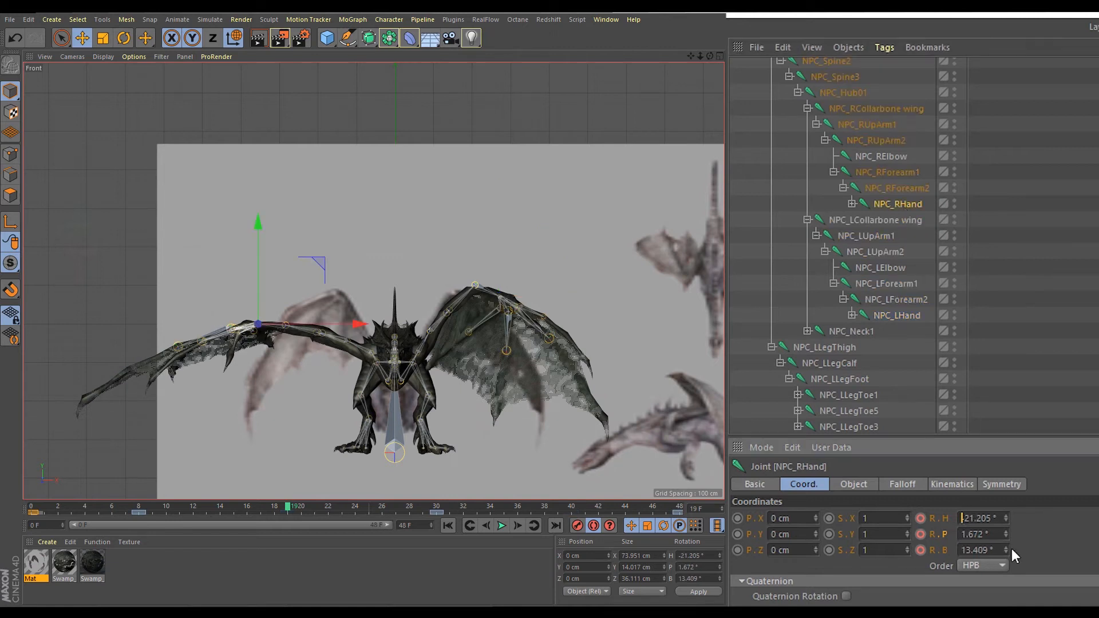
pyautogui.write('12')
pyautogui.press('Return')
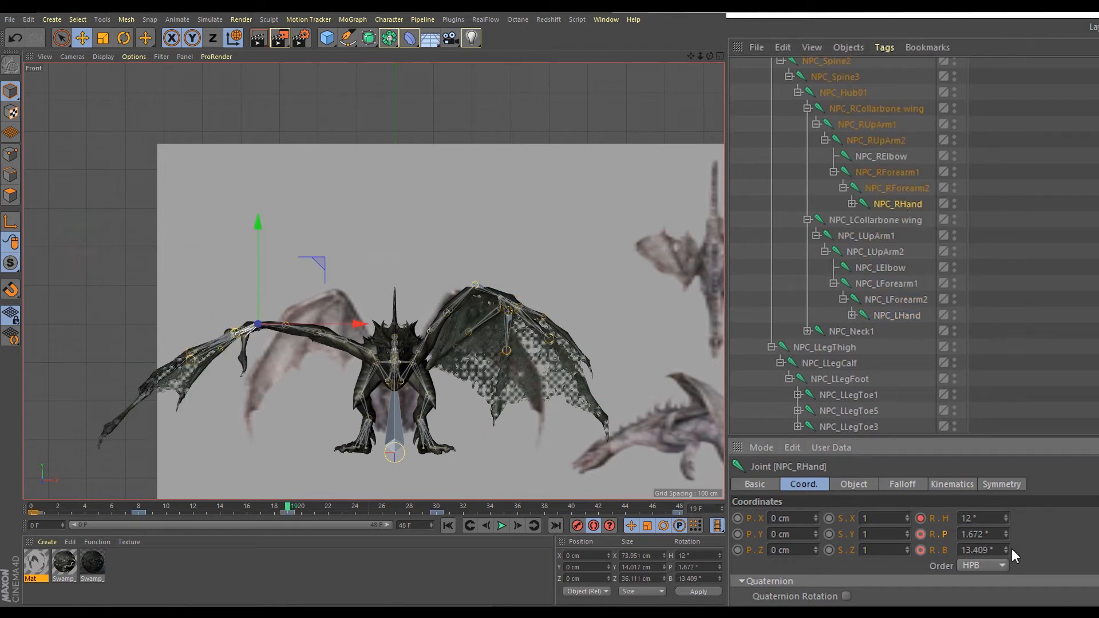
# - Set NPC_LHand's heading rotation to -12° at frame 19
pyautogui.click(939, 316)
pyautogui.click(981, 518)
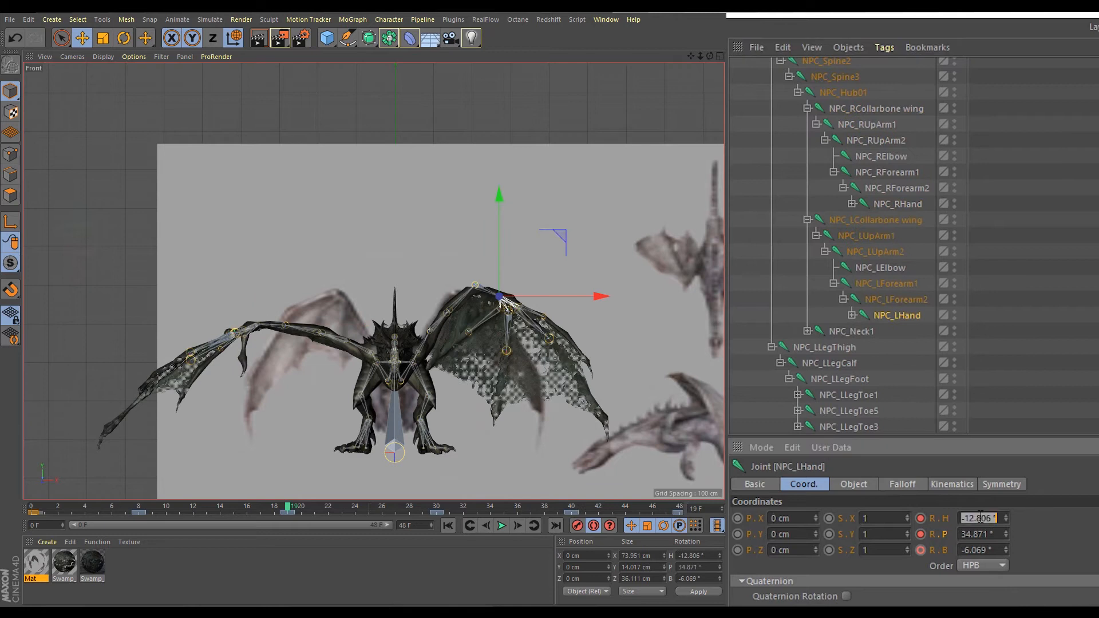
pyautogui.write('-12')
pyautogui.press('Return')
# - Set NPC_RHand's bank rotation to 12° at frame 19
pyautogui.click(898, 196)
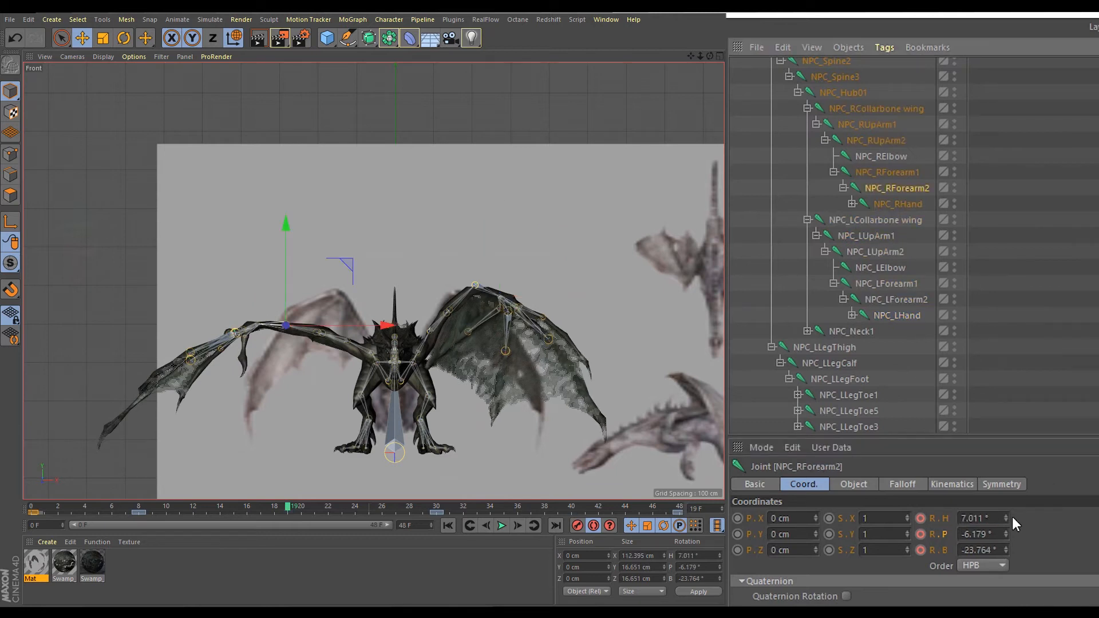
pyautogui.click(897, 203)
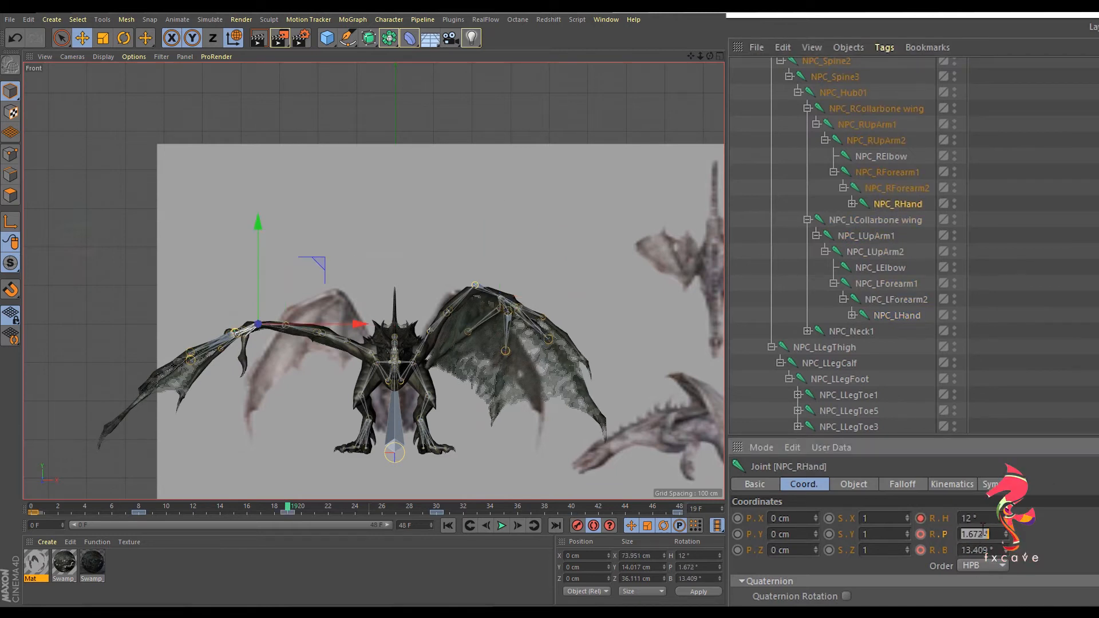
pyautogui.click(975, 553)
pyautogui.write('12')
pyautogui.press('Return')
# - Set NPC_LHand's pitch to 34° and bank to -6° at frame 19
pyautogui.click(899, 315)
pyautogui.doubleClick(991, 515)
pyautogui.click(987, 539)
pyautogui.write('34')
pyautogui.press('Return')
pyautogui.doubleClick(987, 554)
pyautogui.write('-6')
pyautogui.press('Return')
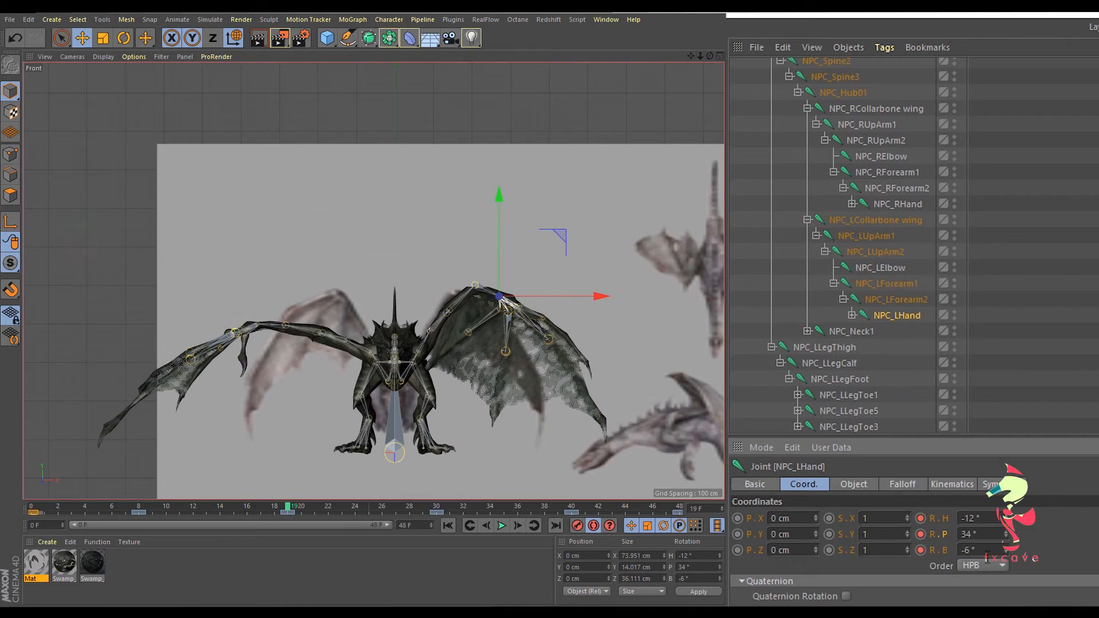
# - Try a different pitch rotation on NPC_LHand at frame 19
pyautogui.moveTo(1006, 535); pyautogui.dragTo(1006, 590)
pyautogui.hotkey('ctrl', 'z')
pyautogui.hotkey('ctrl', 'z')
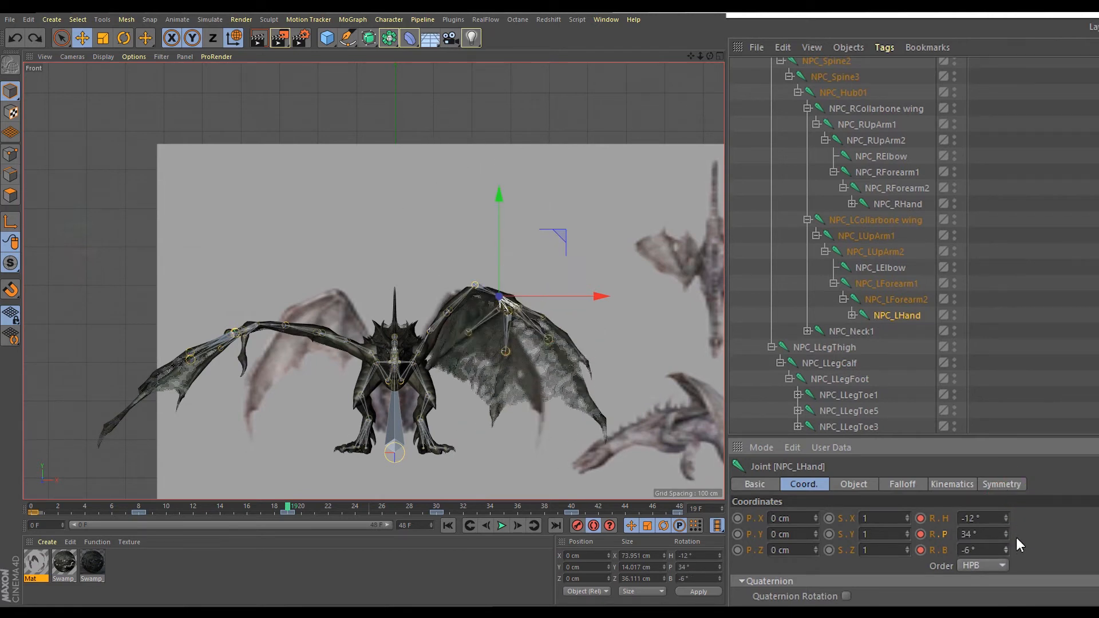
# - Examine the left wing pose at frame 19 in the top and front views
pyautogui.middleClick(606, 153)
pyautogui.middleClick(95, 69)
pyautogui.keyDown('alt'); pyautogui.moveTo(351, 252); pyautogui.dragTo(282, 128); pyautogui.keyUp('alt')
pyautogui.press('F2')
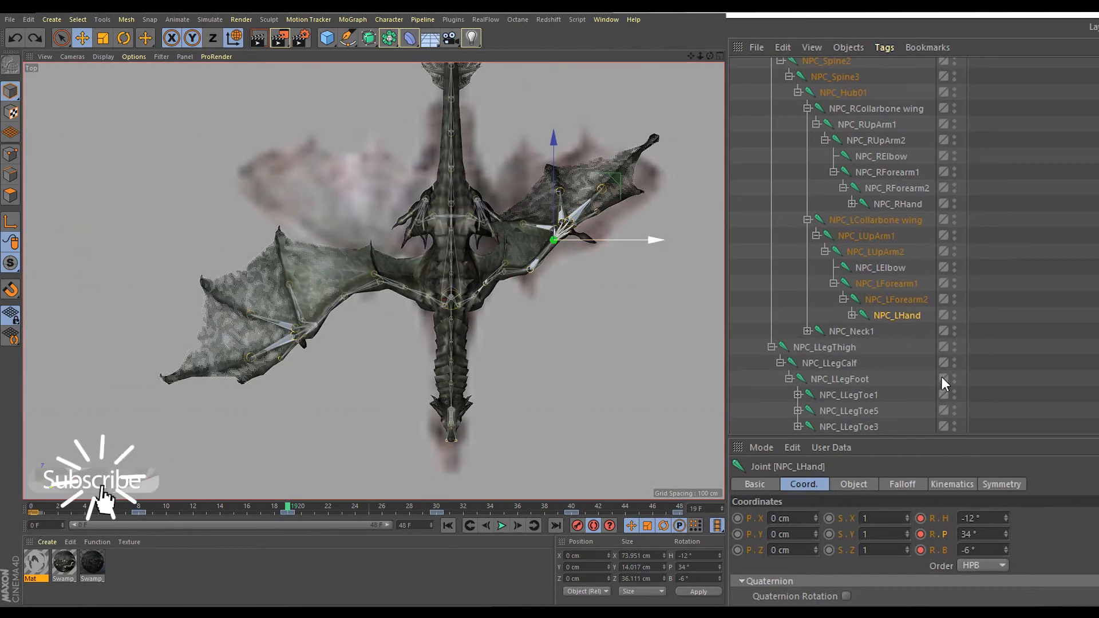
pyautogui.keyDown('alt'); pyautogui.moveTo(566, 234); pyautogui.dragTo(559, 233, button='middle'); pyautogui.keyUp('alt')
pyautogui.middleClick(558, 233)
pyautogui.middleClick(551, 348)
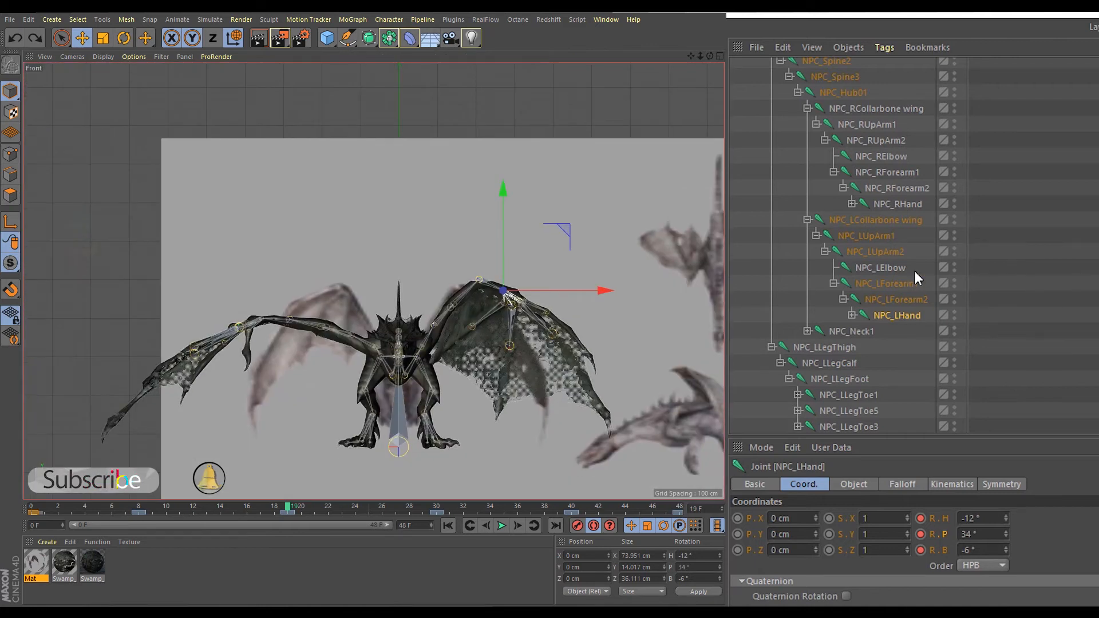
# - Set NPC_LForearm2's heading to 10°, pitch to -40° and bank to 80° at frame 19
pyautogui.click(909, 186)
pyautogui.click(896, 299)
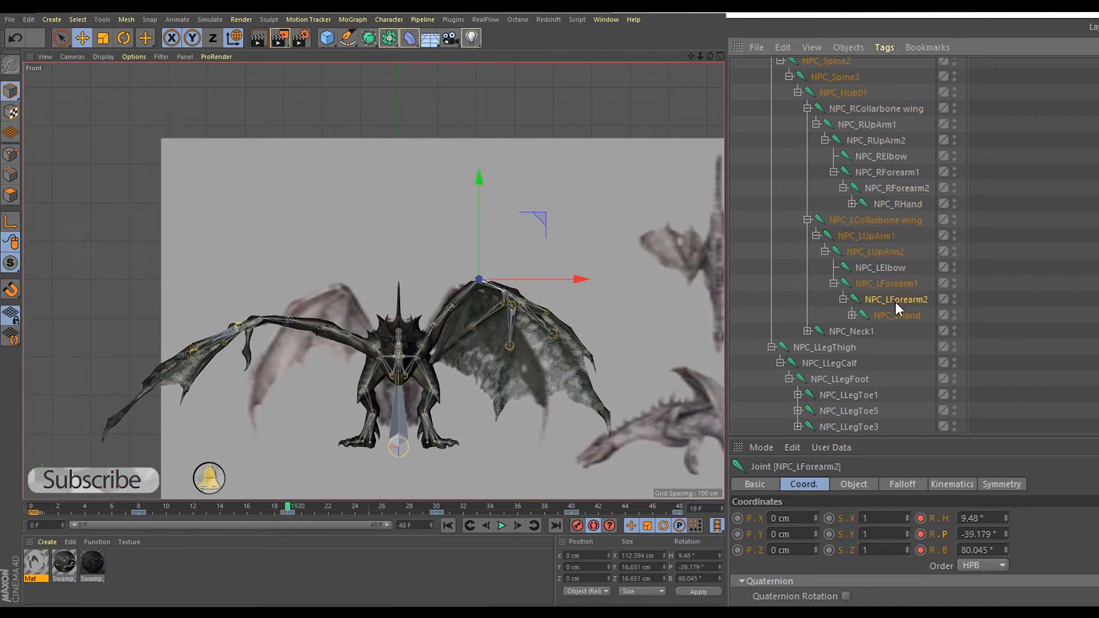
pyautogui.doubleClick(998, 518)
pyautogui.write('10')
pyautogui.press('Tab')
pyautogui.write('-40')
pyautogui.press('Tab')
# - Set NPC_LForearm1's heading to -15°, pitch to -11° and bank to 51° at frame 19
pyautogui.click(895, 284)
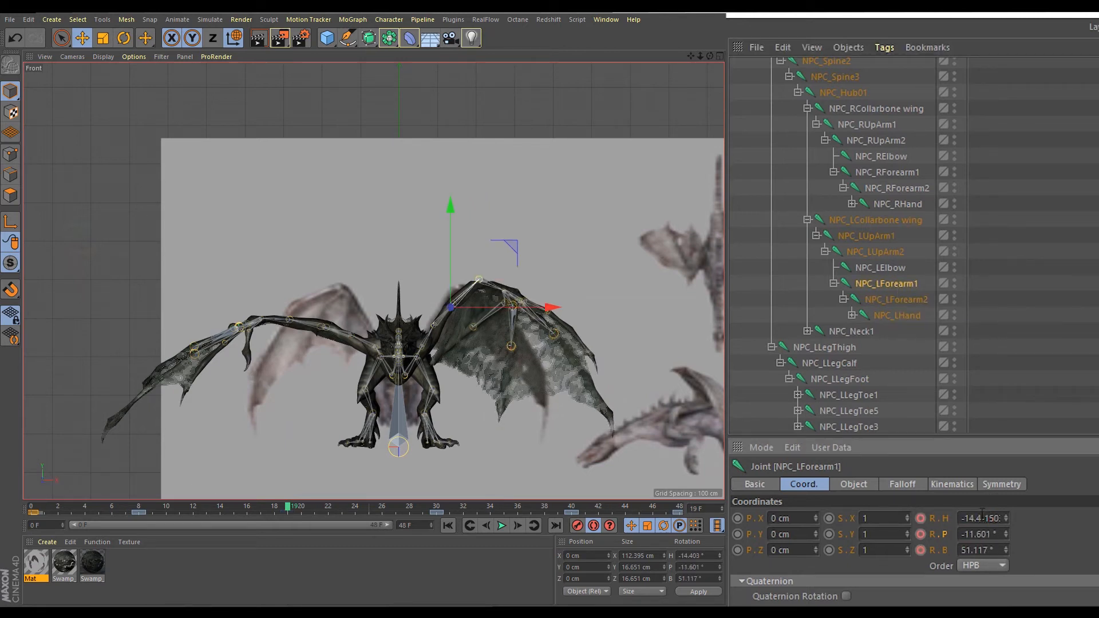
pyautogui.write('-15')
pyautogui.press('Tab')
pyautogui.write('-11')
pyautogui.press('Tab')
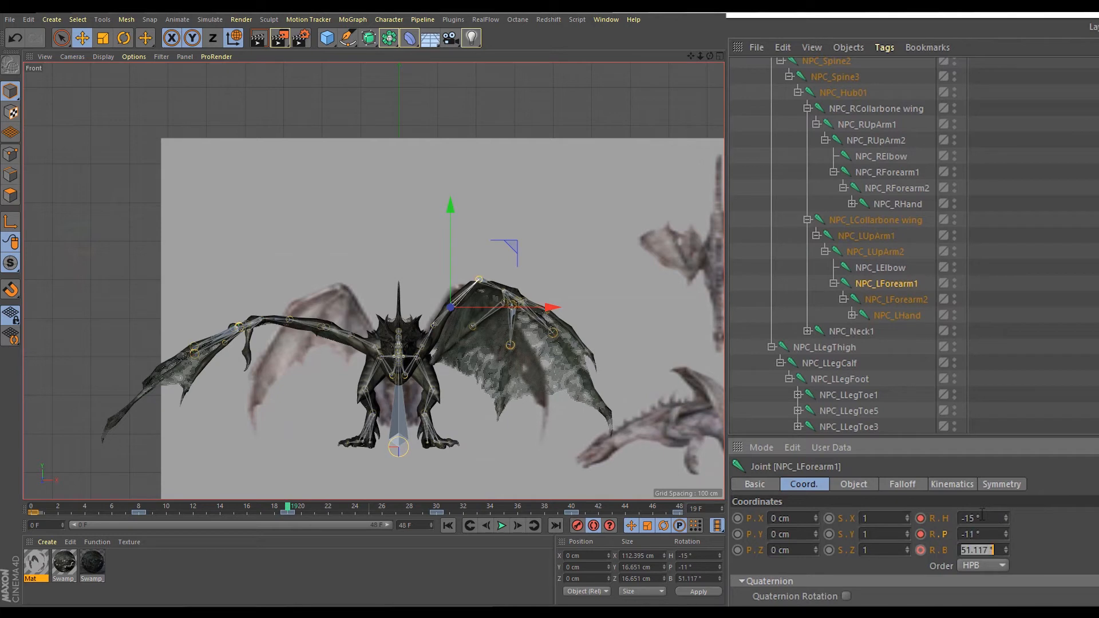
# - Set NPC_LUpArm2's heading to -12° and round NPC_LUpArm1's heading to whole degrees at frame 19
pyautogui.click(884, 252)
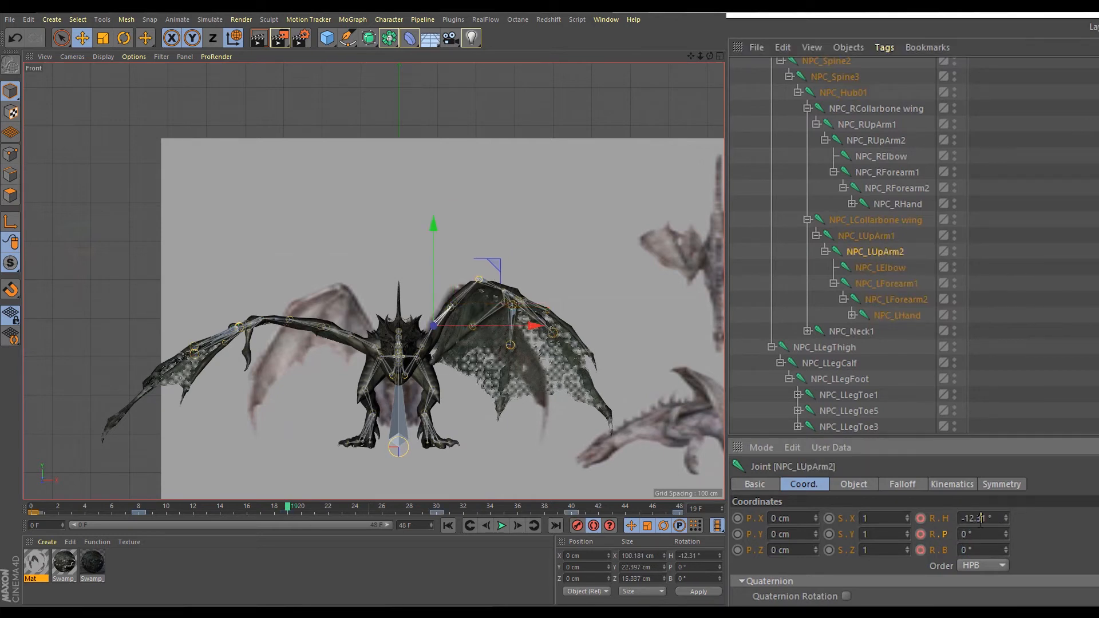
pyautogui.write('-12')
pyautogui.press('Return')
pyautogui.click(865, 236)
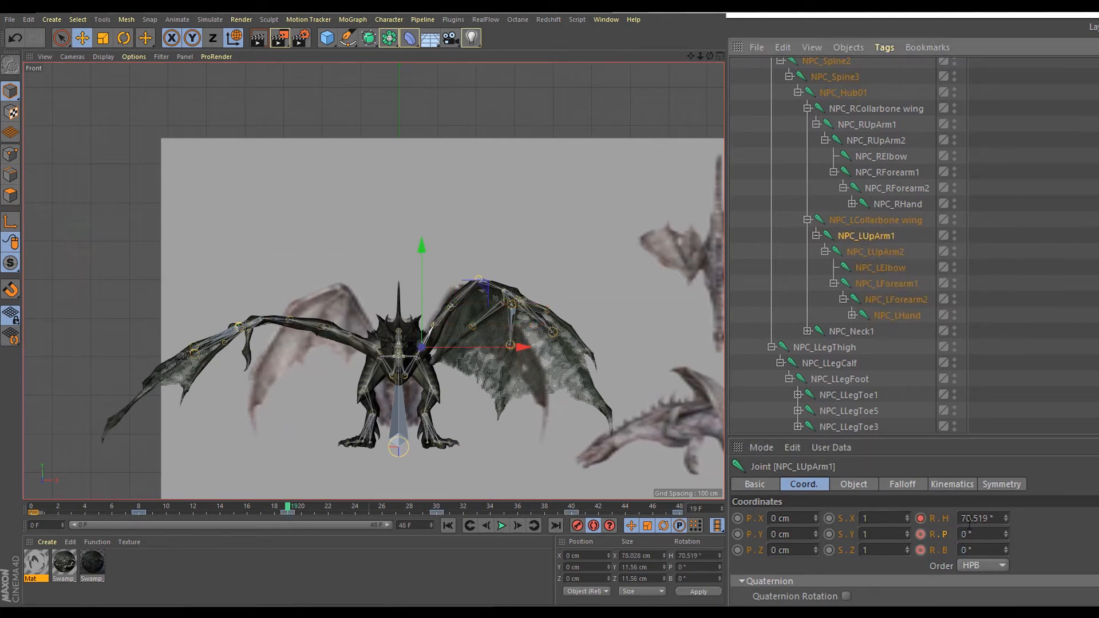
pyautogui.press('Return')
# - Set the NPC_LCollarbone wing joint's heading to 2° and pitch to -31° at frame 19
pyautogui.click(875, 219)
pyautogui.click(971, 518)
pyautogui.write('2')
pyautogui.press('Tab')
pyautogui.press('BackSpace')
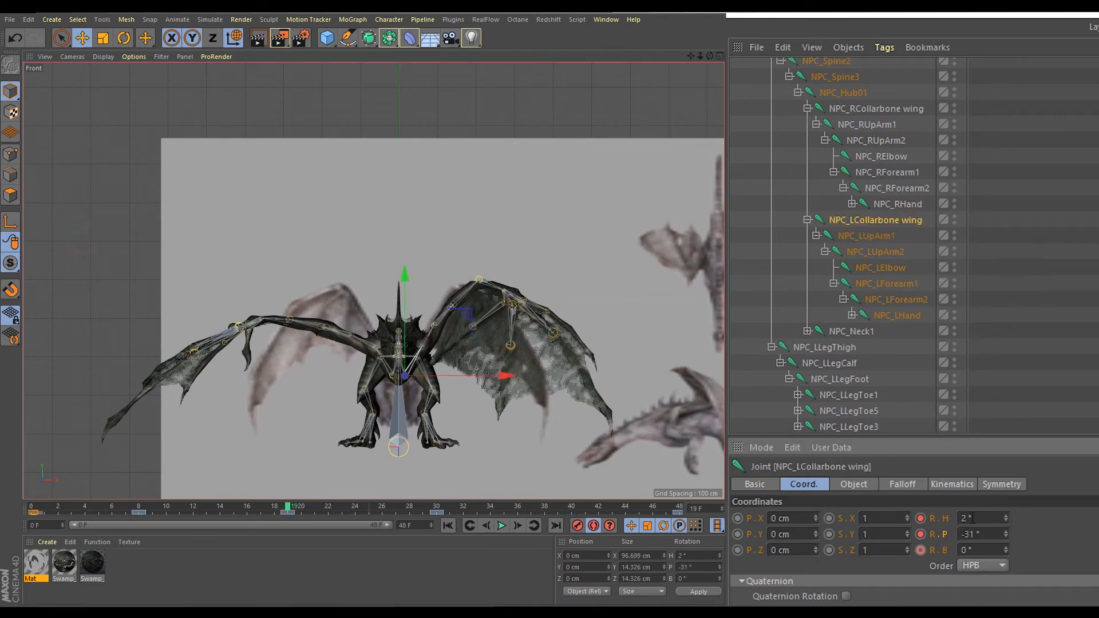
# - Set NPC_RHand's pitch to 34° and bank to 6° at frame 19 to mirror NPC_LHand
pyautogui.click(899, 315)
pyautogui.click(896, 204)
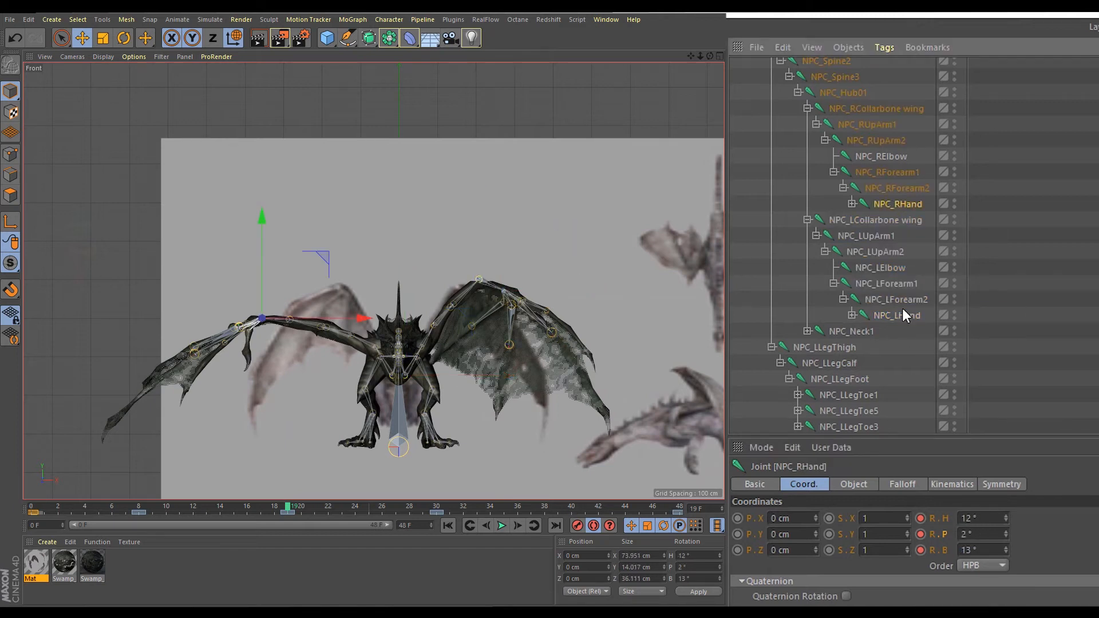
pyautogui.click(979, 534)
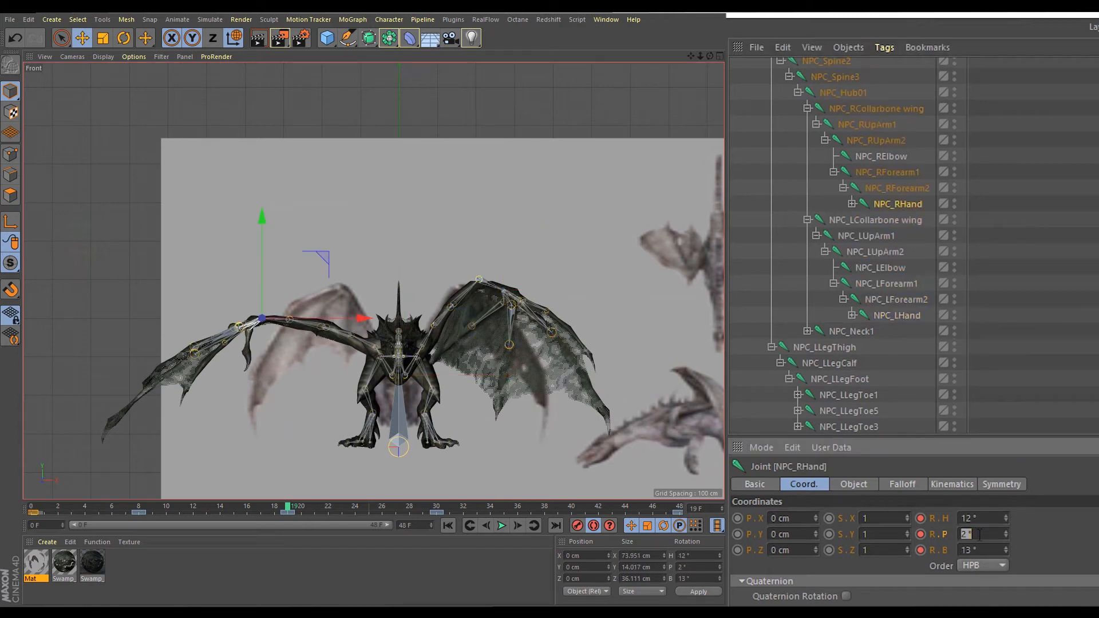
pyautogui.write('34')
pyautogui.press('Return')
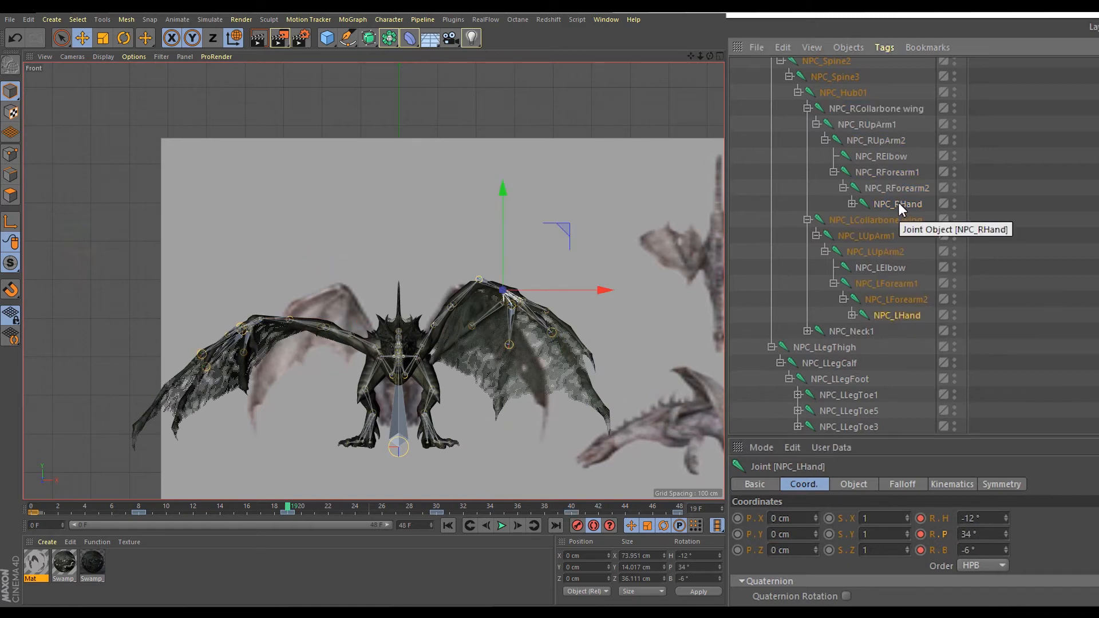
pyautogui.doubleClick(976, 549)
pyautogui.write('6')
pyautogui.press('Return')
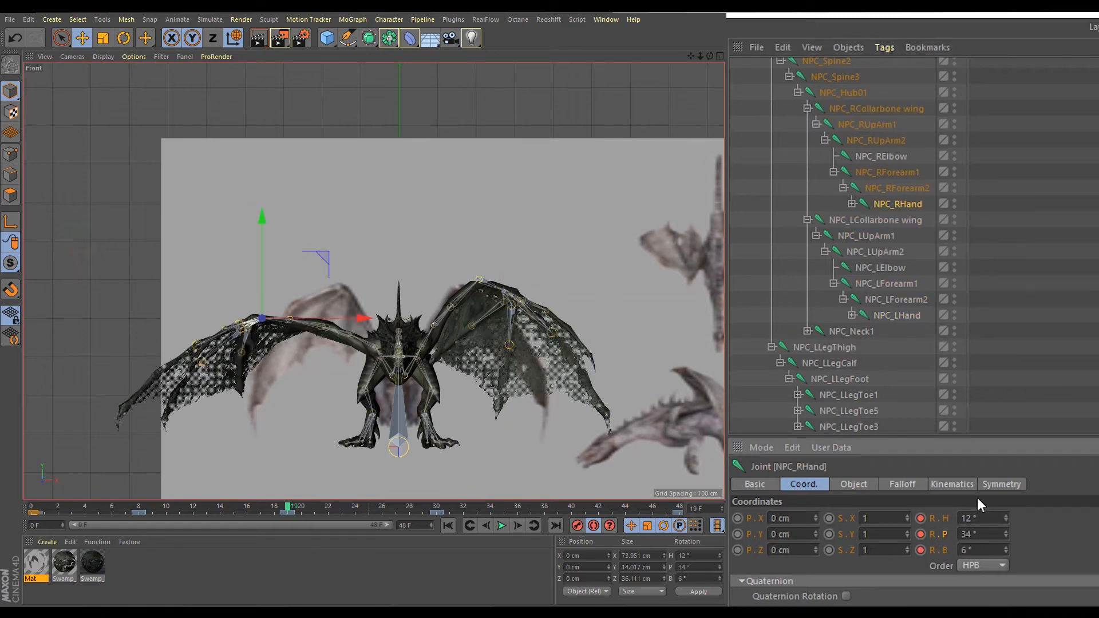
# - Set NPC_RForearm2's heading to -10° and pitch to -40° at frame 19, trying bank -80° before settling on 80°
pyautogui.click(899, 298)
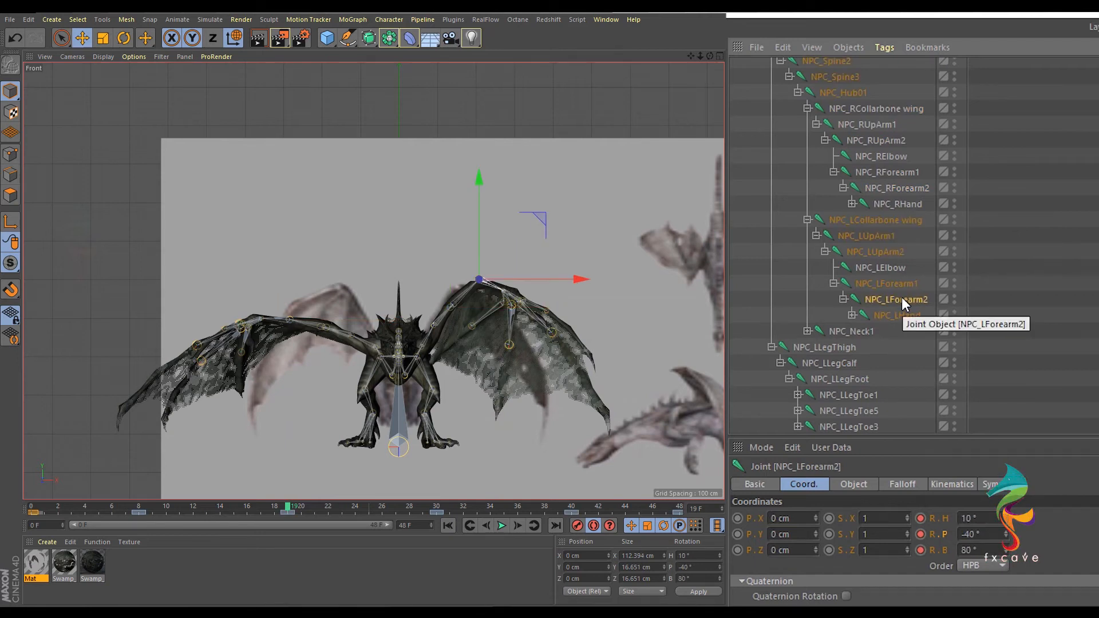
pyautogui.click(915, 189)
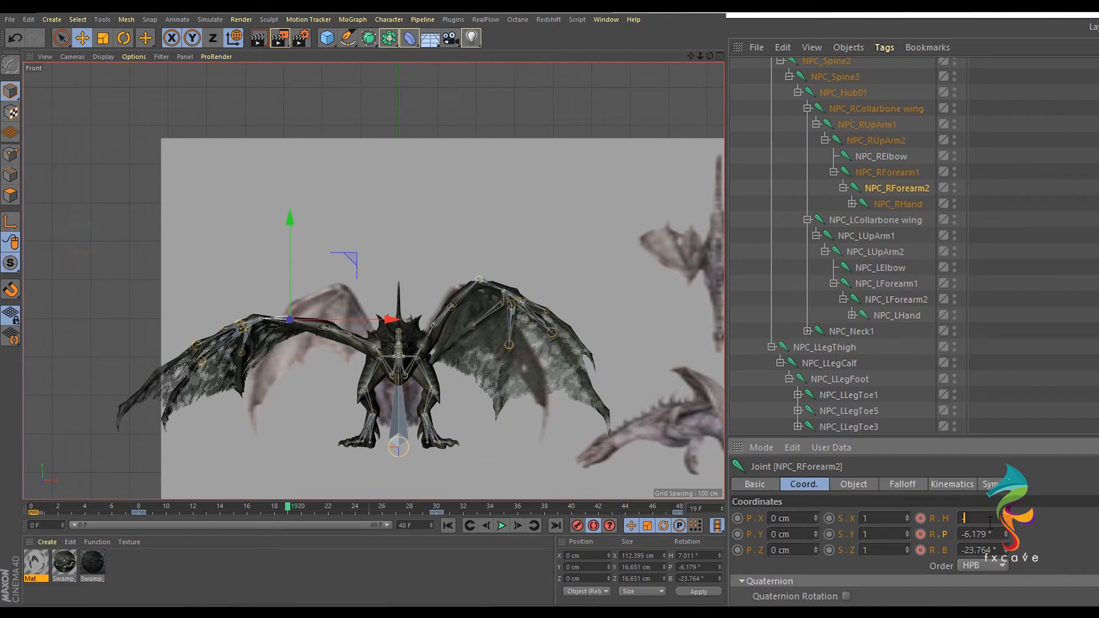
pyautogui.write('-10')
pyautogui.press('Tab')
pyautogui.write('-40')
pyautogui.press('Tab')
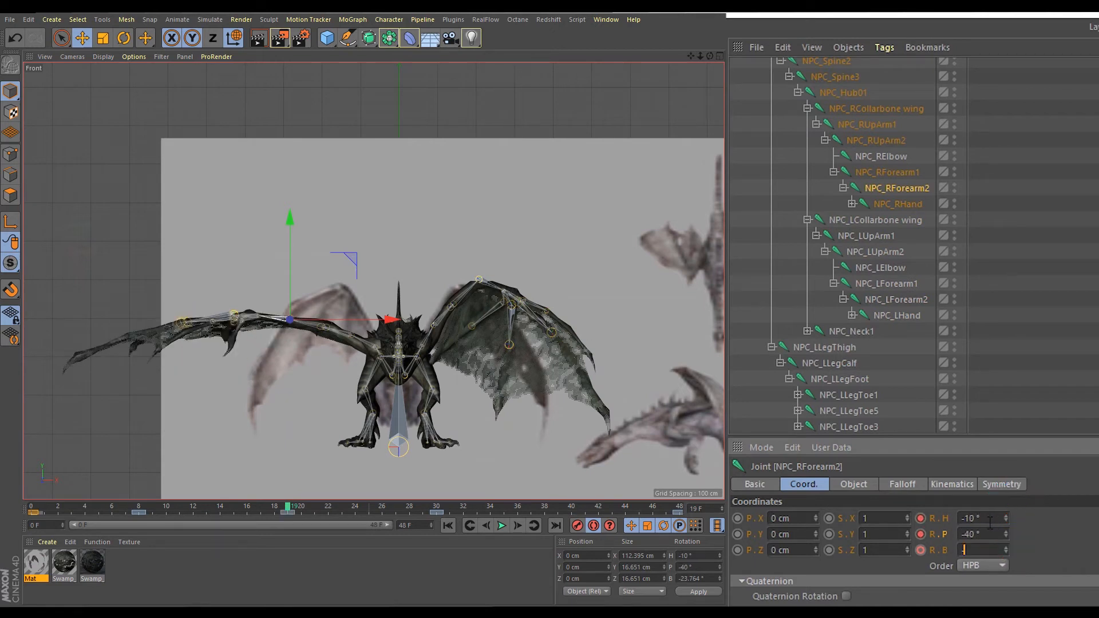
pyautogui.write('-80')
pyautogui.press('Return')
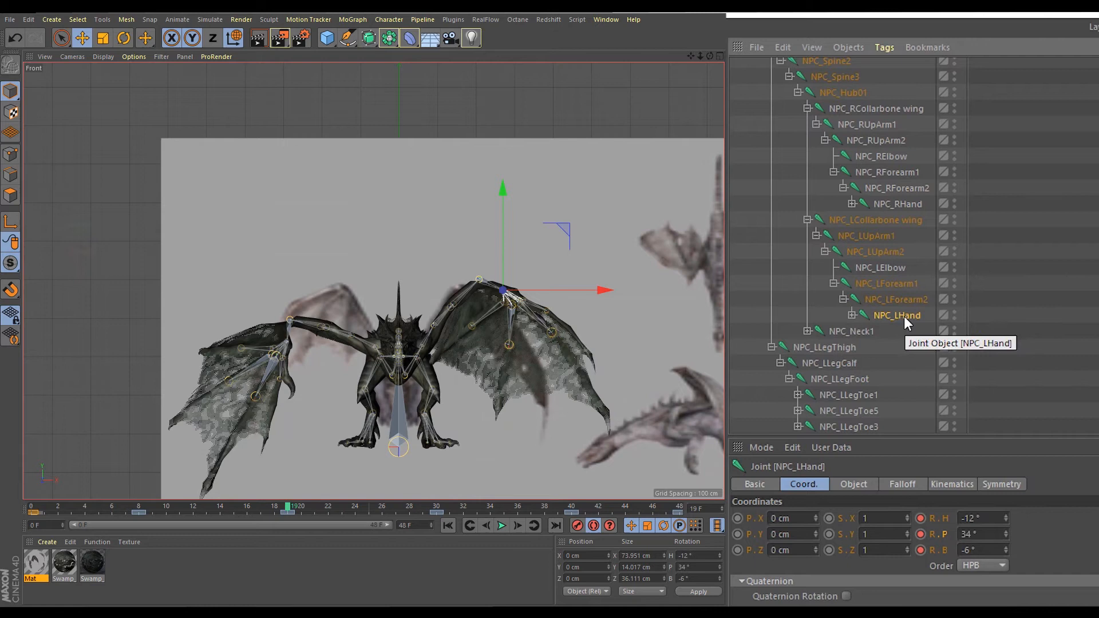
pyautogui.doubleClick(992, 554)
pyautogui.write('80')
pyautogui.press('Return')
# - Try other pitch and bank rotations on NPC_RForearm2, undoing each trial
pyautogui.moveTo(1006, 535); pyautogui.dragTo(1006, 518)
pyautogui.hotkey('ctrl', 'z')
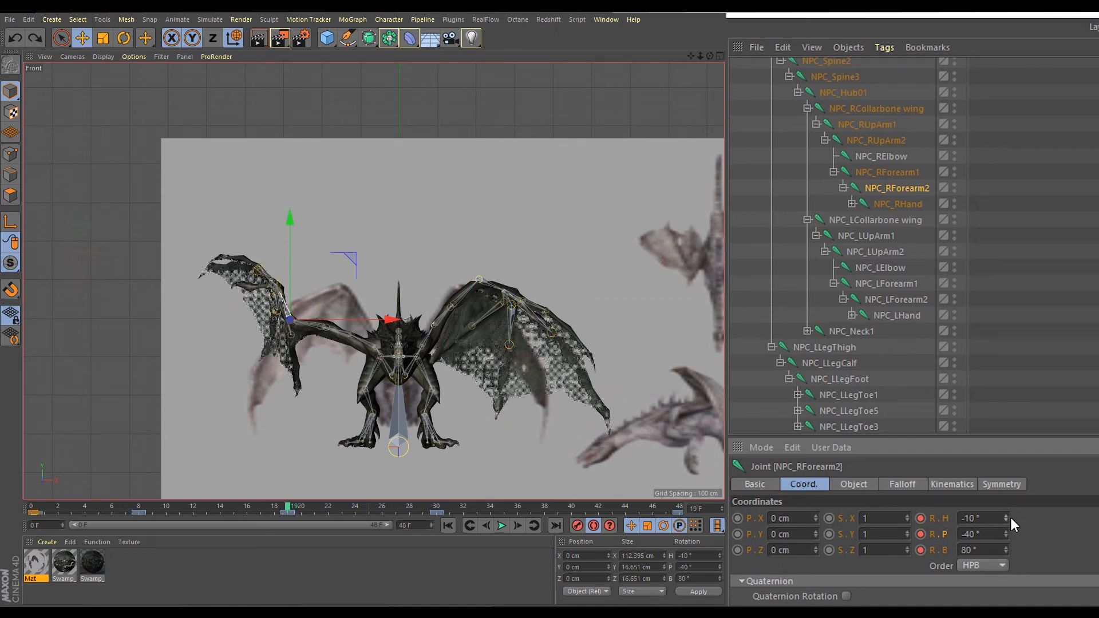
pyautogui.click(24, 45)
pyautogui.moveTo(1006, 534); pyautogui.dragTo(1006, 523)
pyautogui.click(15, 38)
pyautogui.moveTo(1006, 551); pyautogui.dragTo(1006, 578)
pyautogui.hotkey('ctrl', 'z')
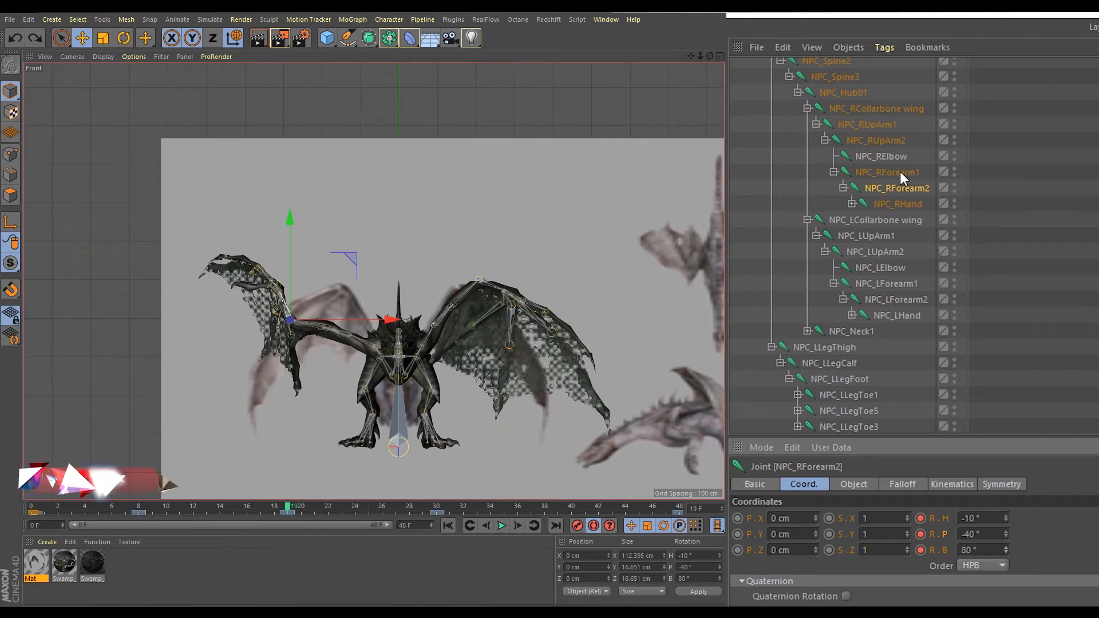
# - Compare the right and left wing joints and set the NPC_RCollarbone wing joint's heading to -2° at frame 19
pyautogui.click(899, 172)
pyautogui.click(881, 142)
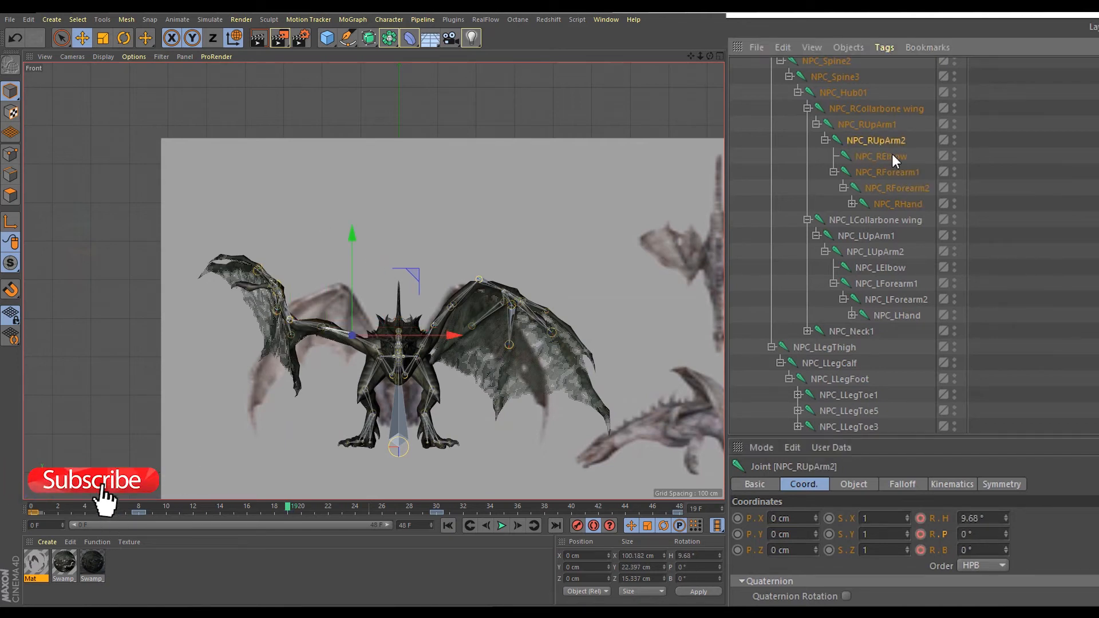
pyautogui.click(867, 125)
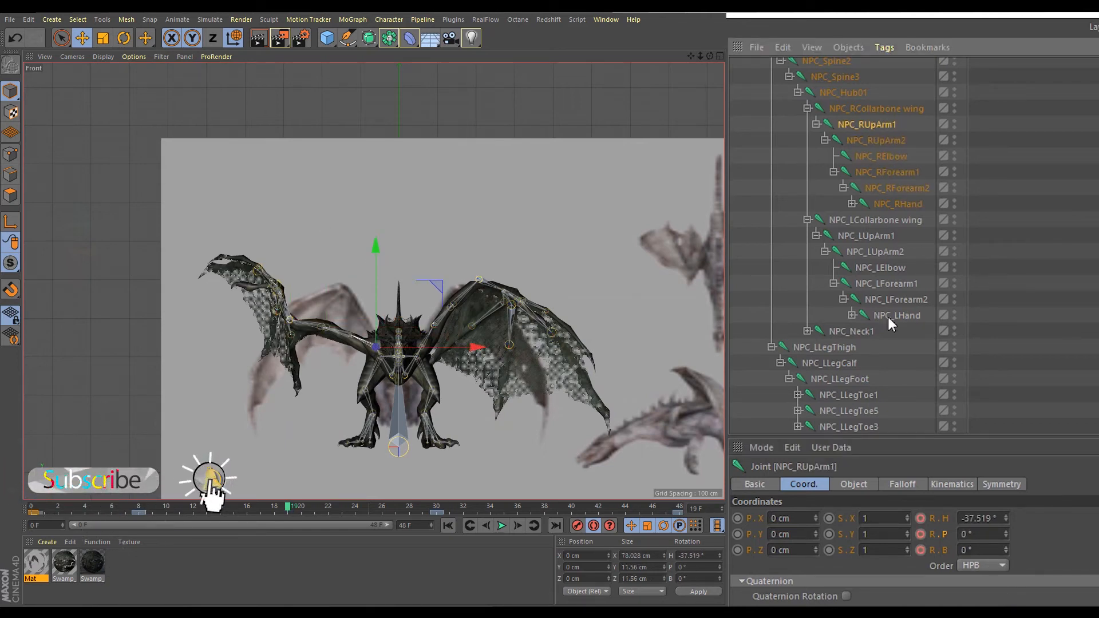
pyautogui.click(868, 222)
pyautogui.click(880, 110)
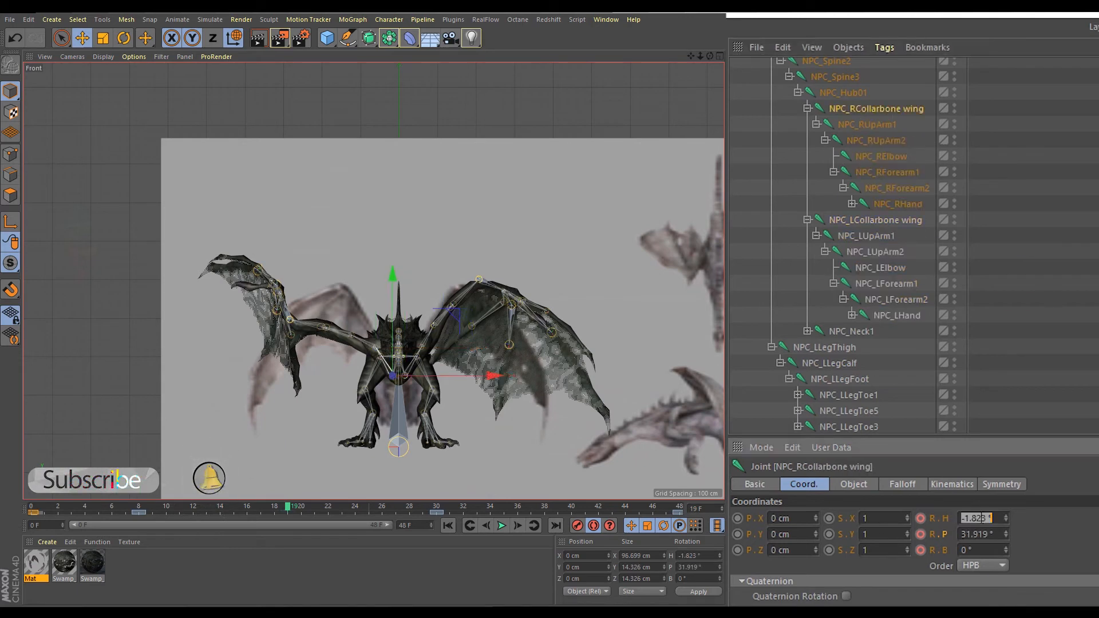
pyautogui.click(908, 224)
pyautogui.click(898, 112)
pyautogui.click(978, 517)
pyautogui.write('-2')
pyautogui.press('Return')
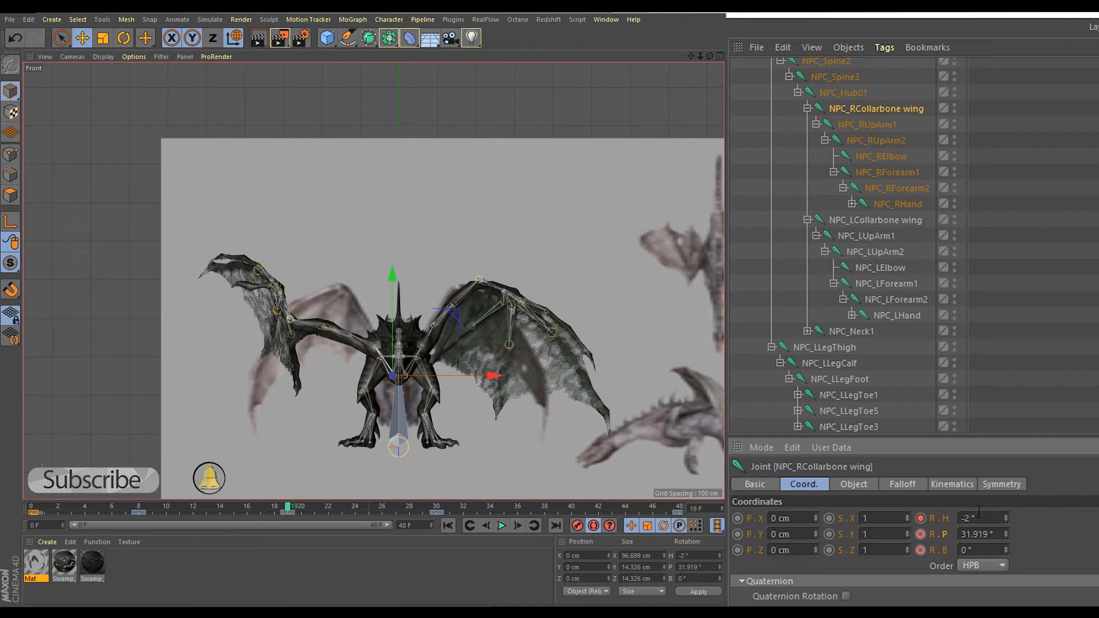
# - Set NPC_RUpArm1's heading to -70° at frame 19
pyautogui.click(878, 236)
pyautogui.click(873, 126)
pyautogui.doubleClick(977, 518)
pyautogui.write('-70')
pyautogui.press('Return')
# - Set NPC_RUpArm2's heading at frame 19 to mirror NPC_LUpArm2's heading
pyautogui.click(872, 142)
pyautogui.click(884, 251)
pyautogui.click(876, 140)
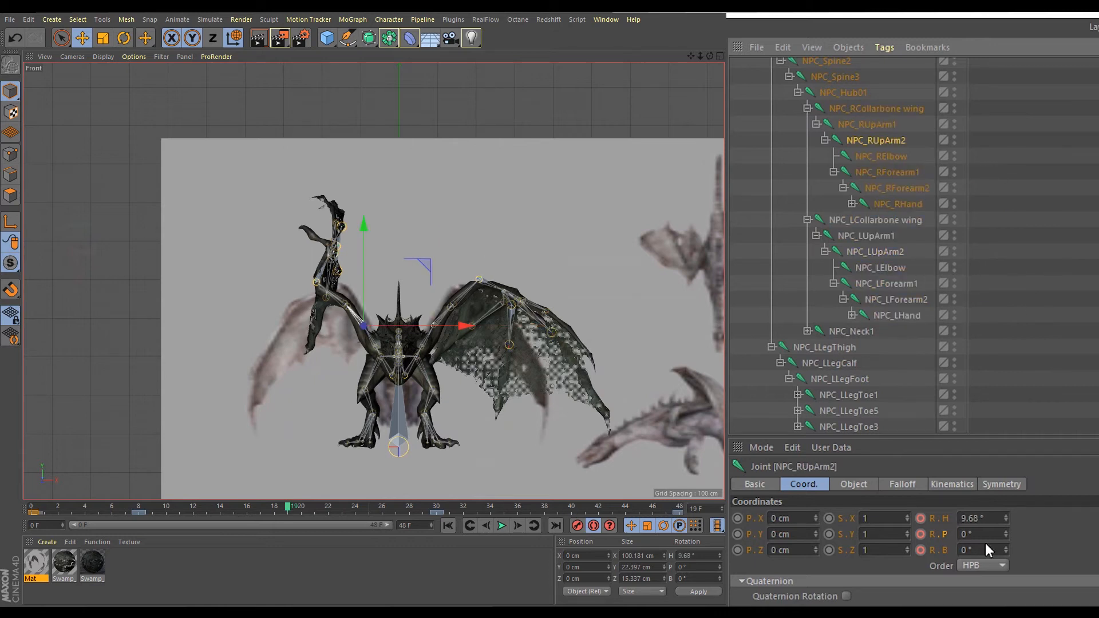
pyautogui.doubleClick(980, 518)
pyautogui.press('Return')
# - Set NPC_RForearm1's heading to 15° and pitch to 11° at frame 19 to mirror NPC_LForearm1
pyautogui.click(886, 253)
pyautogui.click(887, 269)
pyautogui.click(888, 284)
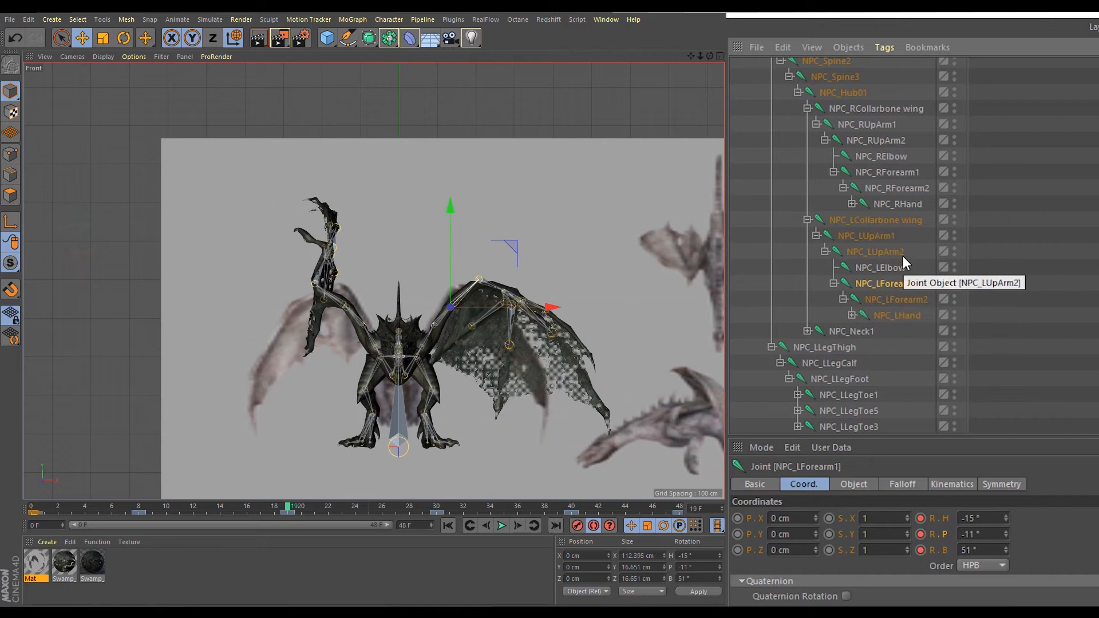
pyautogui.click(893, 173)
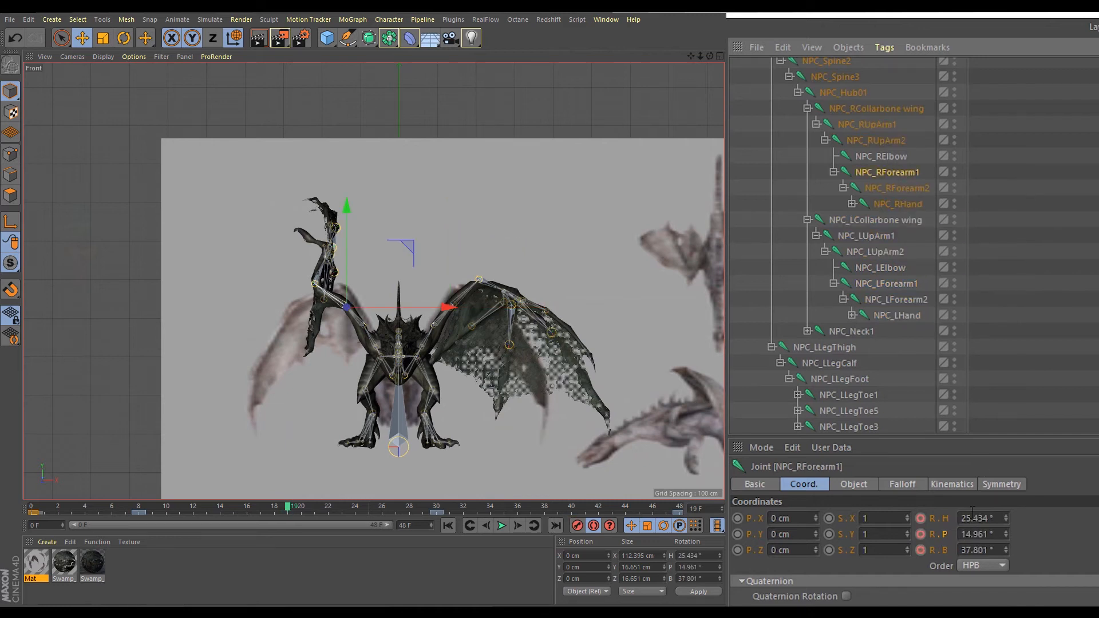
pyautogui.doubleClick(972, 518)
pyautogui.press('Tab')
pyautogui.write('11')
pyautogui.press('Return')
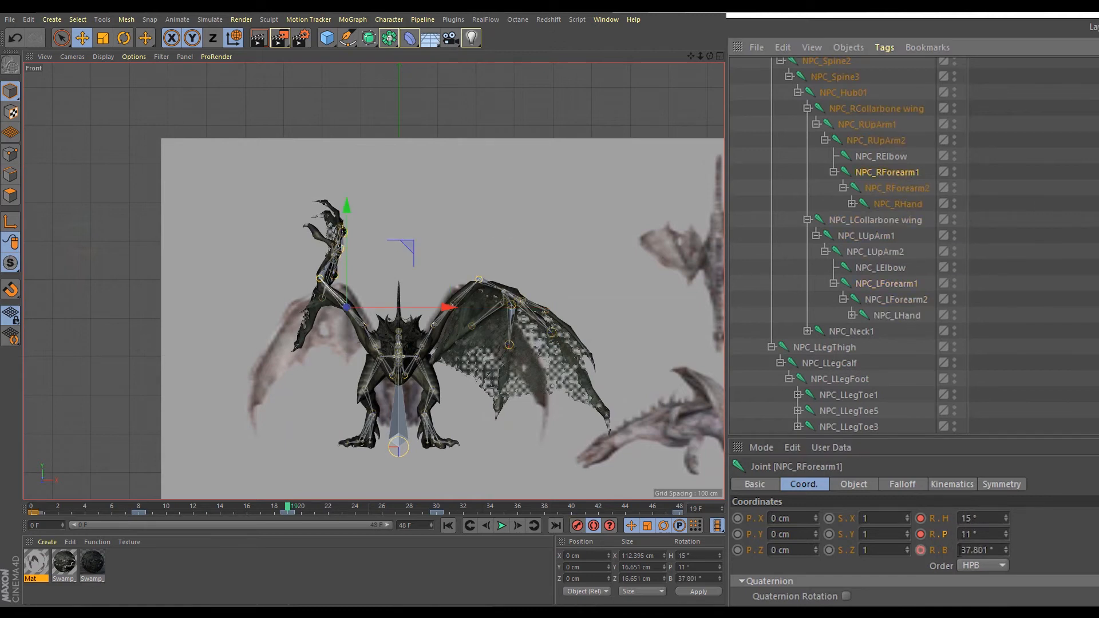
# - Try a bank rotation of 51° on NPC_RForearm1 and undo it
pyautogui.click(963, 550)
pyautogui.write('51')
pyautogui.press('Return')
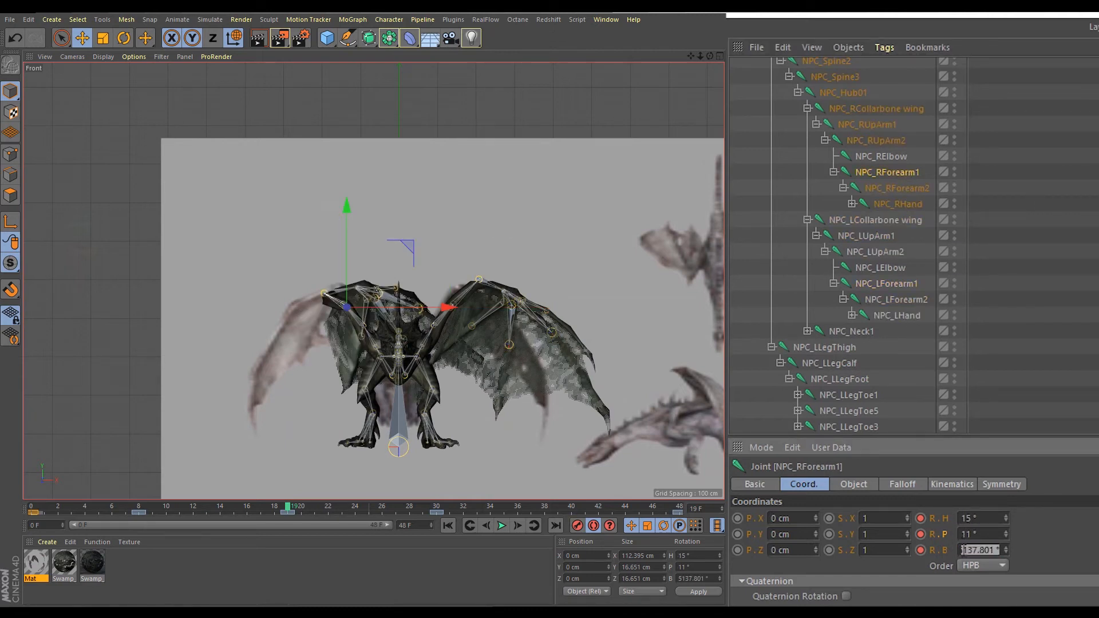
pyautogui.hotkey('ctrl', 'z')
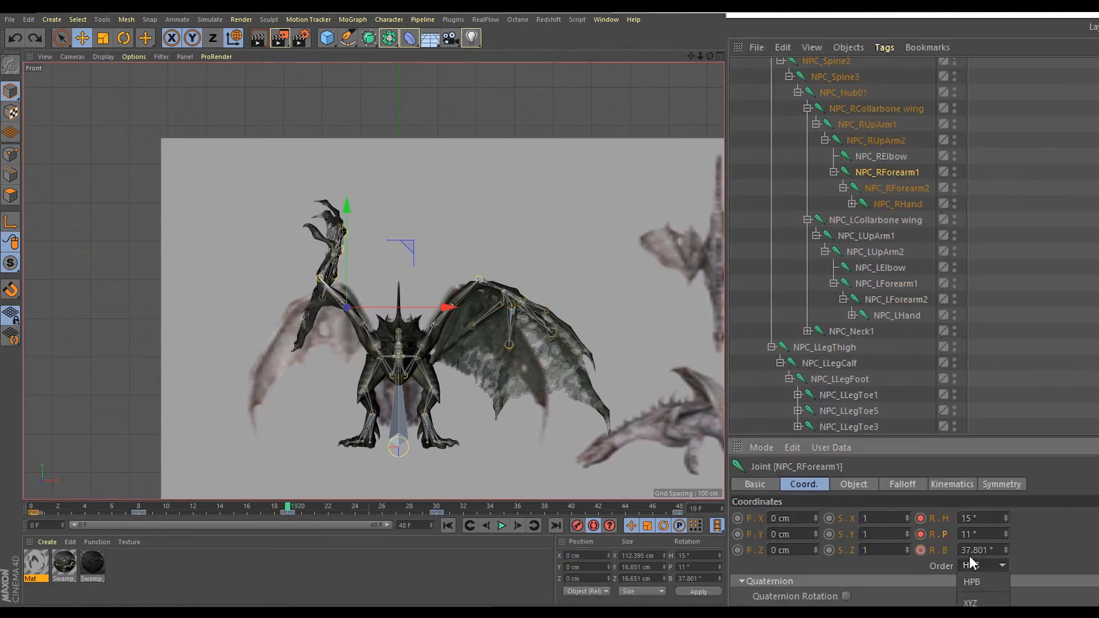
# - Try a -51° bank on NPC_RForearm1, adjust the bank to 31°, and undo the extra pitch change
pyautogui.write('-51')
pyautogui.press('Return')
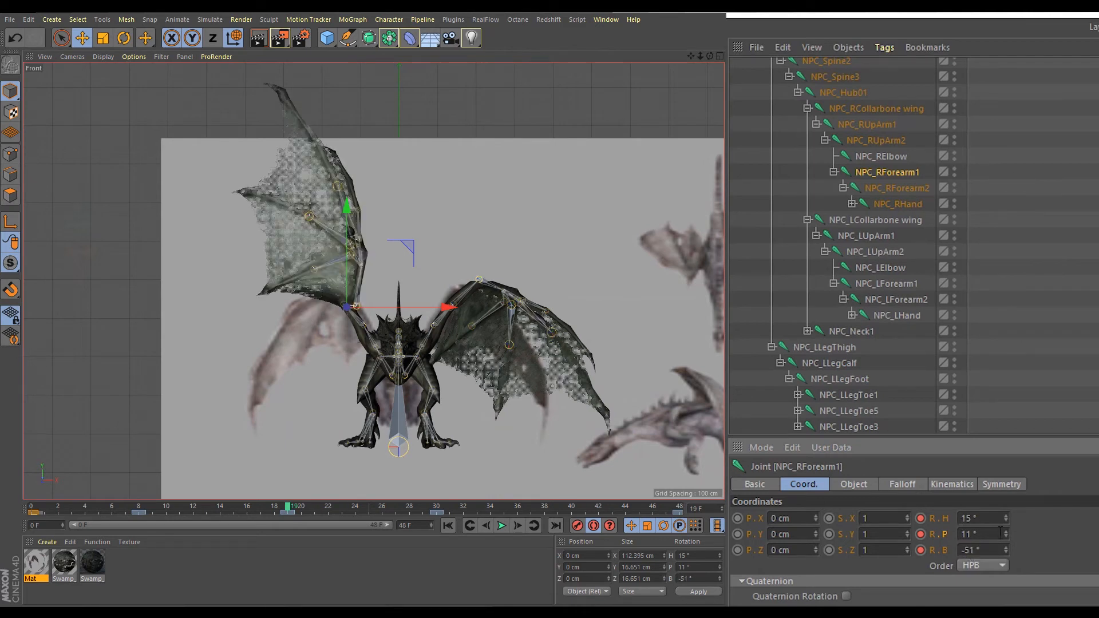
pyautogui.moveTo(1005, 550); pyautogui.dragTo(1003, 526)
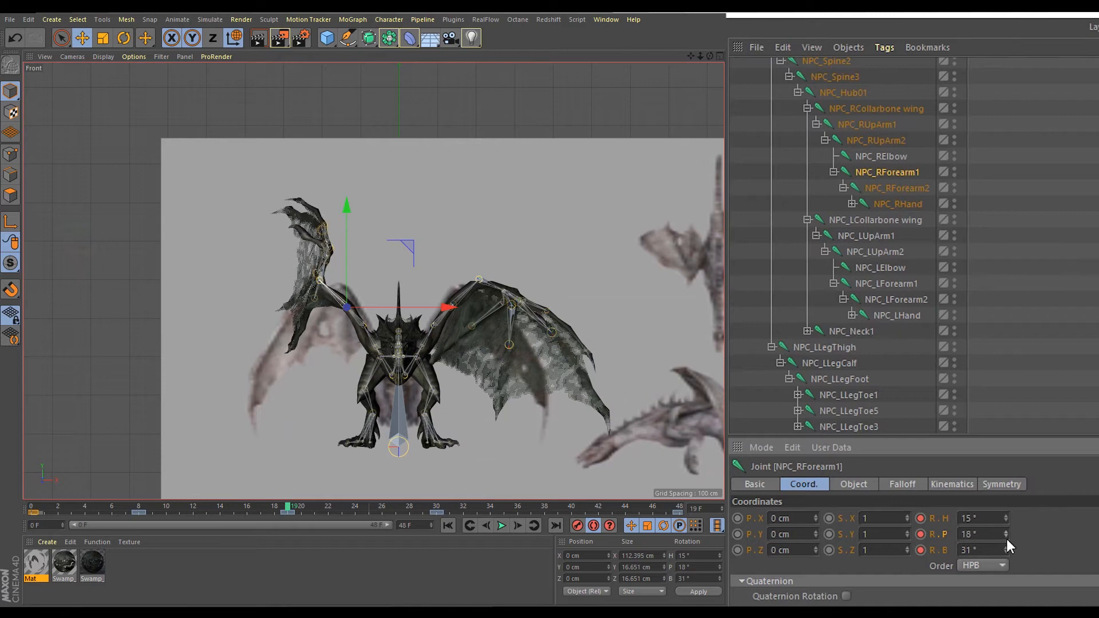
pyautogui.hotkey('ctrl', 'z')
# - Set NPC_RForearm2's heading to 10° at frame 19
pyautogui.click(904, 300)
pyautogui.click(903, 193)
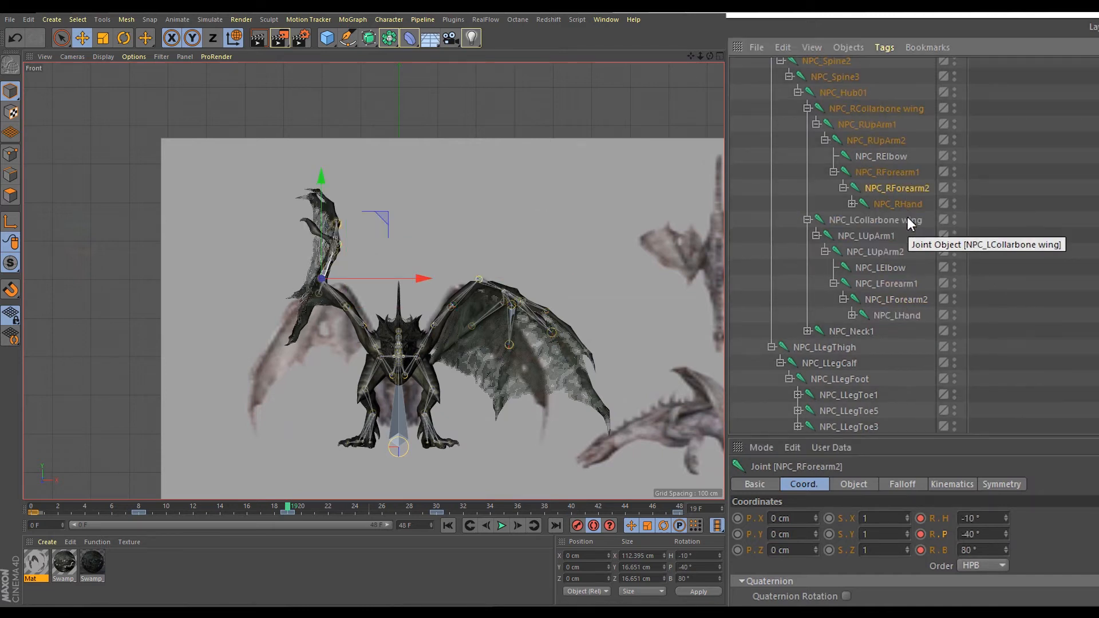
pyautogui.doubleClick(997, 519)
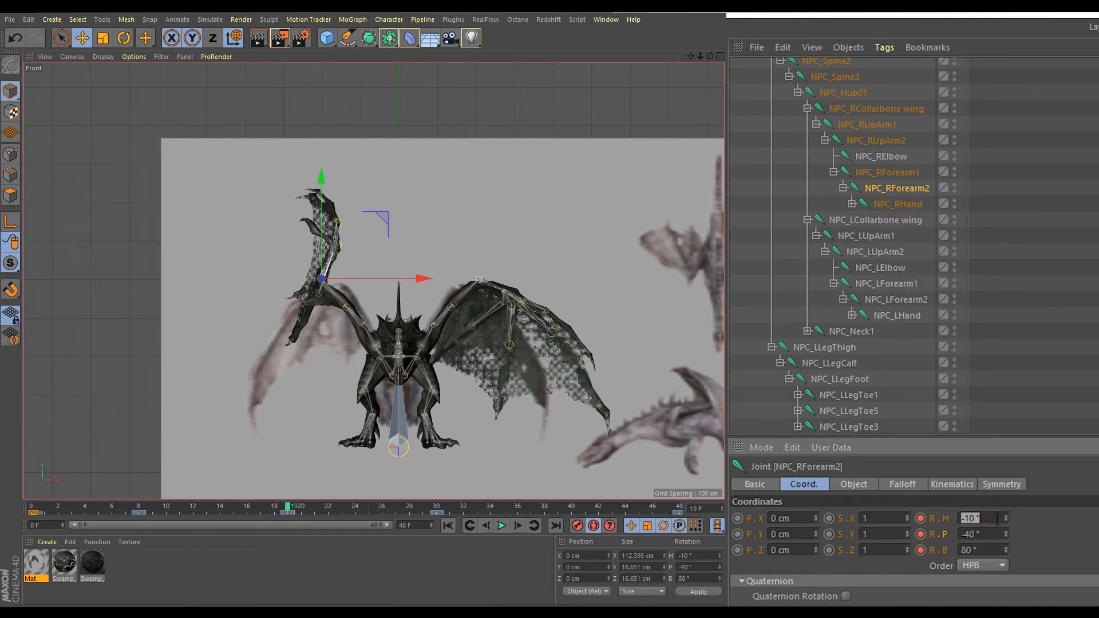
pyautogui.write('10')
pyautogui.press('Return')
# - Adjust NPC_RForearm2's pitch to about 59° and bank to about 29°, undoing unwanted trial rotations
pyautogui.click(890, 172)
pyautogui.moveTo(1005, 519); pyautogui.dragTo(1006, 564)
pyautogui.click(906, 189)
pyautogui.hotkey('ctrl', 'z')
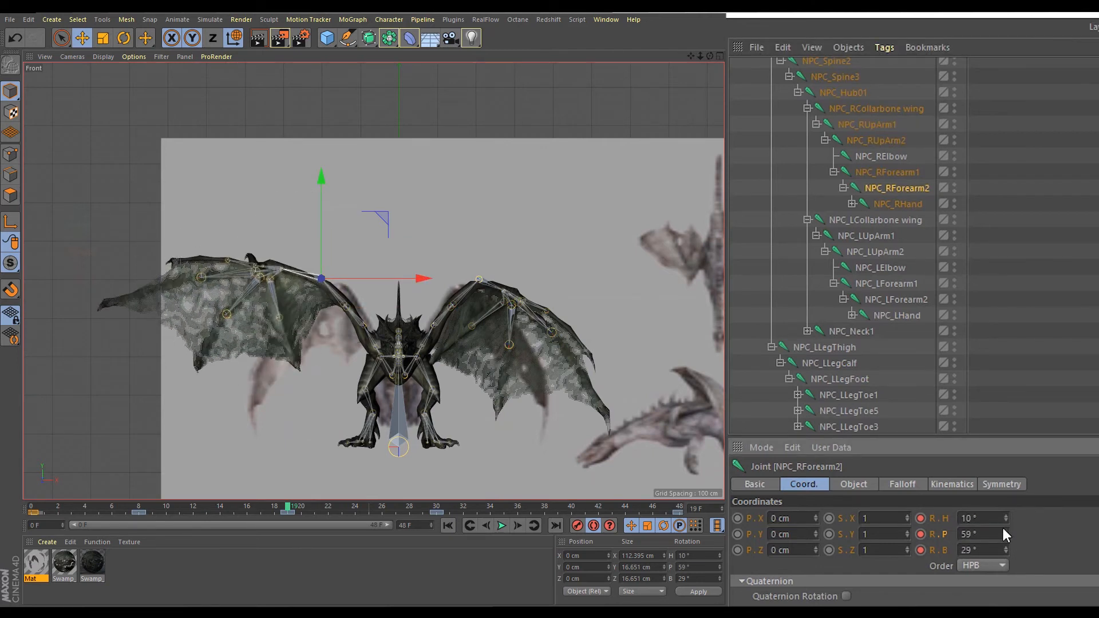
pyautogui.hotkey('ctrl', 'z')
# - Fine-tune NPC_RForearm2's heading and bank in the top view so the right wing mirrors the left
pyautogui.middleClick(592, 137)
pyautogui.middleClick(590, 132)
pyautogui.moveTo(1006, 518); pyautogui.dragTo(1006, 509)
pyautogui.moveTo(1006, 551); pyautogui.dragTo(1006, 571)
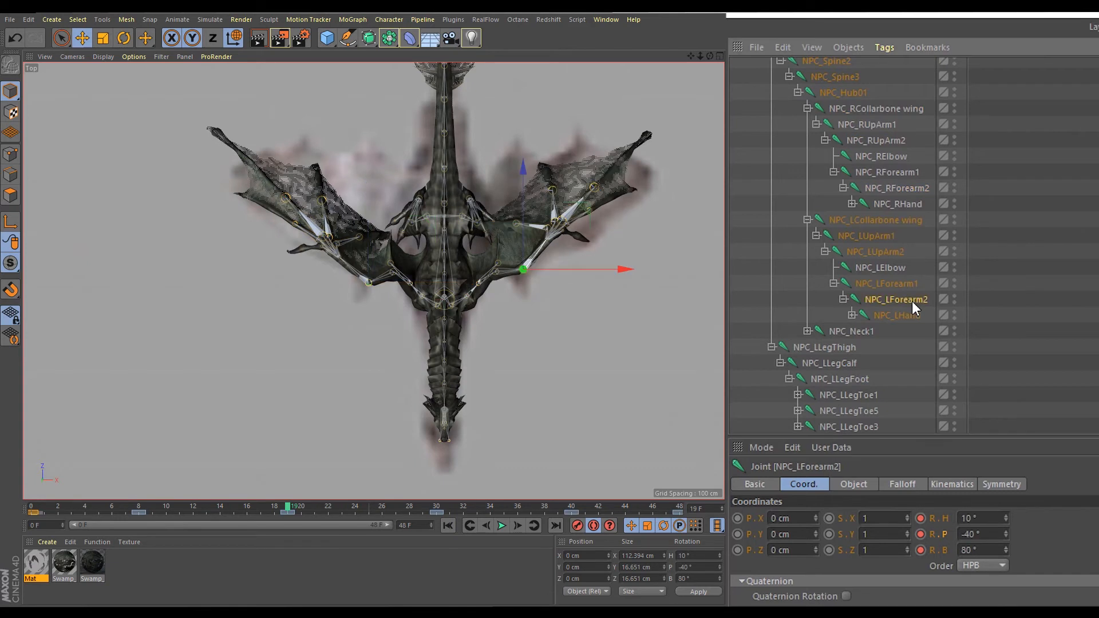
# - Compare the collarbone, upper arm and first forearm joint rotations of the two wings at frame 19
pyautogui.click(868, 108)
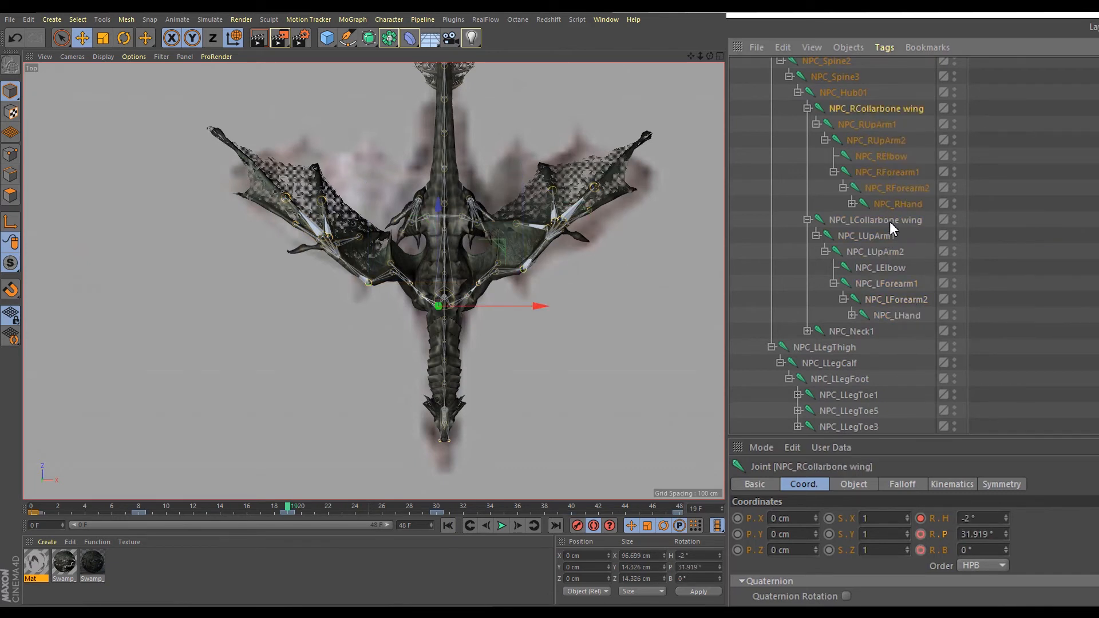
pyautogui.click(974, 534)
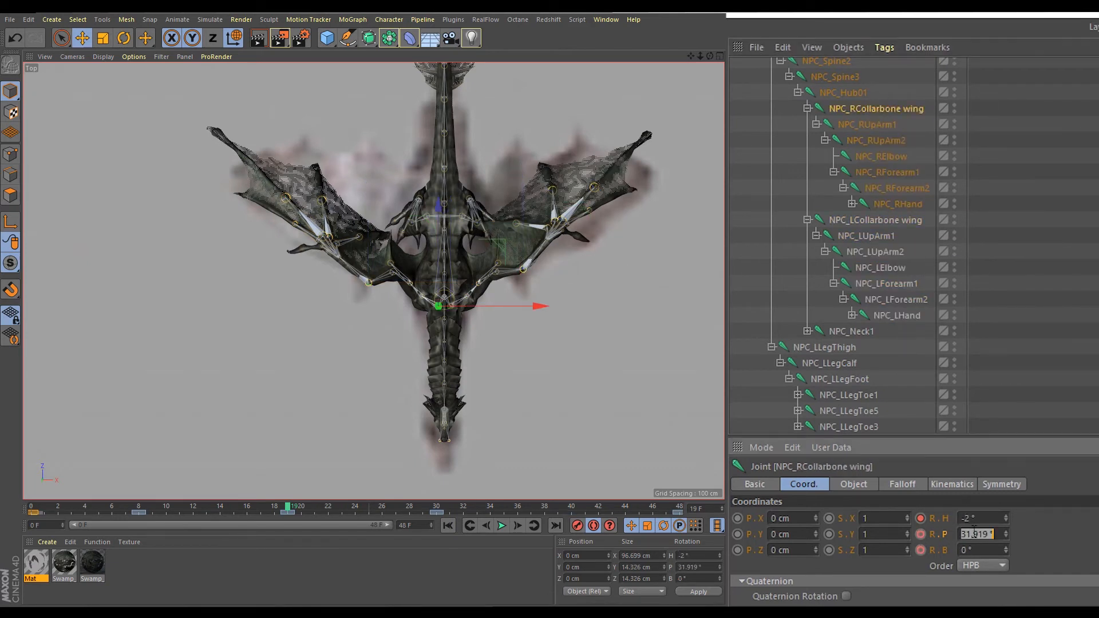
pyautogui.press('Return')
pyautogui.click(867, 140)
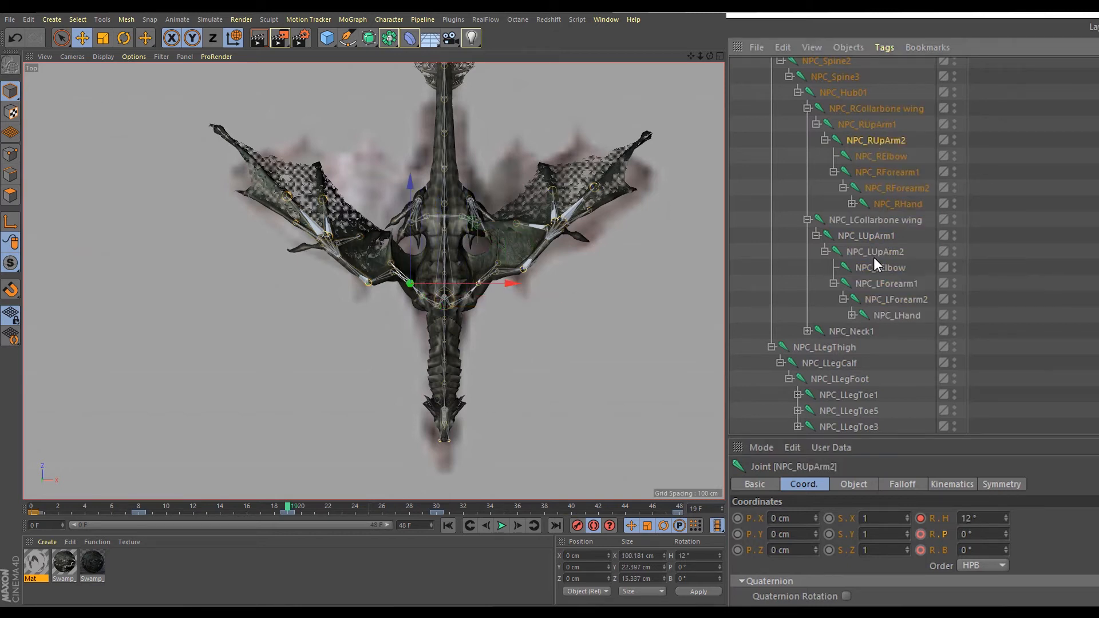
pyautogui.click(886, 172)
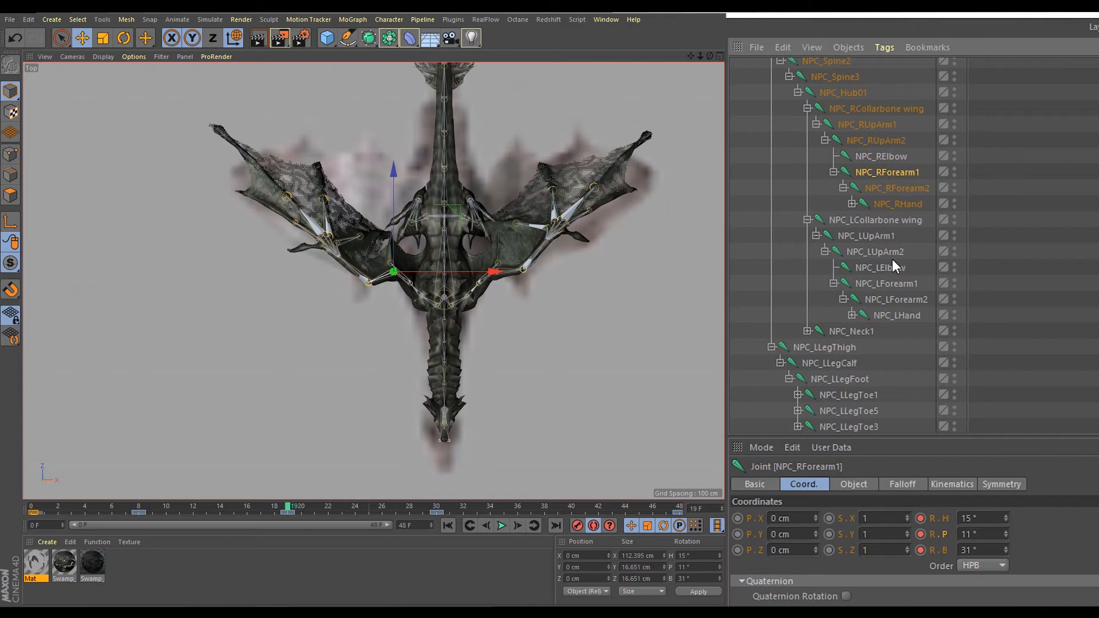
pyautogui.click(901, 284)
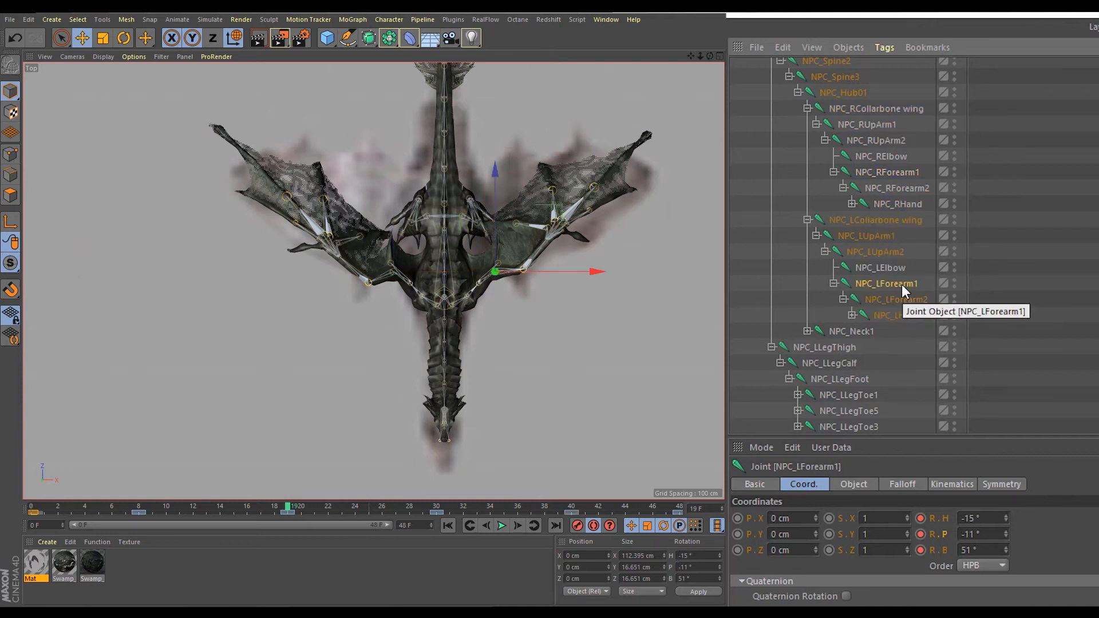
# - Try a pitch of -11° on NPC_RForearm1 at frame 19
pyautogui.click(901, 172)
pyautogui.moveTo(1006, 537); pyautogui.dragTo(1006, 535)
pyautogui.hotkey('ctrl', 'z')
pyautogui.click(962, 534)
pyautogui.write('-')
pyautogui.press('Return')
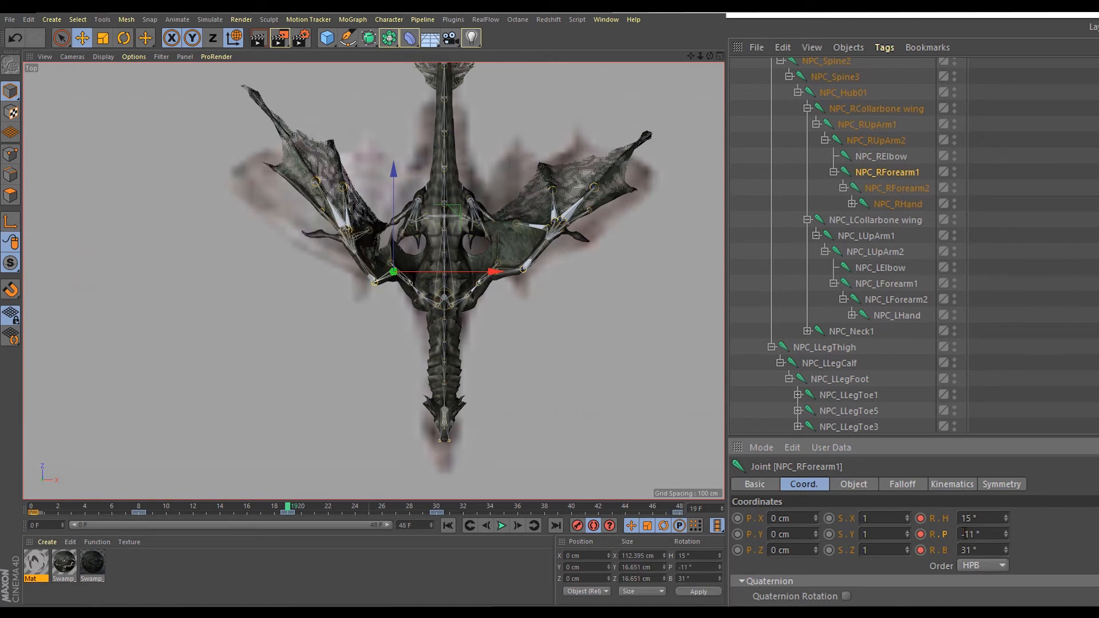
# - Undo the trial sign changes and set NPC_RForearm1's pitch to -1°
pyautogui.write('-')
pyautogui.press('Return')
pyautogui.hotkey('ctrl', 'z')
pyautogui.hotkey('ctrl', 'z')
pyautogui.press('Delete')
pyautogui.press('Return')
# - Set NPC_RForearm1's bank to 51° at frame 19, matching NPC_LForearm1, after undoing the trial bank change
pyautogui.scroll(5, 488, 307)
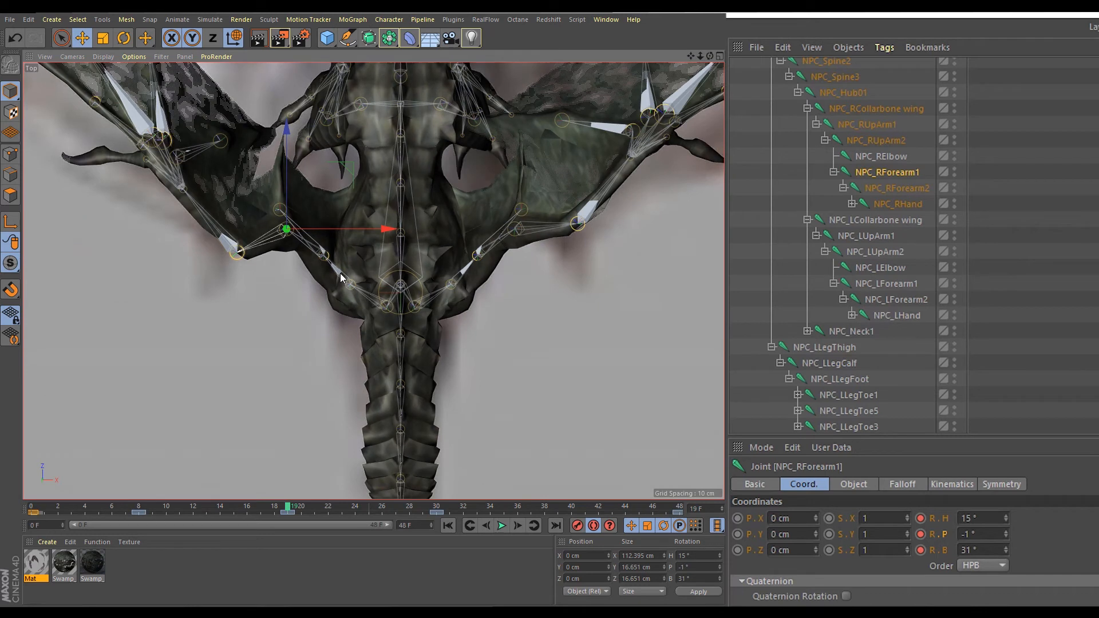
pyautogui.moveTo(1005, 518)
pyautogui.mouseDown()
pyautogui.moveTo(1005, 508)
pyautogui.moveTo(1005, 540)
pyautogui.mouseUp()
pyautogui.hotkey('ctrl', 'z')
pyautogui.hotkey('ctrl', 'z')
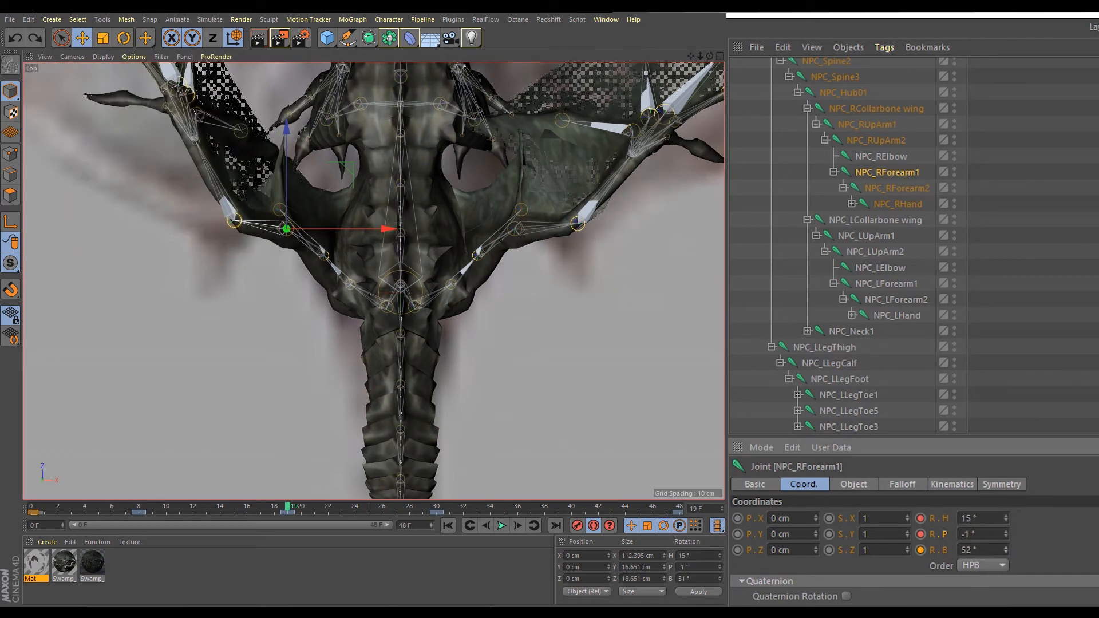
pyautogui.click(903, 285)
pyautogui.click(900, 171)
pyautogui.moveTo(971, 550); pyautogui.dragTo(1022, 550)
pyautogui.write('51')
pyautogui.press('Return')
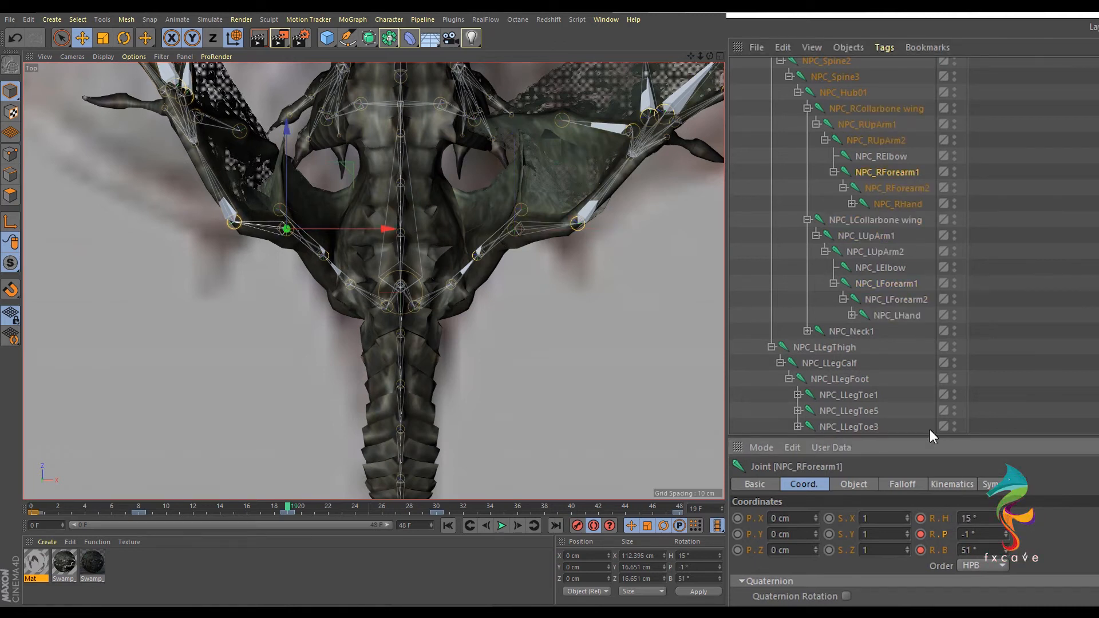
# - Set NPC_RForearm2's heading to 10° at frame 19, using NPC_LForearm2 as the reference
pyautogui.click(896, 299)
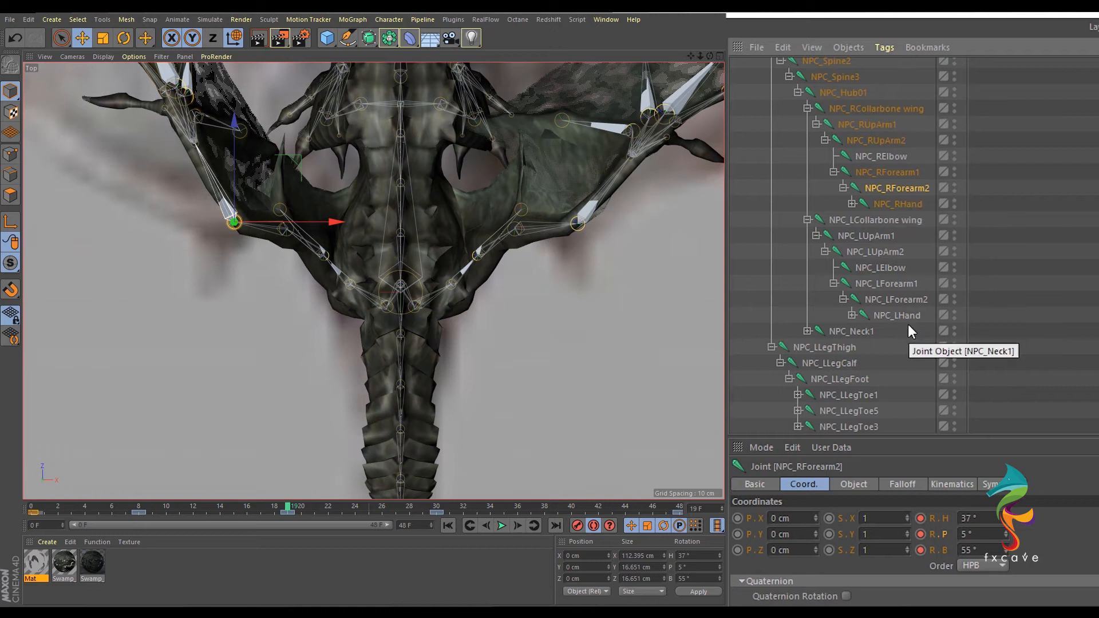
pyautogui.moveTo(974, 519); pyautogui.dragTo(984, 519)
pyautogui.write('37')
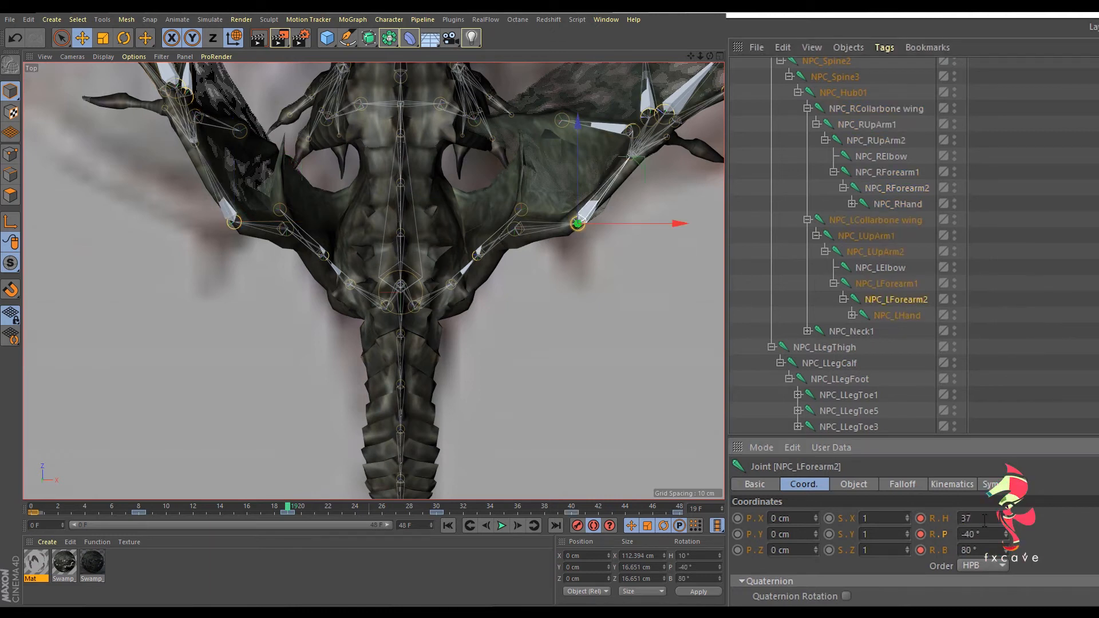
pyautogui.press('Tab')
pyautogui.click(897, 188)
pyautogui.doubleClick(966, 518)
pyautogui.press('Return')
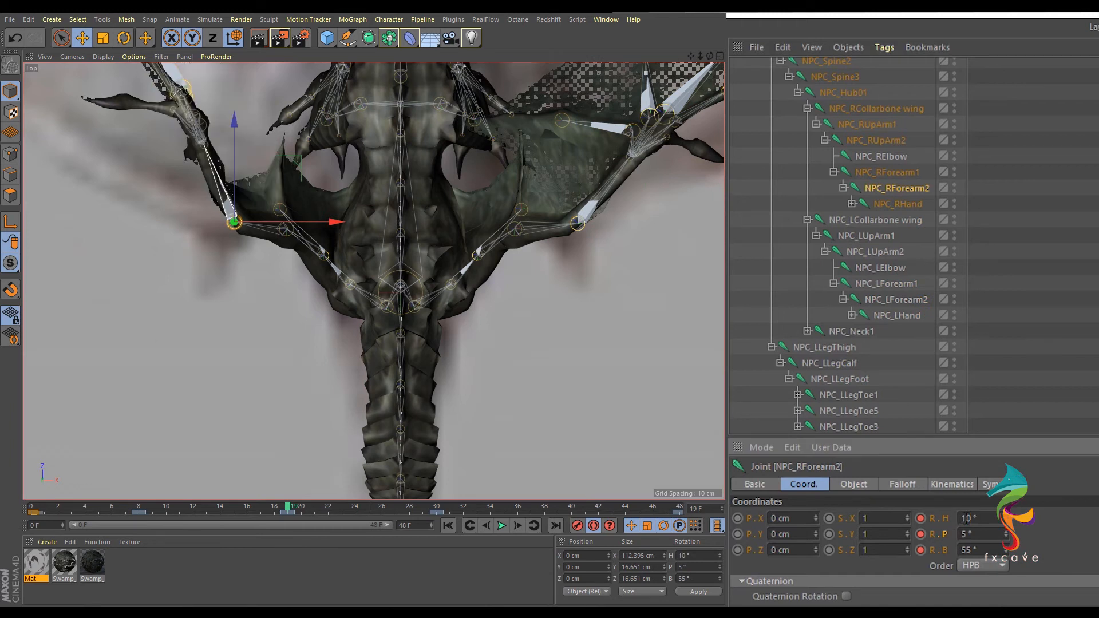
pyautogui.click(962, 518)
pyautogui.write('-')
pyautogui.press('Return')
# - Set NPC_RForearm2's pitch to -40° at frame 19, copying the value from NPC_LForearm2
pyautogui.click(896, 299)
pyautogui.click(905, 190)
pyautogui.doubleClick(973, 534)
pyautogui.write('40')
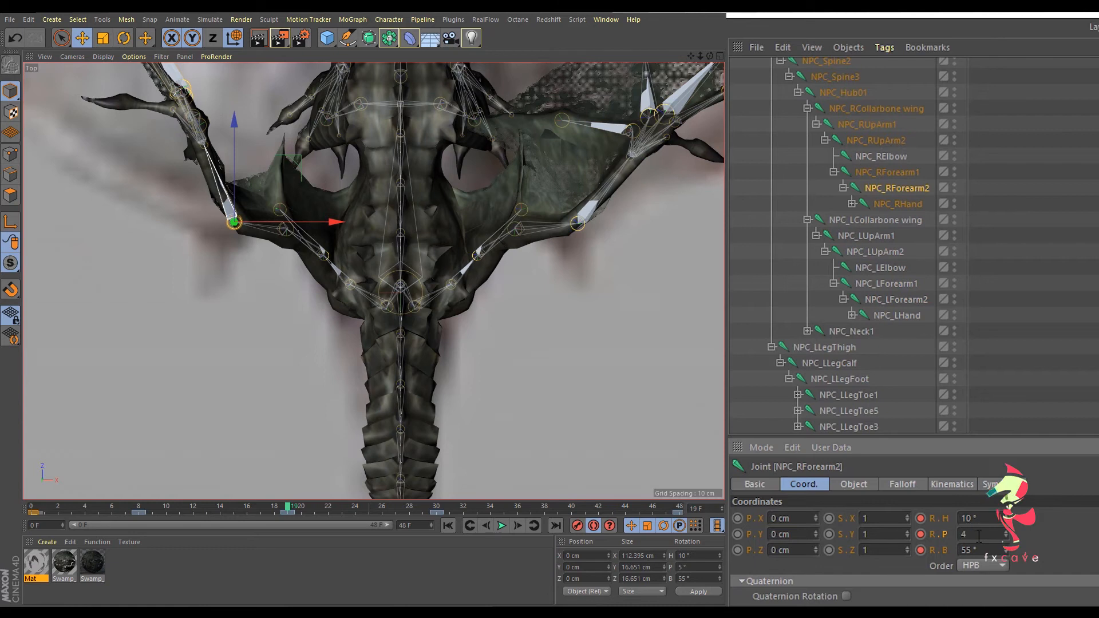
pyautogui.press('Return')
pyautogui.click(963, 534)
pyautogui.write('-')
pyautogui.press('Return')
# - Set NPC_RForearm2's bank to 80° at frame 19 to match NPC_LForearm2
pyautogui.click(917, 299)
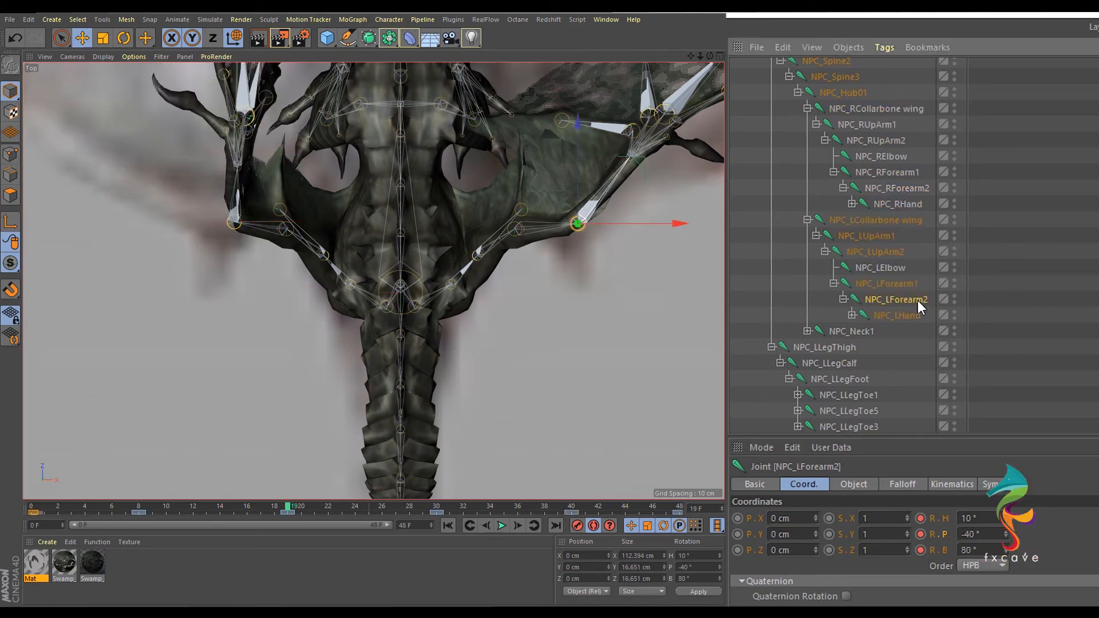
pyautogui.click(904, 191)
pyautogui.doubleClick(975, 548)
pyautogui.write('80')
pyautogui.press('Return')
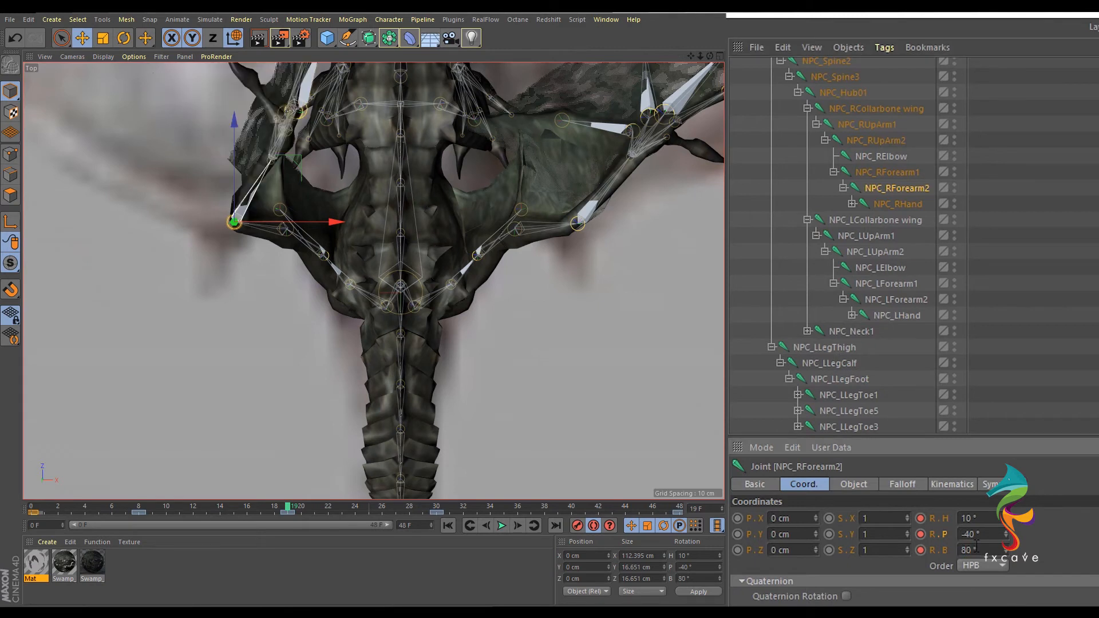
# - Flip the signs of NPC_RForearm2's pitch and heading, making them 40° and -10°
pyautogui.click(967, 534)
pyautogui.press('BackSpace')
pyautogui.press('Return')
pyautogui.click(962, 519)
pyautogui.write('-')
pyautogui.press('Return')
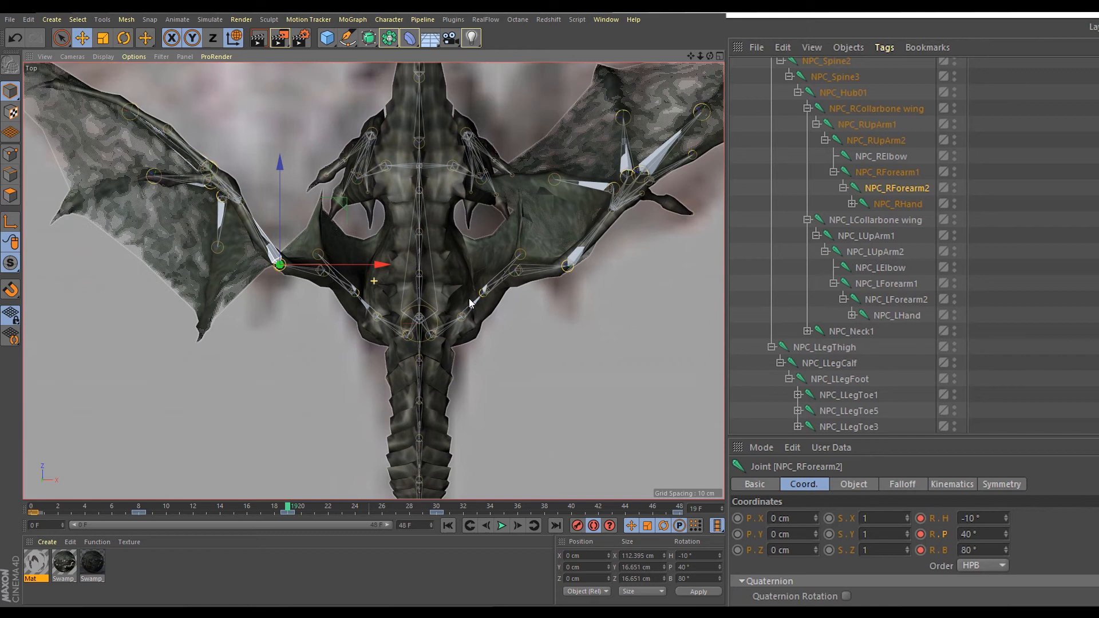
# - Set NPC_RHand's bank to -6° and pitch to -34° at frame 19
pyautogui.press('Down')
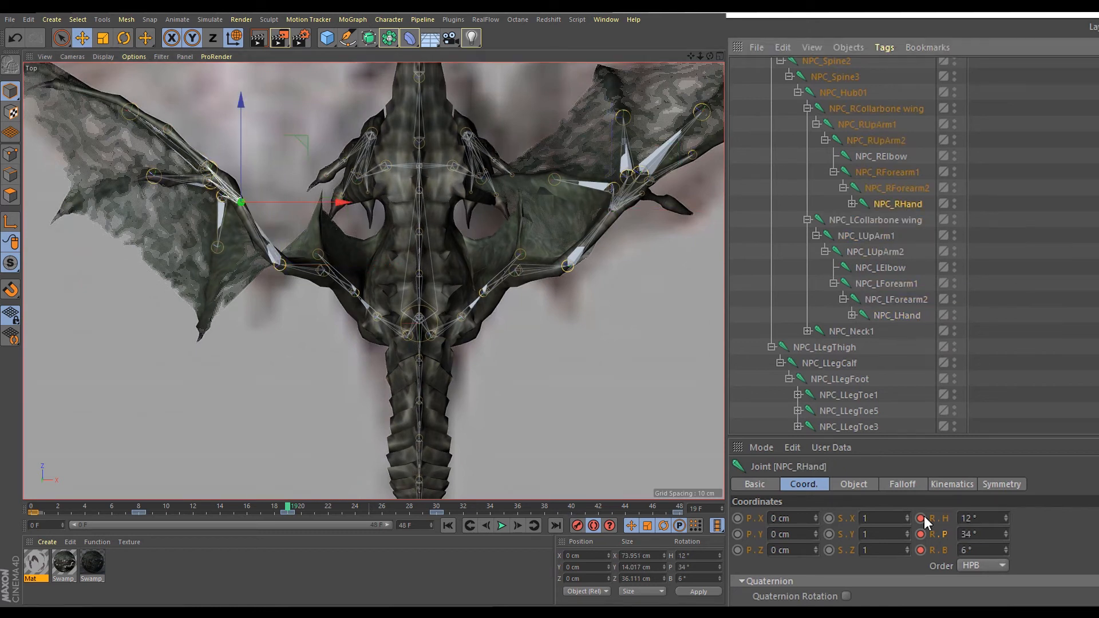
pyautogui.click(962, 550)
pyautogui.write('-')
pyautogui.press('Return')
pyautogui.click(961, 535)
pyautogui.write('-')
pyautogui.press('Return')
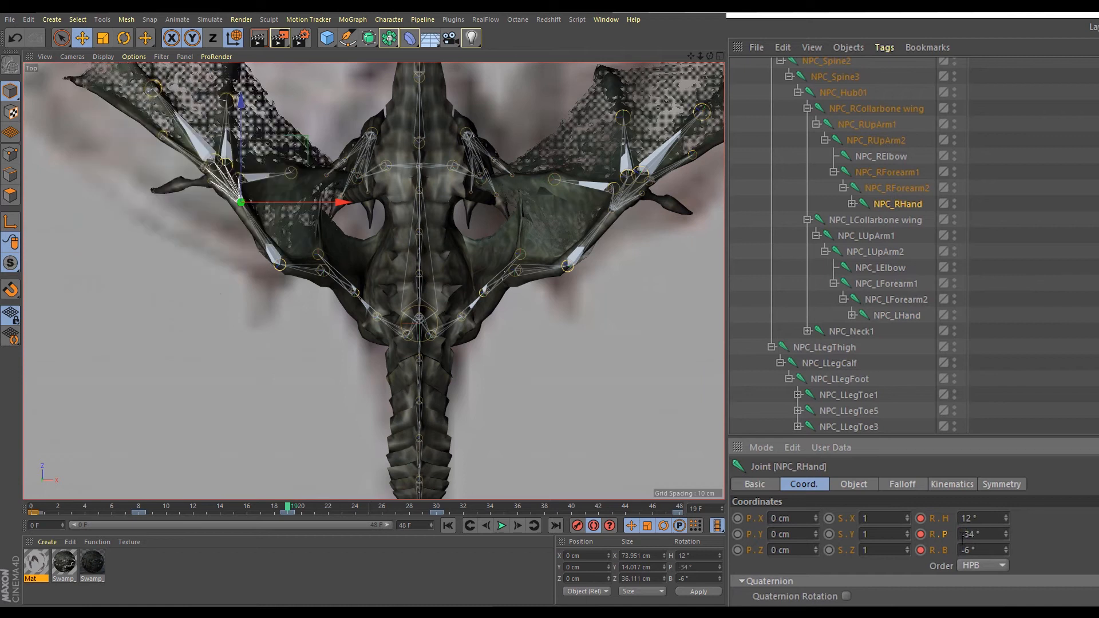
# - Play the wing-flap animation in the perspective view
pyautogui.scroll(-3, 292, 253)
pyautogui.keyDown('alt'); pyautogui.moveTo(307, 193); pyautogui.dragTo(318, 209, button='middle'); pyautogui.keyUp('alt')
pyautogui.middleClick(316, 207)
pyautogui.middleClick(548, 358)
pyautogui.middleClick(547, 357)
pyautogui.middleClick(353, 251)
pyautogui.click(502, 526)
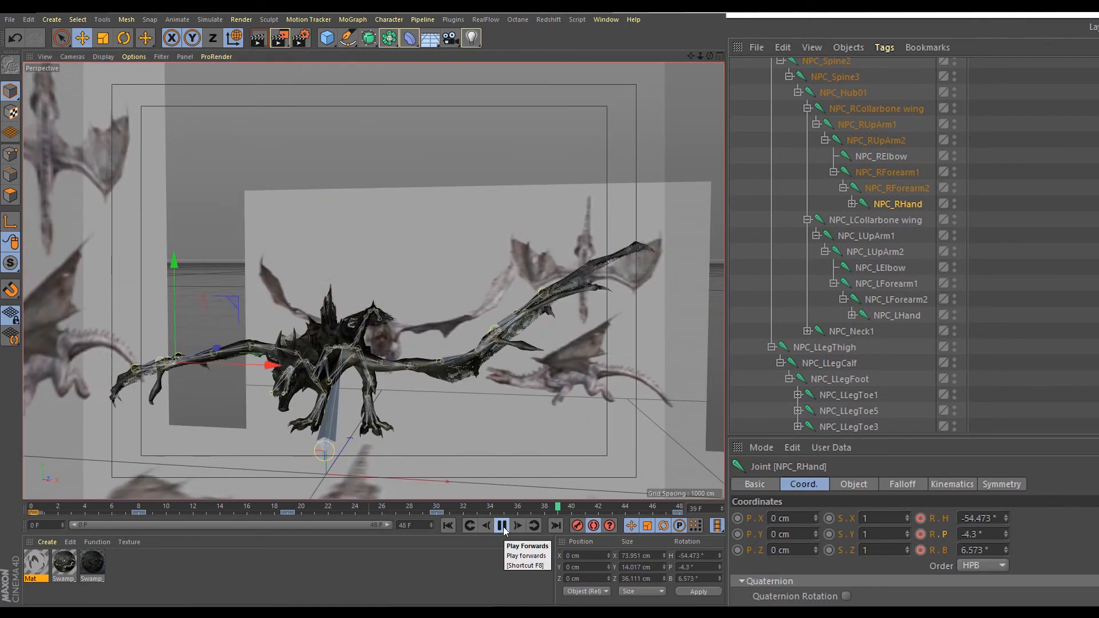
# - Compare the rotation values of the left and right collarbone, upper arm and forearm joints
pyautogui.click(861, 224)
pyautogui.click(863, 122)
pyautogui.click(860, 265)
pyautogui.click(865, 220)
pyautogui.click(862, 236)
pyautogui.click(864, 110)
pyautogui.click(867, 125)
pyautogui.click(877, 189)
pyautogui.click(878, 237)
pyautogui.click(880, 252)
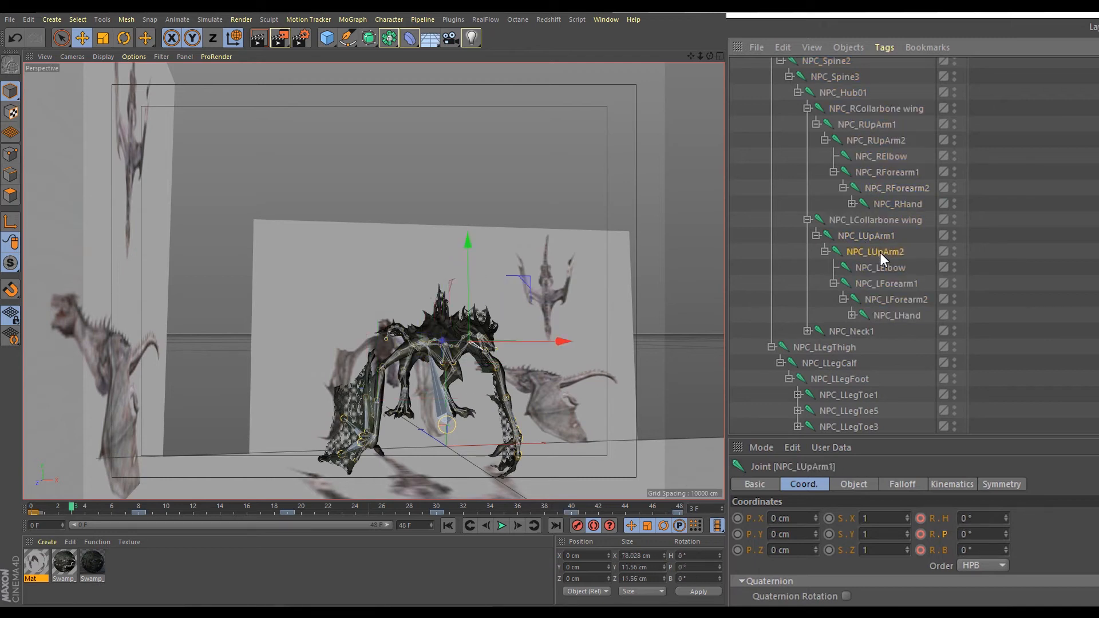
pyautogui.click(885, 221)
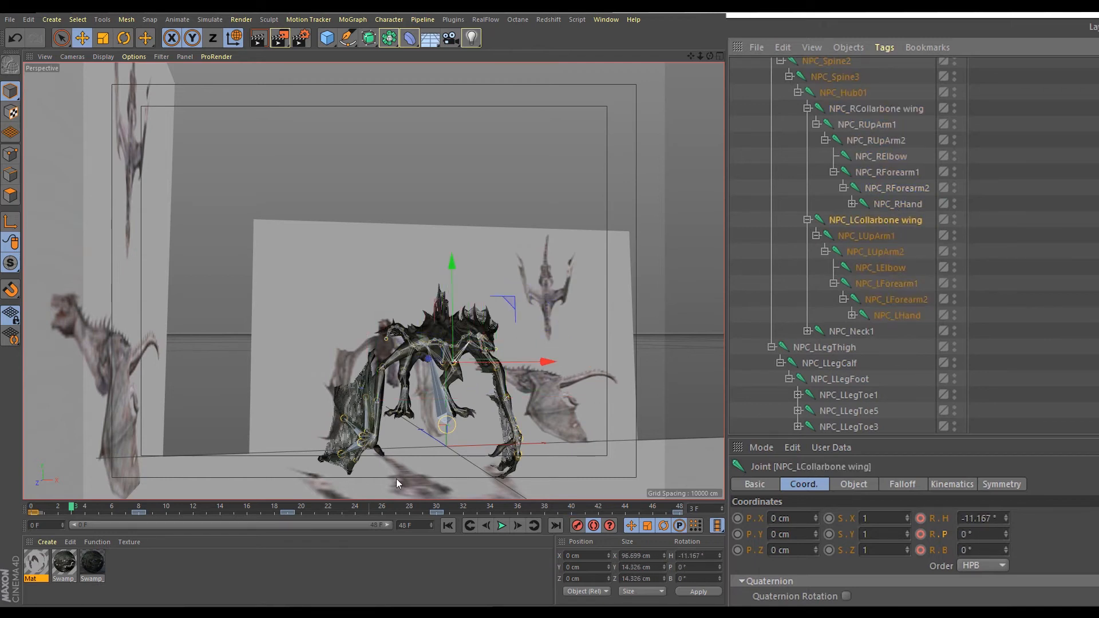
# - At frame 40, set NPC_LCollarbone wing's heading to -9° and pitch to -21°, working in the front view
pyautogui.moveTo(62, 508); pyautogui.dragTo(571, 521)
pyautogui.middleClick(588, 426)
pyautogui.middleClick(591, 418)
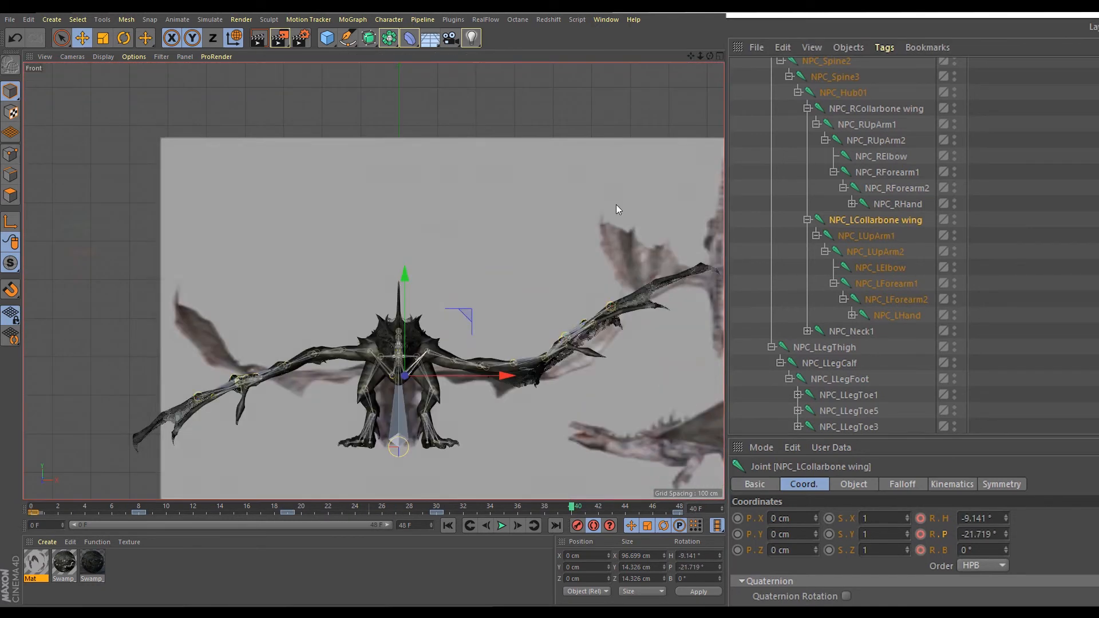
pyautogui.click(894, 109)
pyautogui.click(890, 223)
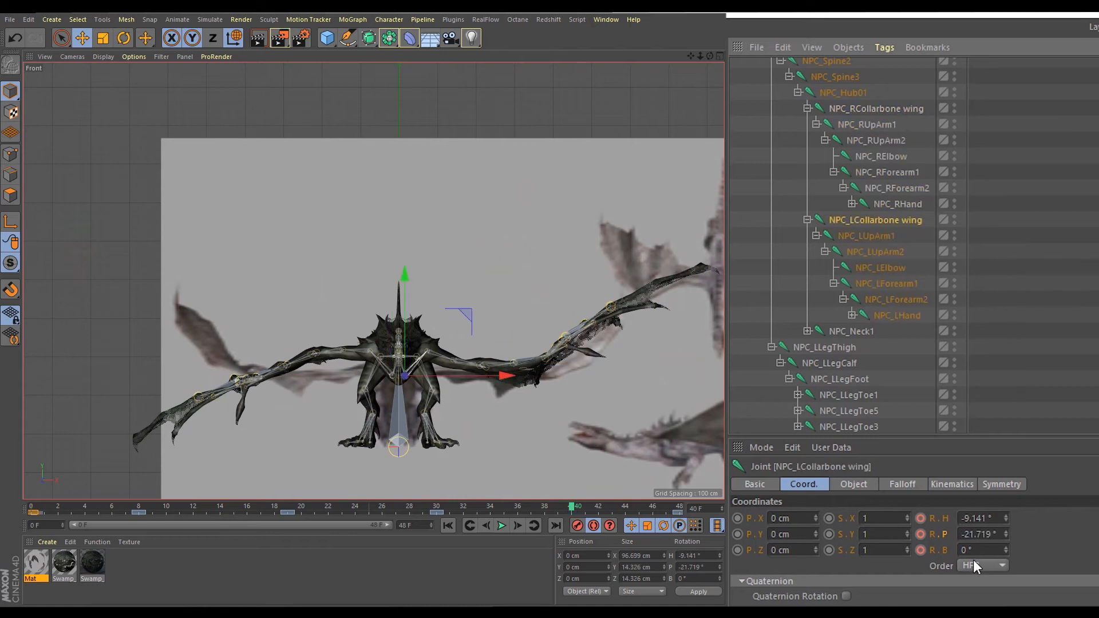
pyautogui.click(983, 518)
pyautogui.write('-9')
pyautogui.press('Return')
pyautogui.click(982, 533)
pyautogui.write('-21')
pyautogui.press('Return')
# - Round NPC_LUpArm1's heading and set NPC_LUpArm2's heading to 9° at frame 40
pyautogui.click(855, 236)
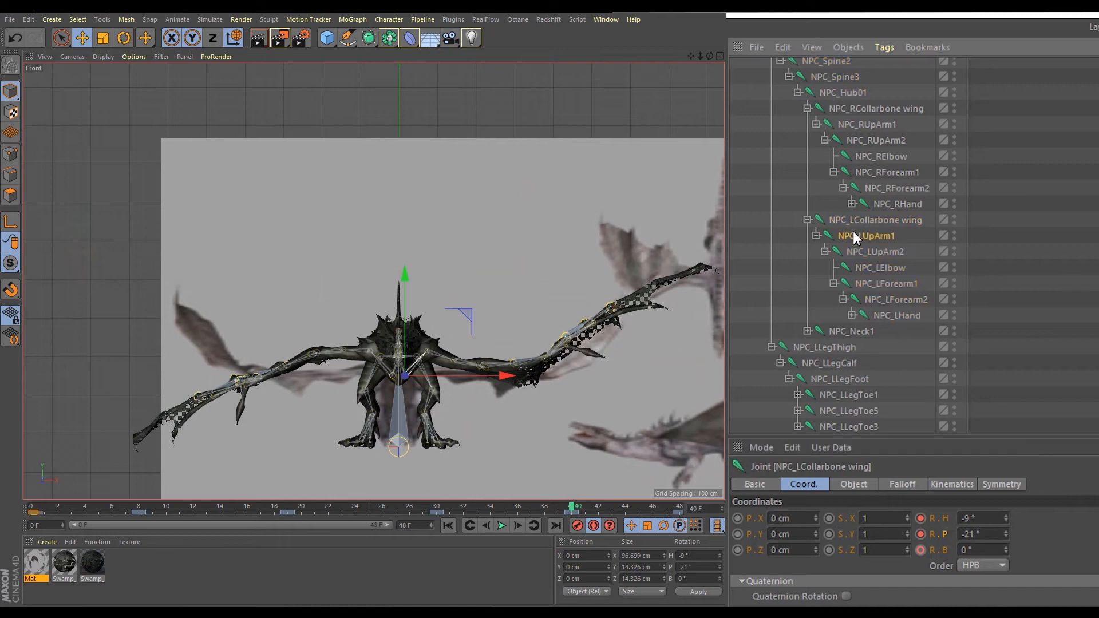
pyautogui.doubleClick(996, 518)
pyautogui.write('1')
pyautogui.click(874, 255)
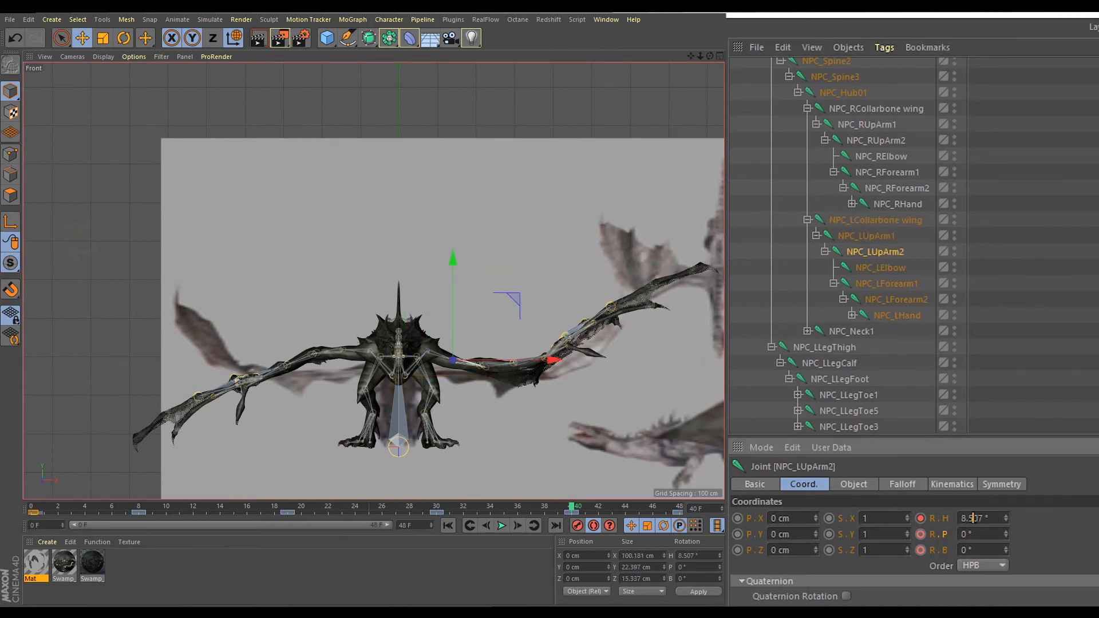
pyautogui.write('9')
pyautogui.press('Return')
# - Set NPC_LForearm1's heading to -13° and pitch to -5° at frame 40
pyautogui.click(877, 284)
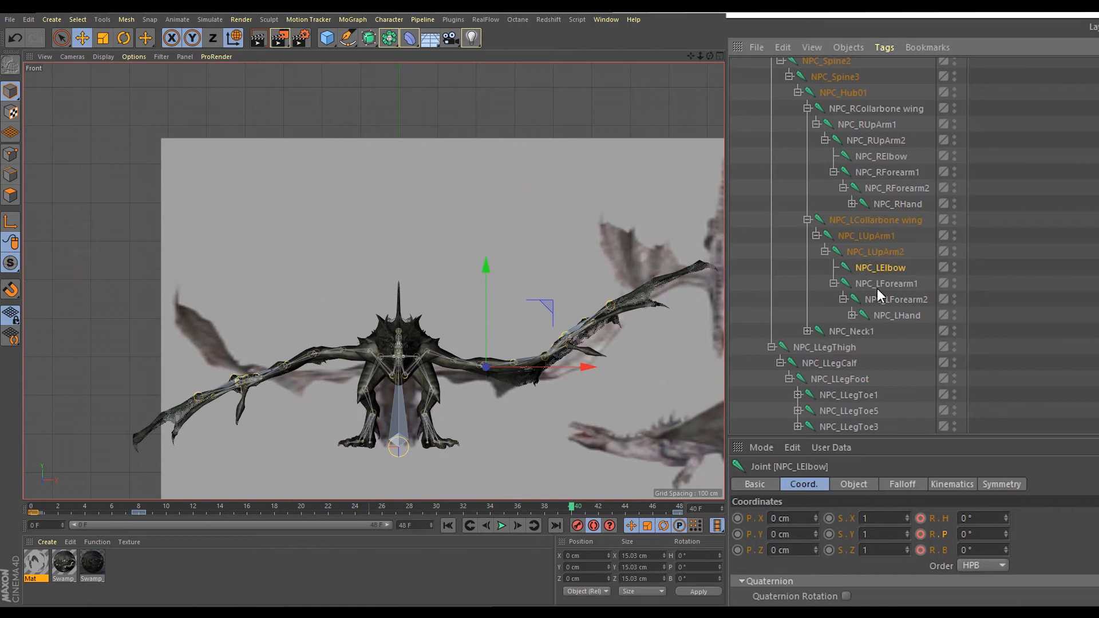
pyautogui.doubleClick(977, 518)
pyautogui.write('-13')
pyautogui.press('Return')
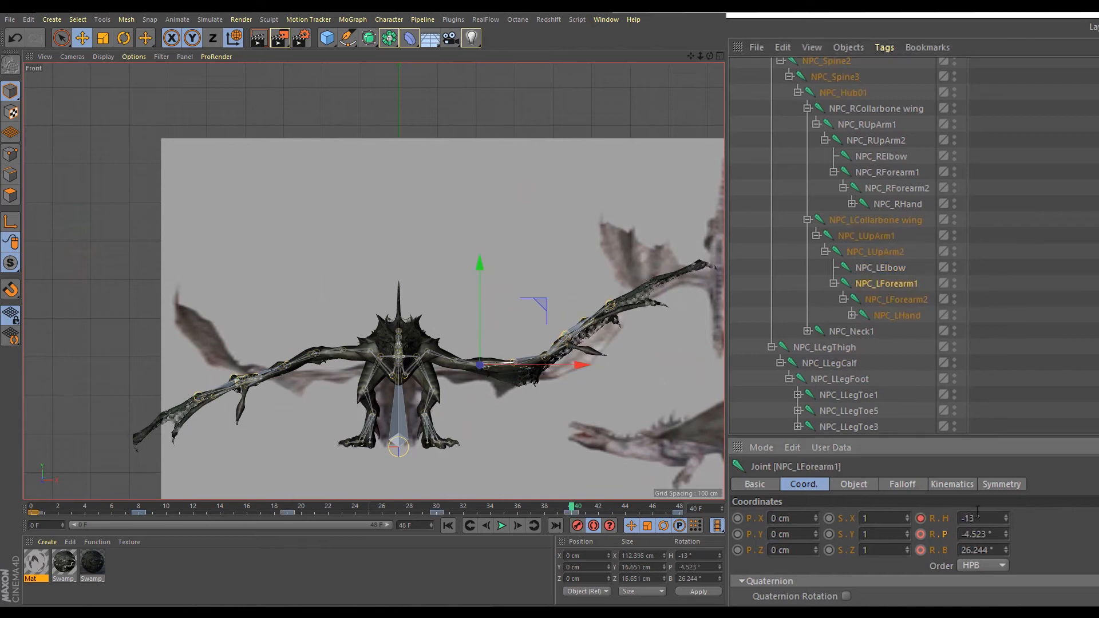
pyautogui.write('-5')
pyautogui.press('Tab')
# - Set NPC_LForearm2's heading to 9° at frame 40
pyautogui.click(896, 300)
pyautogui.click(978, 520)
pyautogui.write('9')
pyautogui.press('Tab')
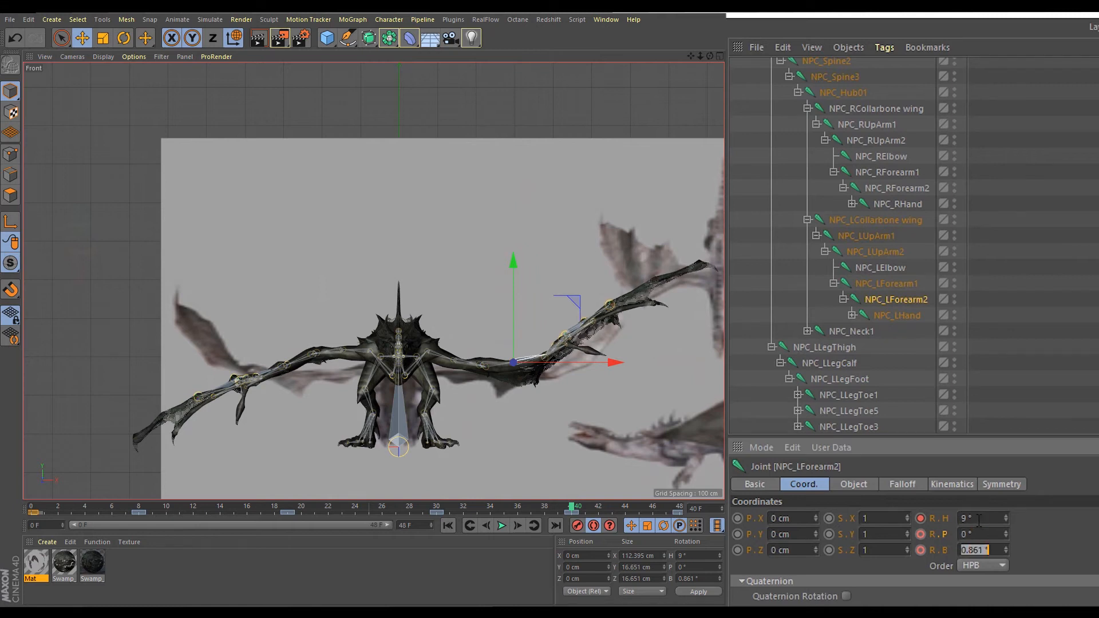
# - Set NPC_LHand's heading to 33°, pitch to 7° and bank to -43° at frame 40
pyautogui.click(896, 316)
pyautogui.write('33')
pyautogui.press('Tab')
pyautogui.write('-43')
pyautogui.press('Return')
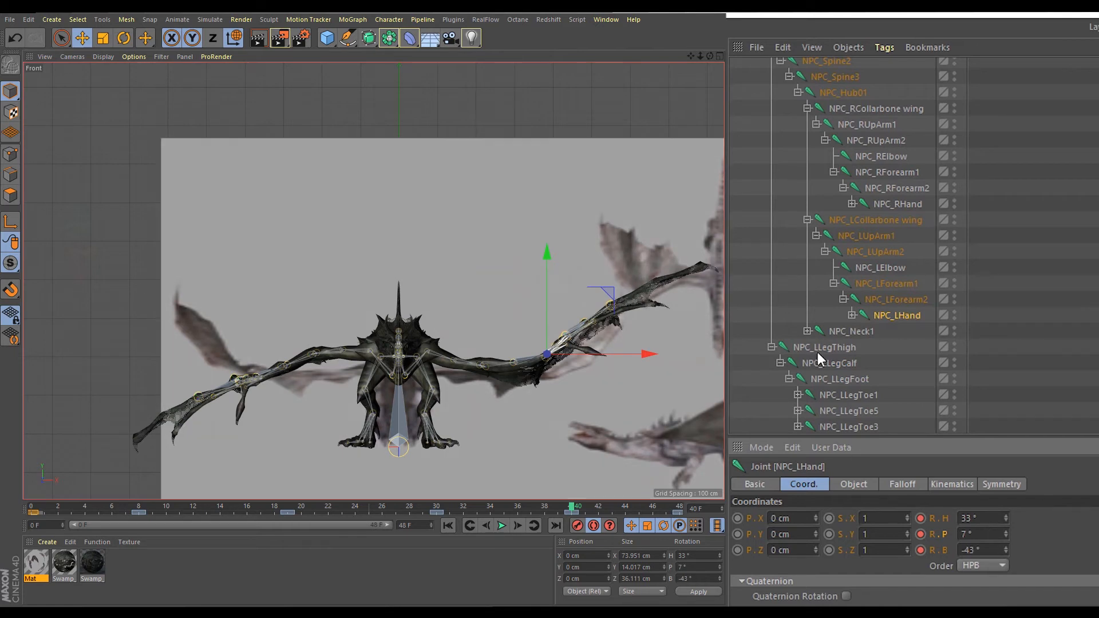
# - Set NPC_RCollarbone wing's heading to 9° and pitch to 21° at frame 40, mirroring the left collarbone
pyautogui.click(883, 110)
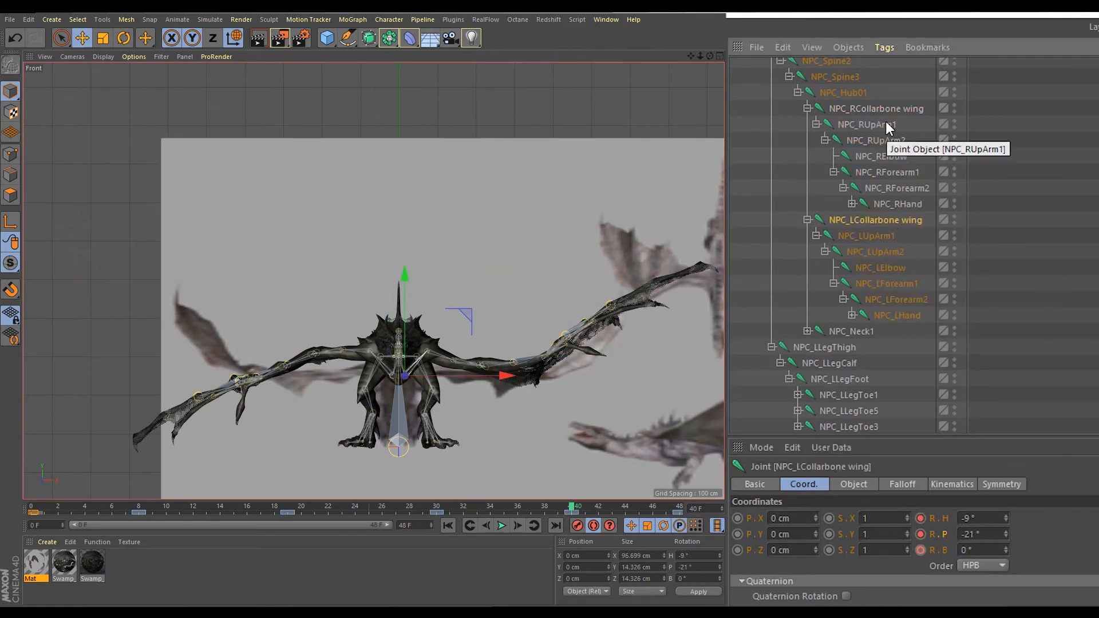
pyautogui.click(980, 518)
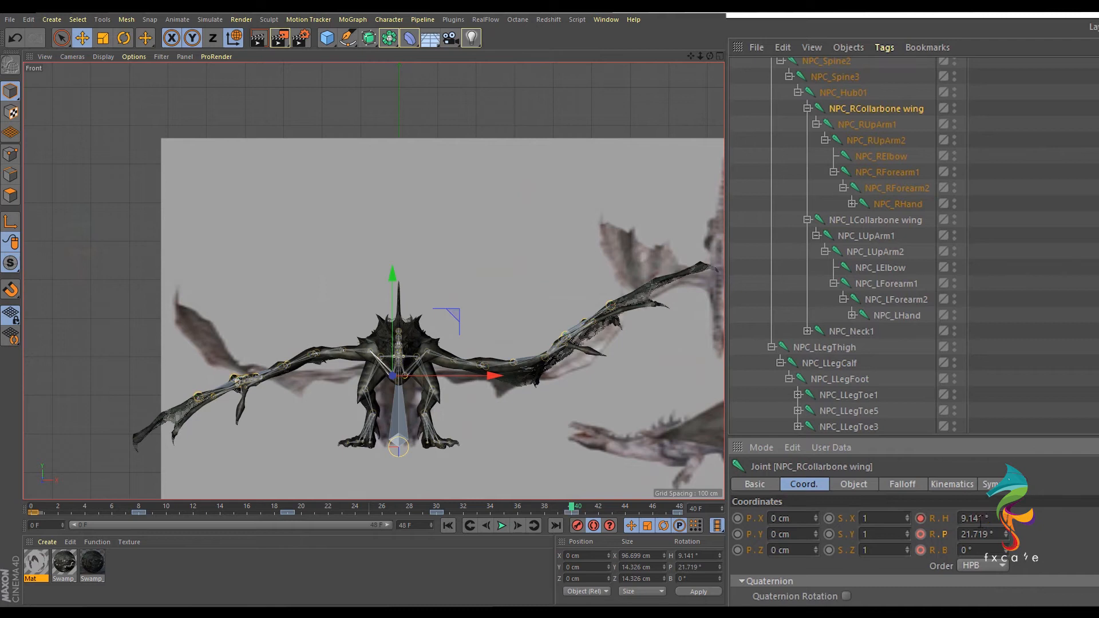
pyautogui.write('9')
pyautogui.press('Return')
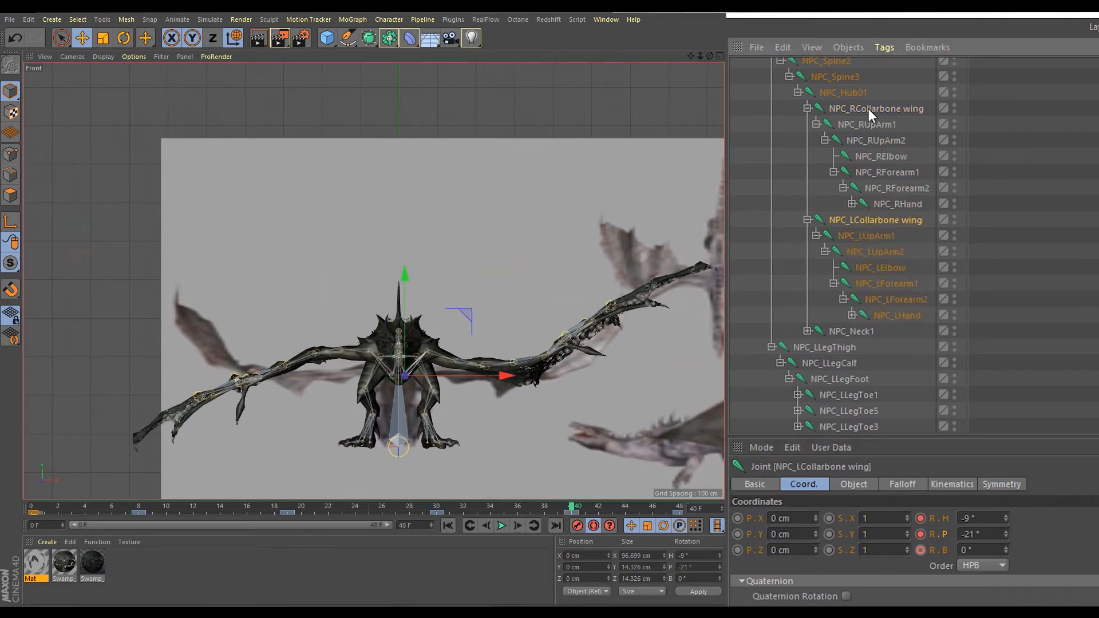
pyautogui.click(986, 532)
pyautogui.write('21')
pyautogui.press('Return')
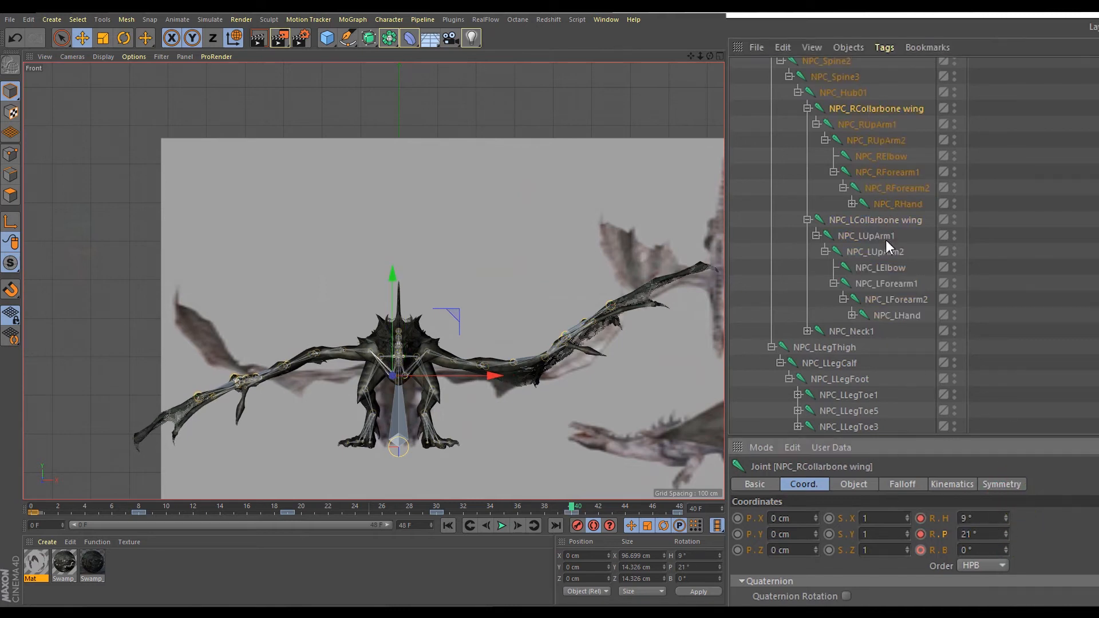
# - Set NPC_RUpArm1's heading to -1.5° at frame 40, and select NPC_RUpArm2
pyautogui.click(866, 124)
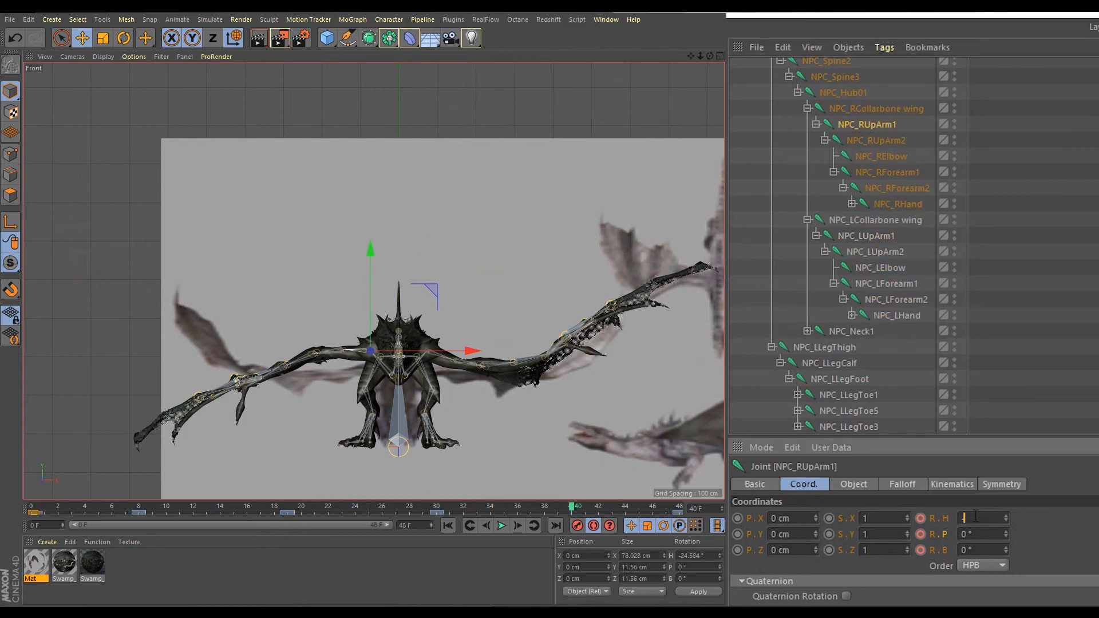
pyautogui.write('-1.5')
pyautogui.press('Return')
pyautogui.click(876, 140)
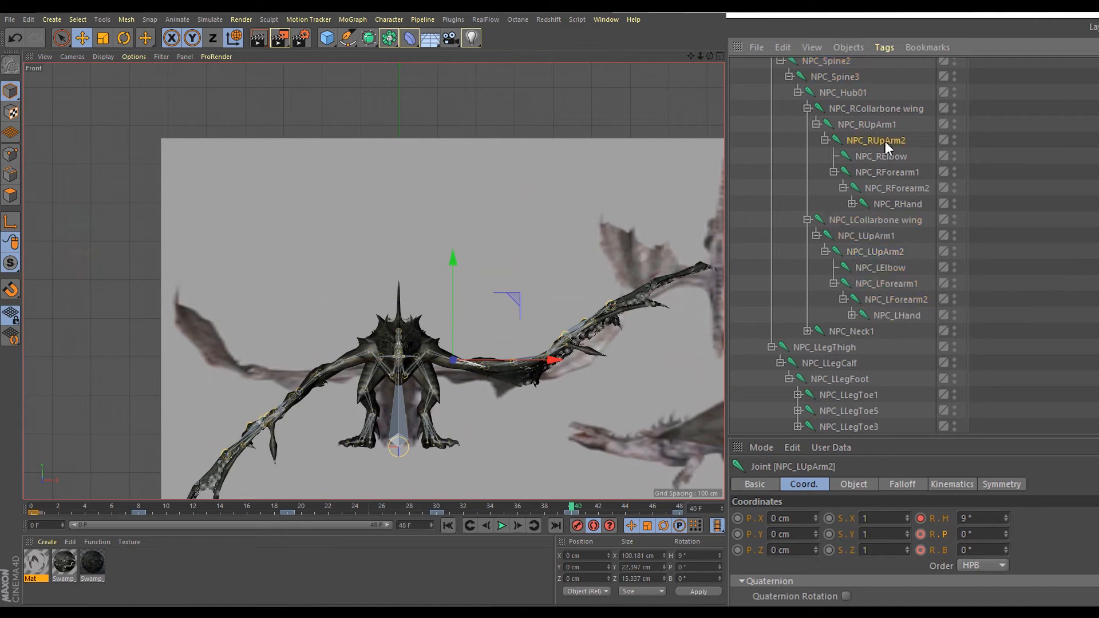
# - Set NPC_RUpArm2's heading to -9° at frame 40
pyautogui.click(979, 519)
pyautogui.doubleClick(981, 522)
pyautogui.write('-9')
pyautogui.press('Return')
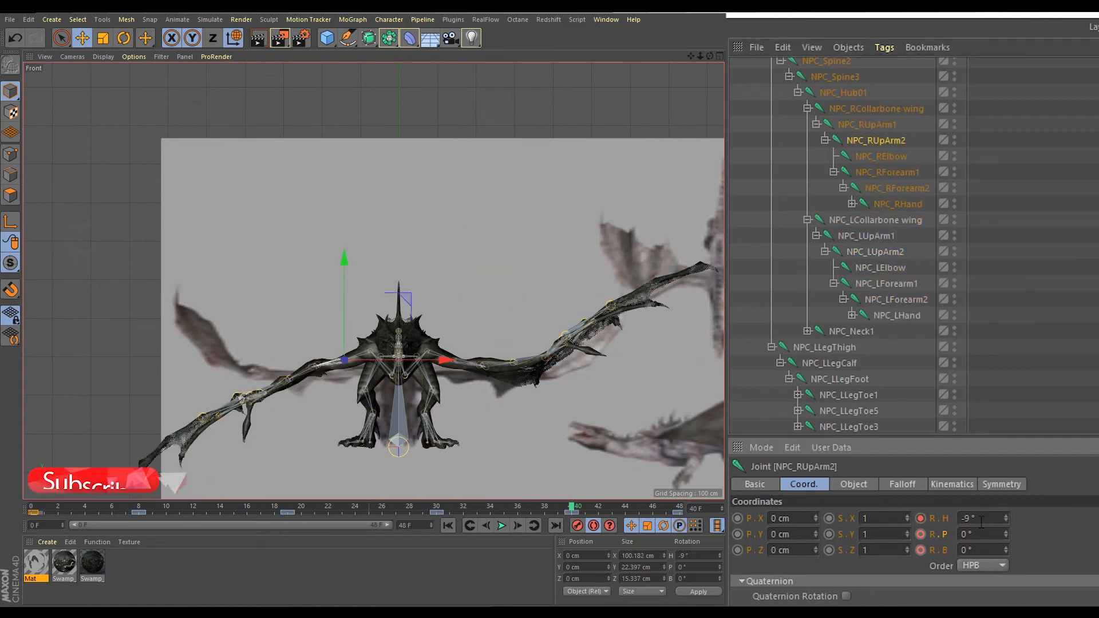
pyautogui.click(901, 268)
pyautogui.click(898, 172)
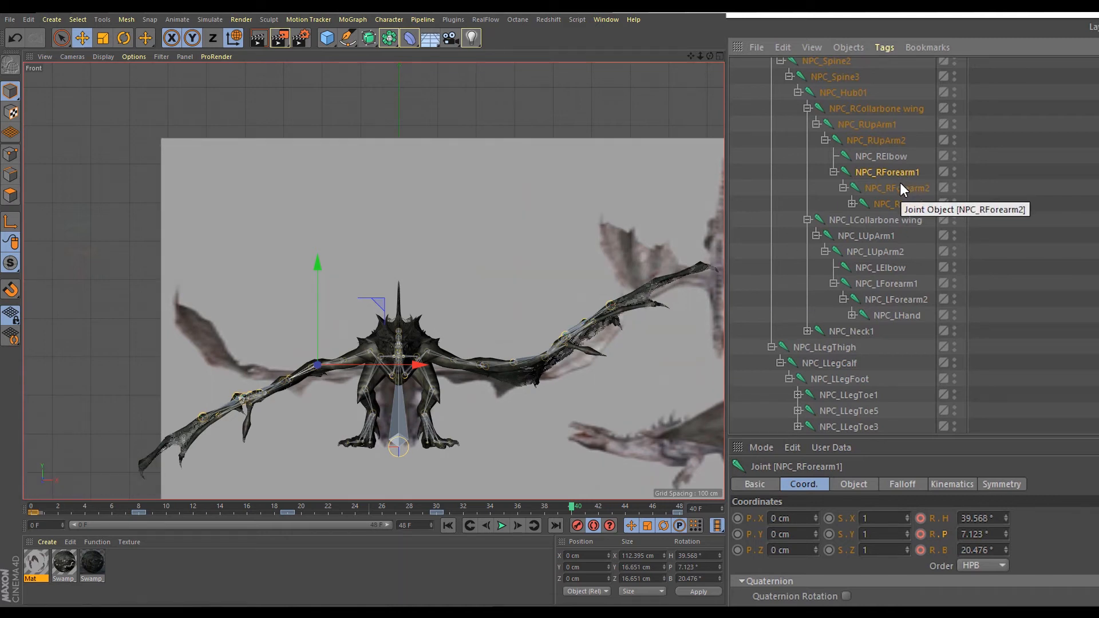
pyautogui.click(901, 193)
pyautogui.click(905, 207)
pyautogui.click(909, 190)
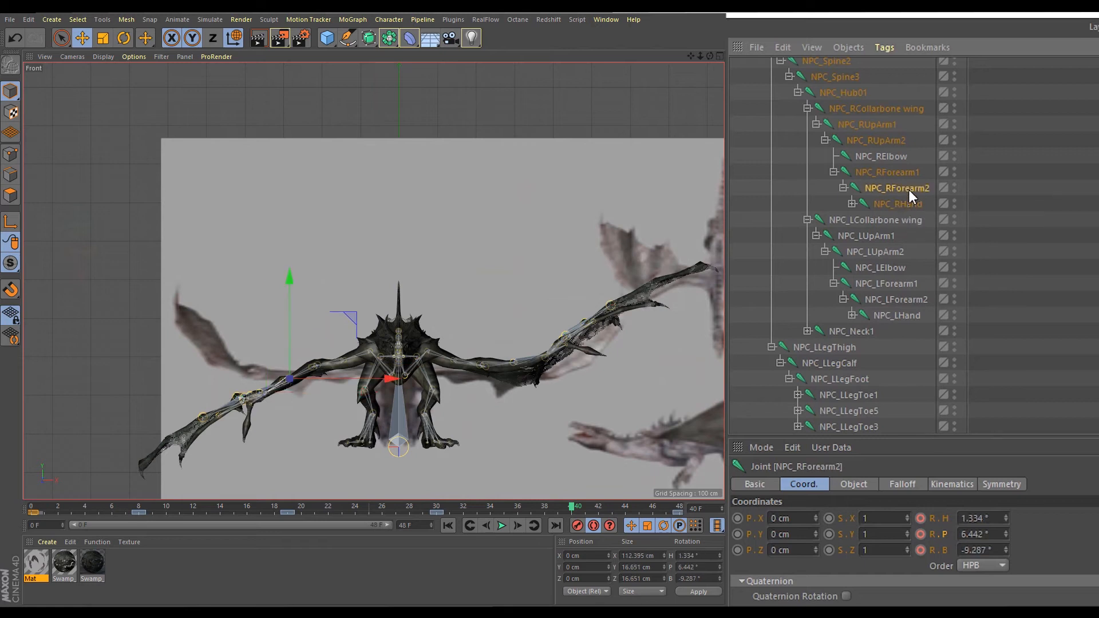
pyautogui.moveTo(1004, 535); pyautogui.dragTo(1004, 541)
pyautogui.hotkey('ctrl', 'z')
# - Set NPC_RForearm1's heading to 13° at frame 40, mirroring NPC_LForearm1
pyautogui.click(909, 285)
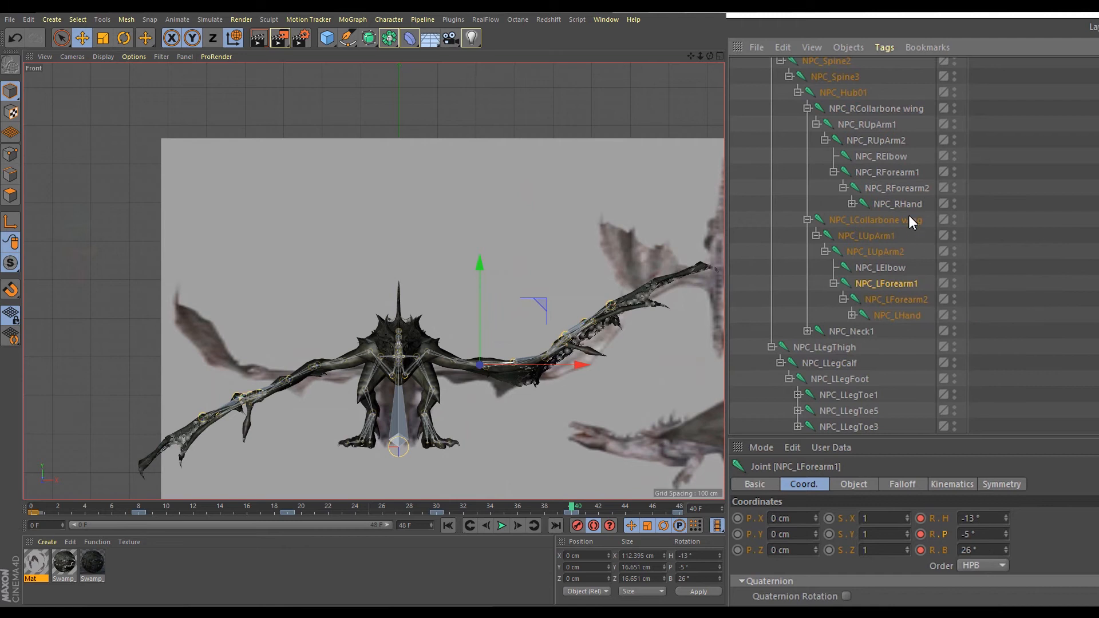
pyautogui.click(903, 173)
pyautogui.click(900, 283)
pyautogui.click(899, 170)
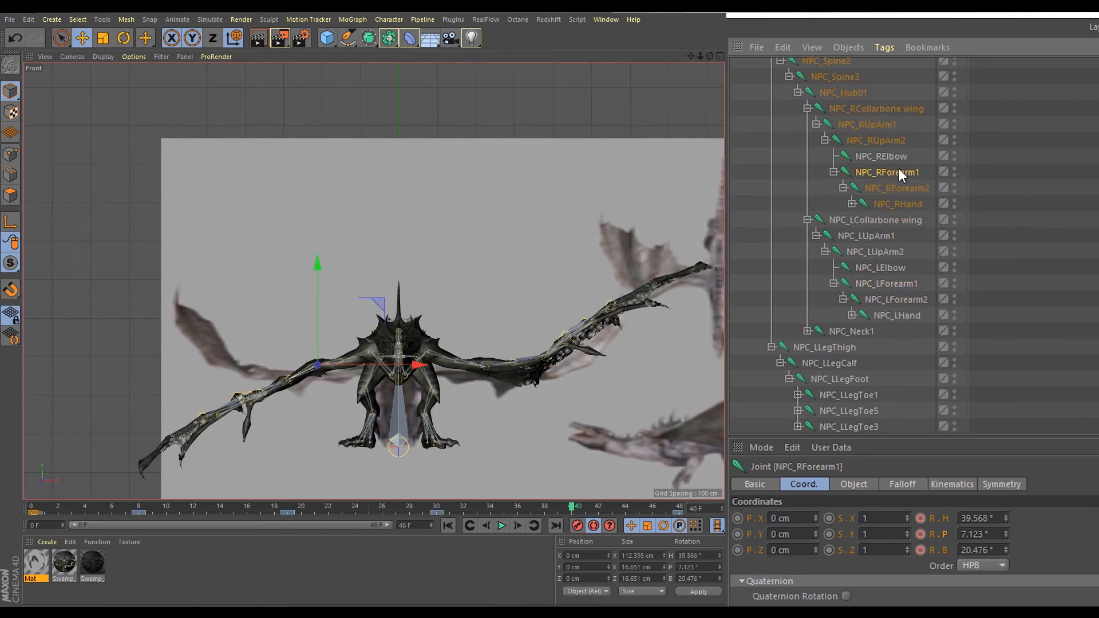
pyautogui.click(904, 287)
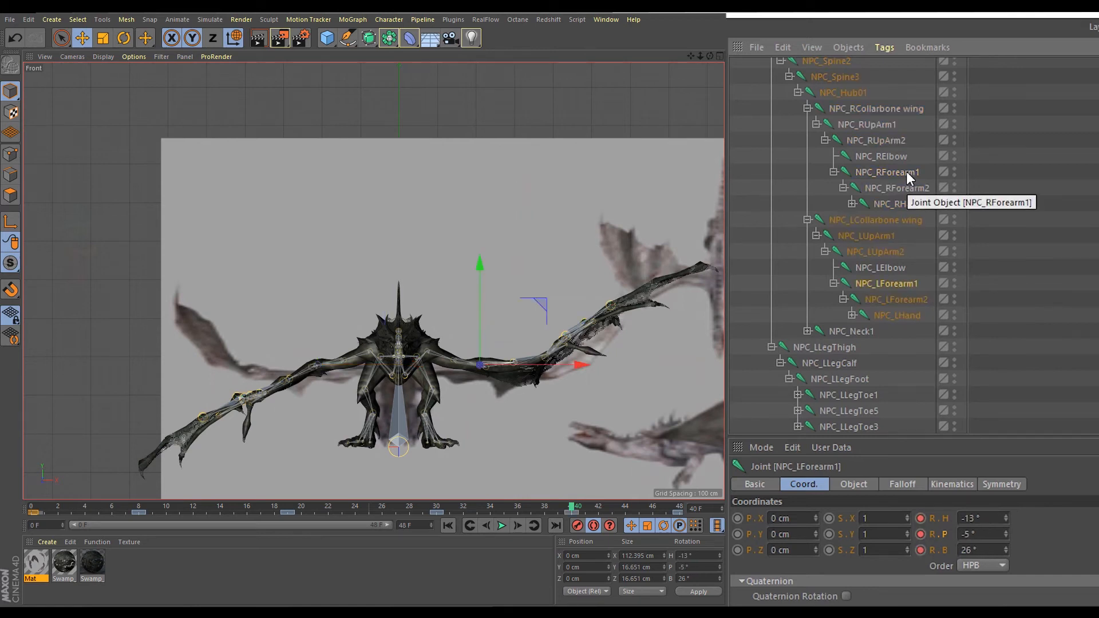
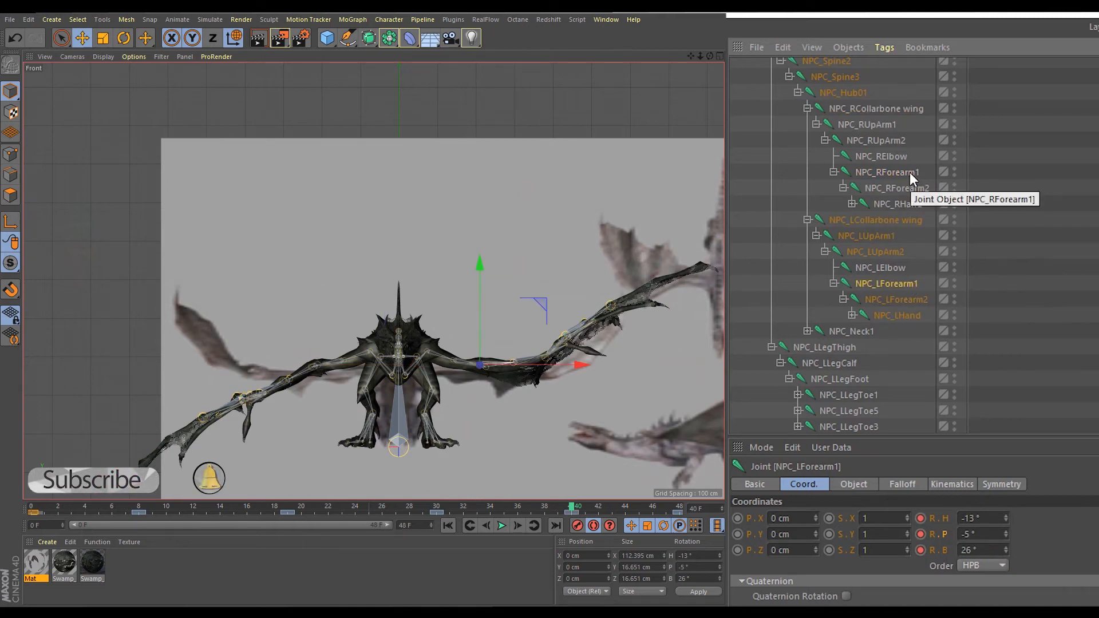
pyautogui.click(911, 177)
pyautogui.click(978, 518)
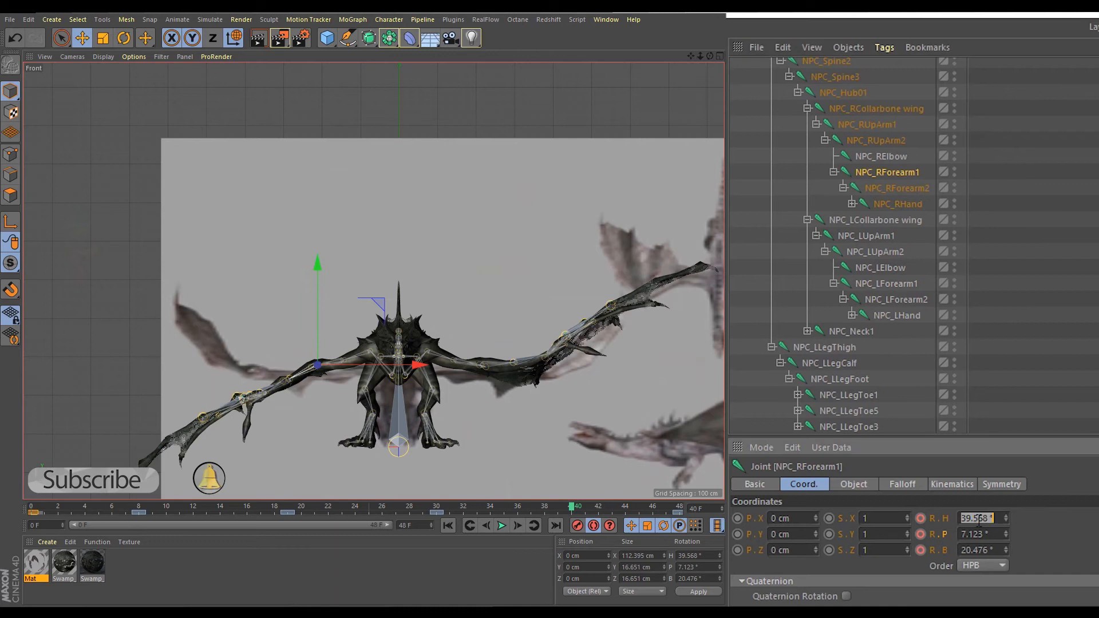
pyautogui.press('Return')
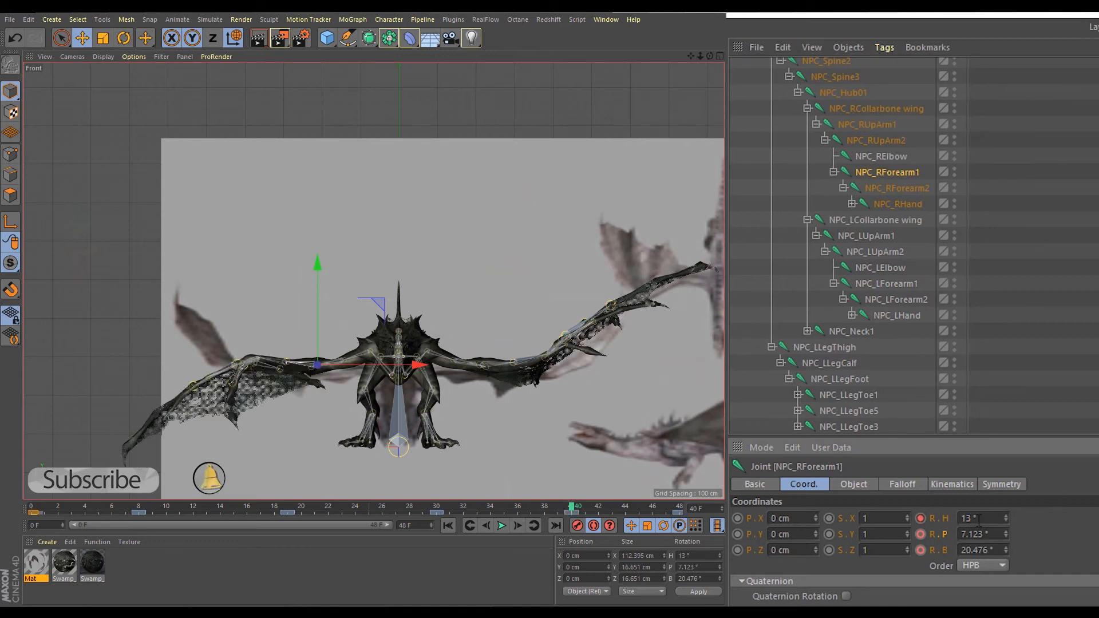
# - Set NPC_RForearm1's pitch to 5° and bank to 26° at frame 40, using NPC_LForearm1 as reference
pyautogui.click(905, 284)
pyautogui.click(901, 173)
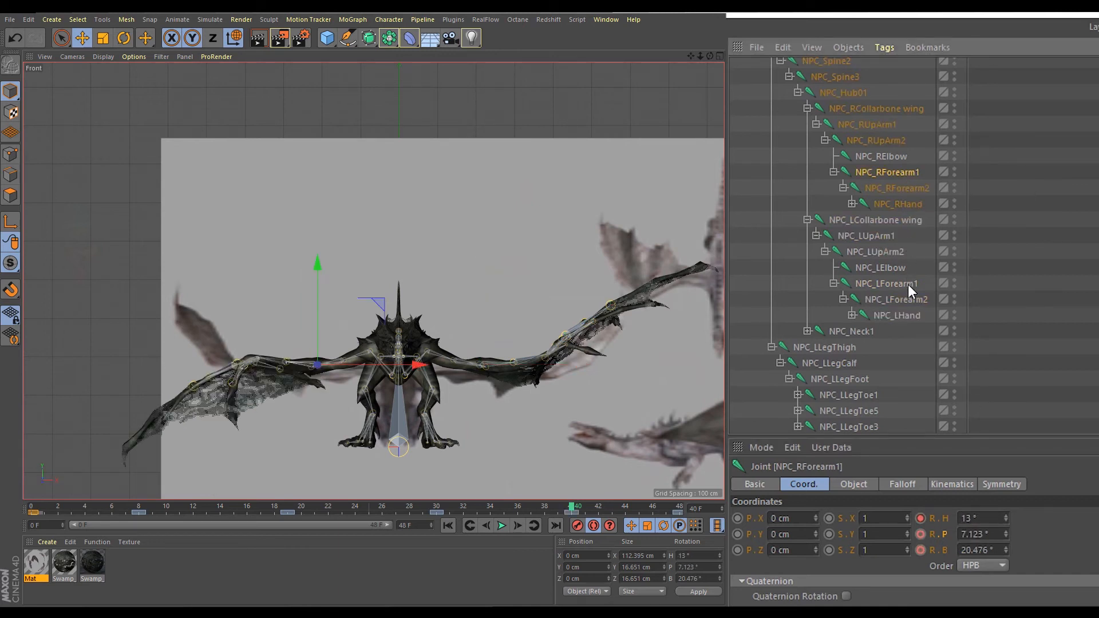
pyautogui.click(974, 534)
pyautogui.write('5')
pyautogui.press('Return')
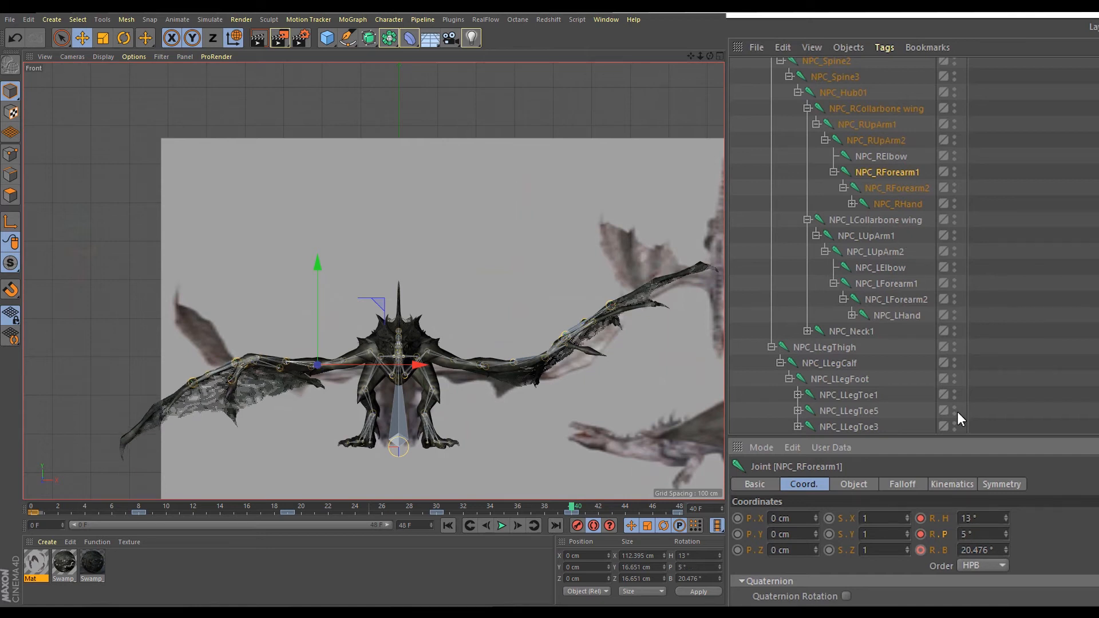
pyautogui.click(912, 284)
pyautogui.click(888, 172)
pyautogui.click(980, 550)
pyautogui.write('26')
pyautogui.press('Return')
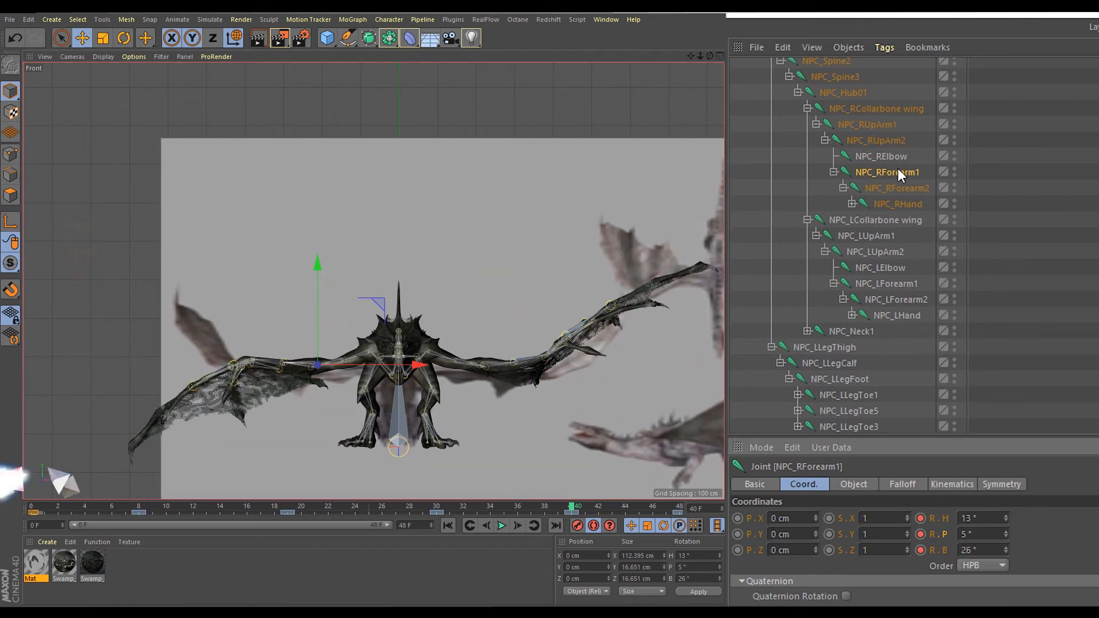
# - Set NPC_RHand's bank to -43° at frame 40, matching NPC_LHand
pyautogui.click(901, 284)
pyautogui.click(899, 205)
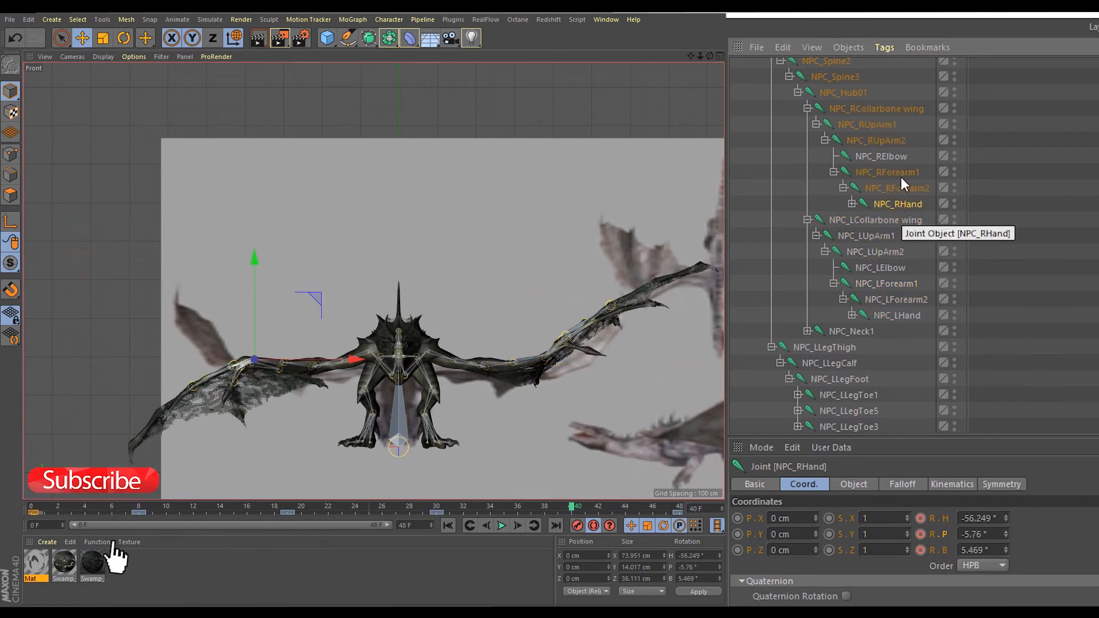
pyautogui.moveTo(1006, 550); pyautogui.dragTo(1006, 581)
pyautogui.click(899, 318)
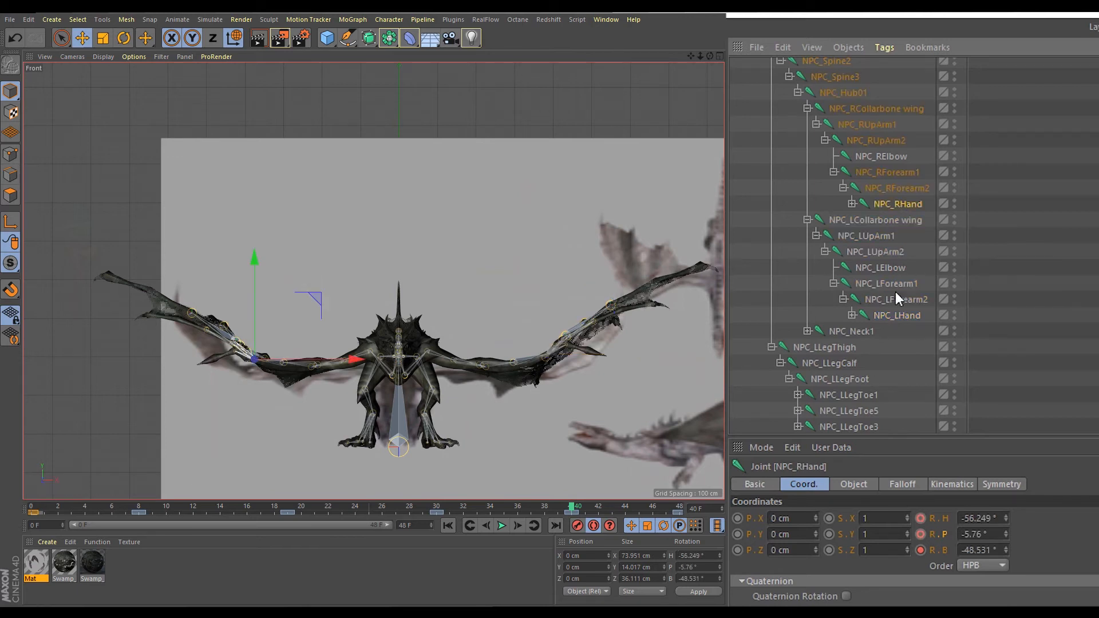
pyautogui.click(897, 205)
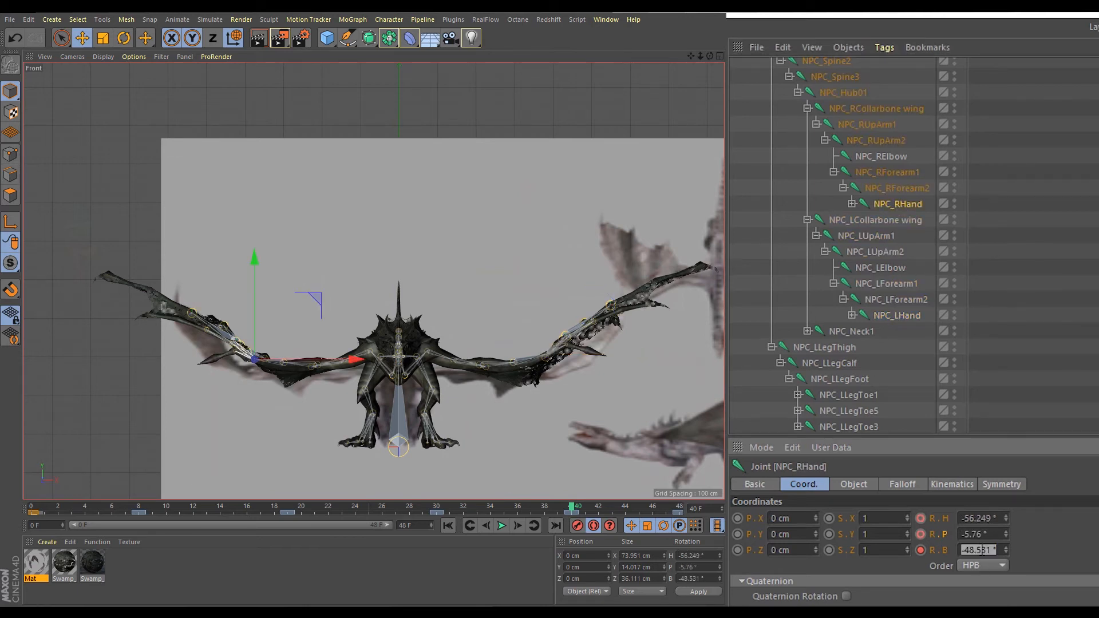
pyautogui.click(981, 550)
pyautogui.write('-43')
pyautogui.press('Return')
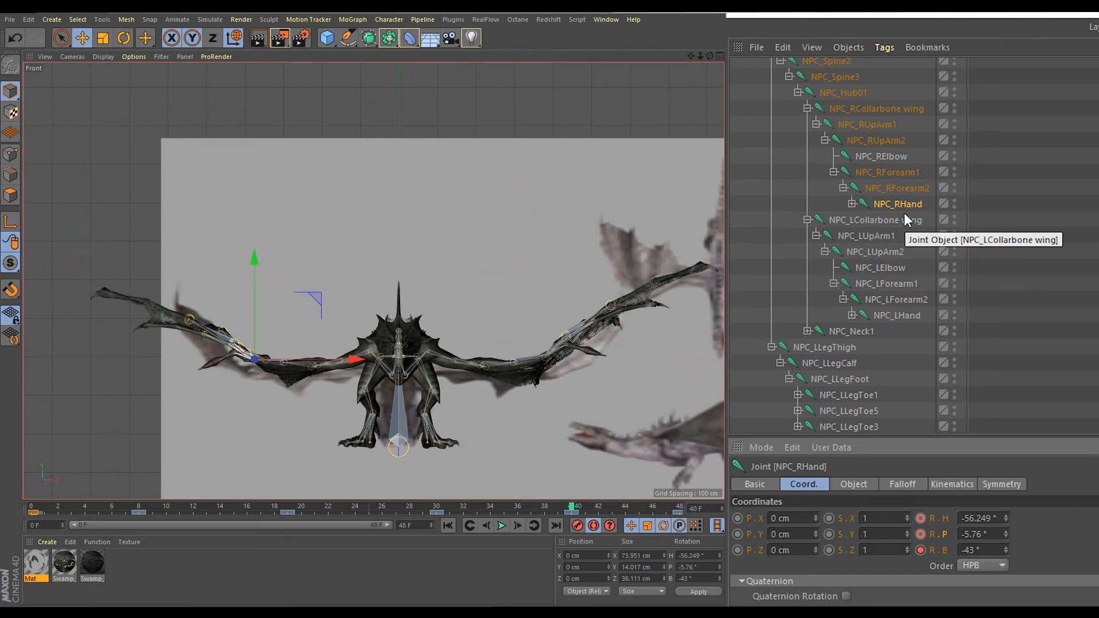
# - Set NPC_RHand's pitch to 7° and heading to -33° at frame 40, using NPC_LHand as reference
pyautogui.click(989, 538)
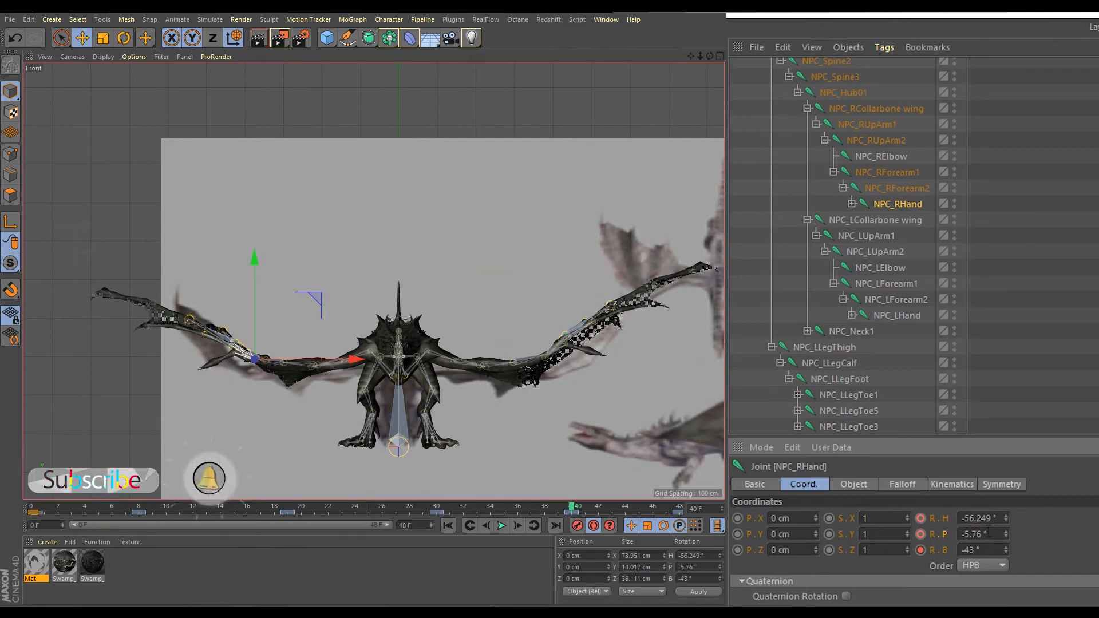
pyautogui.click(895, 315)
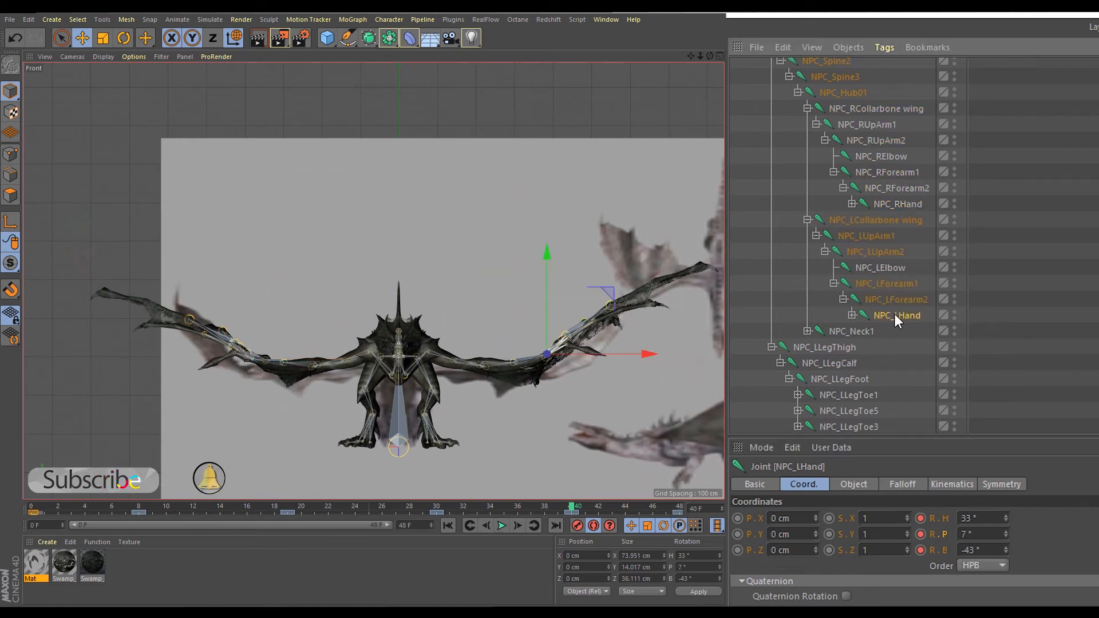
pyautogui.click(899, 204)
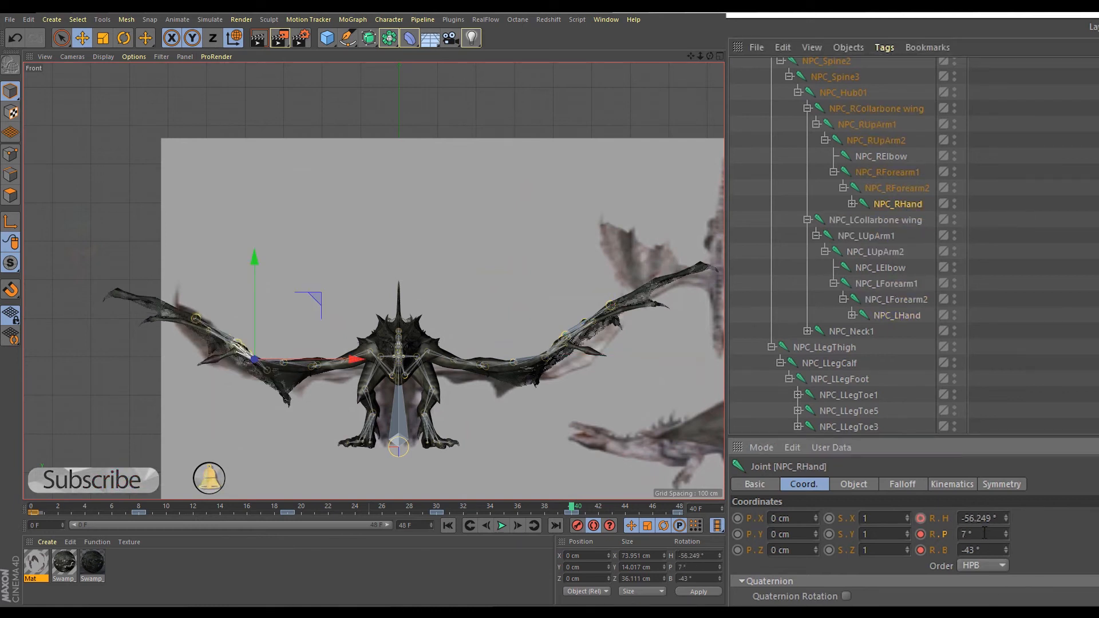
pyautogui.click(909, 315)
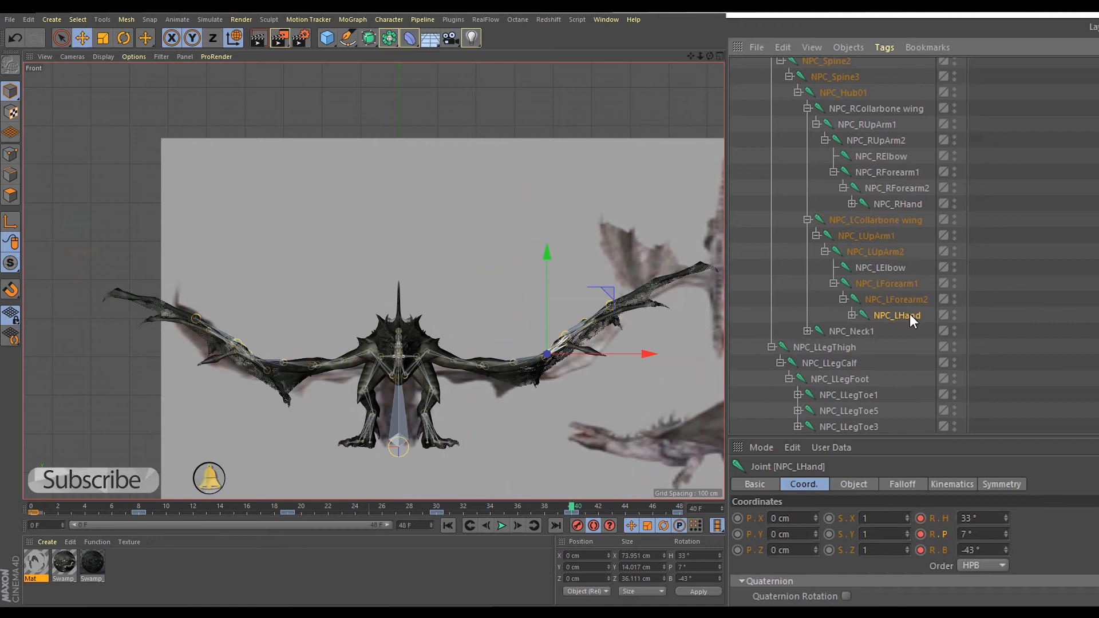
pyautogui.click(909, 206)
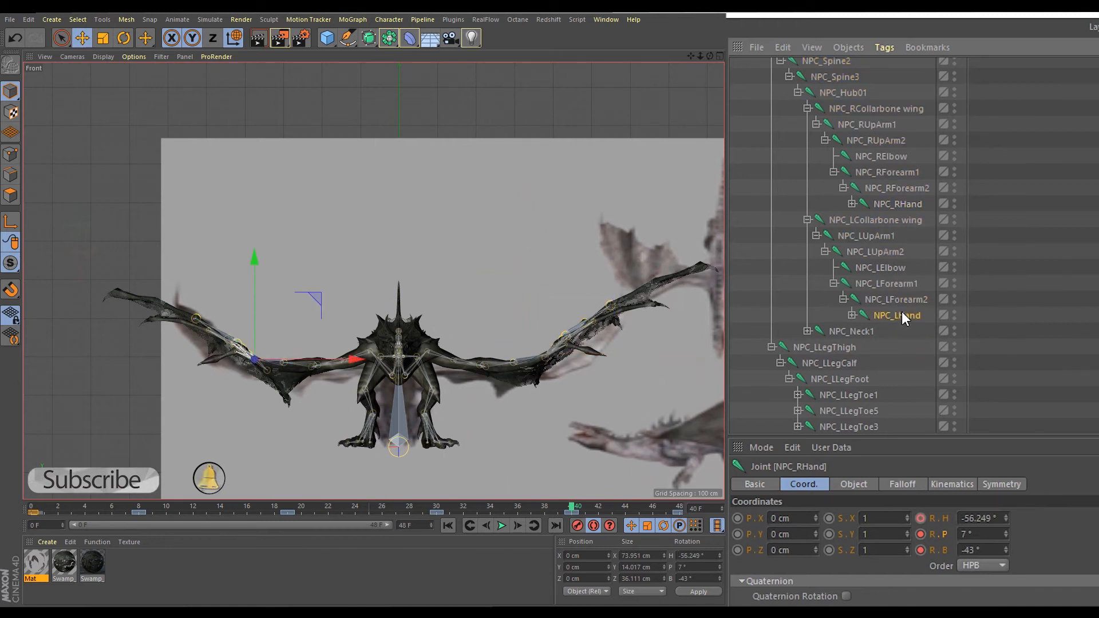
pyautogui.click(903, 313)
pyautogui.click(915, 204)
pyautogui.write('-33')
pyautogui.press('Return')
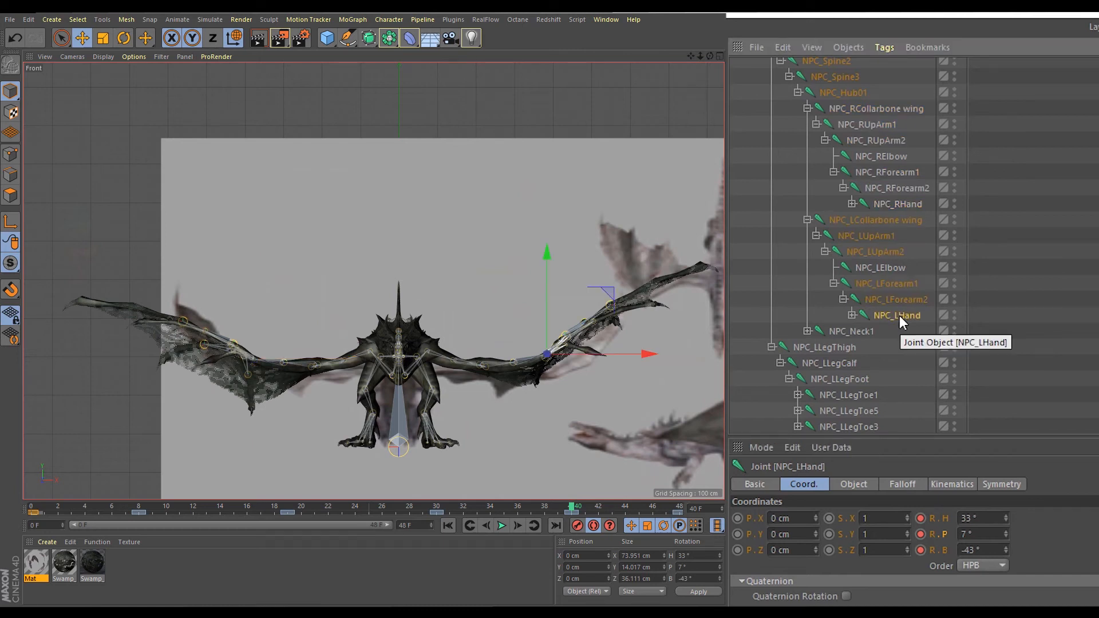
# - Set NPC_RForearm2's heading to -9°, pitch to 0° and bank to -1° at frame 40, mirroring NPC_LForearm2
pyautogui.click(896, 189)
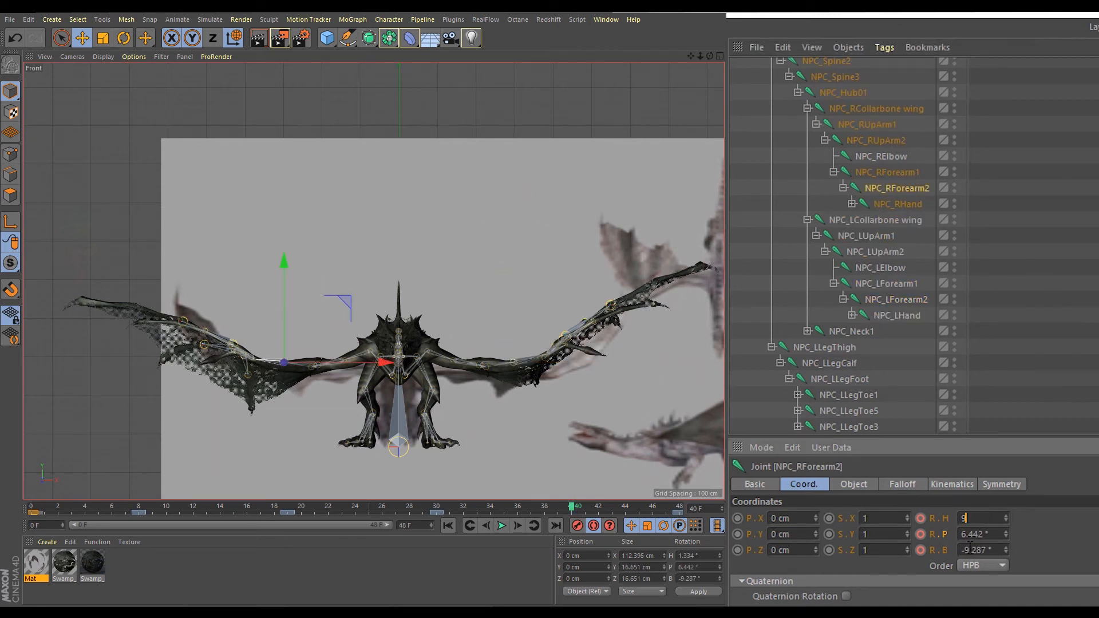
pyautogui.press('Tab')
pyautogui.press('Tab')
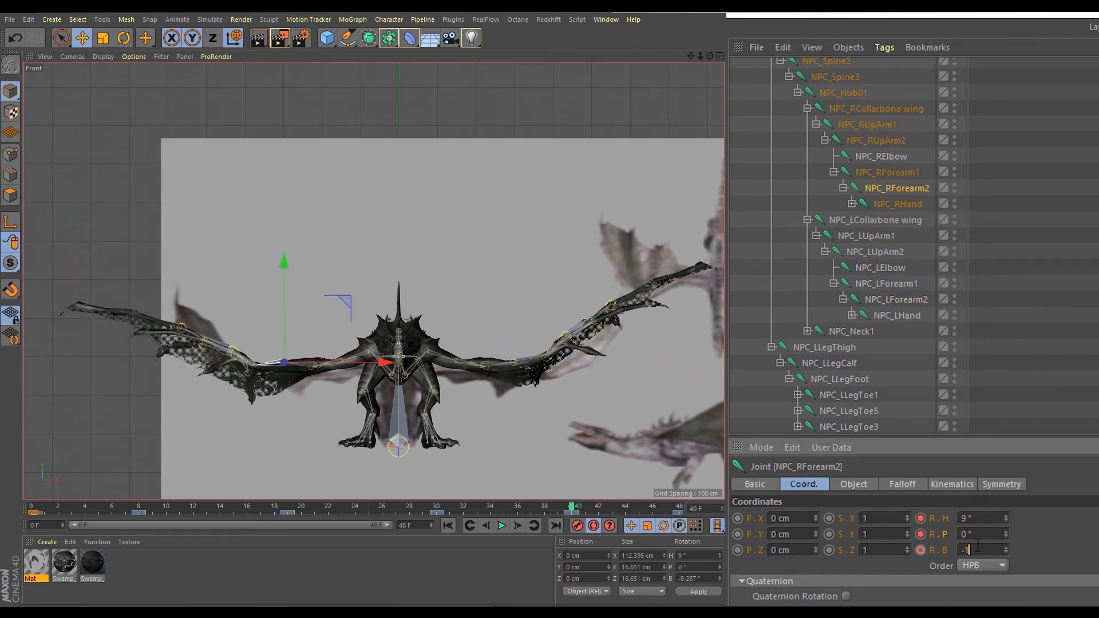
pyautogui.press('Return')
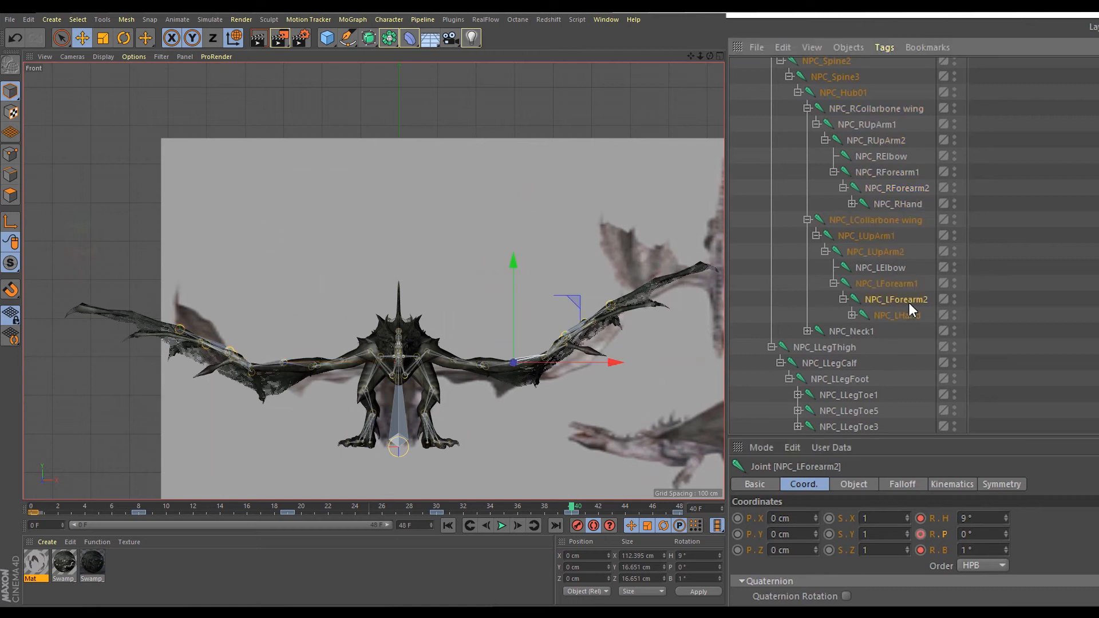
pyautogui.click(958, 518)
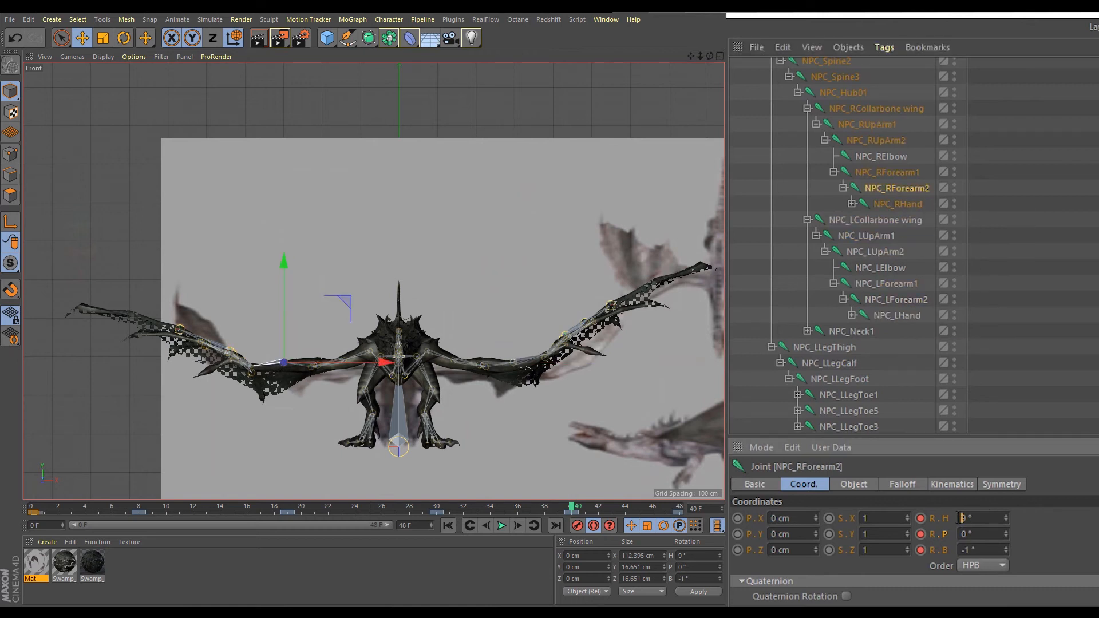
pyautogui.write('-')
pyautogui.press('Return')
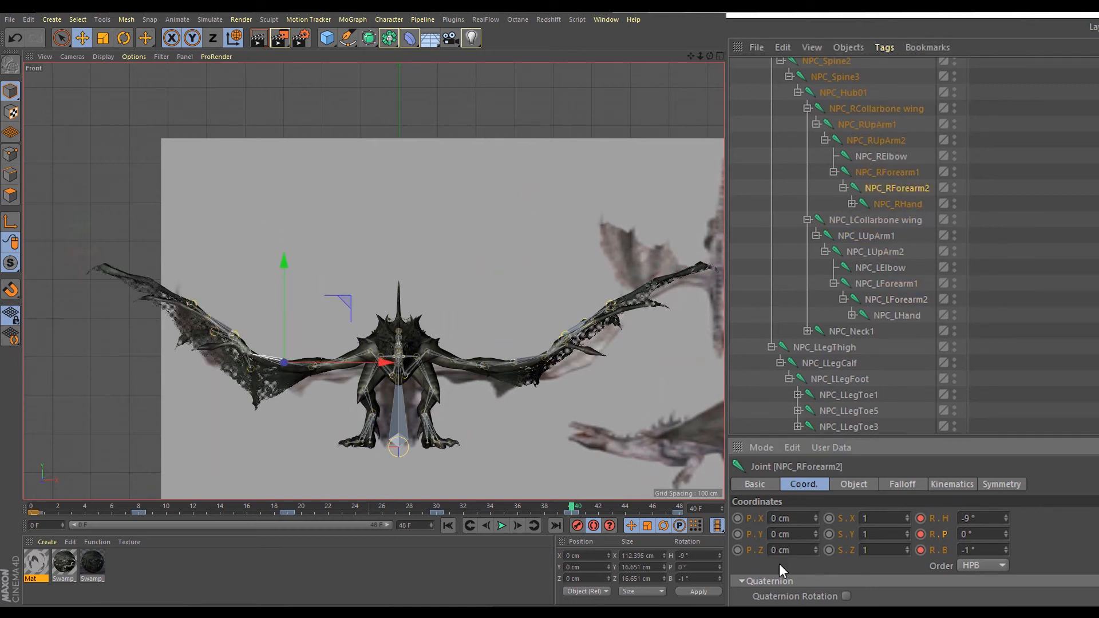
# - Review the right wing joints from hand to collarbone and scrub the timeline around frame 40 to check the pose
pyautogui.click(906, 202)
pyautogui.click(905, 173)
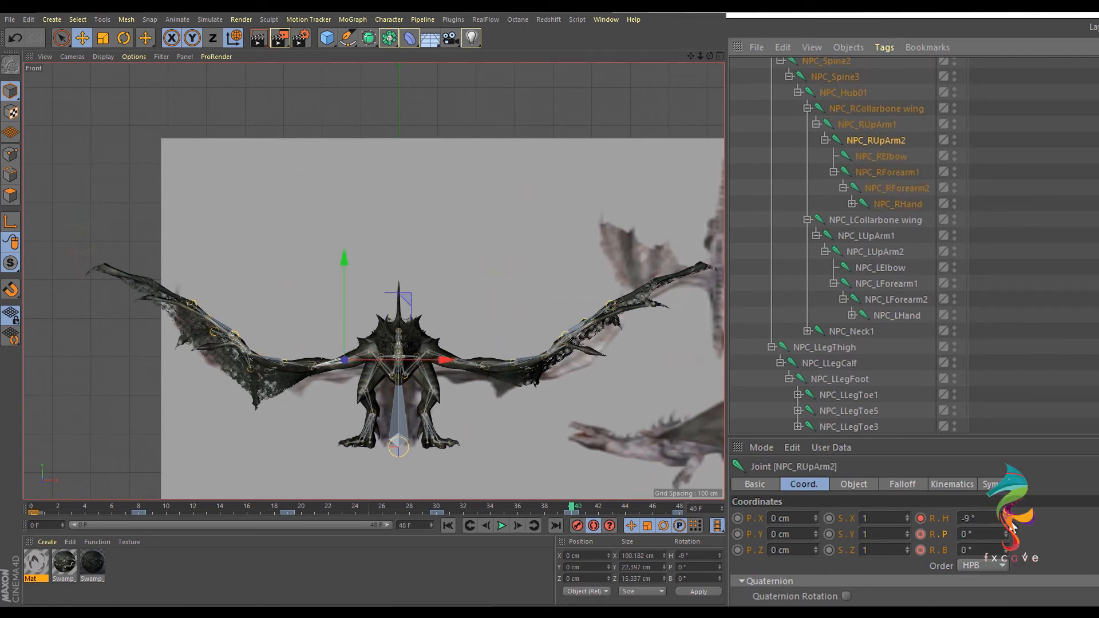
pyautogui.click(882, 124)
pyautogui.click(907, 109)
pyautogui.moveTo(559, 507)
pyautogui.mouseDown()
pyautogui.moveTo(498, 508)
pyautogui.moveTo(598, 508)
pyautogui.moveTo(546, 508)
pyautogui.moveTo(570, 508)
pyautogui.mouseUp()
pyautogui.moveTo(570, 509)
pyautogui.mouseDown()
pyautogui.moveTo(560, 509)
pyautogui.moveTo(578, 510)
pyautogui.mouseUp()
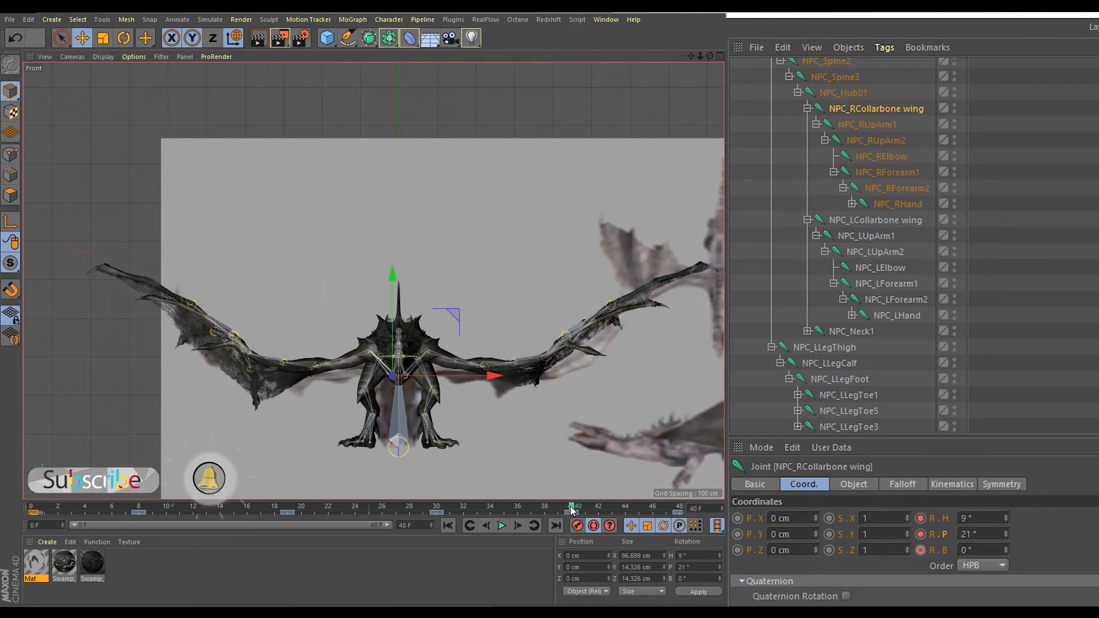
# - Compare the rotations of the right and left arm joints at frame 40, starting from NPC_Hub01
pyautogui.click(864, 93)
pyautogui.click(865, 109)
pyautogui.click(870, 125)
pyautogui.click(874, 141)
pyautogui.click(881, 172)
pyautogui.click(905, 299)
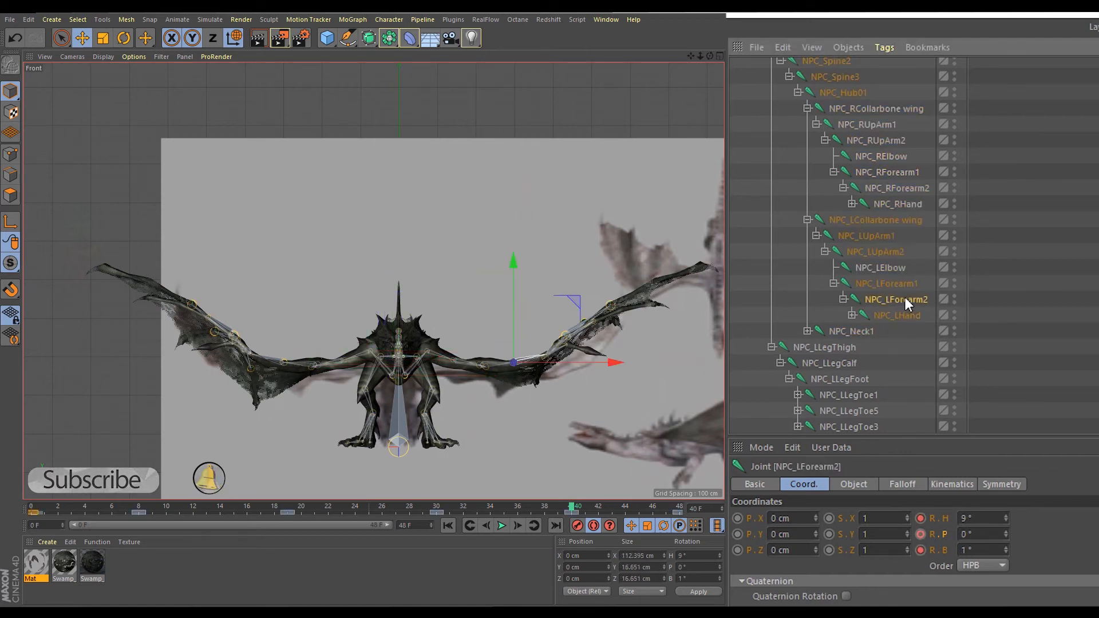
pyautogui.click(884, 252)
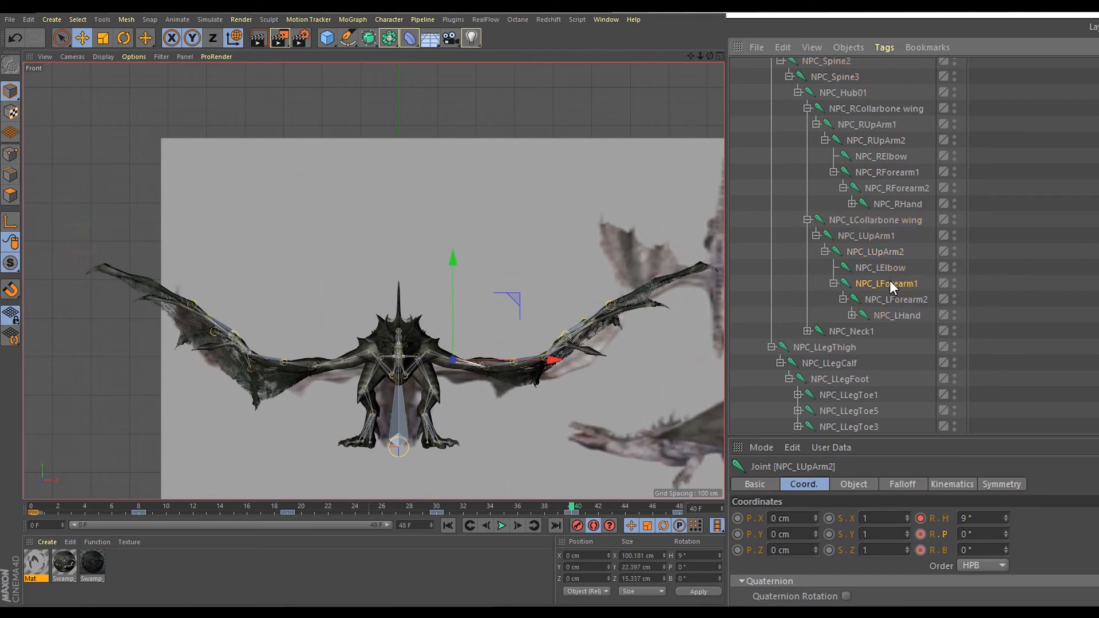
pyautogui.click(888, 172)
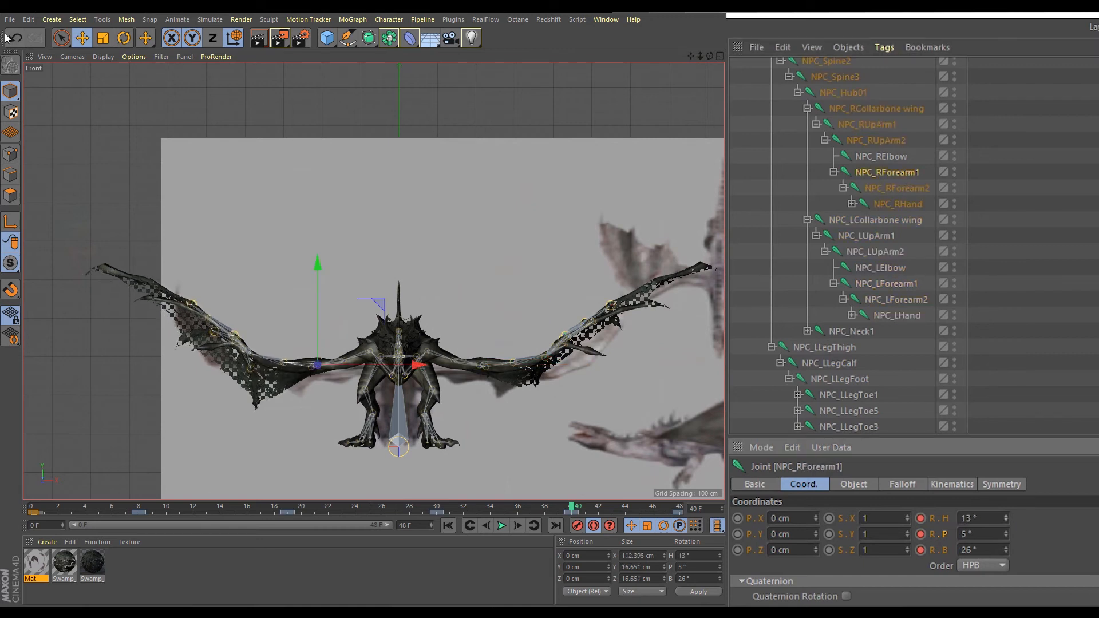
# - Try a different pitch on NPC_RForearm1, undo it, and inspect the frame 40 wing pose in the Top and Right views
pyautogui.moveTo(1006, 534); pyautogui.dragTo(1006, 556)
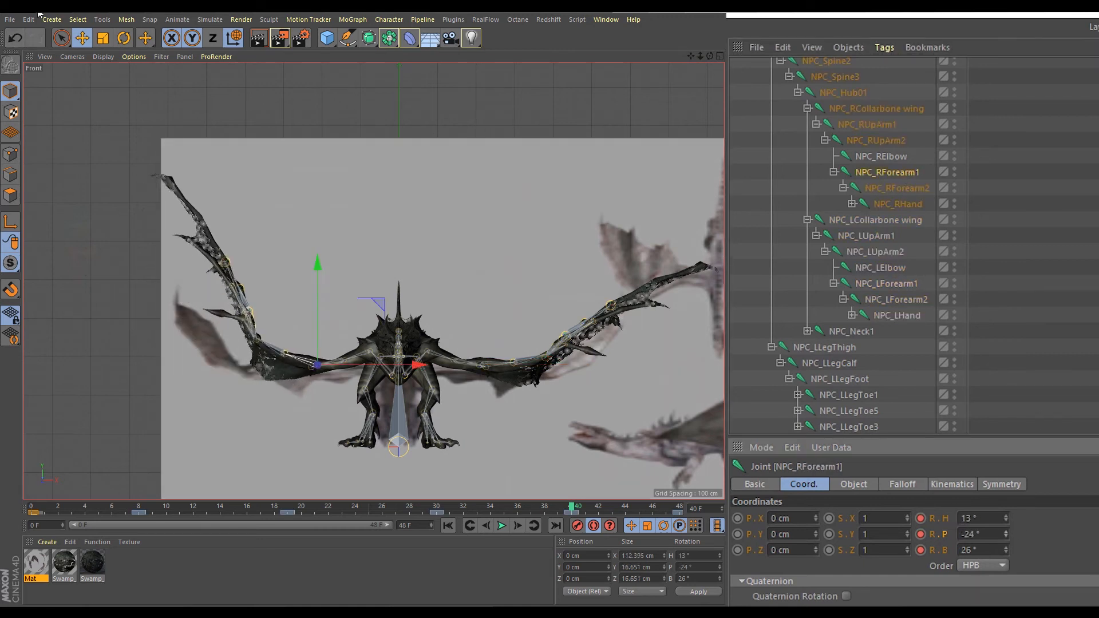
pyautogui.click(16, 37)
pyautogui.middleClick(473, 230)
pyautogui.middleClick(549, 129)
pyautogui.scroll(-2, 467, 249)
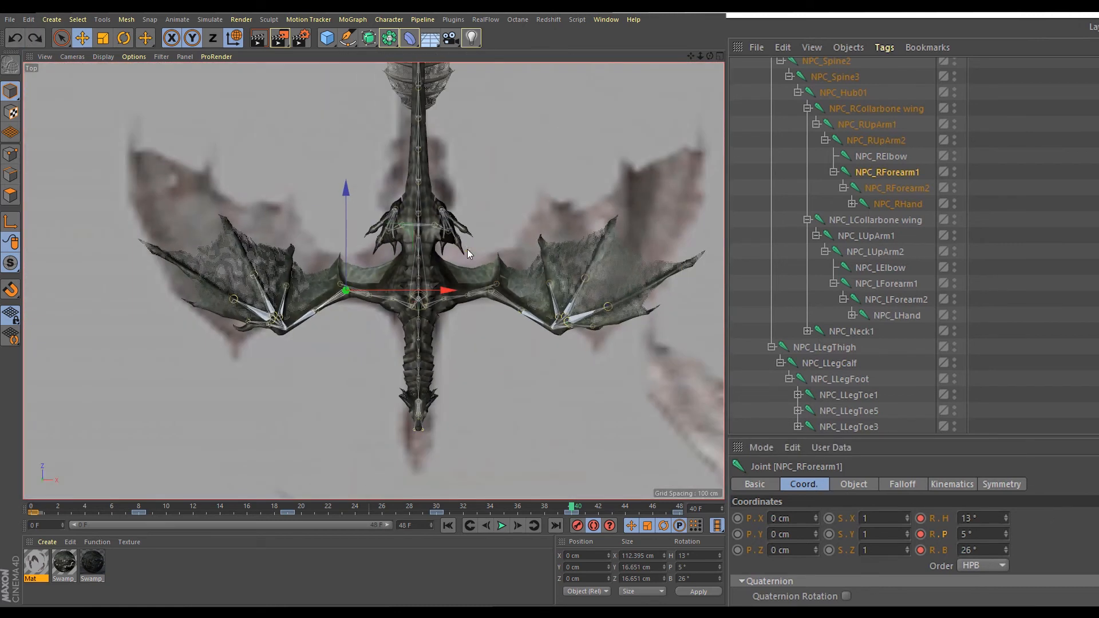
pyautogui.middleClick(515, 295)
pyautogui.middleClick(303, 380)
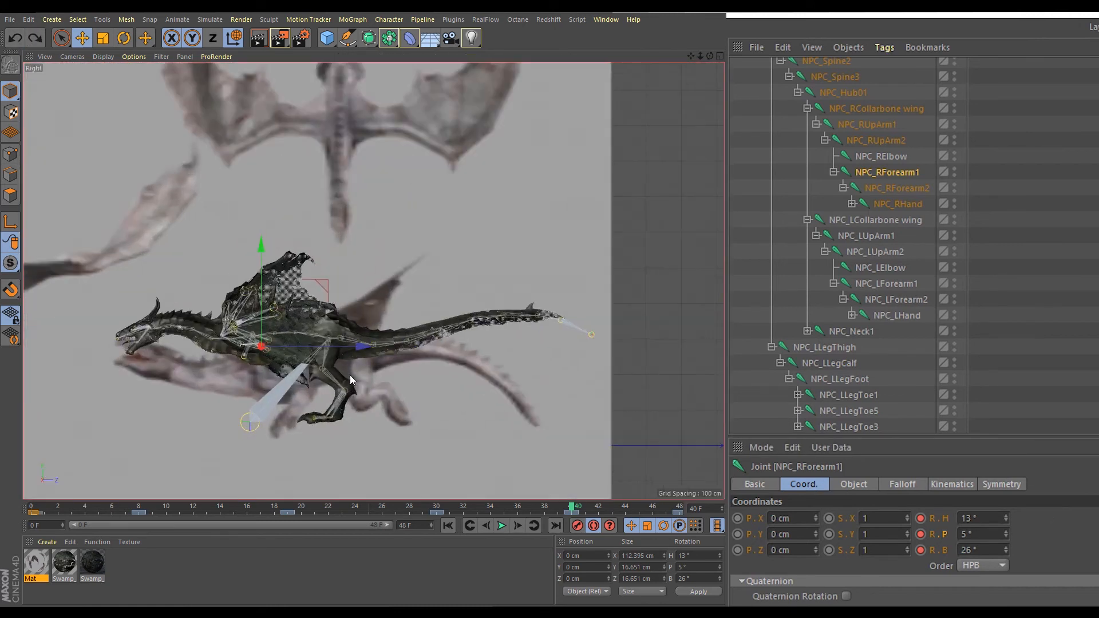
# - Compare NPC_RForearm1's rotation with NPC_LForearm1's at frame 30 in the Right view
pyautogui.middleClick(381, 343)
pyautogui.middleClick(270, 402)
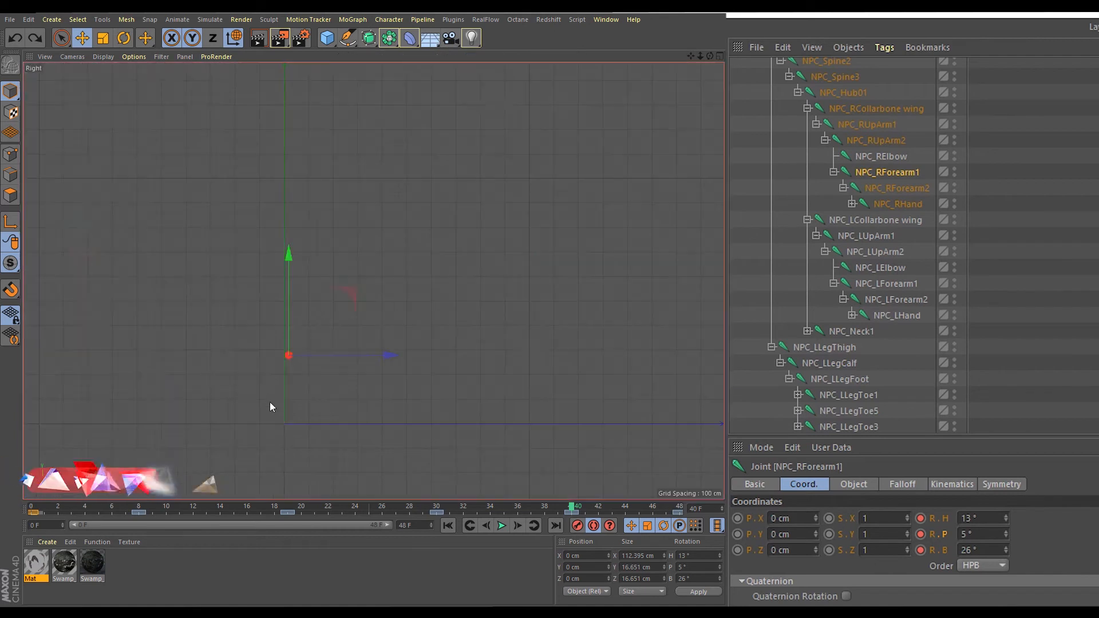
pyautogui.moveTo(545, 507); pyautogui.dragTo(443, 517)
pyautogui.scroll(2, 321, 232)
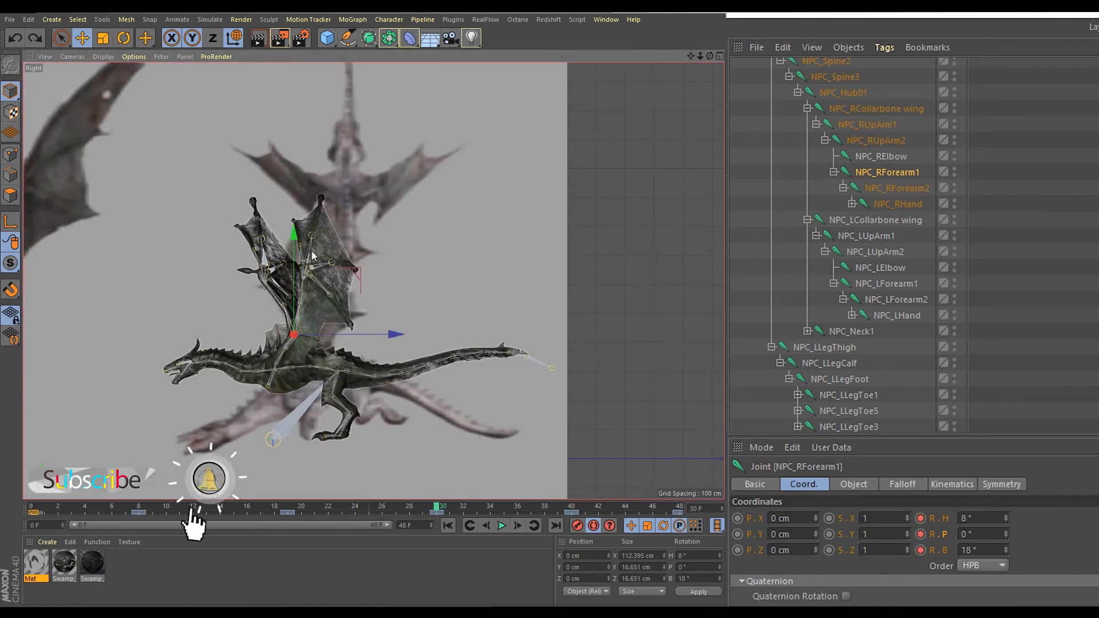
pyautogui.click(888, 175)
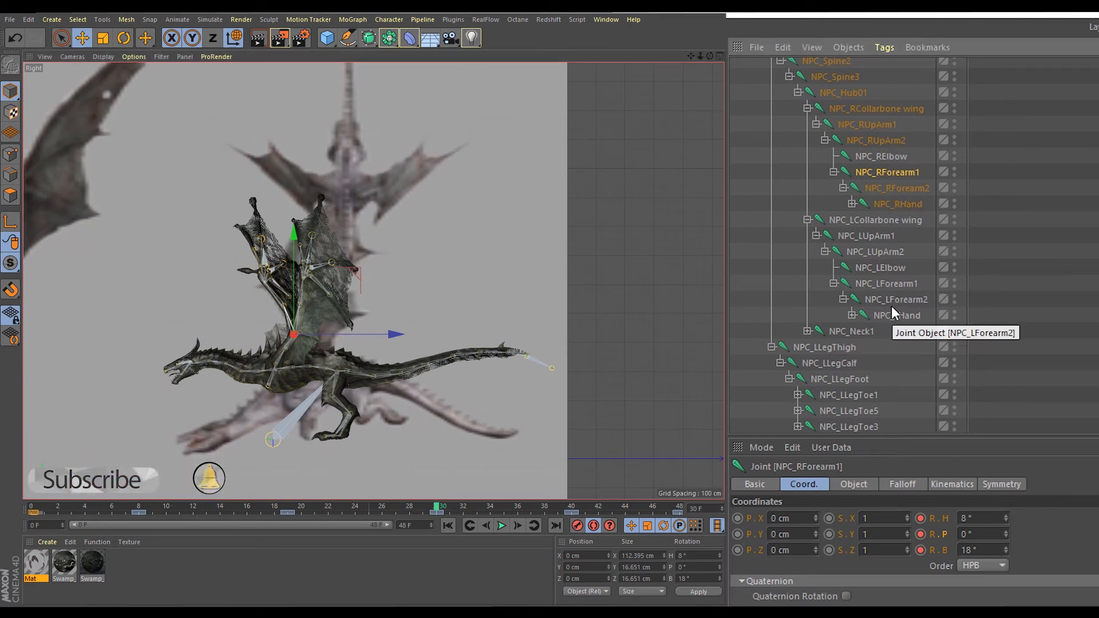
pyautogui.click(891, 285)
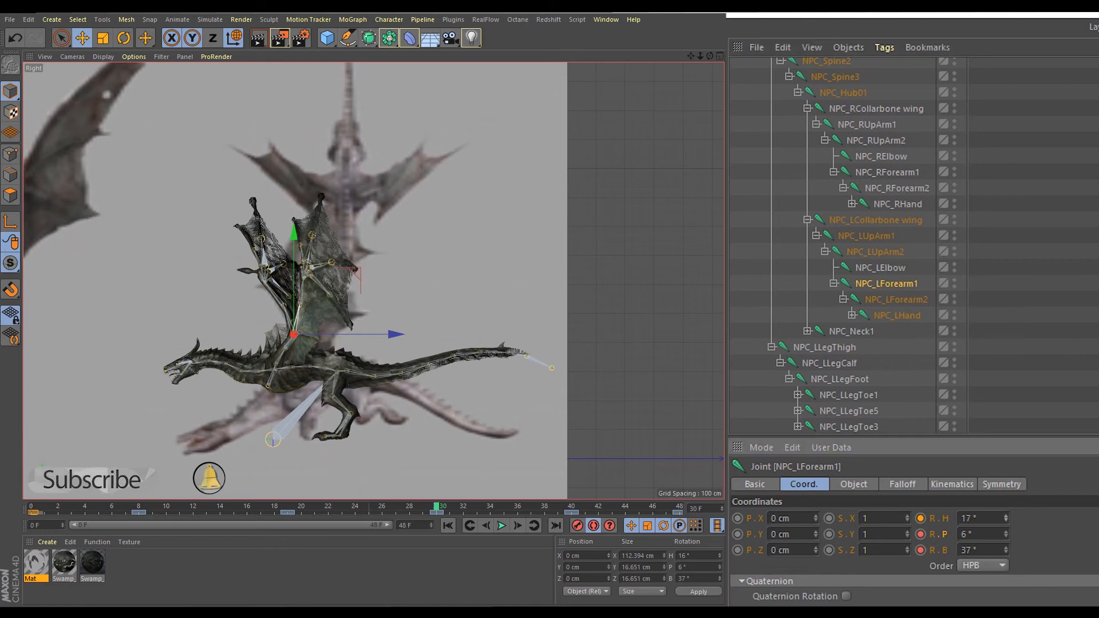
pyautogui.click(890, 171)
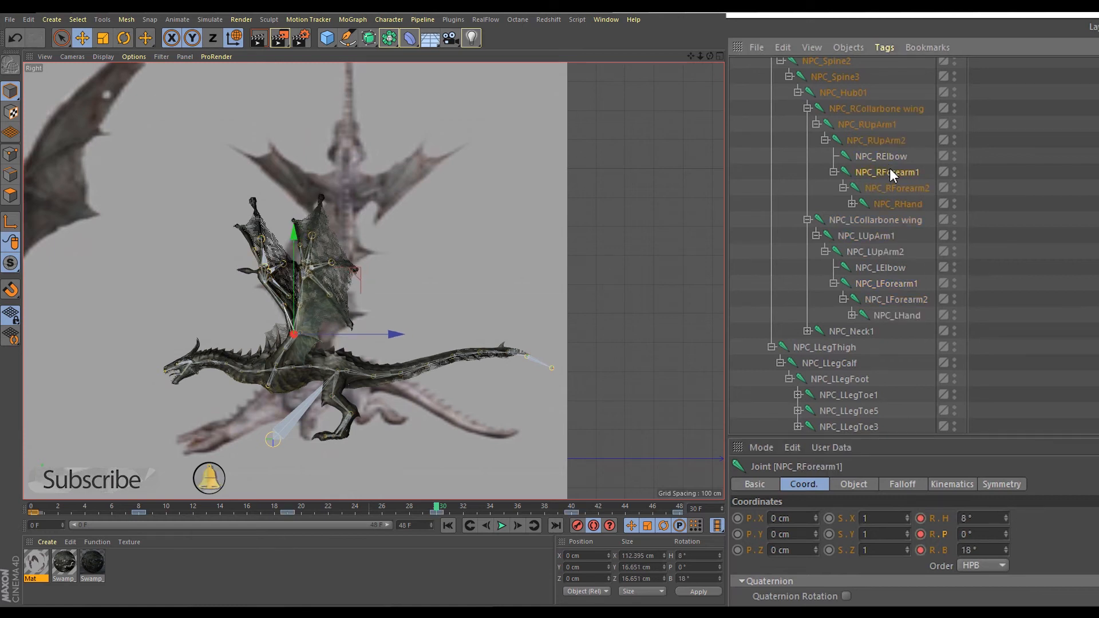
# - Try a heading of 16° on NPC_RForearm1 at frame 30
pyautogui.doubleClick(994, 517)
pyautogui.write('16')
pyautogui.press('Return')
pyautogui.click(15, 37)
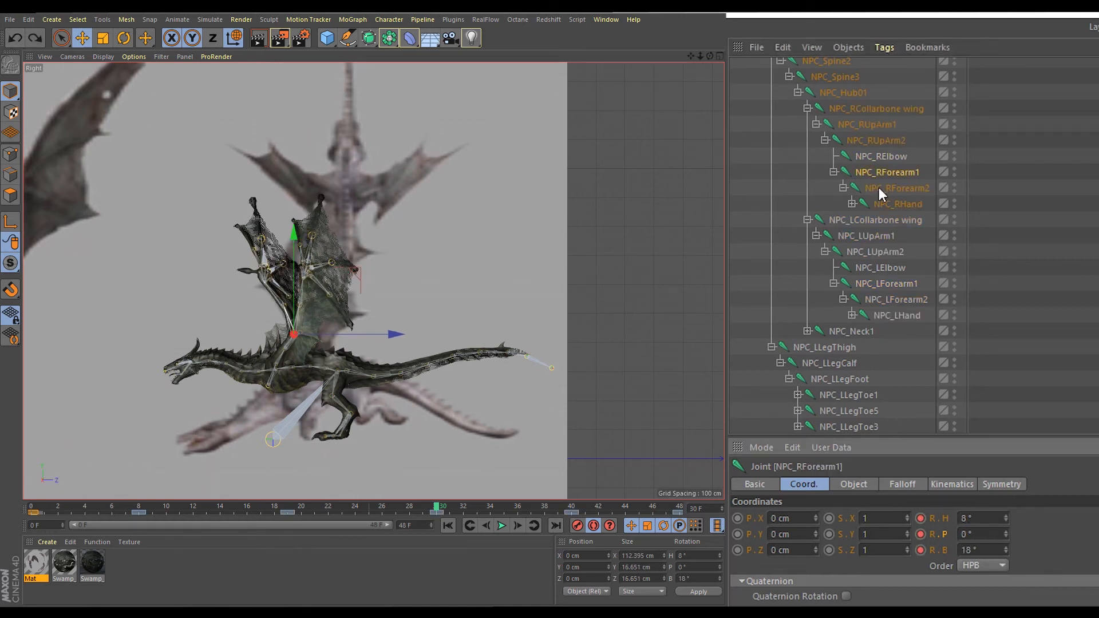
# - Set NPC_RForearm1's bank to 37° and heading to -16° at frame 30, based on NPC_LForearm1
pyautogui.click(912, 286)
pyautogui.click(901, 173)
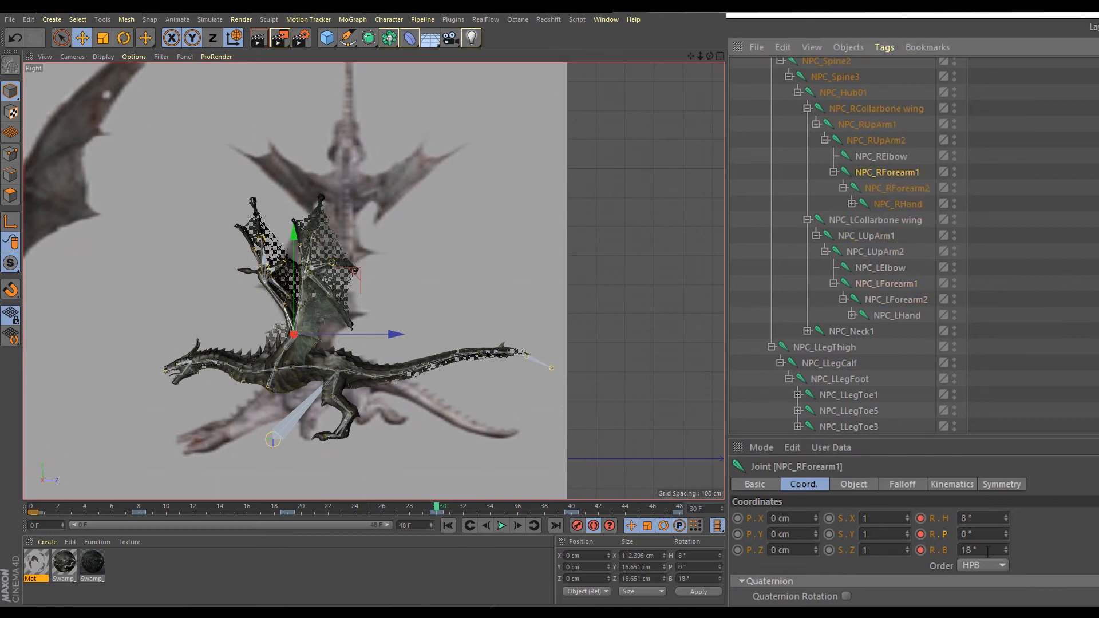
pyautogui.doubleClick(987, 552)
pyautogui.write('37')
pyautogui.press('Return')
pyautogui.moveTo(1006, 518); pyautogui.dragTo(984, 518)
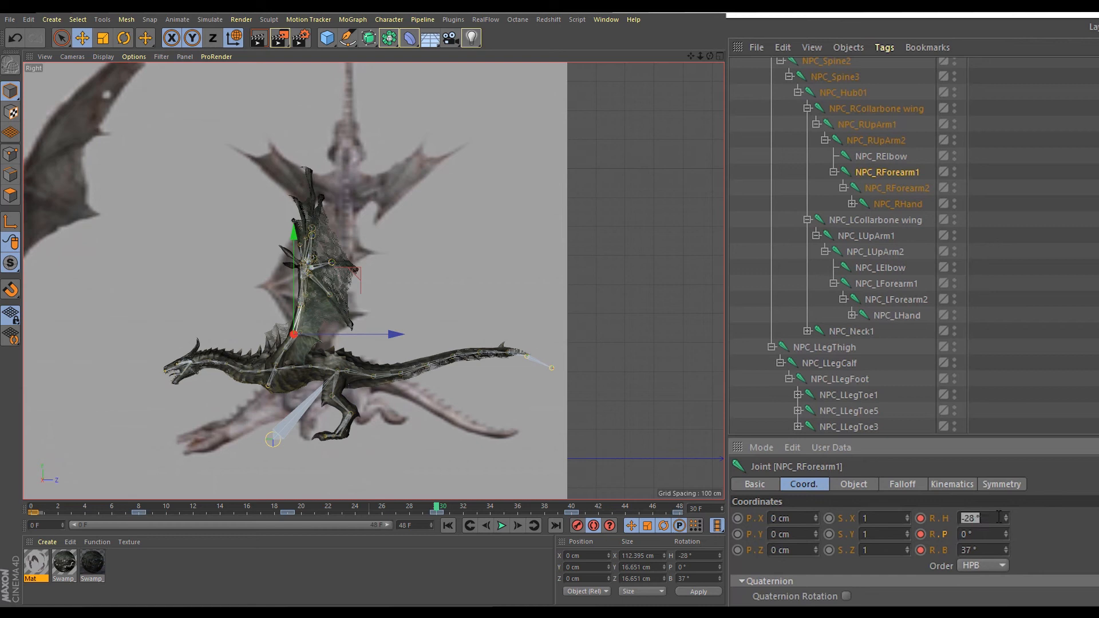
pyautogui.write('-16')
pyautogui.press('Return')
# - Try a different heading on NPC_LForearm1 at frame 30
pyautogui.click(882, 283)
pyautogui.moveTo(1007, 520); pyautogui.dragTo(991, 552)
pyautogui.click(19, 33)
# - Scrub and play the wing-flap animation in the Front view to check both wings
pyautogui.press('F4')
pyautogui.moveTo(389, 508); pyautogui.dragTo(681, 518)
pyautogui.click(501, 525)
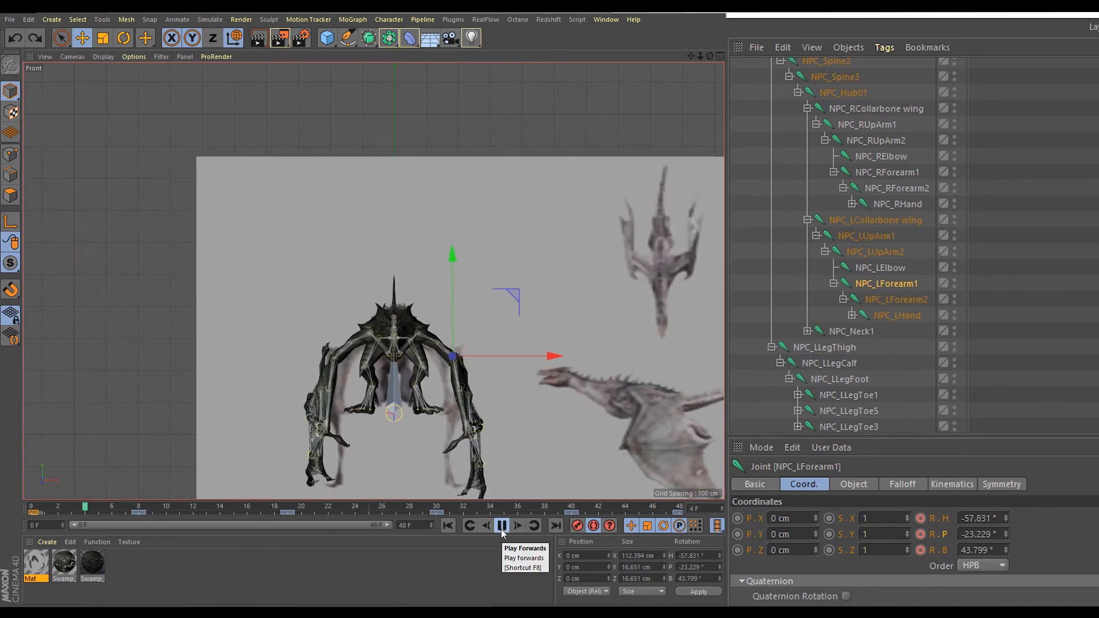
pyautogui.click(502, 526)
# - In the Right view at frame 8, set the bank of all tail joints from NPC_Tail1 to NPC_TailHub to 2°
pyautogui.middleClick(465, 315)
pyautogui.middleClick(243, 397)
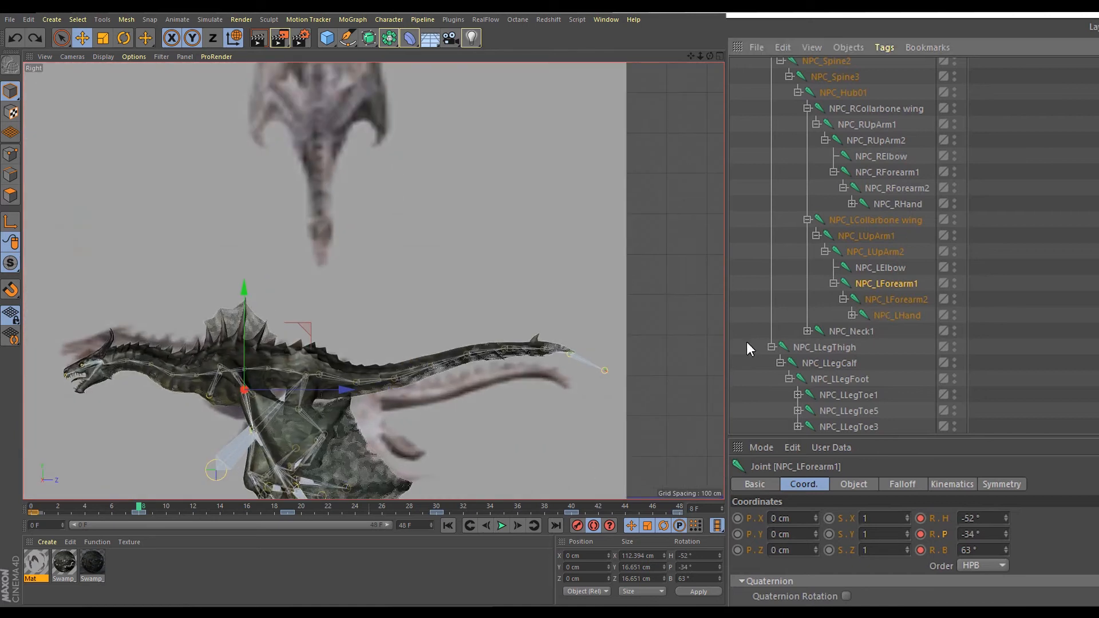
pyautogui.click(569, 354)
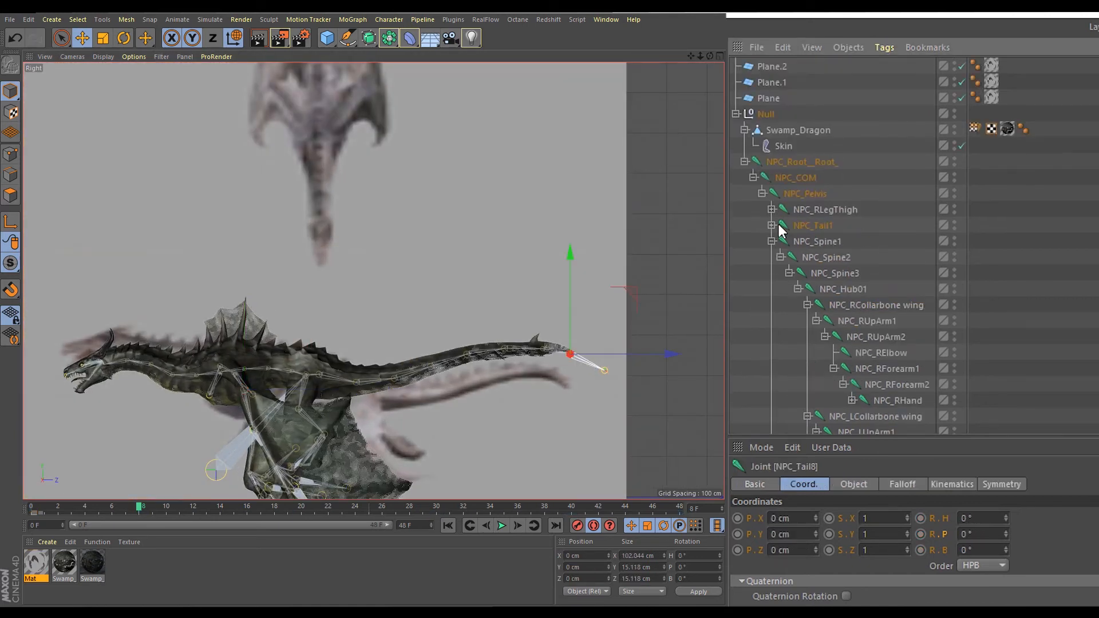
pyautogui.moveTo(824, 254); pyautogui.dragTo(823, 258)
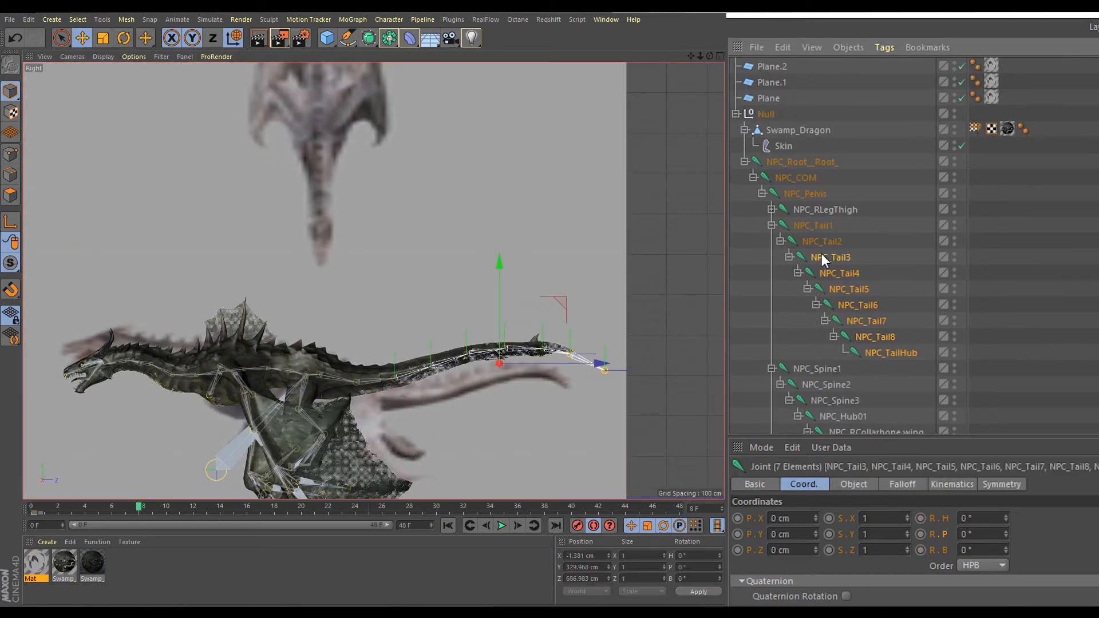
pyautogui.moveTo(986, 362); pyautogui.dragTo(806, 228)
pyautogui.moveTo(1006, 548)
pyautogui.mouseDown()
pyautogui.moveTo(1006, 566)
pyautogui.moveTo(1005, 544)
pyautogui.mouseUp()
pyautogui.moveTo(975, 365); pyautogui.dragTo(855, 292)
pyautogui.moveTo(1006, 550); pyautogui.dragTo(1010, 551)
# - Try a stronger downward bank on NPC_Tail1 through NPC_Tail4 at frame 8
pyautogui.moveTo(973, 221); pyautogui.dragTo(811, 262)
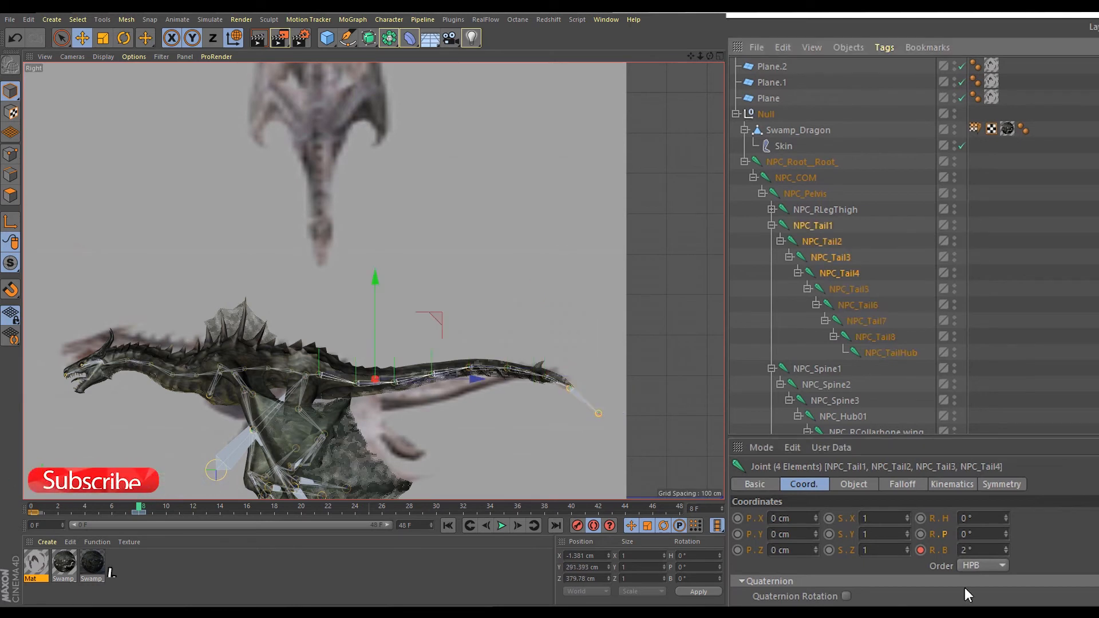
pyautogui.moveTo(1005, 551); pyautogui.dragTo(1006, 556)
pyautogui.moveTo(1020, 265); pyautogui.dragTo(860, 372)
pyautogui.click(15, 40)
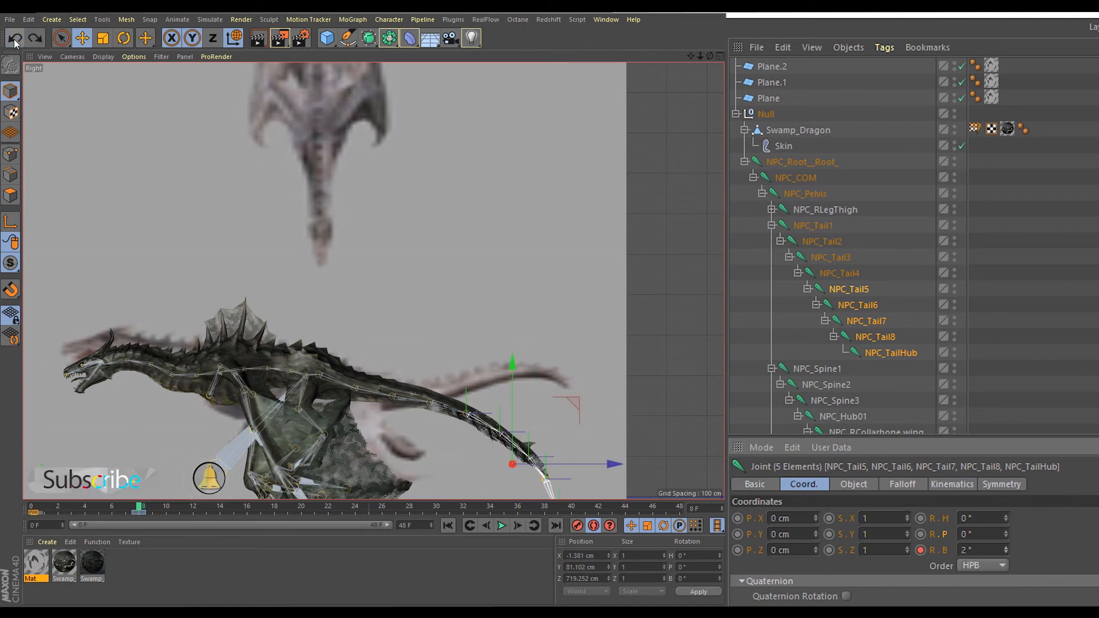
# - Shape the tail curve at frame 8 by setting NPC_Tail2's bank to 10° and NPC_Tail4's bank to -11°
pyautogui.click(827, 243)
pyautogui.moveTo(833, 350); pyautogui.dragTo(831, 351)
pyautogui.moveTo(1005, 550); pyautogui.dragTo(1005, 548)
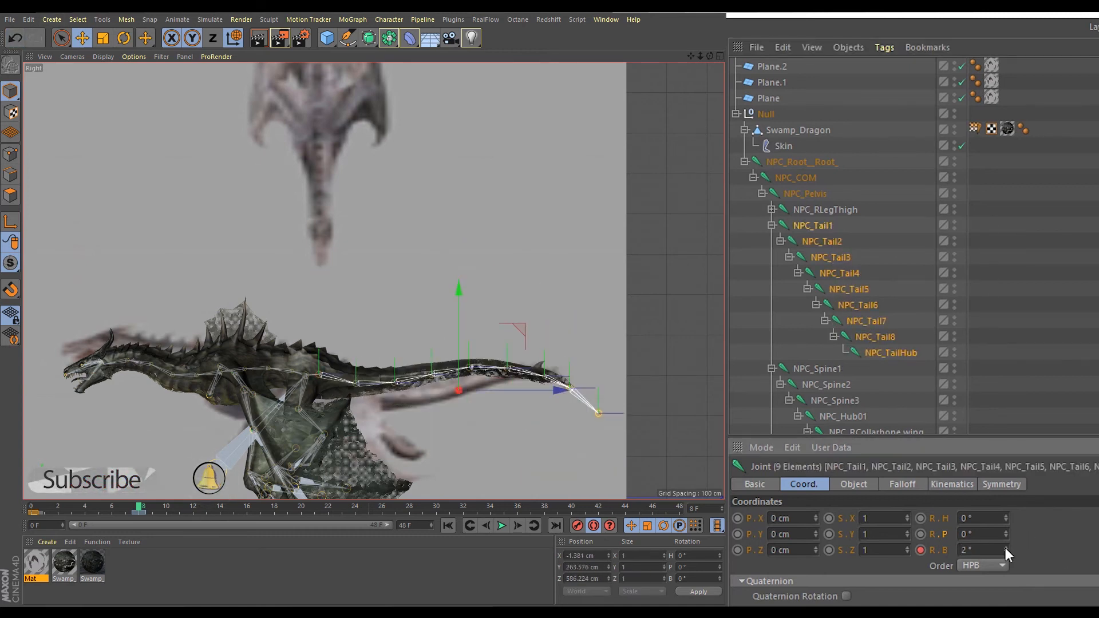
pyautogui.click(823, 252)
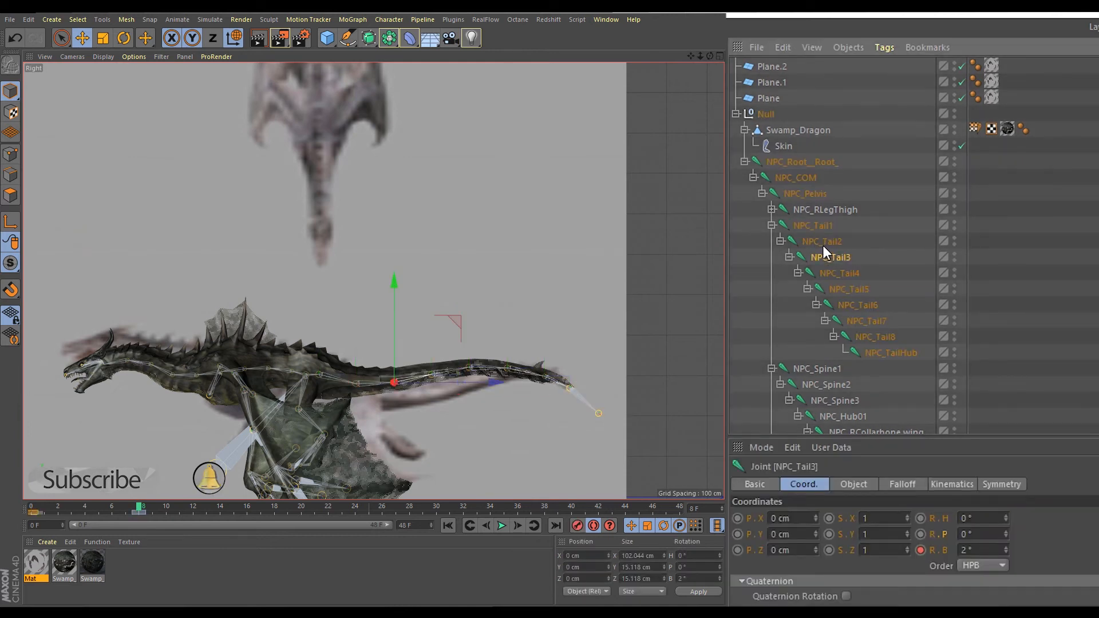
pyautogui.moveTo(1005, 547); pyautogui.dragTo(1005, 545)
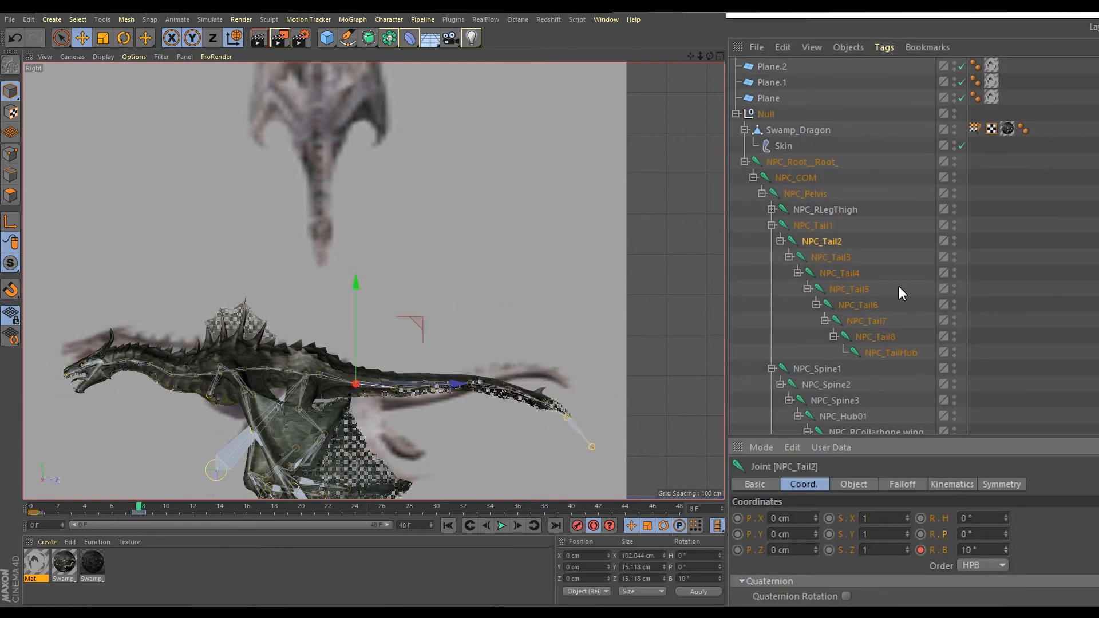
pyautogui.click(831, 270)
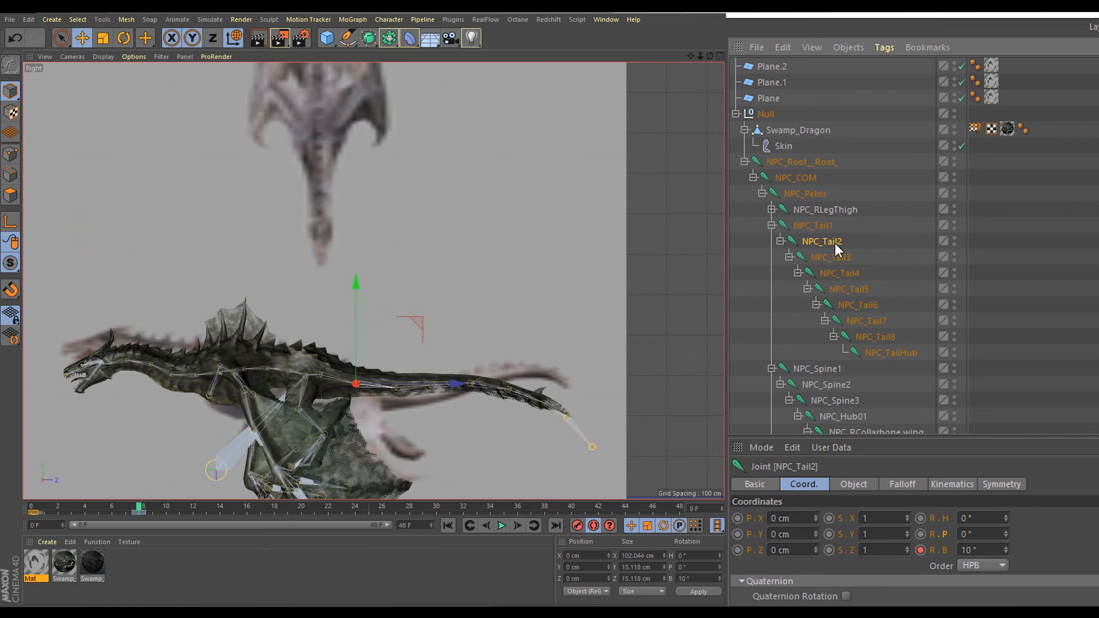
pyautogui.moveTo(1006, 549); pyautogui.dragTo(1006, 555)
pyautogui.click(839, 273)
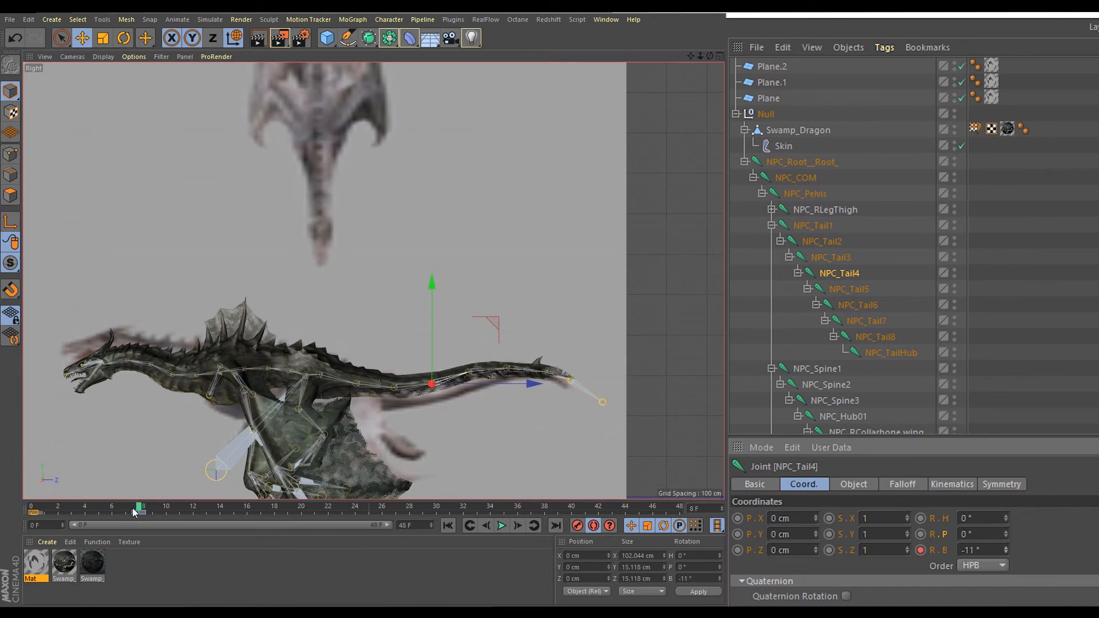
# - At frame 0, droop the whole tail by increasing the bank of NPC_Tail1 through NPC_TailHub together
pyautogui.moveTo(133, 511); pyautogui.dragTo(17, 515)
pyautogui.moveTo(839, 220); pyautogui.dragTo(952, 357)
pyautogui.moveTo(1011, 228); pyautogui.dragTo(766, 349)
pyautogui.moveTo(1005, 550); pyautogui.dragTo(1009, 552)
pyautogui.click(1006, 552)
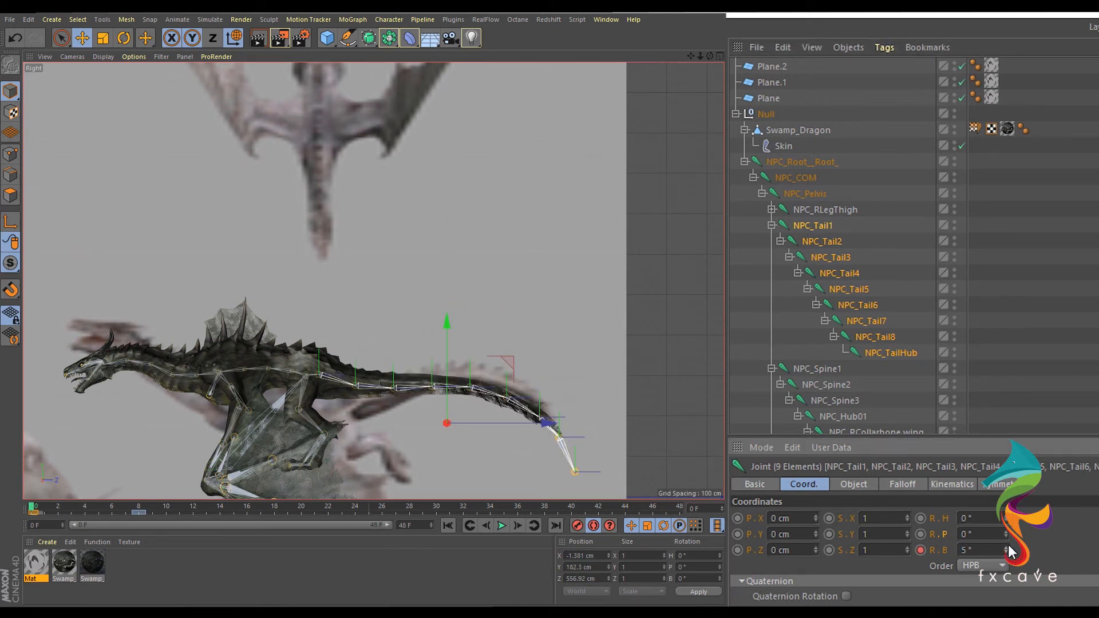
pyautogui.click(1007, 552)
# - Try lowering the NPC_Root__Root_ joint at frame 0
pyautogui.click(184, 465)
pyautogui.click(802, 163)
pyautogui.moveTo(217, 396); pyautogui.dragTo(218, 417)
pyautogui.click(10, 36)
# - Lower NPC_Root__Root_ to a Z position of about 84.9 cm at frame 28 and key its raised position at frame 15
pyautogui.click(235, 507)
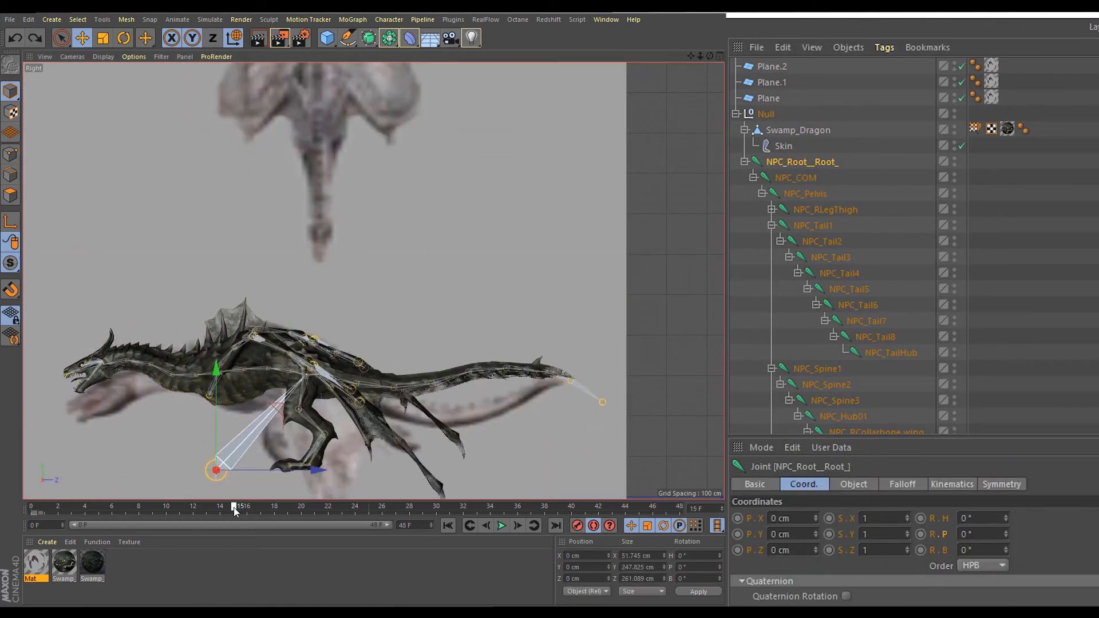
pyautogui.moveTo(235, 511); pyautogui.dragTo(414, 516)
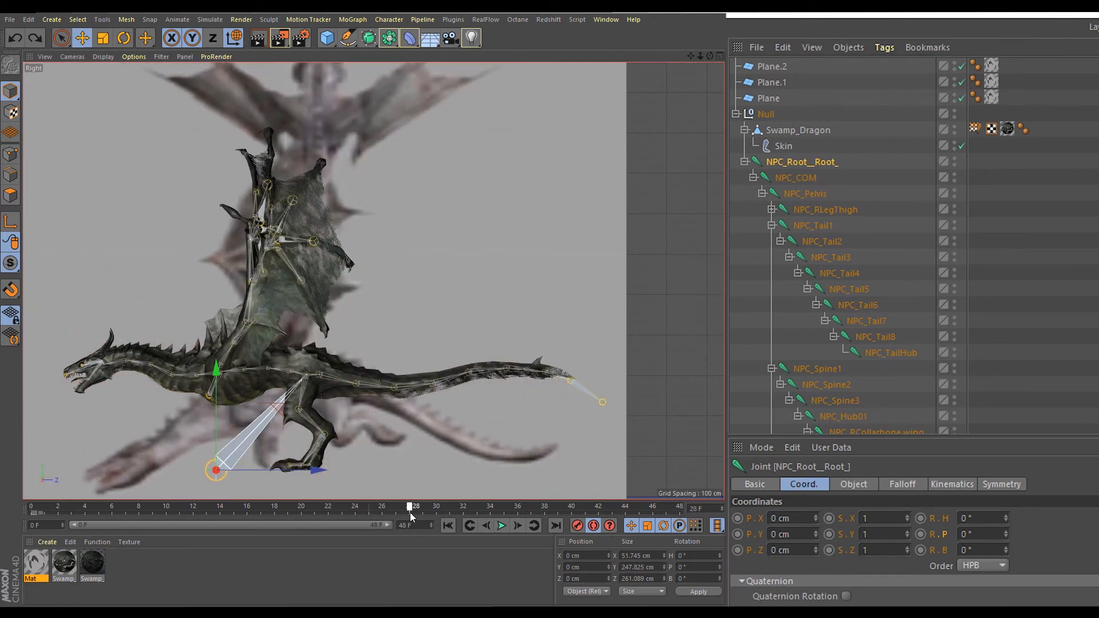
pyautogui.moveTo(222, 379); pyautogui.dragTo(222, 413)
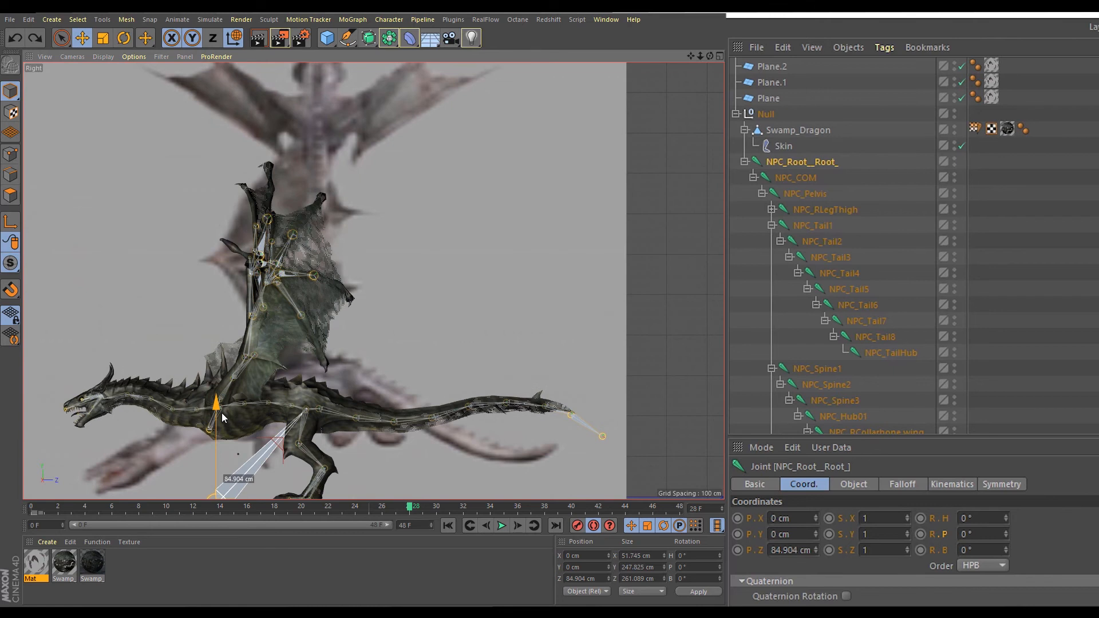
pyautogui.moveTo(226, 509); pyautogui.dragTo(234, 493)
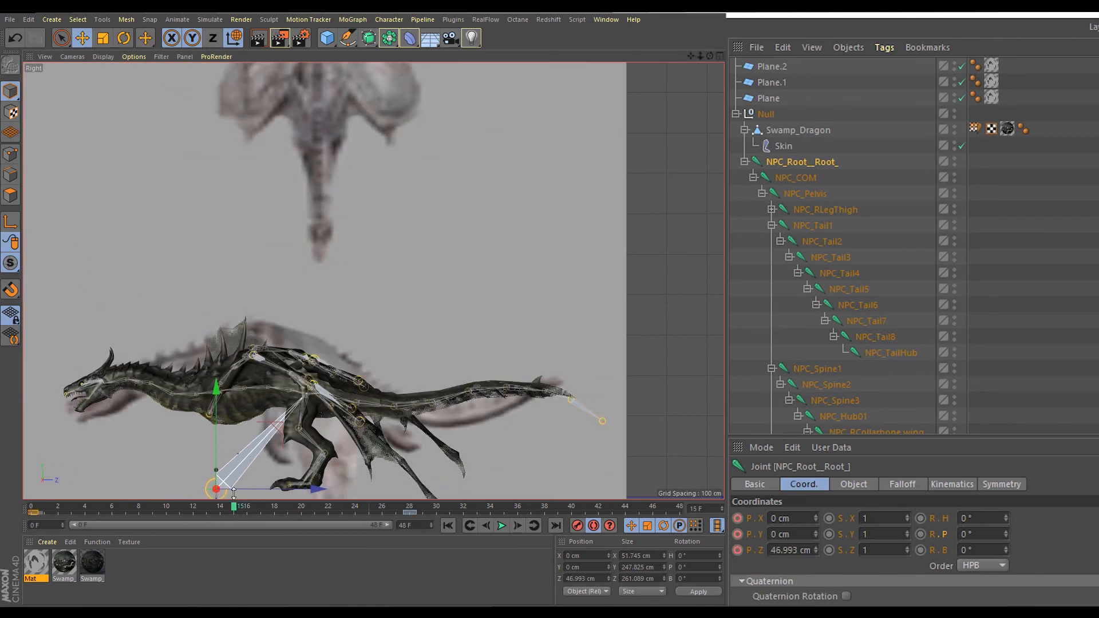
# - Raise NPC_Root__Root_ to a Z position of about 77.8 cm at frame 40 and about 49.5 cm at frame 48
pyautogui.click(571, 512)
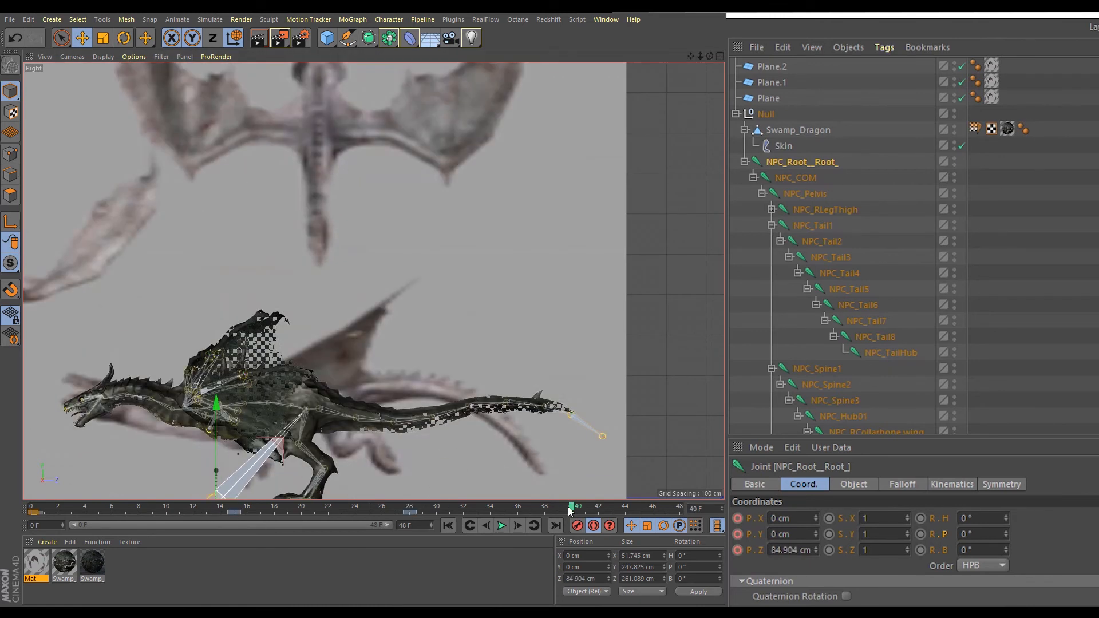
pyautogui.moveTo(227, 418); pyautogui.dragTo(291, 446)
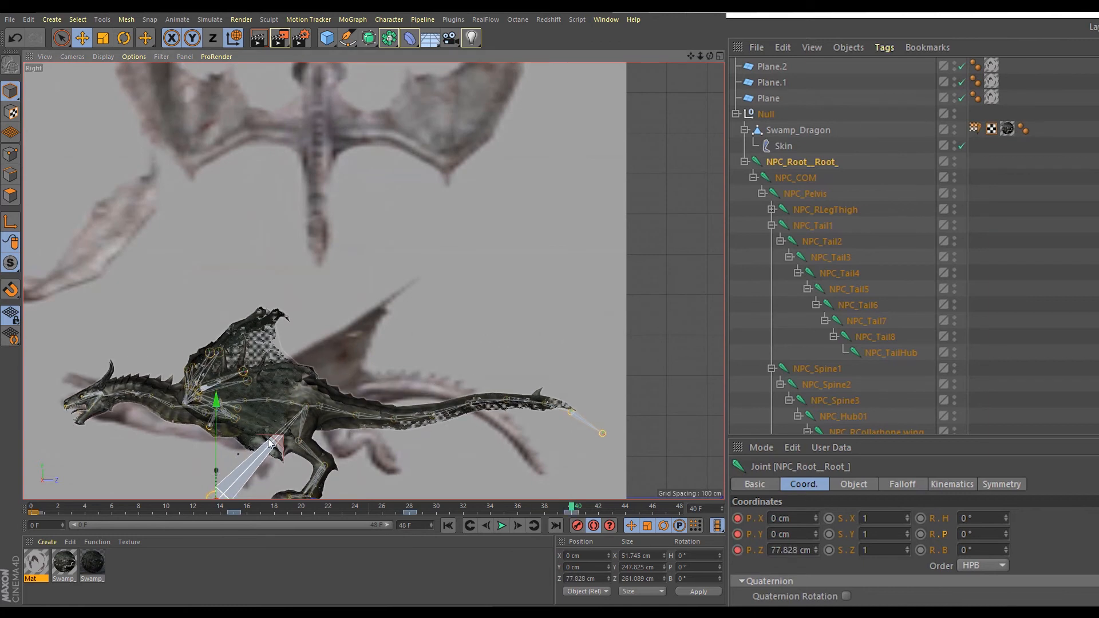
pyautogui.click(679, 510)
pyautogui.moveTo(216, 426); pyautogui.dragTo(216, 414)
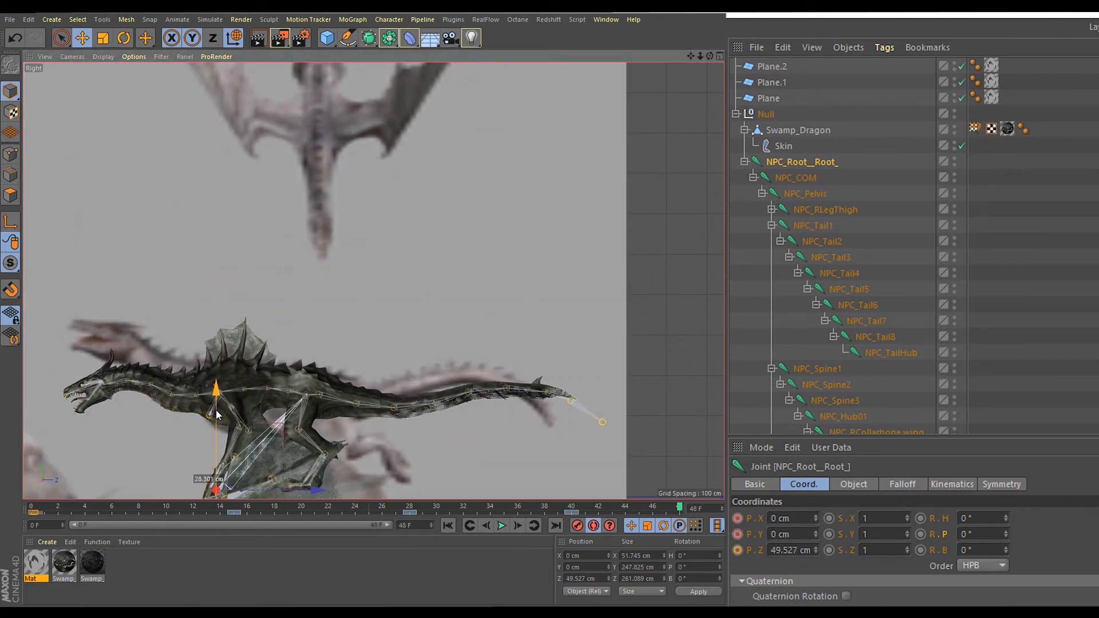
# - Play and scrub the animation to check the body's up-and-down motion
pyautogui.click(500, 525)
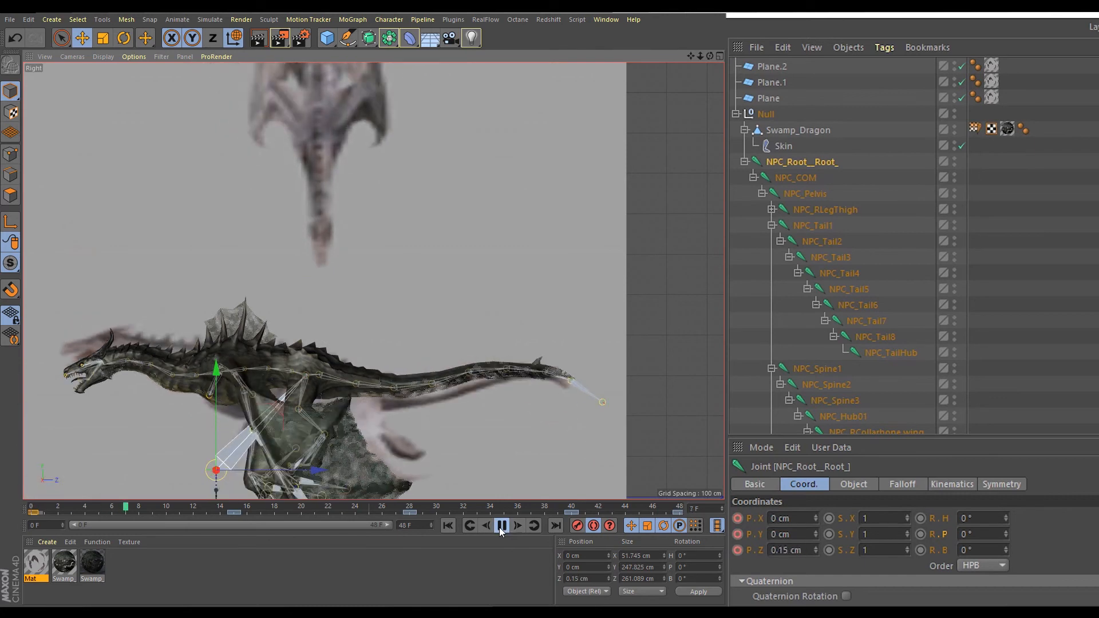
pyautogui.click(501, 526)
pyautogui.click(47, 507)
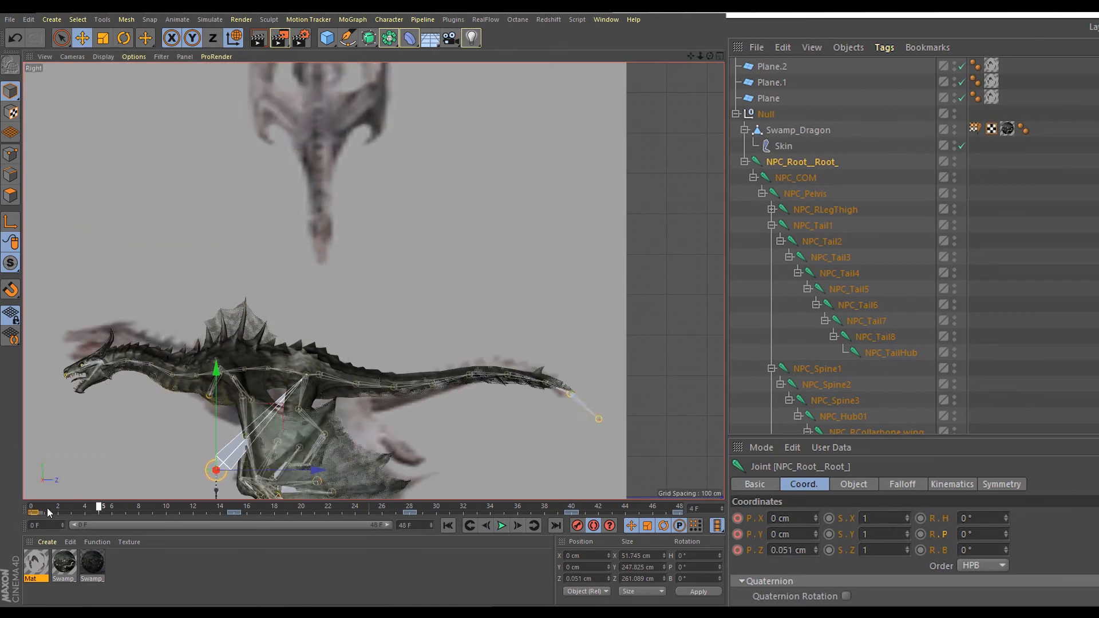
pyautogui.moveTo(659, 507); pyautogui.dragTo(0, 523)
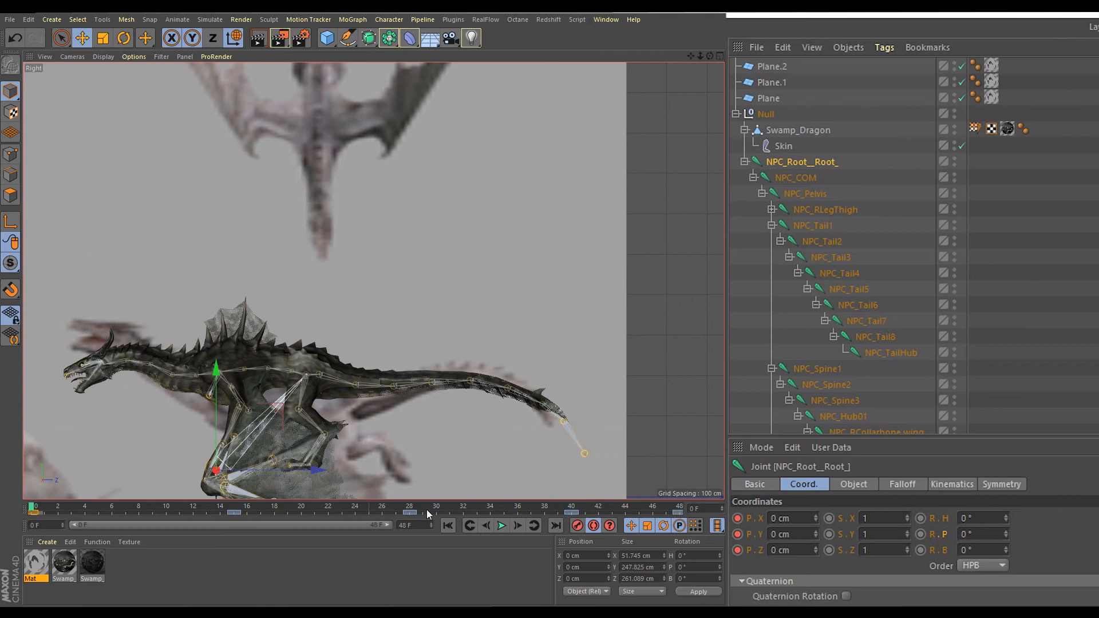
# - Move NPC_Root__Root_'s key from frame 15 to frame 8, lining it up with the child joints' keys
pyautogui.click(166, 507)
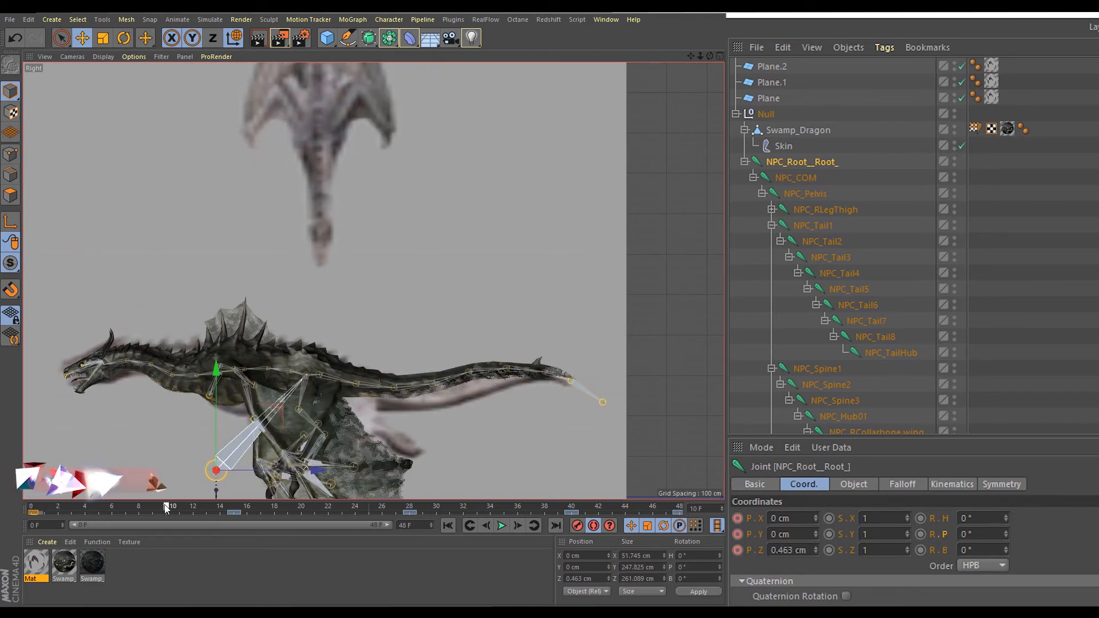
pyautogui.moveTo(235, 513); pyautogui.dragTo(170, 517)
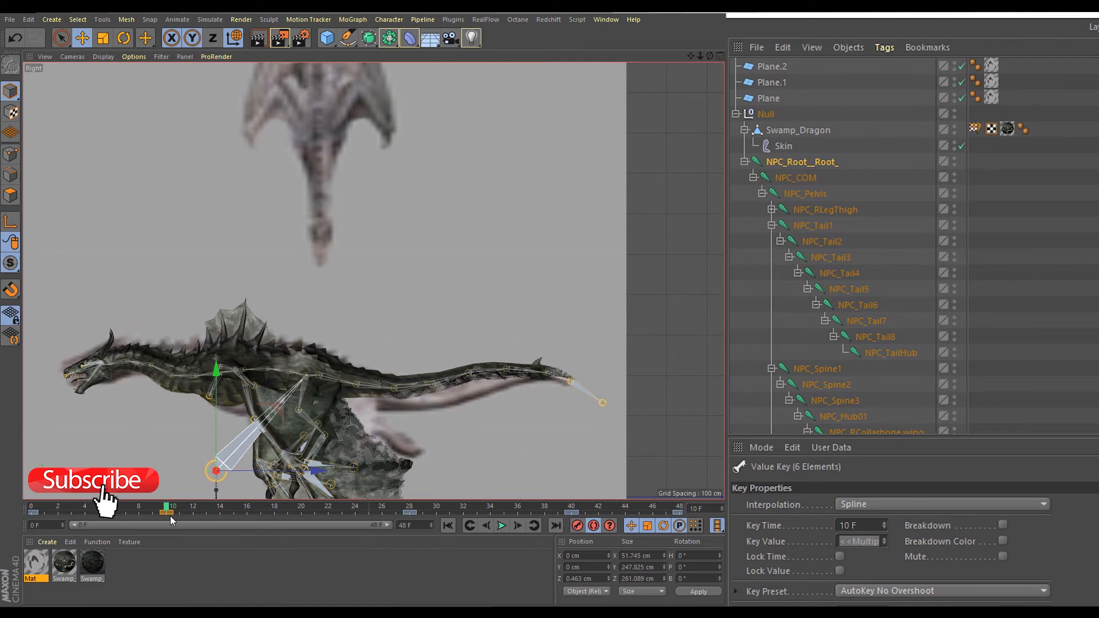
pyautogui.rightClick(799, 162)
pyautogui.click(882, 544)
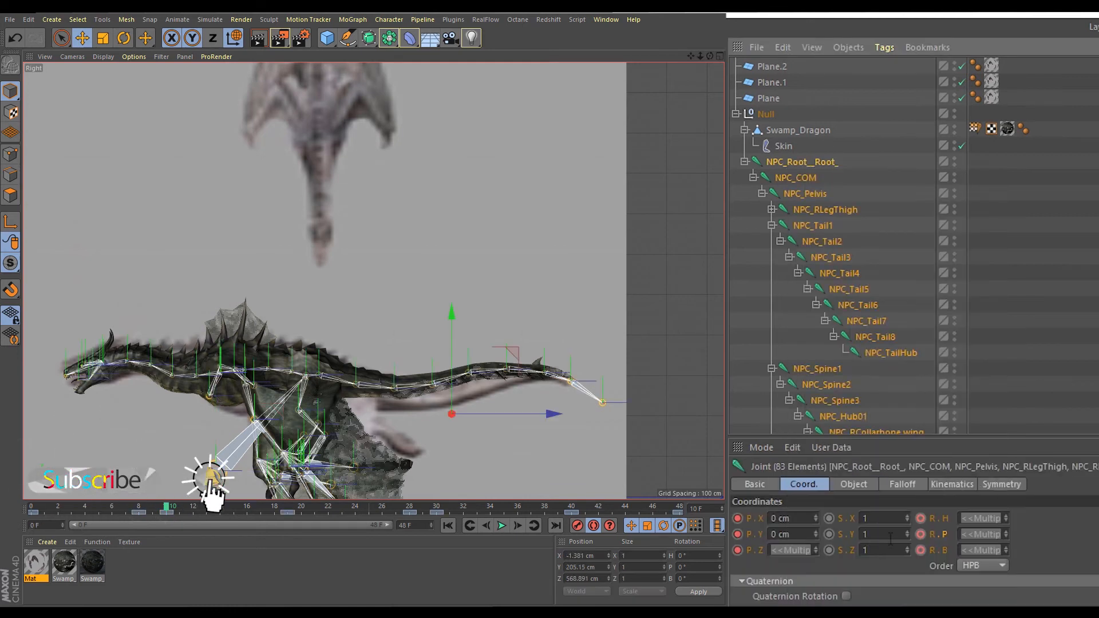
pyautogui.click(824, 166)
pyautogui.click(141, 513)
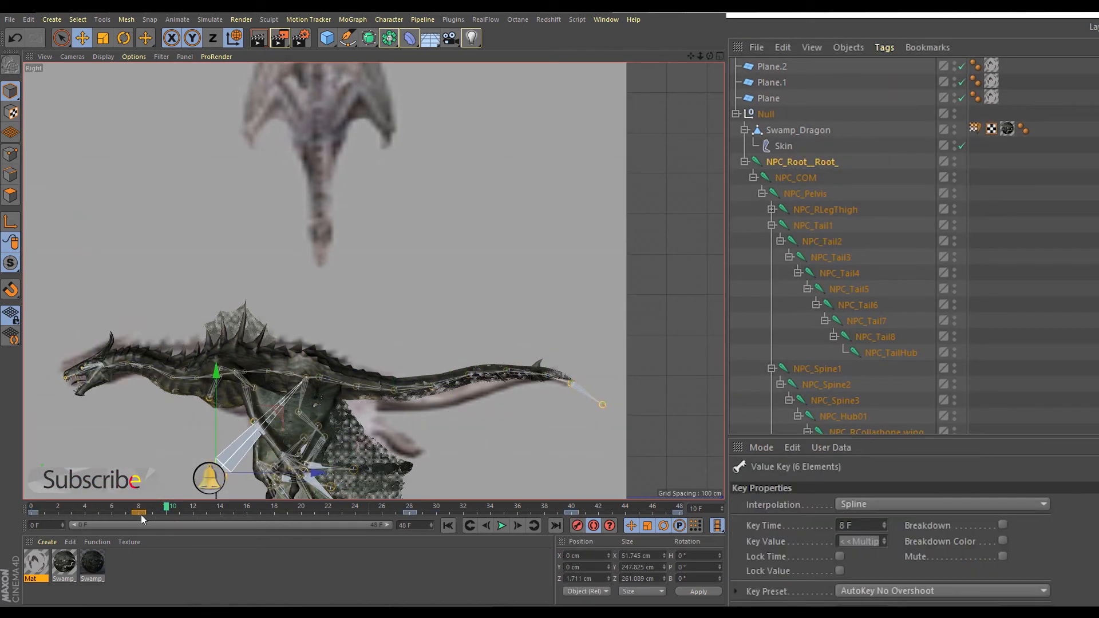
# - Raise NPC_Root__Root_ to a Z position of about 23.2 cm at frame 19, where its child joints are keyed
pyautogui.rightClick(770, 164)
pyautogui.click(876, 542)
pyautogui.click(295, 509)
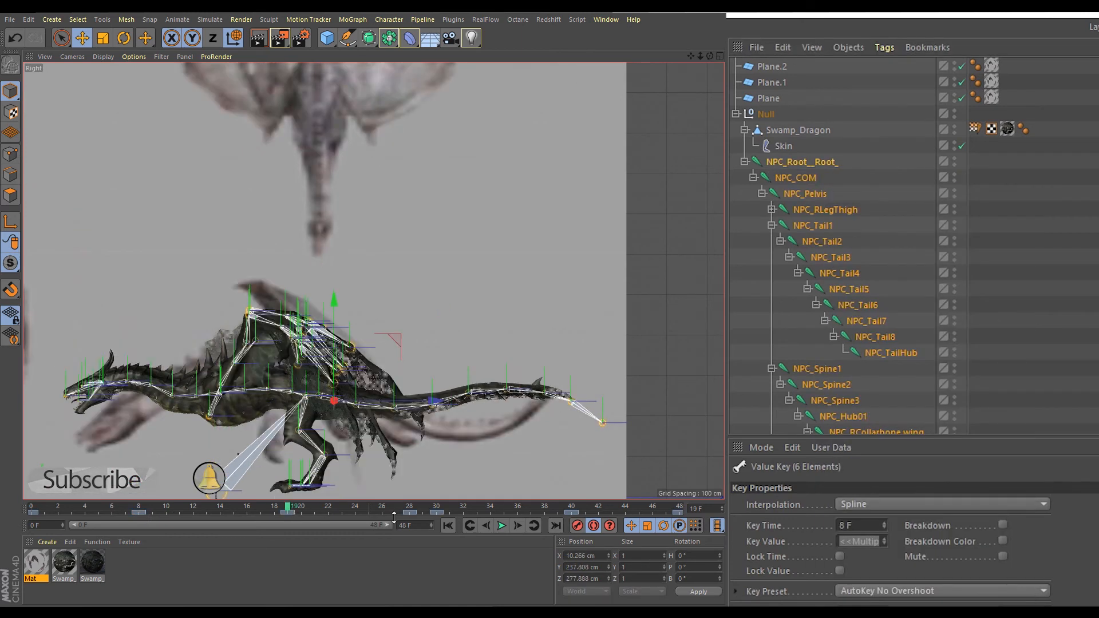
pyautogui.click(813, 163)
pyautogui.moveTo(216, 403); pyautogui.dragTo(216, 391)
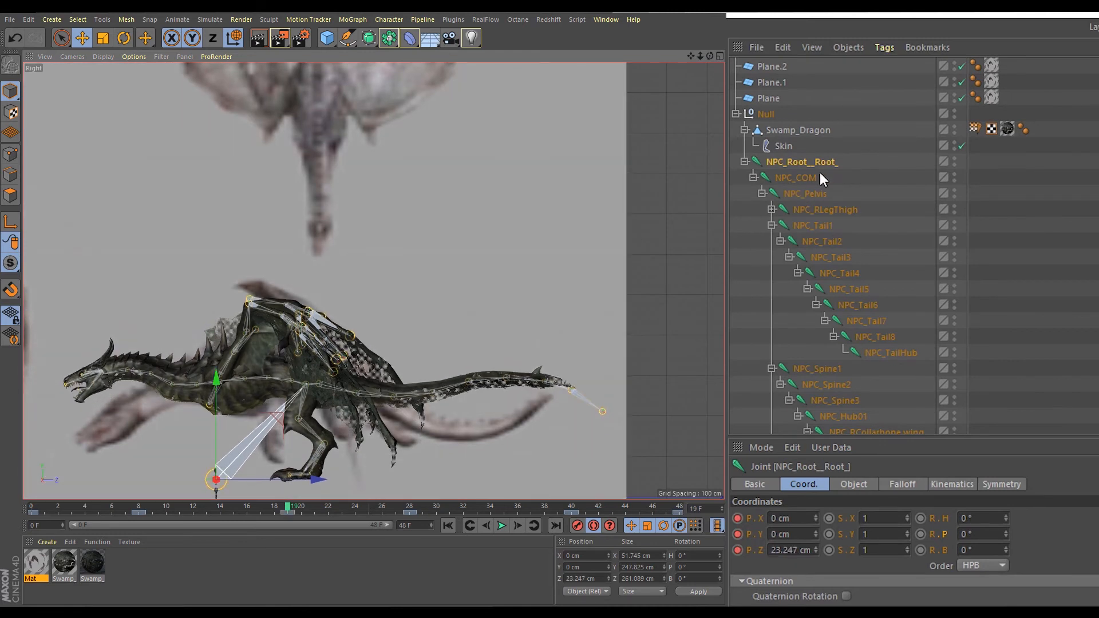
# - Move NPC_Root__Root_'s key from frame 28 to frame 30, lining it up with the child joints' keys
pyautogui.rightClick(821, 173)
pyautogui.click(876, 548)
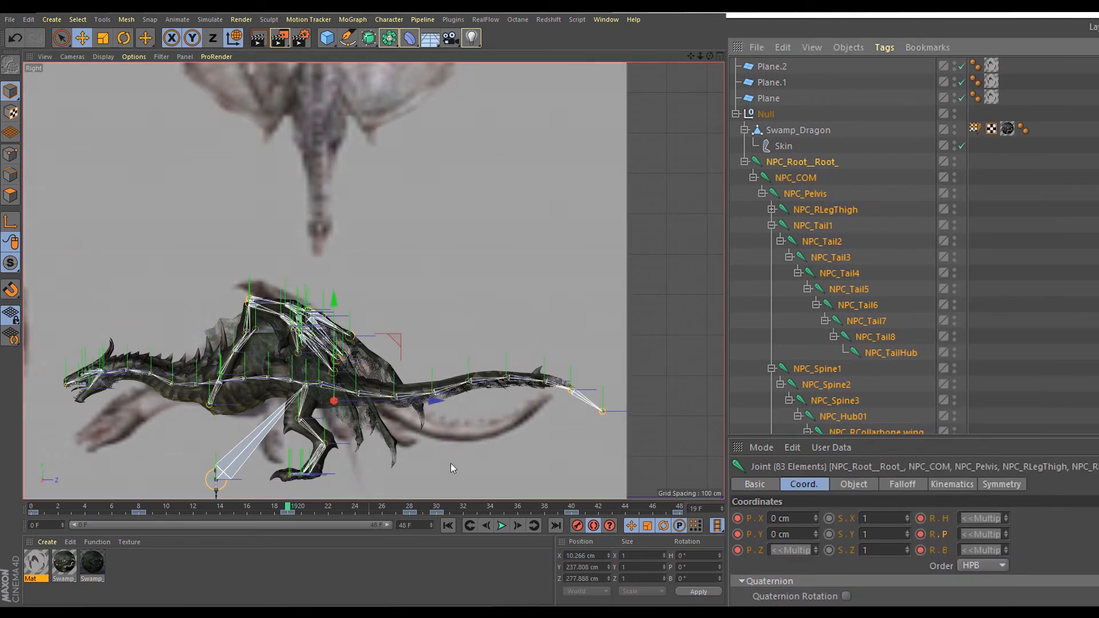
pyautogui.click(1041, 346)
pyautogui.rightClick(791, 162)
pyautogui.click(833, 546)
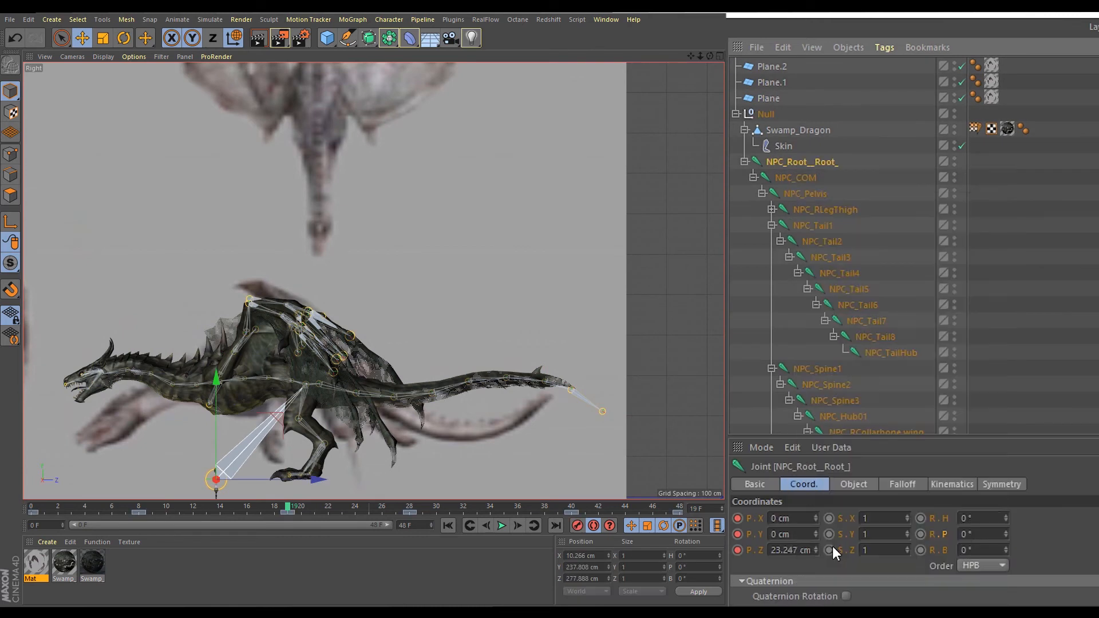
pyautogui.click(650, 246)
pyautogui.click(778, 167)
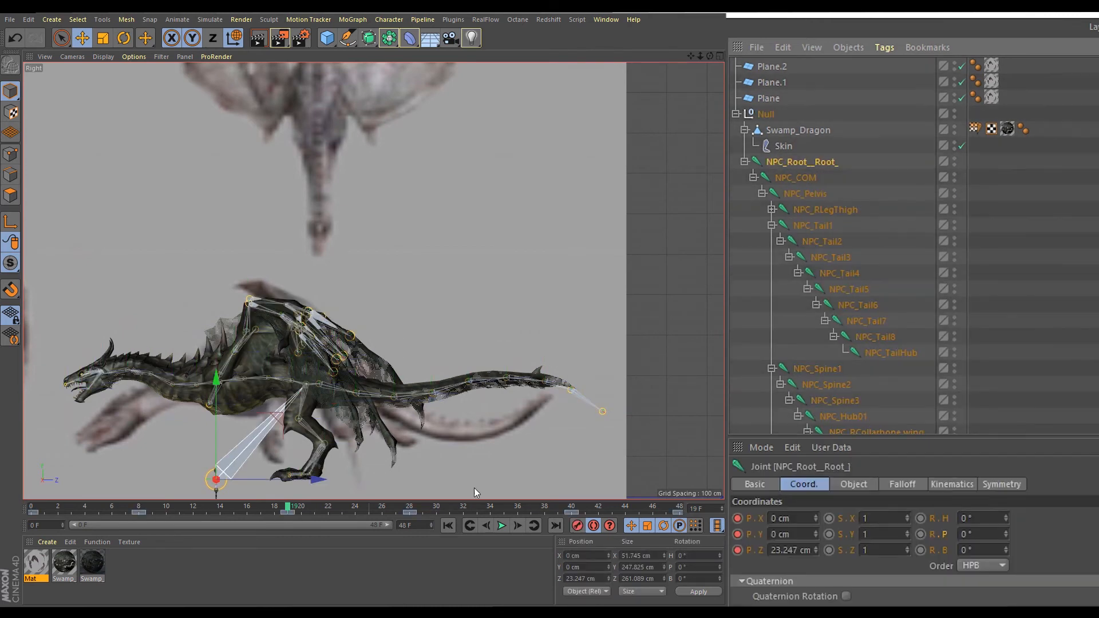
pyautogui.click(418, 513)
pyautogui.click(440, 513)
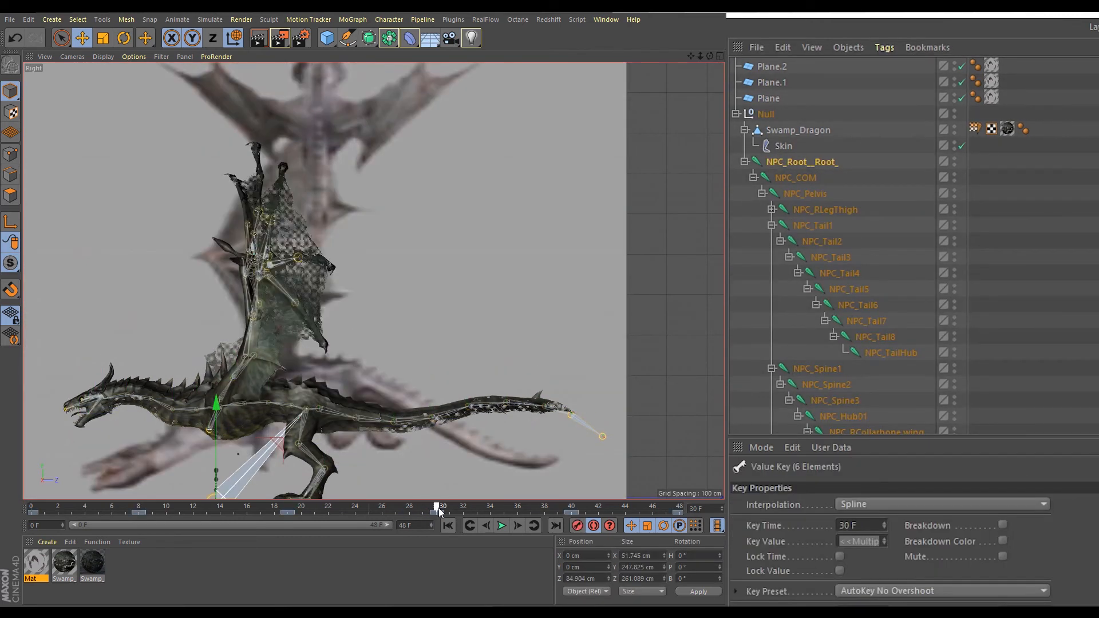
# - Raise NPC_Root__Root_ to a Z position of about 28 cm at frame 30 and play the animation
pyautogui.moveTo(215, 413); pyautogui.dragTo(215, 389)
pyautogui.moveTo(447, 509); pyautogui.dragTo(680, 508)
pyautogui.click(502, 526)
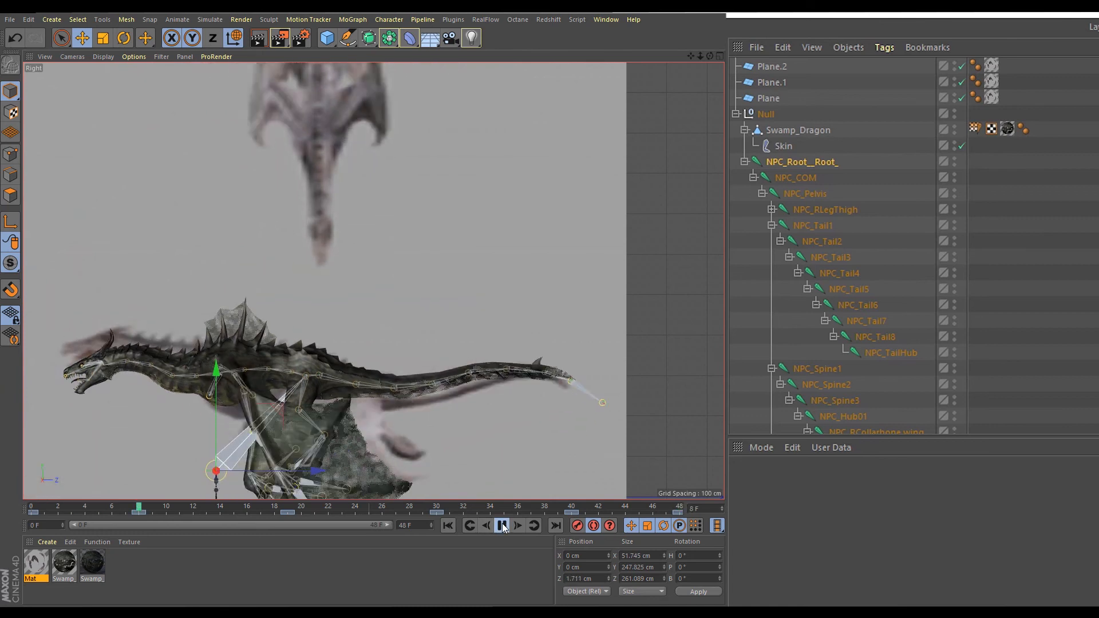
pyautogui.click(502, 526)
# - Copy NPC_Root__Root_'s frame 0 key to frame 48 and play the loop
pyautogui.moveTo(57, 507); pyautogui.dragTo(682, 527)
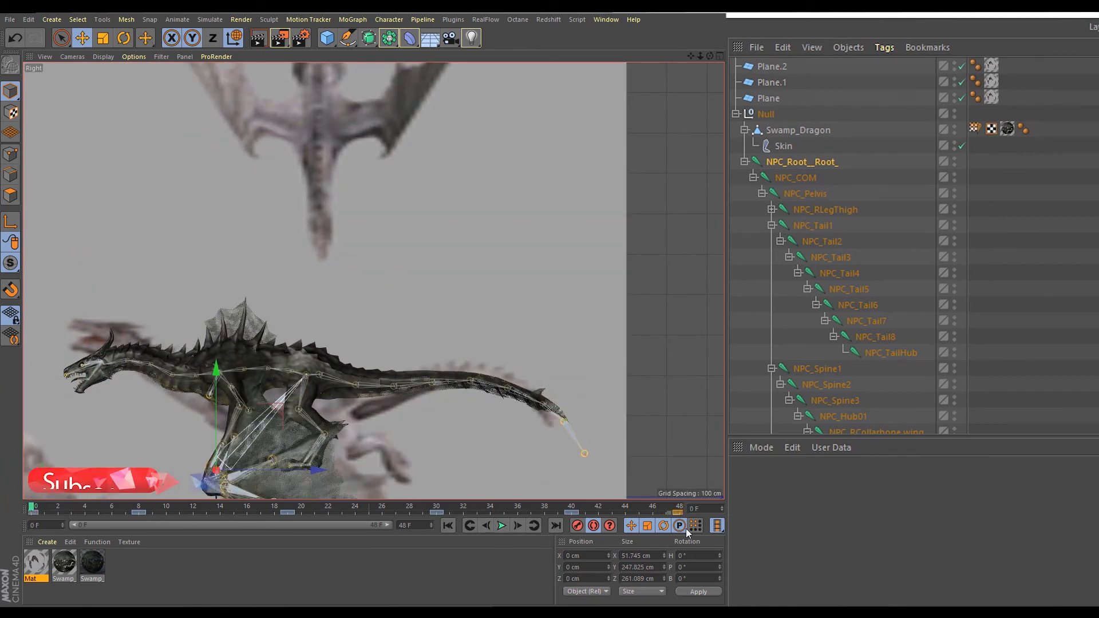
pyautogui.click(501, 525)
pyautogui.click(502, 525)
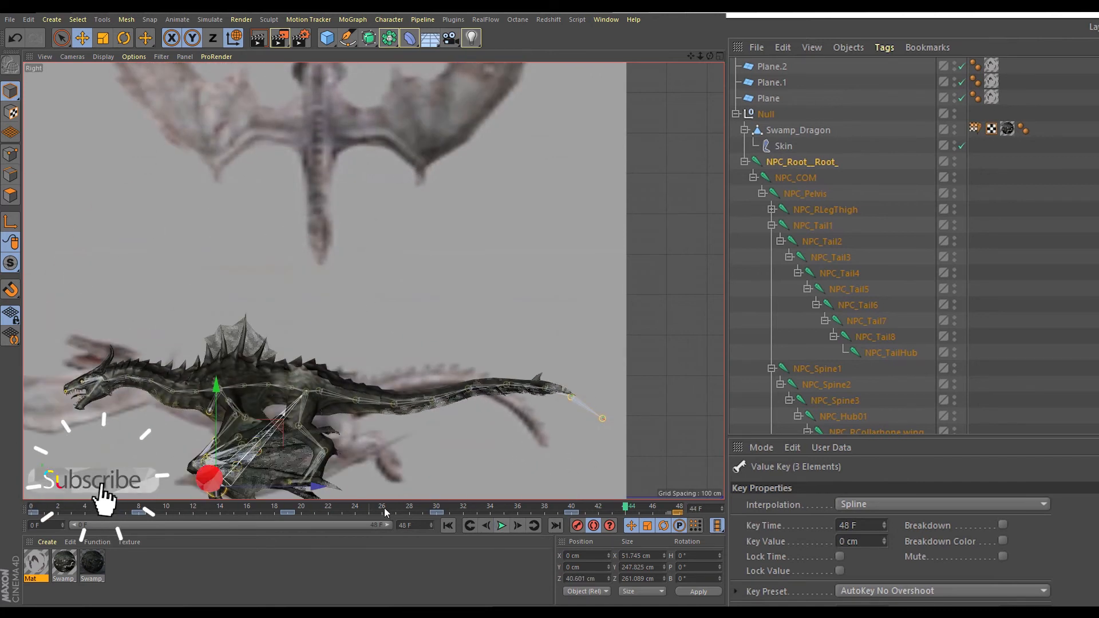
# - Show the position F-curves of NPC_Root__Root_ in the Timeline window
pyautogui.click(813, 162)
pyautogui.rightClick(759, 548)
pyautogui.moveTo(628, 508); pyautogui.dragTo(679, 509)
pyautogui.rightClick(756, 552)
pyautogui.moveTo(778, 562)
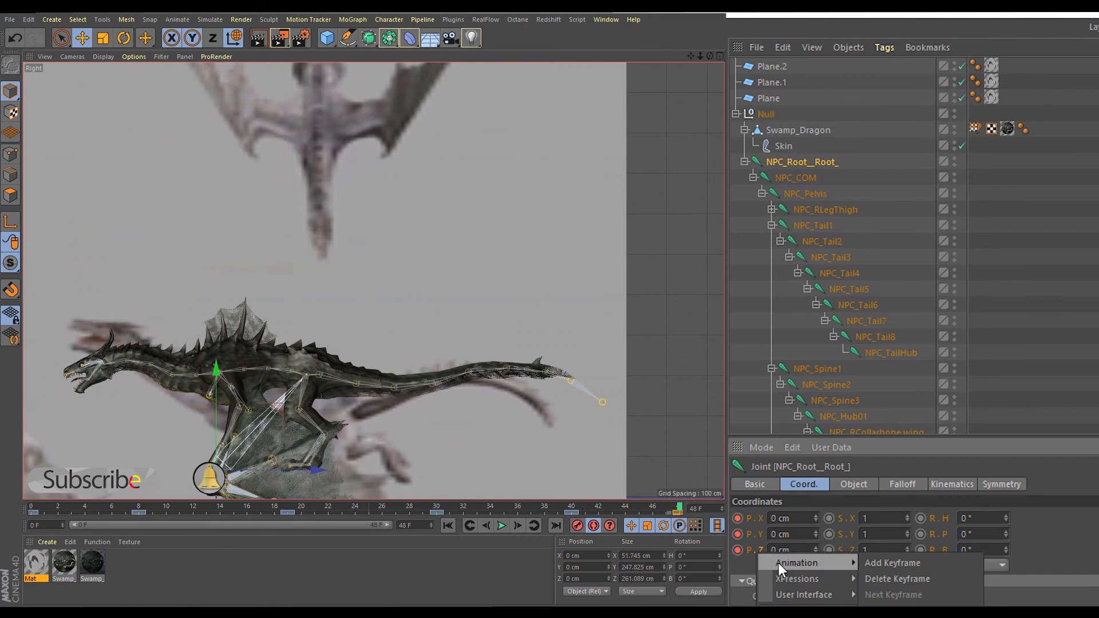
pyautogui.click(894, 613)
pyautogui.scroll(-2, 389, 268)
pyautogui.scroll(1, 389, 268)
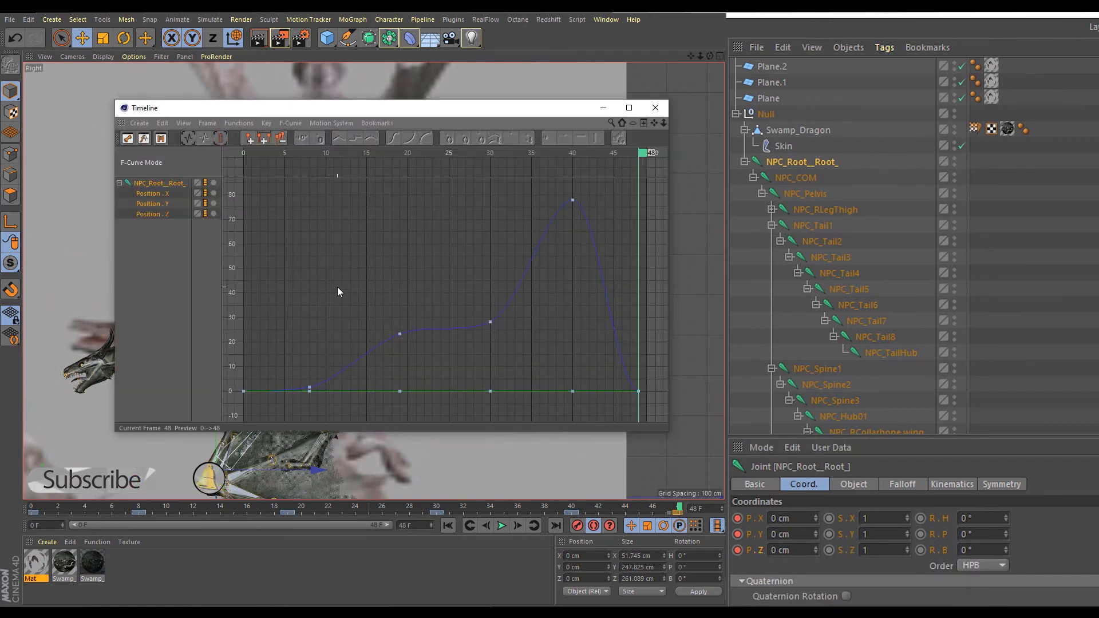
# - Reshape the root's Z curve to about 15 cm at frame 8, 39.8 cm at frame 19, 15 cm at frame 30 and 27 cm at frame 40
pyautogui.click(400, 335)
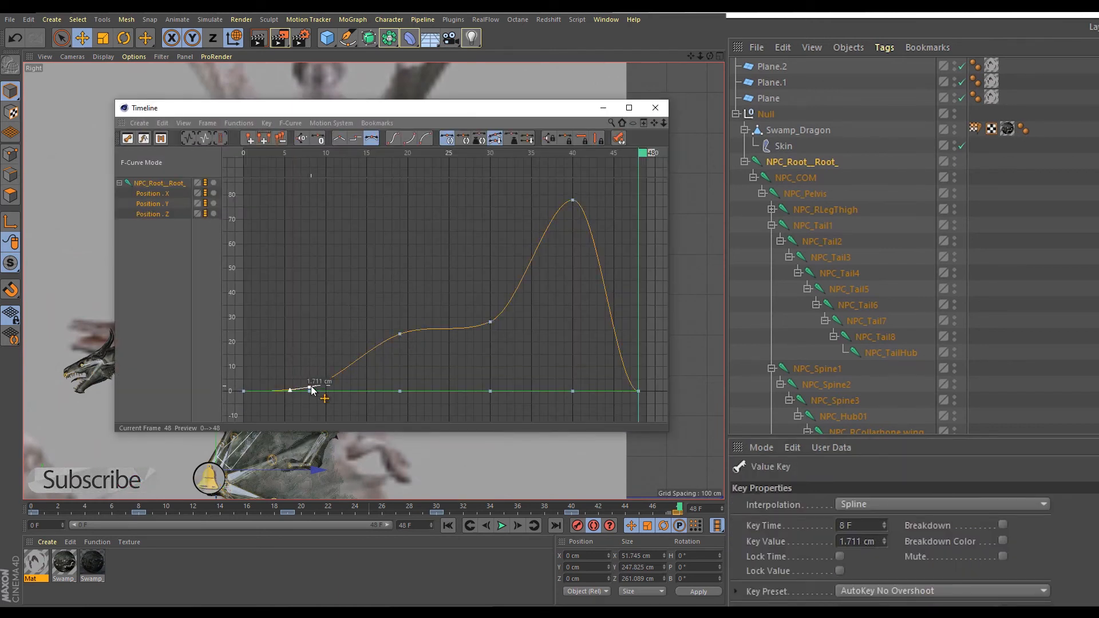
pyautogui.moveTo(311, 287); pyautogui.dragTo(311, 316)
pyautogui.moveTo(574, 204); pyautogui.dragTo(575, 318)
pyautogui.click(485, 360)
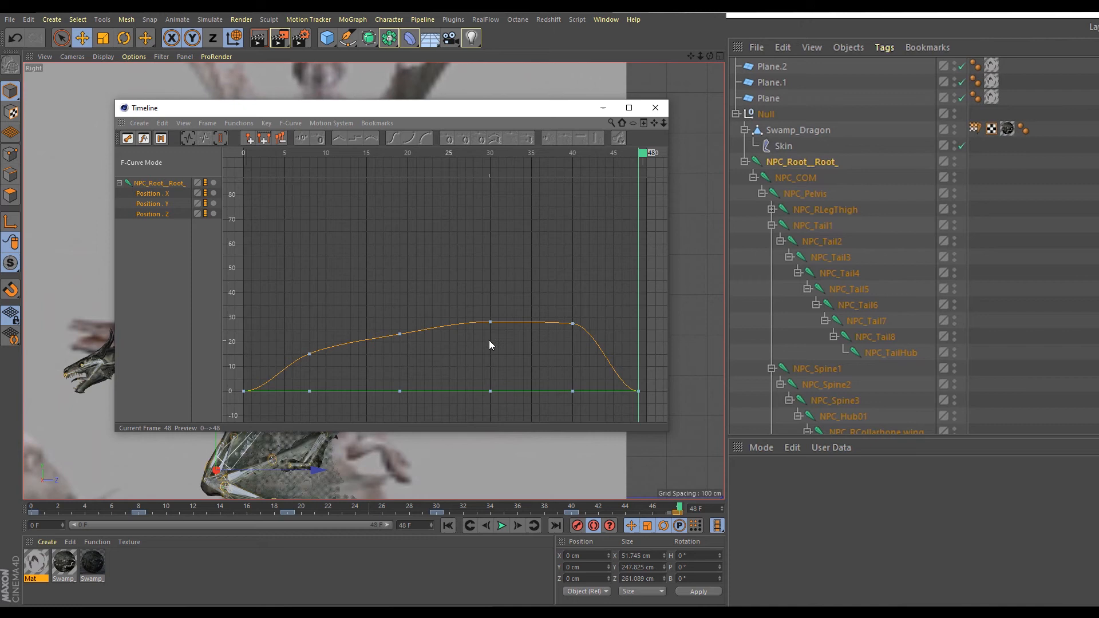
pyautogui.click(490, 323)
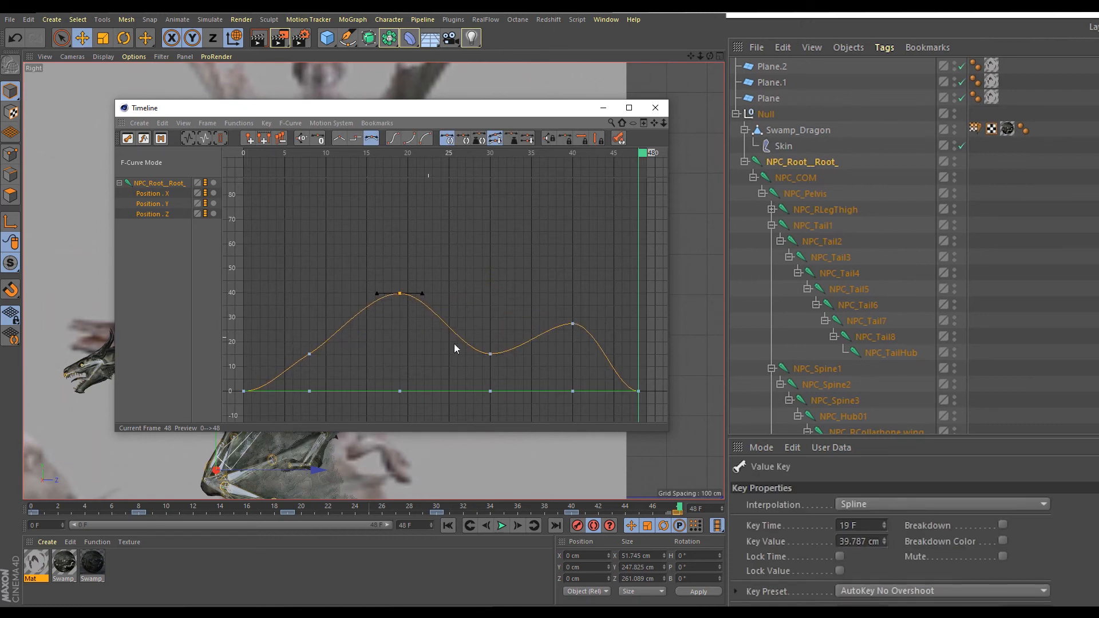
# - Delete NPC_Root__Root_'s position keys at frames 8 and 40
pyautogui.click(342, 313)
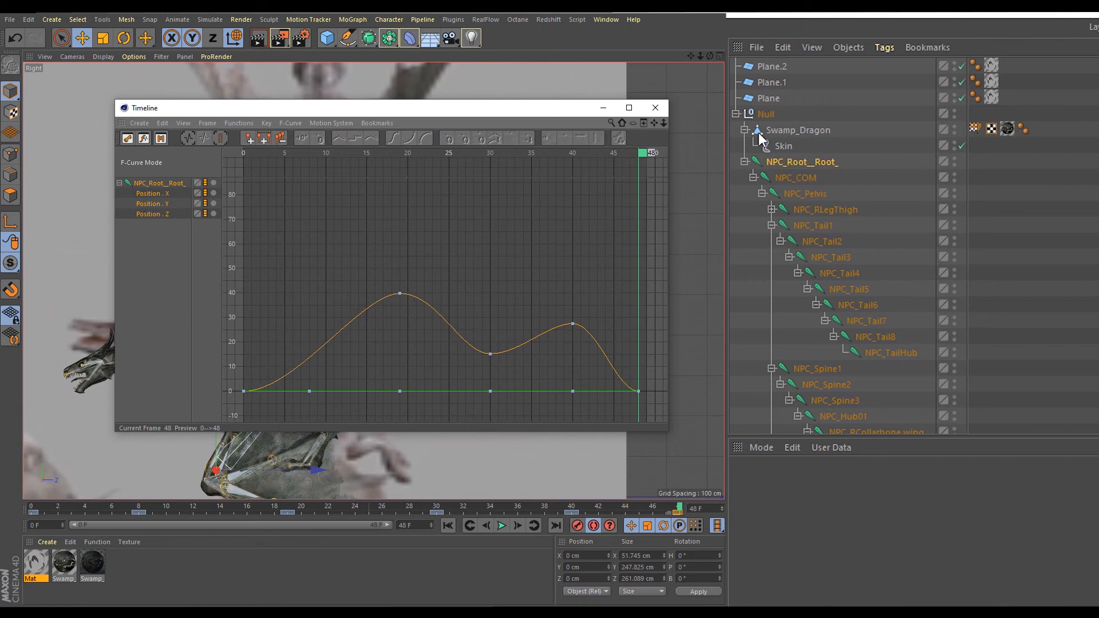
pyautogui.click(653, 114)
pyautogui.moveTo(52, 509); pyautogui.dragTo(587, 530)
pyautogui.rightClick(573, 514)
pyautogui.click(574, 533)
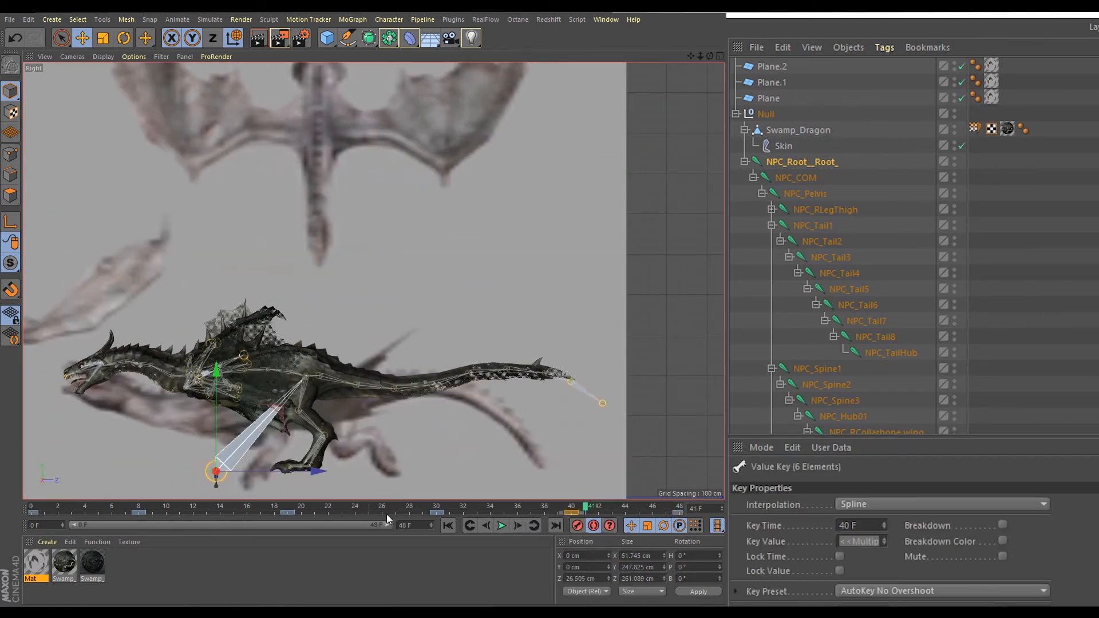
pyautogui.rightClick(143, 513)
pyautogui.click(146, 533)
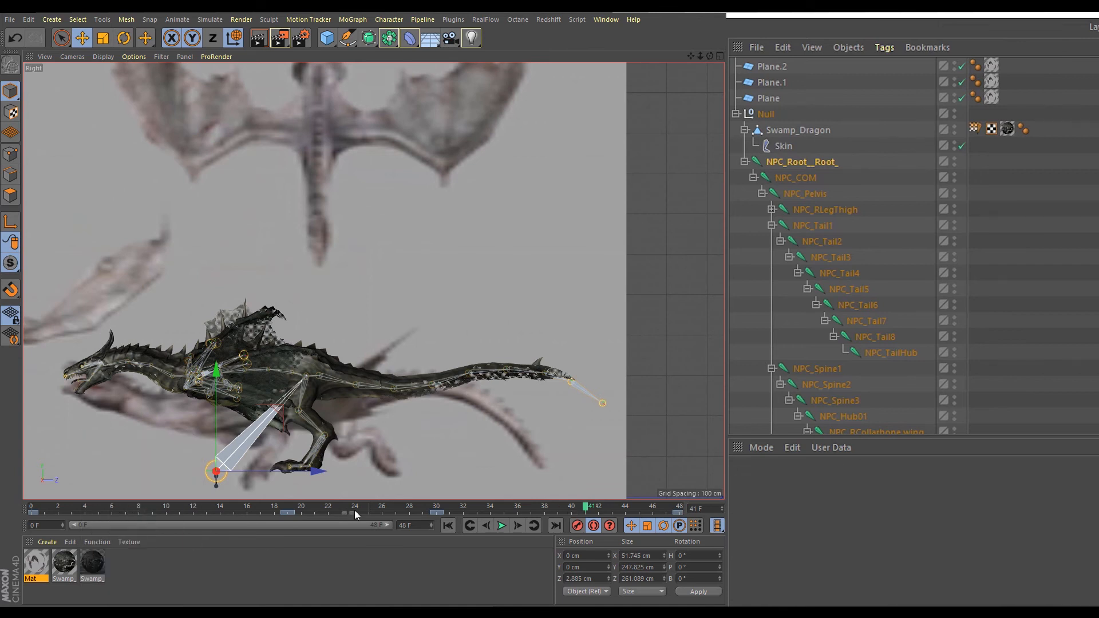
# - Move NPC_Root__Root_'s frame 19 key to frame 24 and delete its key at frame 30
pyautogui.click(355, 513)
pyautogui.moveTo(288, 514); pyautogui.dragTo(355, 513)
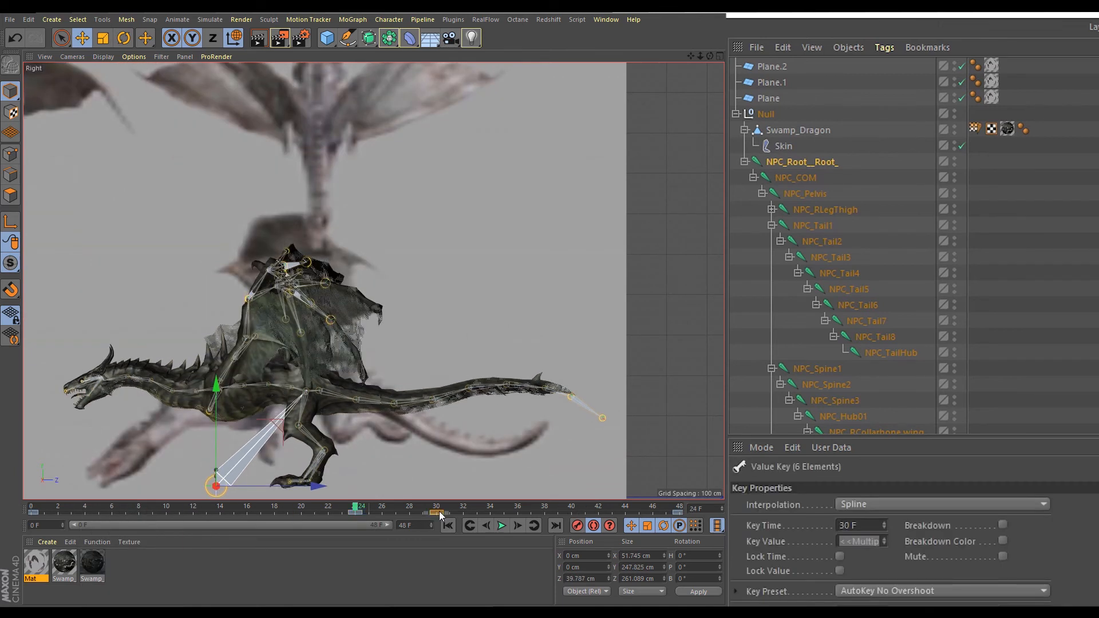
# - Play and scrub the animation to check the simplified root motion around frame 24
pyautogui.click(501, 525)
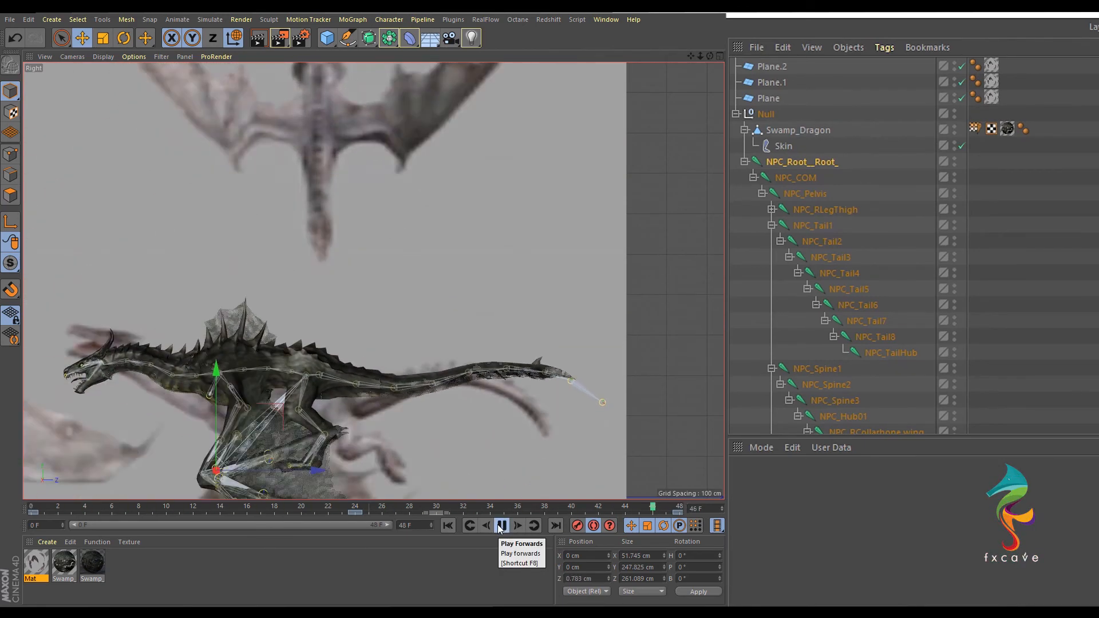
pyautogui.click(500, 525)
pyautogui.click(395, 508)
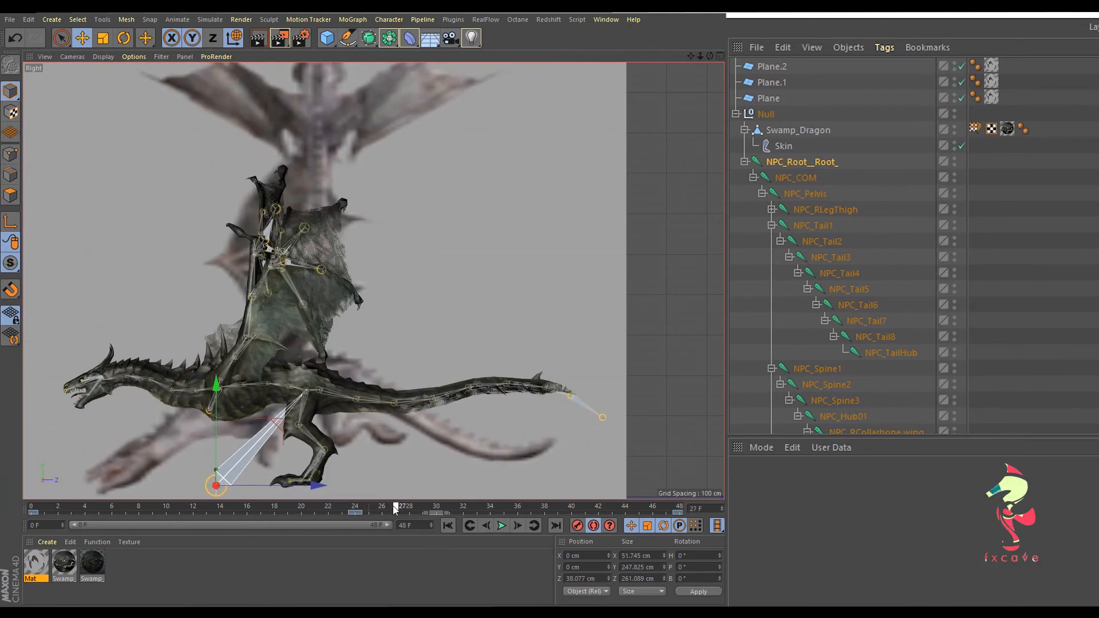
pyautogui.moveTo(395, 508); pyautogui.dragTo(359, 511)
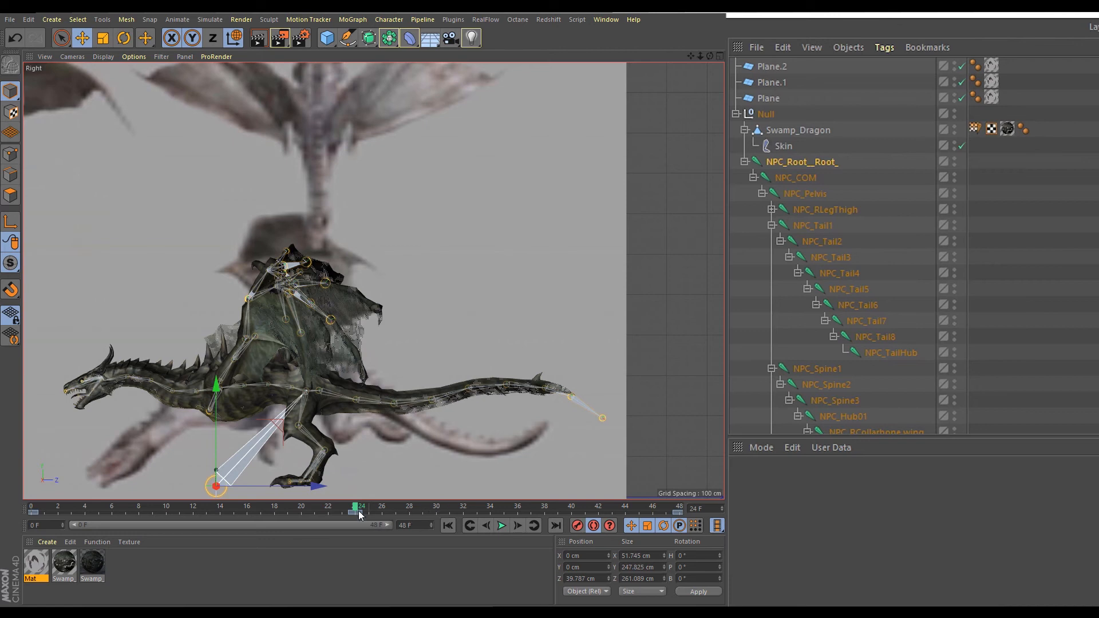
pyautogui.moveTo(323, 511); pyautogui.dragTo(355, 525)
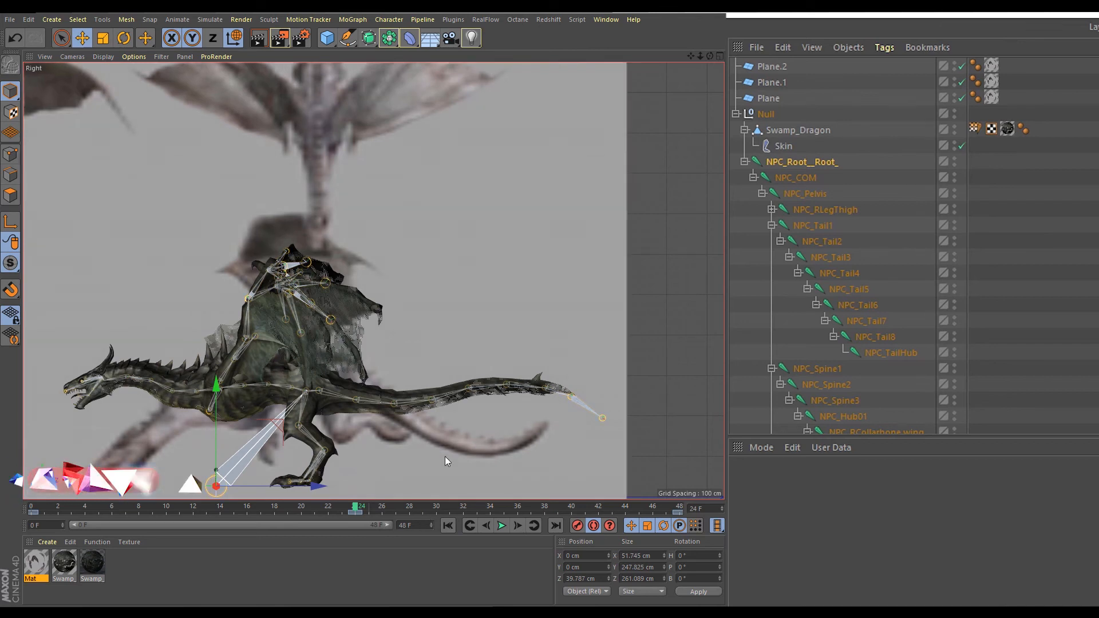
# - At frame 24, bend the tail joints downward and curl the lower ones back up with a bank rotation of -8°
pyautogui.click(753, 178)
pyautogui.click(753, 177)
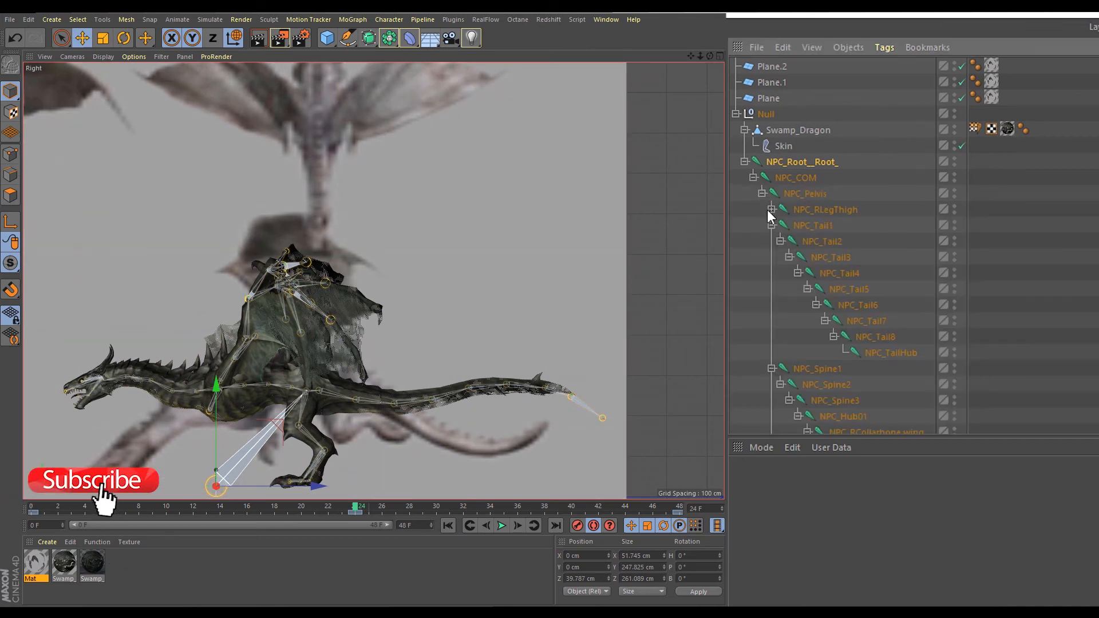
pyautogui.click(810, 211)
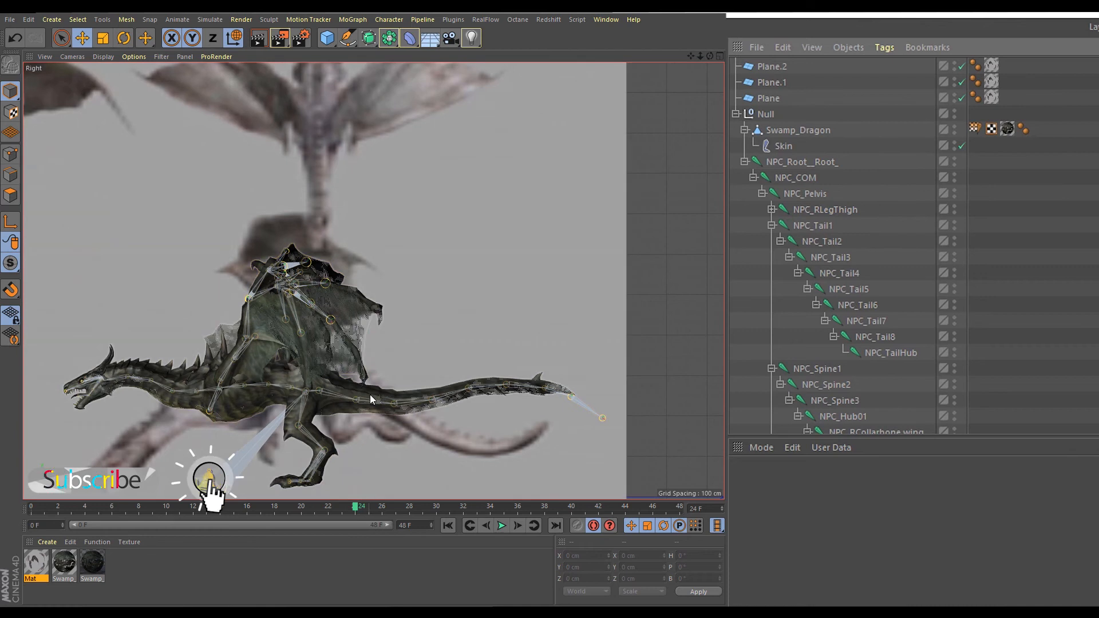
pyautogui.click(807, 227)
pyautogui.moveTo(1041, 239); pyautogui.dragTo(799, 341)
pyautogui.moveTo(1029, 369); pyautogui.dragTo(815, 233)
pyautogui.moveTo(1008, 554); pyautogui.dragTo(1008, 541)
pyautogui.moveTo(1054, 271); pyautogui.dragTo(846, 359)
pyautogui.moveTo(1003, 551); pyautogui.dragTo(1004, 563)
pyautogui.moveTo(1020, 296); pyautogui.dragTo(882, 361)
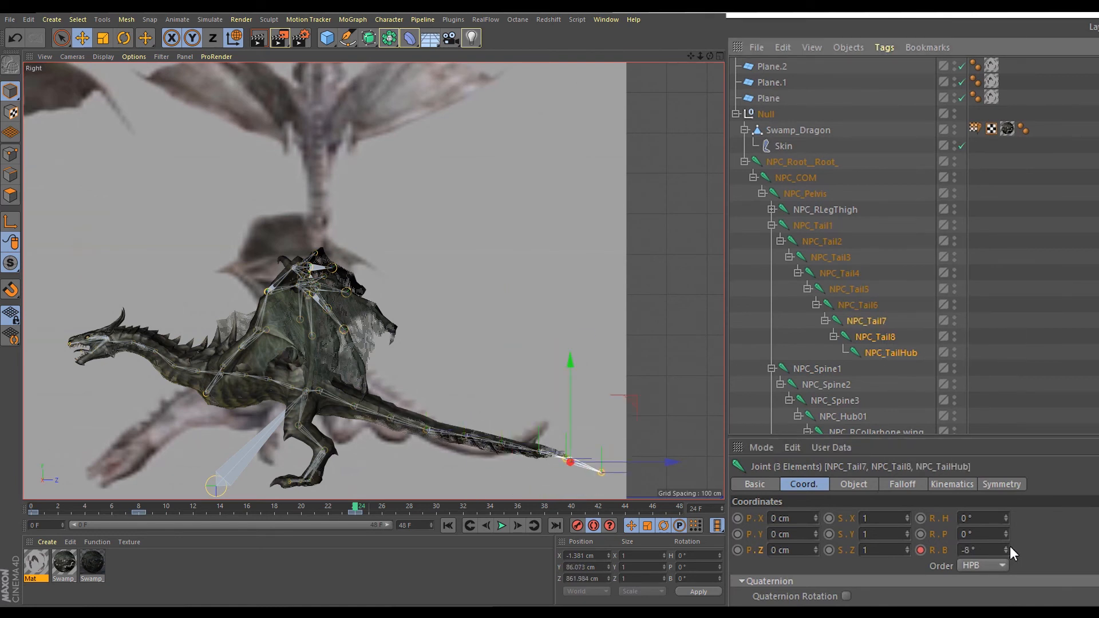
pyautogui.moveTo(1005, 549); pyautogui.dragTo(1005, 559)
pyautogui.click(15, 38)
# - Set the bank rotation of NPC_Tail5 through NPC_TailHub to -20° at frame 24
pyautogui.moveTo(1043, 287); pyautogui.dragTo(849, 350)
pyautogui.moveTo(1005, 550); pyautogui.dragTo(1006, 557)
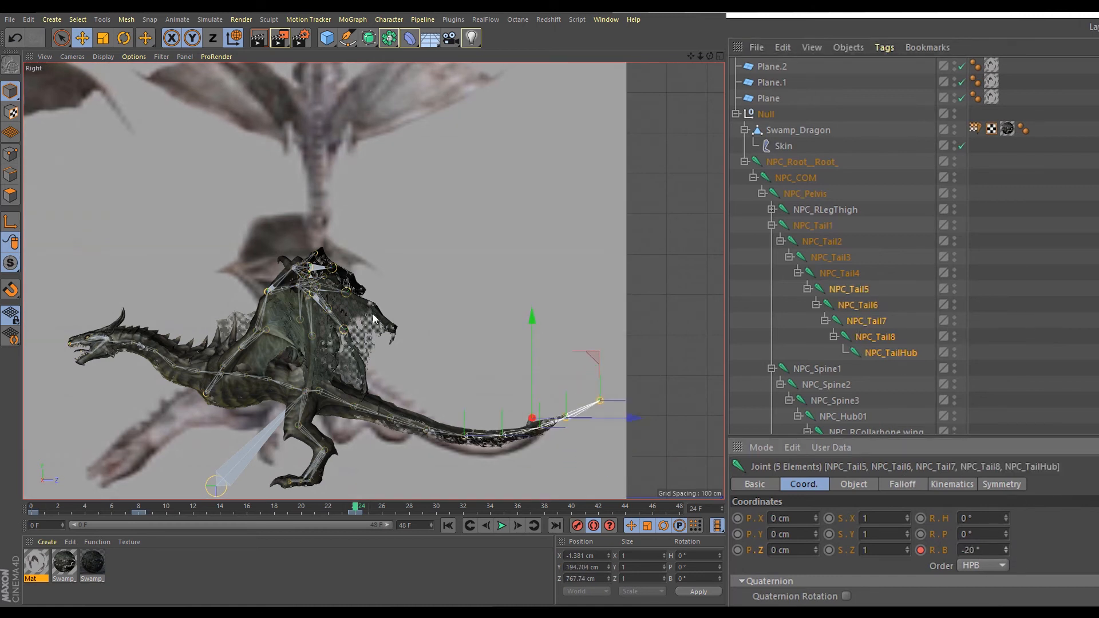
# - Set the bank rotation of NPC_Tail2 through NPC_TailHub to 7° at frame 38 and play the animation
pyautogui.moveTo(344, 507); pyautogui.dragTo(543, 520)
pyautogui.keyDown('shift'); pyautogui.moveTo(1067, 246); pyautogui.dragTo(803, 339); pyautogui.keyUp('shift')
pyautogui.moveTo(1006, 546); pyautogui.dragTo(1007, 550)
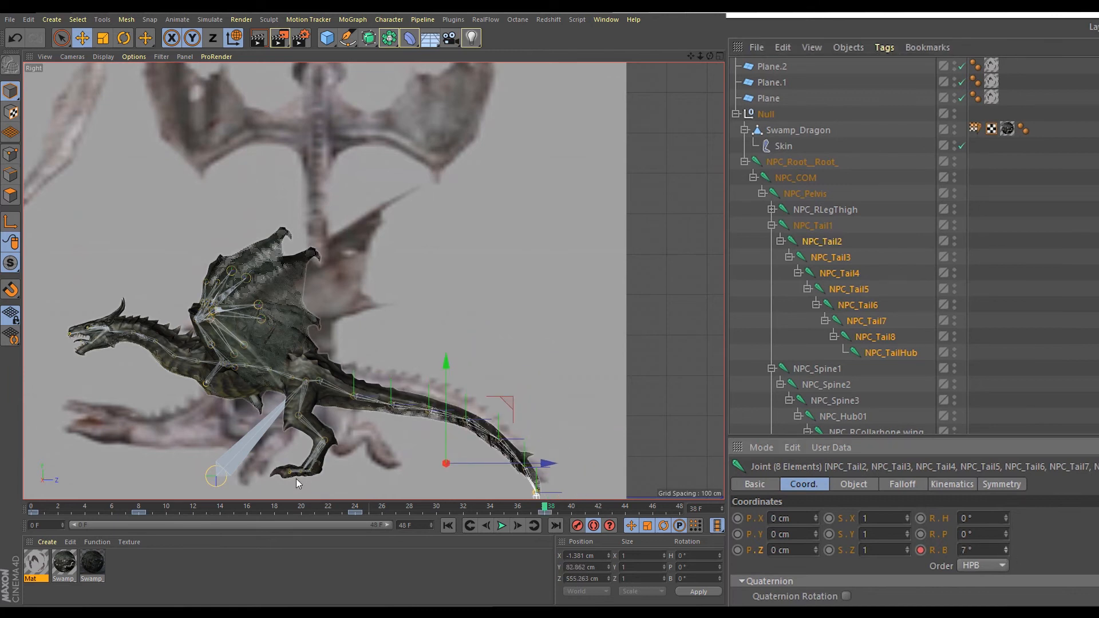
pyautogui.click(502, 526)
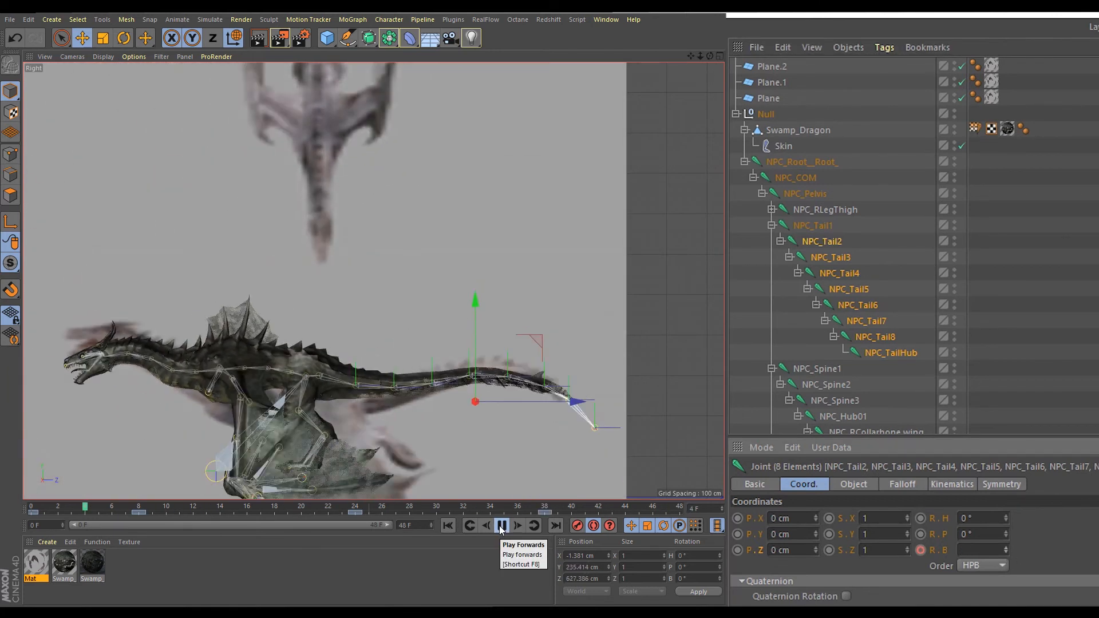
pyautogui.click(501, 525)
# - Copy the frame 0 keys of NPC_Tail1 through NPC_TailHub to frame 48 and check the loop
pyautogui.keyDown('shift'); pyautogui.click(819, 226); pyautogui.keyUp('shift')
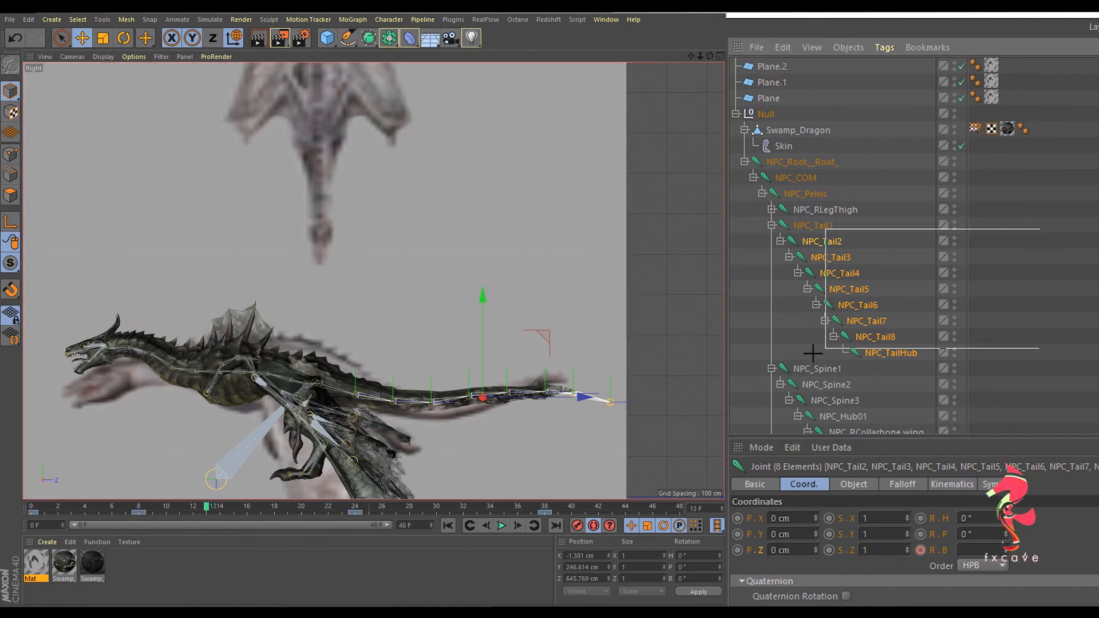
pyautogui.keyDown('ctrl'); pyautogui.moveTo(33, 512); pyautogui.dragTo(679, 517); pyautogui.keyUp('ctrl')
pyautogui.click(506, 529)
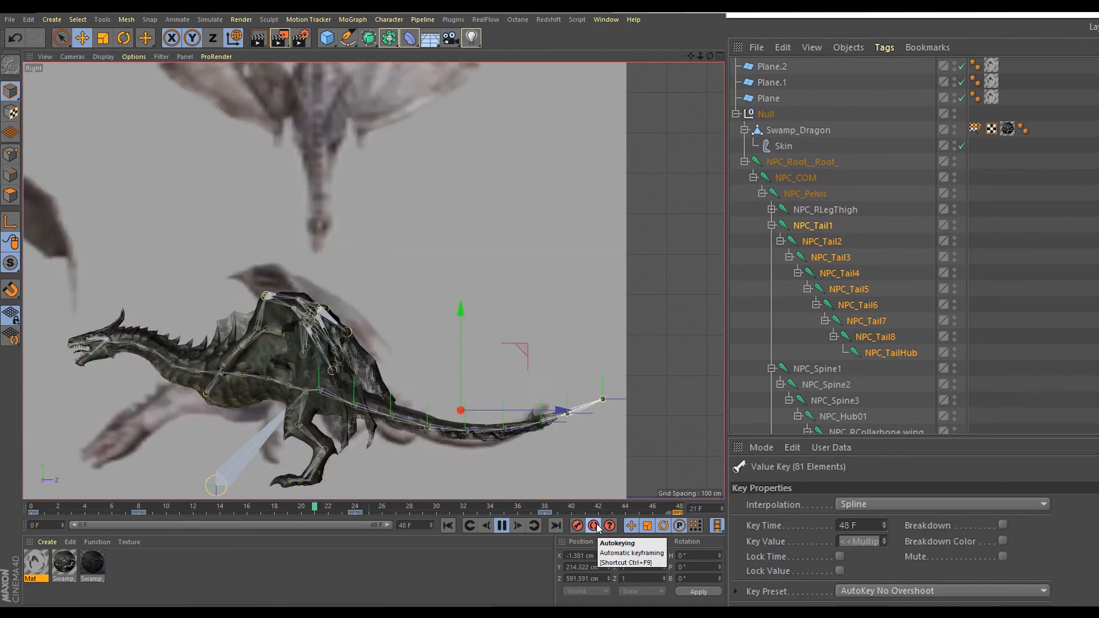
pyautogui.click(499, 527)
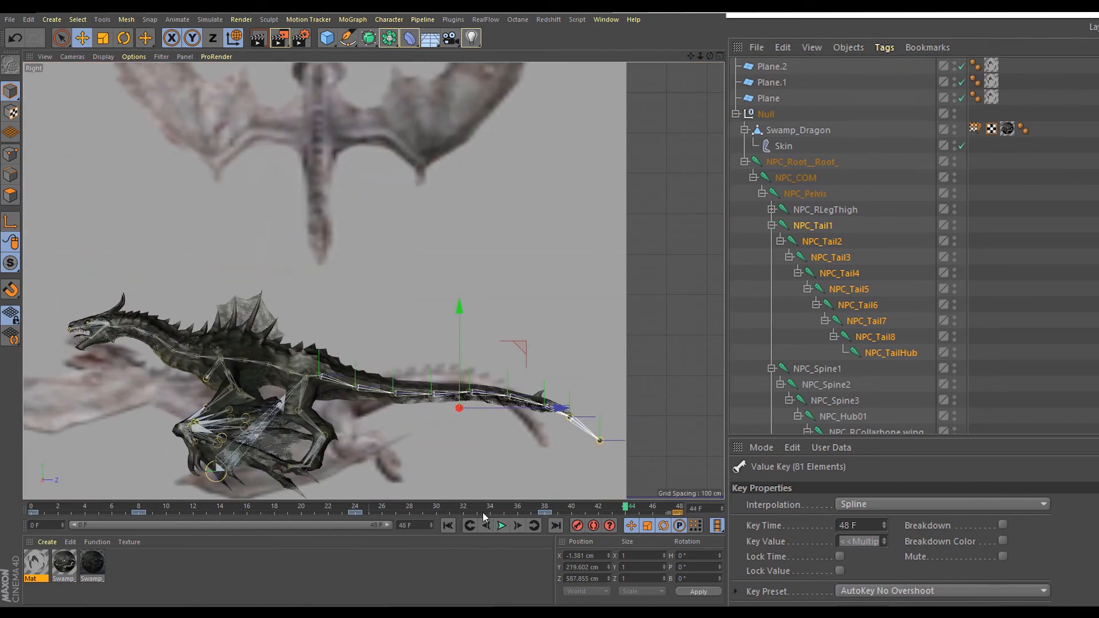
pyautogui.moveTo(490, 509); pyautogui.dragTo(16, 519)
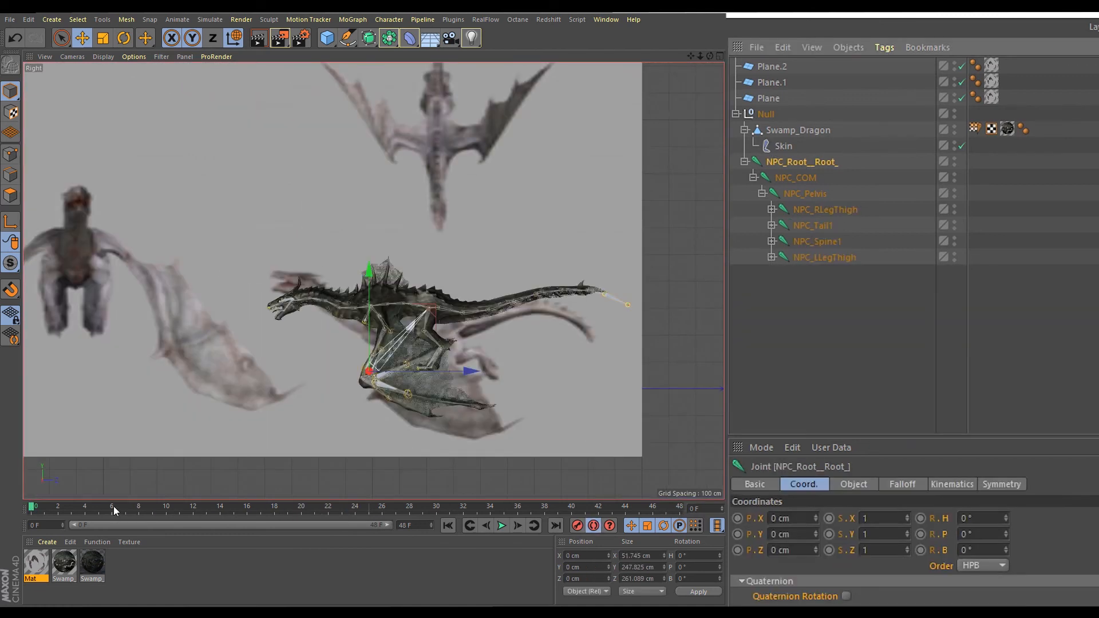
# - Lower NPC_Root__Root_ to a Z position of about 42.4 cm at frame 0, key a raised position at frame 25 and play the result
pyautogui.moveTo(114, 506); pyautogui.dragTo(367, 512)
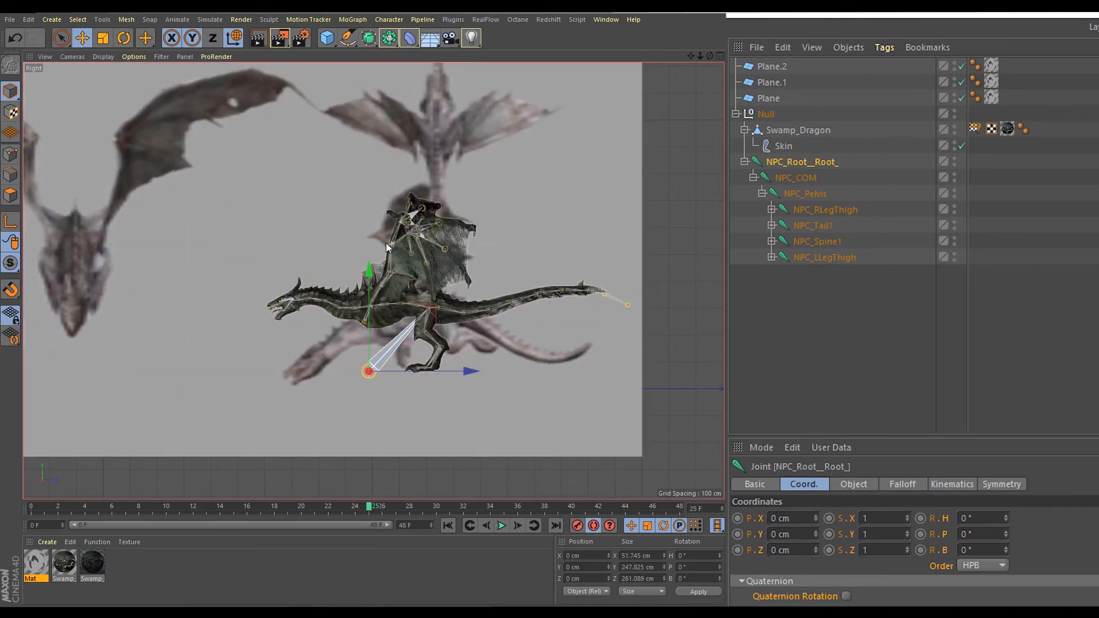
pyautogui.moveTo(371, 506); pyautogui.dragTo(2, 512)
pyautogui.moveTo(369, 274); pyautogui.dragTo(369, 287)
pyautogui.click(375, 509)
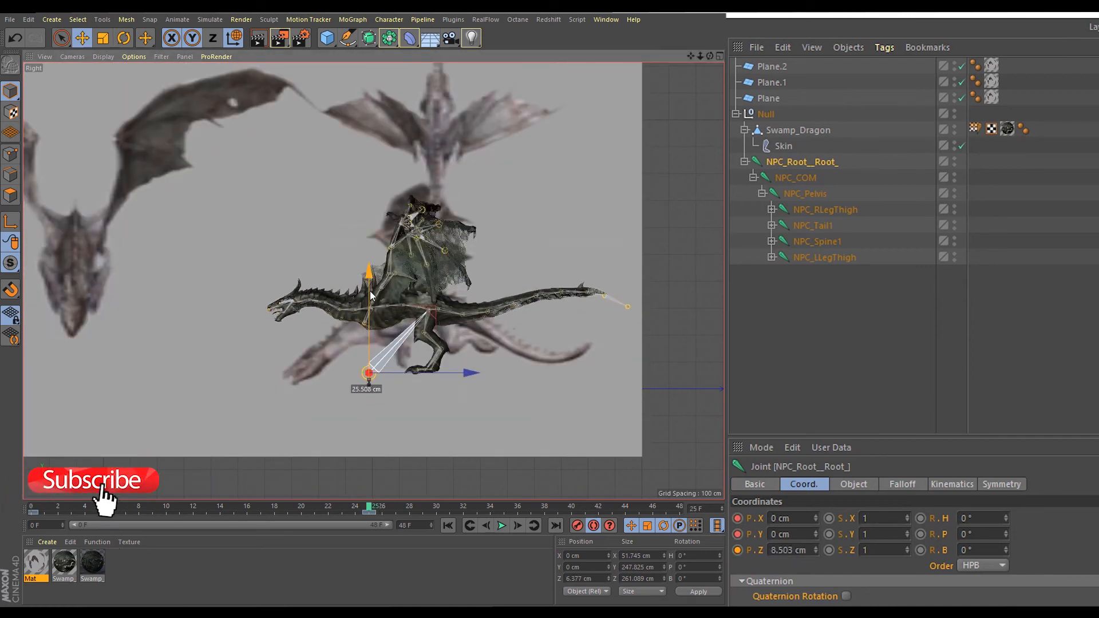
pyautogui.click(448, 526)
pyautogui.click(502, 526)
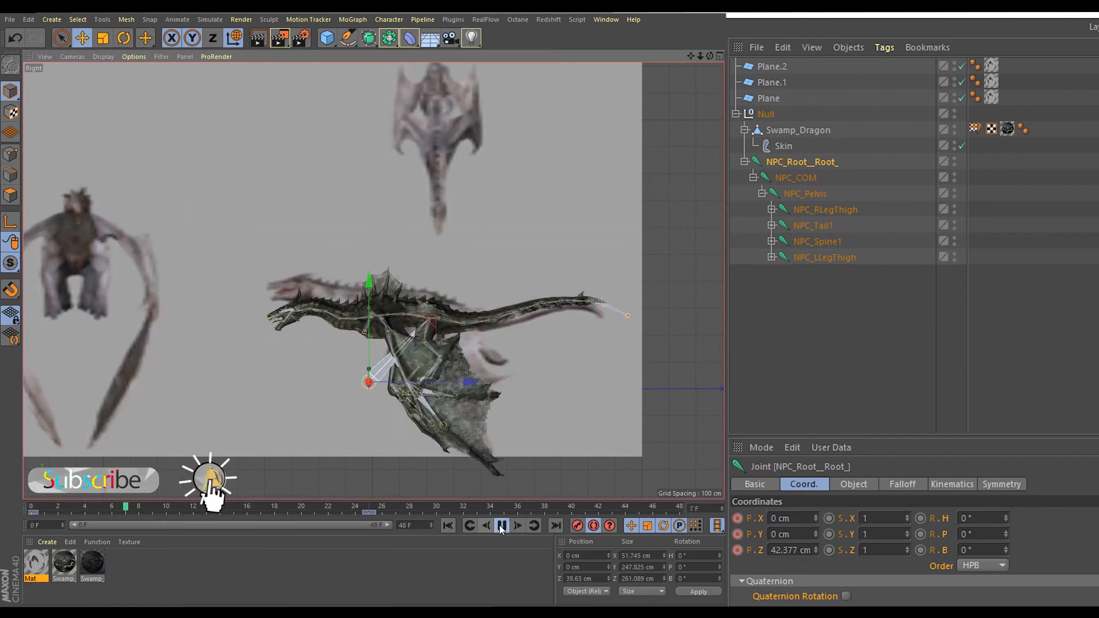
# - Copy the frame 0 position keys of NPC_Root__Root_ to frame 48 and play back the loop
pyautogui.click(502, 526)
pyautogui.click(30, 511)
pyautogui.keyDown('ctrl'); pyautogui.moveTo(30, 511); pyautogui.dragTo(584, 515); pyautogui.keyUp('ctrl')
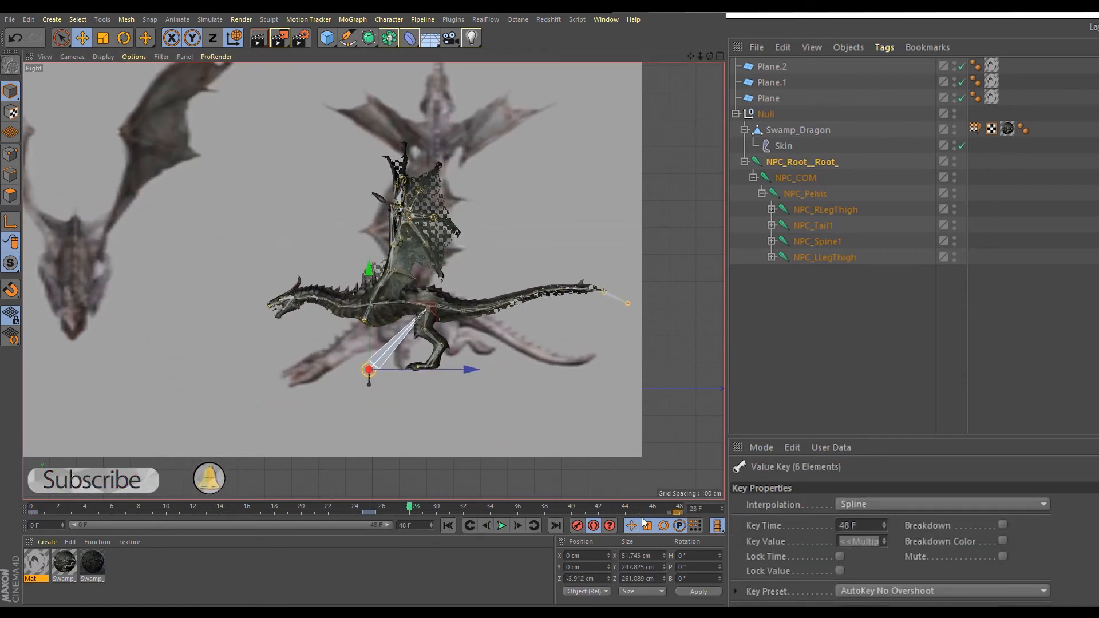
pyautogui.click(501, 525)
pyautogui.click(499, 526)
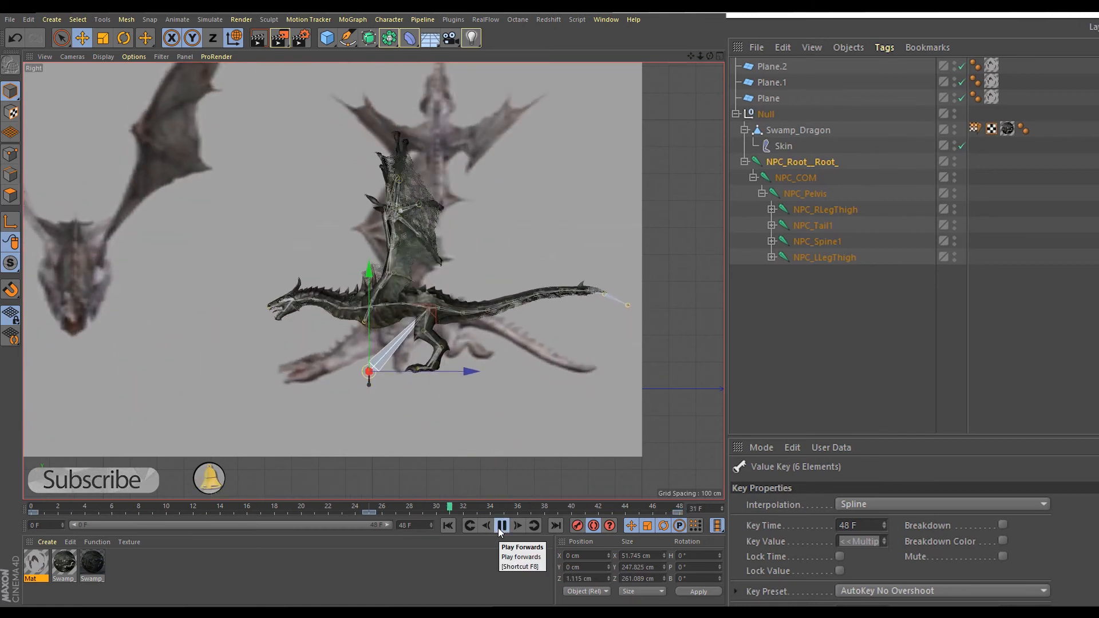
pyautogui.click(498, 527)
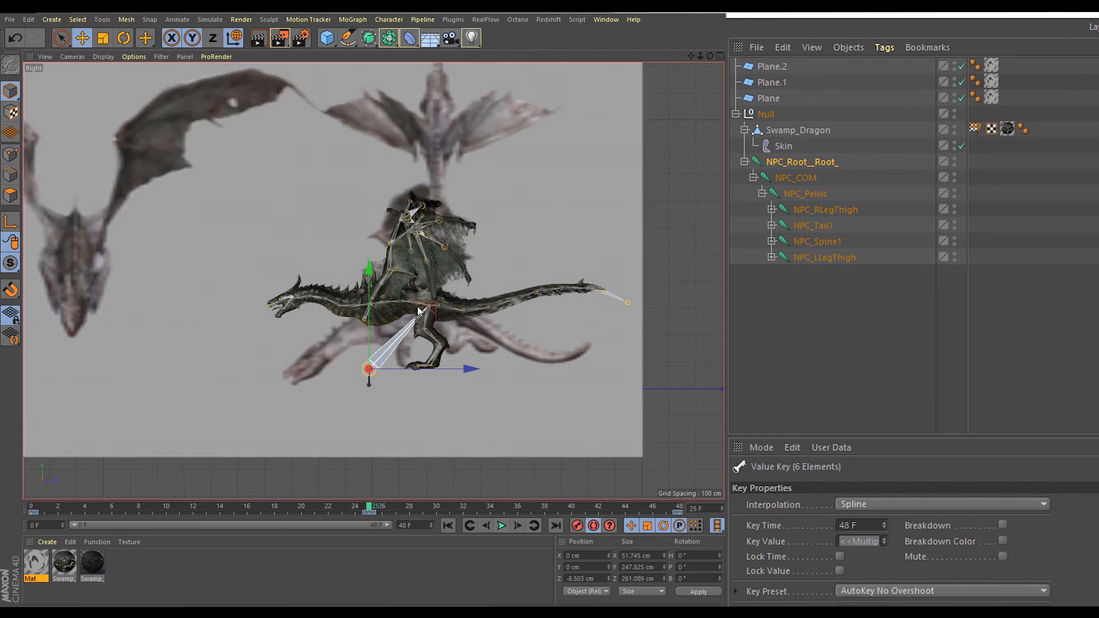
pyautogui.moveTo(463, 508); pyautogui.dragTo(711, 506)
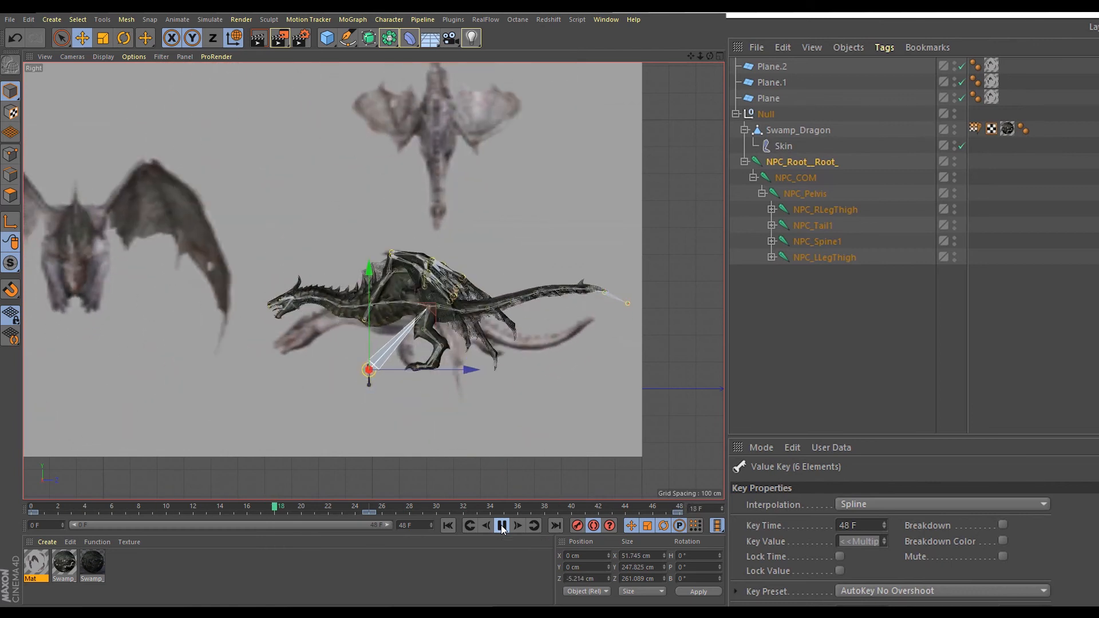
pyautogui.click(502, 526)
pyautogui.click(518, 507)
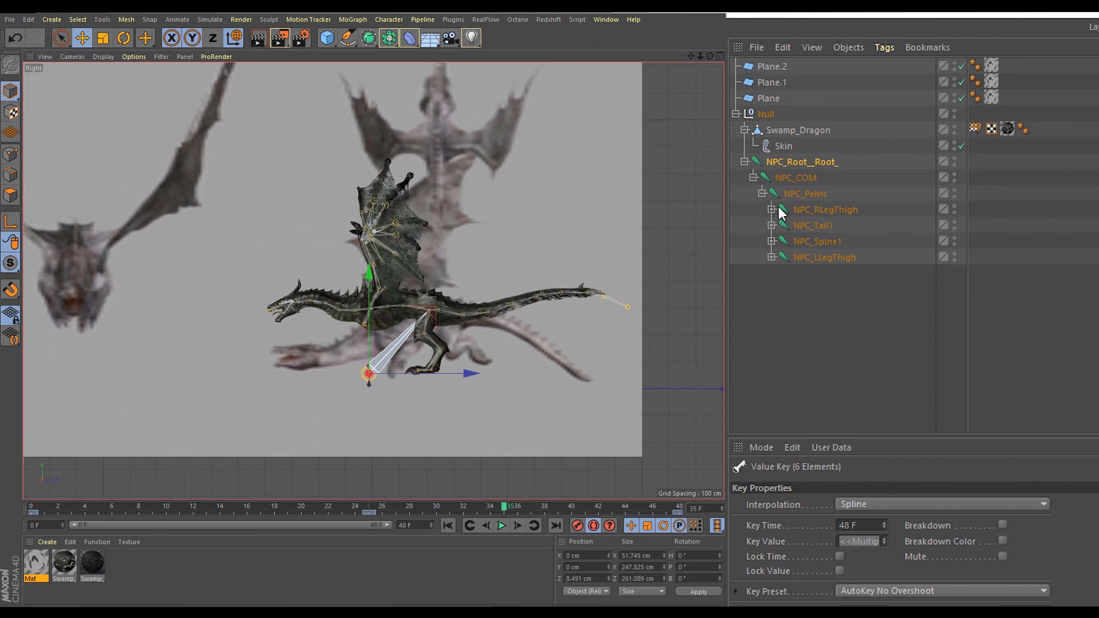
# - At frame 48, set the bank rotation of NPC_Tail2 through NPC_TailHub to 4° and adjust NPC_Tail4 to 1°
pyautogui.click(820, 210)
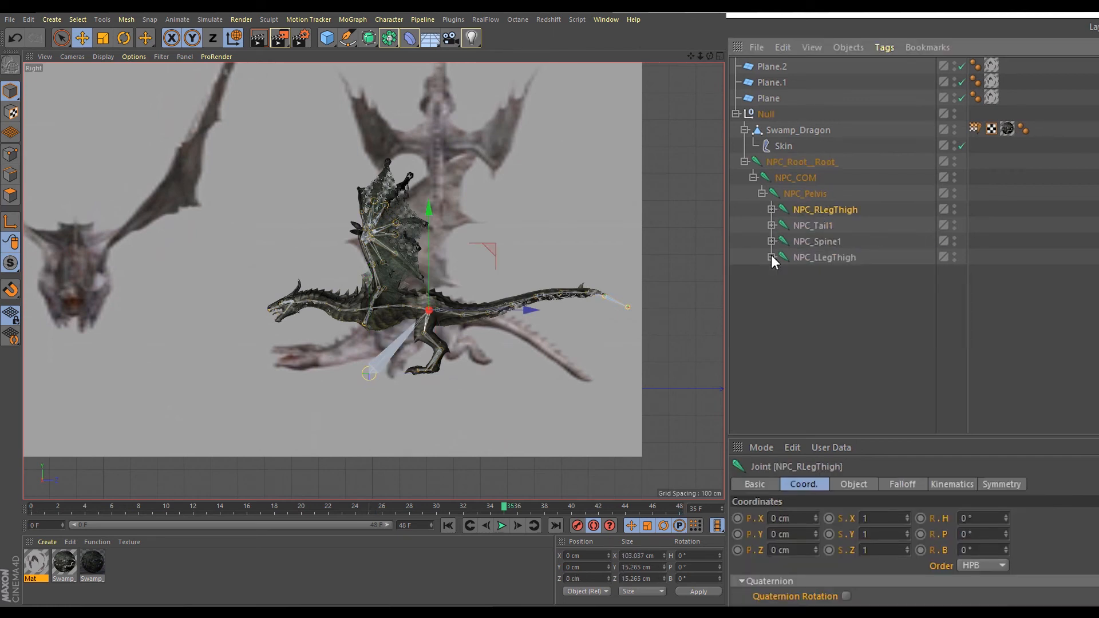
pyautogui.click(831, 267)
pyautogui.click(781, 224)
pyautogui.click(772, 226)
pyautogui.click(830, 252)
pyautogui.click(829, 242)
pyautogui.keyDown('shift'); pyautogui.click(898, 360); pyautogui.keyUp('shift')
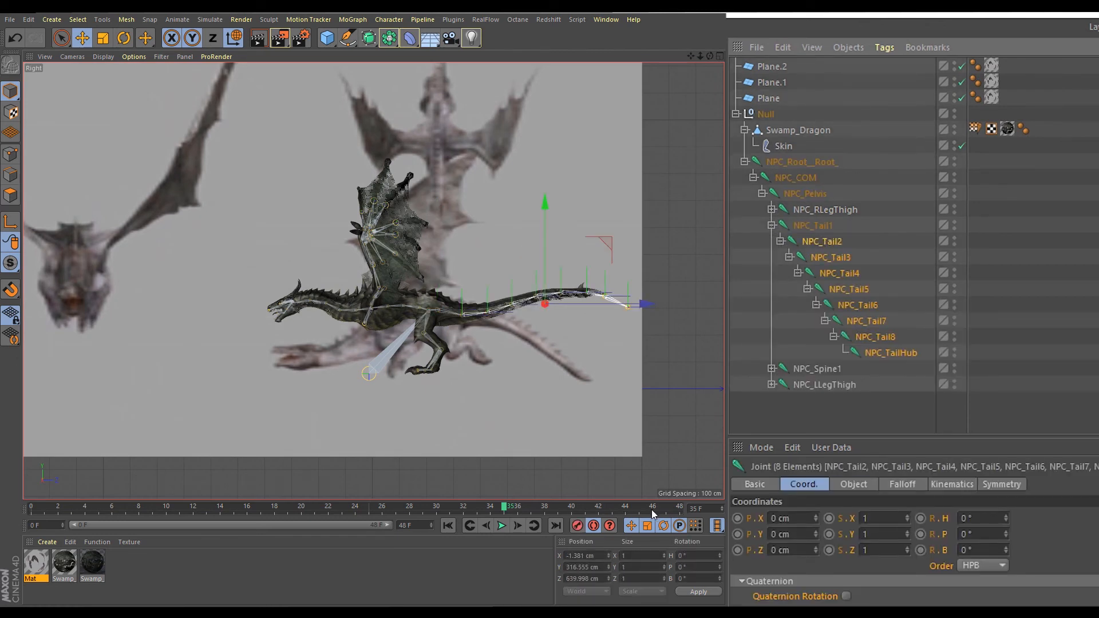
pyautogui.moveTo(653, 511); pyautogui.dragTo(708, 511)
pyautogui.moveTo(1008, 545); pyautogui.dragTo(1007, 545)
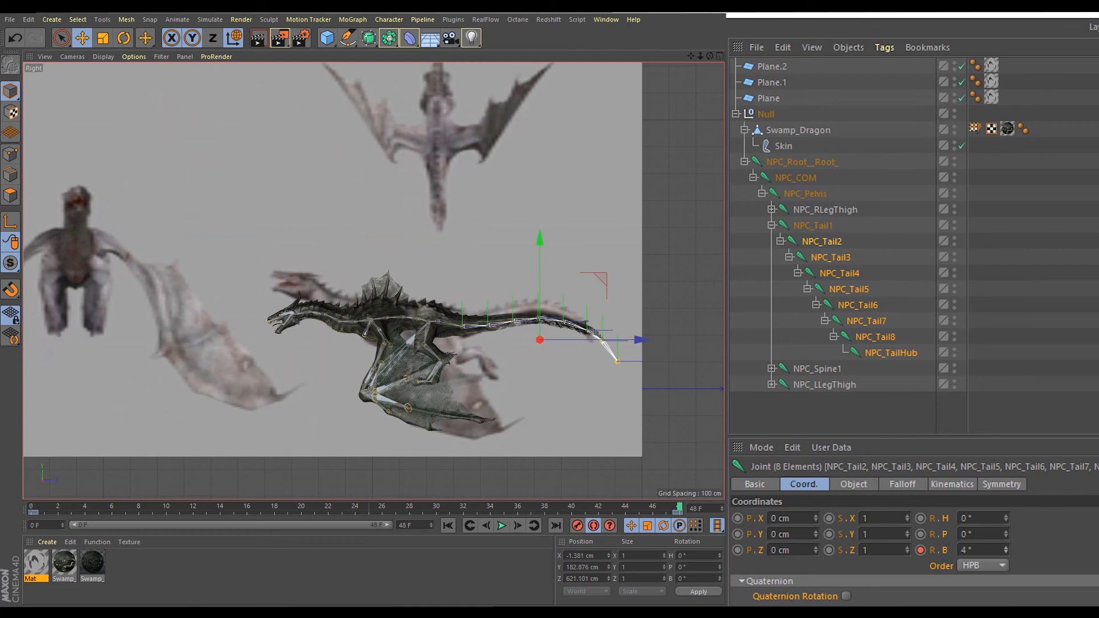
pyautogui.click(852, 290)
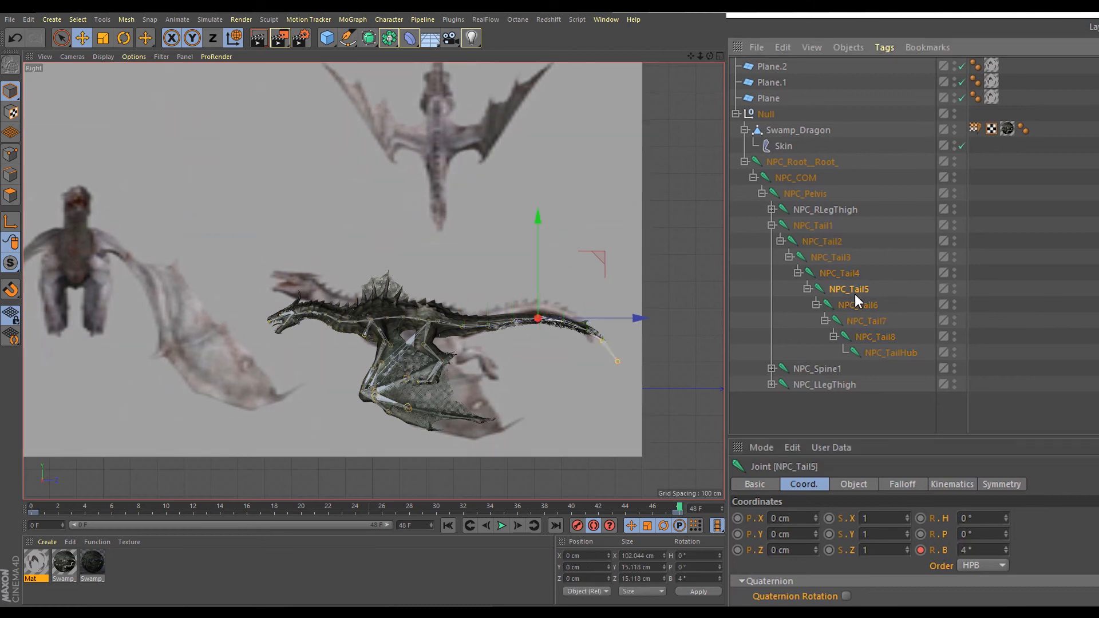
pyautogui.hotkey('ctrl', 'z')
pyautogui.hotkey('ctrl', 'z')
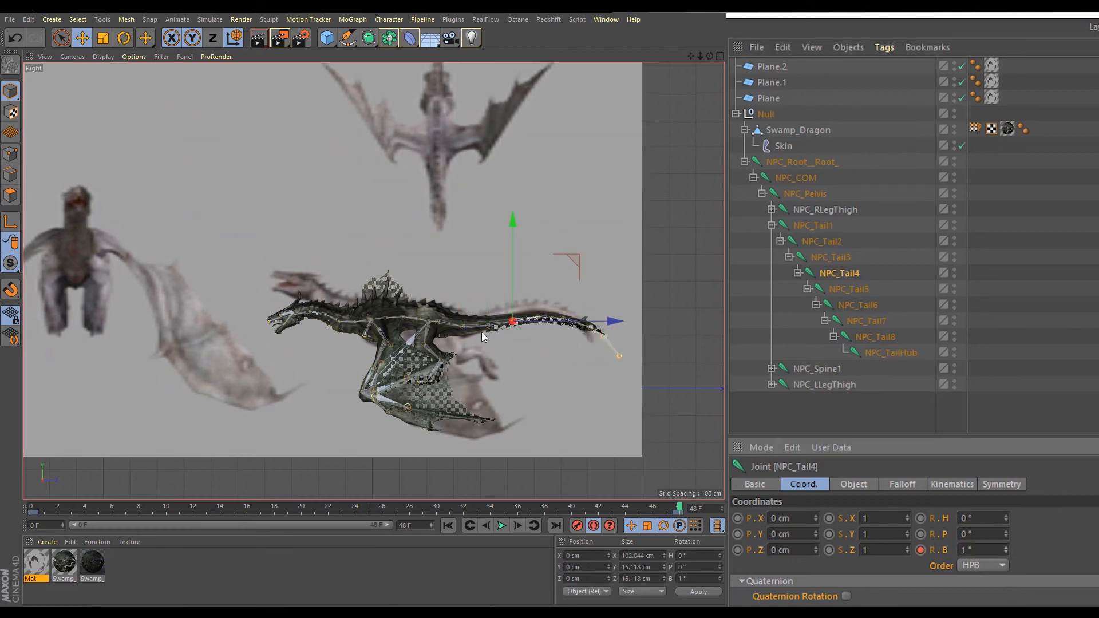
# - At frame 22, bend NPC_Tail2 through NPC_TailHub downward and curl NPC_Tail4 through NPC_TailHub back up using bank rotation
pyautogui.moveTo(33, 508)
pyautogui.mouseDown()
pyautogui.moveTo(697, 511)
pyautogui.moveTo(24, 517)
pyautogui.mouseUp()
pyautogui.click(326, 511)
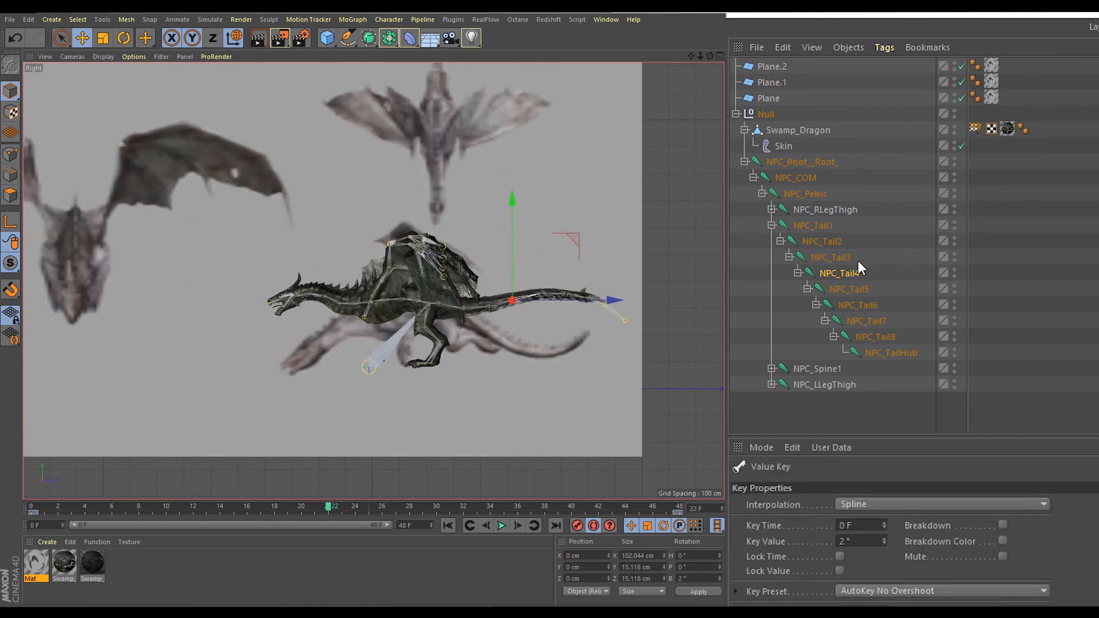
pyautogui.click(814, 227)
pyautogui.keyDown('shift'); pyautogui.click(902, 355); pyautogui.keyUp('shift')
pyautogui.keyDown('ctrl'); pyautogui.click(811, 225); pyautogui.keyUp('ctrl')
pyautogui.moveTo(1005, 549); pyautogui.dragTo(1005, 530)
pyautogui.click(856, 275)
pyautogui.keyDown('shift'); pyautogui.click(890, 352); pyautogui.keyUp('shift')
pyautogui.moveTo(1004, 549); pyautogui.dragTo(1005, 583)
# - Try a bank rotation of -21° on NPC_Tail3 through NPC_TailHub at frame 14, and another bend starting from NPC_Tail2
pyautogui.moveTo(328, 508); pyautogui.dragTo(225, 526)
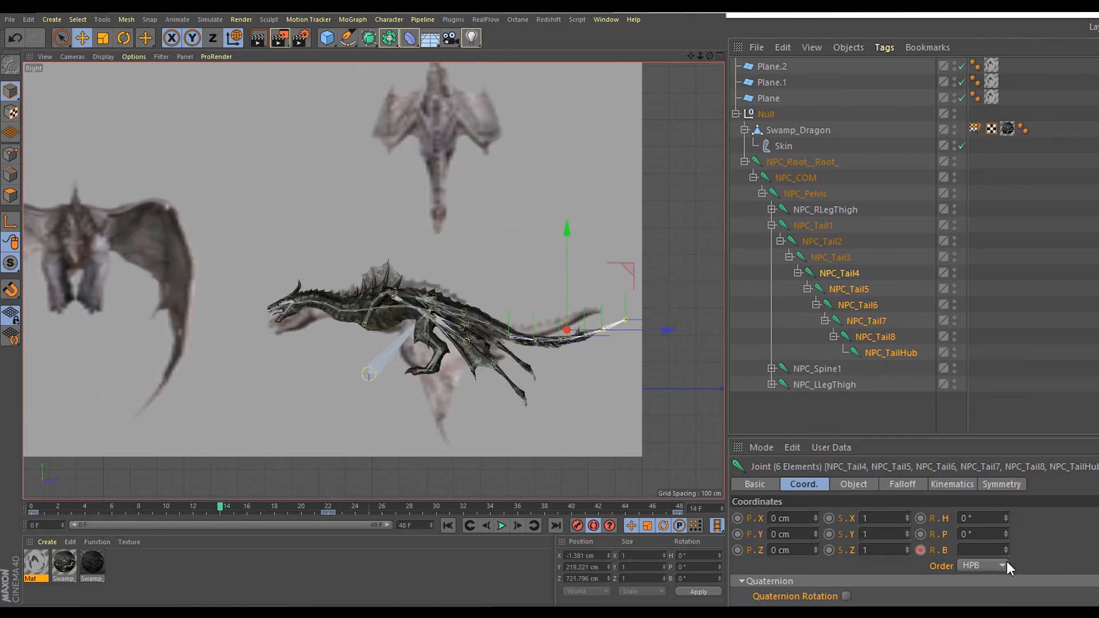
pyautogui.click(853, 256)
pyautogui.keyDown('shift'); pyautogui.click(878, 353); pyautogui.keyUp('shift')
pyautogui.moveTo(1005, 550); pyautogui.dragTo(1006, 563)
pyautogui.hotkey('ctrl', 'z')
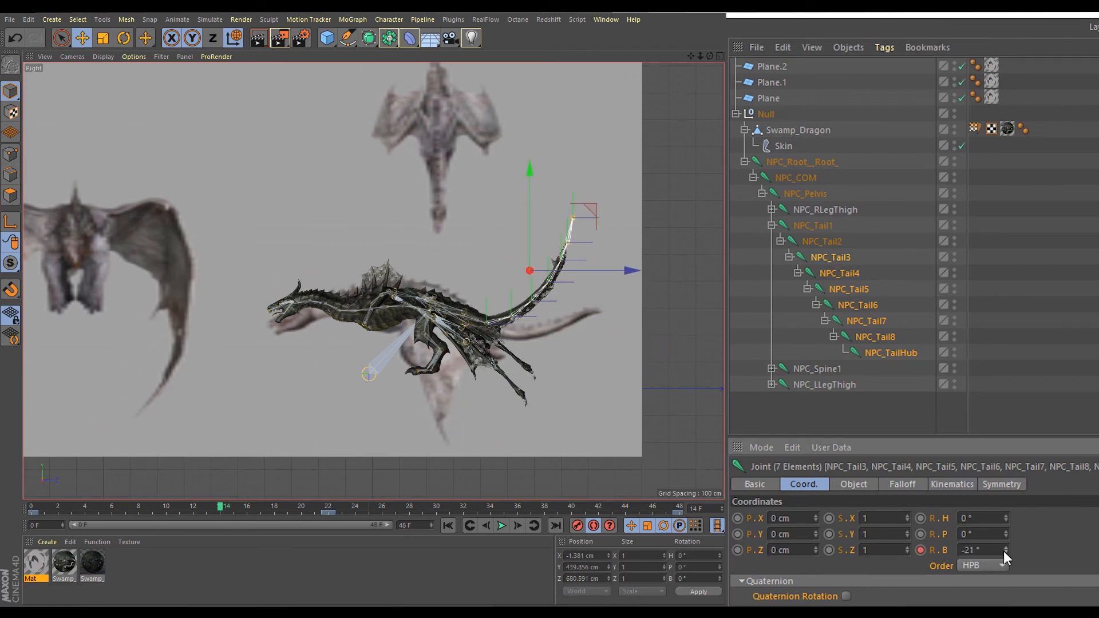
pyautogui.click(814, 225)
pyautogui.keyDown('shift'); pyautogui.click(877, 355); pyautogui.keyUp('shift')
pyautogui.moveTo(1006, 550)
pyautogui.mouseDown()
pyautogui.moveTo(1006, 528)
pyautogui.moveTo(1006, 547)
pyautogui.mouseUp()
pyautogui.hotkey('ctrl', 'z')
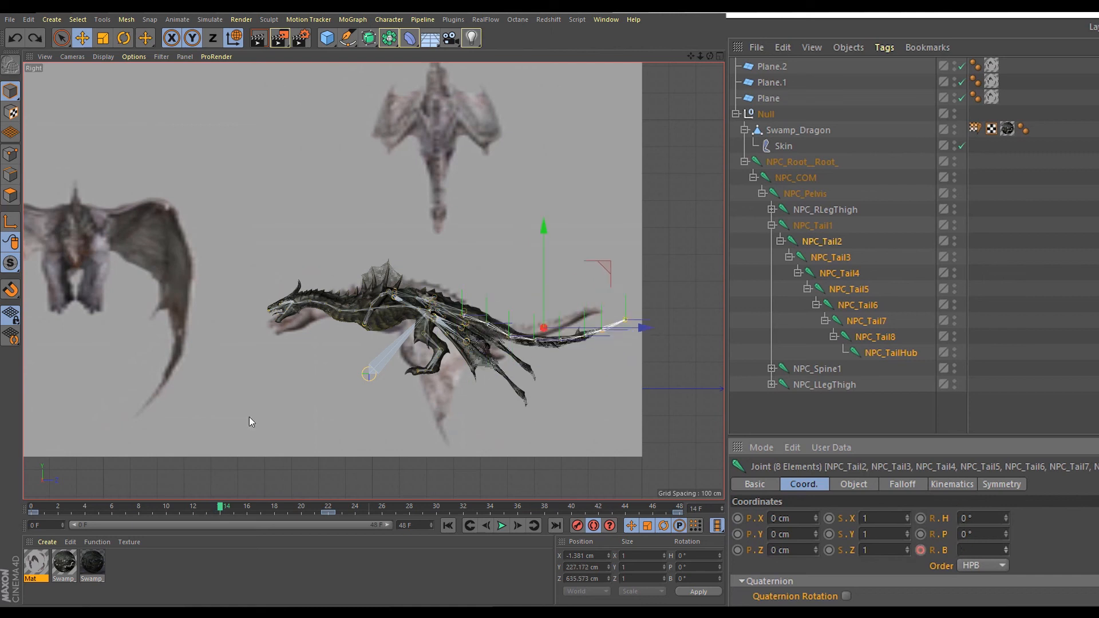
# - At frame 14, curl NPC_Tail5 through NPC_TailHub upward and set the bank rotation of NPC_Tail4 to about -17.8°
pyautogui.click(830, 290)
pyautogui.keyDown('shift'); pyautogui.click(884, 348); pyautogui.keyUp('shift')
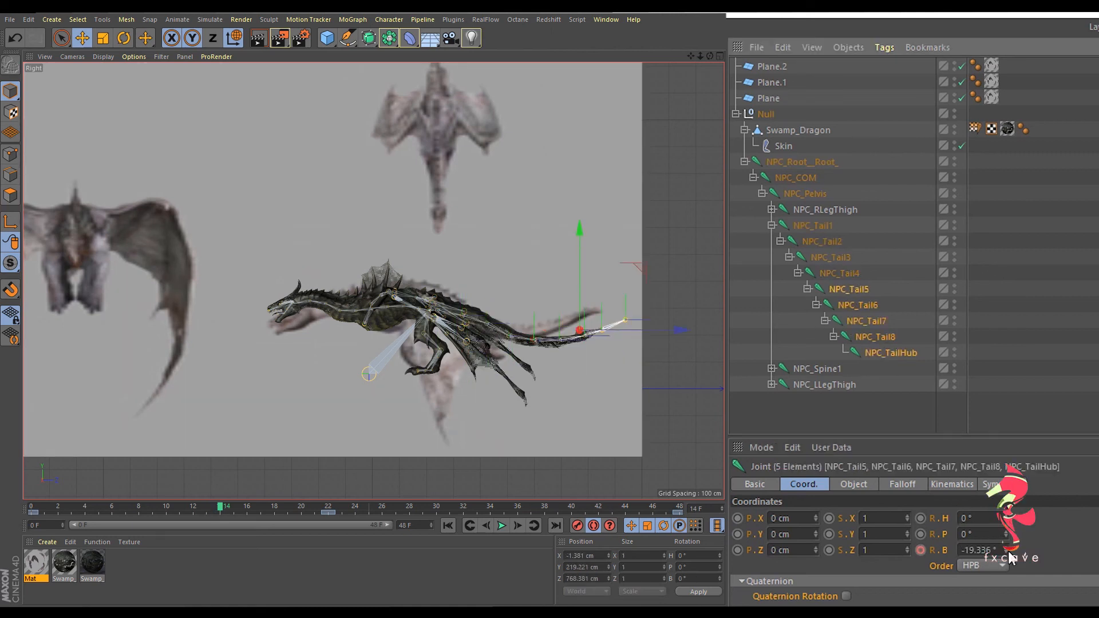
pyautogui.moveTo(1009, 553); pyautogui.dragTo(1009, 566)
pyautogui.click(846, 277)
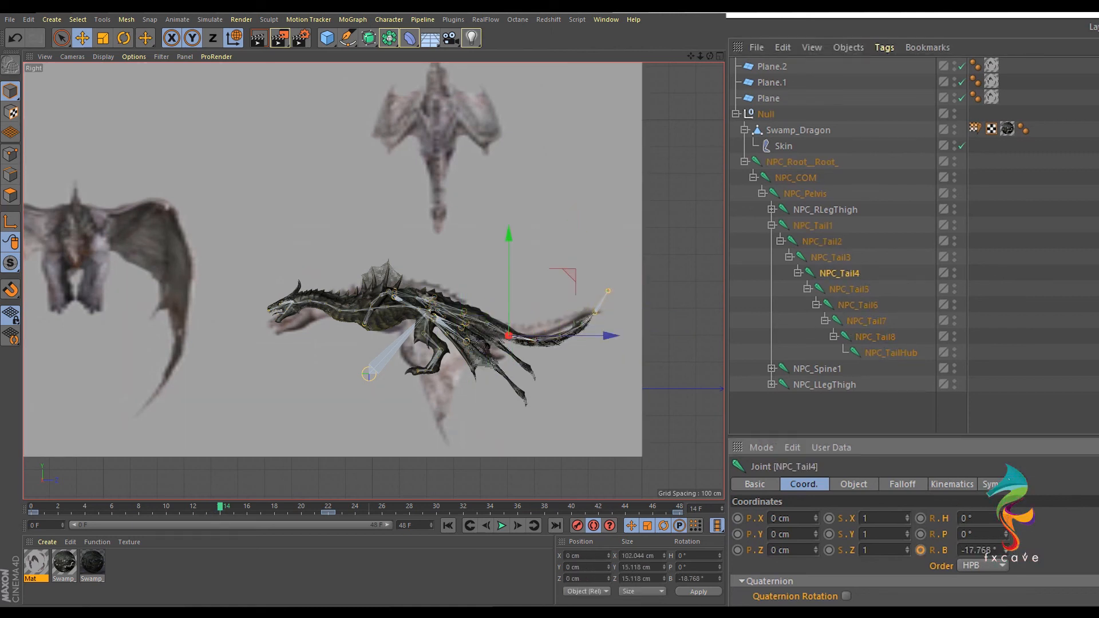
# - At frame 38, lower NPC_Tail2 through NPC_TailHub with bank rotation and curl NPC_Tail6 through NPC_TailHub slightly upward
pyautogui.moveTo(217, 511); pyautogui.dragTo(541, 515)
pyautogui.click(815, 226)
pyautogui.click(824, 242)
pyautogui.keyDown('shift'); pyautogui.click(884, 353); pyautogui.keyUp('shift')
pyautogui.click(1006, 548)
pyautogui.moveTo(1006, 549); pyautogui.dragTo(1006, 544)
pyautogui.click(867, 321)
pyautogui.keyDown('shift'); pyautogui.click(890, 353); pyautogui.keyUp('shift')
pyautogui.click(858, 305)
pyautogui.keyDown('shift'); pyautogui.click(890, 353); pyautogui.keyUp('shift')
pyautogui.moveTo(1006, 550); pyautogui.dragTo(1006, 557)
# - At frame 30, set the bank rotation of NPC_Tail4 to about 0.3° and of NPC_Tail6 through NPC_TailHub to about -26.4°
pyautogui.click(438, 508)
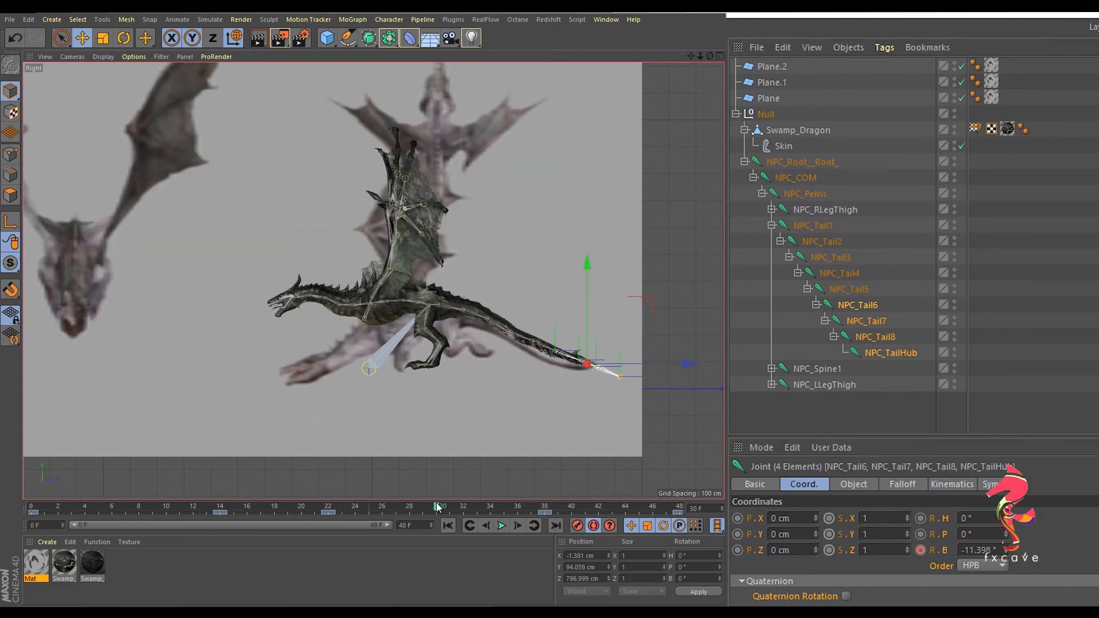
pyautogui.click(853, 274)
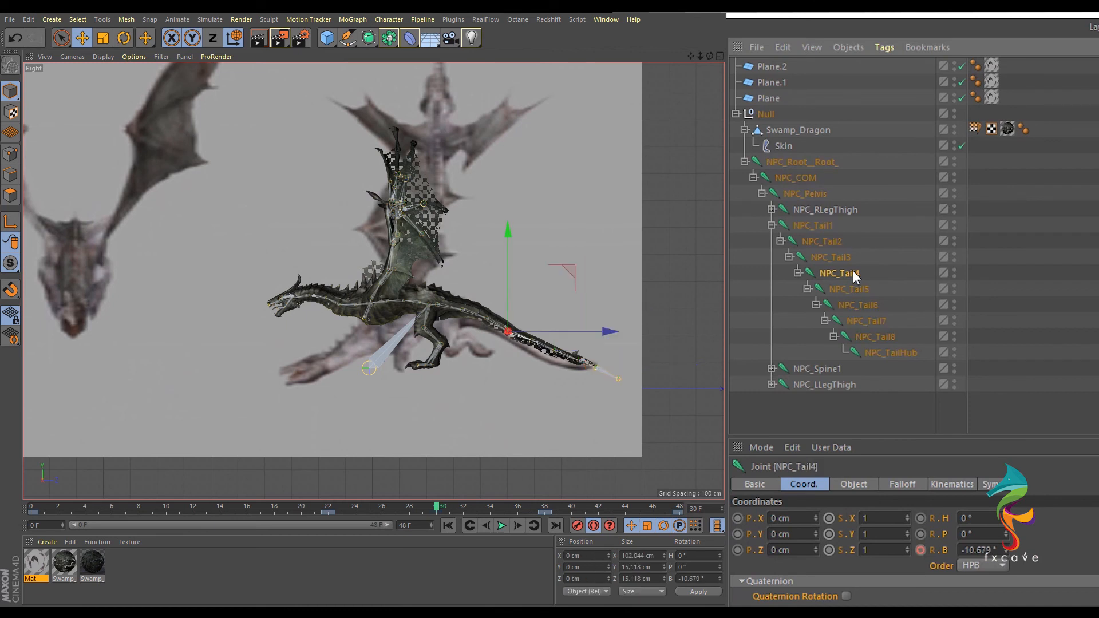
pyautogui.moveTo(1006, 549); pyautogui.dragTo(1006, 544)
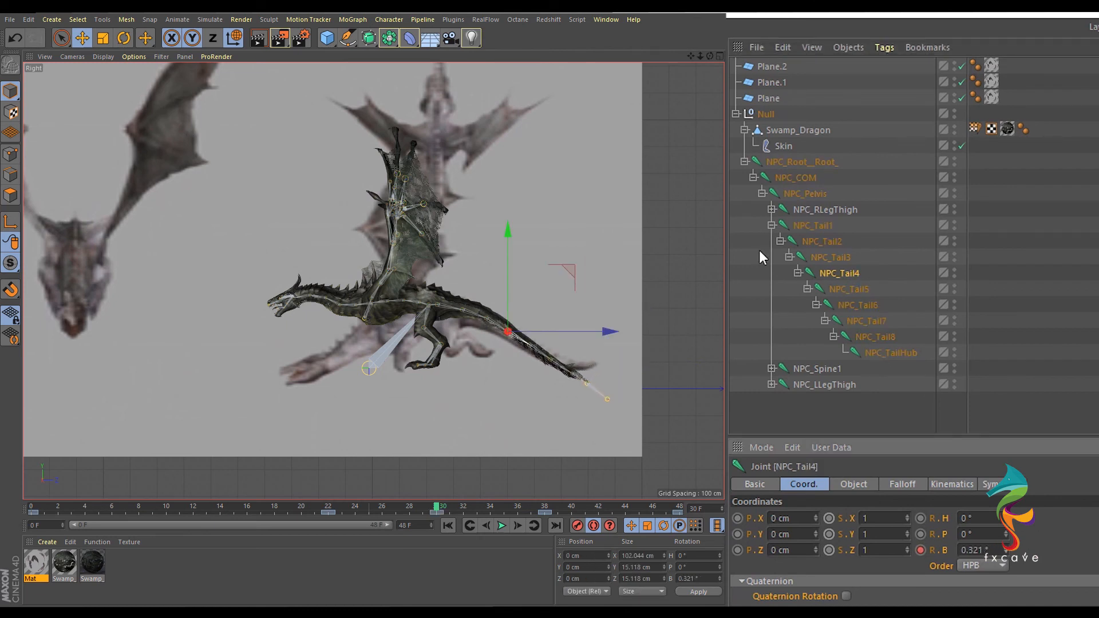
pyautogui.click(817, 228)
pyautogui.keyDown('shift'); pyautogui.click(873, 356); pyautogui.keyUp('shift')
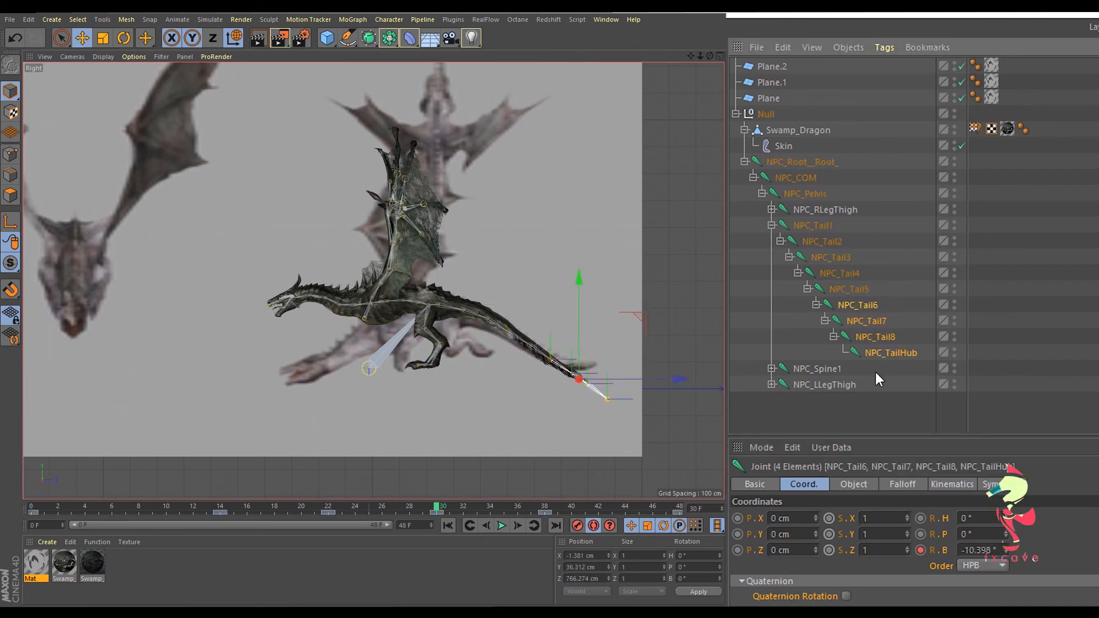
pyautogui.moveTo(1009, 547); pyautogui.dragTo(1009, 554)
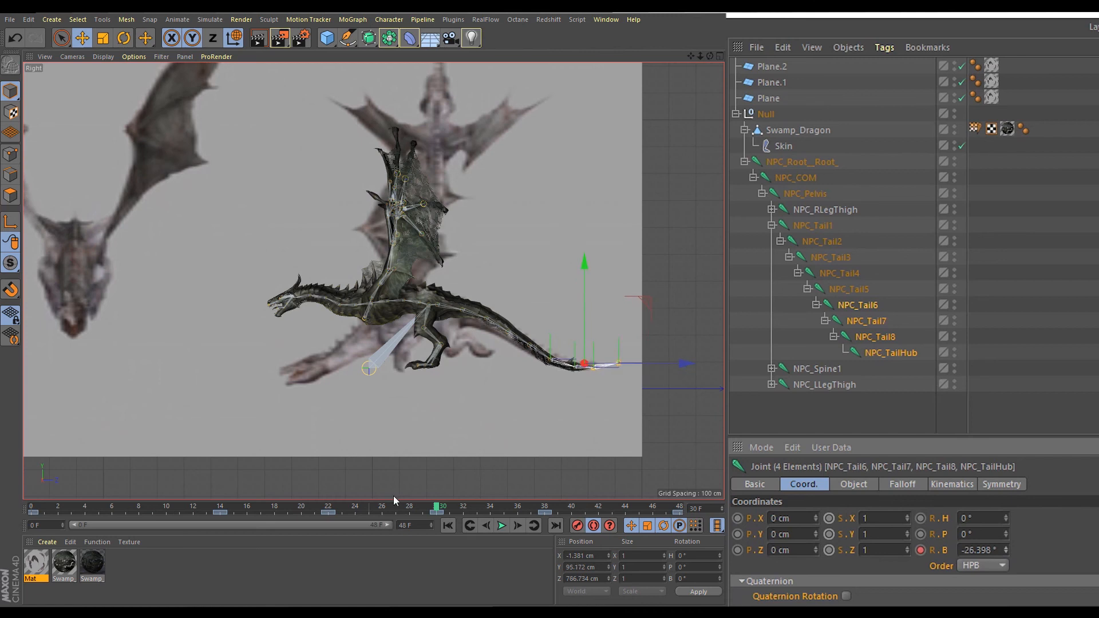
# - Set the bank rotation of NPC_Tail4 to about -7.9° at frame 7
pyautogui.click(127, 509)
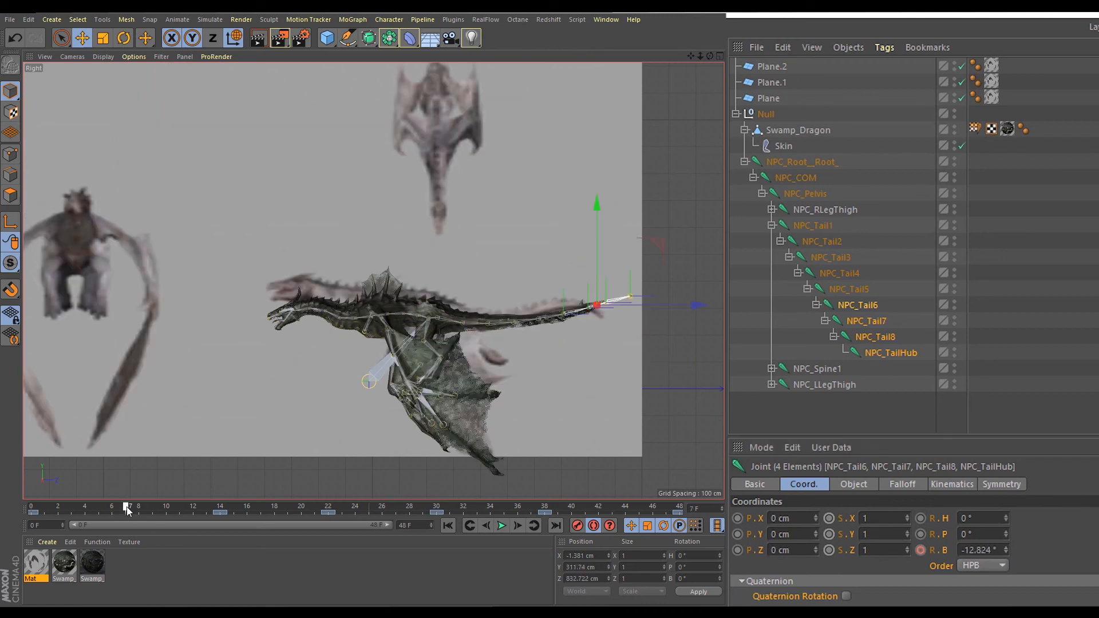
pyautogui.click(816, 229)
pyautogui.keyDown('shift'); pyautogui.click(862, 352); pyautogui.keyUp('shift')
pyautogui.click(855, 305)
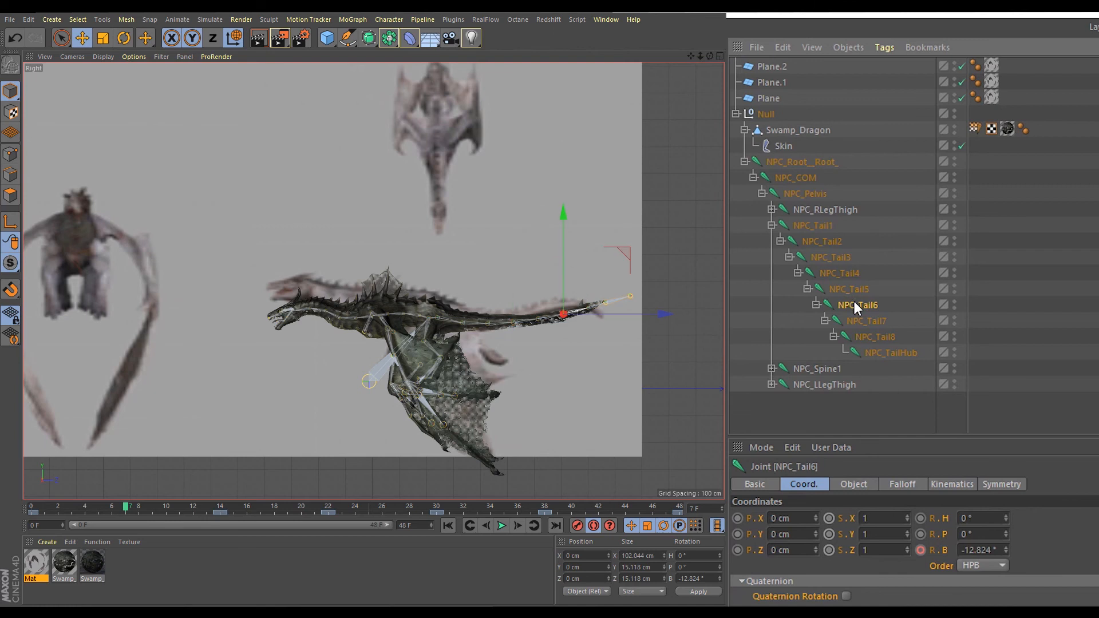
pyautogui.moveTo(1003, 553); pyautogui.dragTo(1003, 561)
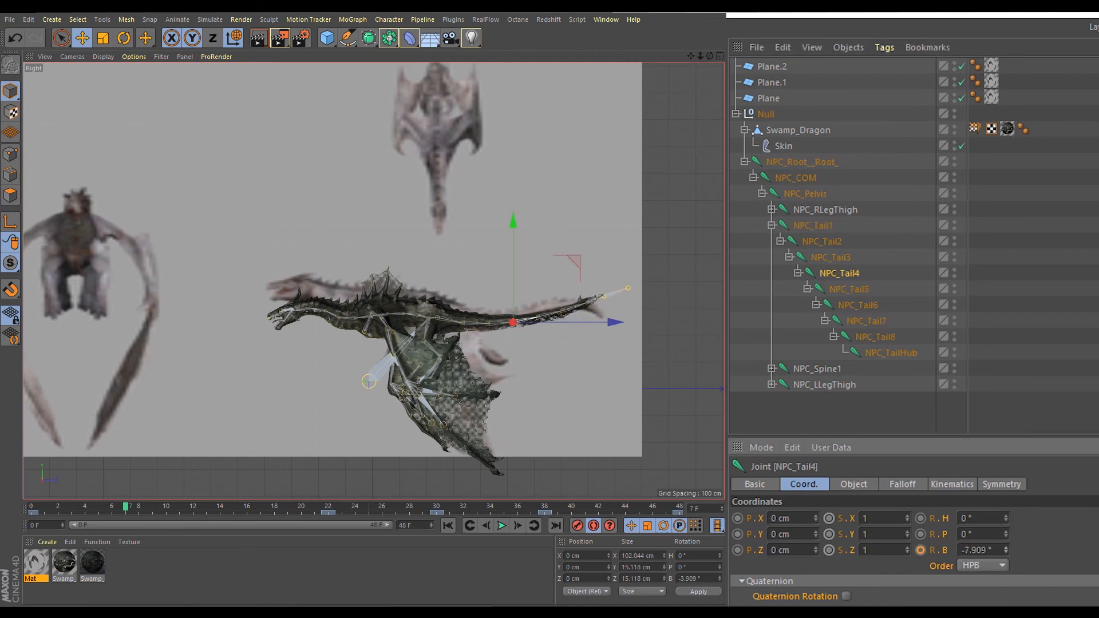
# - Set the bank rotation of NPC_Tail6 through NPC_TailHub to about 8.2° at frame 7 and play the animation
pyautogui.click(854, 291)
pyautogui.keyDown('shift'); pyautogui.click(878, 350); pyautogui.keyUp('shift')
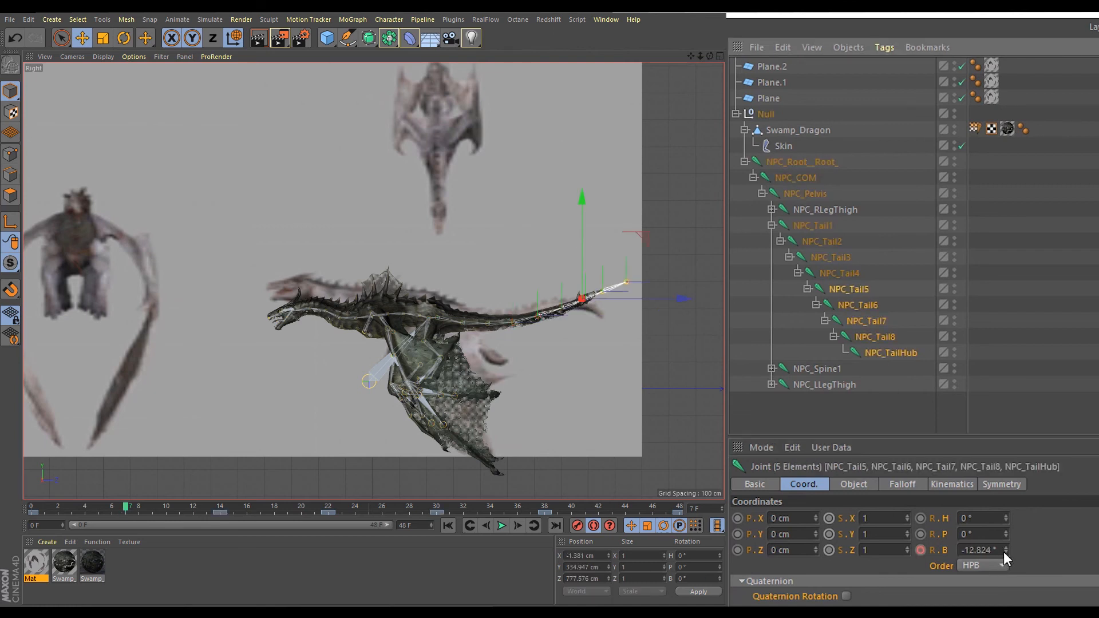
pyautogui.moveTo(1007, 551); pyautogui.dragTo(1006, 543)
pyautogui.hotkey('ctrl', 'z')
pyautogui.click(870, 322)
pyautogui.keyDown('shift'); pyautogui.click(887, 353); pyautogui.keyUp('shift')
pyautogui.hotkey('ctrl', 'z')
pyautogui.keyDown('shift'); pyautogui.click(857, 305); pyautogui.keyUp('shift')
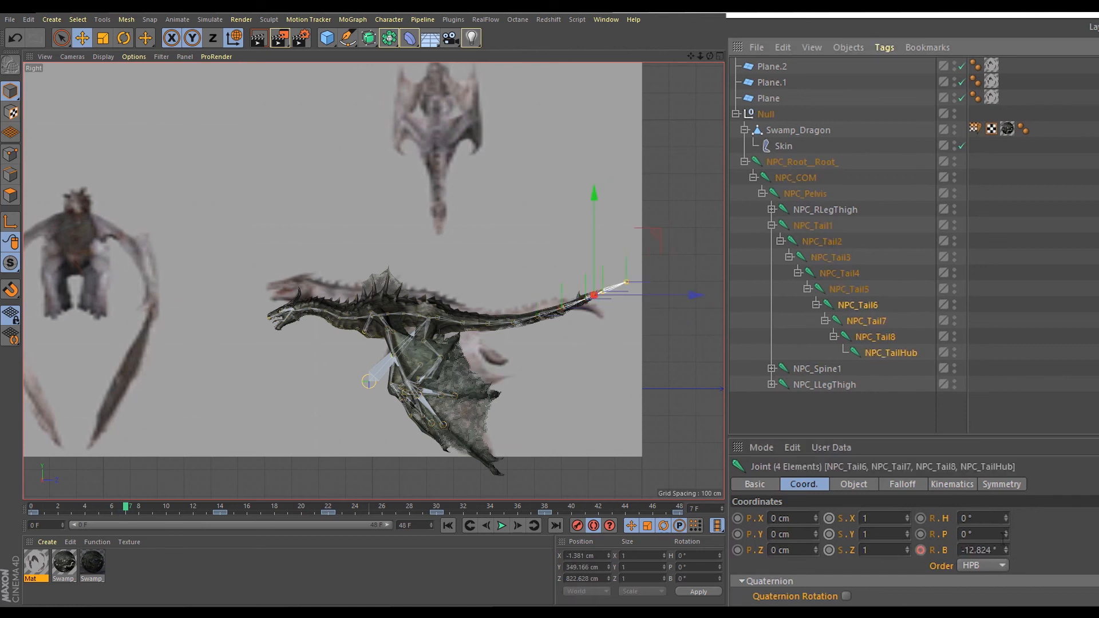
pyautogui.press('F8')
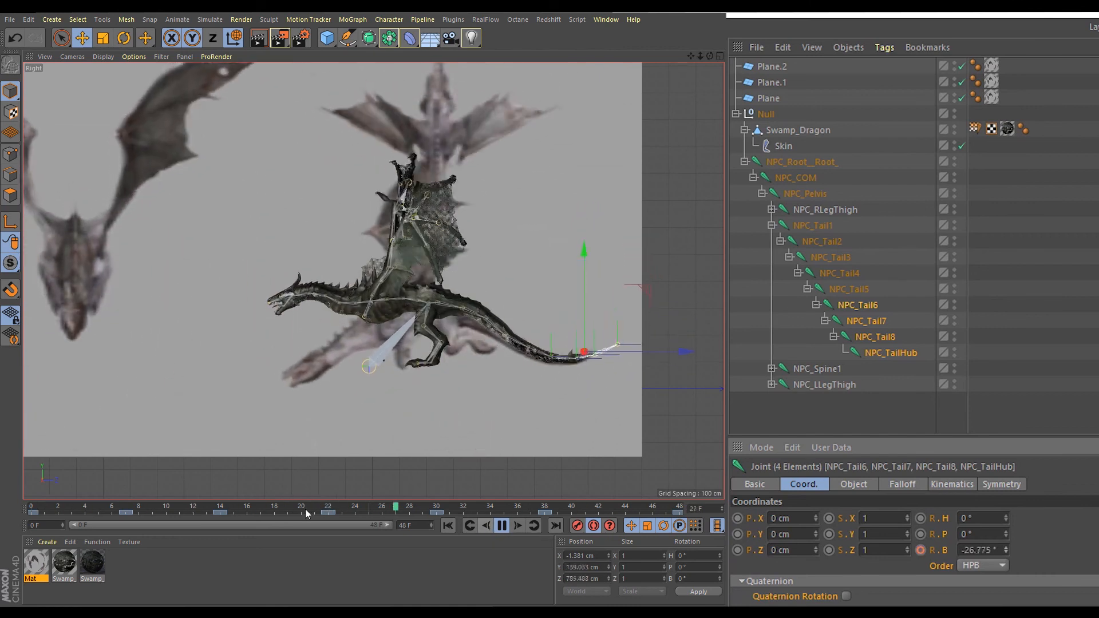
# - Copy the frame 0 keys of NPC_Tail1 through NPC_TailHub to frame 48 and play back the loop
pyautogui.click(812, 226)
pyautogui.keyDown('shift'); pyautogui.click(889, 352); pyautogui.keyUp('shift')
pyautogui.click(498, 529)
pyautogui.keyDown('ctrl'); pyautogui.moveTo(33, 513); pyautogui.dragTo(678, 515); pyautogui.keyUp('ctrl')
pyautogui.click(497, 526)
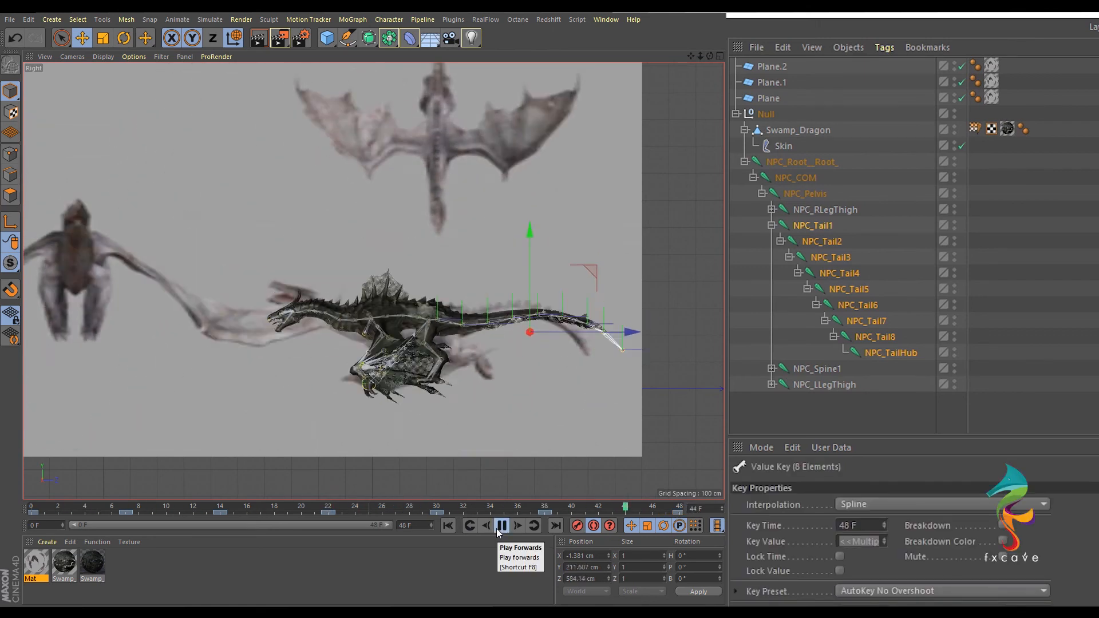
pyautogui.click(497, 528)
# - Examine the tail's pose and the bank rotation of its joints between frames 7 and 14
pyautogui.moveTo(258, 508); pyautogui.dragTo(178, 511)
pyautogui.click(988, 369)
pyautogui.moveTo(112, 511); pyautogui.dragTo(207, 537)
pyautogui.click(815, 245)
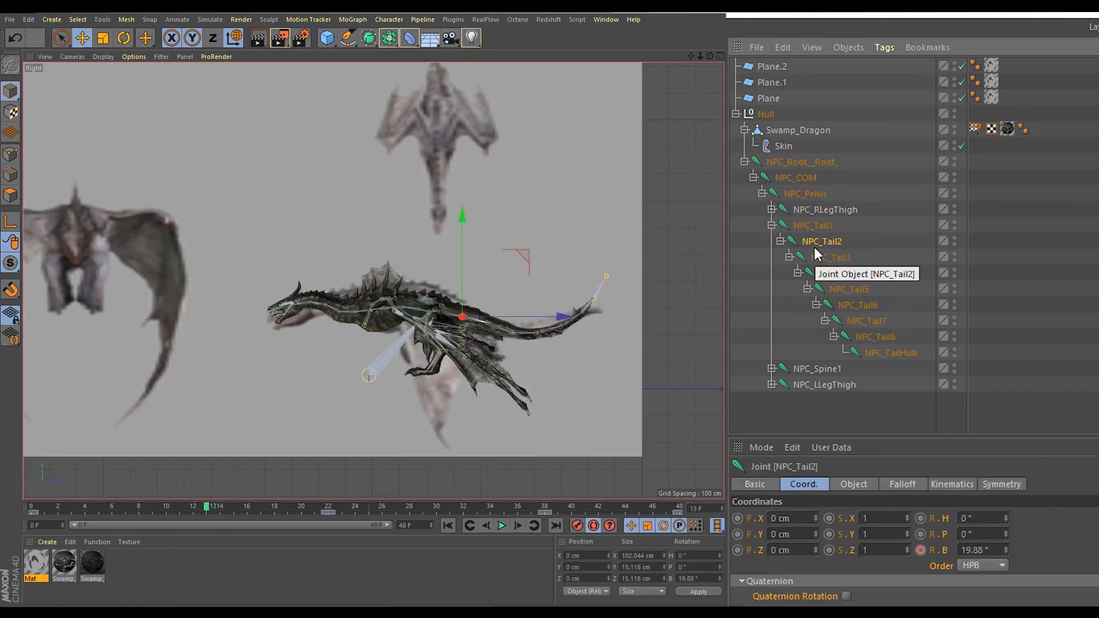
pyautogui.keyDown('shift'); pyautogui.click(875, 341); pyautogui.keyUp('shift')
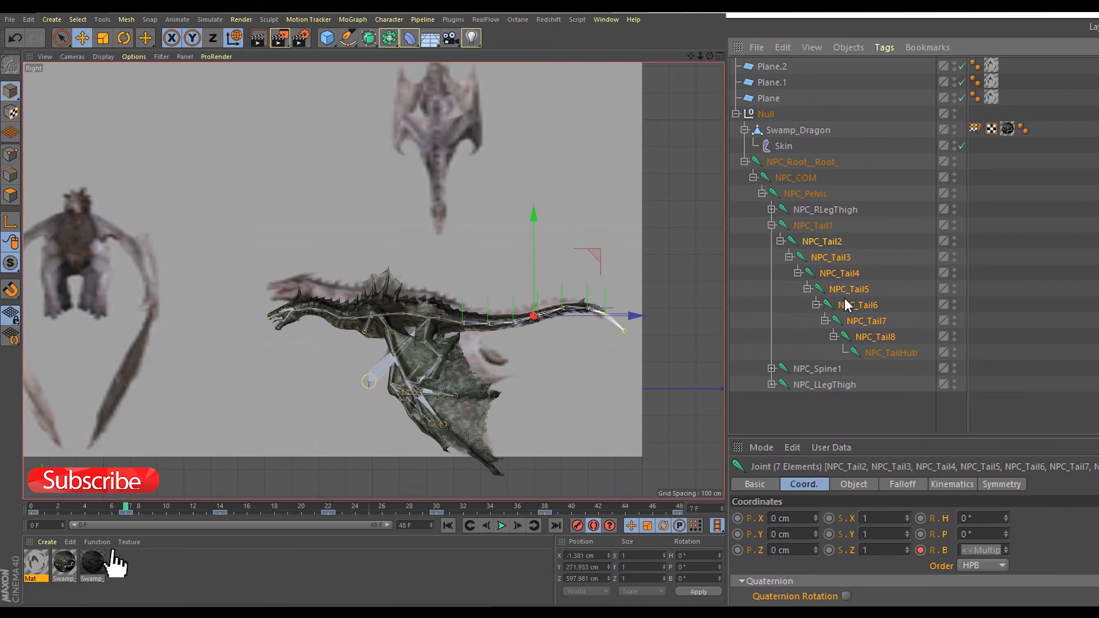
pyautogui.click(846, 304)
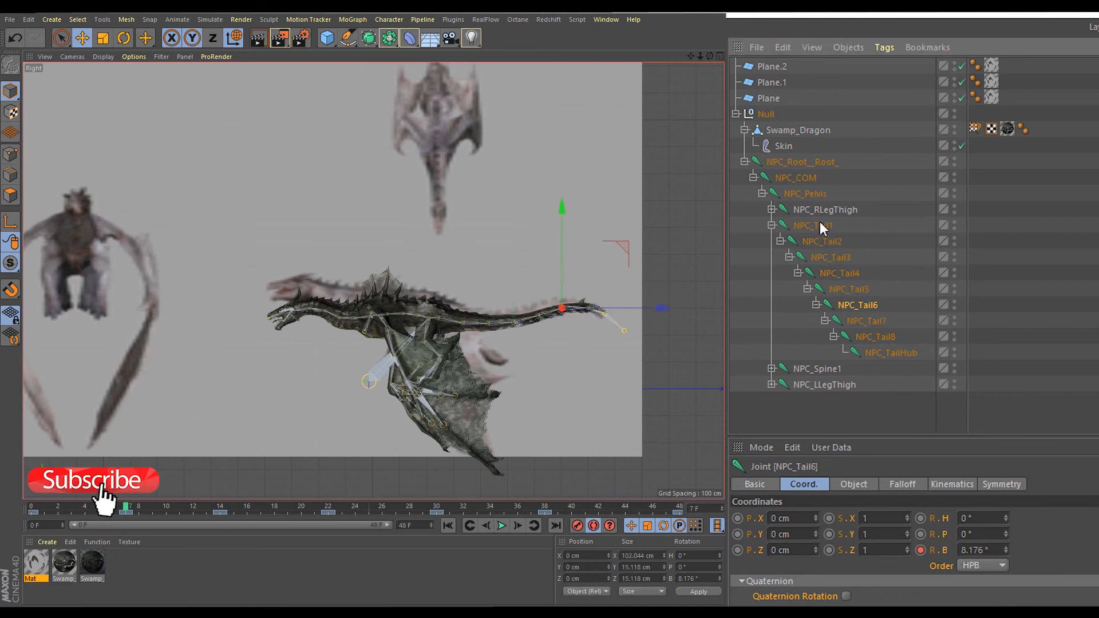
pyautogui.middleClick(823, 229)
# - At frame 14, set the bank rotation of NPC_Tail7 through NPC_TailHub to about -12.3° and play the animation
pyautogui.moveTo(132, 511); pyautogui.dragTo(221, 512)
pyautogui.click(857, 305)
pyautogui.keyDown('shift'); pyautogui.click(880, 355); pyautogui.keyUp('shift')
pyautogui.moveTo(1006, 550); pyautogui.dragTo(1006, 541)
pyautogui.hotkey('ctrl', 'z')
pyautogui.click(867, 321)
pyautogui.keyDown('shift'); pyautogui.click(887, 353); pyautogui.keyUp('shift')
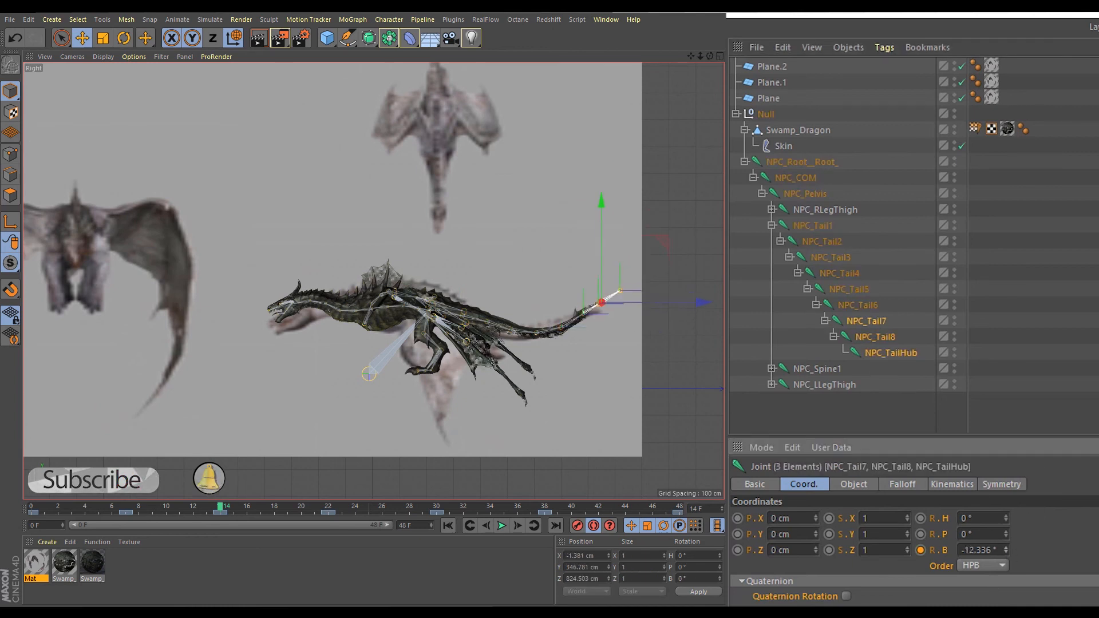
pyautogui.click(1081, 297)
pyautogui.click(500, 528)
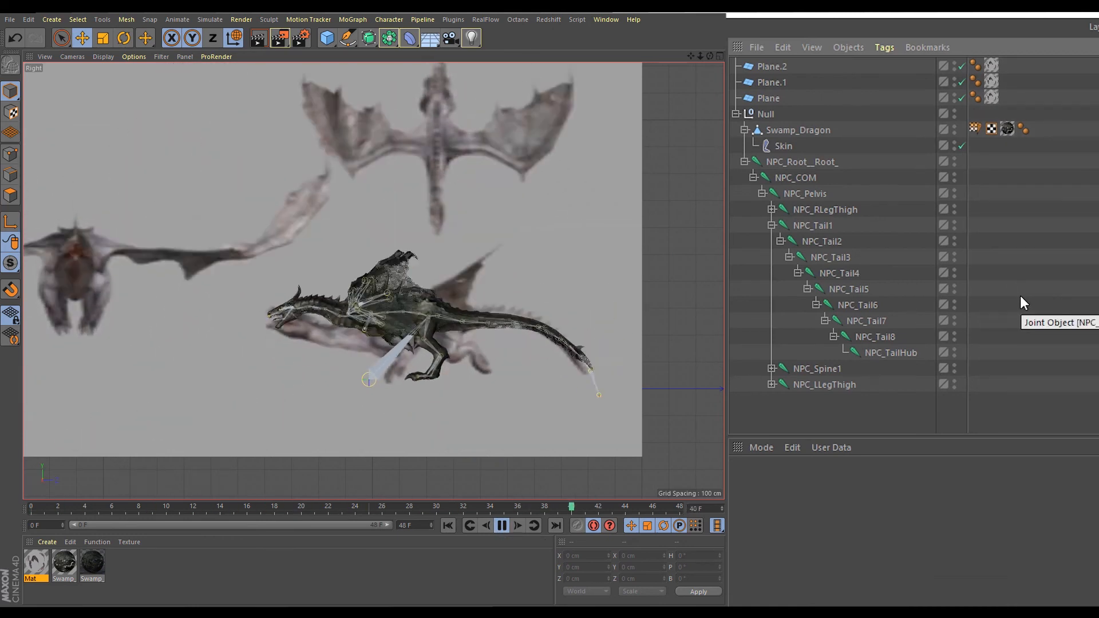
pyautogui.click(501, 525)
# - Stop playback at frame 31, expand the NPC_Spine1 hierarchy and locate the neck joints from NPC_Neck1 to NPC_Head
pyautogui.click(772, 368)
pyautogui.click(825, 383)
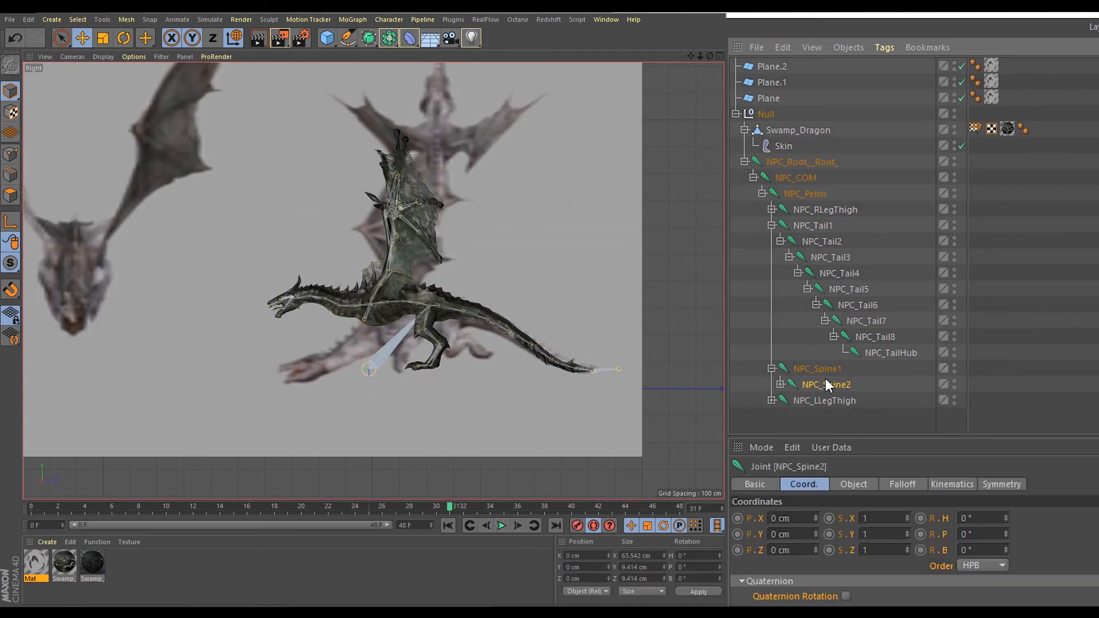
pyautogui.scroll(-2, 823, 399)
pyautogui.click(827, 347)
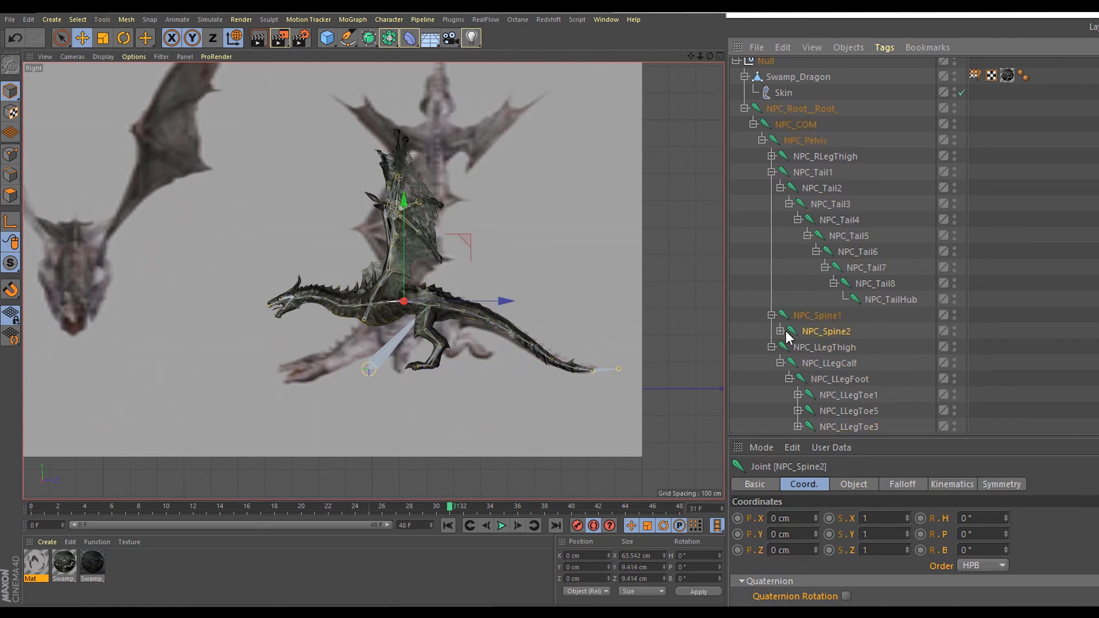
pyautogui.click(815, 156)
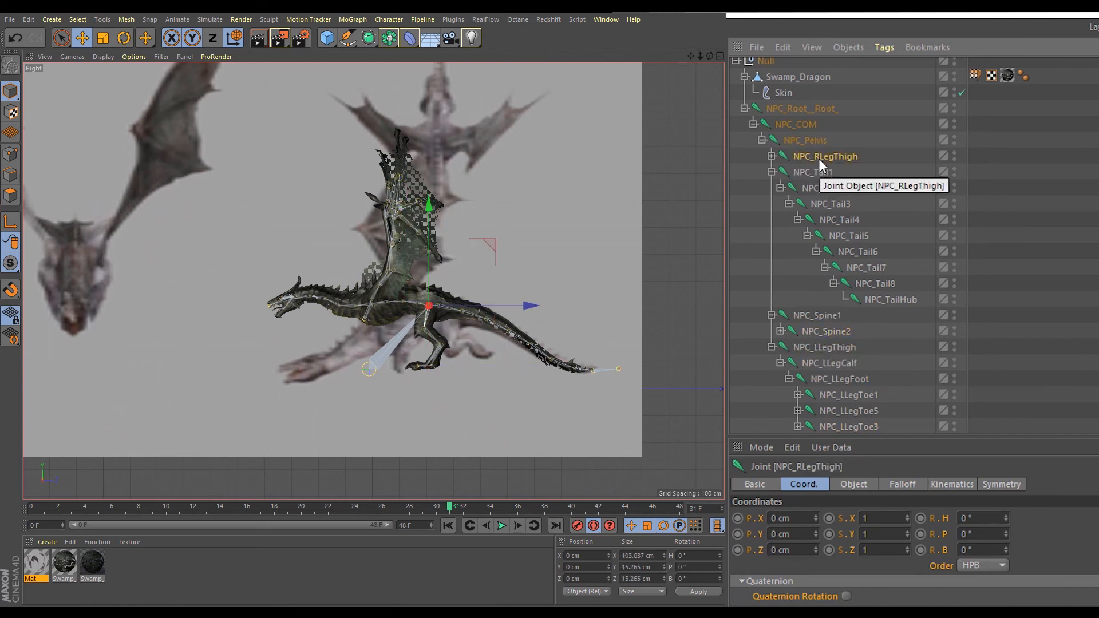
pyautogui.click(780, 330)
pyautogui.scroll(-2, 836, 292)
pyautogui.click(842, 287)
pyautogui.click(866, 314)
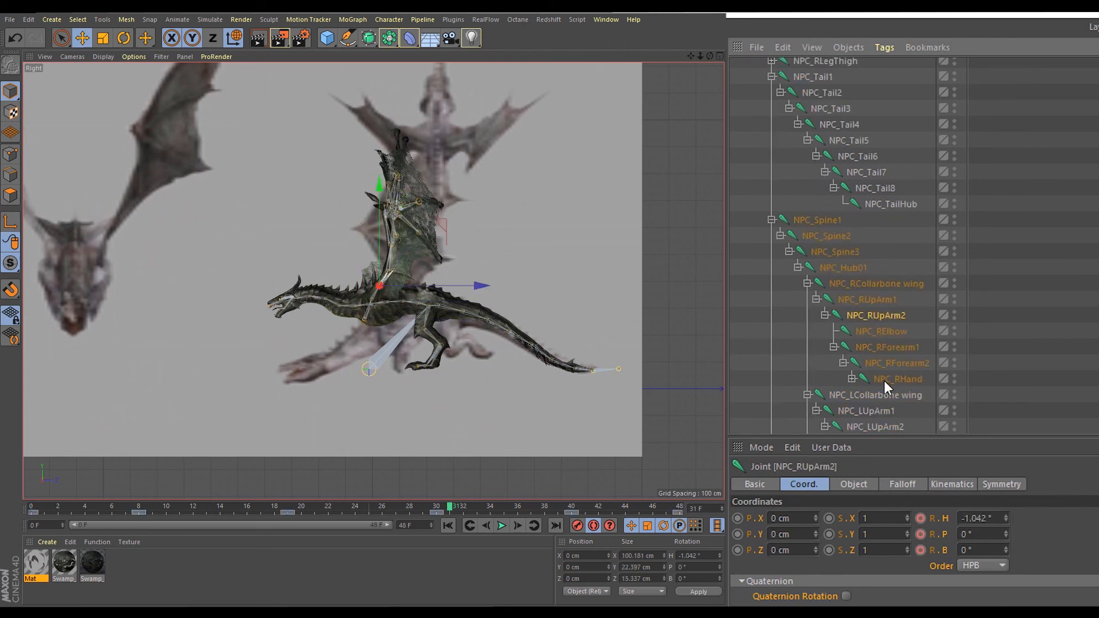
pyautogui.scroll(6, 432, 276)
pyautogui.click(344, 292)
pyautogui.click(346, 293)
pyautogui.scroll(-2, 852, 280)
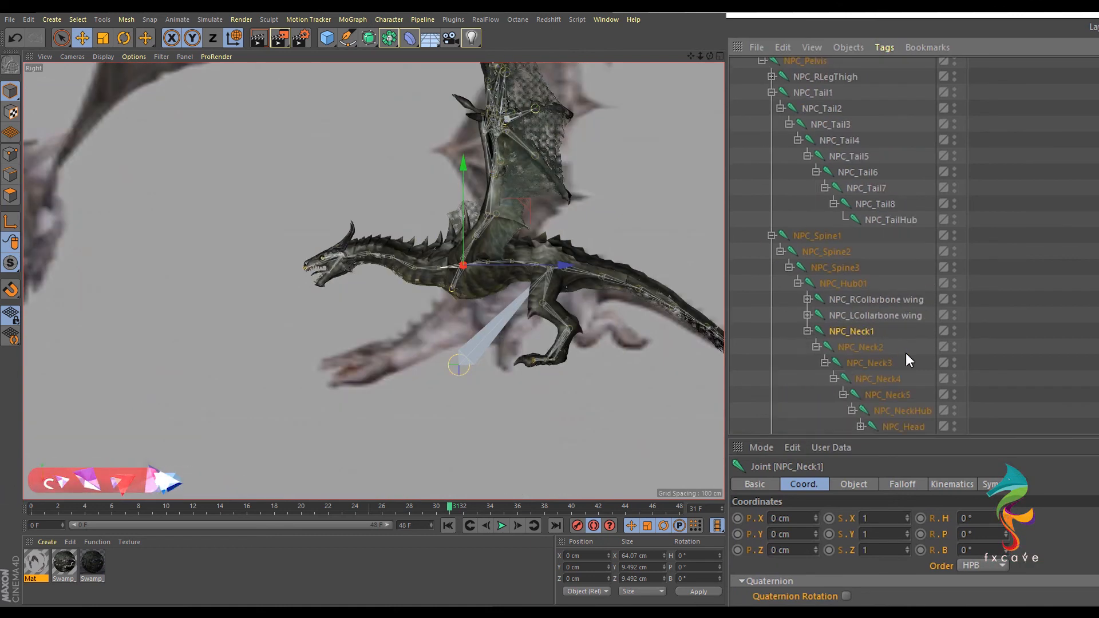
# - Try bending NPC_Neck1 through NPC_NeckHub together at frame 31 with a bank rotation of -10°
pyautogui.scroll(-2, 905, 352)
pyautogui.click(866, 251)
pyautogui.click(856, 236)
pyautogui.keyDown('shift'); pyautogui.click(902, 316); pyautogui.keyUp('shift')
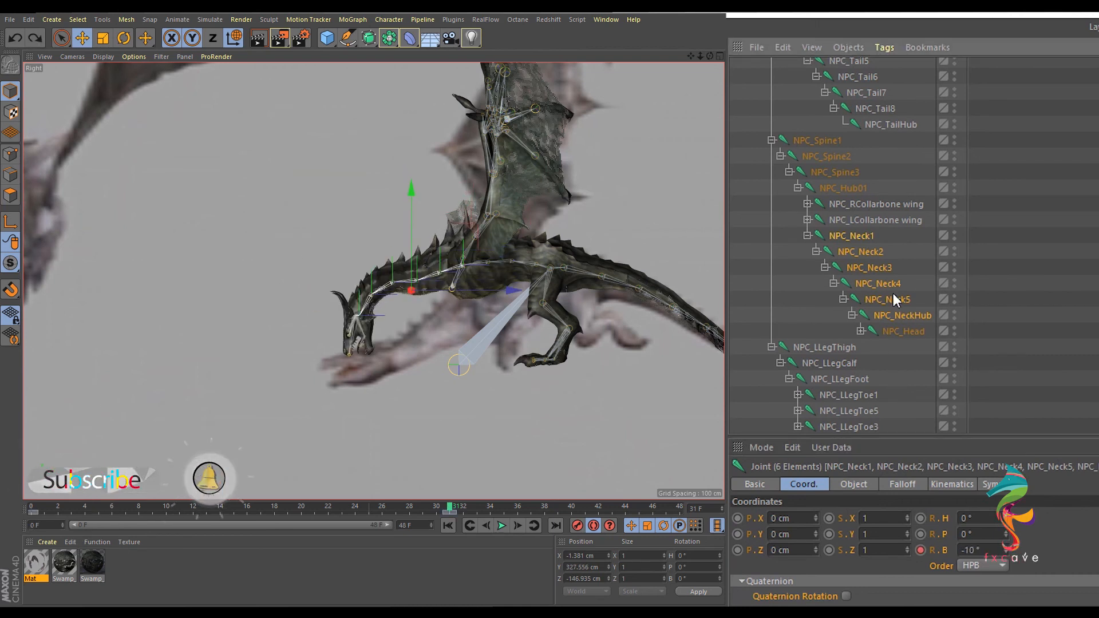
# - Try posing the neck joint by joint at frame 31, adjusting the bank rotation of NPC_Neck3 to NPC_Neck5, with NPC_Neck4 at 18°
pyautogui.click(868, 267)
pyautogui.moveTo(1008, 554)
pyautogui.mouseDown()
pyautogui.moveTo(1007, 578)
pyautogui.moveTo(1006, 538)
pyautogui.mouseUp()
pyautogui.click(877, 283)
pyautogui.click(885, 299)
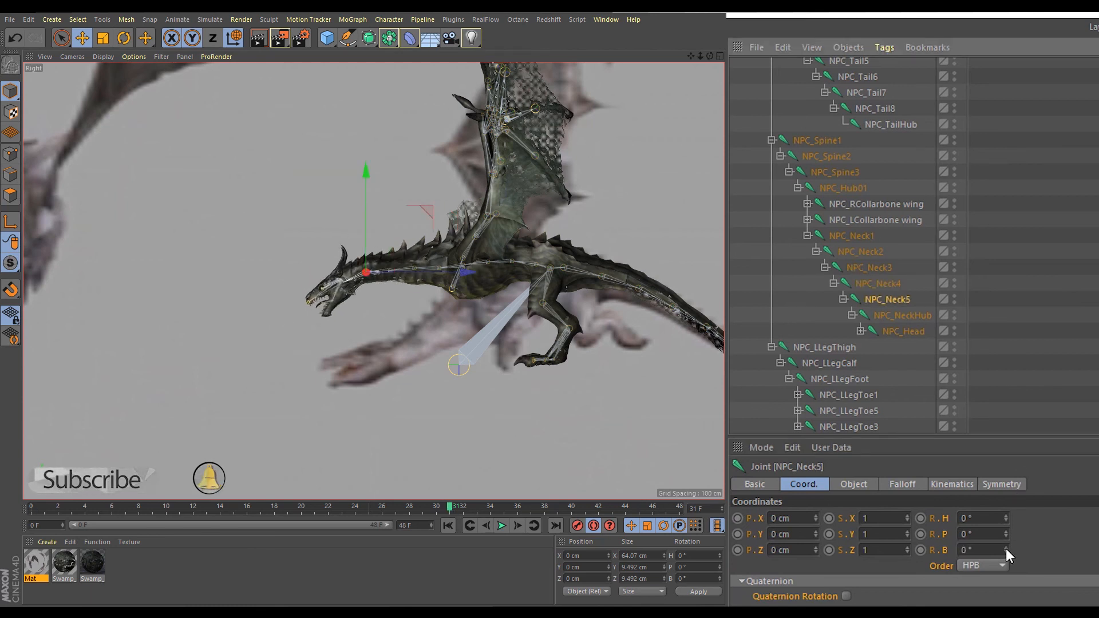
pyautogui.click(884, 285)
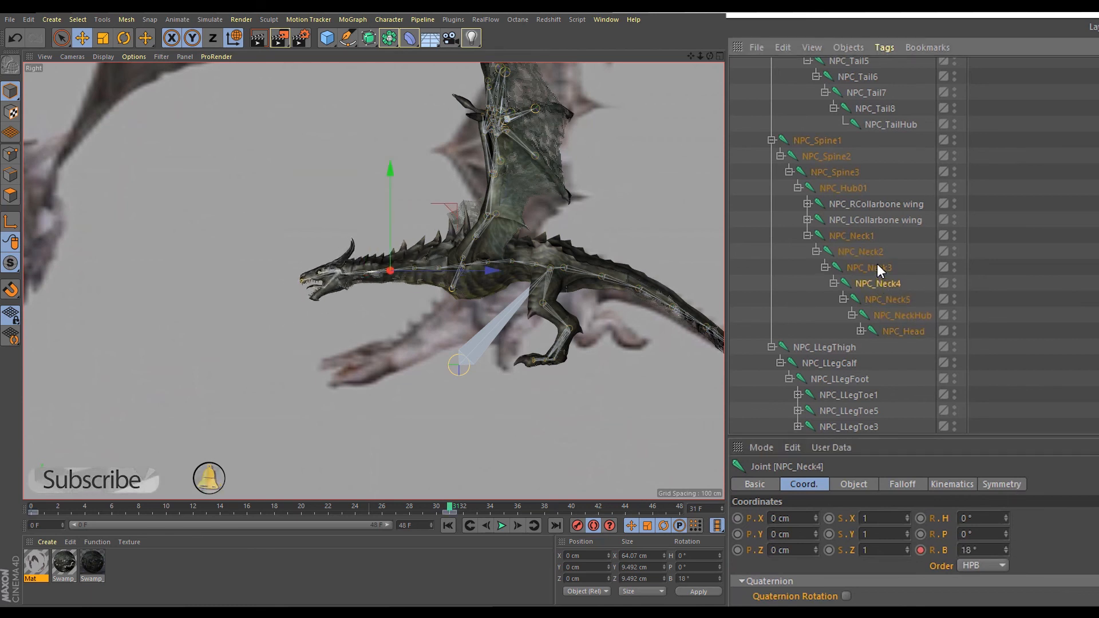
pyautogui.moveTo(1008, 546); pyautogui.dragTo(1007, 544)
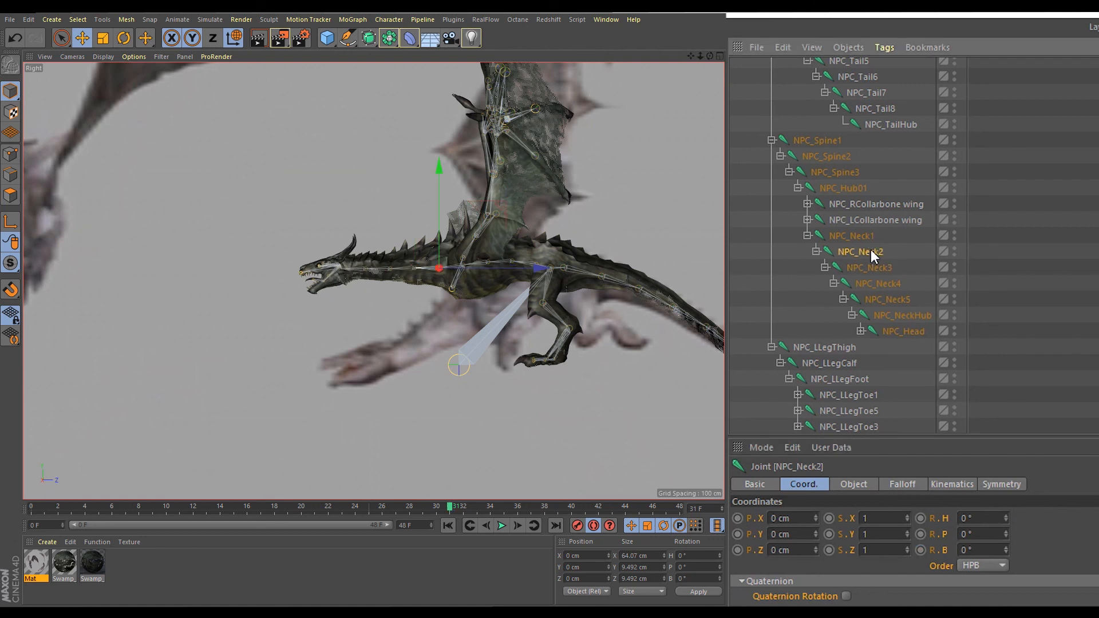
# - Try changing the bank rotation of NPC_Neck1 through NPC_Head together at frame 0, and undo the change
pyautogui.click(830, 237)
pyautogui.keyDown('shift'); pyautogui.click(898, 332); pyautogui.keyUp('shift')
pyautogui.moveTo(449, 513); pyautogui.dragTo(33, 510)
pyautogui.click(31, 506)
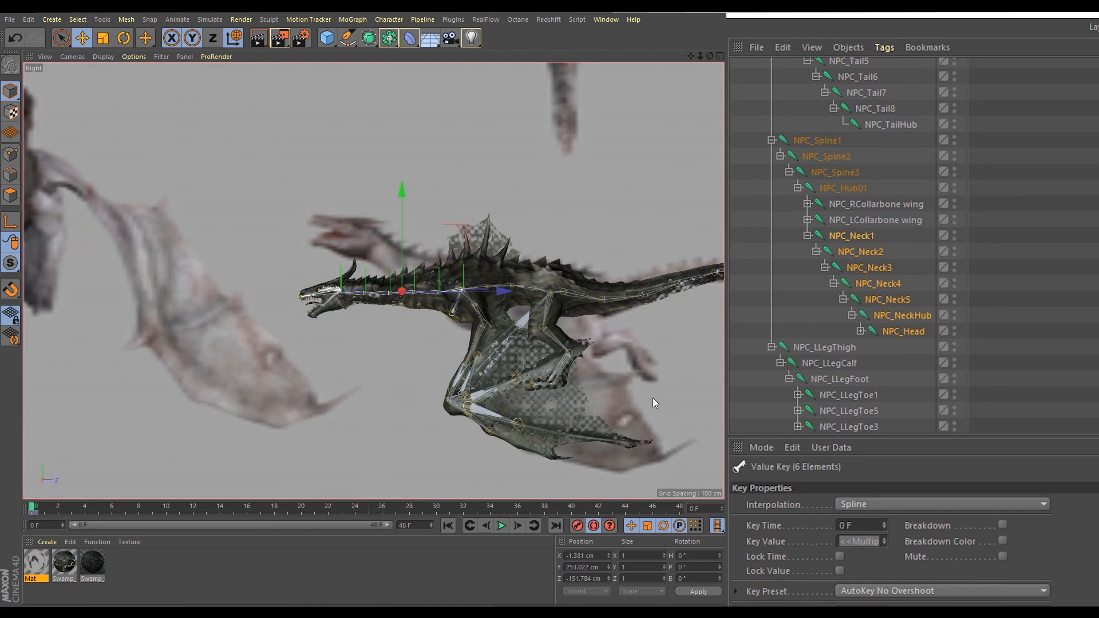
pyautogui.click(872, 235)
pyautogui.keyDown('shift'); pyautogui.click(909, 333); pyautogui.keyUp('shift')
pyautogui.moveTo(1006, 549); pyautogui.dragTo(1007, 544)
pyautogui.hotkey('ctrl', 'z')
pyautogui.hotkey('ctrl', 'z')
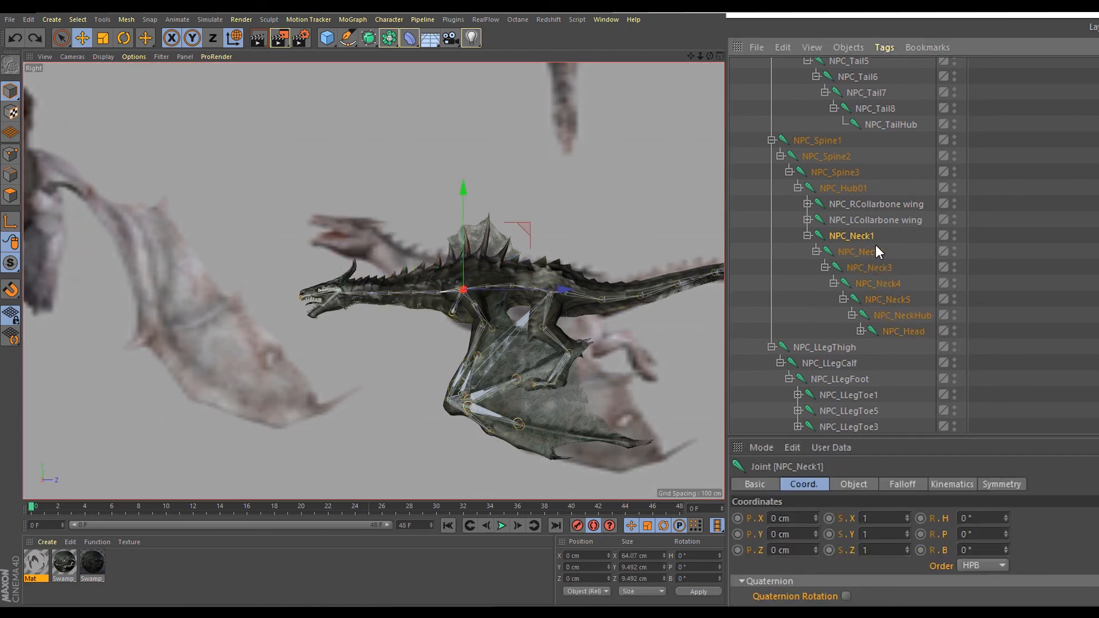
# - Remove the bank rotation animation from NPC_Neck1 through NPC_Head
pyautogui.click(863, 232)
pyautogui.keyDown('shift'); pyautogui.click(903, 331); pyautogui.keyUp('shift')
pyautogui.rightClick(943, 548)
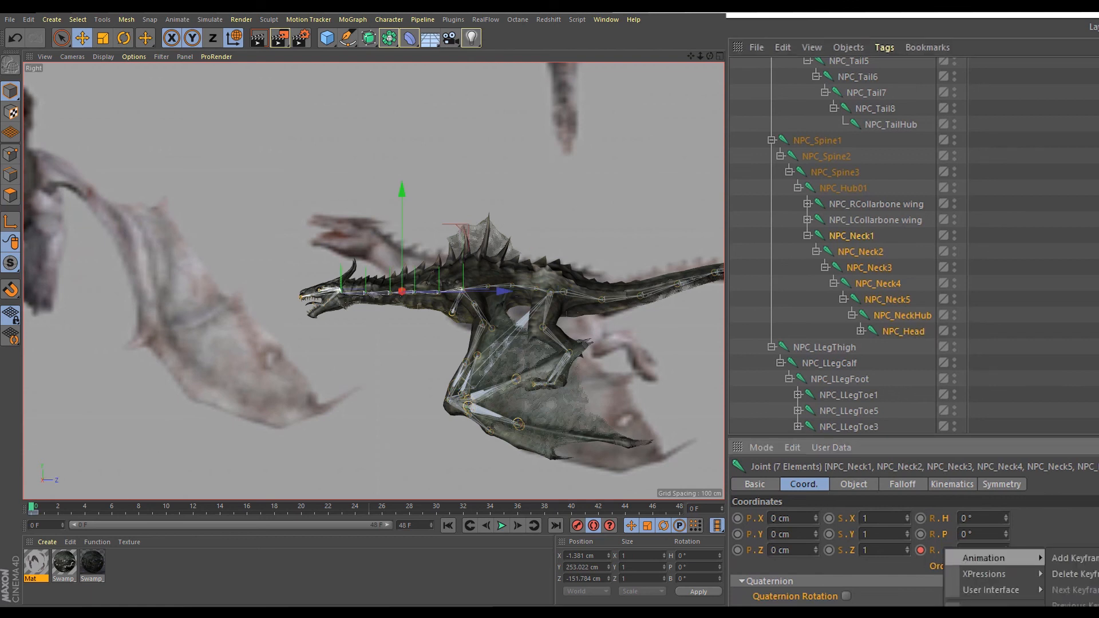
pyautogui.click(843, 236)
pyautogui.keyDown('shift'); pyautogui.click(905, 332); pyautogui.keyUp('shift')
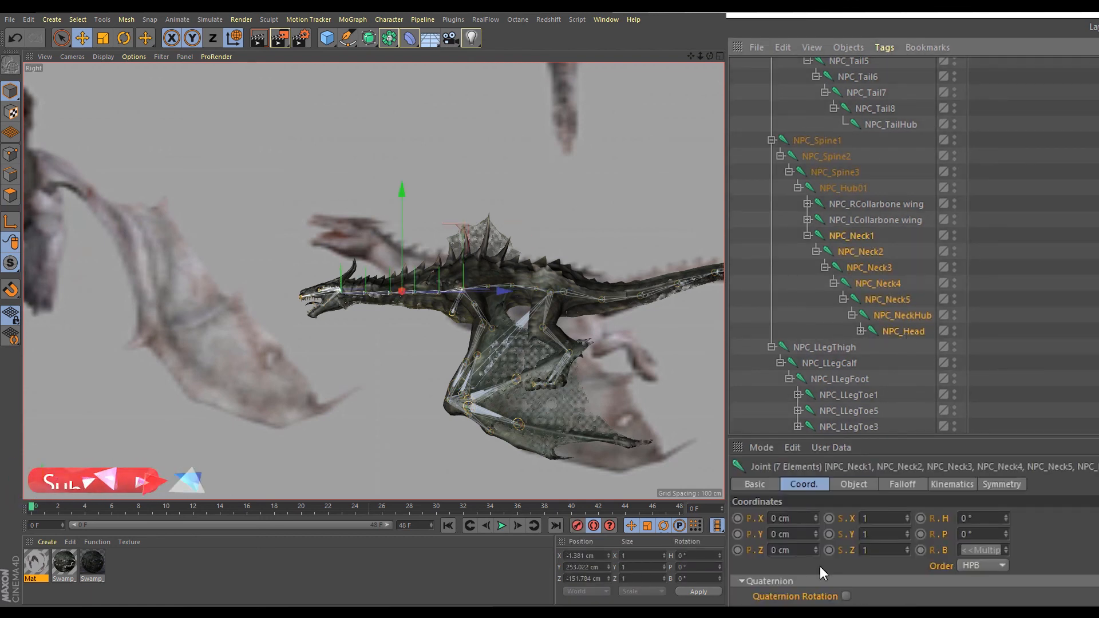
# - At frame 0, set the bank rotation of NPC_Neck1 through NPC_Head to 9° and try recording all their coordinates
pyautogui.click(1053, 291)
pyautogui.click(851, 237)
pyautogui.keyDown('shift'); pyautogui.click(903, 331); pyautogui.keyUp('shift')
pyautogui.moveTo(1006, 550)
pyautogui.mouseDown()
pyautogui.moveTo(1006, 562)
pyautogui.moveTo(1006, 539)
pyautogui.mouseUp()
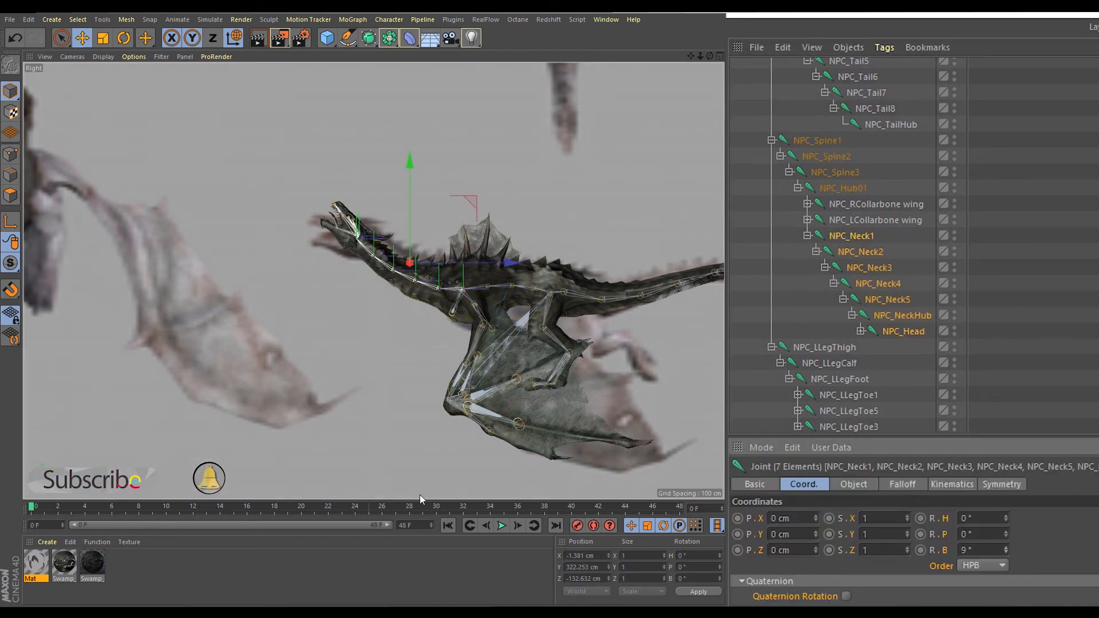
pyautogui.click(593, 526)
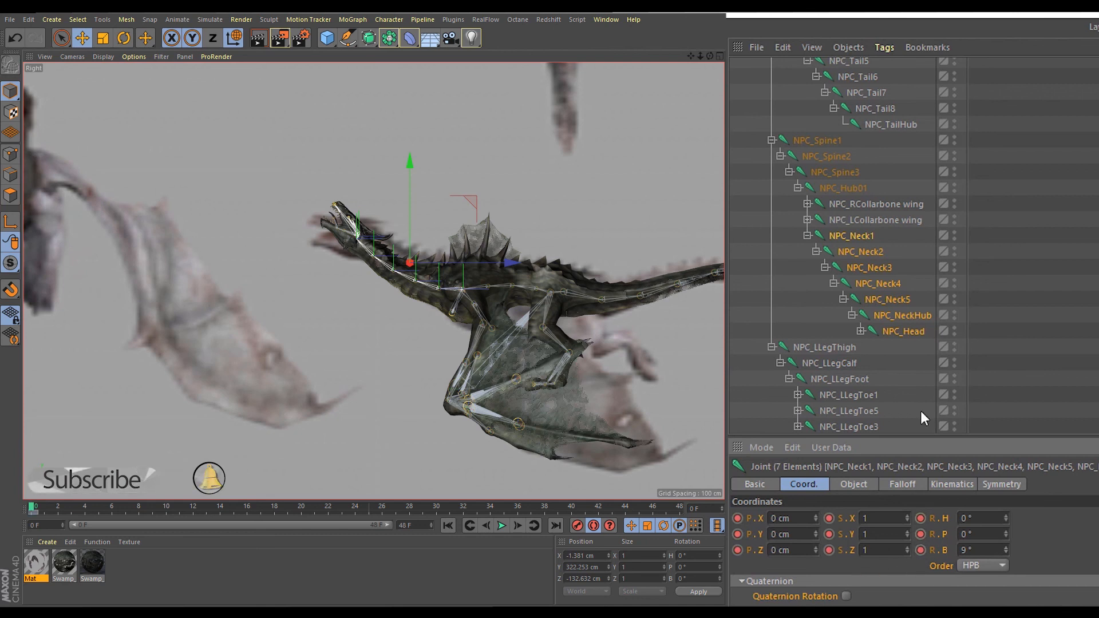
pyautogui.hotkey('ctrl', 'z')
# - At frame 16, set the bank rotation of NPC_Neck1 through NPC_Head to -6°
pyautogui.moveTo(47, 508); pyautogui.dragTo(249, 514)
pyautogui.moveTo(1006, 558); pyautogui.dragTo(1006, 572)
# - Try lowering the bank rotation of the selected neck joints at frame 7, undo it, and go to frame 30
pyautogui.moveTo(248, 507); pyautogui.dragTo(126, 507)
pyautogui.moveTo(1005, 551); pyautogui.dragTo(1006, 560)
pyautogui.hotkey('ctrl', 'z')
pyautogui.click(440, 508)
pyautogui.hotkey('ctrl', 'z')
# - Try moving NPC_Root__Root_ downward at frame 30, and undo the move
pyautogui.scroll(5, 840, 182)
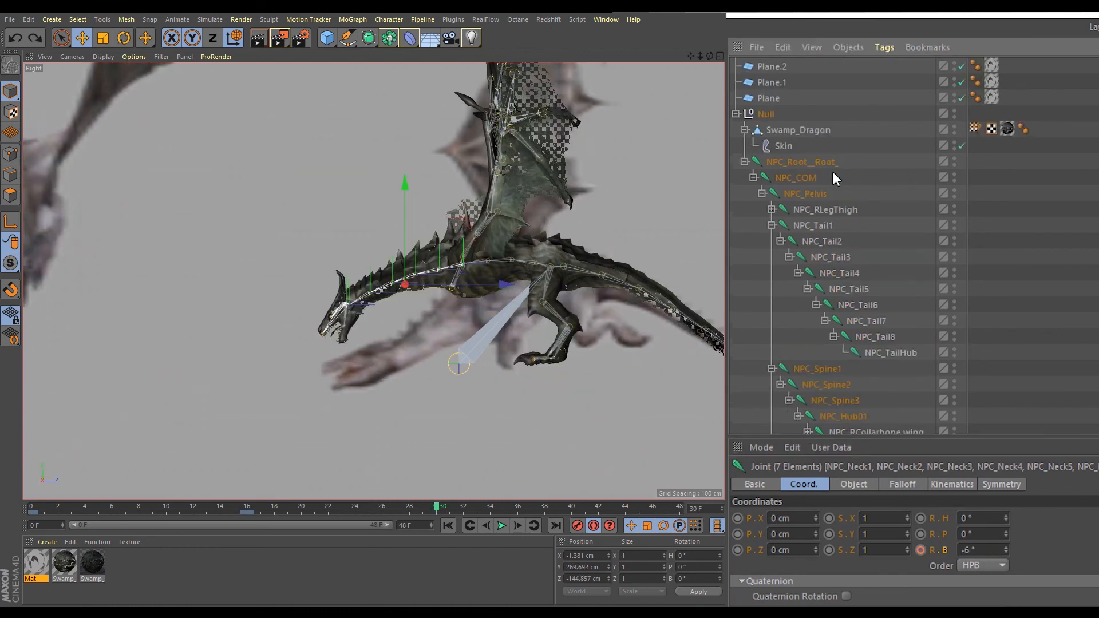
pyautogui.click(796, 163)
pyautogui.moveTo(464, 278); pyautogui.dragTo(464, 292)
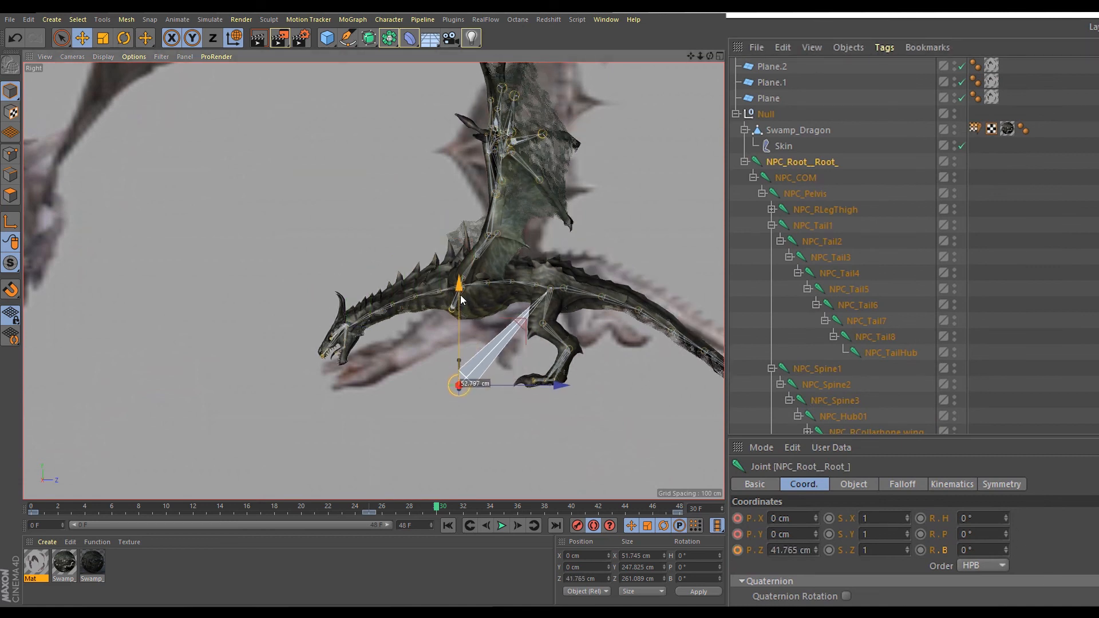
pyautogui.hotkey('ctrl', 'z')
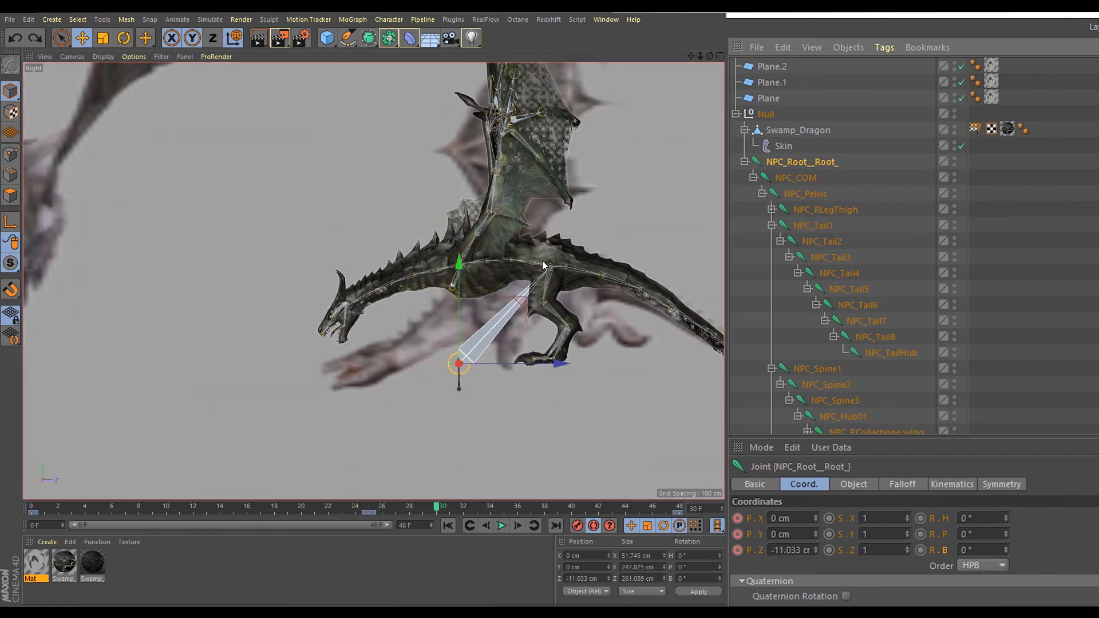
# - Try bending the spine at frame 30 by setting NPC_Spine1's bank rotation to -7°
pyautogui.click(540, 263)
pyautogui.click(816, 368)
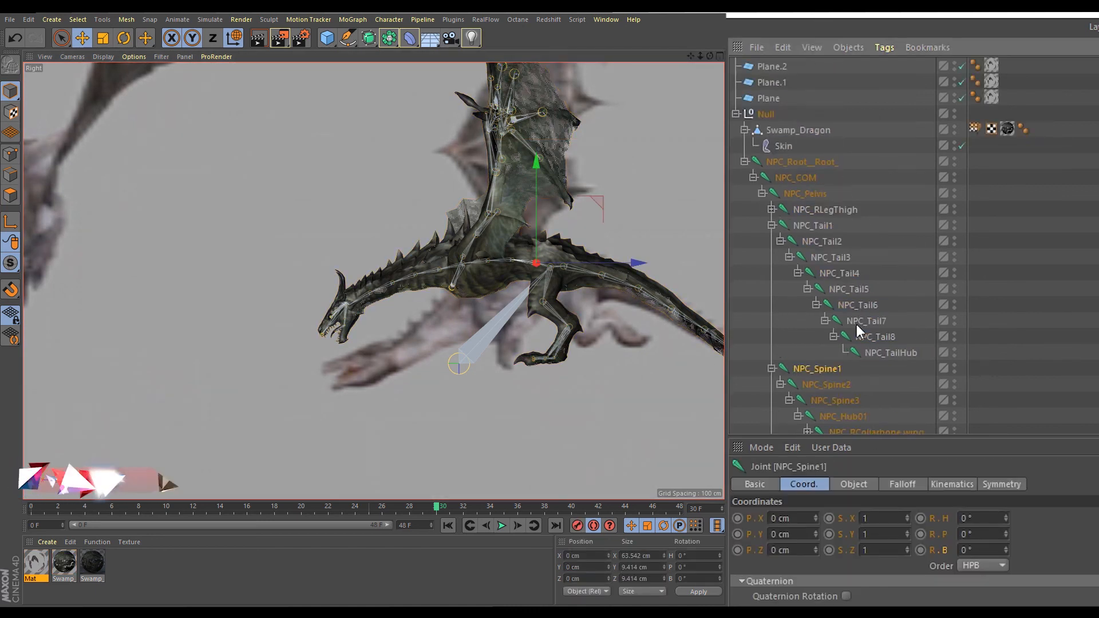
pyautogui.scroll(-2, 861, 321)
pyautogui.scroll(2, 865, 344)
pyautogui.scroll(-2, 858, 293)
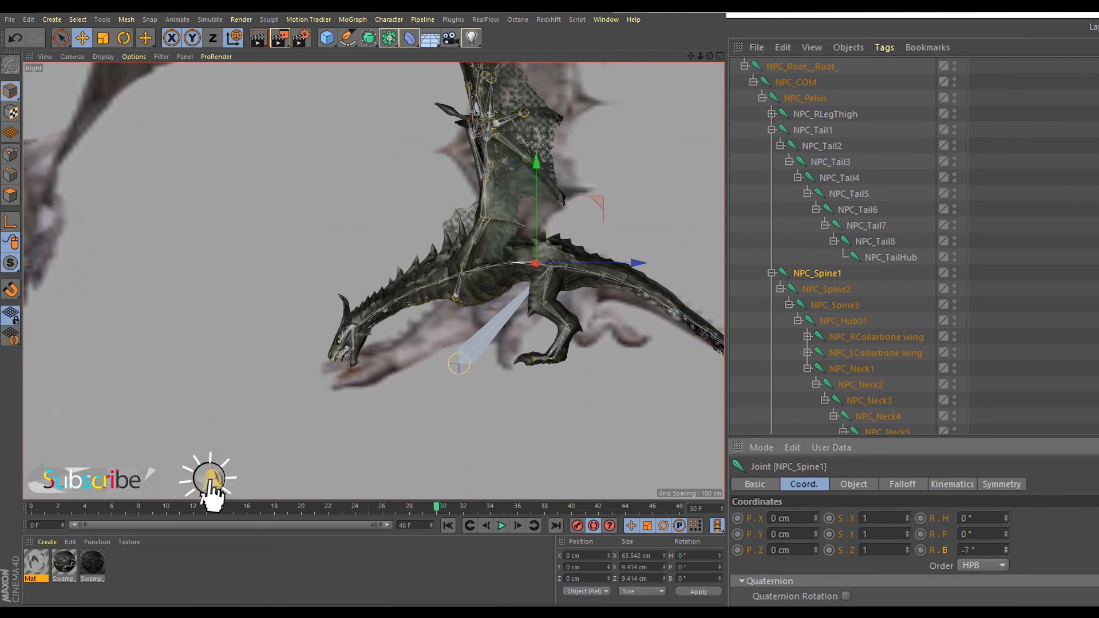
pyautogui.scroll(2, 830, 258)
# - At frame 30, set NPC_COM's bank rotation to -8°, move it to about X -30.7, Y -8.1 cm, and scrub the motion
pyautogui.click(796, 177)
pyautogui.moveTo(1006, 548); pyautogui.dragTo(1006, 552)
pyautogui.moveTo(550, 206)
pyautogui.mouseDown()
pyautogui.moveTo(571, 205)
pyautogui.moveTo(545, 208)
pyautogui.moveTo(551, 191)
pyautogui.mouseUp()
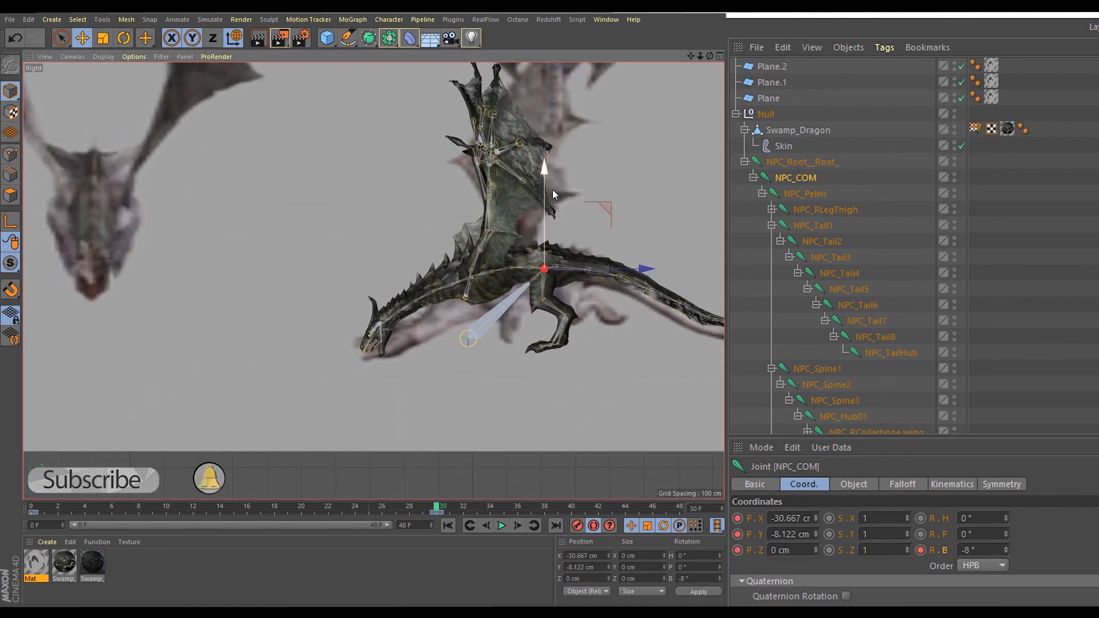
pyautogui.click(799, 162)
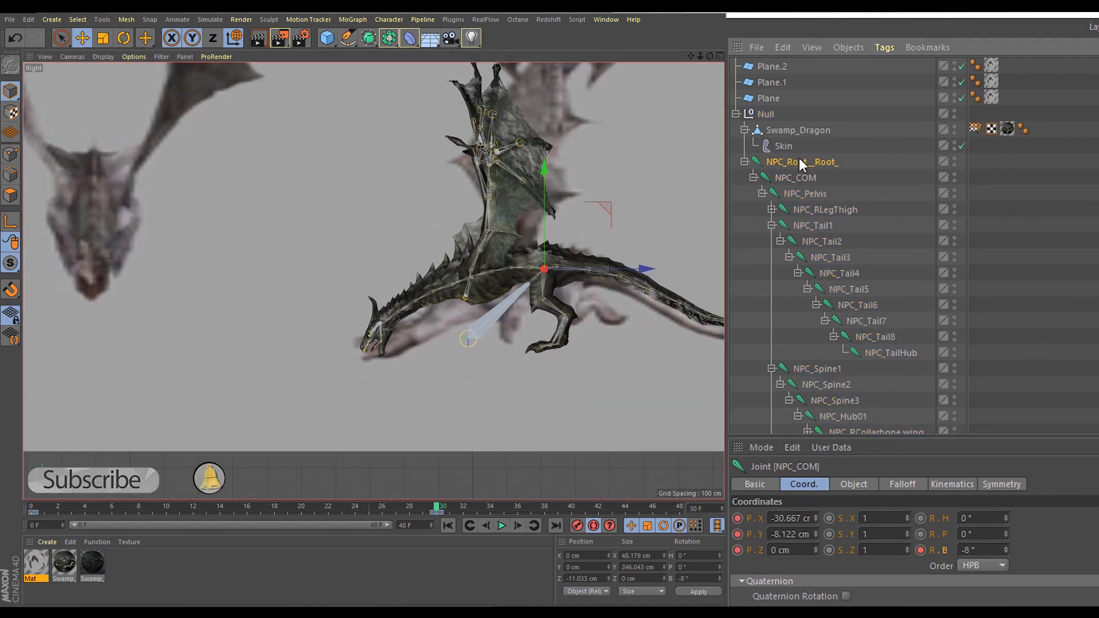
pyautogui.moveTo(435, 507); pyautogui.dragTo(247, 506)
pyautogui.moveTo(328, 508); pyautogui.dragTo(435, 510)
# - Try raising the bank rotation of NPC_Neck1 through NPC_Head together at frame 30, and undo it
pyautogui.scroll(-5, 868, 320)
pyautogui.click(859, 289)
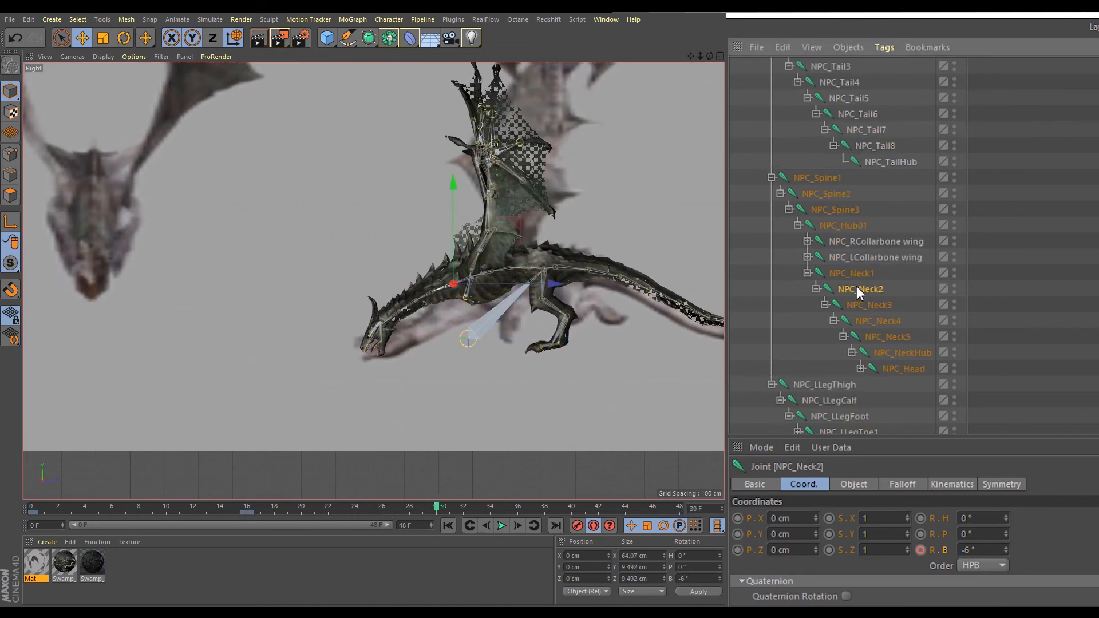
pyautogui.keyDown('shift'); pyautogui.click(902, 368); pyautogui.keyUp('shift')
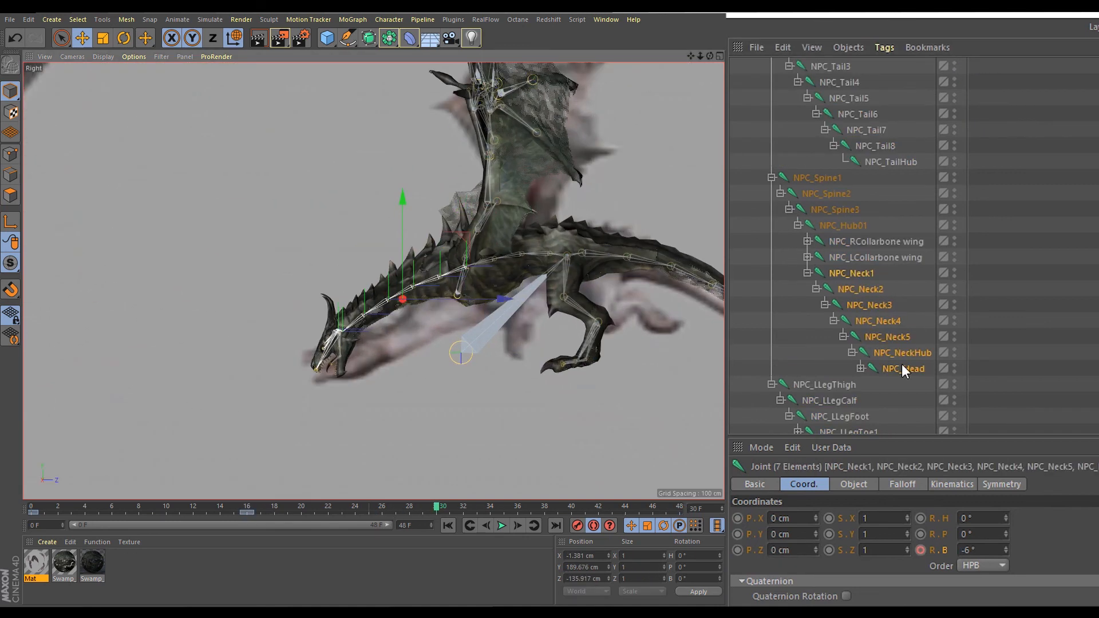
pyautogui.moveTo(1005, 549); pyautogui.dragTo(1007, 538)
pyautogui.hotkey('ctrl', 'z')
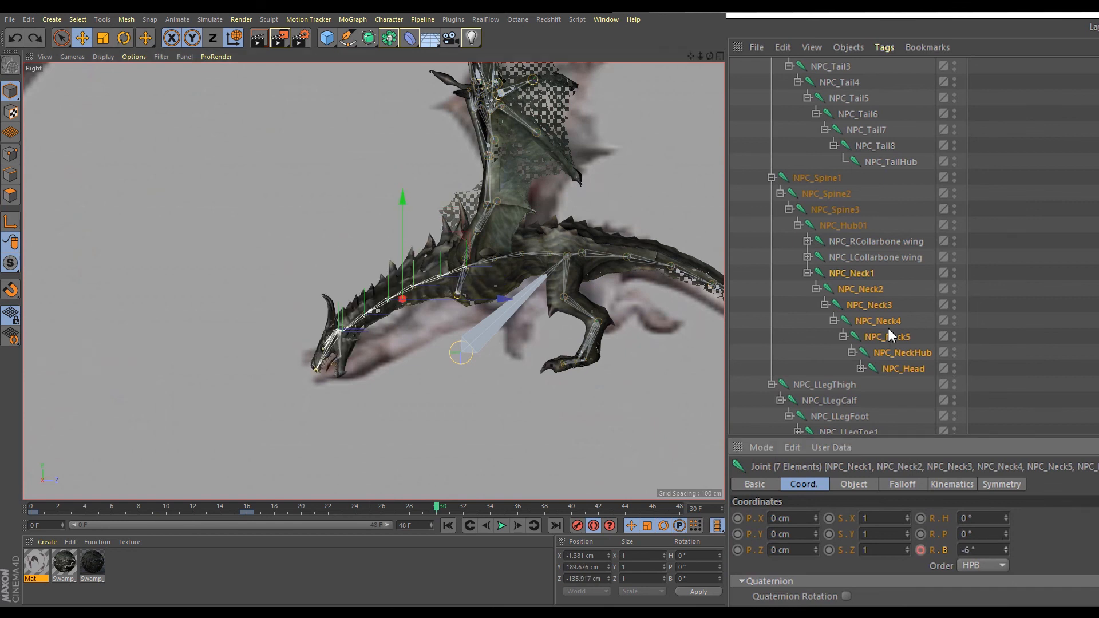
# - At frame 30, bend the neck downward by adjusting the bank rotation of individual neck joints, and undo the last adjustments
pyautogui.click(879, 309)
pyautogui.click(862, 273)
pyautogui.moveTo(1006, 550)
pyautogui.mouseDown()
pyautogui.moveTo(1006, 560)
pyautogui.moveTo(1005, 539)
pyautogui.moveTo(1007, 554)
pyautogui.mouseUp()
pyautogui.click(863, 290)
pyautogui.click(872, 322)
pyautogui.click(889, 337)
pyautogui.click(881, 321)
pyautogui.click(891, 321)
pyautogui.hotkey('ctrl', 'z')
pyautogui.hotkey('ctrl', 'z')
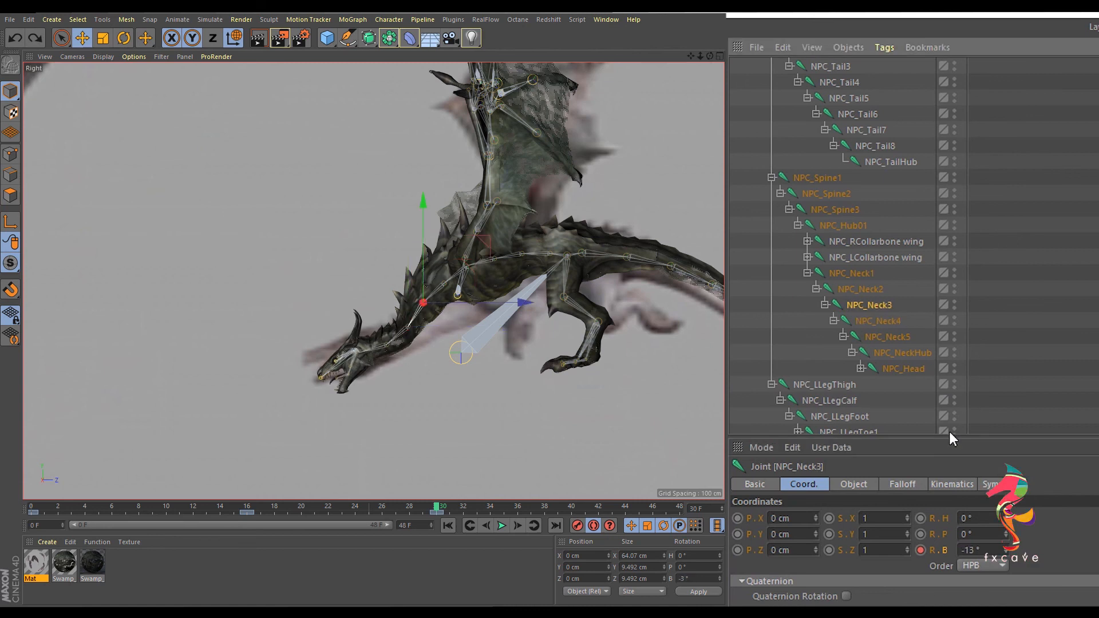
pyautogui.hotkey('ctrl', 'z')
# - At frame 30, tilt the dragon's head down by lowering NPC_Head's bank rotation
pyautogui.click(917, 354)
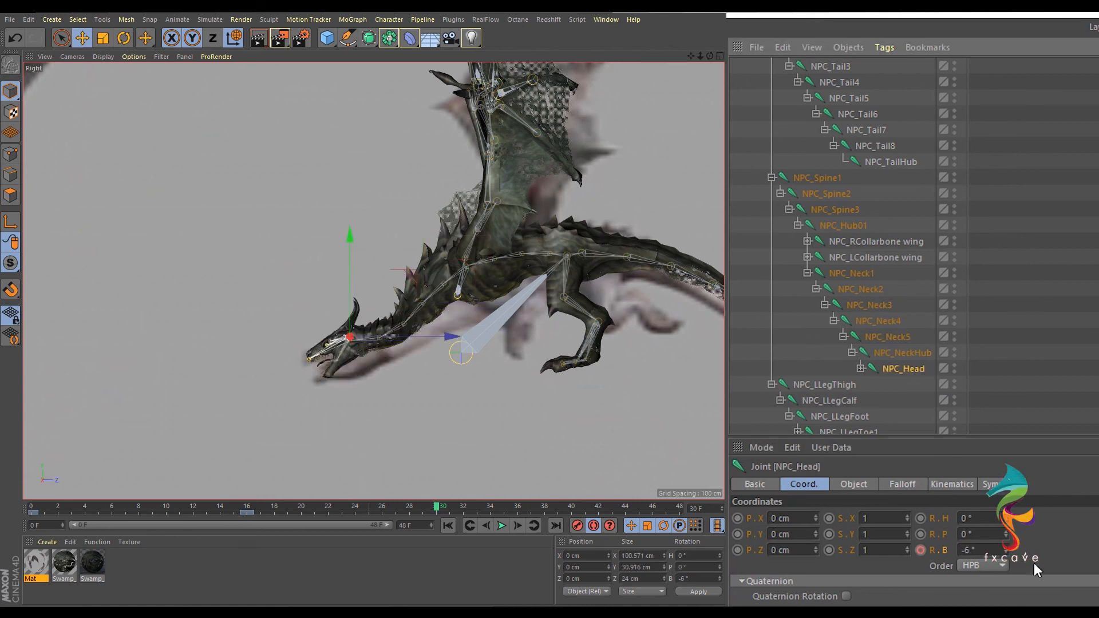
pyautogui.moveTo(1005, 550); pyautogui.dragTo(1006, 561)
pyautogui.click(902, 353)
# - At frame 30, refine the bank rotation of NPC_Neck1 and NPC_Neck2, and set NPC_Neck3's to -3°
pyautogui.click(894, 322)
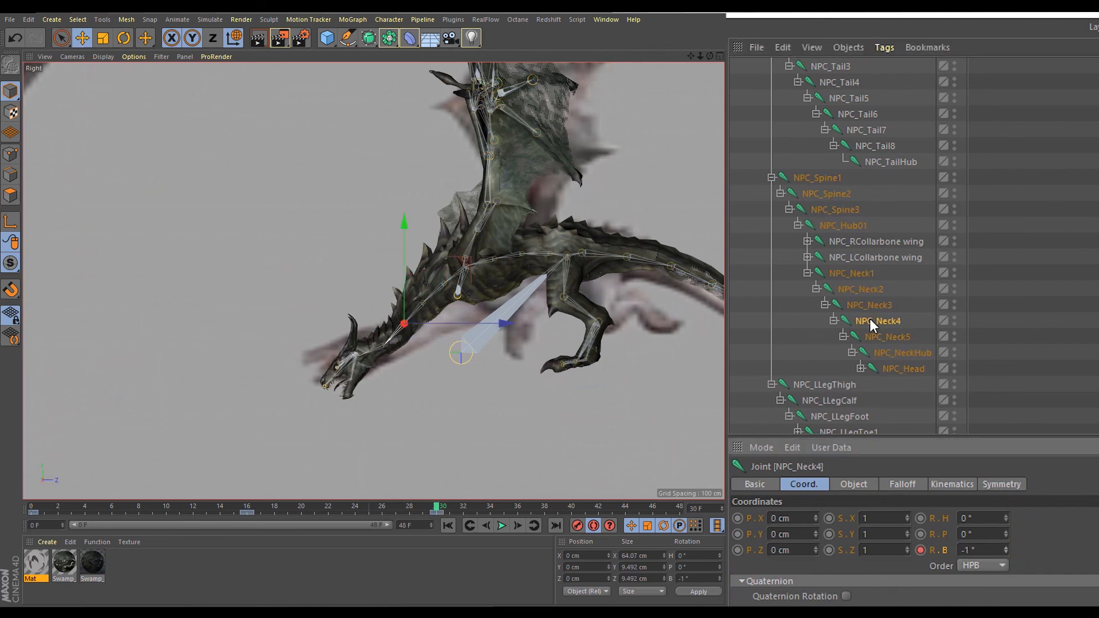
pyautogui.click(869, 305)
pyautogui.click(1002, 547)
pyautogui.click(861, 273)
pyautogui.click(1005, 552)
pyautogui.click(863, 289)
pyautogui.moveTo(1005, 552); pyautogui.dragTo(1006, 560)
pyautogui.click(876, 302)
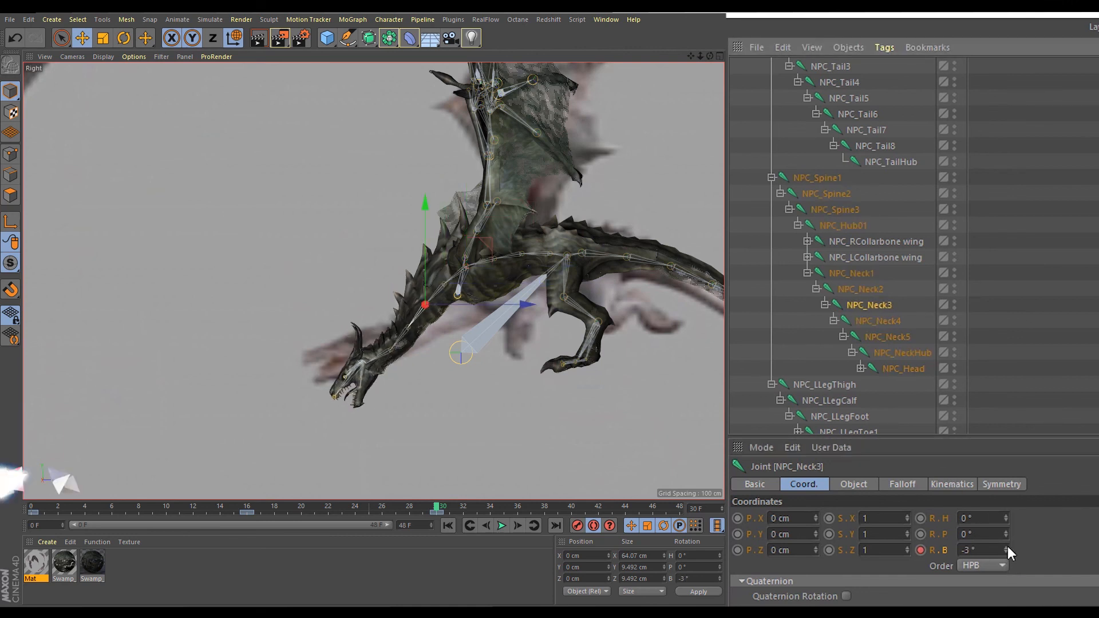
# - At frame 30, raise NPC_Neck4's bank rotation and set NPC_Neck5's to 31°
pyautogui.click(882, 322)
pyautogui.moveTo(1003, 551); pyautogui.dragTo(1005, 538)
pyautogui.click(886, 338)
pyautogui.moveTo(437, 506); pyautogui.dragTo(437, 481)
# - At frame 30, move NPC_Root__Root_ to about Y -12 cm and Z 18.1 cm
pyautogui.scroll(4, 823, 170)
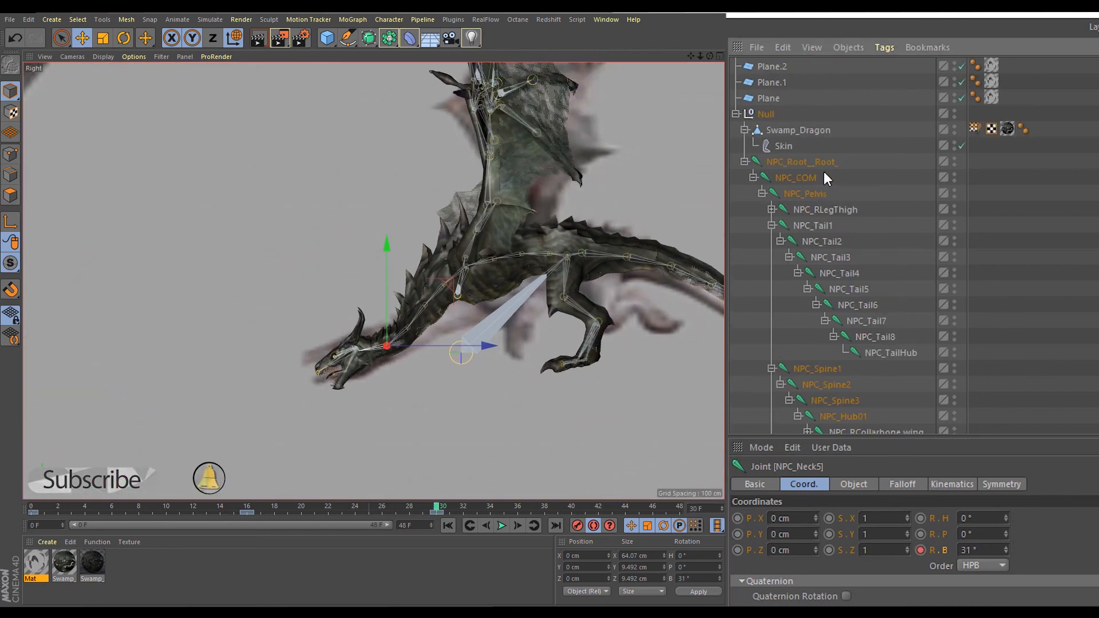
pyautogui.moveTo(371, 514); pyautogui.dragTo(438, 513)
pyautogui.moveTo(463, 267); pyautogui.dragTo(466, 281)
pyautogui.moveTo(518, 306); pyautogui.dragTo(524, 307)
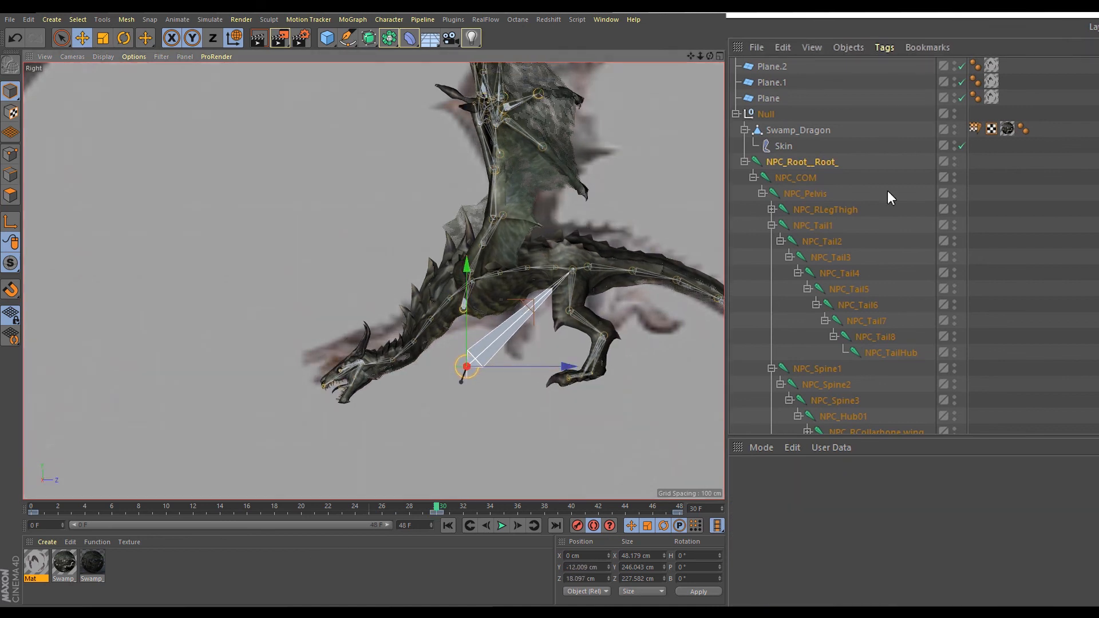
# - At frame 30, rework the middle neck joints and set NPC_Neck4's bank rotation to 10°
pyautogui.scroll(-4, 856, 321)
pyautogui.click(878, 321)
pyautogui.moveTo(1006, 551); pyautogui.dragTo(1006, 543)
pyautogui.hotkey('ctrl', 'z')
pyautogui.click(871, 305)
pyautogui.click(873, 323)
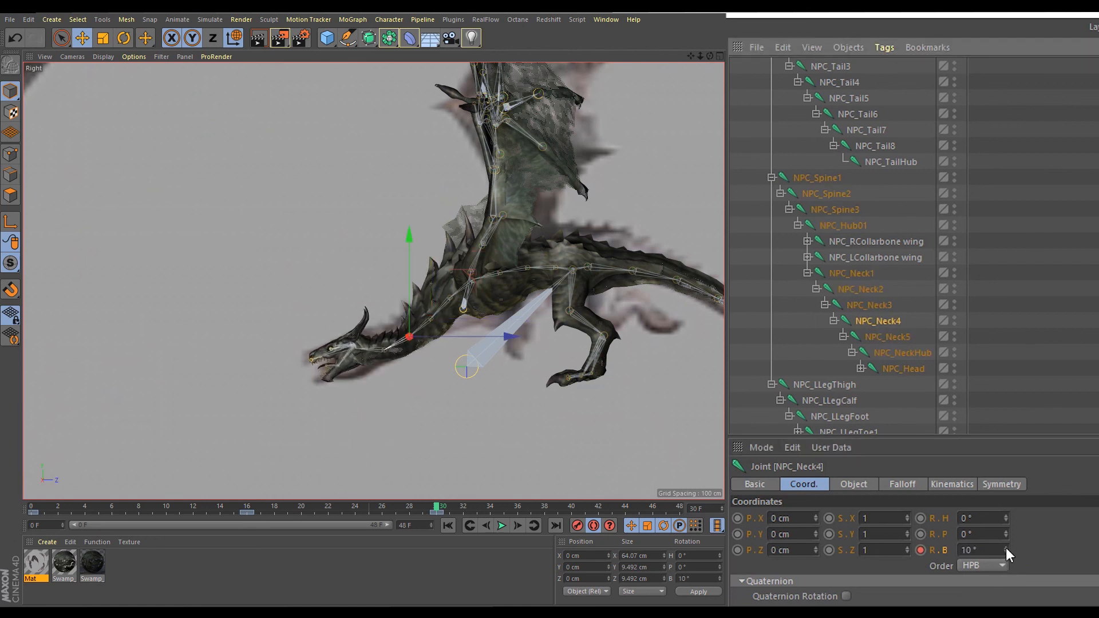
# - At frame 23, set the bank rotation of NPC_Neck4 and NPC_Neck5 to 0°
pyautogui.moveTo(396, 506); pyautogui.dragTo(348, 516)
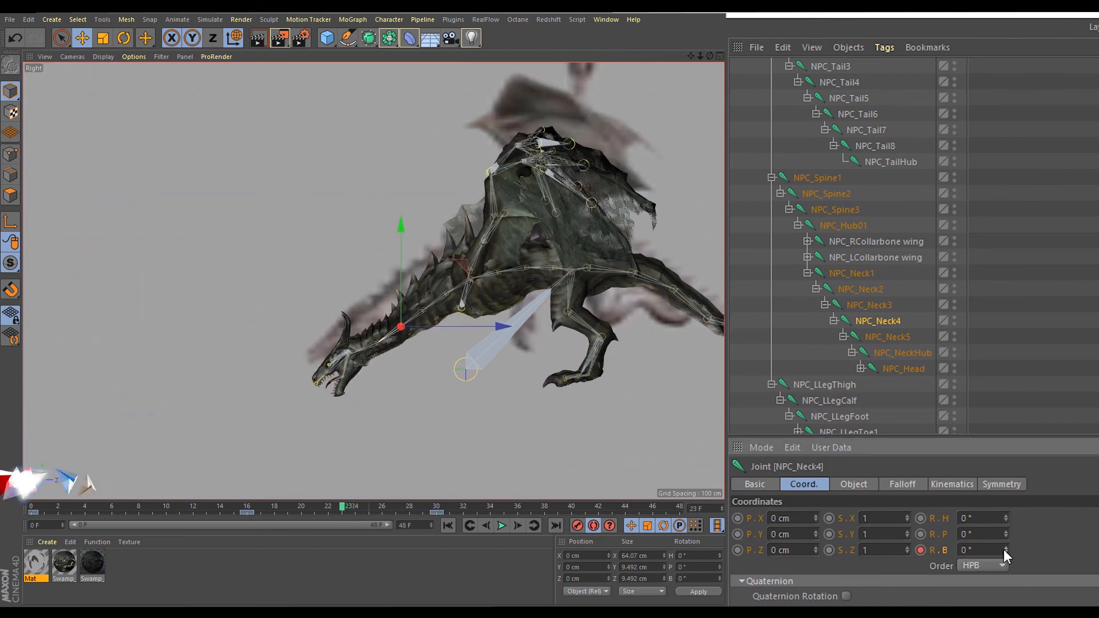
pyautogui.click(902, 338)
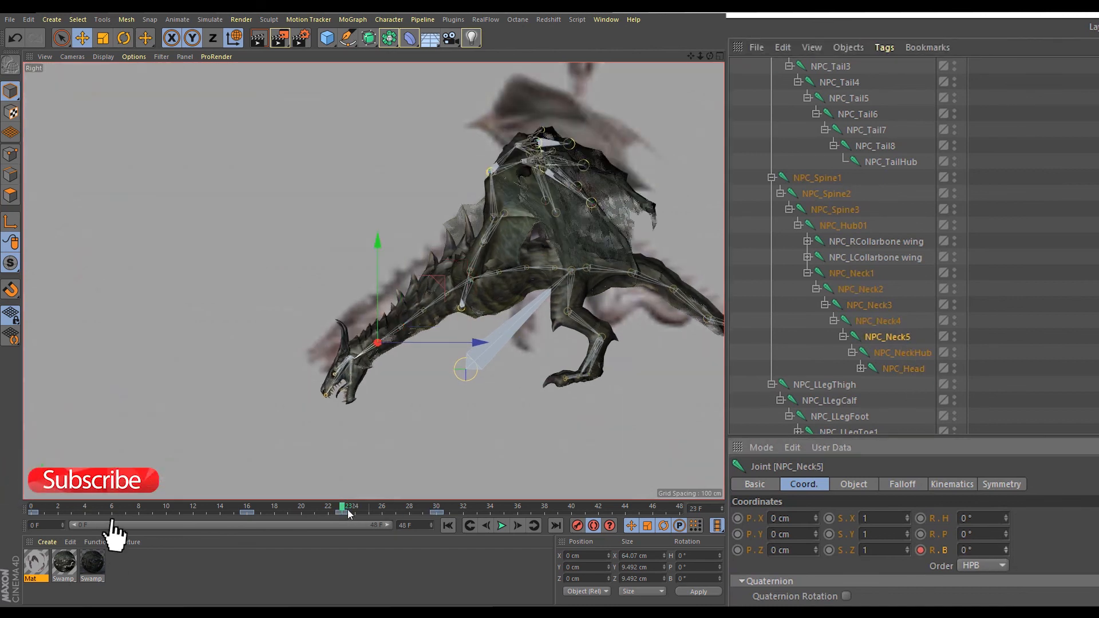
# - At frame 40, set the bank rotation of the neck chain from NPC_Neck1 through NPC_Head to 5°
pyautogui.click(138, 507)
pyautogui.scroll(4, 804, 198)
pyautogui.click(801, 163)
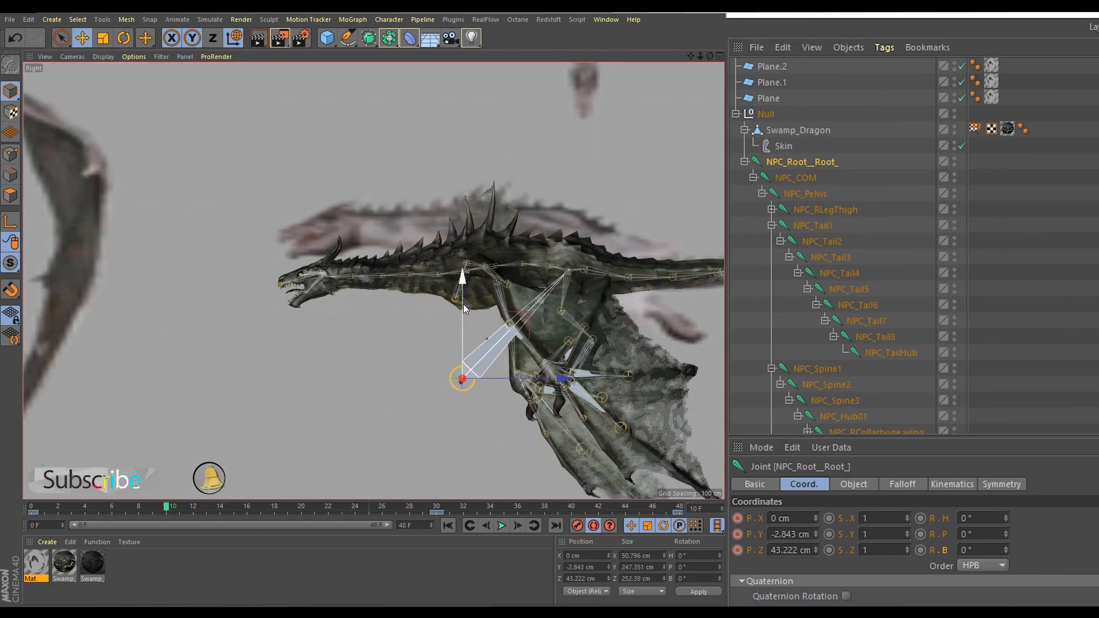
pyautogui.click(36, 511)
pyautogui.moveTo(36, 514); pyautogui.dragTo(572, 514)
pyautogui.scroll(-4, 890, 318)
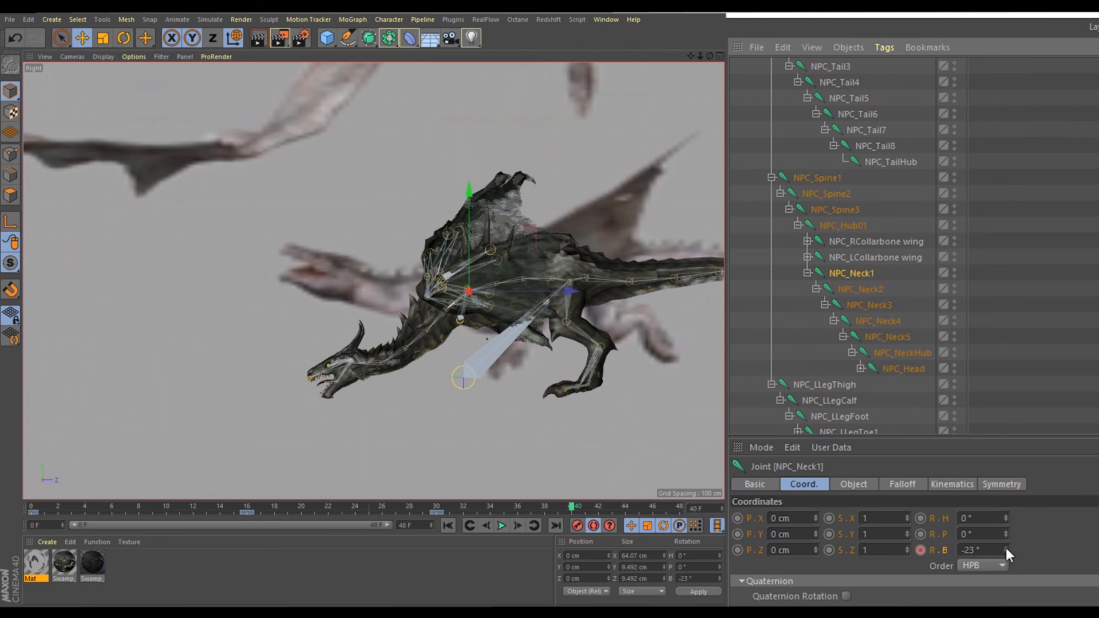
pyautogui.keyDown('shift'); pyautogui.click(891, 368); pyautogui.keyUp('shift')
pyautogui.moveTo(1005, 548); pyautogui.dragTo(1005, 541)
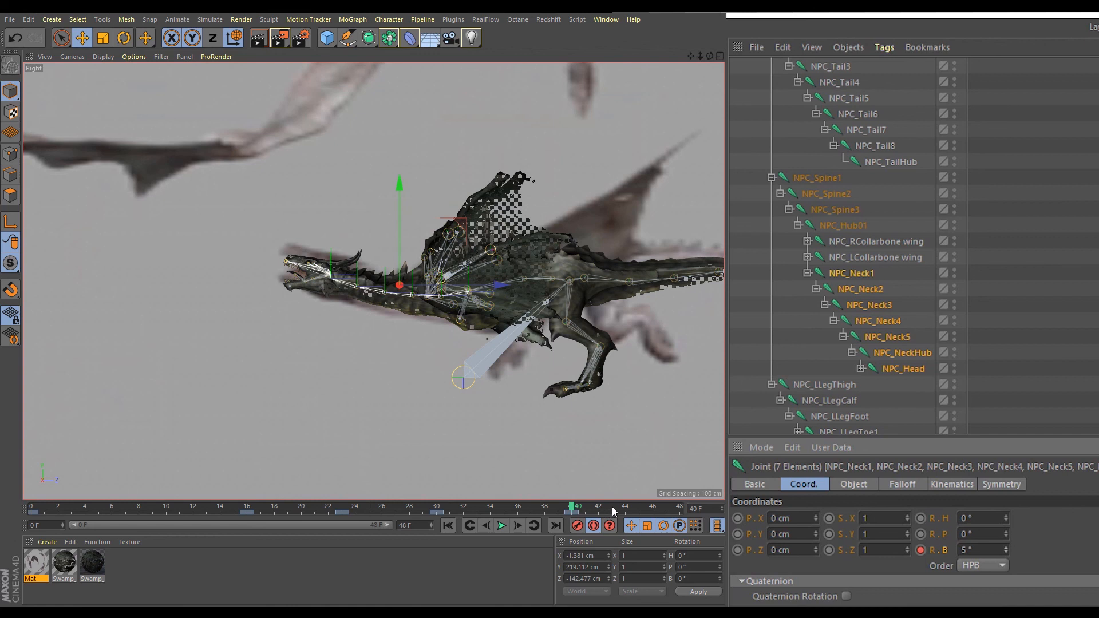
# - Copy NPC_COM's position and rotation keys from frame 0 to frame 48 to close the loop
pyautogui.moveTo(613, 507); pyautogui.dragTo(679, 507)
pyautogui.scroll(4, 813, 158)
pyautogui.moveTo(35, 509); pyautogui.dragTo(679, 511)
pyautogui.click(783, 160)
pyautogui.click(654, 512)
pyautogui.click(801, 177)
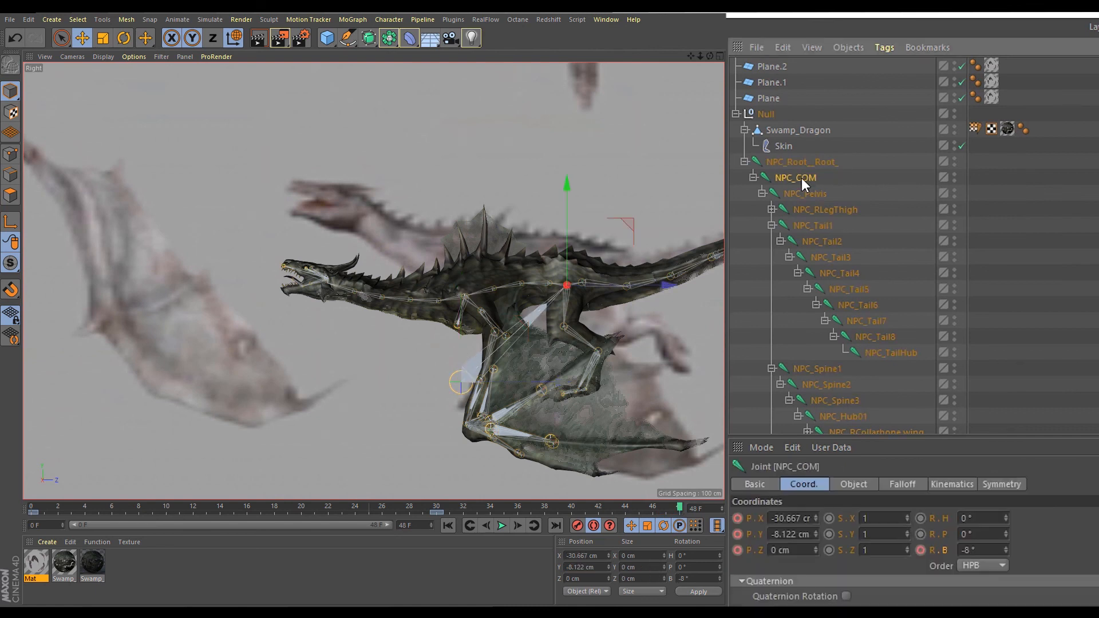
pyautogui.keyDown('ctrl'); pyautogui.moveTo(33, 512); pyautogui.dragTo(681, 527); pyautogui.keyUp('ctrl')
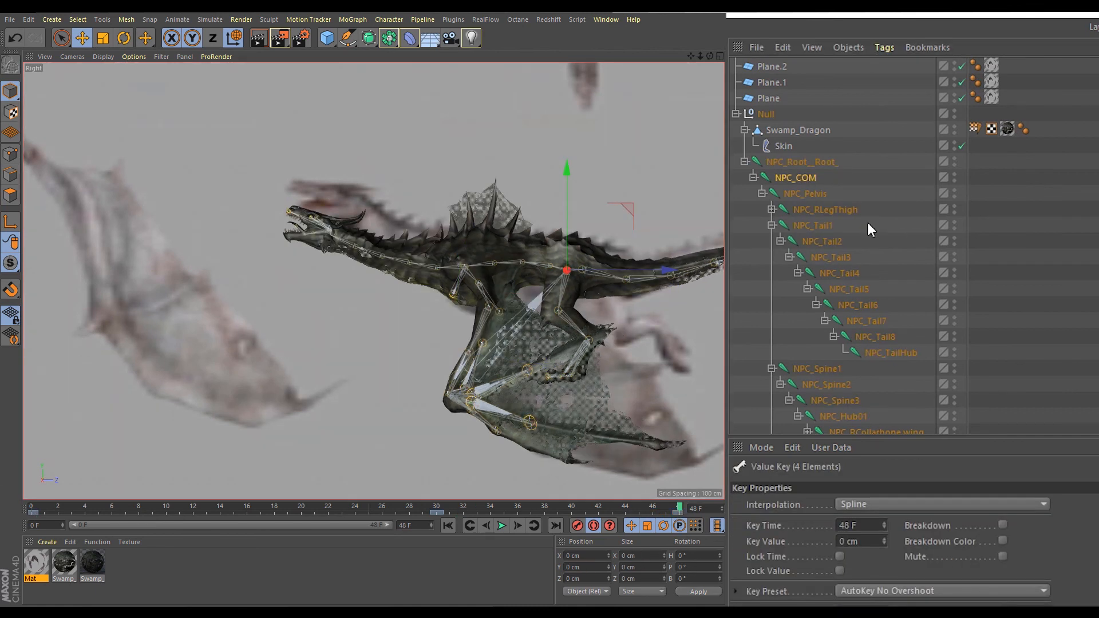
# - At frame 40, set NPC_Head's bank rotation to -22° and key it
pyautogui.scroll(-5, 867, 287)
pyautogui.click(852, 237)
pyautogui.moveTo(1007, 550); pyautogui.dragTo(1007, 572)
pyautogui.click(920, 550)
pyautogui.click(571, 508)
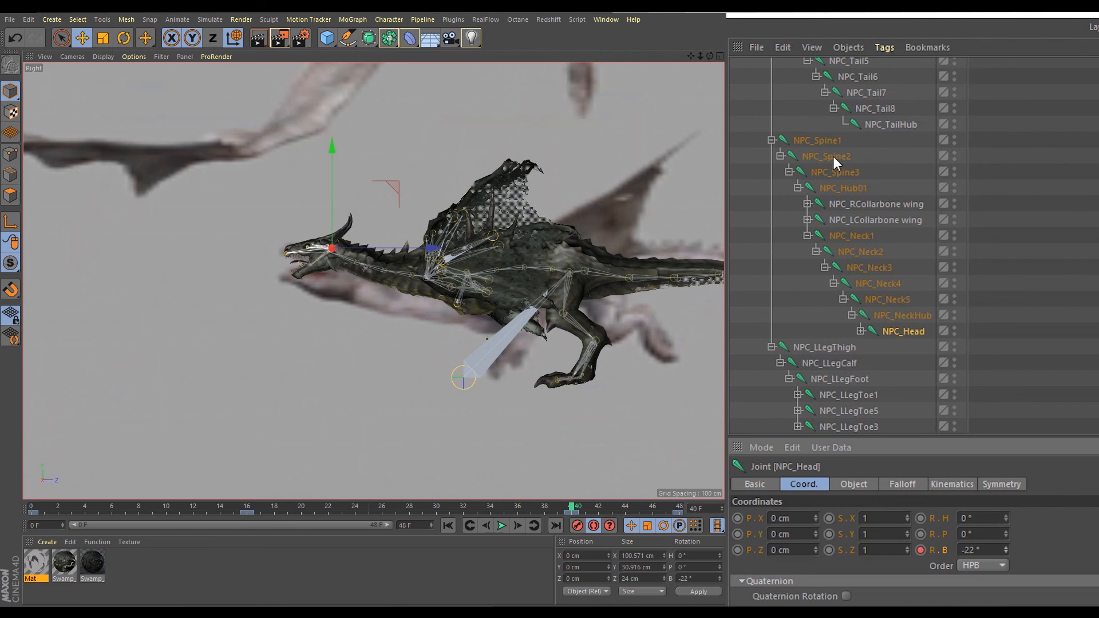
# - At frame 40, lower NPC_COM to about X -45.5 cm and Y -12 cm, and play the cycle
pyautogui.scroll(5, 834, 156)
pyautogui.moveTo(568, 189); pyautogui.dragTo(566, 204)
pyautogui.click(448, 526)
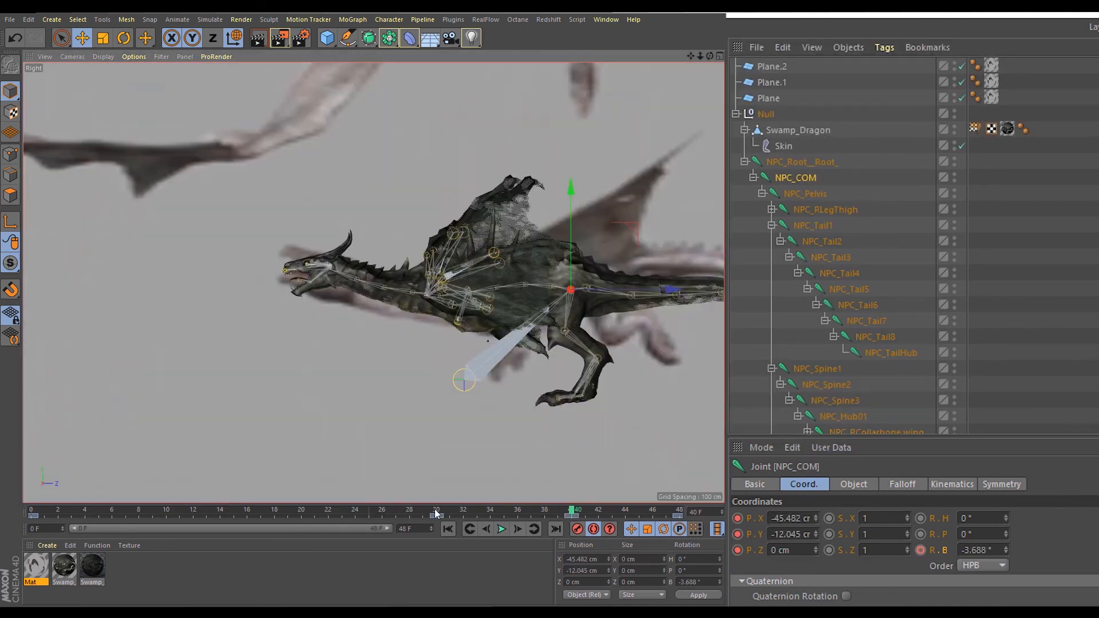
pyautogui.click(501, 528)
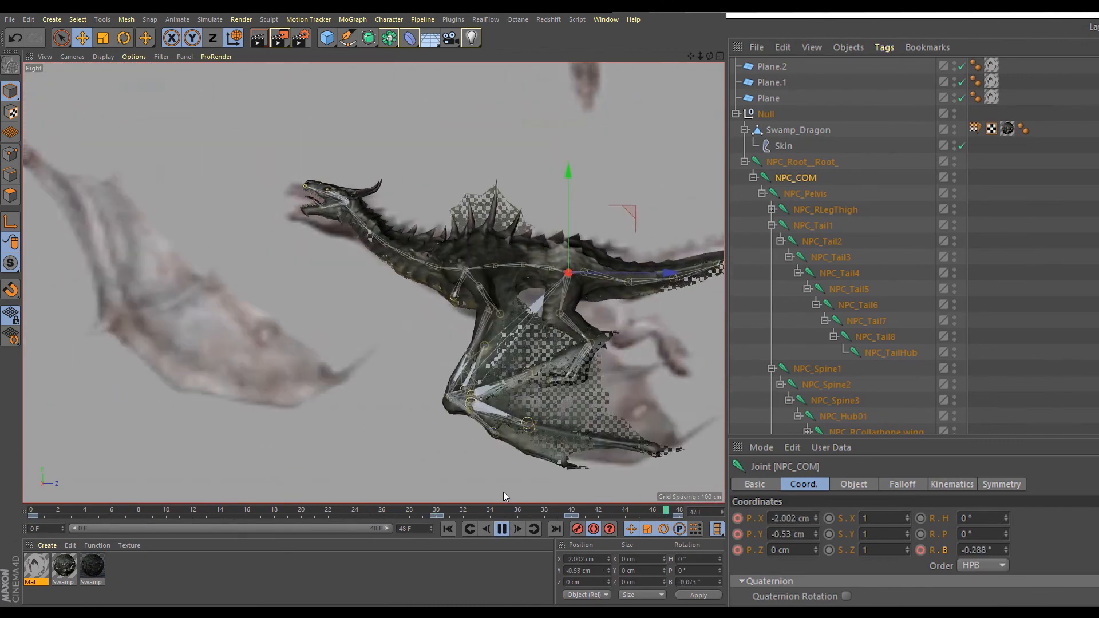
# - At frame 40, set NPC_Head's bank rotation to 6°, and fine-tune it at frame 30
pyautogui.moveTo(517, 516); pyautogui.dragTo(569, 518)
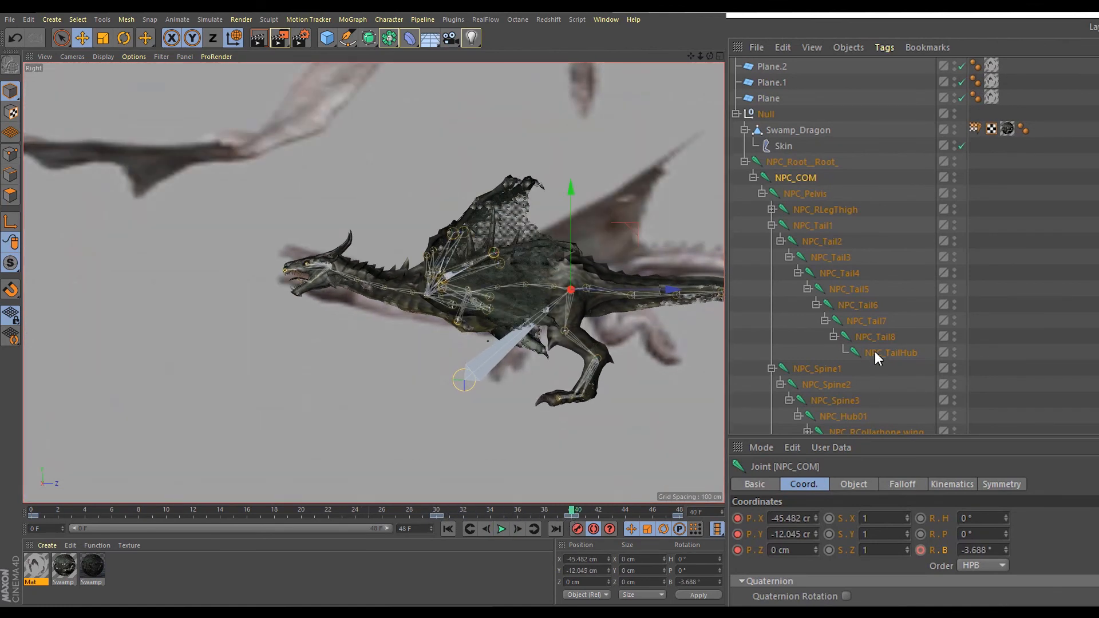
pyautogui.scroll(-5, 892, 372)
pyautogui.moveTo(1005, 547); pyautogui.dragTo(1005, 538)
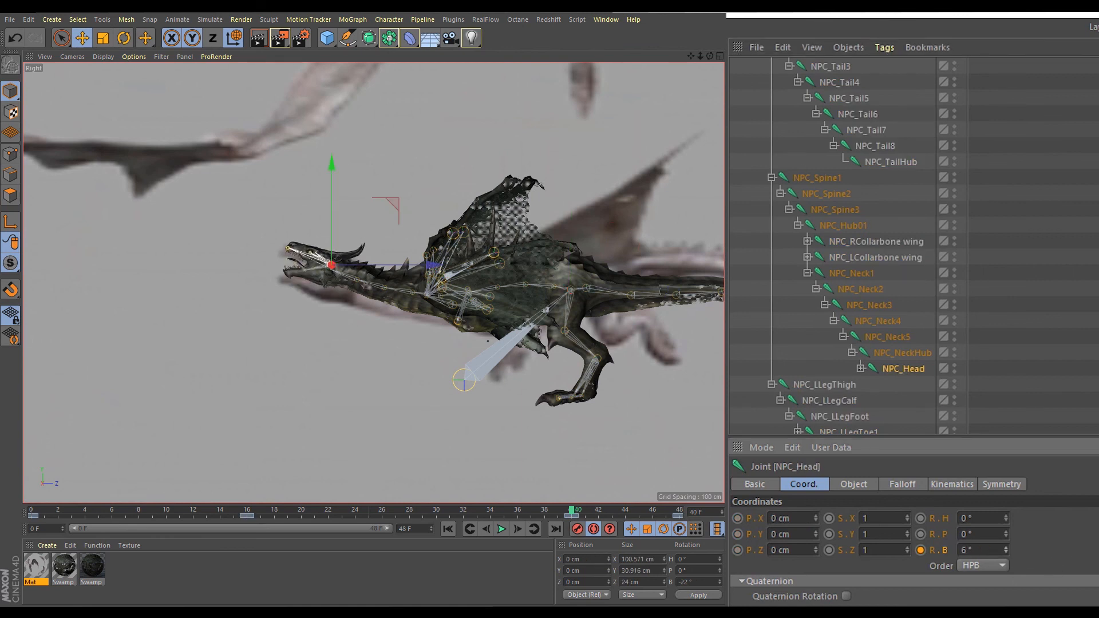
pyautogui.click(436, 511)
pyautogui.click(1006, 553)
pyautogui.click(1006, 552)
# - At frame 16, set the bank rotation of all joints from NPC_Neck1 through NPC_Head to -3°
pyautogui.click(247, 511)
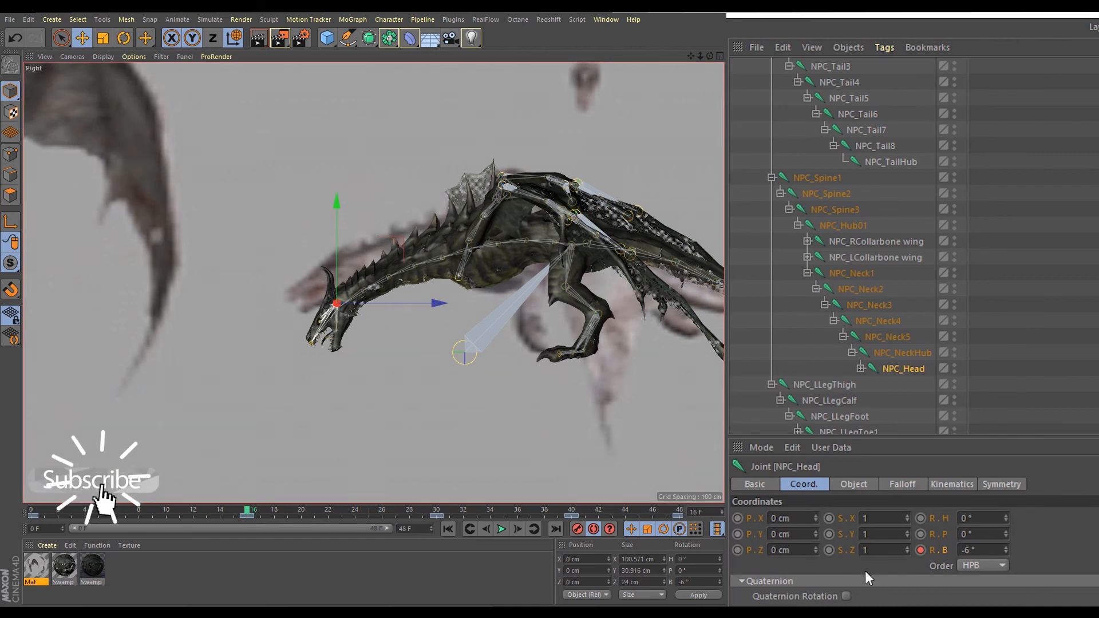
pyautogui.moveTo(1005, 550); pyautogui.dragTo(1006, 532)
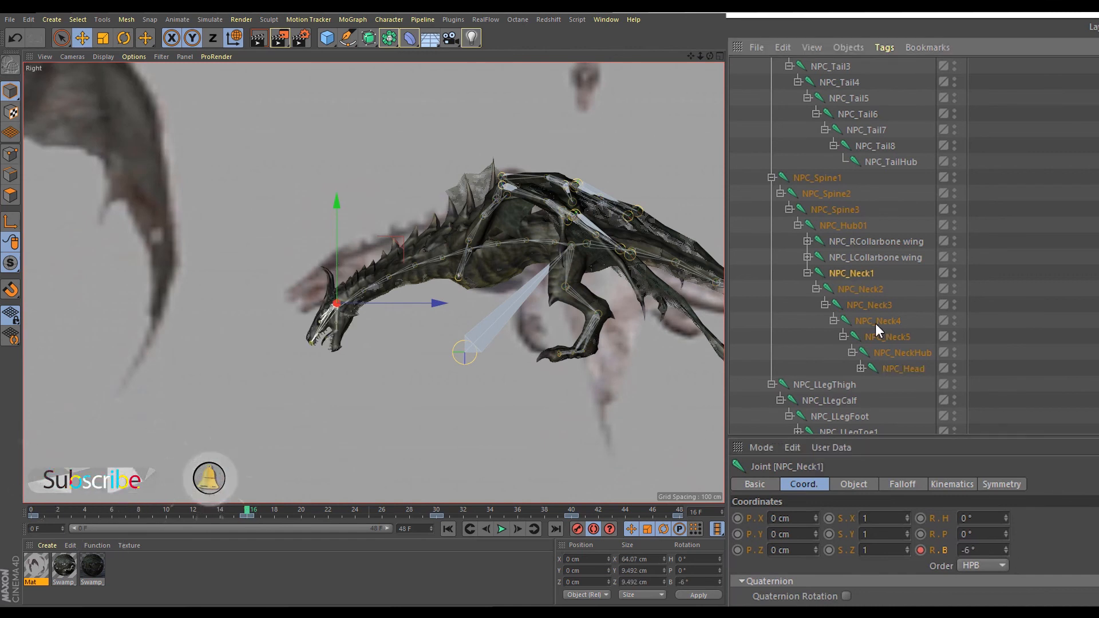
pyautogui.keyDown('shift'); pyautogui.click(851, 273); pyautogui.keyUp('shift')
pyautogui.moveTo(1005, 550); pyautogui.dragTo(1005, 549)
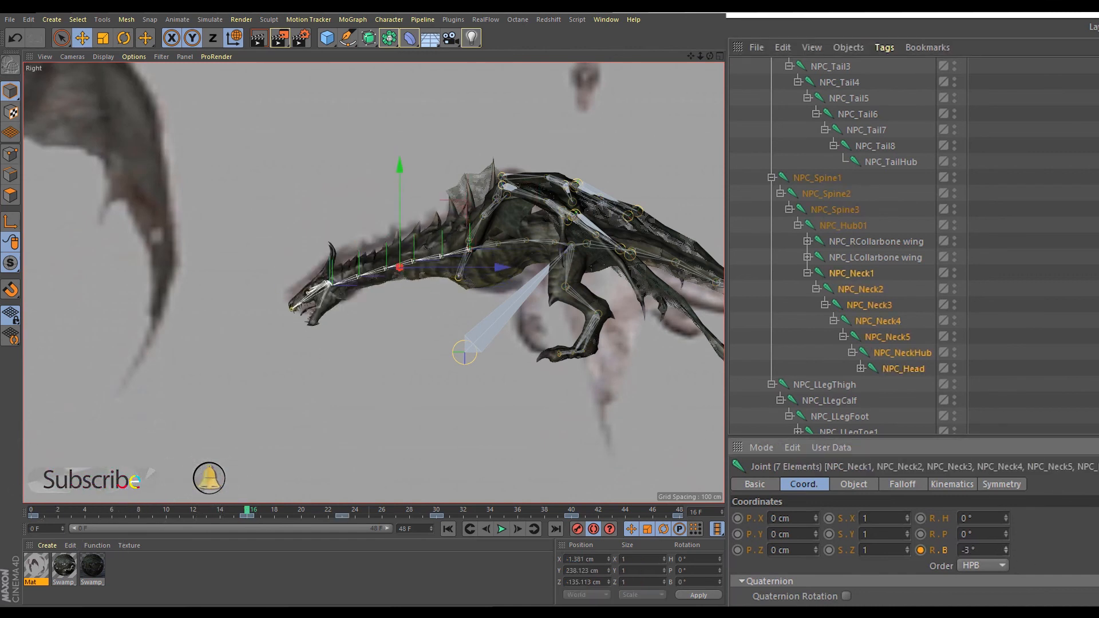
# - At frame 8, rework NPC_NeckHub's bend and set NPC_Head's bank rotation to -10°
pyautogui.moveTo(176, 509); pyautogui.dragTo(143, 512)
pyautogui.click(903, 369)
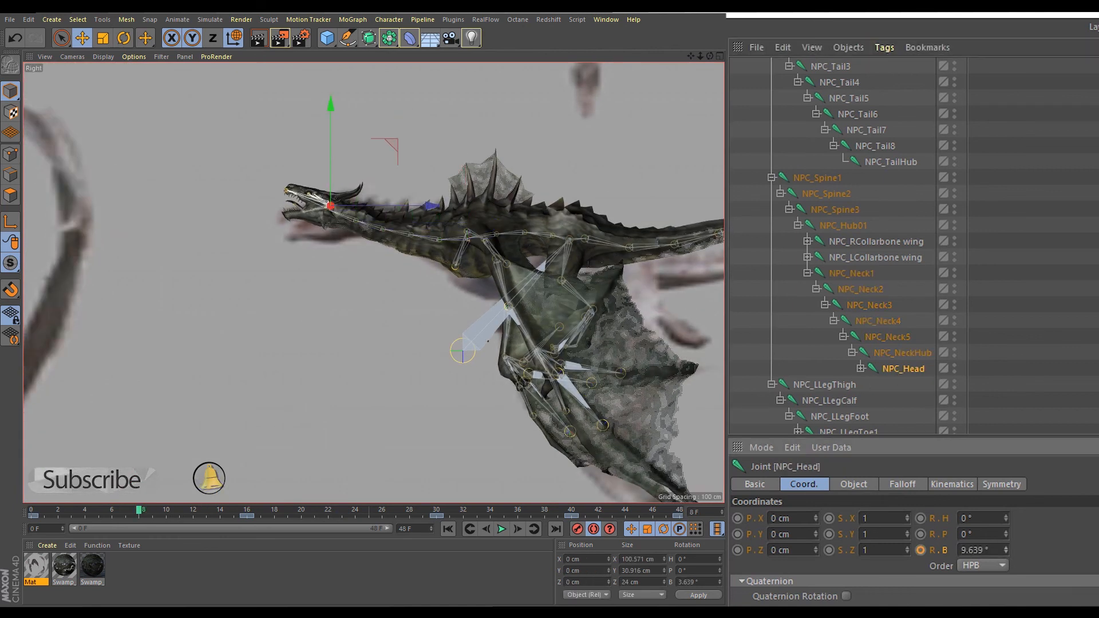
pyautogui.click(903, 352)
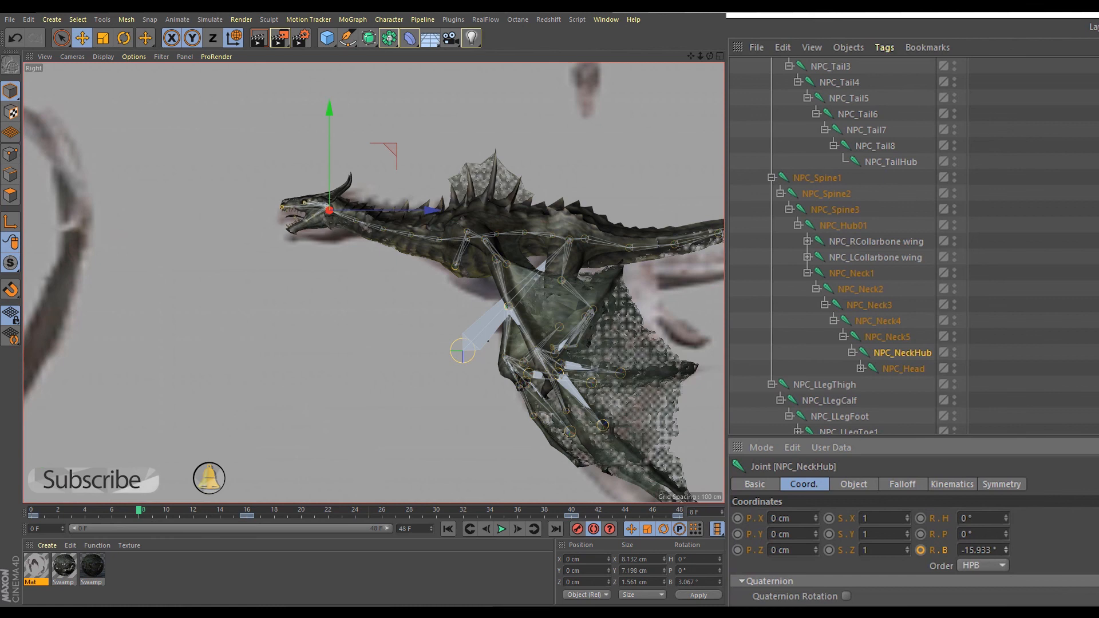
pyautogui.hotkey('ctrl', 'z')
pyautogui.moveTo(1005, 550); pyautogui.dragTo(1006, 546)
pyautogui.click(927, 367)
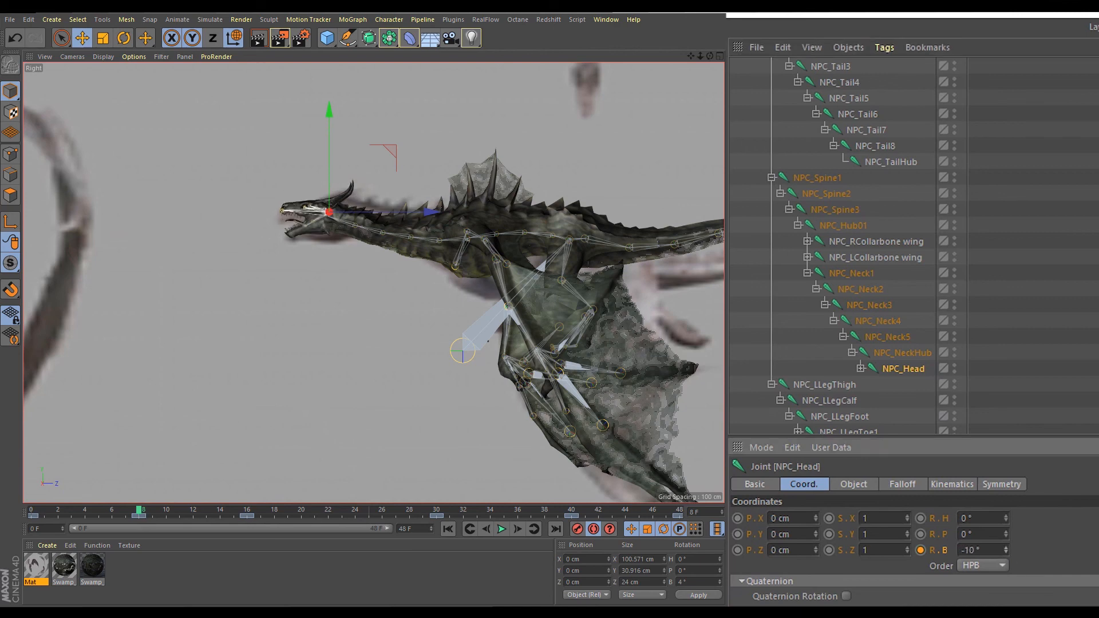
# - Play the cycle from the start and examine the neck and head pose at frames 30 and 23
pyautogui.click(448, 529)
pyautogui.click(502, 529)
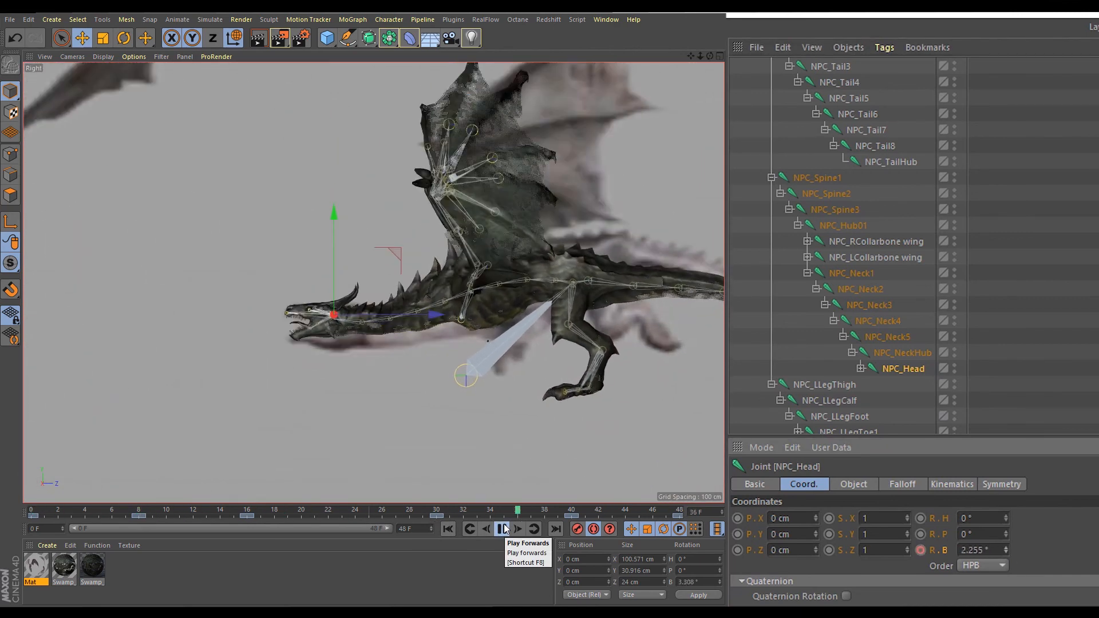
pyautogui.click(502, 529)
pyautogui.click(439, 511)
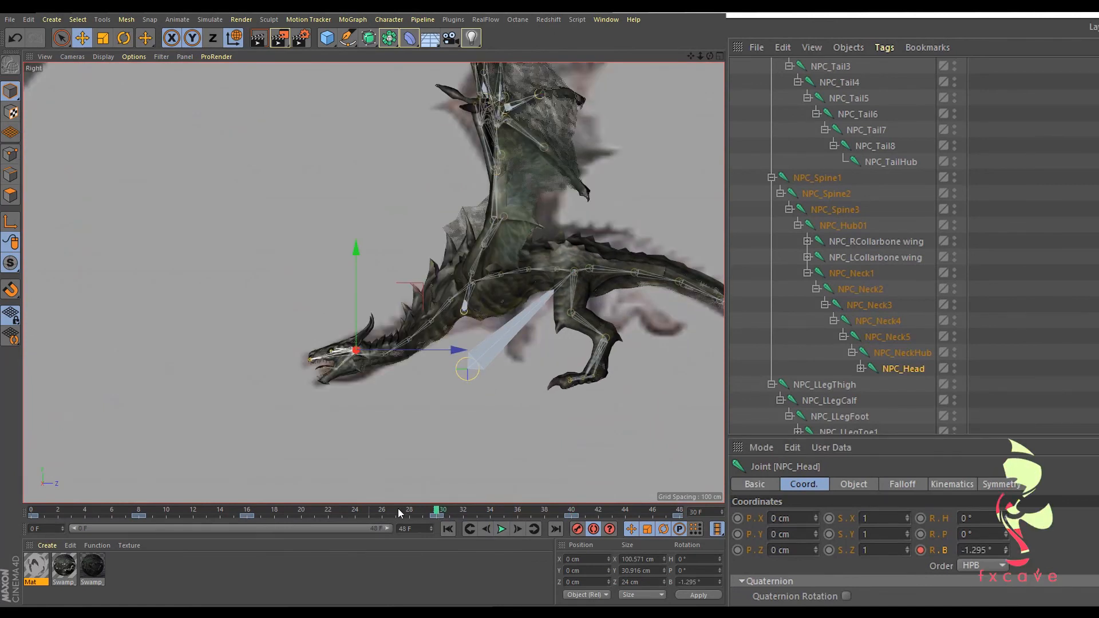
pyautogui.moveTo(280, 513); pyautogui.dragTo(348, 511)
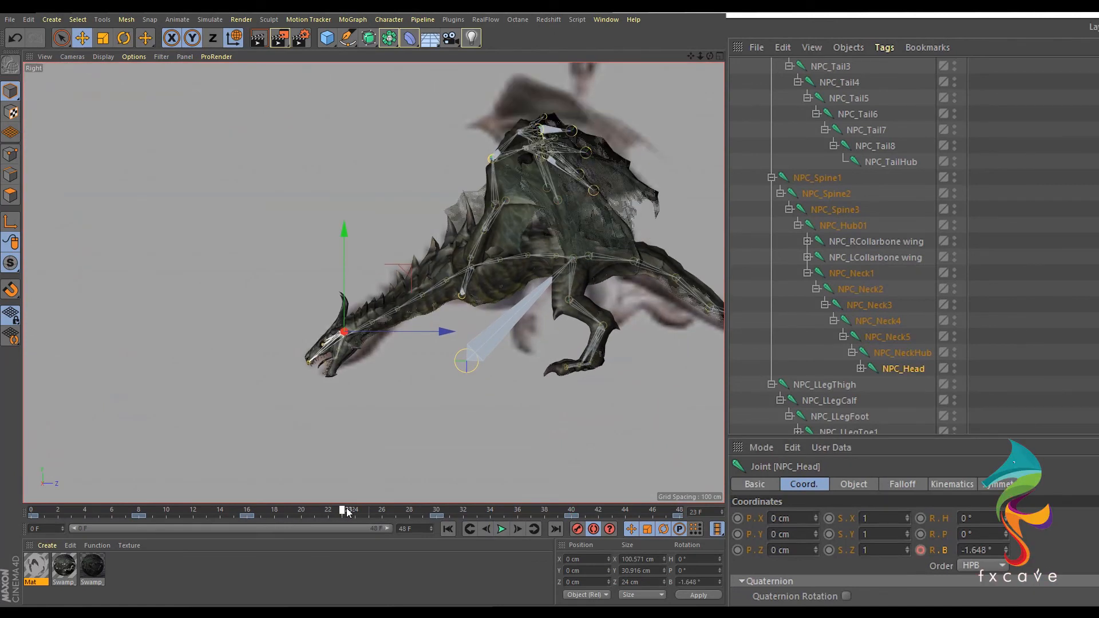
pyautogui.click(856, 273)
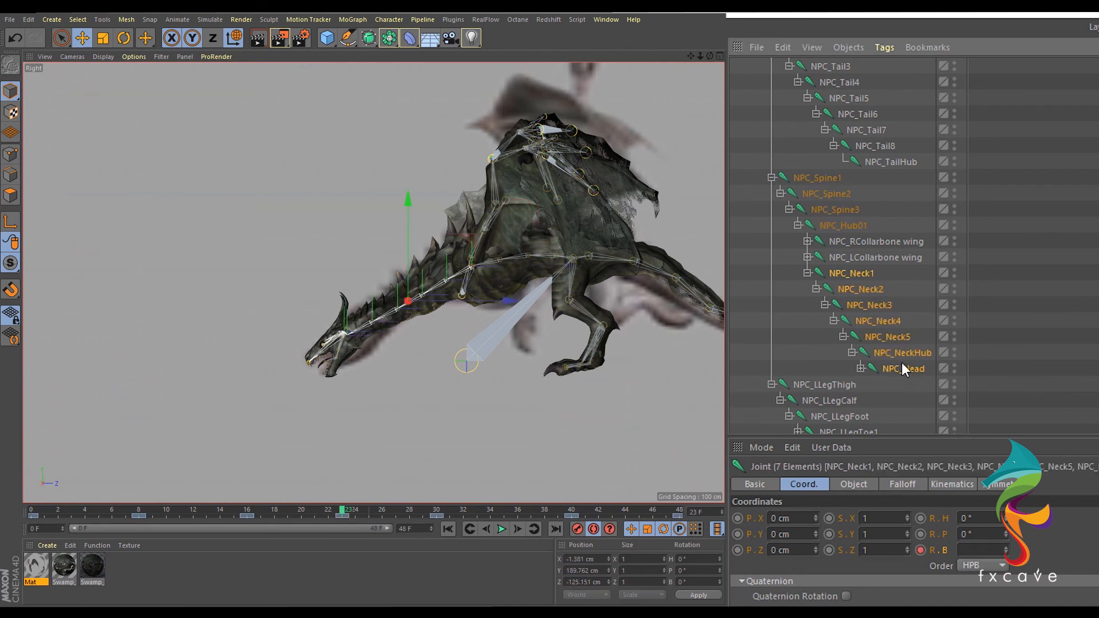
# - Select NPC_Root__Root_ with all its children and copy their frame 0 keys to frame 48
pyautogui.scroll(5, 852, 238)
pyautogui.click(803, 164)
pyautogui.rightClick(804, 164)
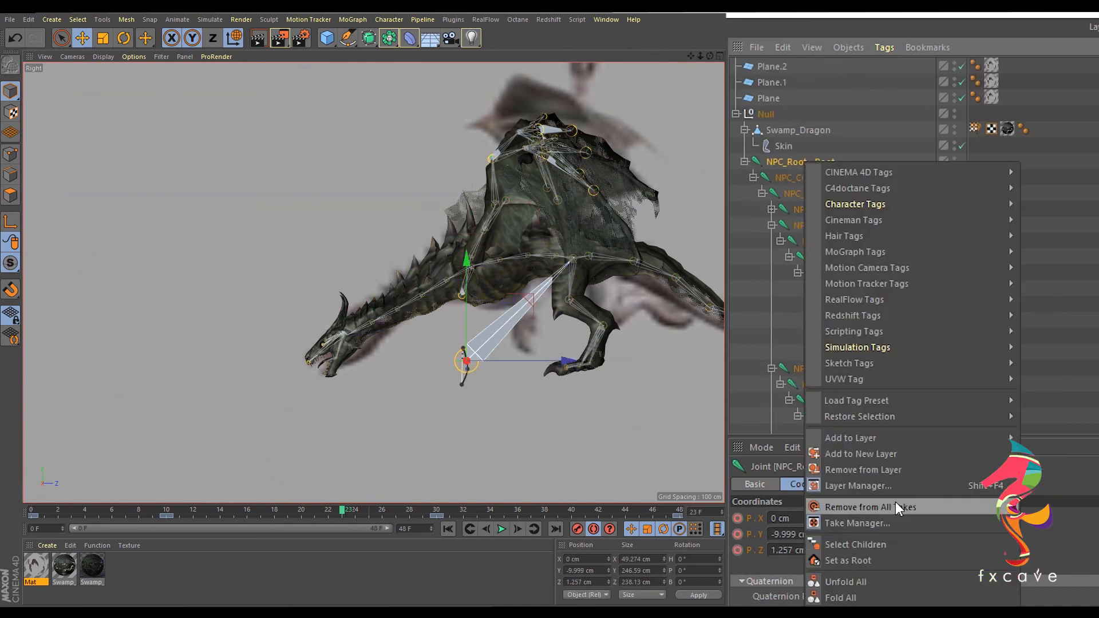
pyautogui.click(855, 544)
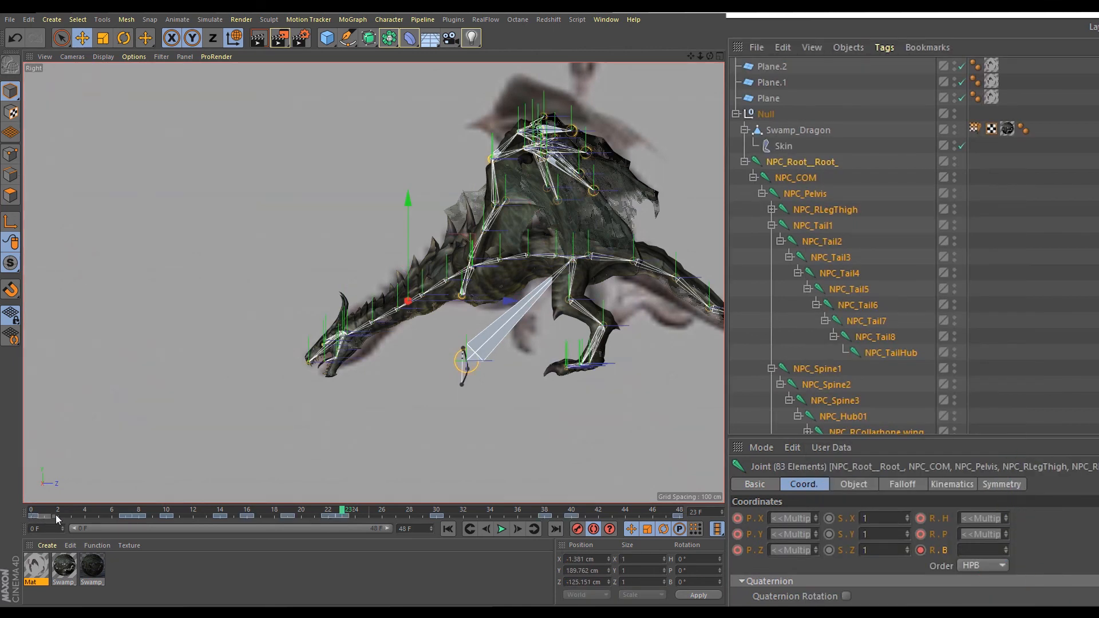
pyautogui.moveTo(47, 519); pyautogui.dragTo(42, 515)
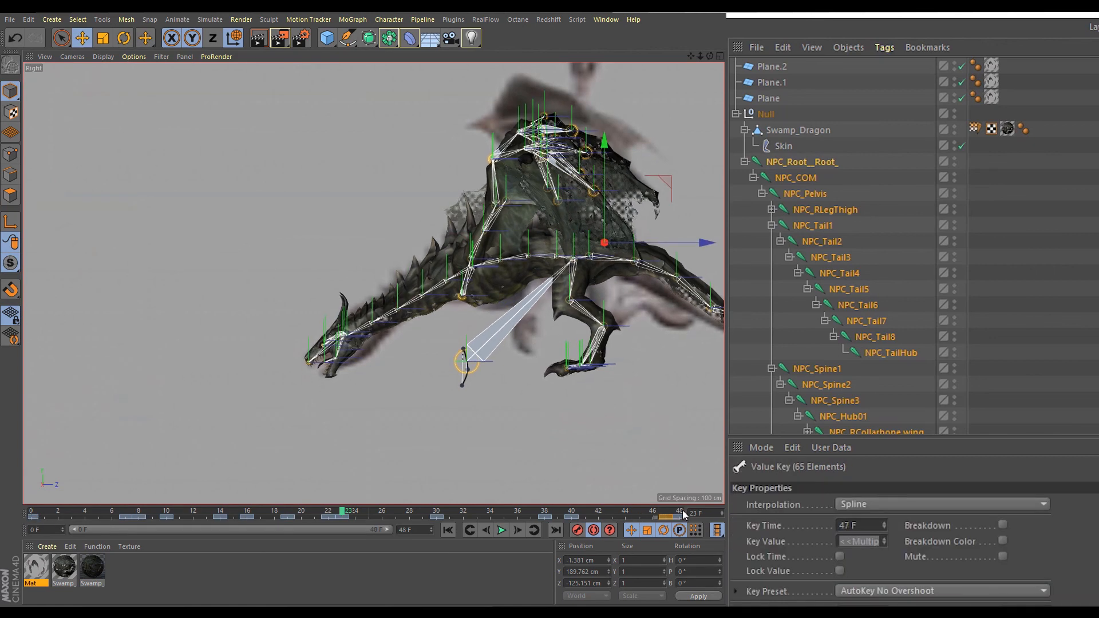
pyautogui.moveTo(684, 515); pyautogui.dragTo(684, 515)
# - Play the looped cycle and check NPC_Spine1's rotation at frame 25
pyautogui.click(501, 531)
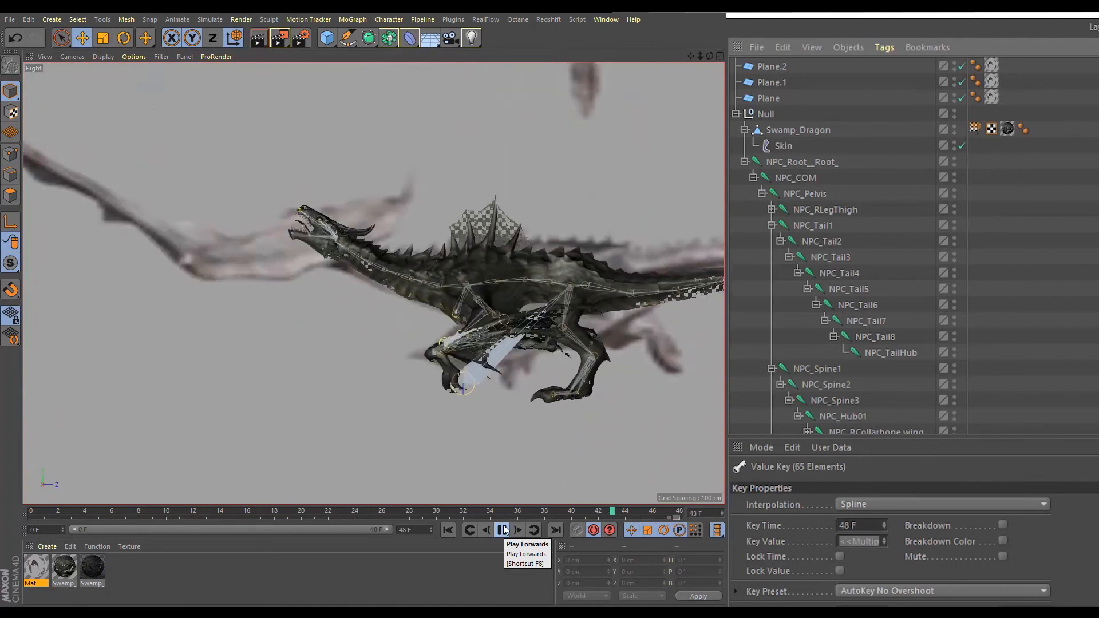
pyautogui.click(501, 531)
pyautogui.moveTo(151, 533); pyautogui.dragTo(368, 533)
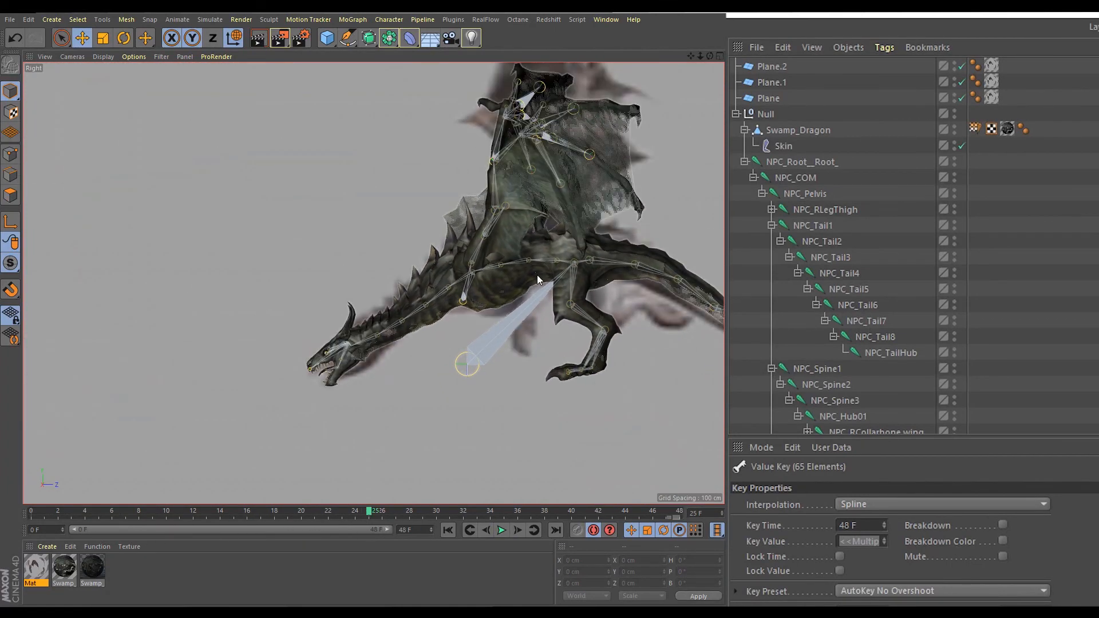
pyautogui.click(817, 368)
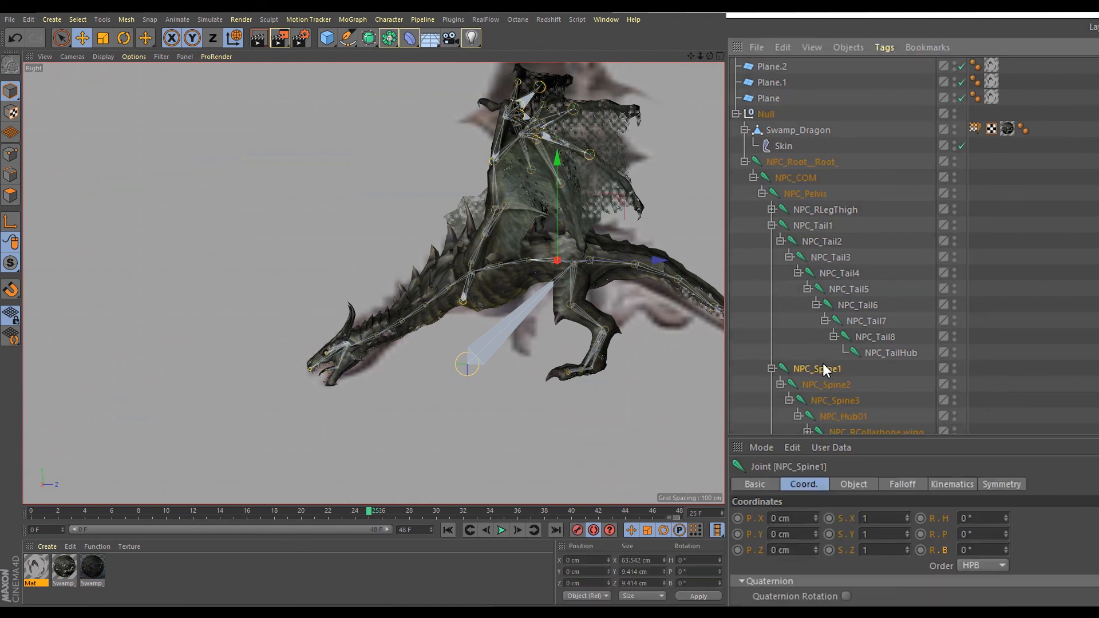
pyautogui.moveTo(1006, 550); pyautogui.dragTo(1006, 551)
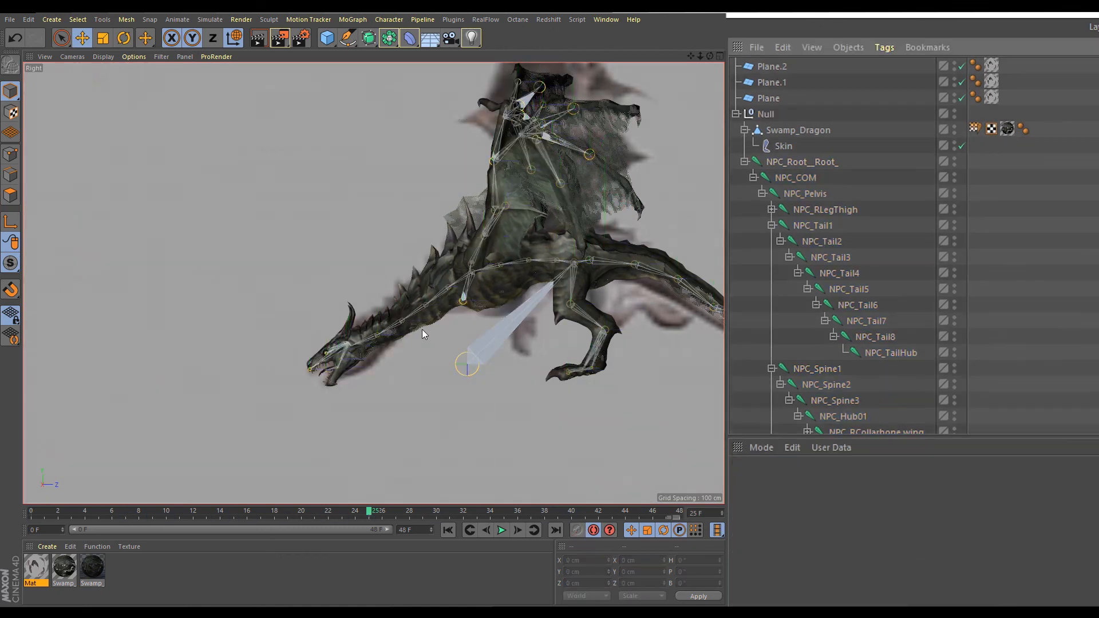
# - Review the playing flight cycle in perspective from another angle, and examine the hind leg up close in the side view
pyautogui.middleClick(424, 334)
pyautogui.middleClick(239, 151)
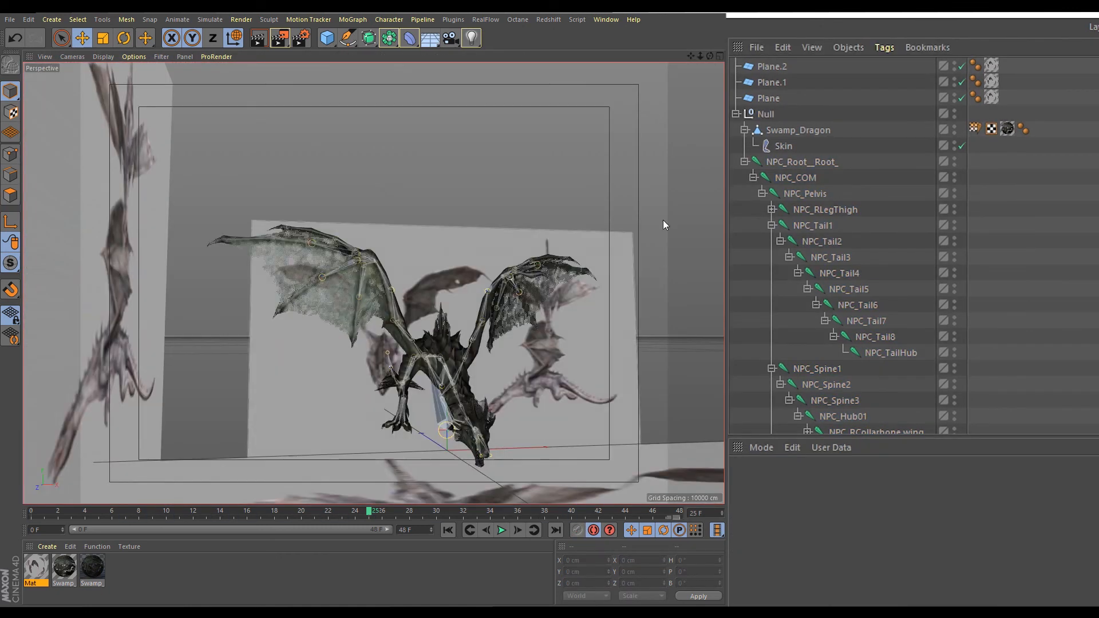
pyautogui.click(501, 530)
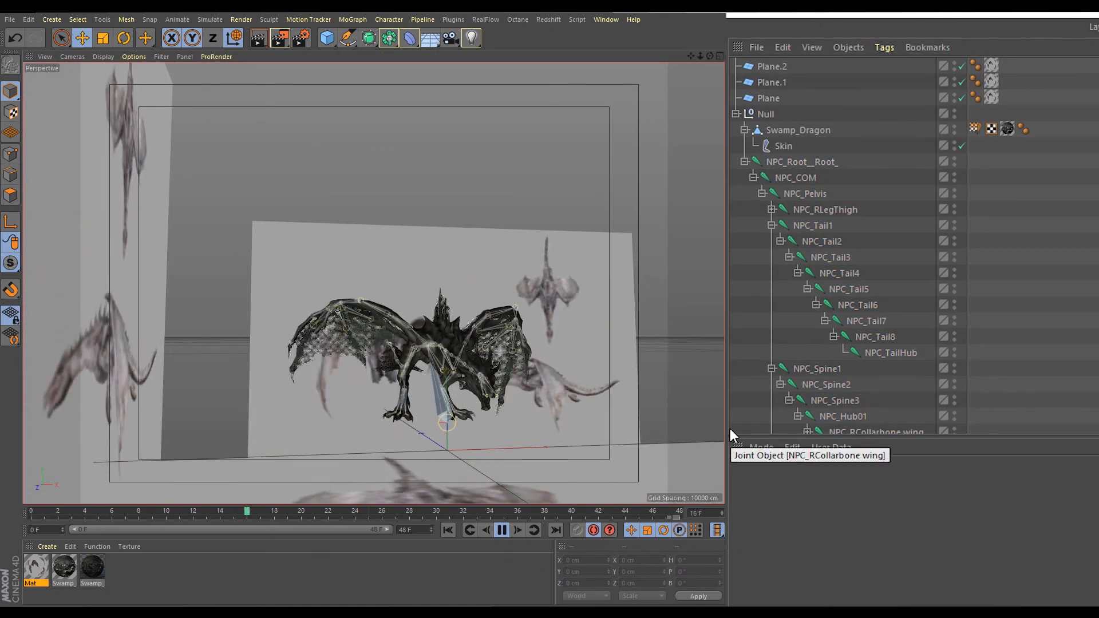
pyautogui.keyDown('alt'); pyautogui.moveTo(455, 290); pyautogui.dragTo(317, 245); pyautogui.keyUp('alt')
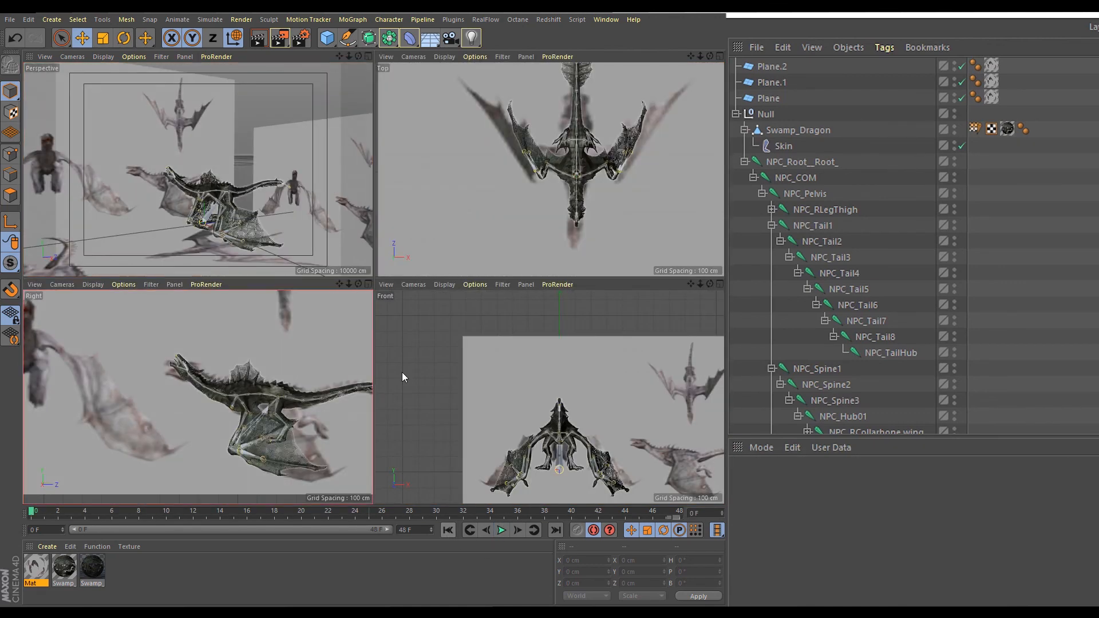
pyautogui.press('F3')
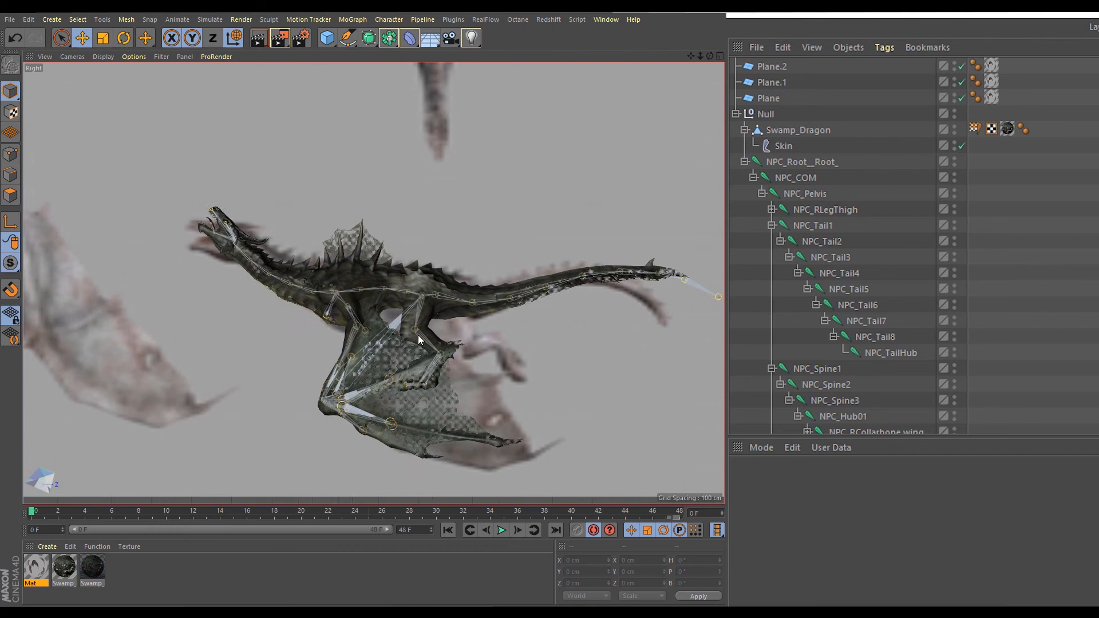
pyautogui.scroll(3, 418, 335)
pyautogui.click(419, 336)
pyautogui.click(1009, 334)
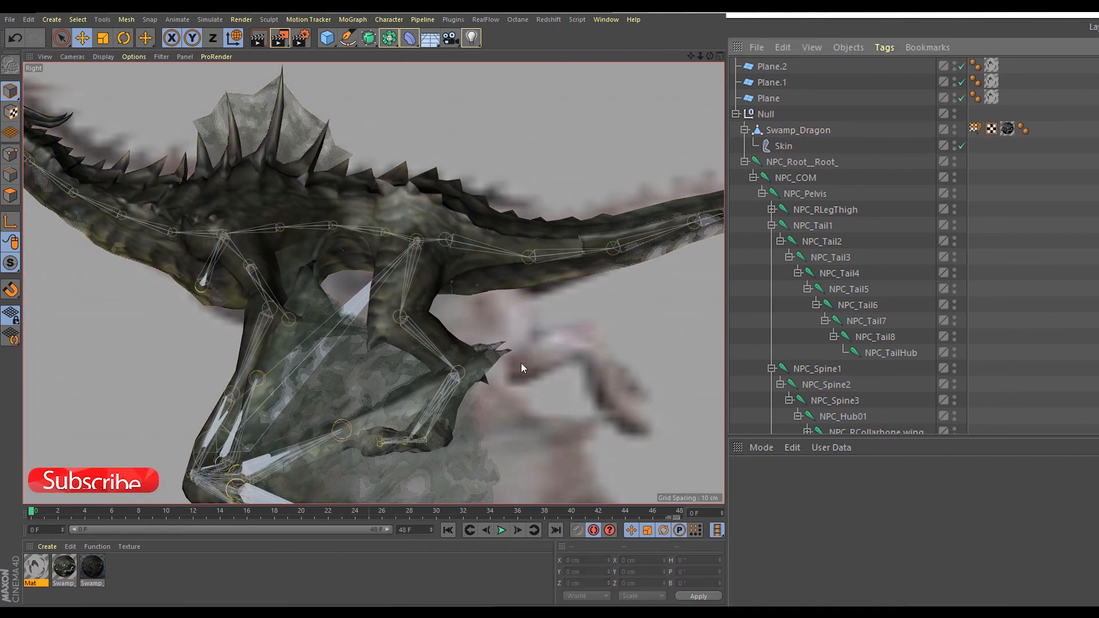
# - Cancel closing tut 01.c4d, open final.c4d and examine its dragon flight cycle from different angles
pyautogui.hotkey('ctrl', 'F4')
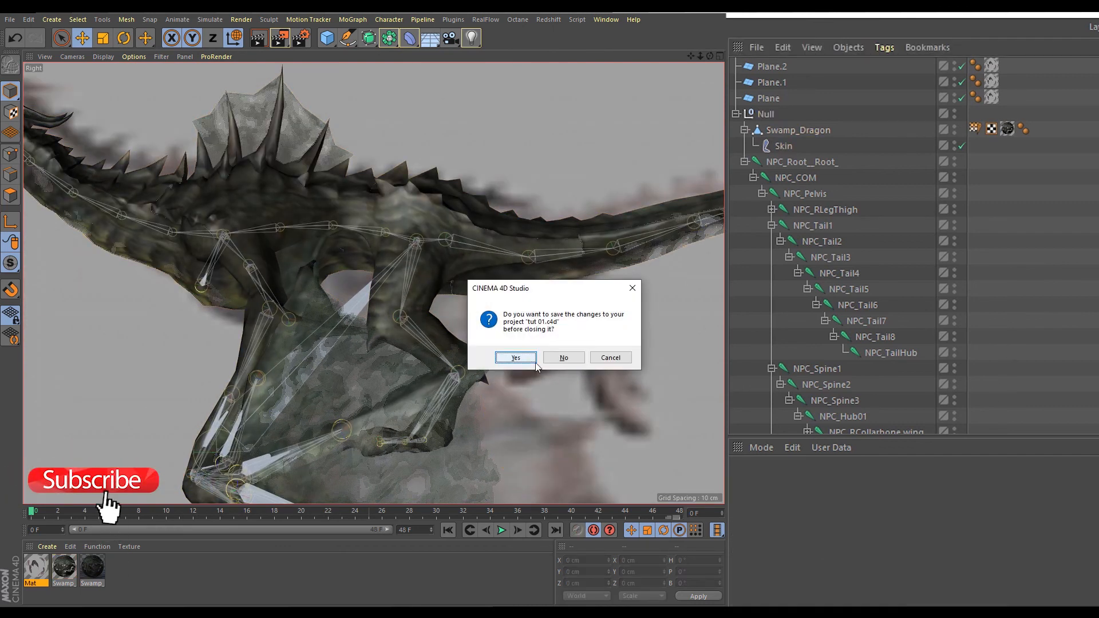
pyautogui.click(626, 359)
pyautogui.hotkey('ctrl', 'o')
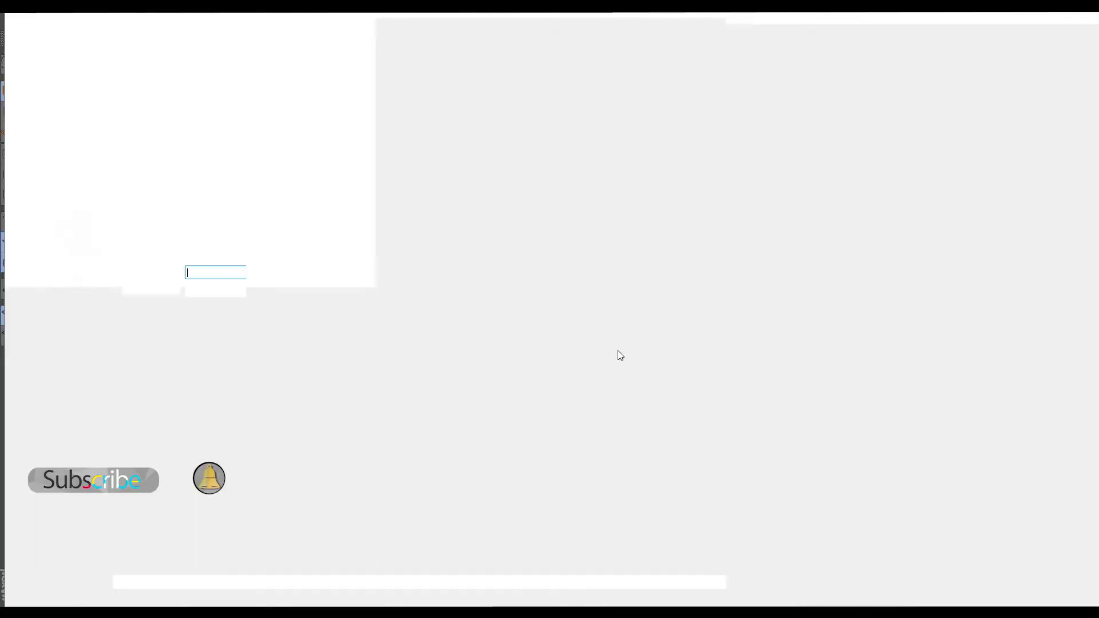
pyautogui.doubleClick(449, 187)
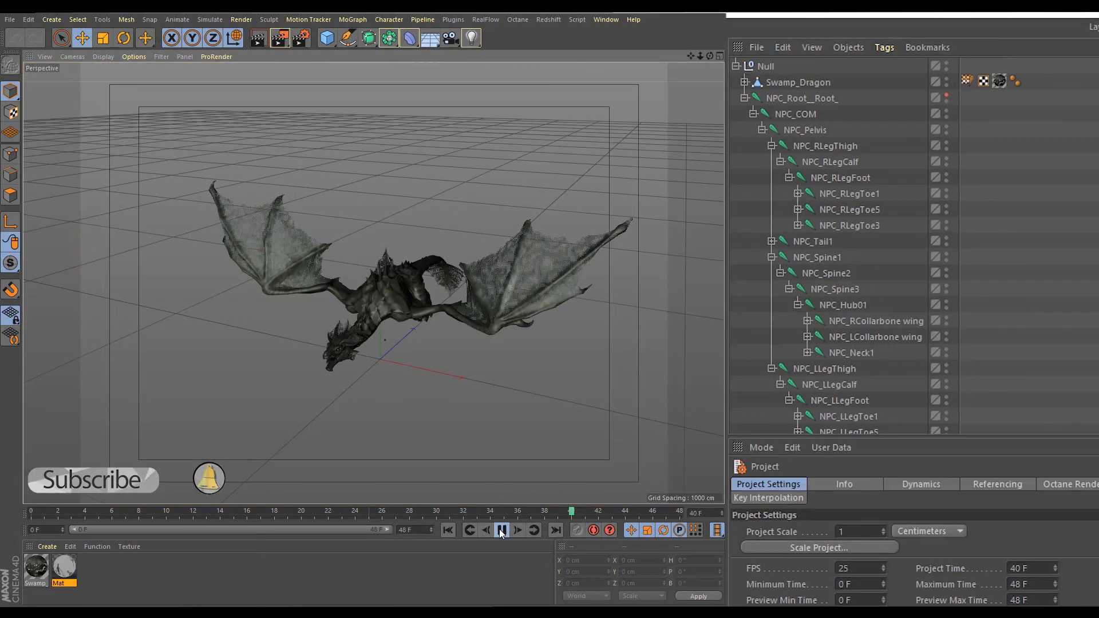
pyautogui.scroll(5, 507, 300)
pyautogui.keyDown('alt'); pyautogui.moveTo(509, 300); pyautogui.dragTo(510, 249); pyautogui.keyUp('alt')
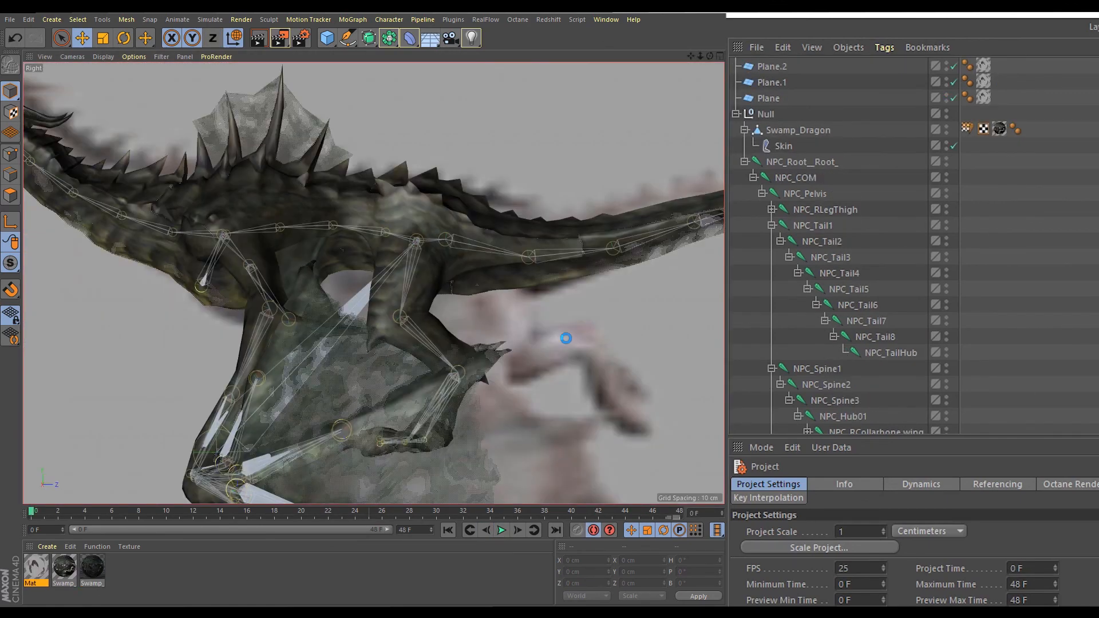
# - Open final 3.c4d and play its dragon shot from the start
pyautogui.hotkey('ctrl', 'o')
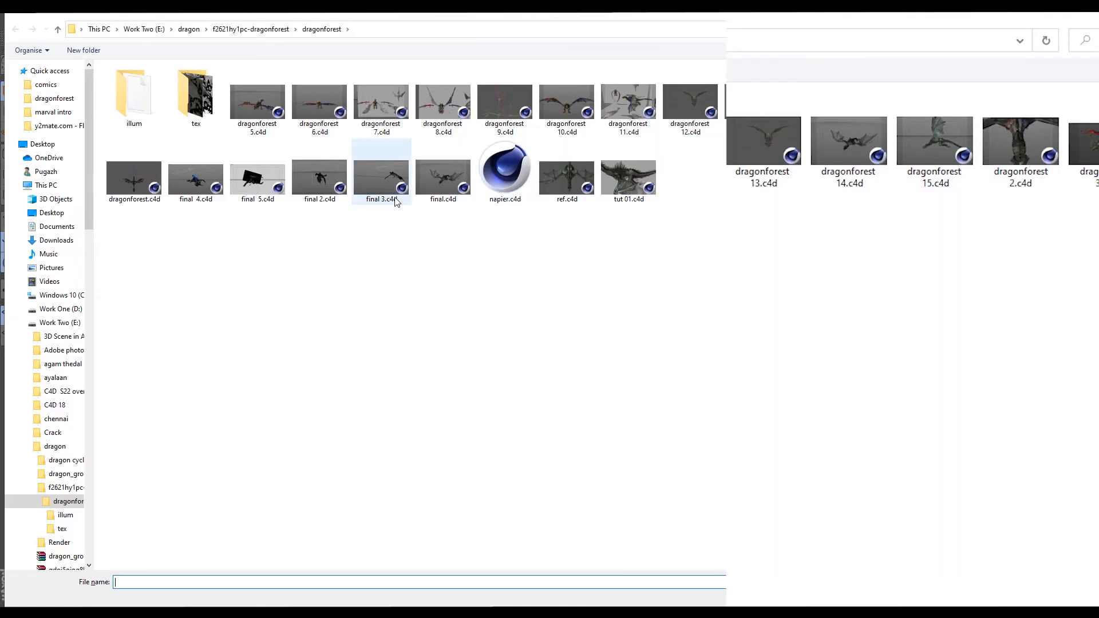
pyautogui.doubleClick(379, 177)
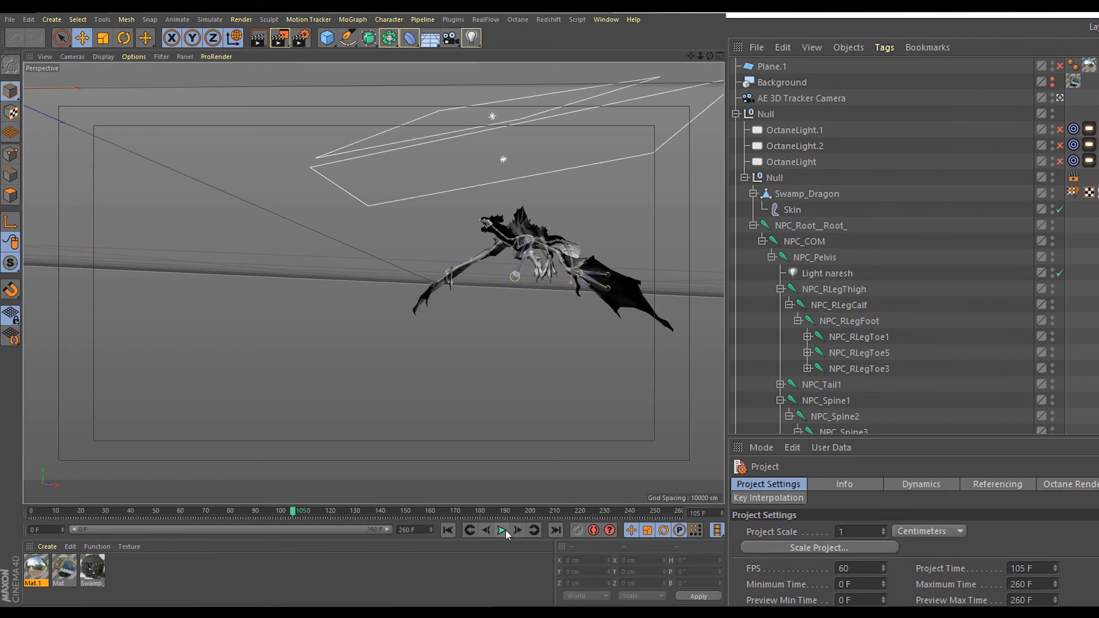
pyautogui.click(503, 531)
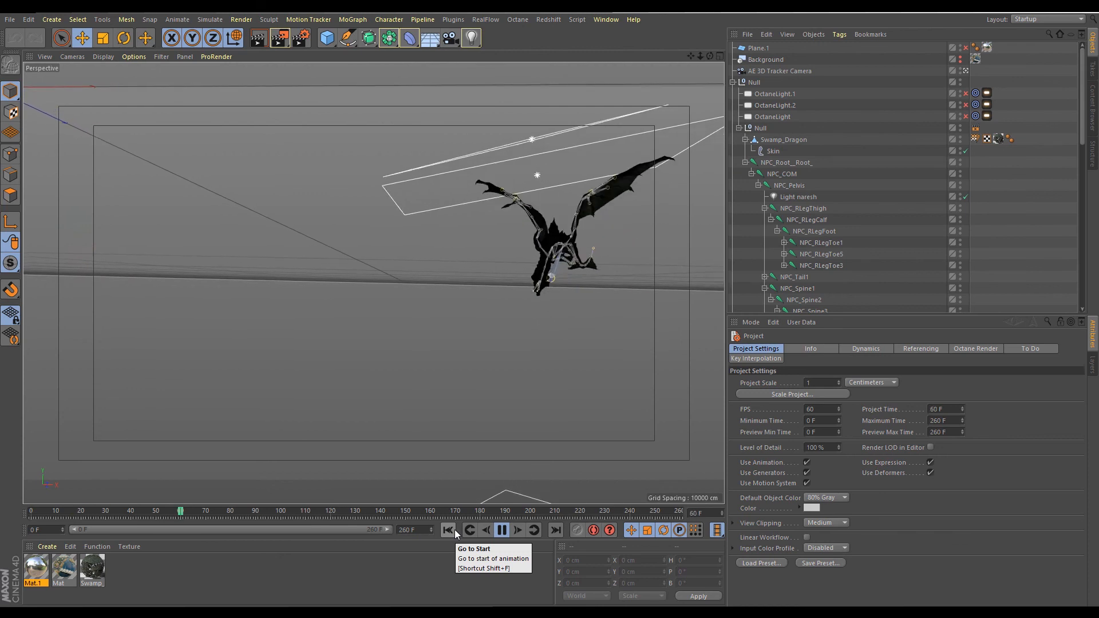
pyautogui.click(448, 530)
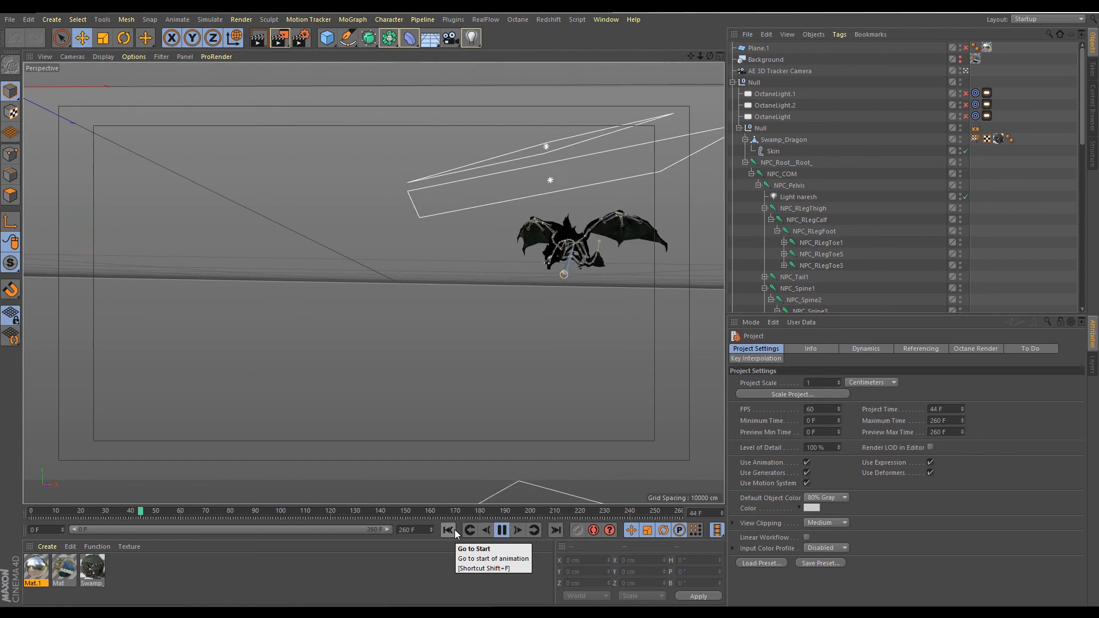